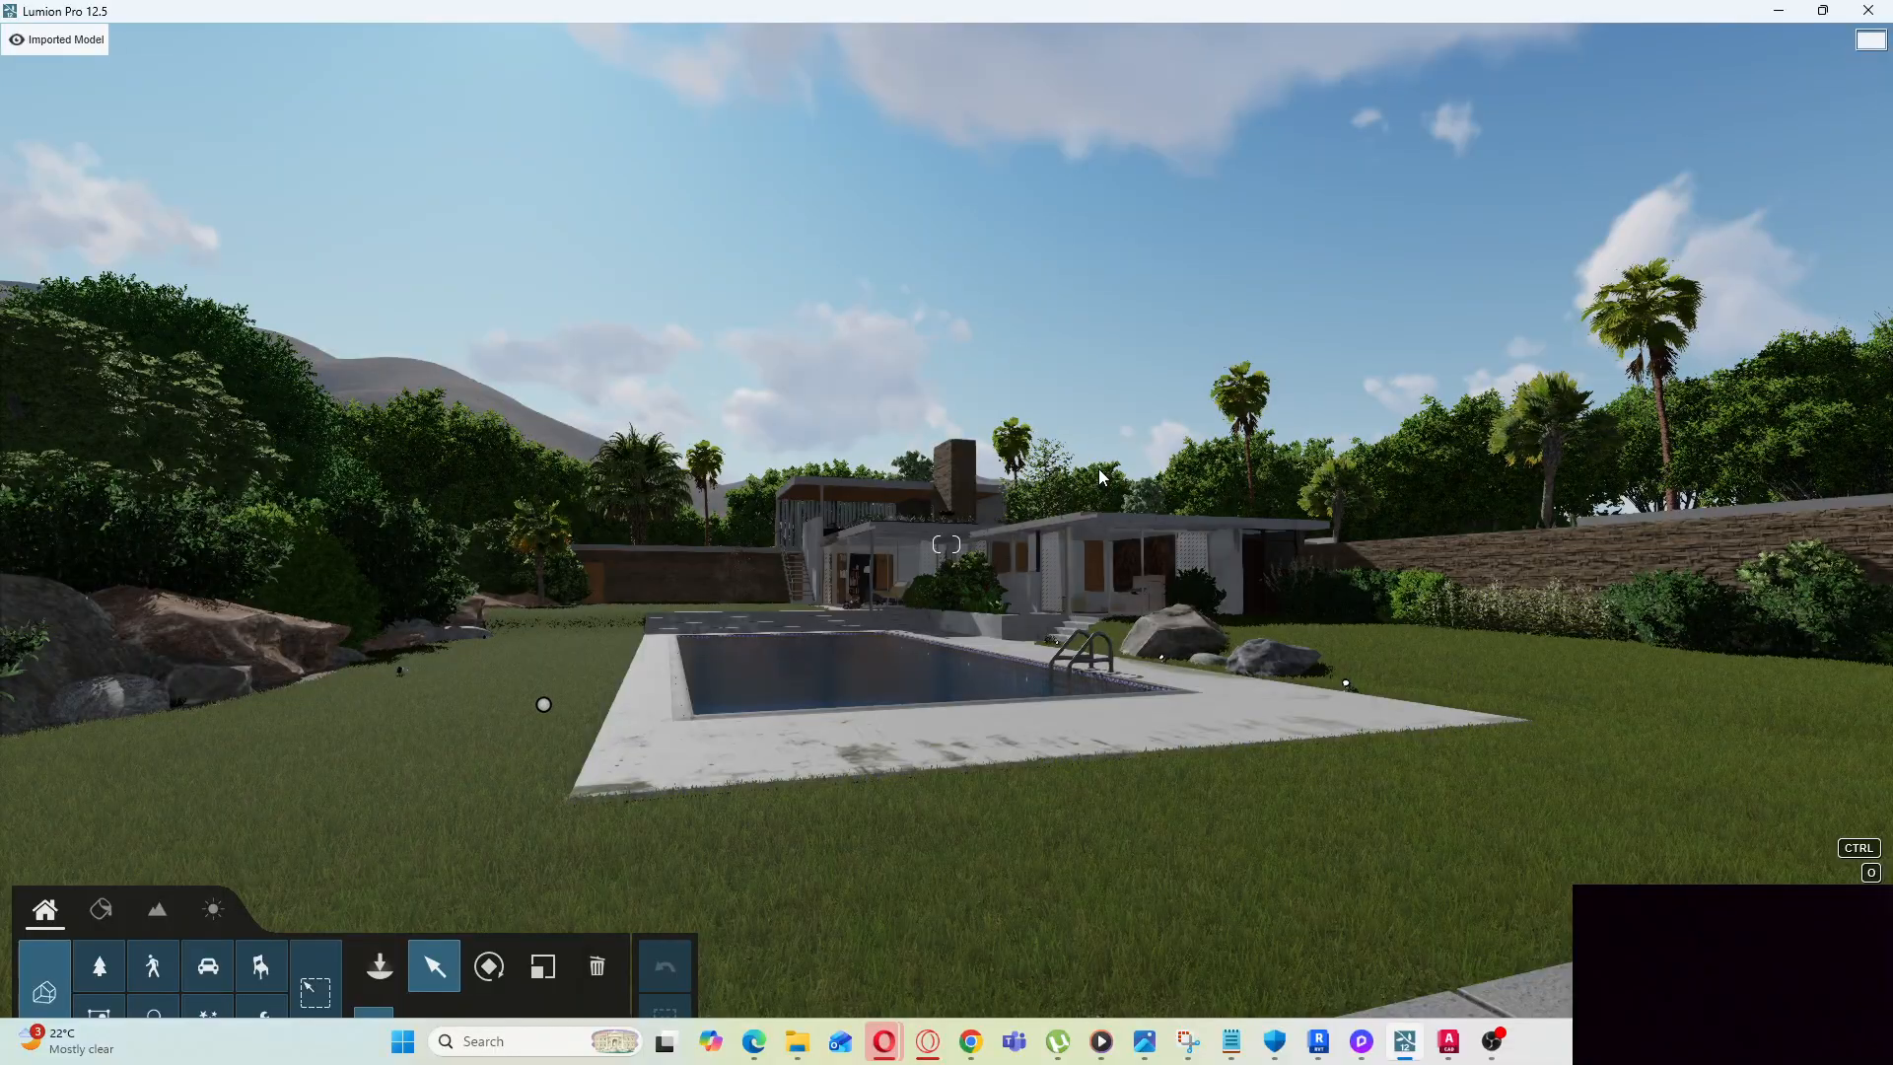
Pull the camera back from the pool to view the whole villa, its garden and the surrounding trees from above
{"action": "right_click_drag", "start_coordinate": [1099, 469], "coordinate": [1106, 465]}
{"action": "scroll", "coordinate": [1106, 463], "scroll_direction": "down", "scroll_amount": 5}
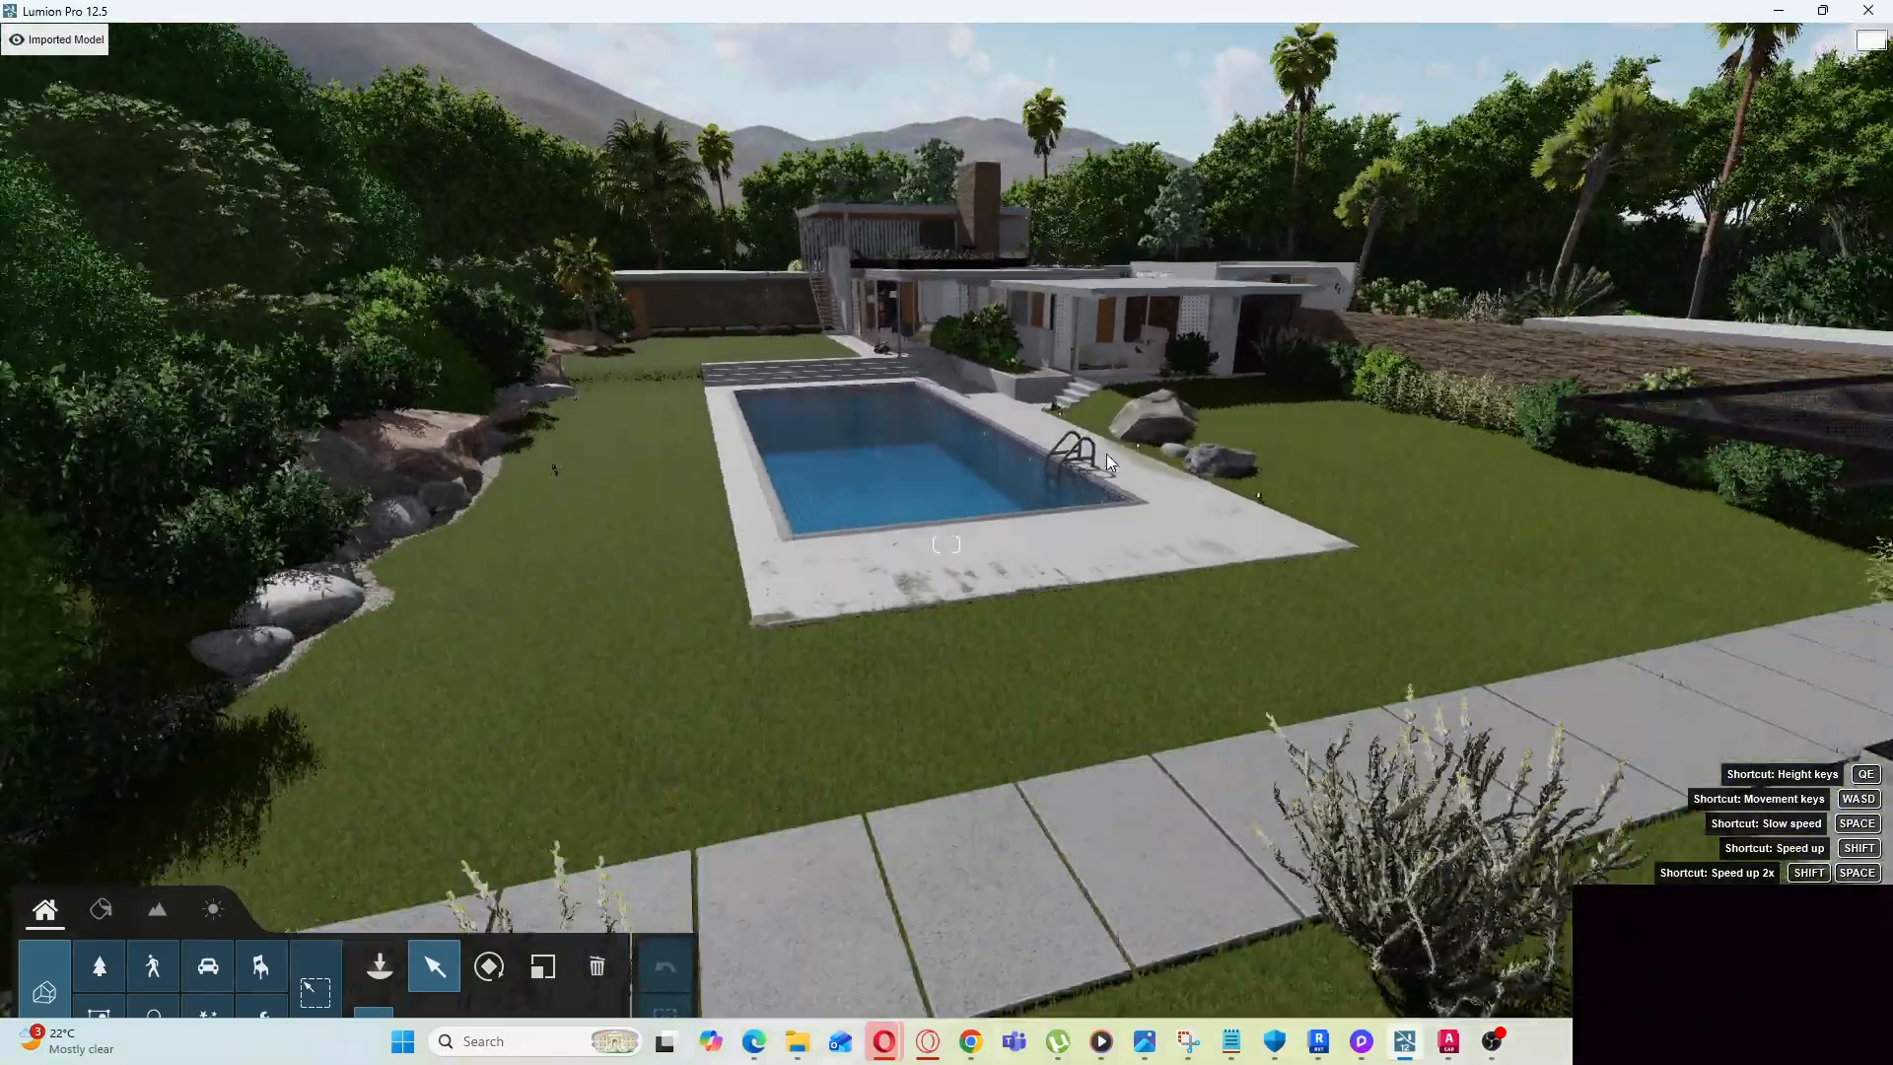
{"action": "scroll", "coordinate": [1106, 399], "scroll_direction": "down", "scroll_amount": 3}
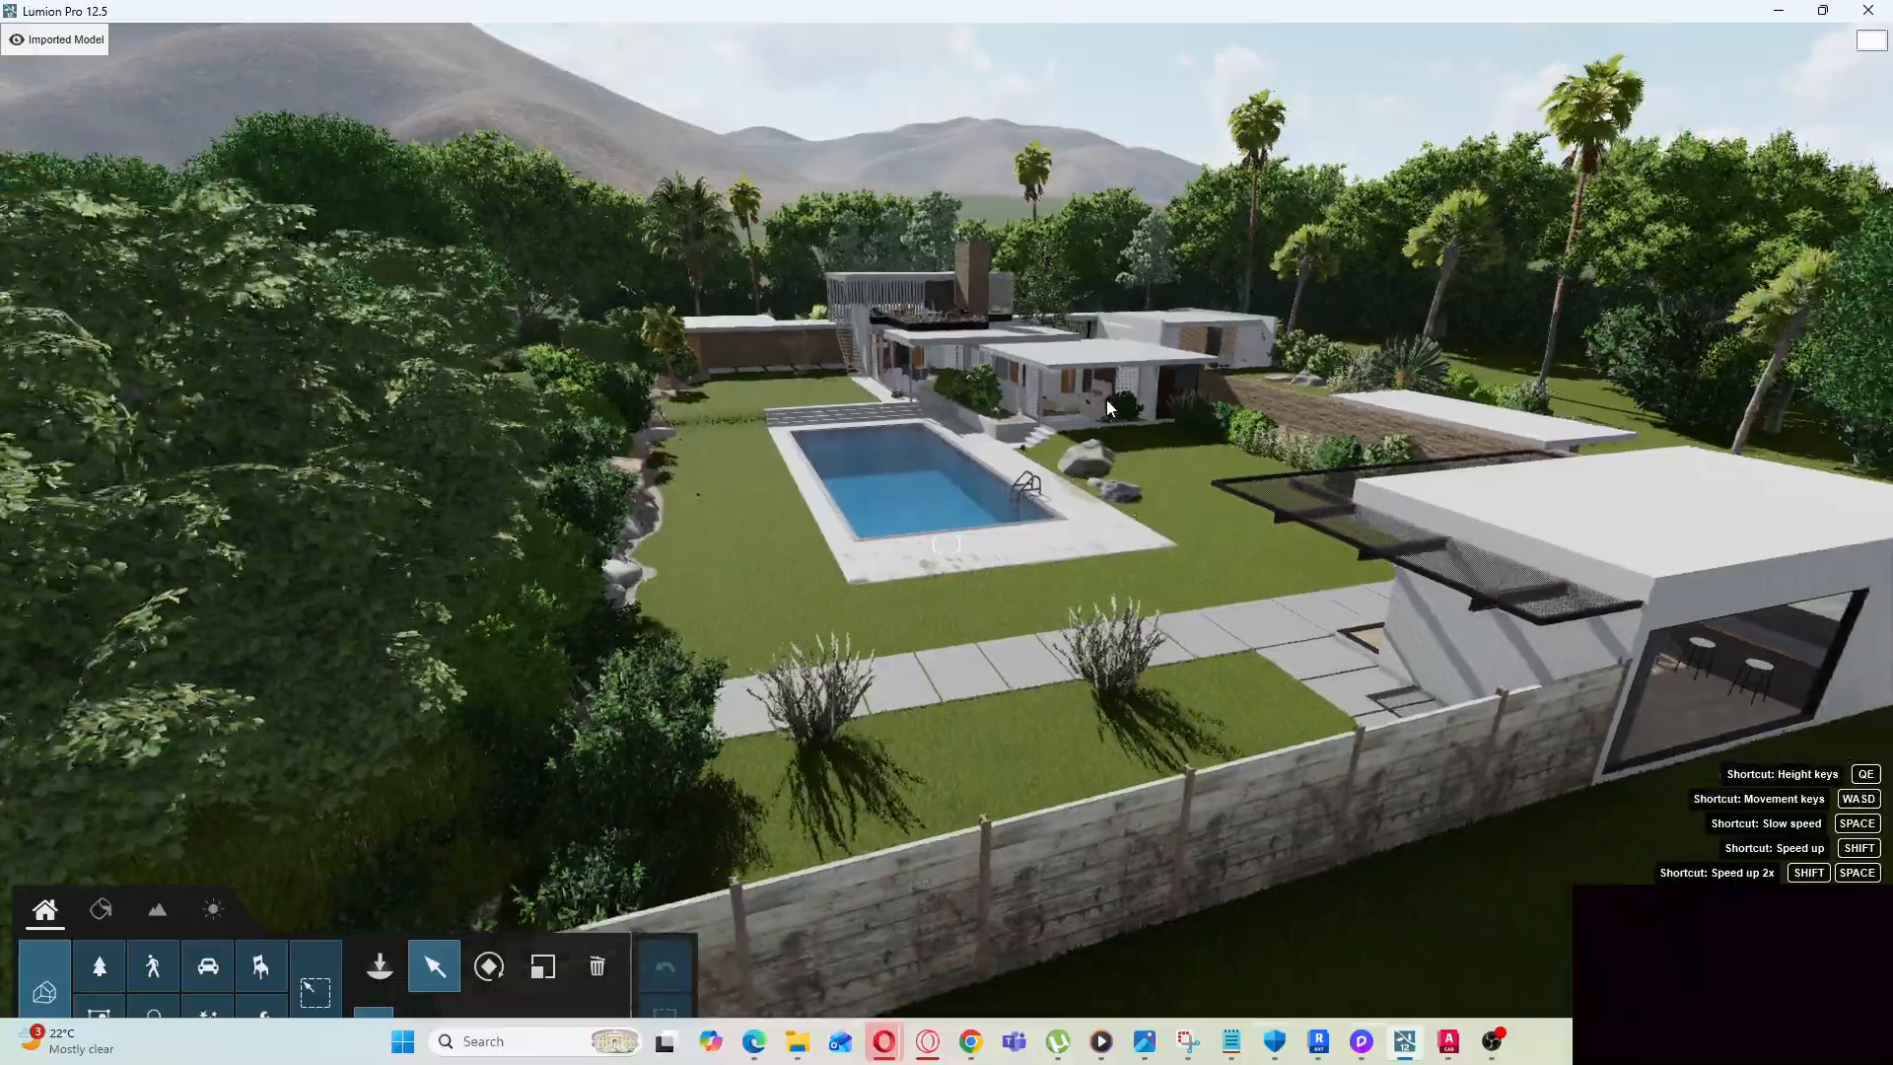
{"action": "scroll", "coordinate": [1106, 400], "scroll_direction": "up", "scroll_amount": 4}
{"action": "scroll", "coordinate": [1106, 399], "scroll_direction": "down", "scroll_amount": 5}
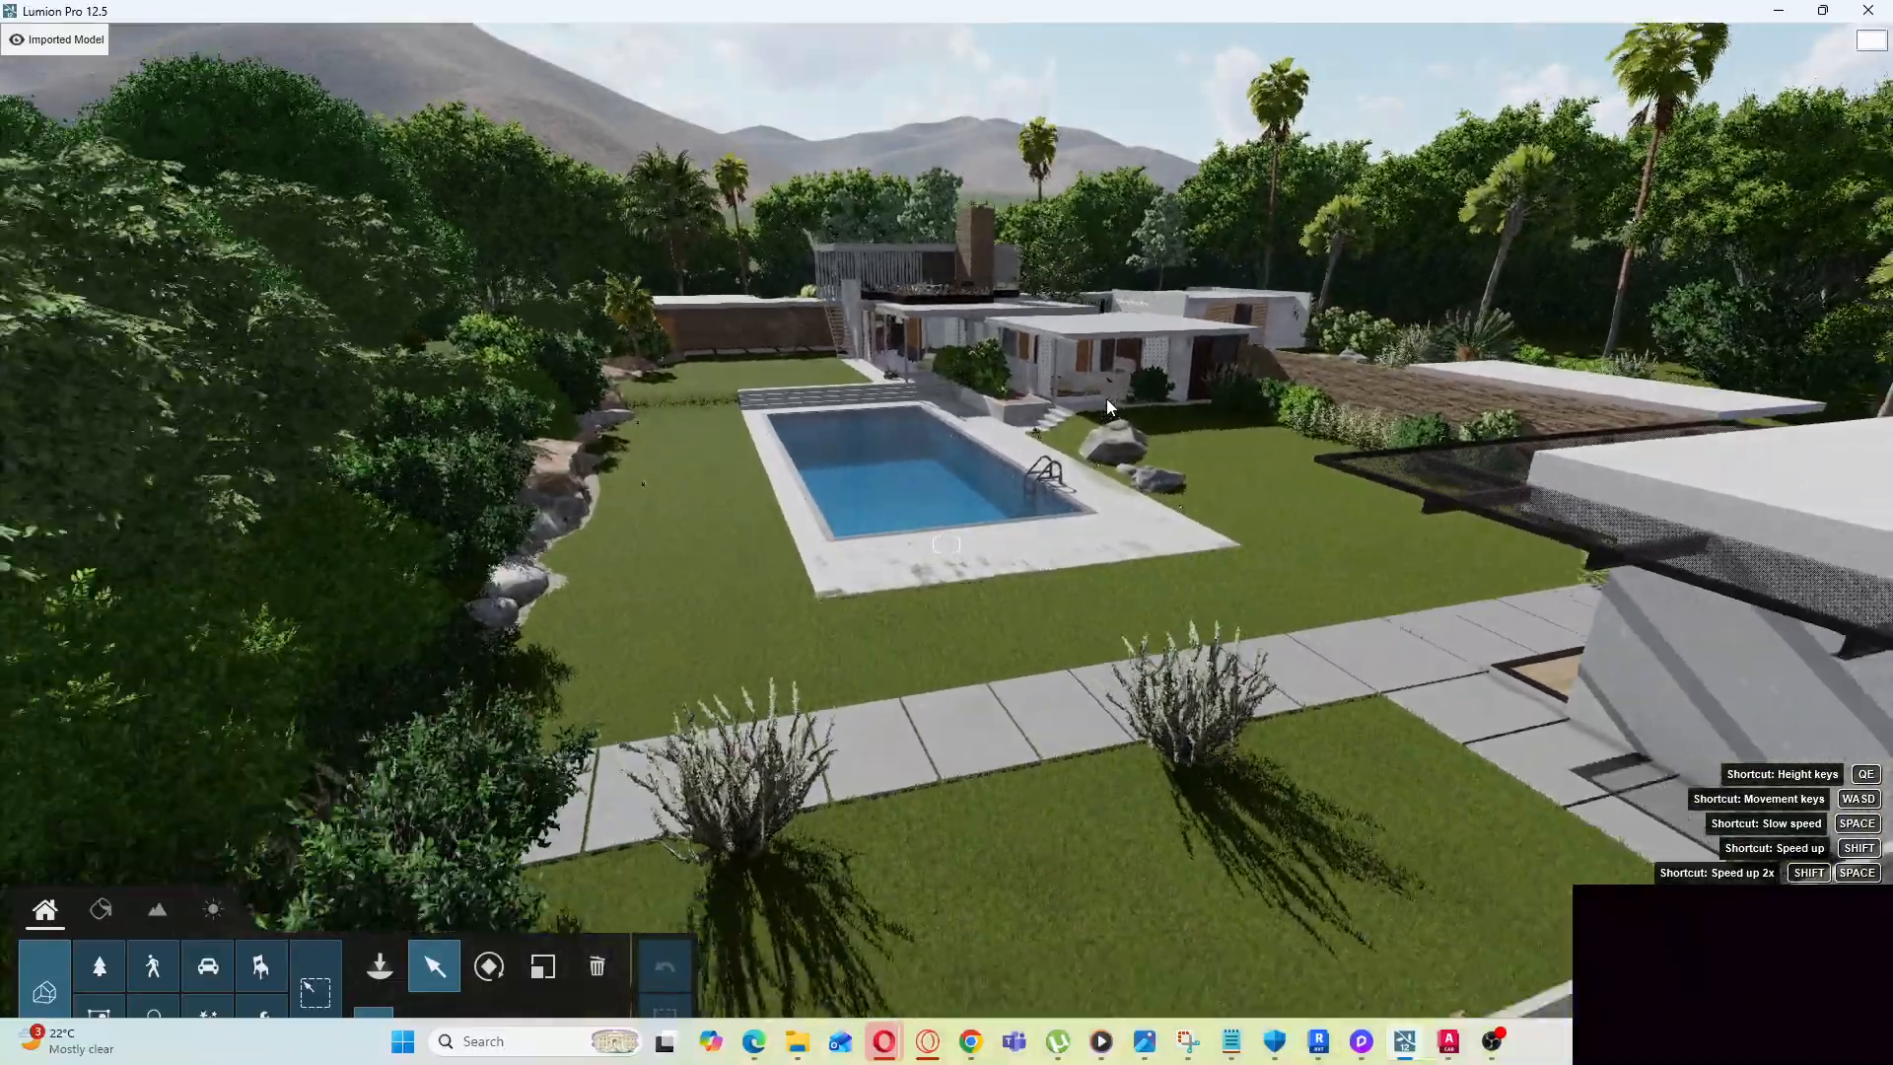
{"action": "scroll", "coordinate": [1108, 404], "scroll_direction": "down", "scroll_amount": 5}
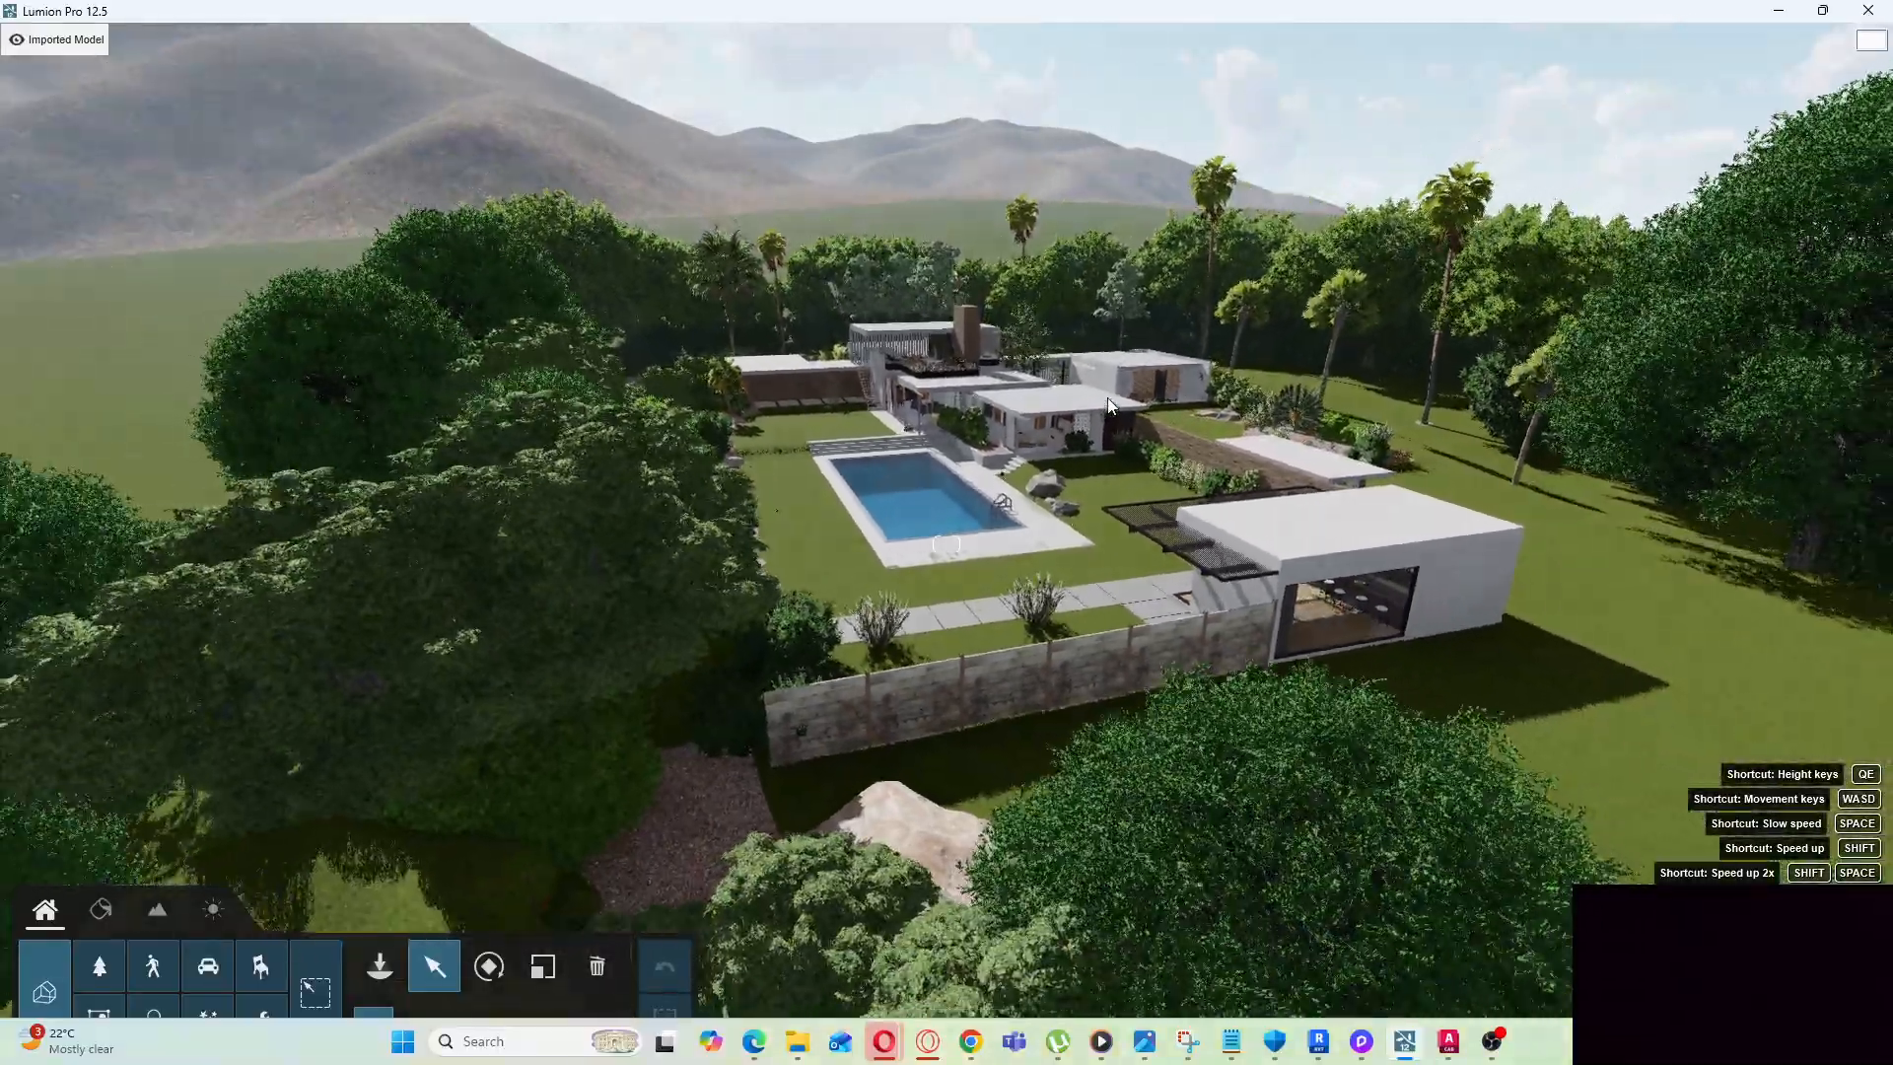
{"action": "scroll", "coordinate": [1114, 392], "scroll_direction": "down", "scroll_amount": 2}
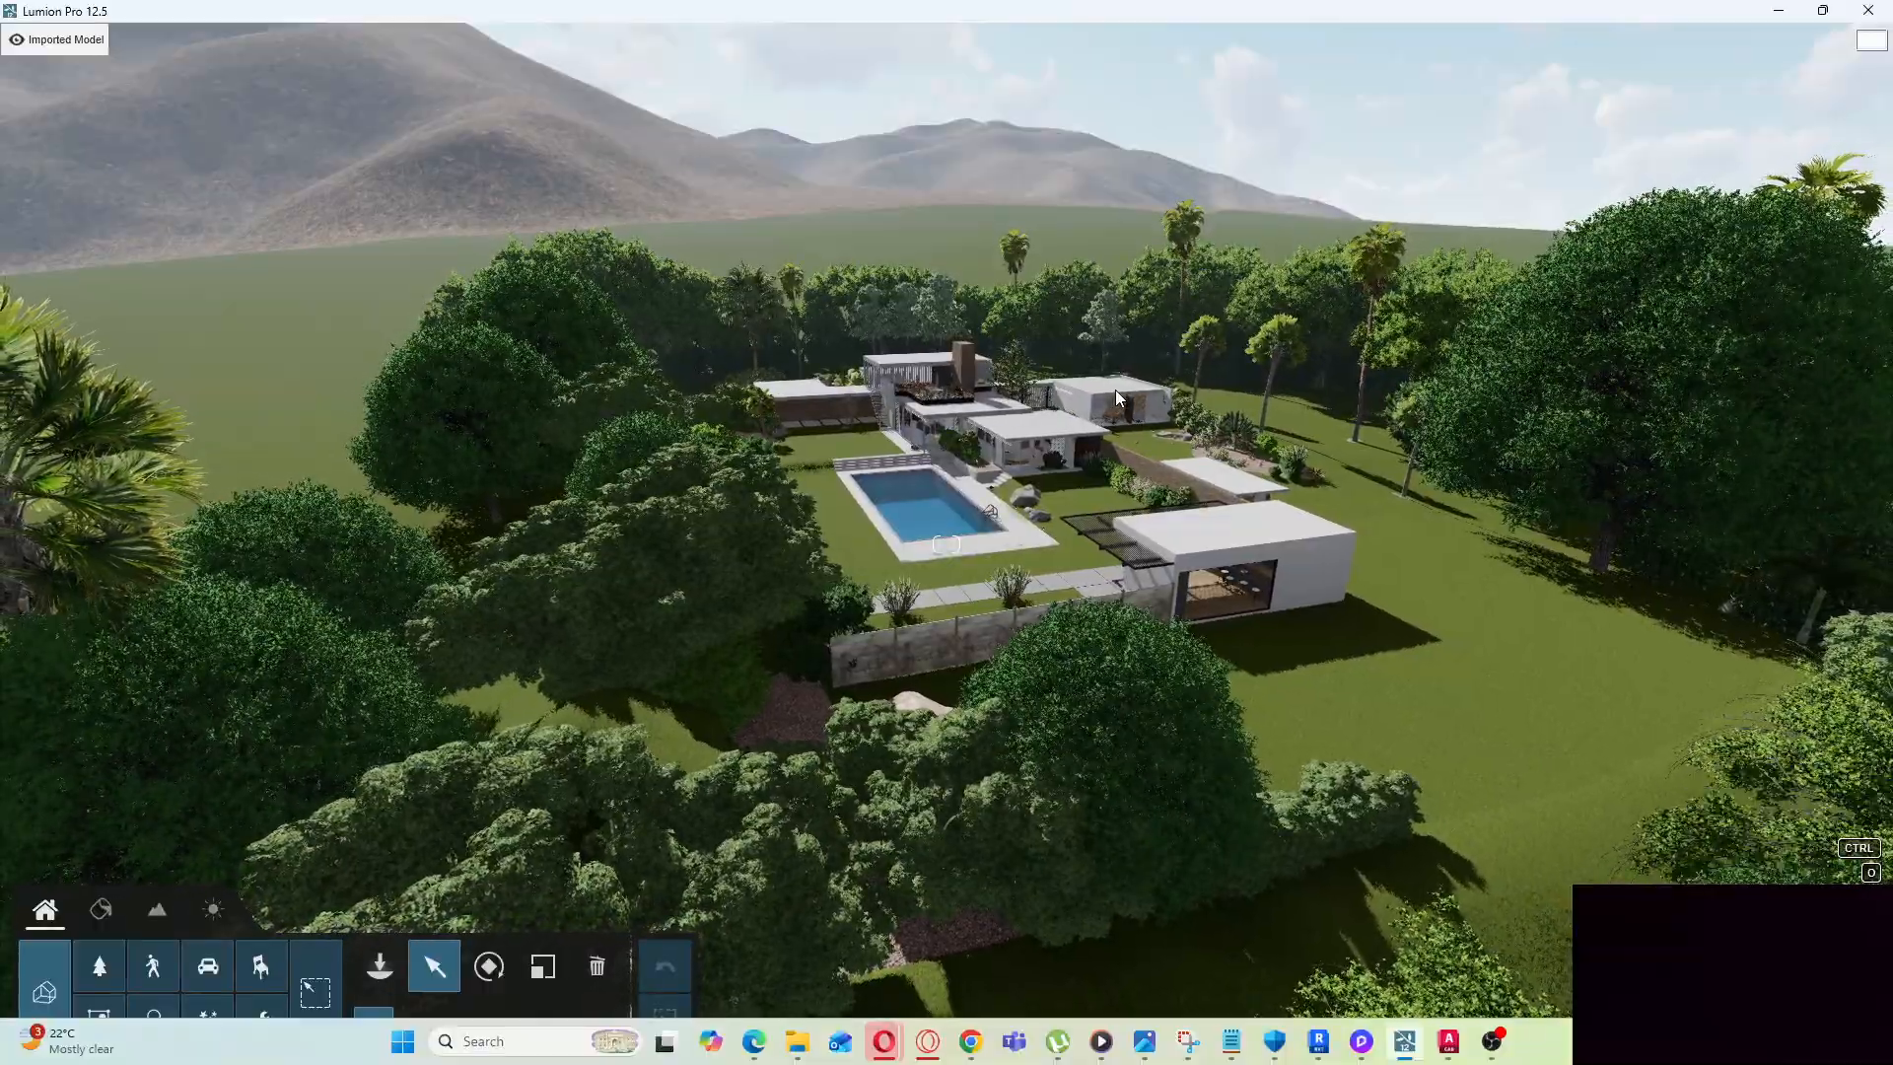
{"action": "scroll", "coordinate": [1302, 394], "scroll_direction": "down", "scroll_amount": 5}
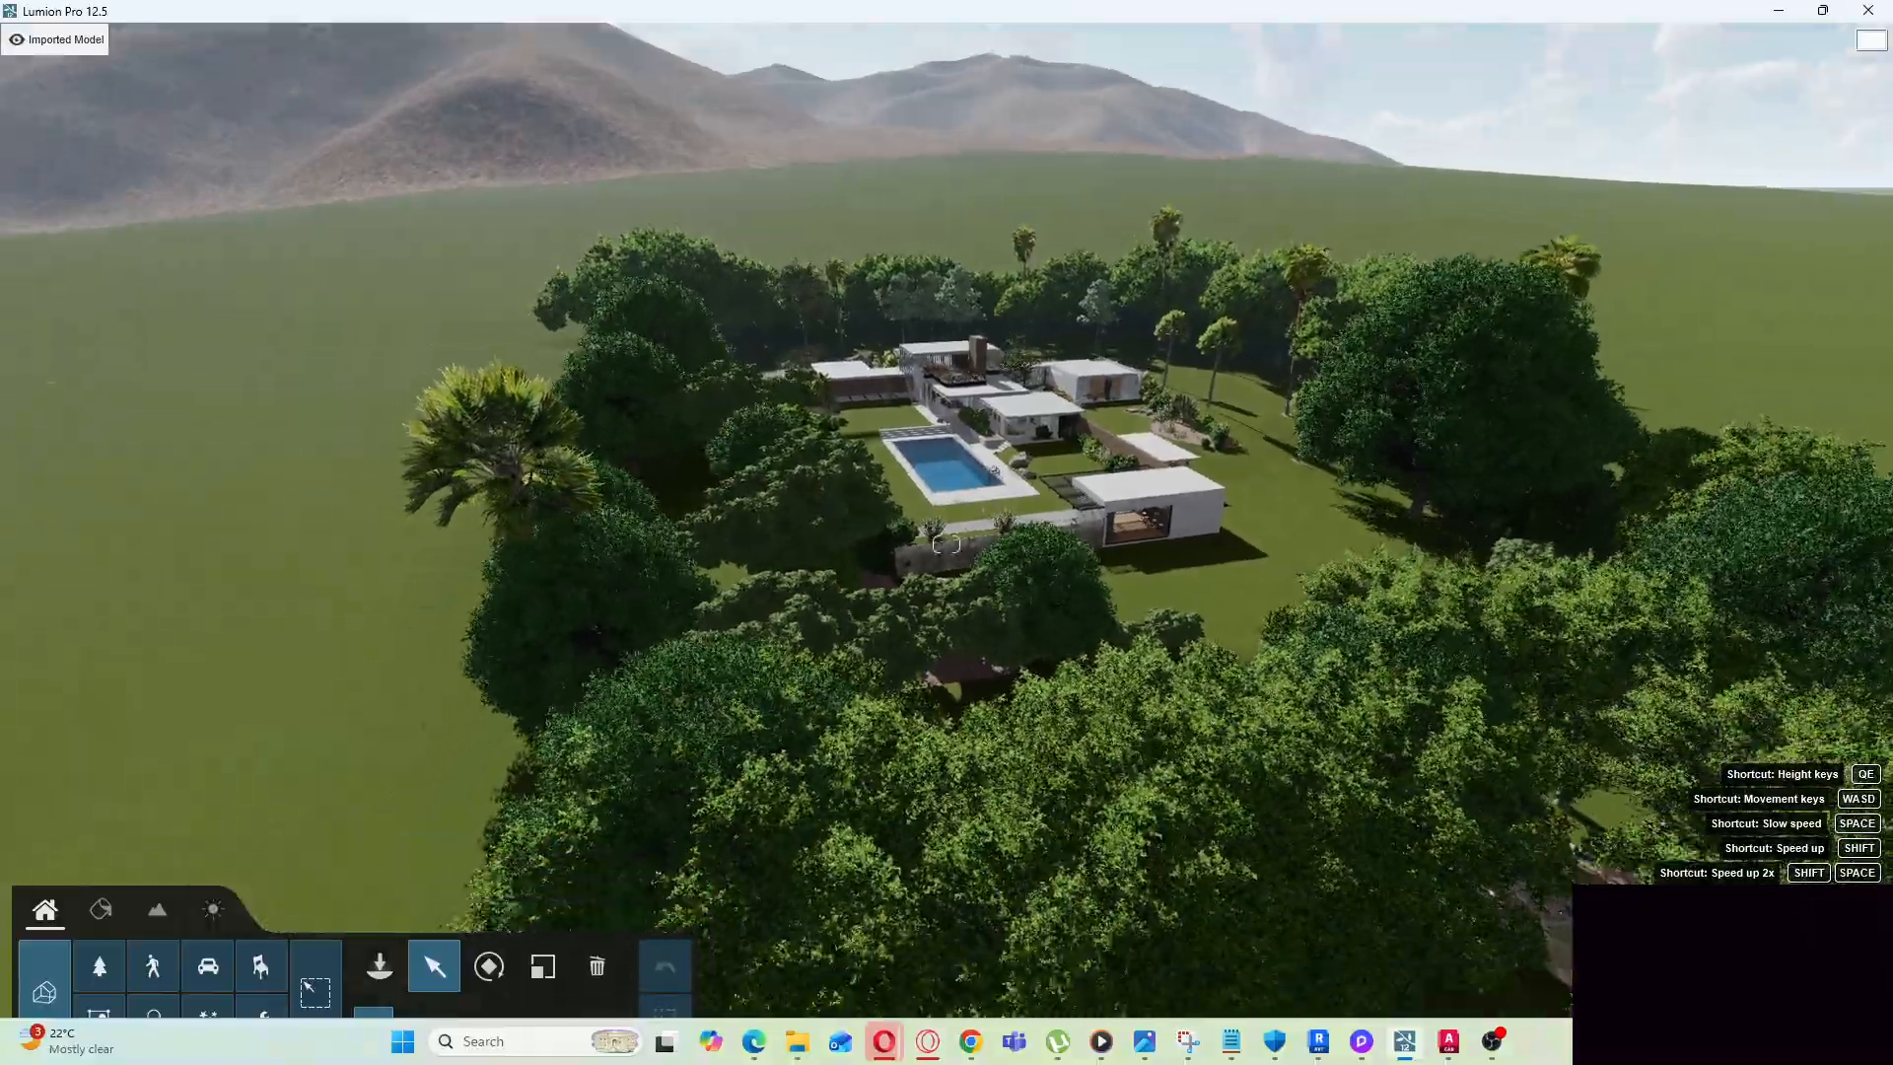
Examine the detached pool house and the wooden fence beside it, both close up and from above the trees
{"action": "right_click_drag", "start_coordinate": [946, 544], "coordinate": [1286, 410]}
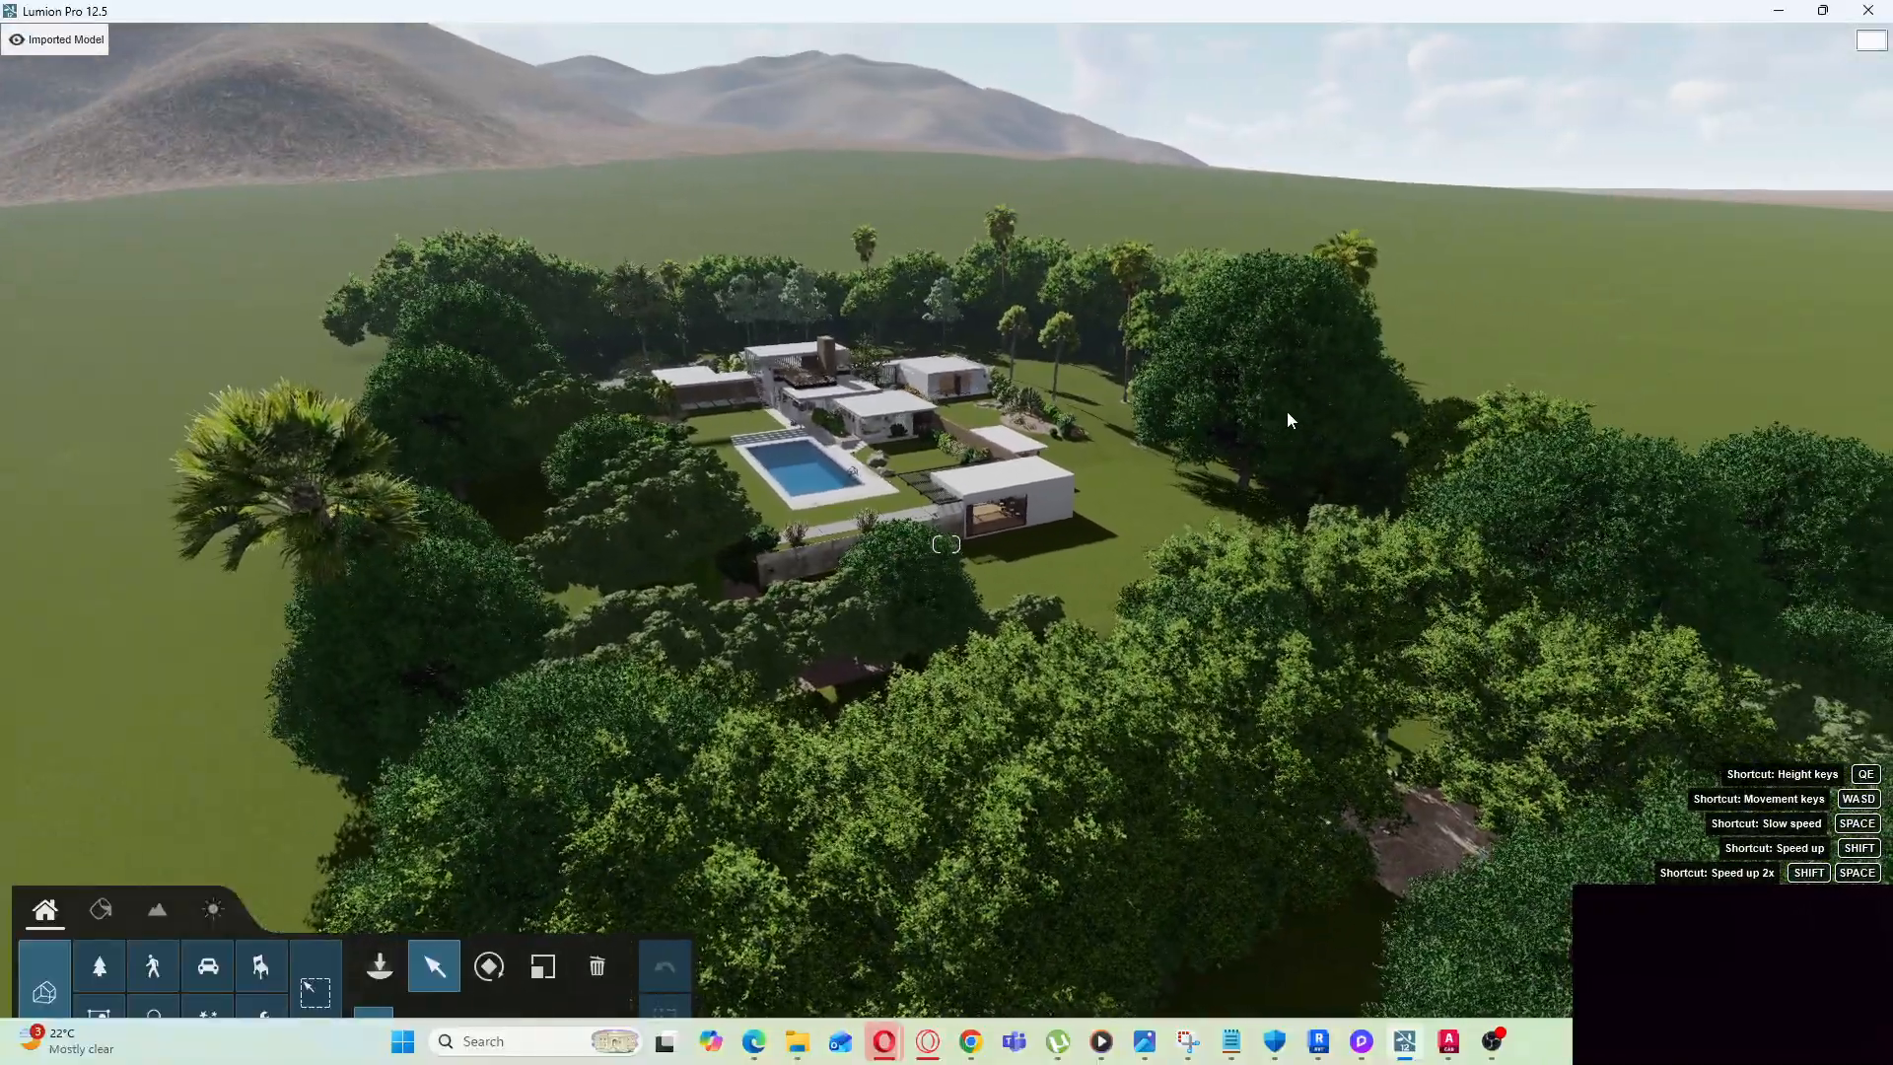
{"action": "scroll", "coordinate": [1285, 408], "scroll_direction": "up", "scroll_amount": 5}
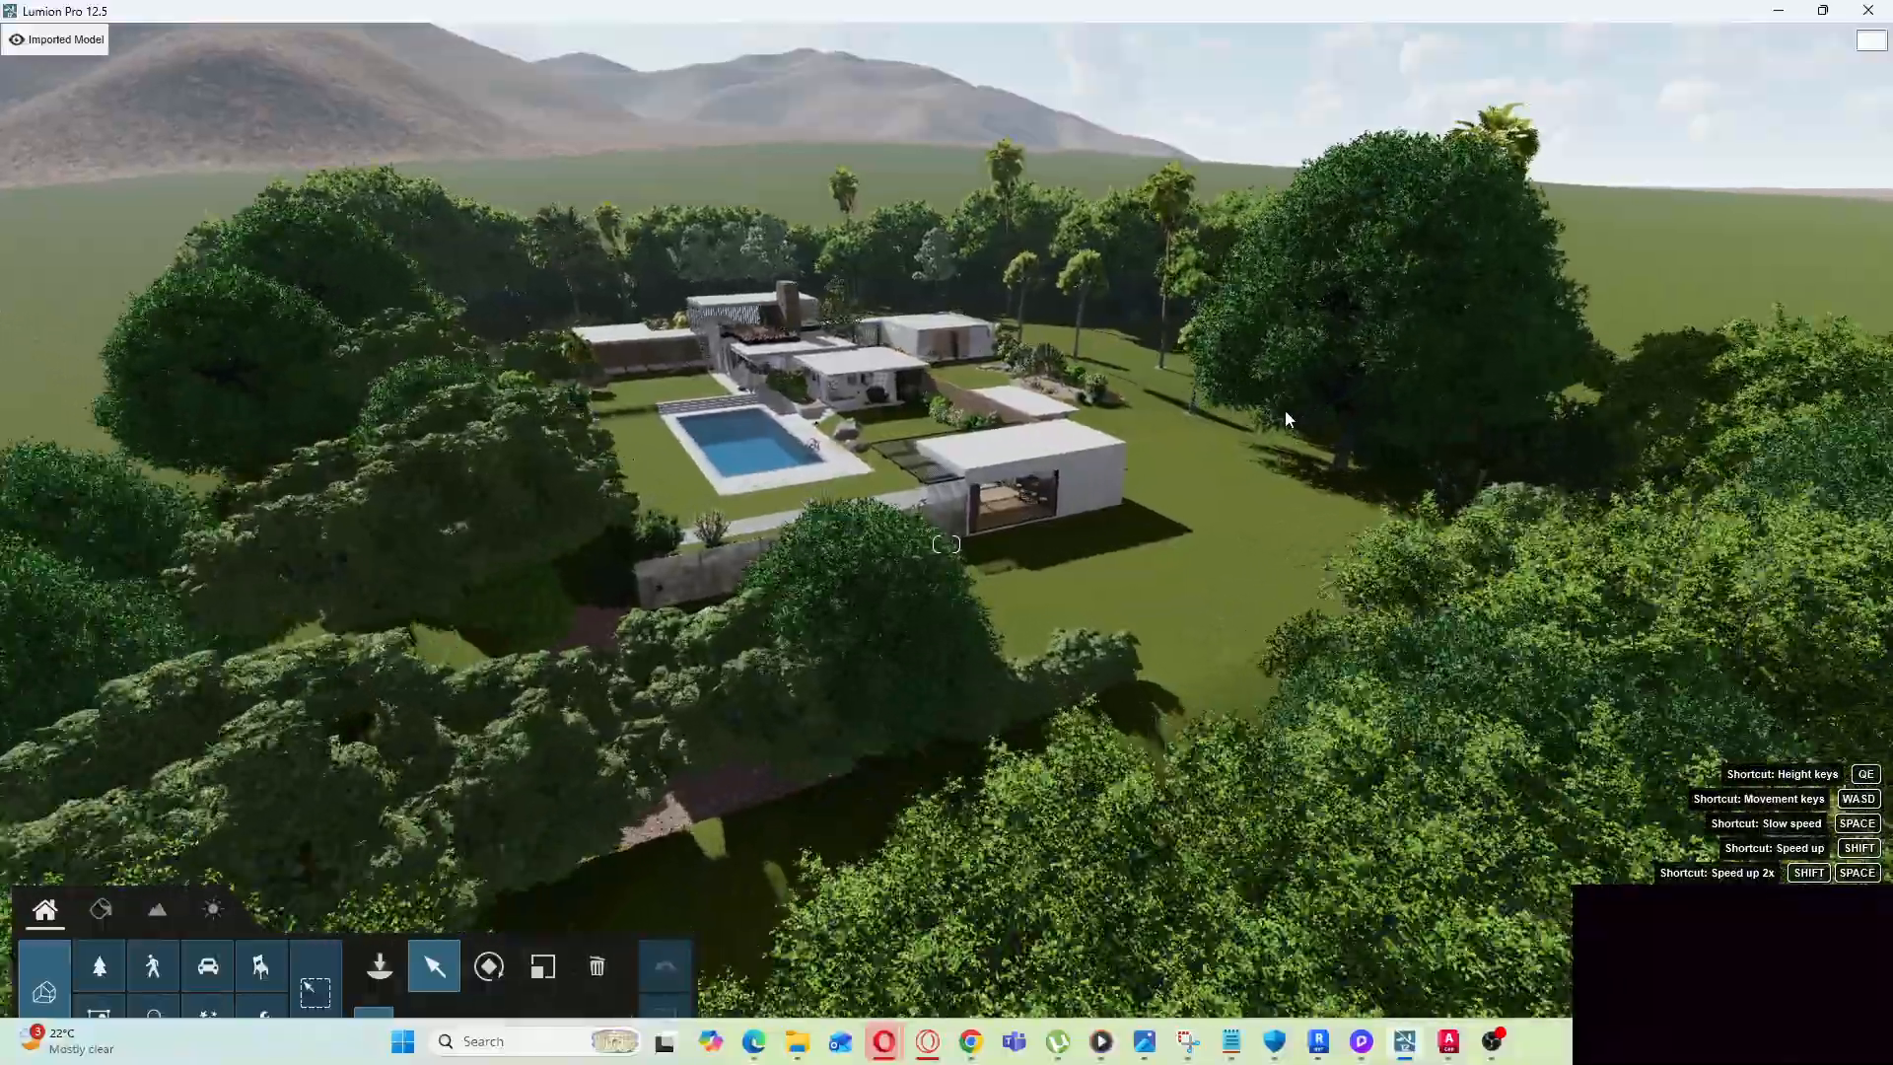
{"action": "scroll", "coordinate": [1280, 408], "scroll_direction": "up", "scroll_amount": 6}
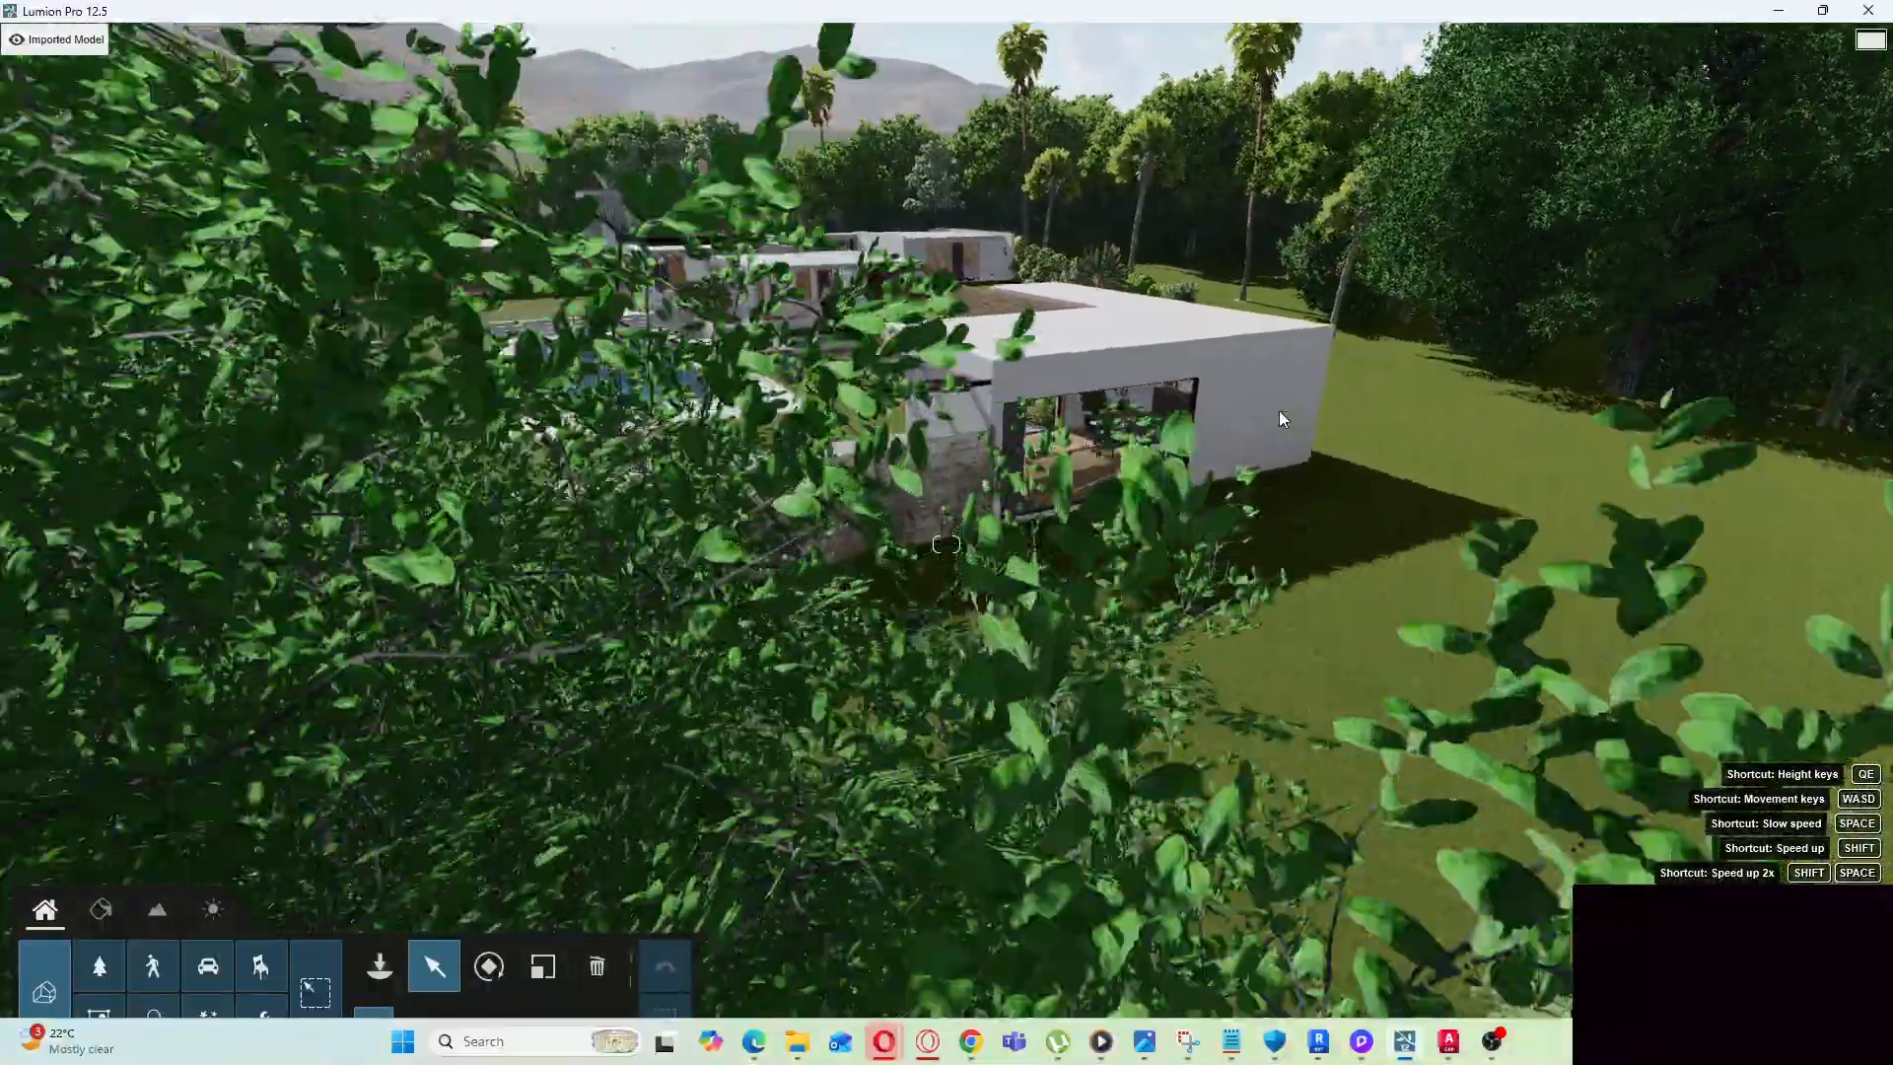
{"action": "scroll", "coordinate": [1277, 407], "scroll_direction": "down", "scroll_amount": 8}
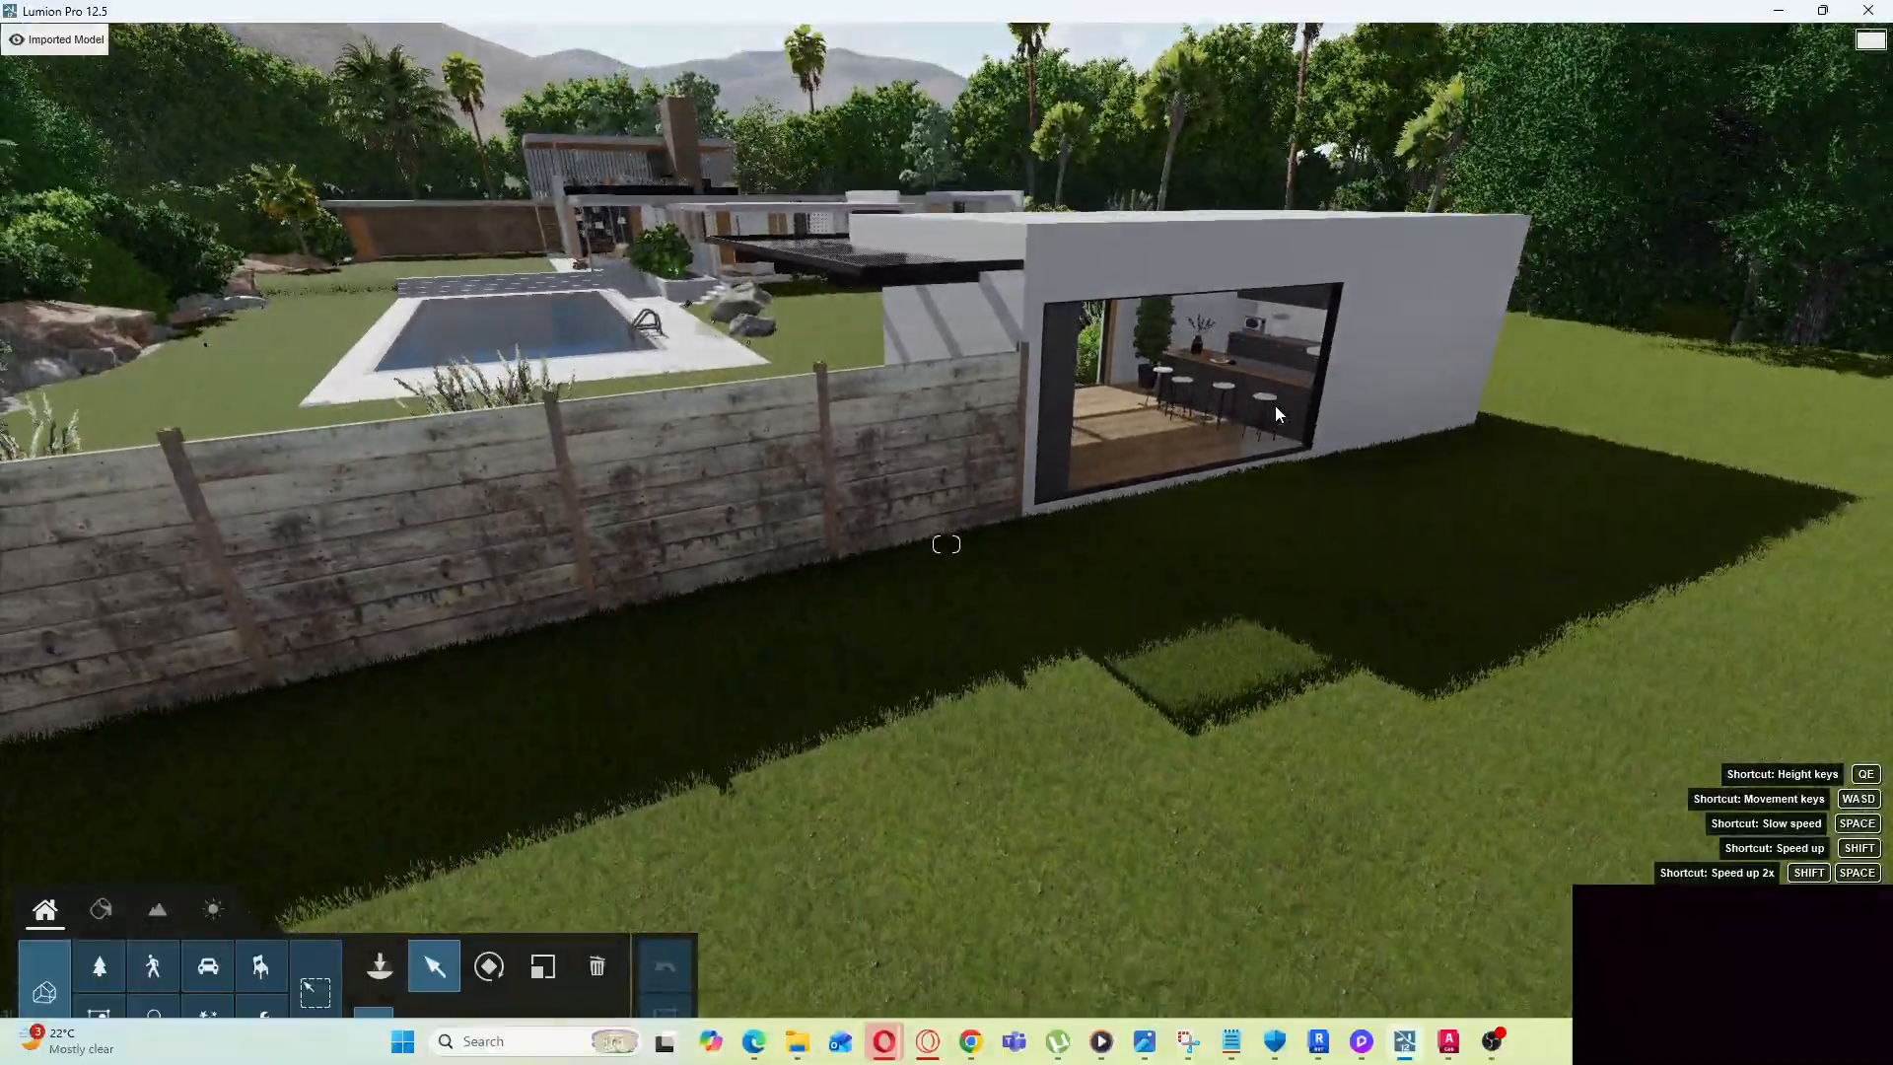
{"action": "scroll", "coordinate": [1275, 412], "scroll_direction": "down", "scroll_amount": 6}
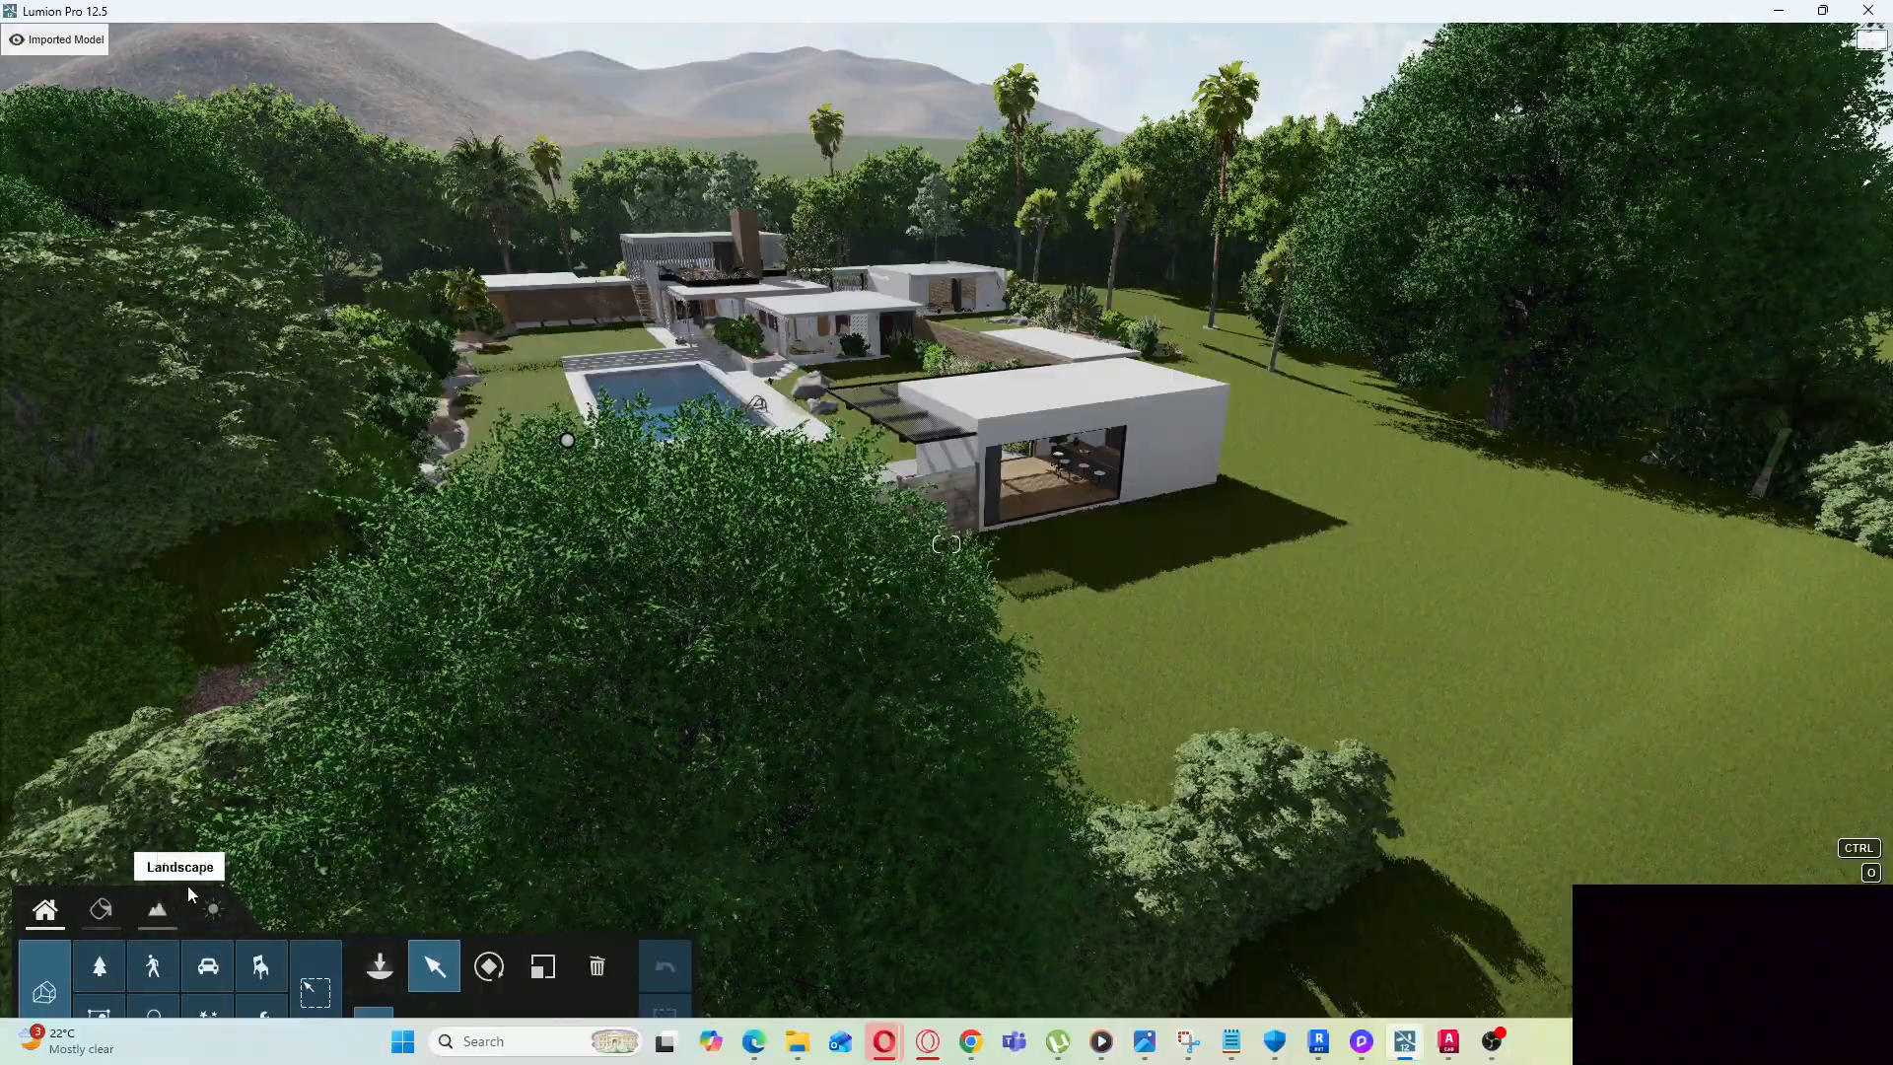
{"action": "scroll", "coordinate": [903, 585], "scroll_direction": "up", "scroll_amount": 4}
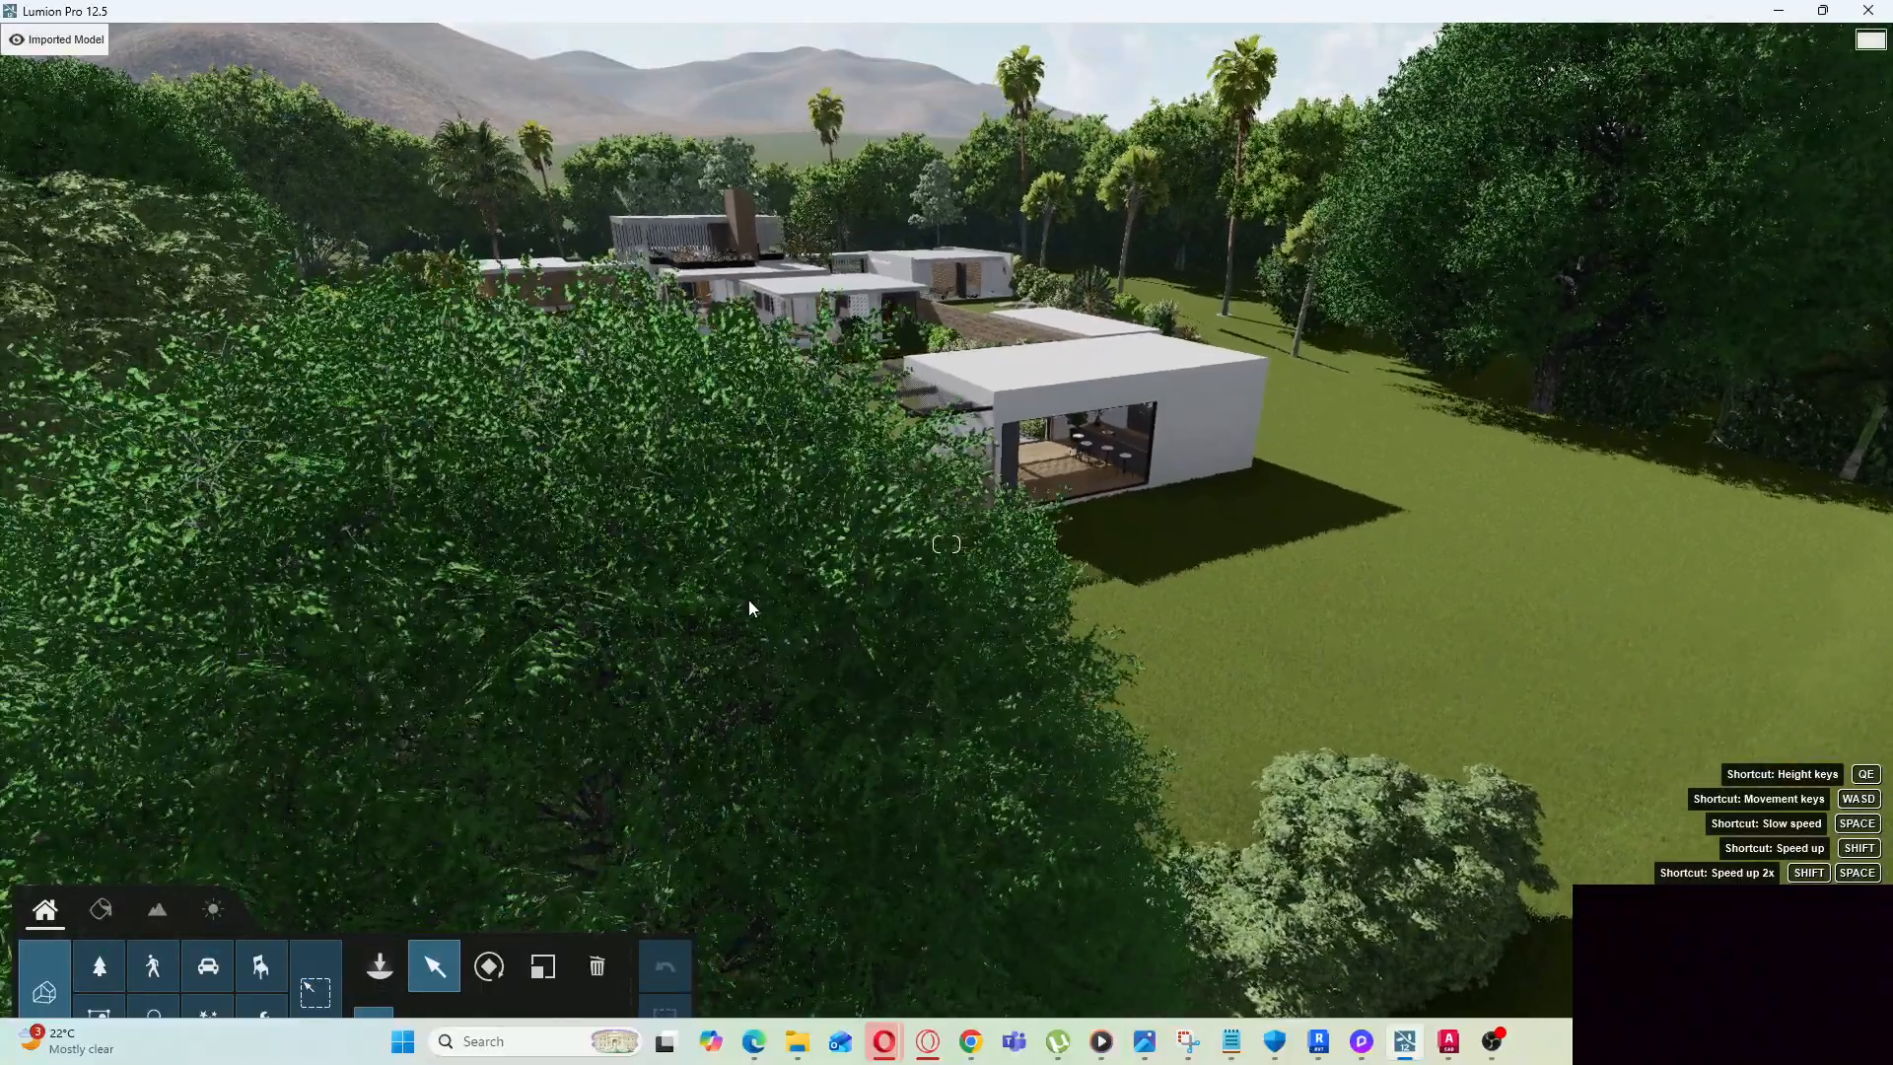
{"action": "right_click_drag", "start_coordinate": [1082, 490], "coordinate": [1063, 585]}
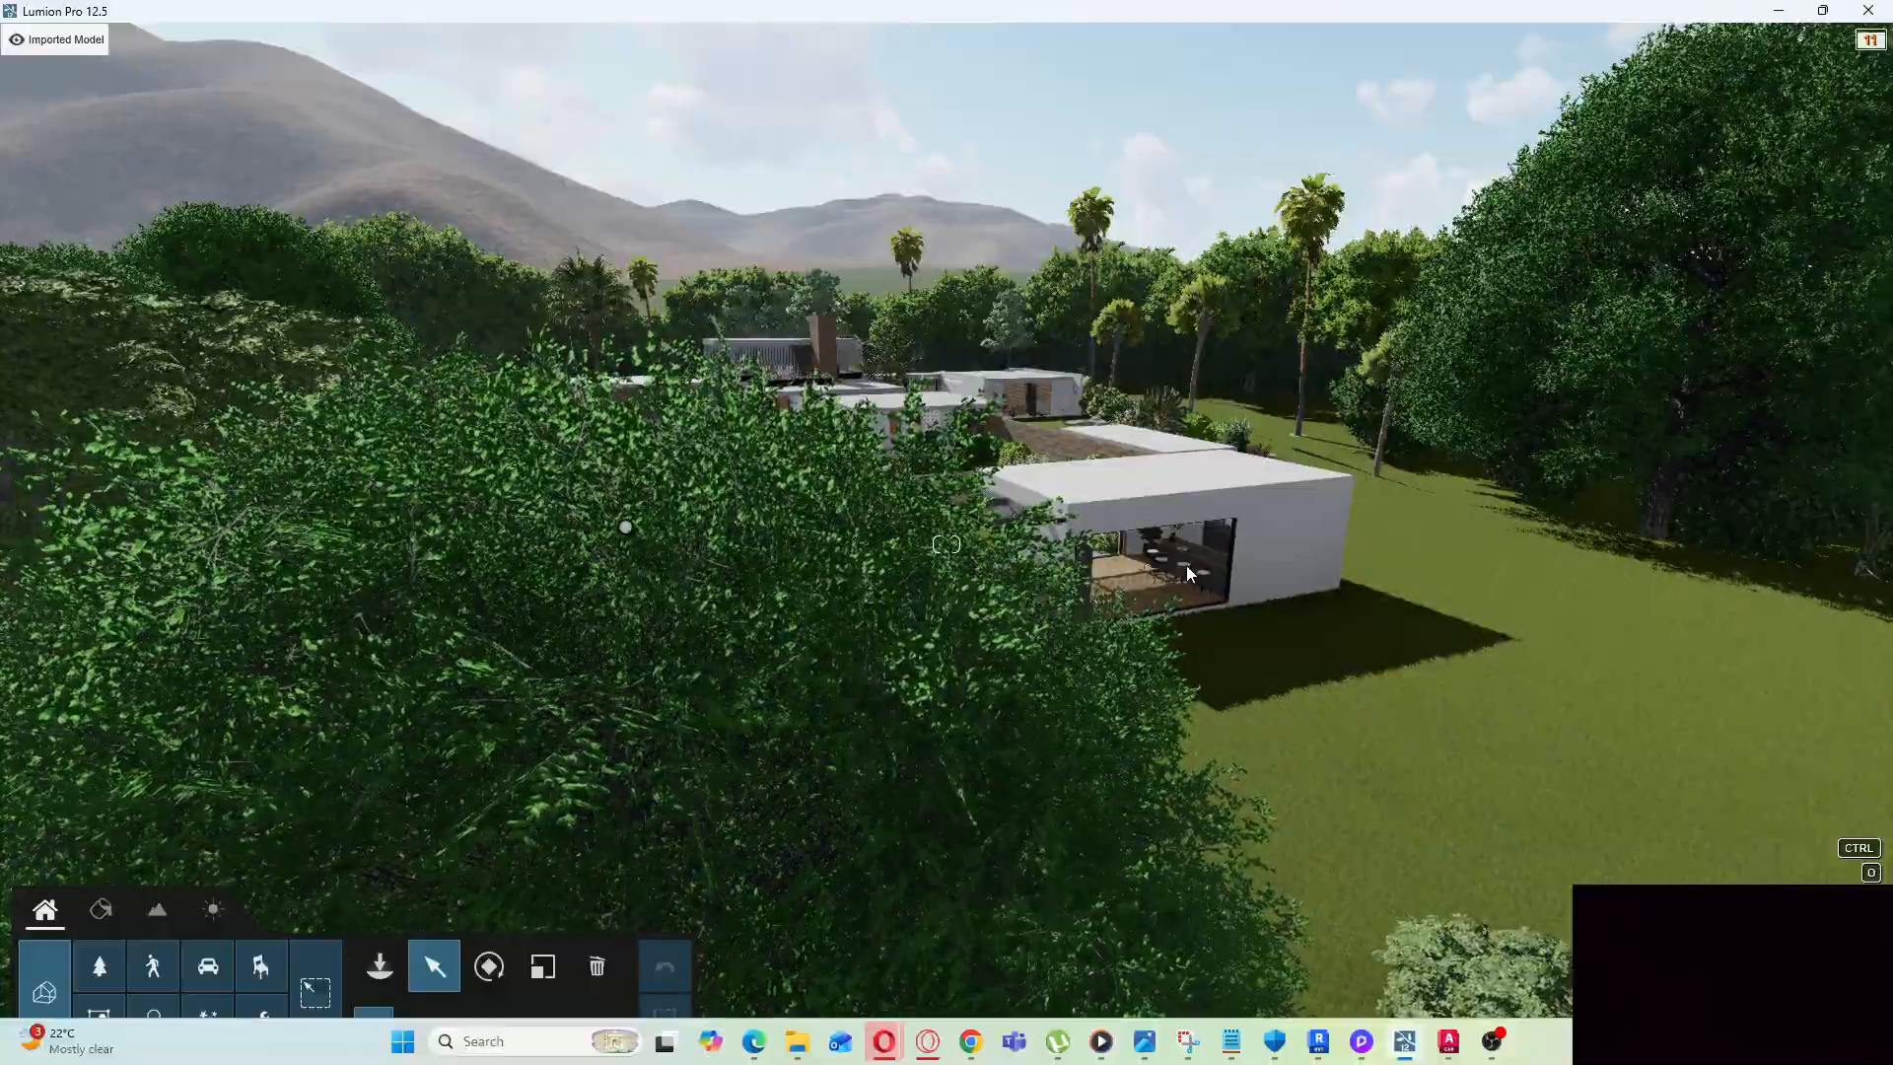
Fly over the wooden fence into the garden and inspect the swimming pool from low and raised viewpoints
{"action": "key", "text": "a"}
{"action": "key", "text": "w"}
{"action": "key", "text": "a"}
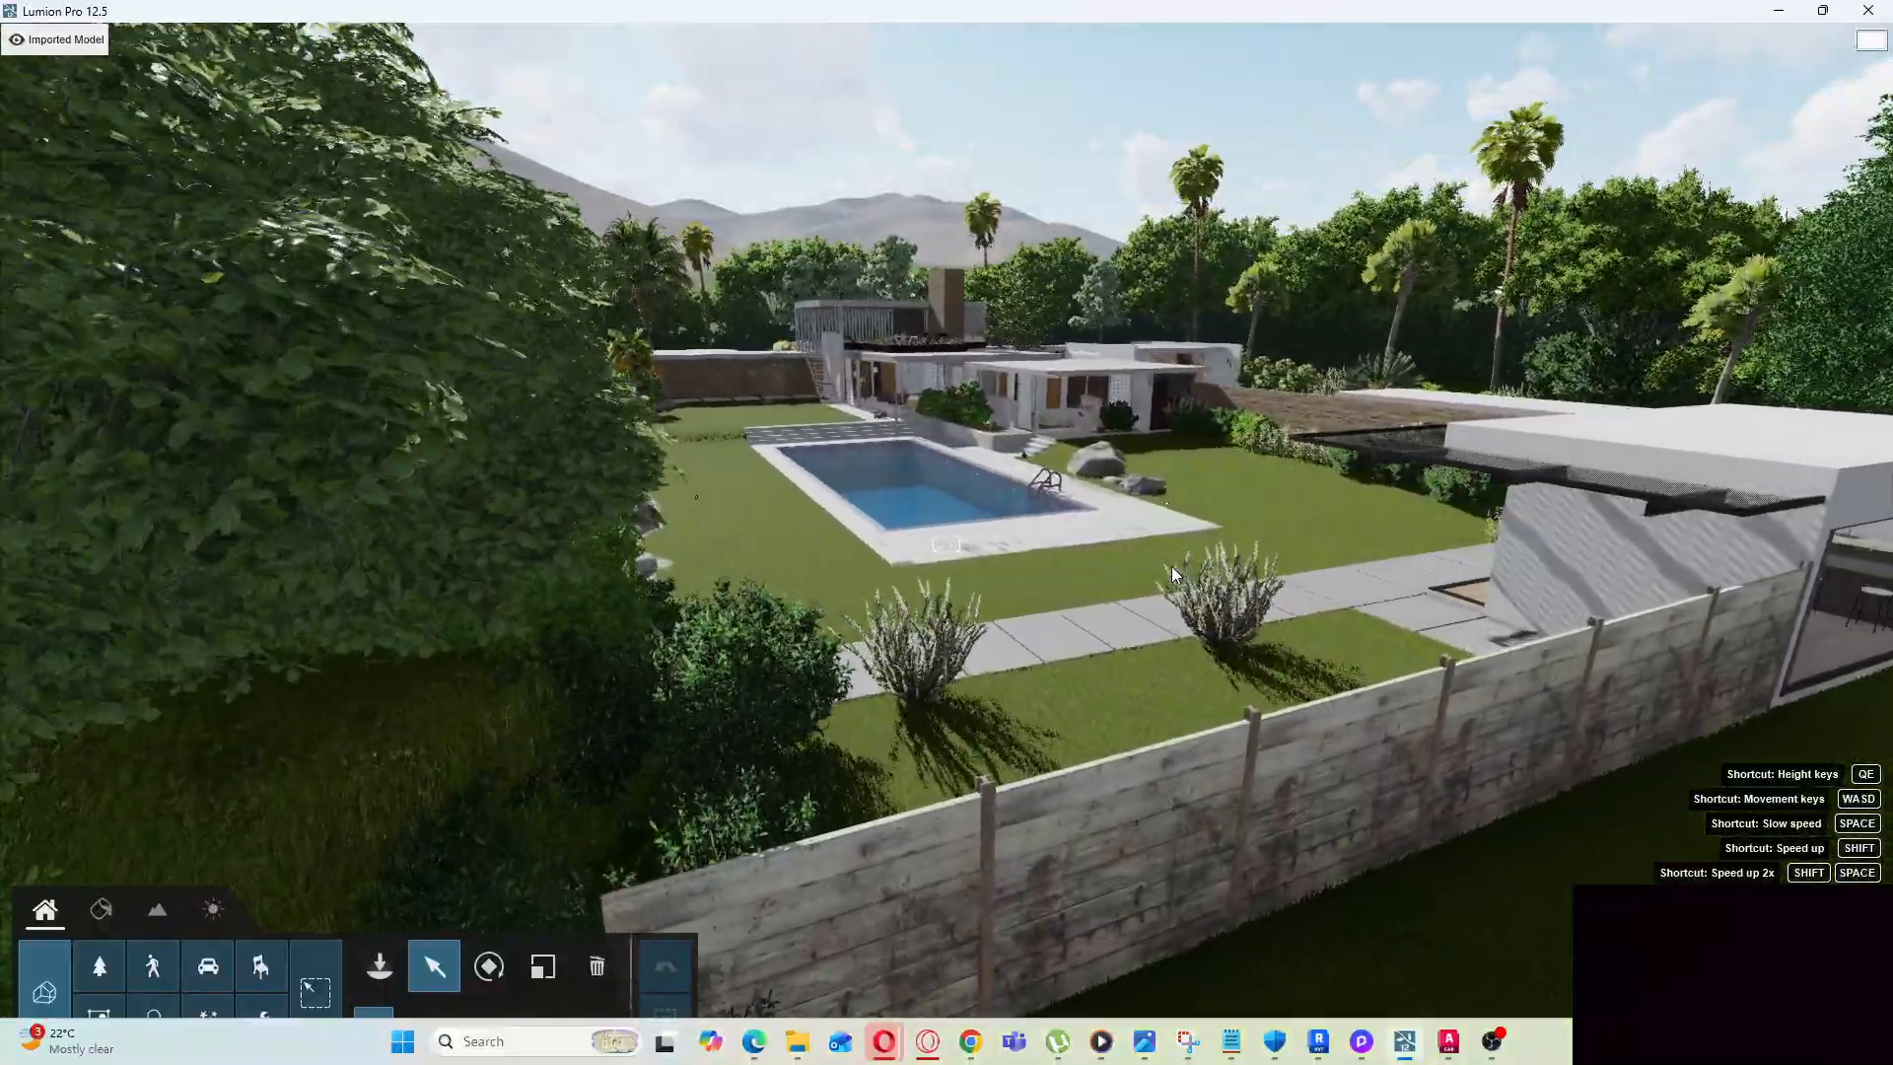
{"action": "key", "text": "w"}
{"action": "key", "text": "w"}
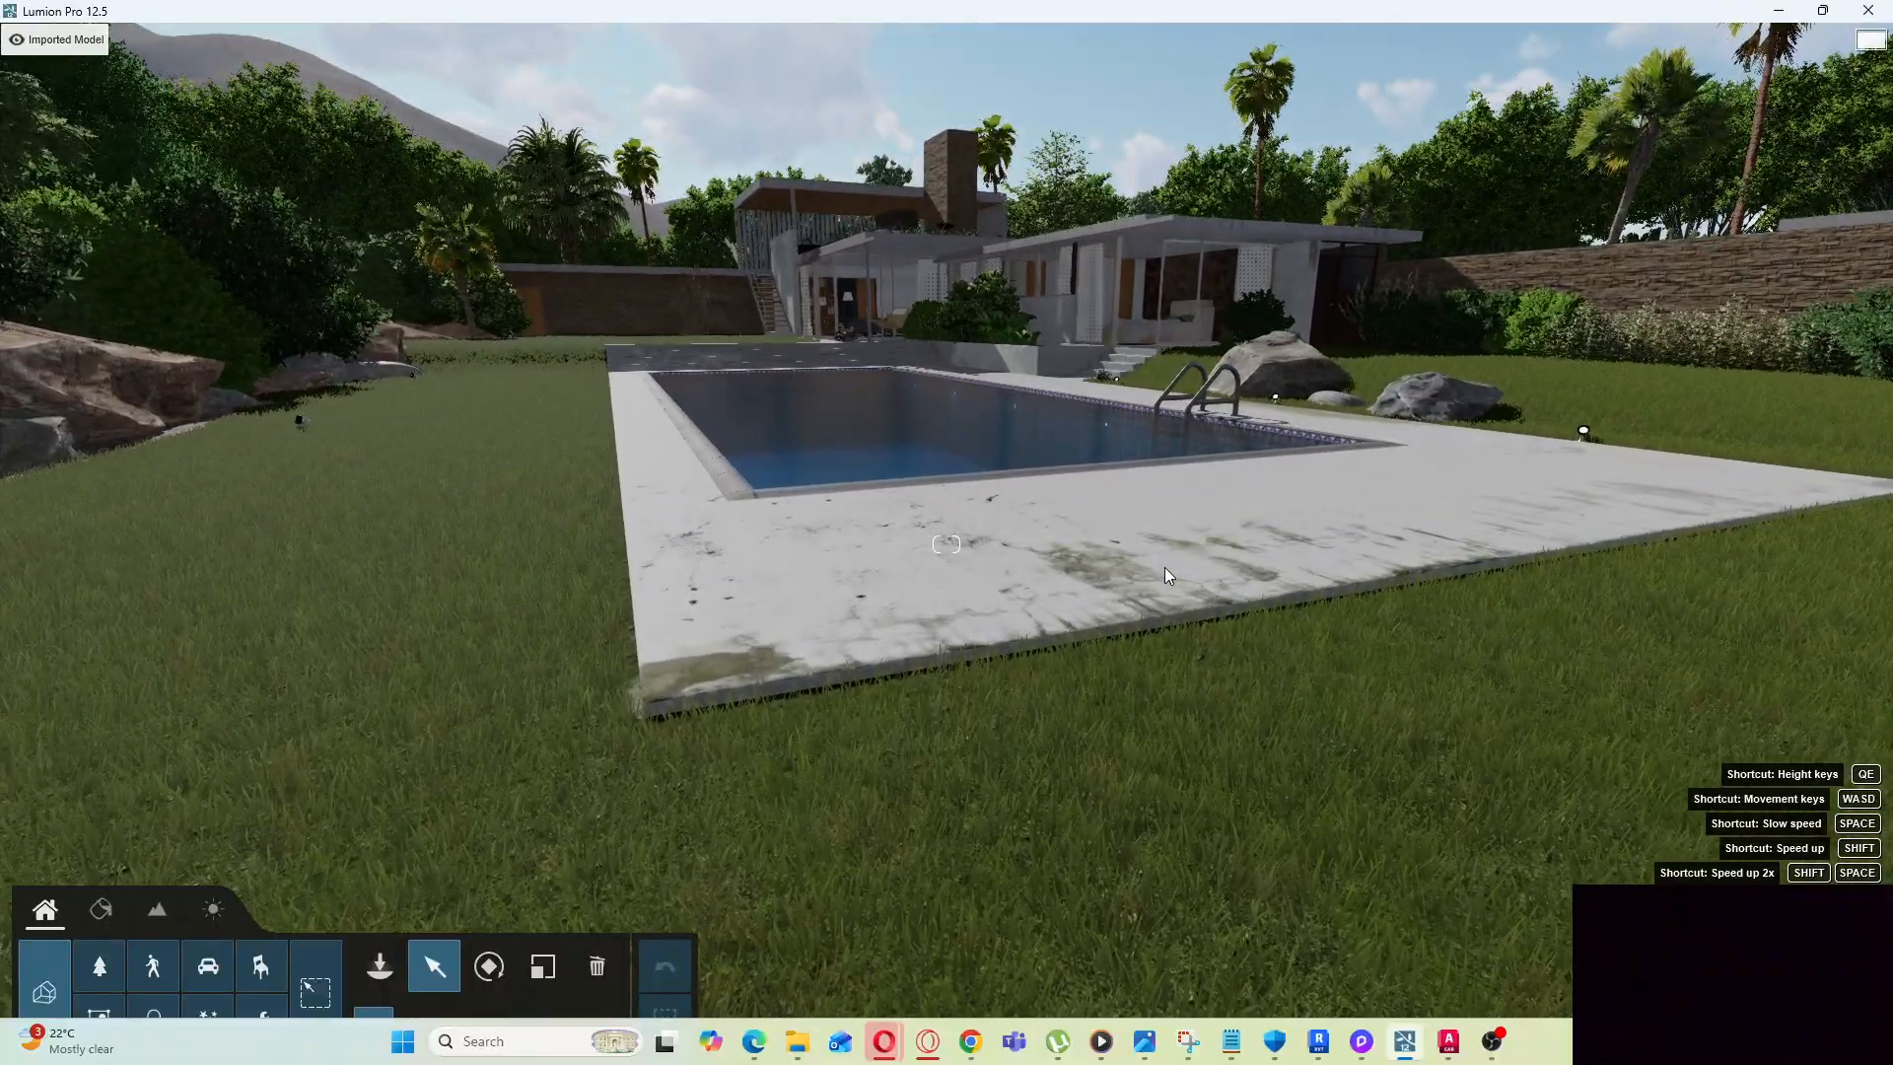
{"action": "key", "text": "w"}
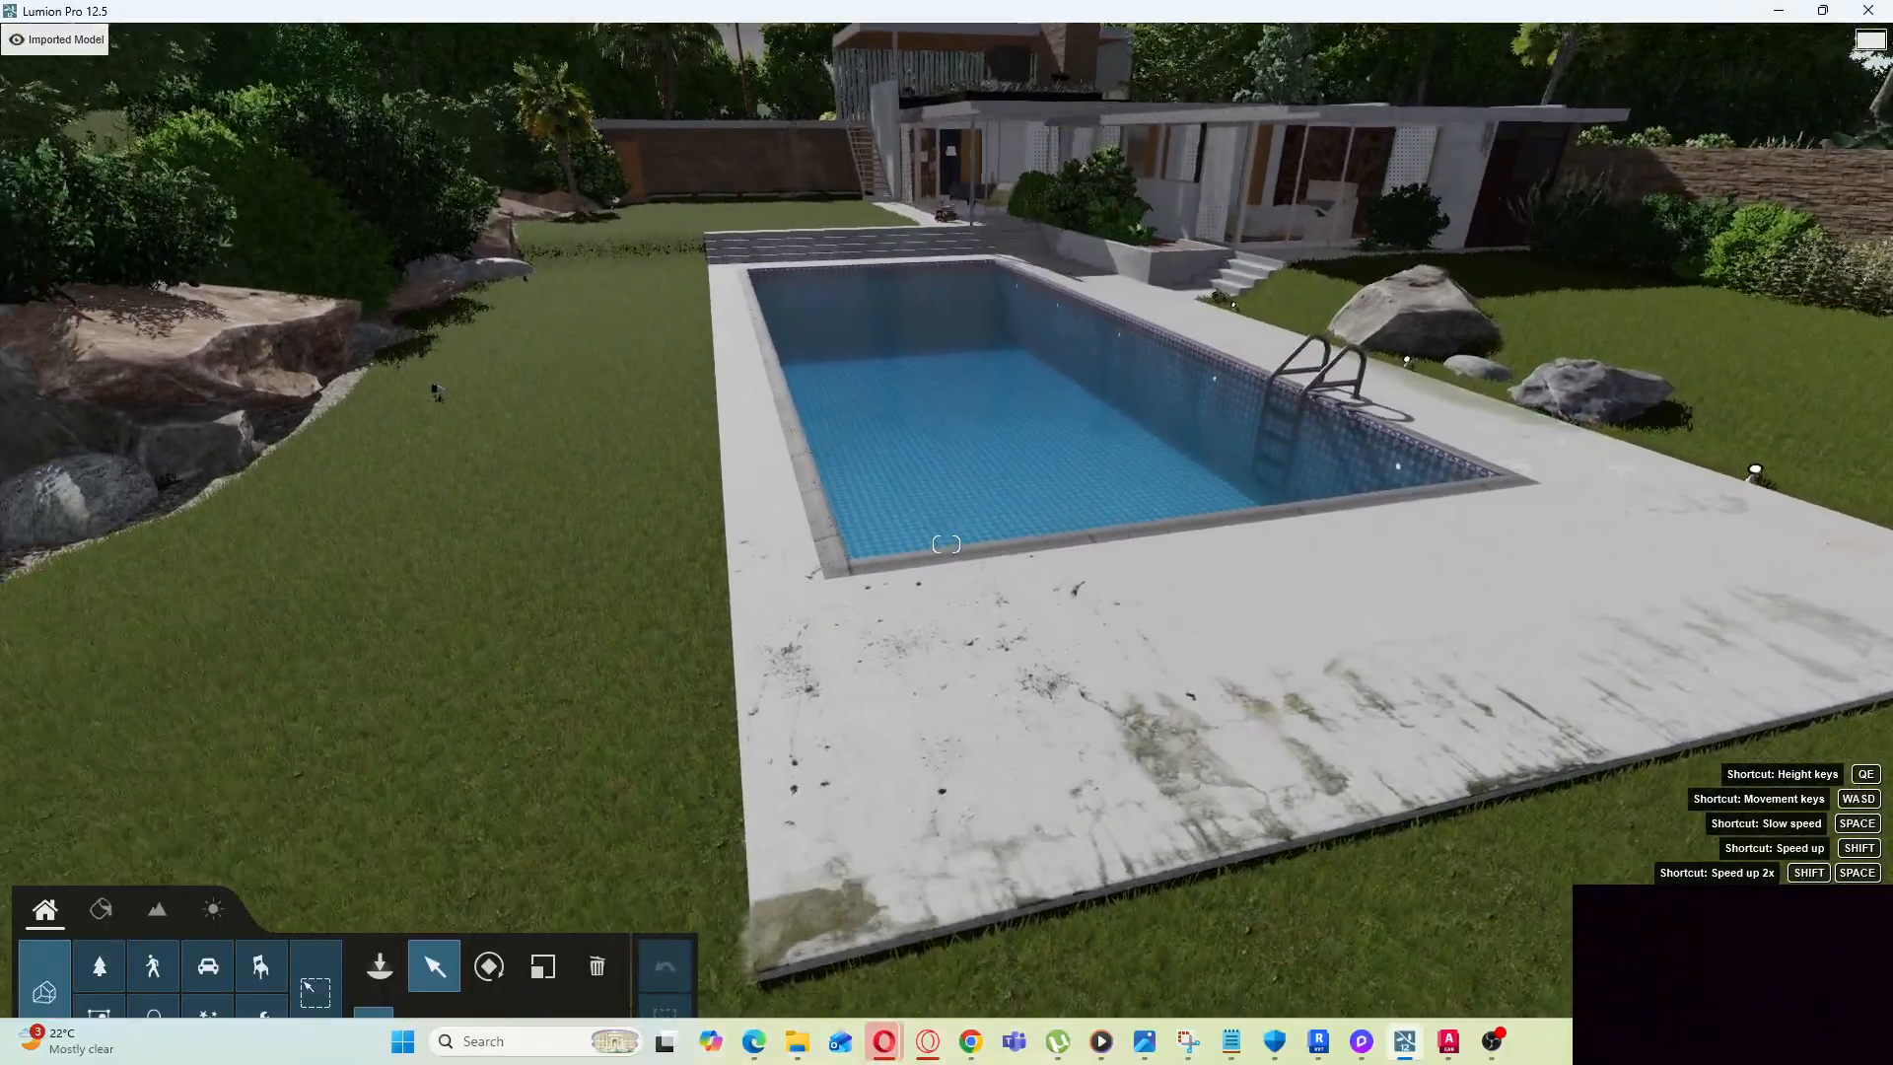
{"action": "key", "text": "e"}
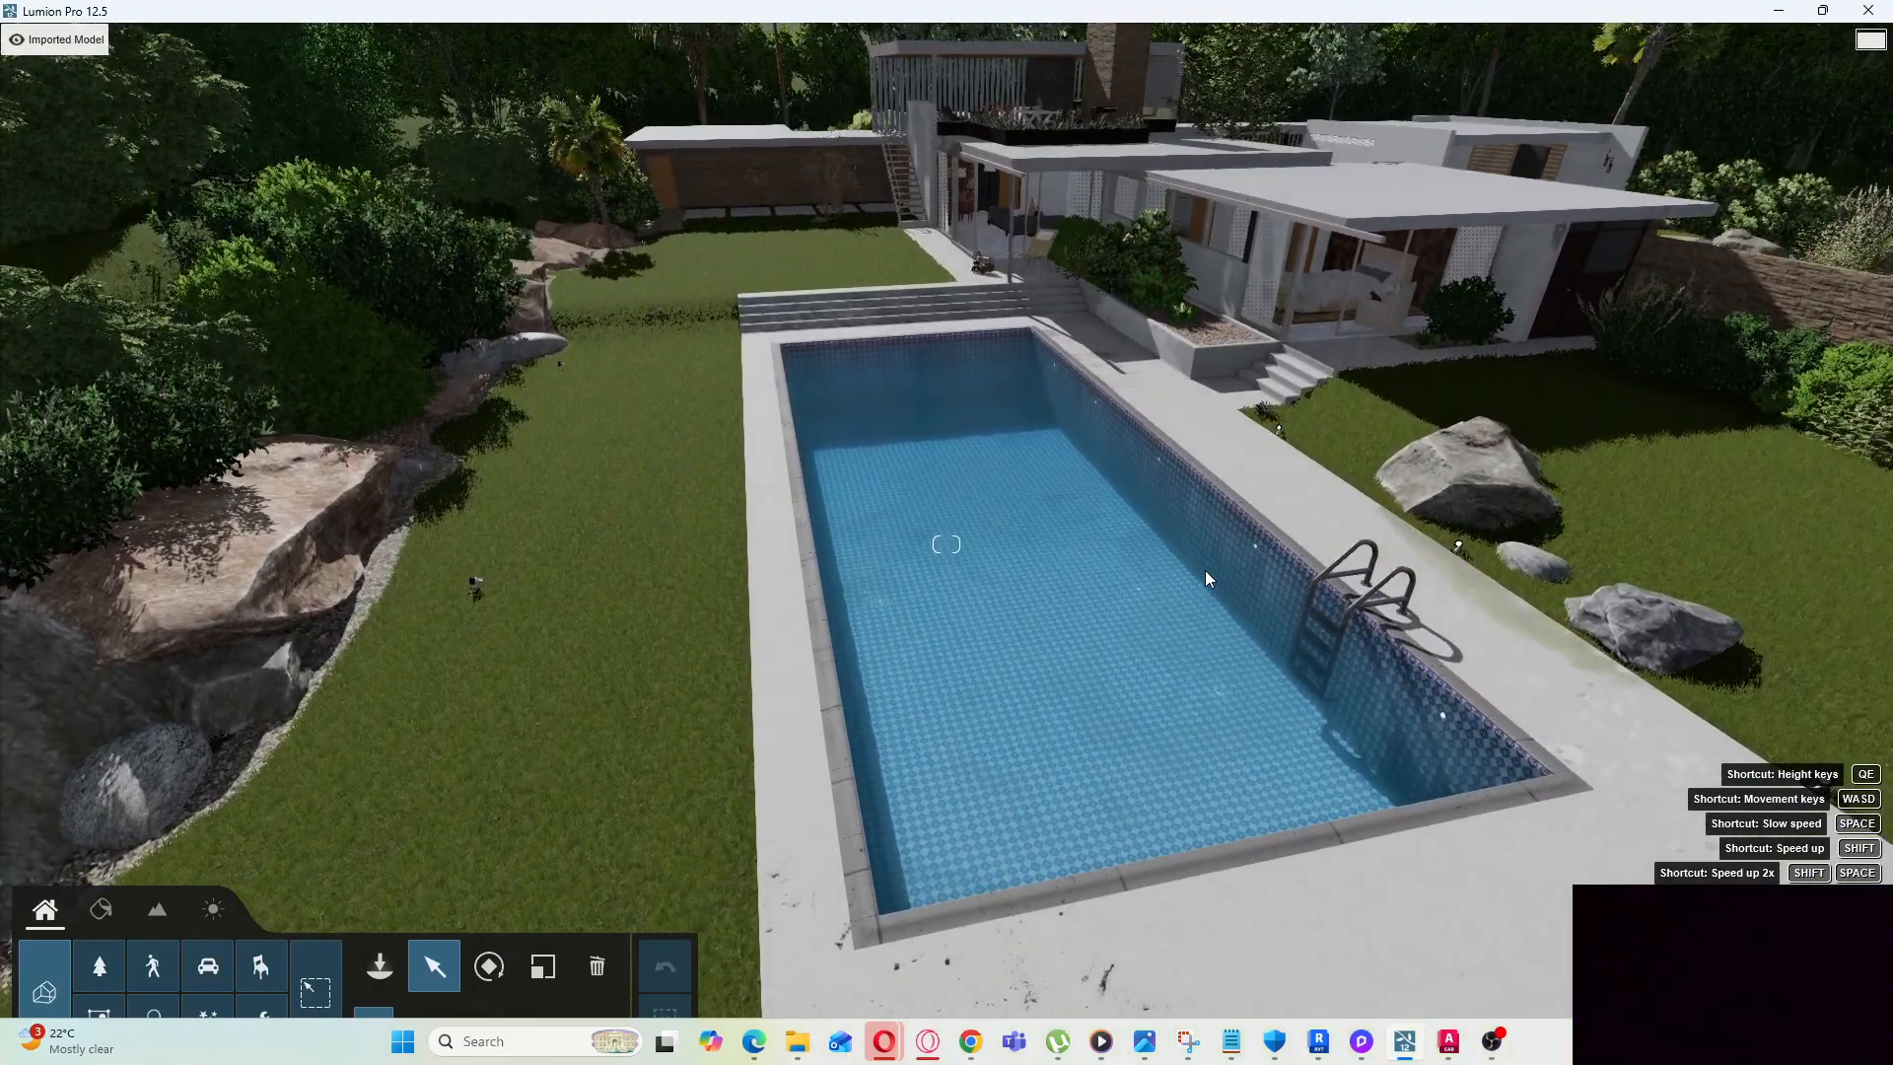
{"action": "key", "text": "w"}
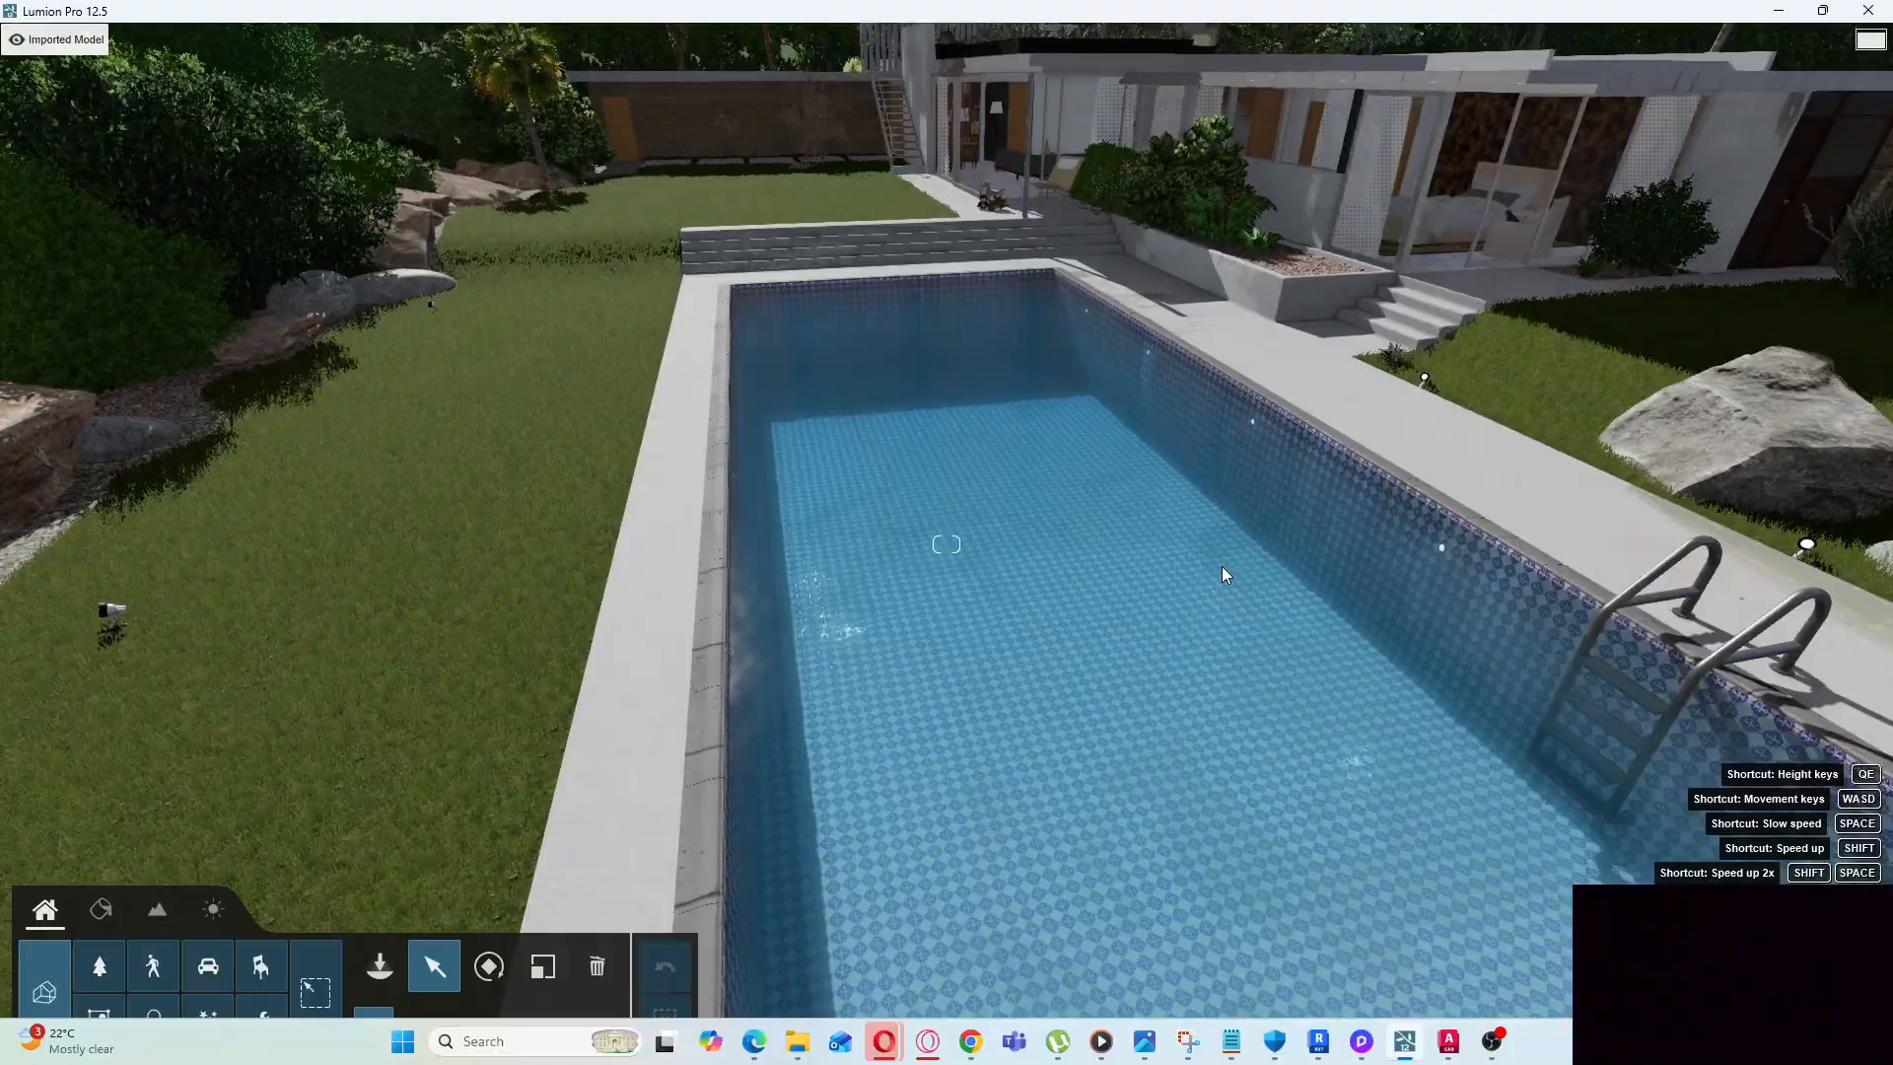
{"action": "key", "text": "s"}
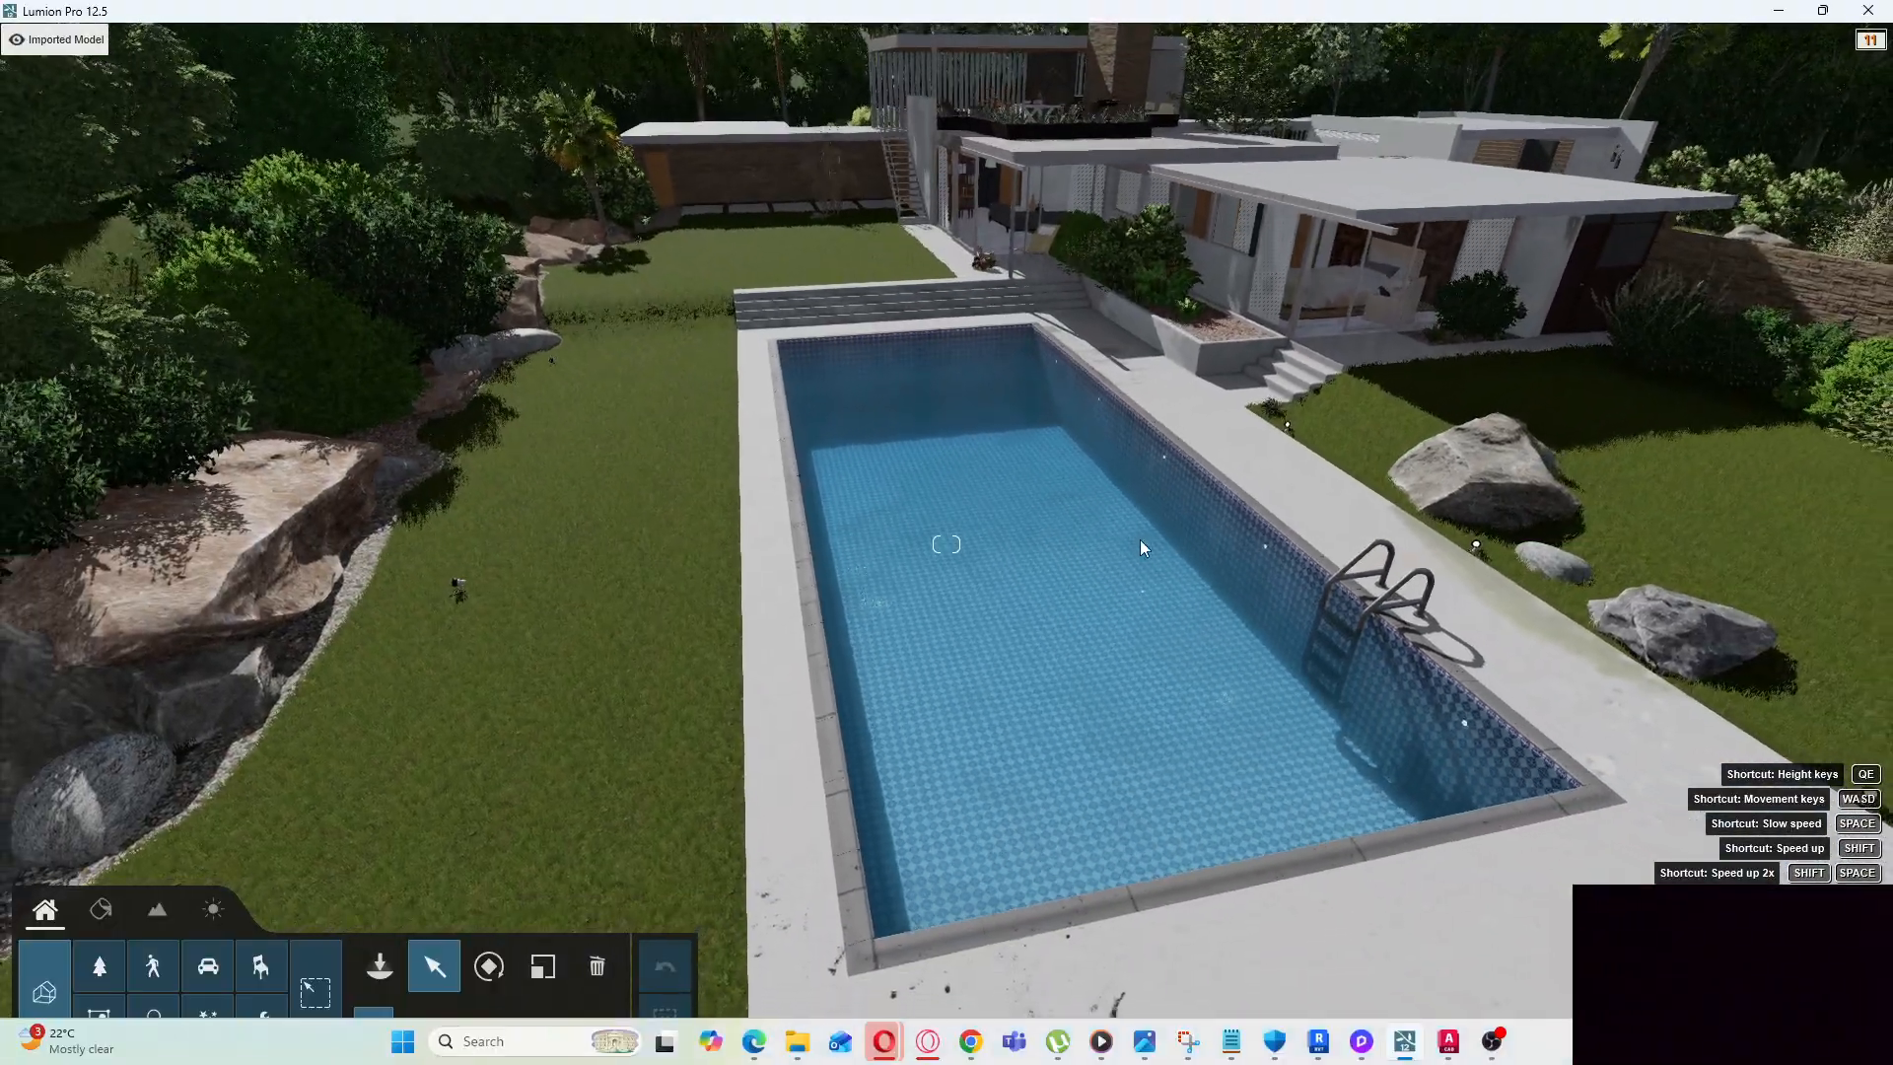
{"action": "key", "text": "s"}
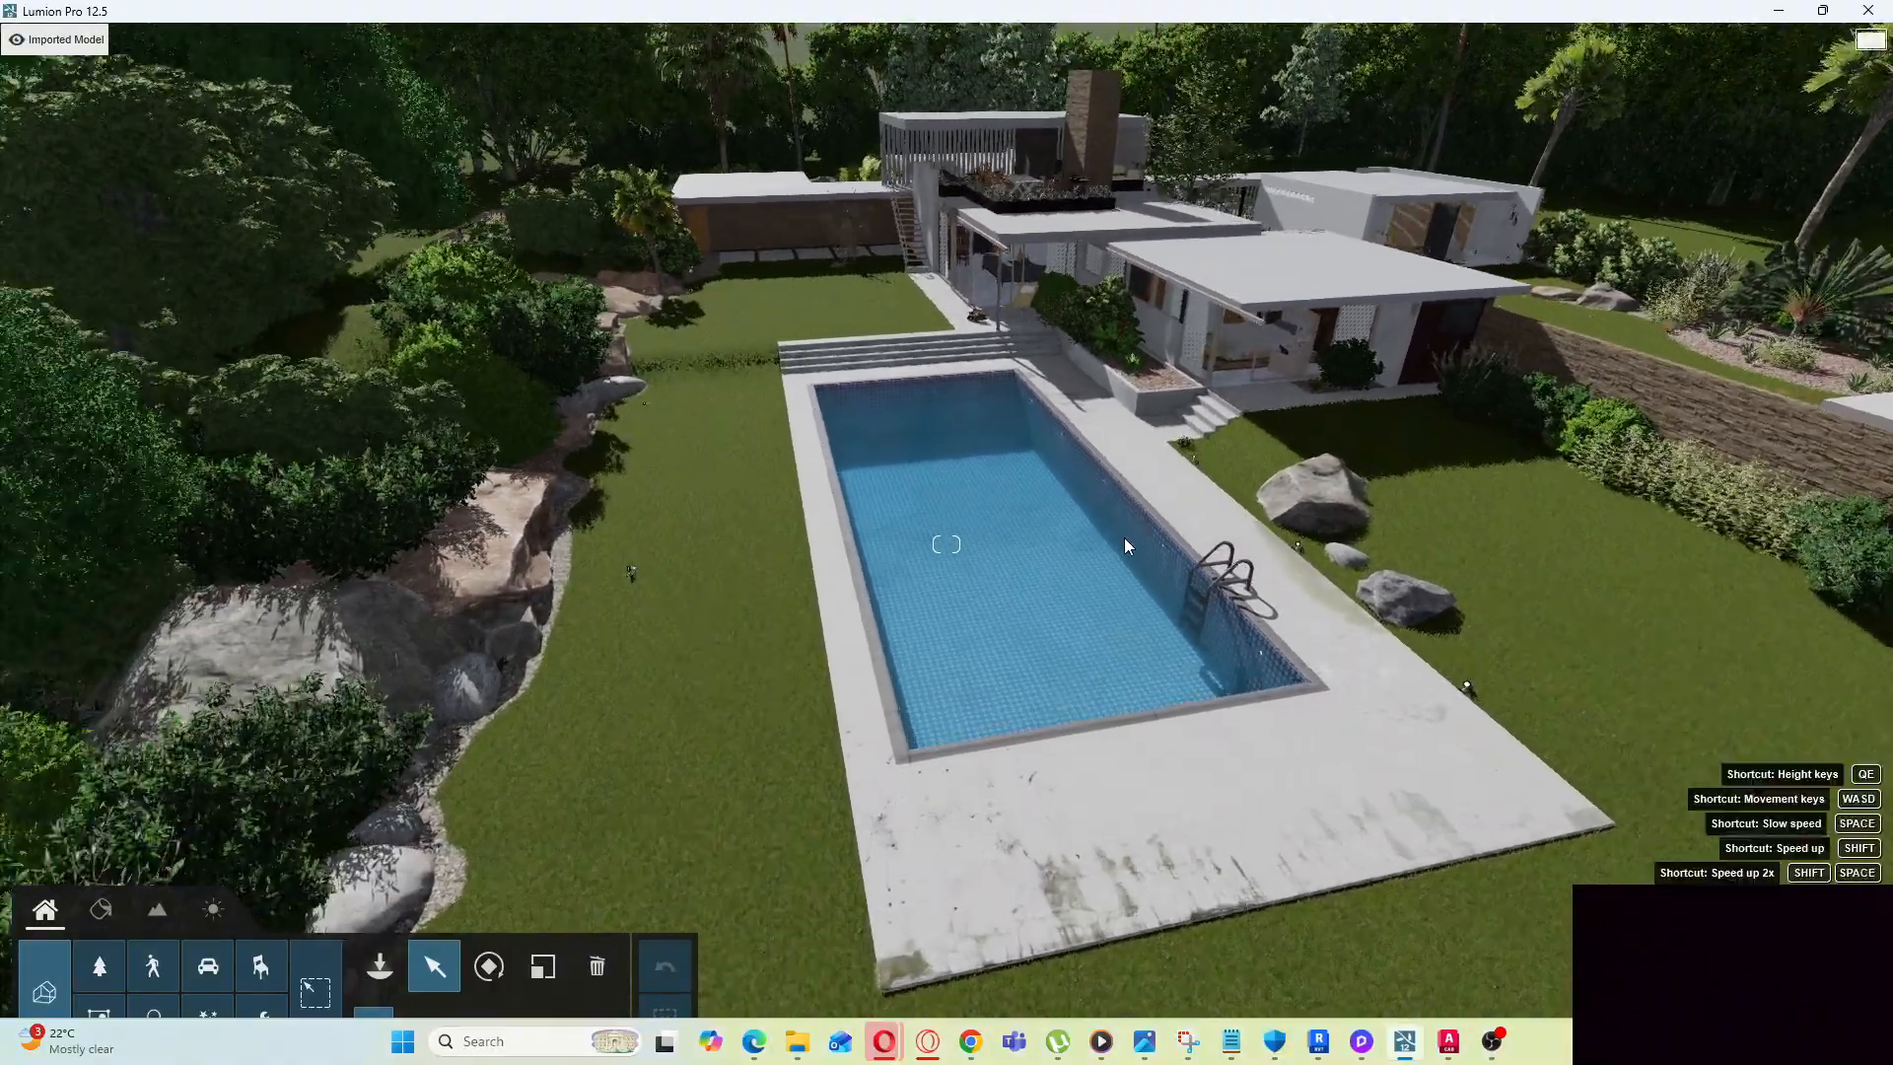
{"action": "key", "text": "w"}
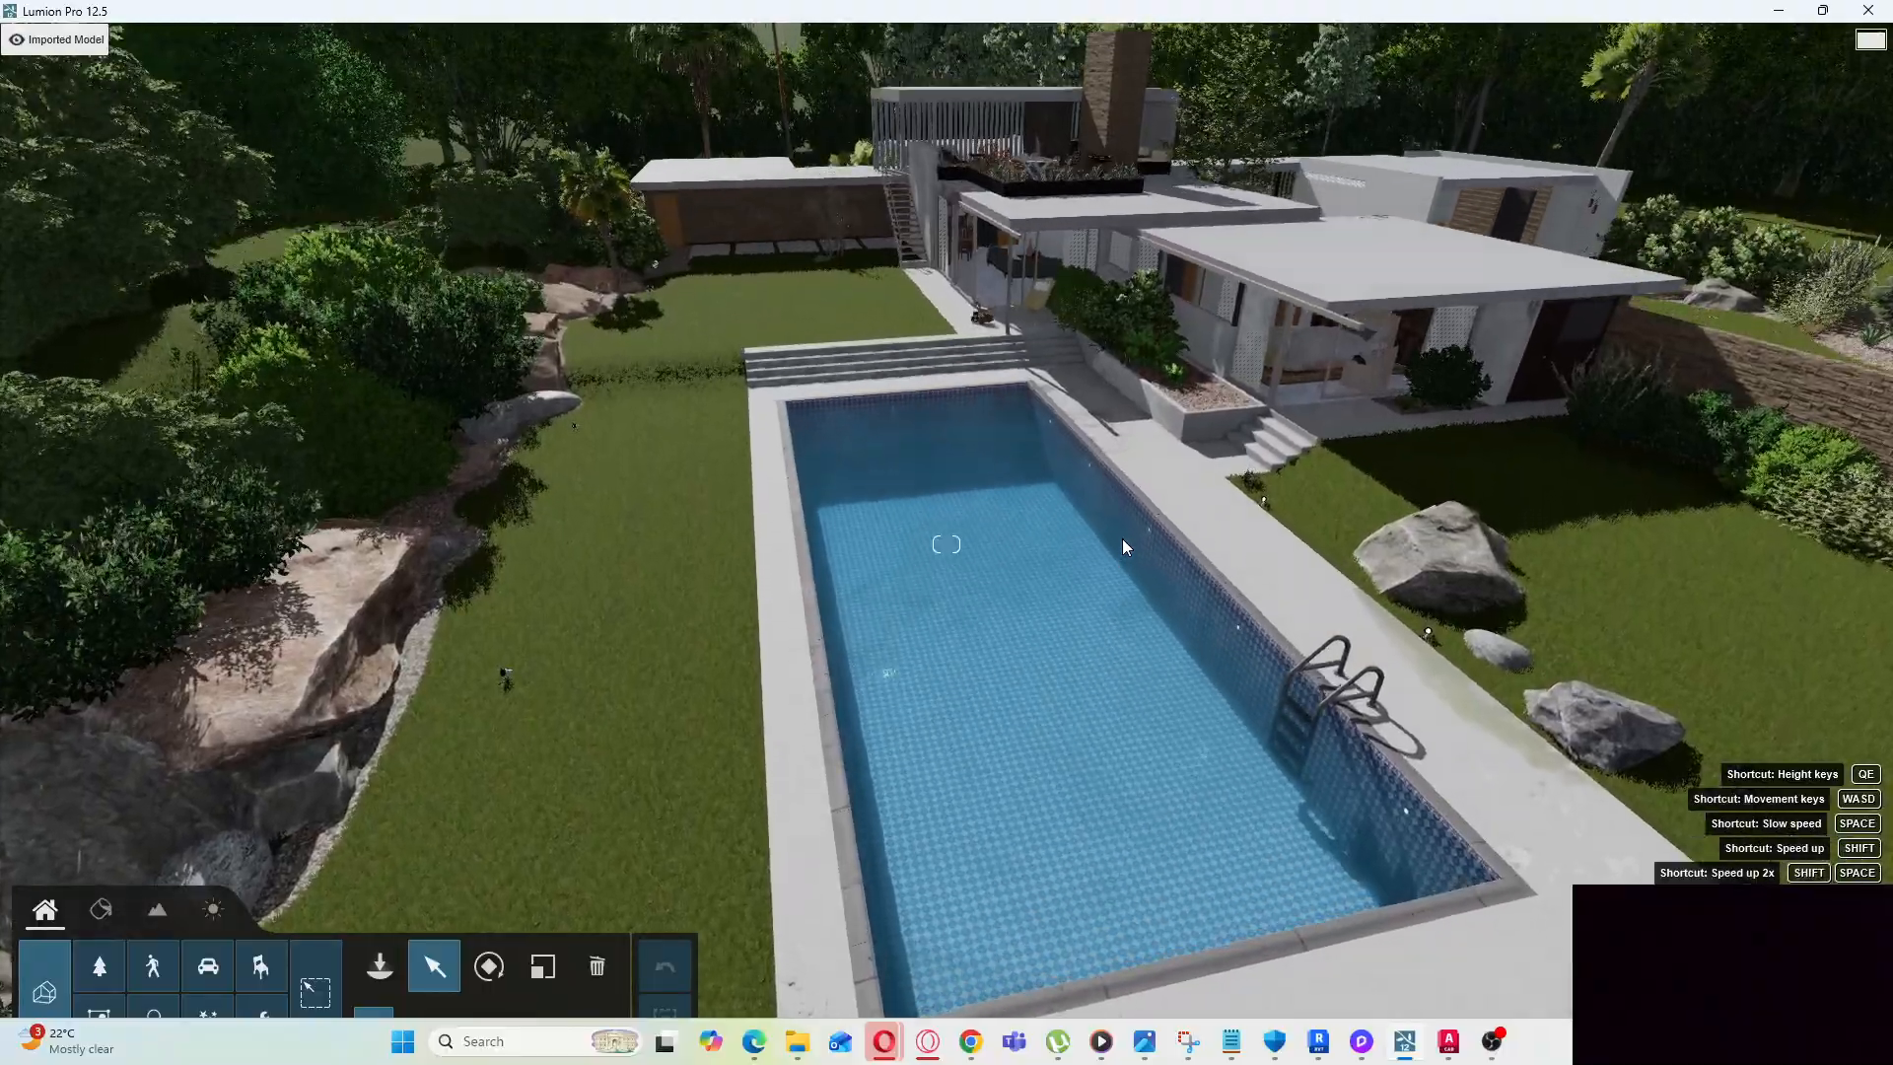
Survey the garden and mountains beyond the pool, and inspect the main house's gravel planter, steps and glazed bedroom up close
{"action": "mouse_move", "coordinate": [1122, 538]}
{"action": "right_mouse_down"}
{"action": "mouse_move", "coordinate": [1085, 808]}
{"action": "mouse_move", "coordinate": [712, 612]}
{"action": "mouse_move", "coordinate": [621, 586]}
{"action": "mouse_move", "coordinate": [495, 399]}
{"action": "mouse_move", "coordinate": [424, 376]}
{"action": "mouse_move", "coordinate": [399, 330]}
{"action": "mouse_move", "coordinate": [444, 300]}
{"action": "mouse_move", "coordinate": [730, 350]}
{"action": "mouse_move", "coordinate": [1124, 546]}
{"action": "right_mouse_up"}
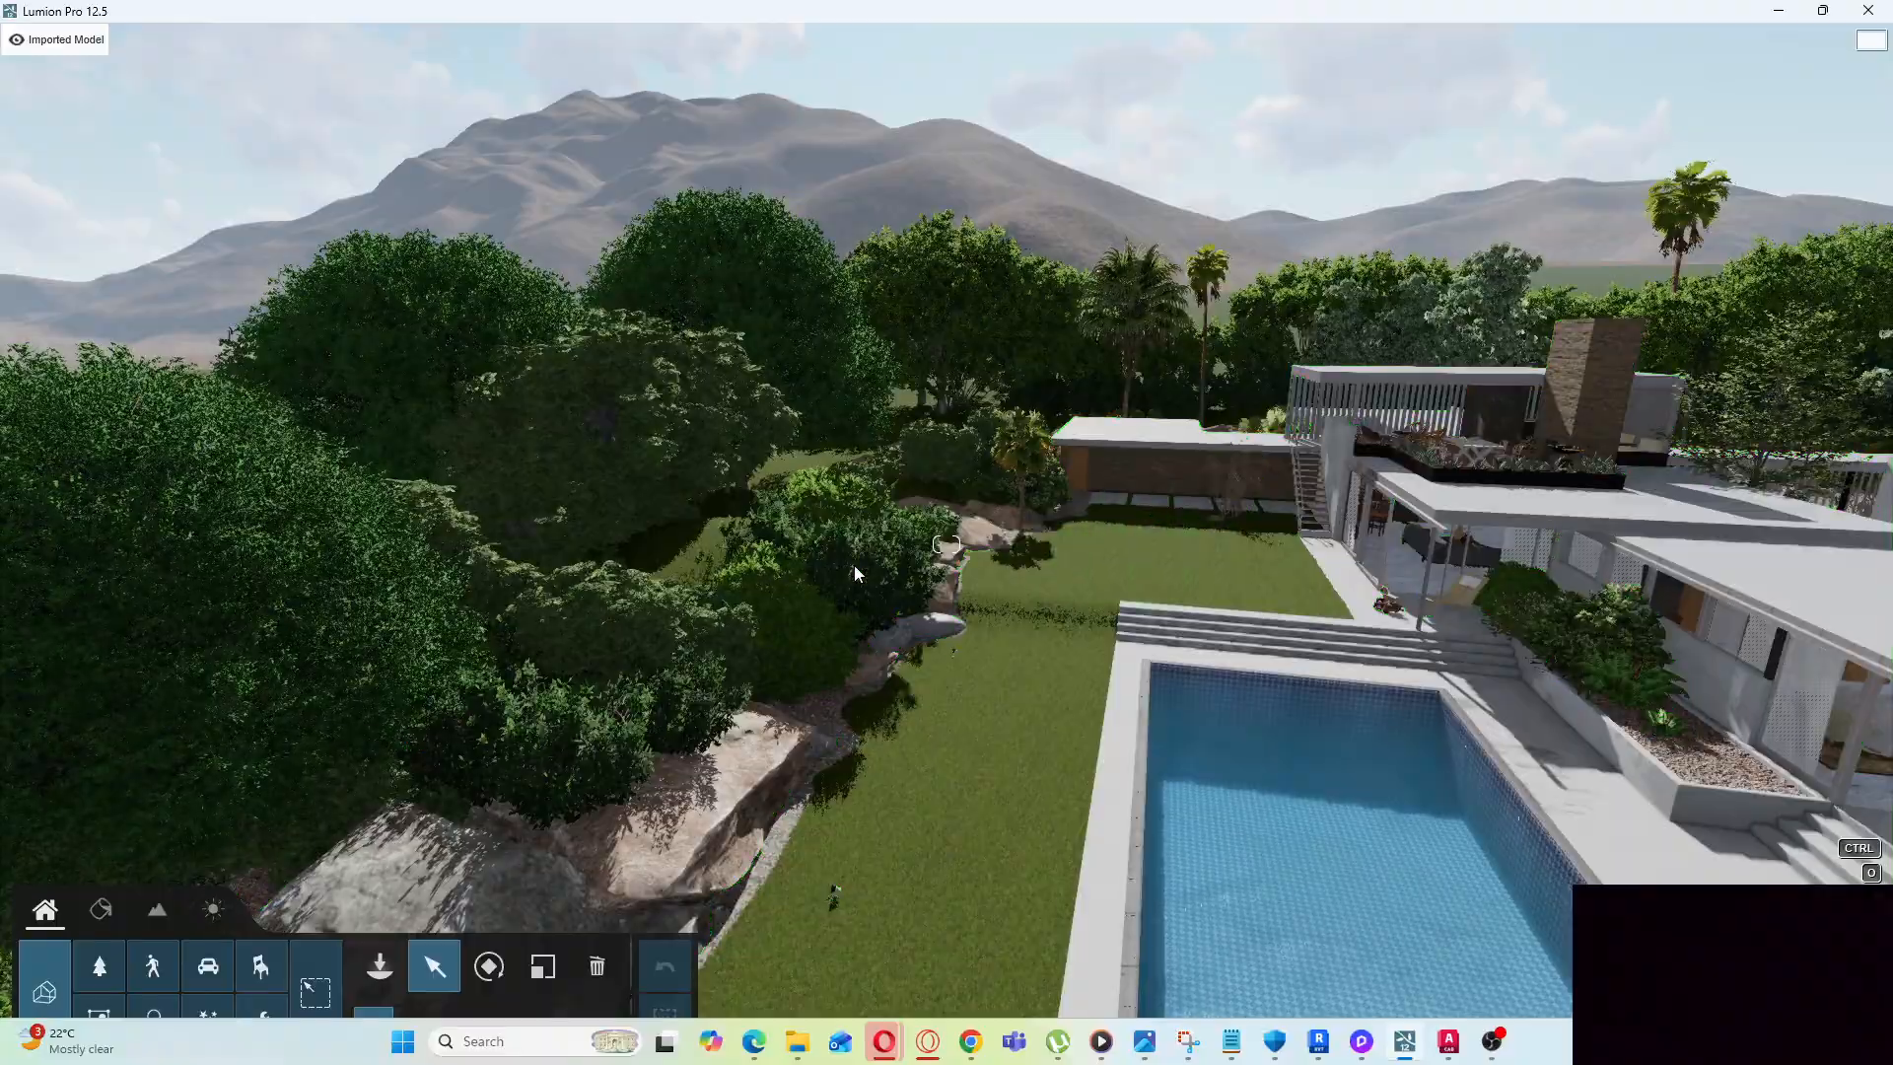
{"action": "scroll", "coordinate": [786, 829], "scroll_direction": "down", "scroll_amount": 3}
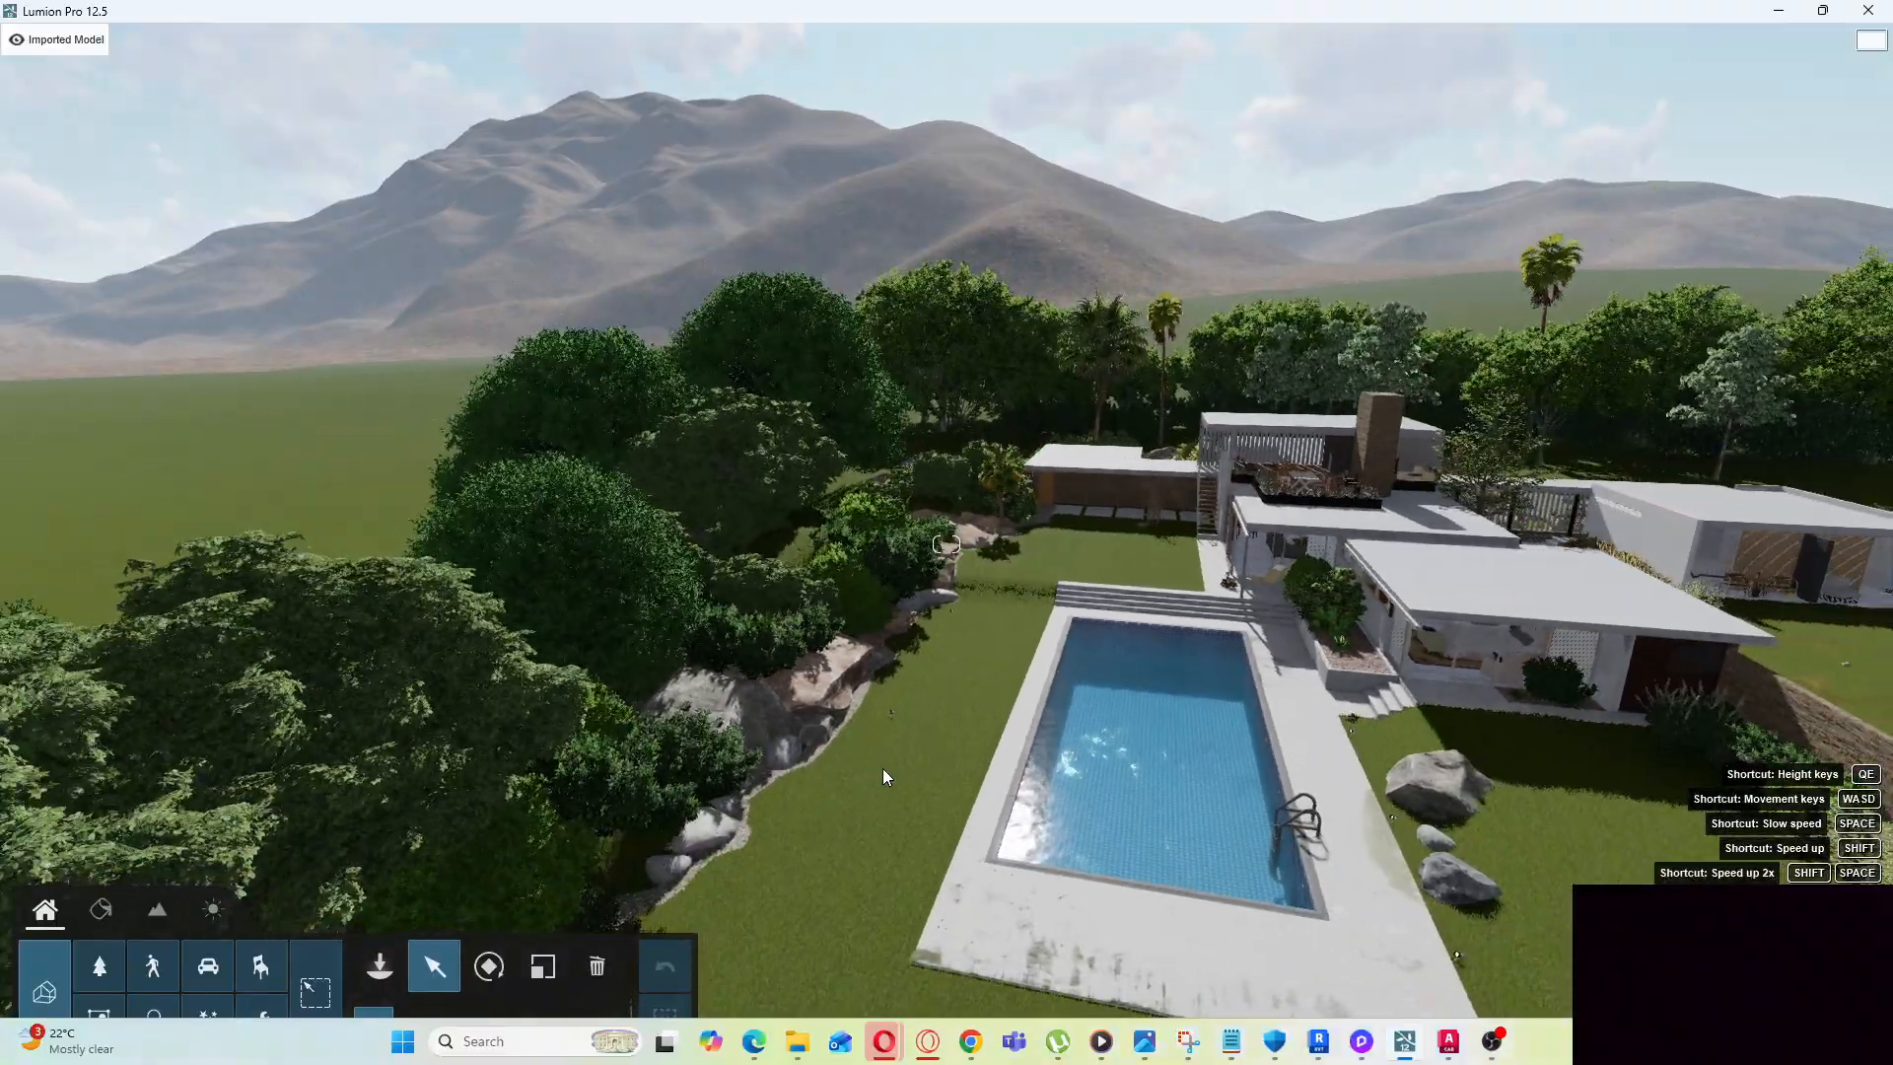
{"action": "scroll", "coordinate": [1061, 665], "scroll_direction": "up", "scroll_amount": 1}
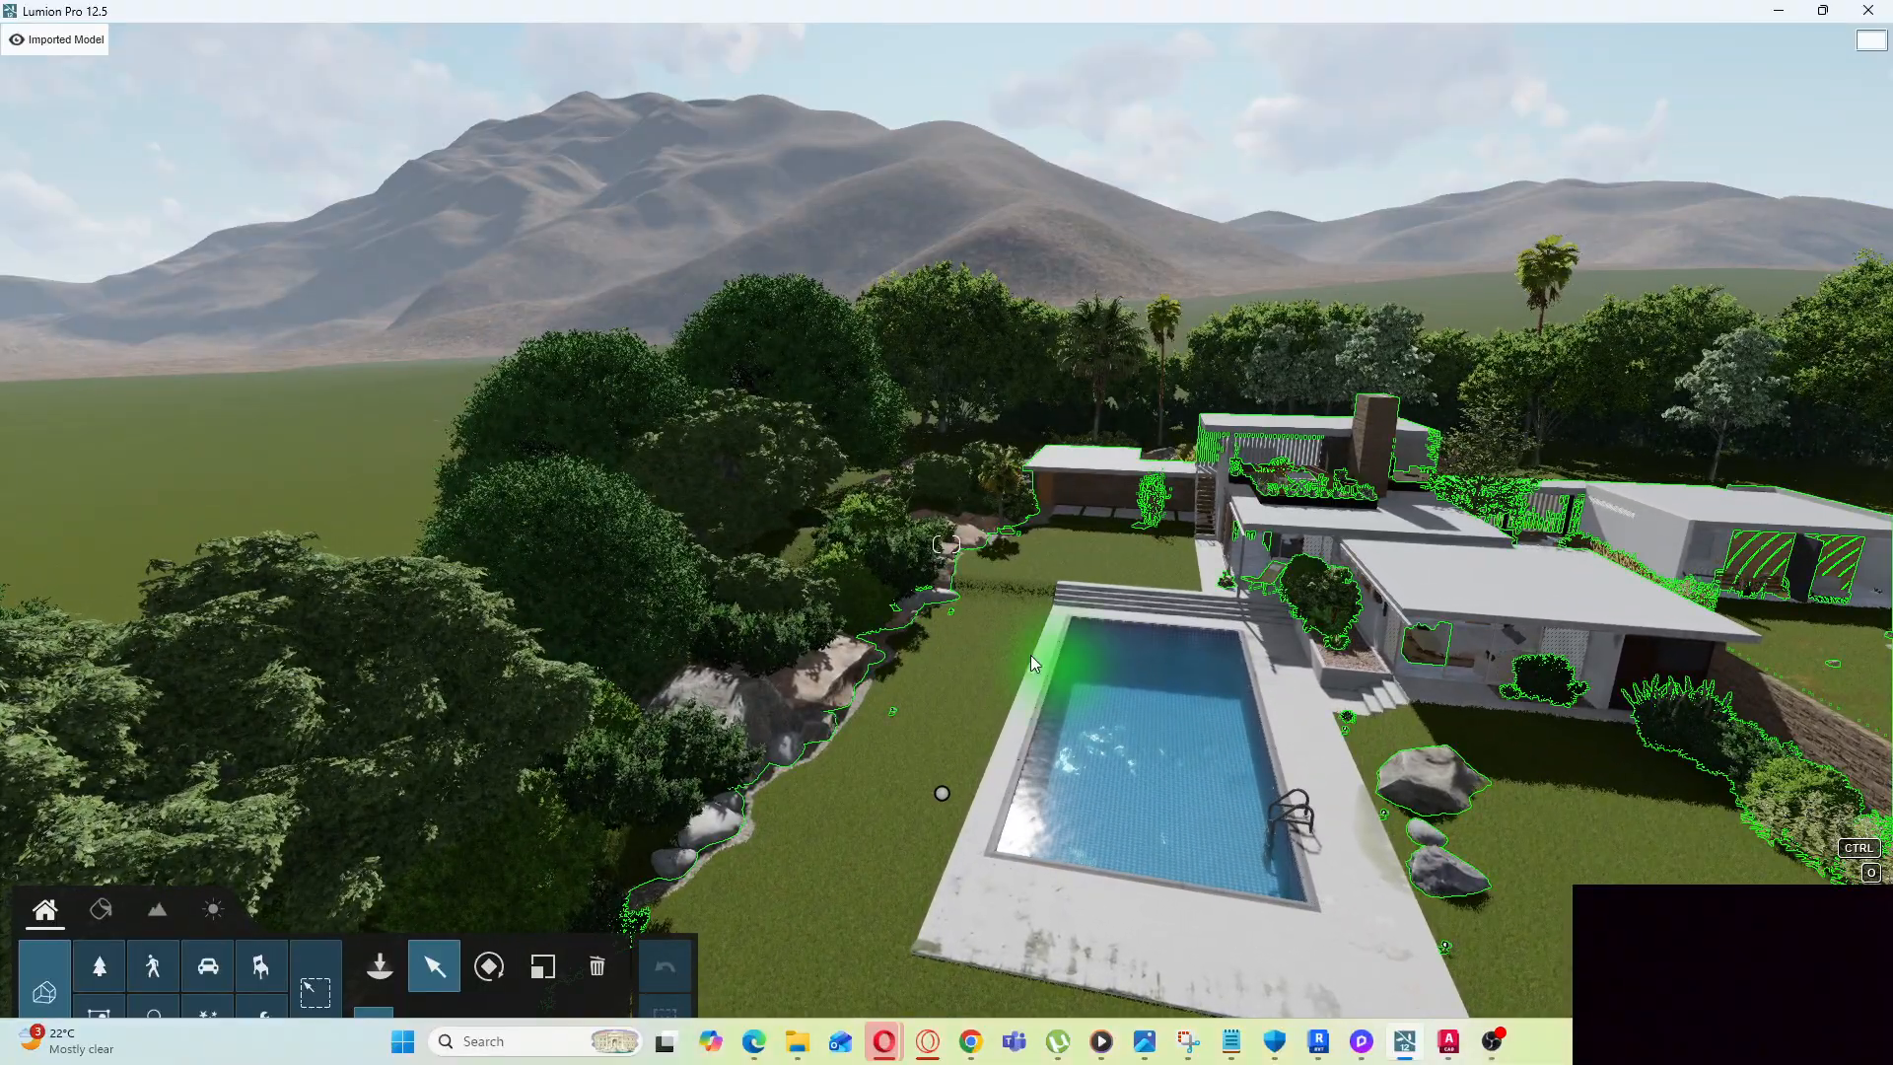
{"action": "scroll", "coordinate": [982, 637], "scroll_direction": "up", "scroll_amount": 2}
{"action": "right_click_drag", "start_coordinate": [960, 645], "coordinate": [1039, 636]}
{"action": "key", "text": "w"}
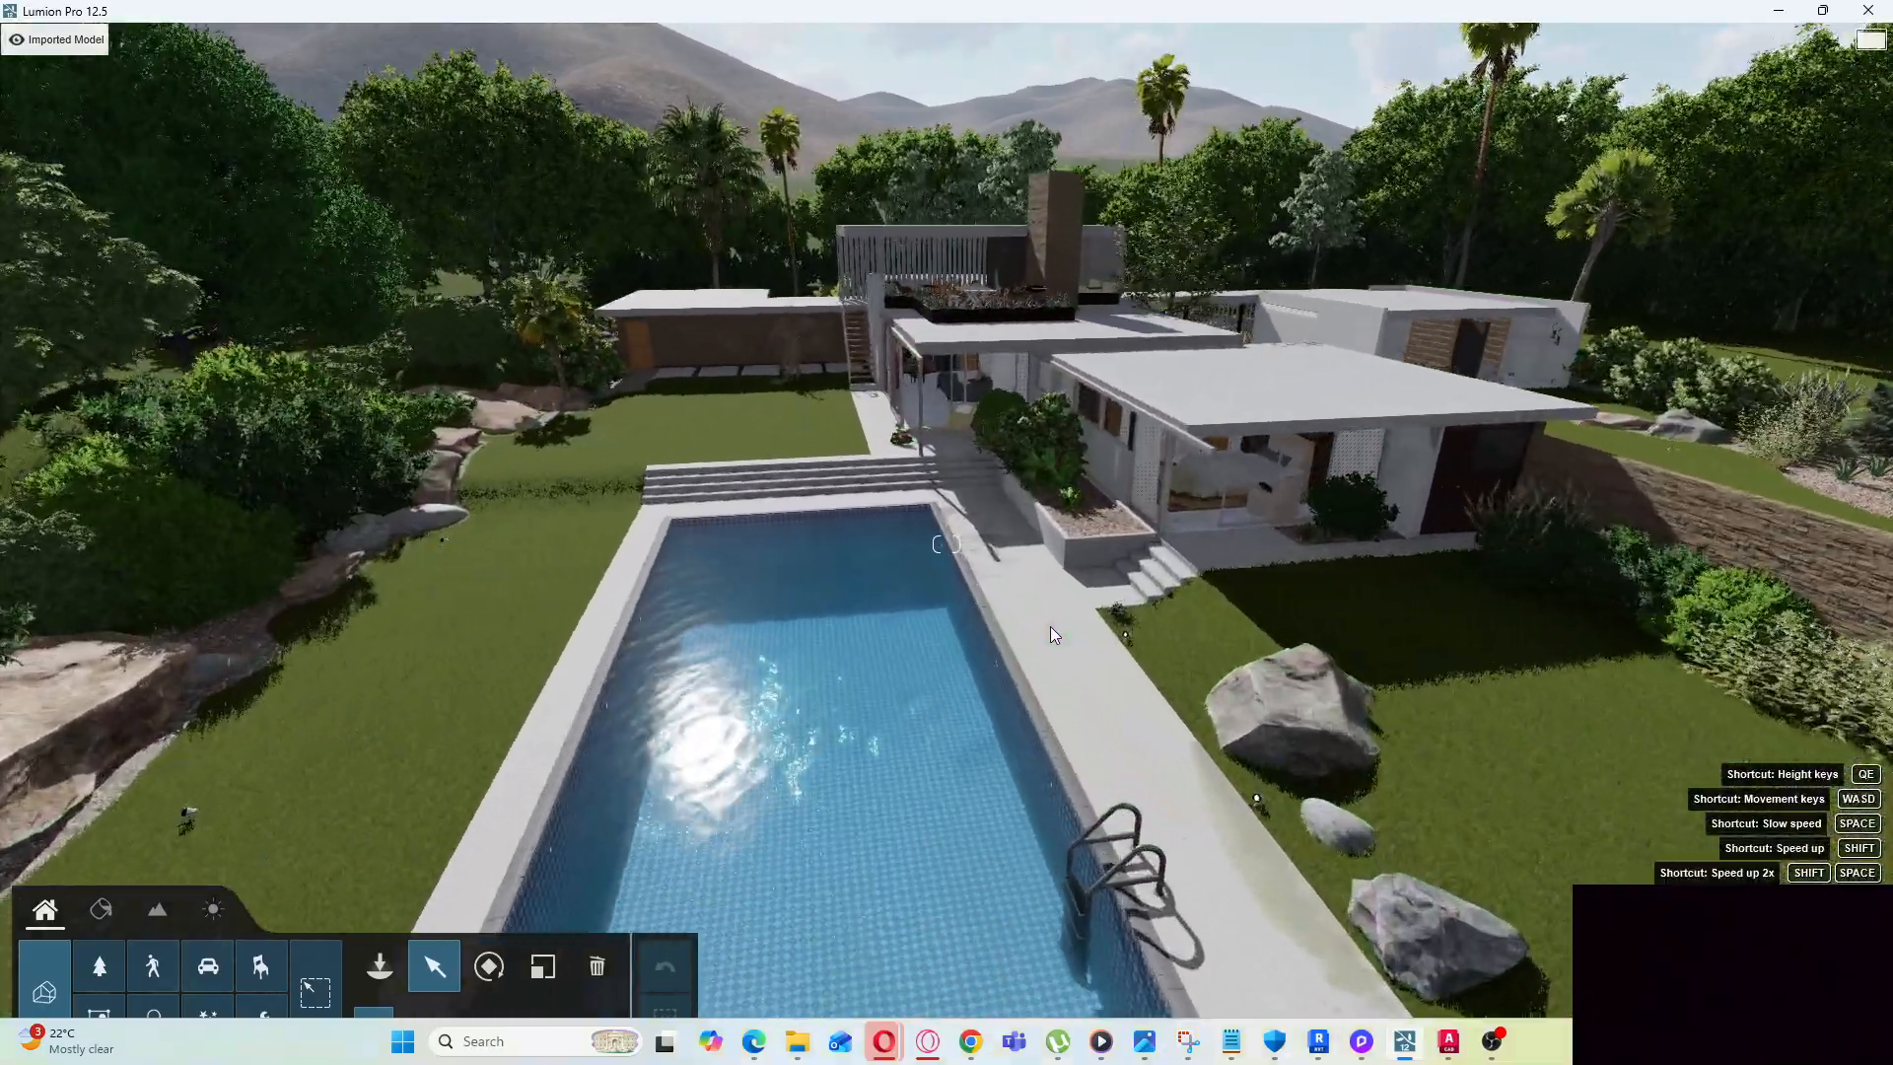
{"action": "key", "text": "w"}
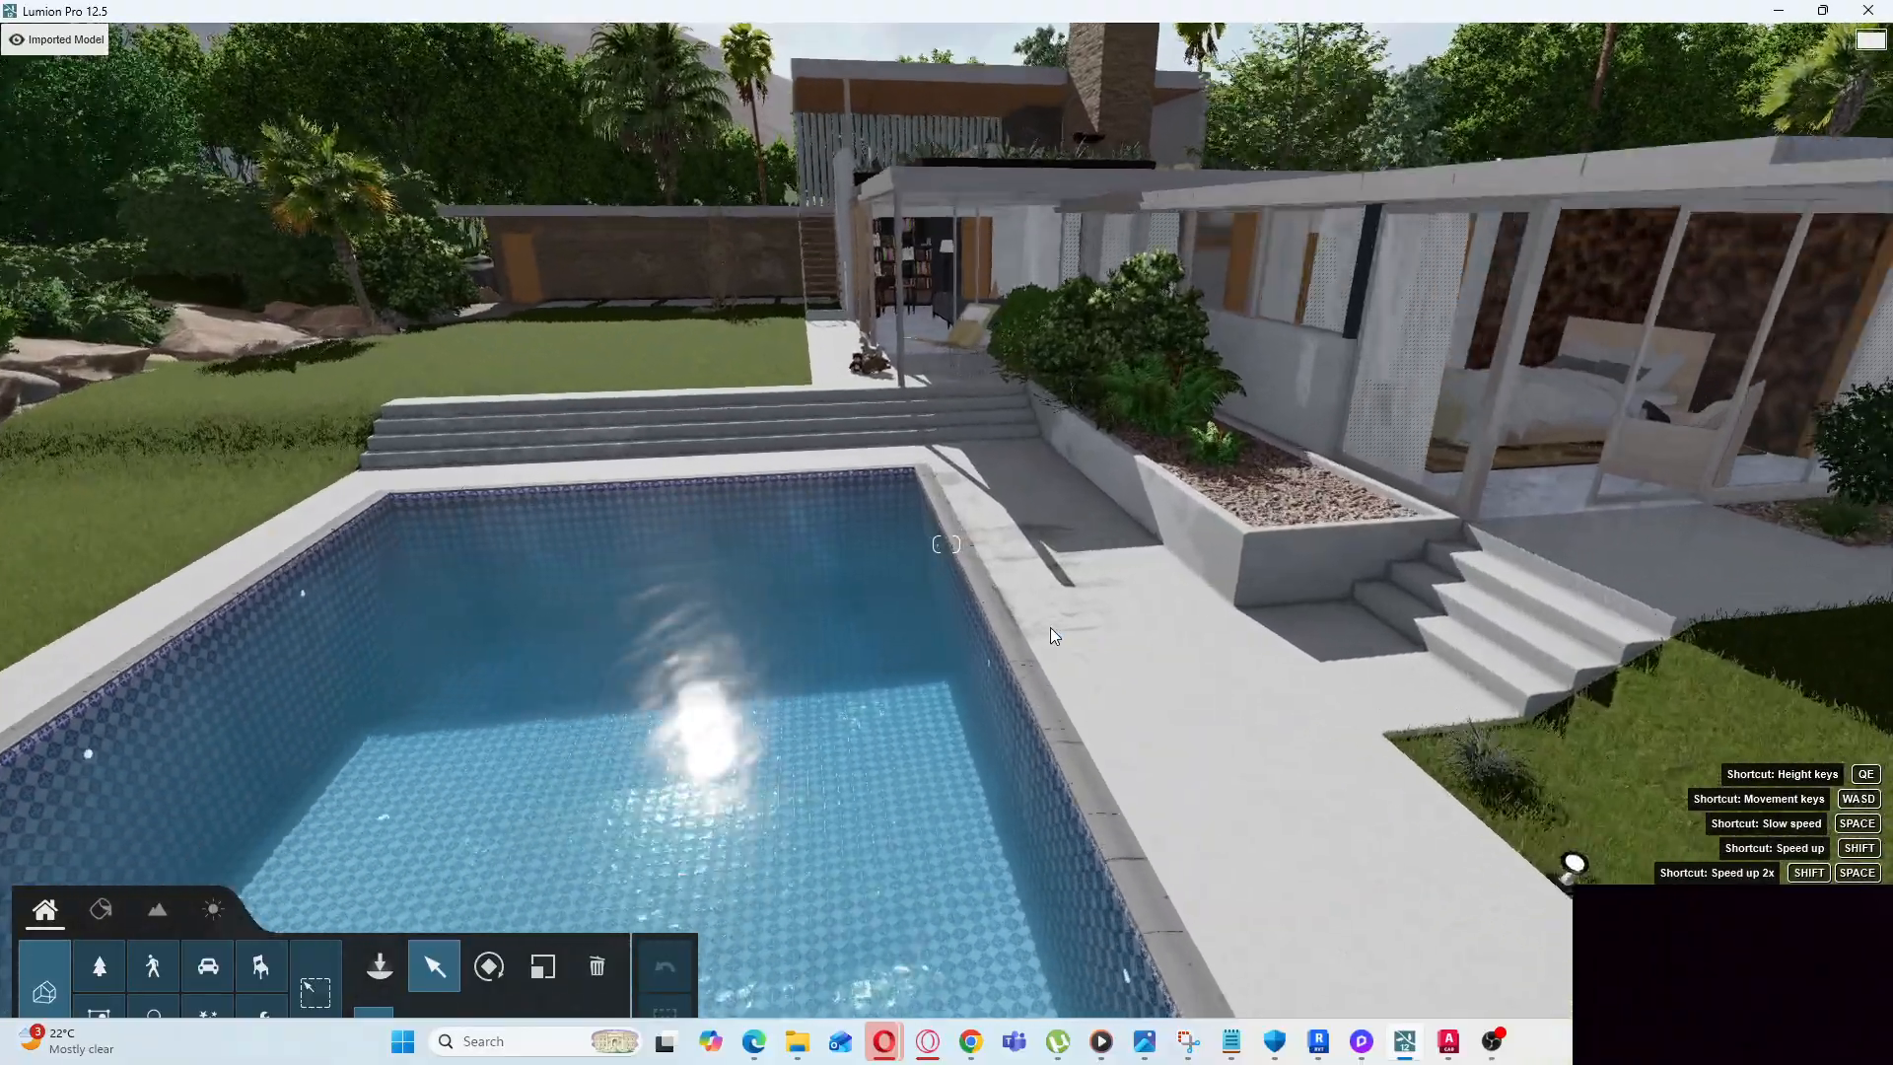
{"action": "key", "text": "w"}
{"action": "right_click_drag", "start_coordinate": [1050, 629], "coordinate": [1182, 627]}
{"action": "key", "text": "w"}
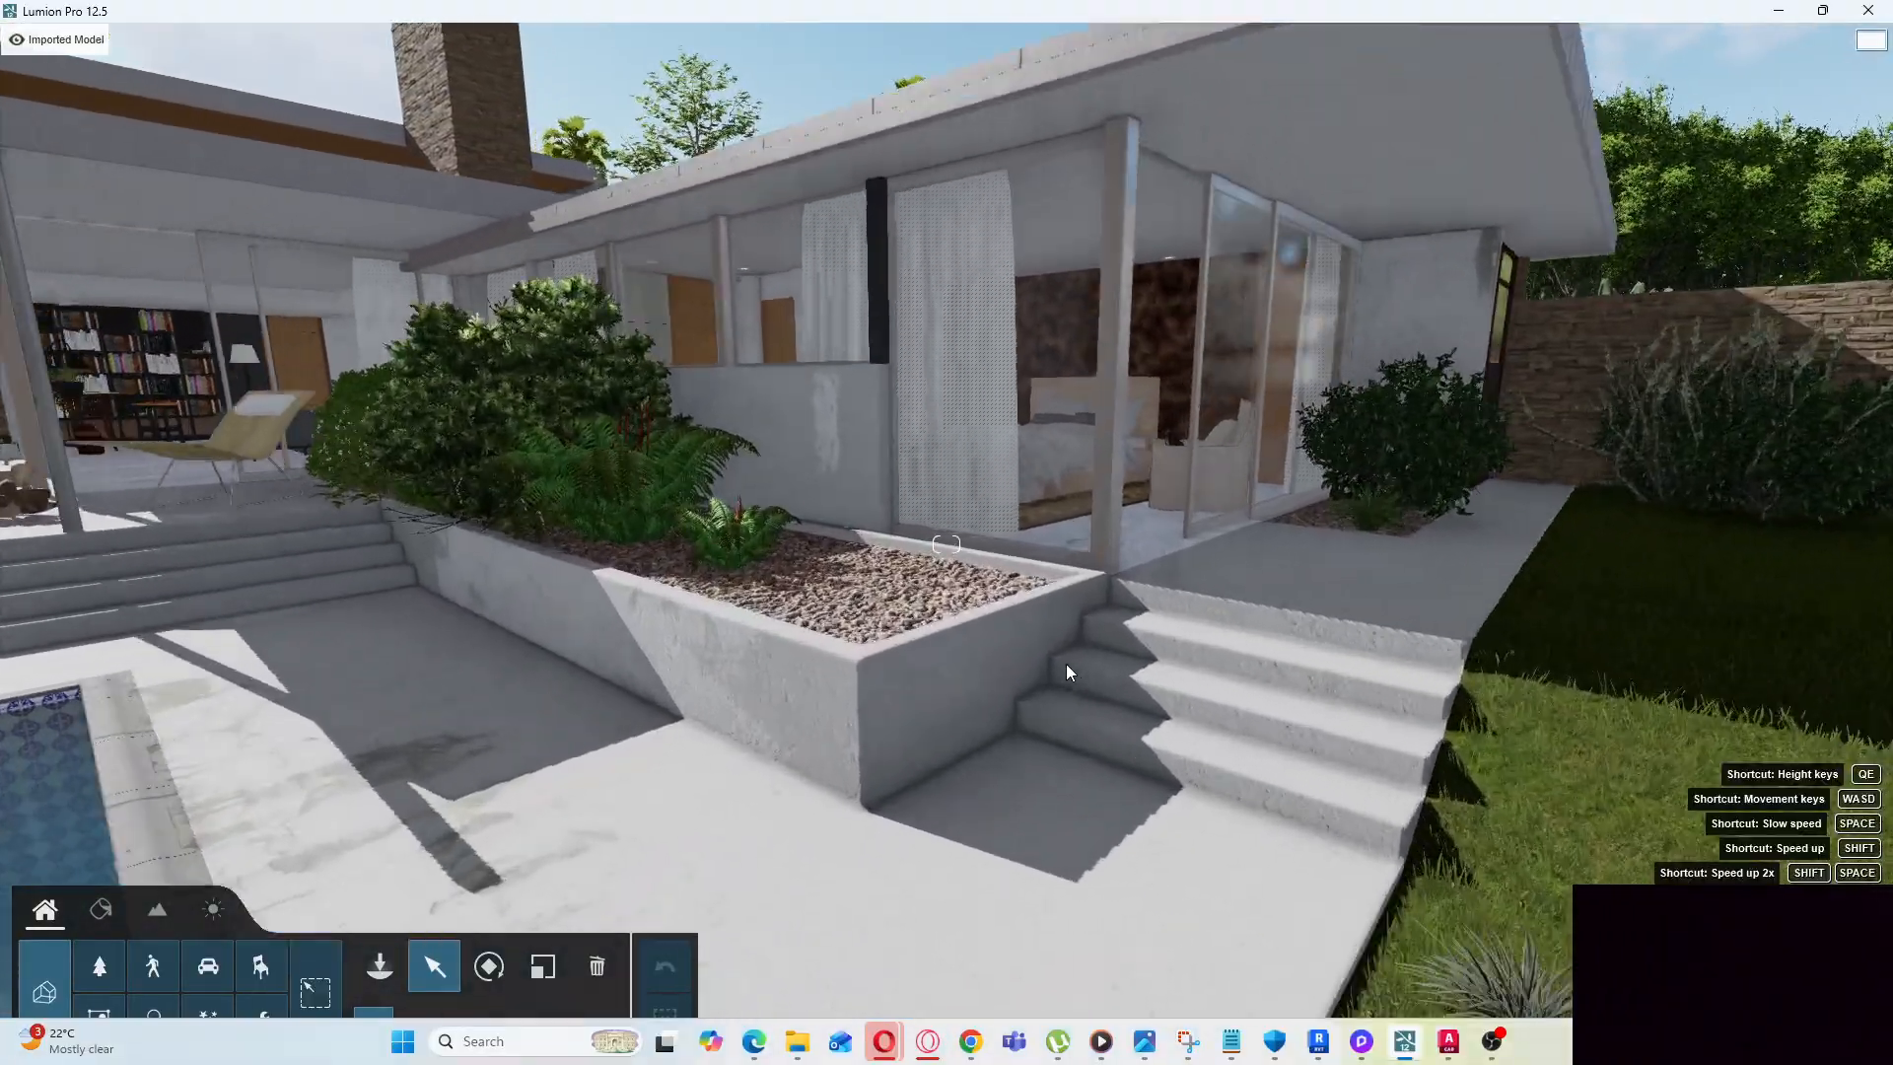
{"action": "key", "text": "w"}
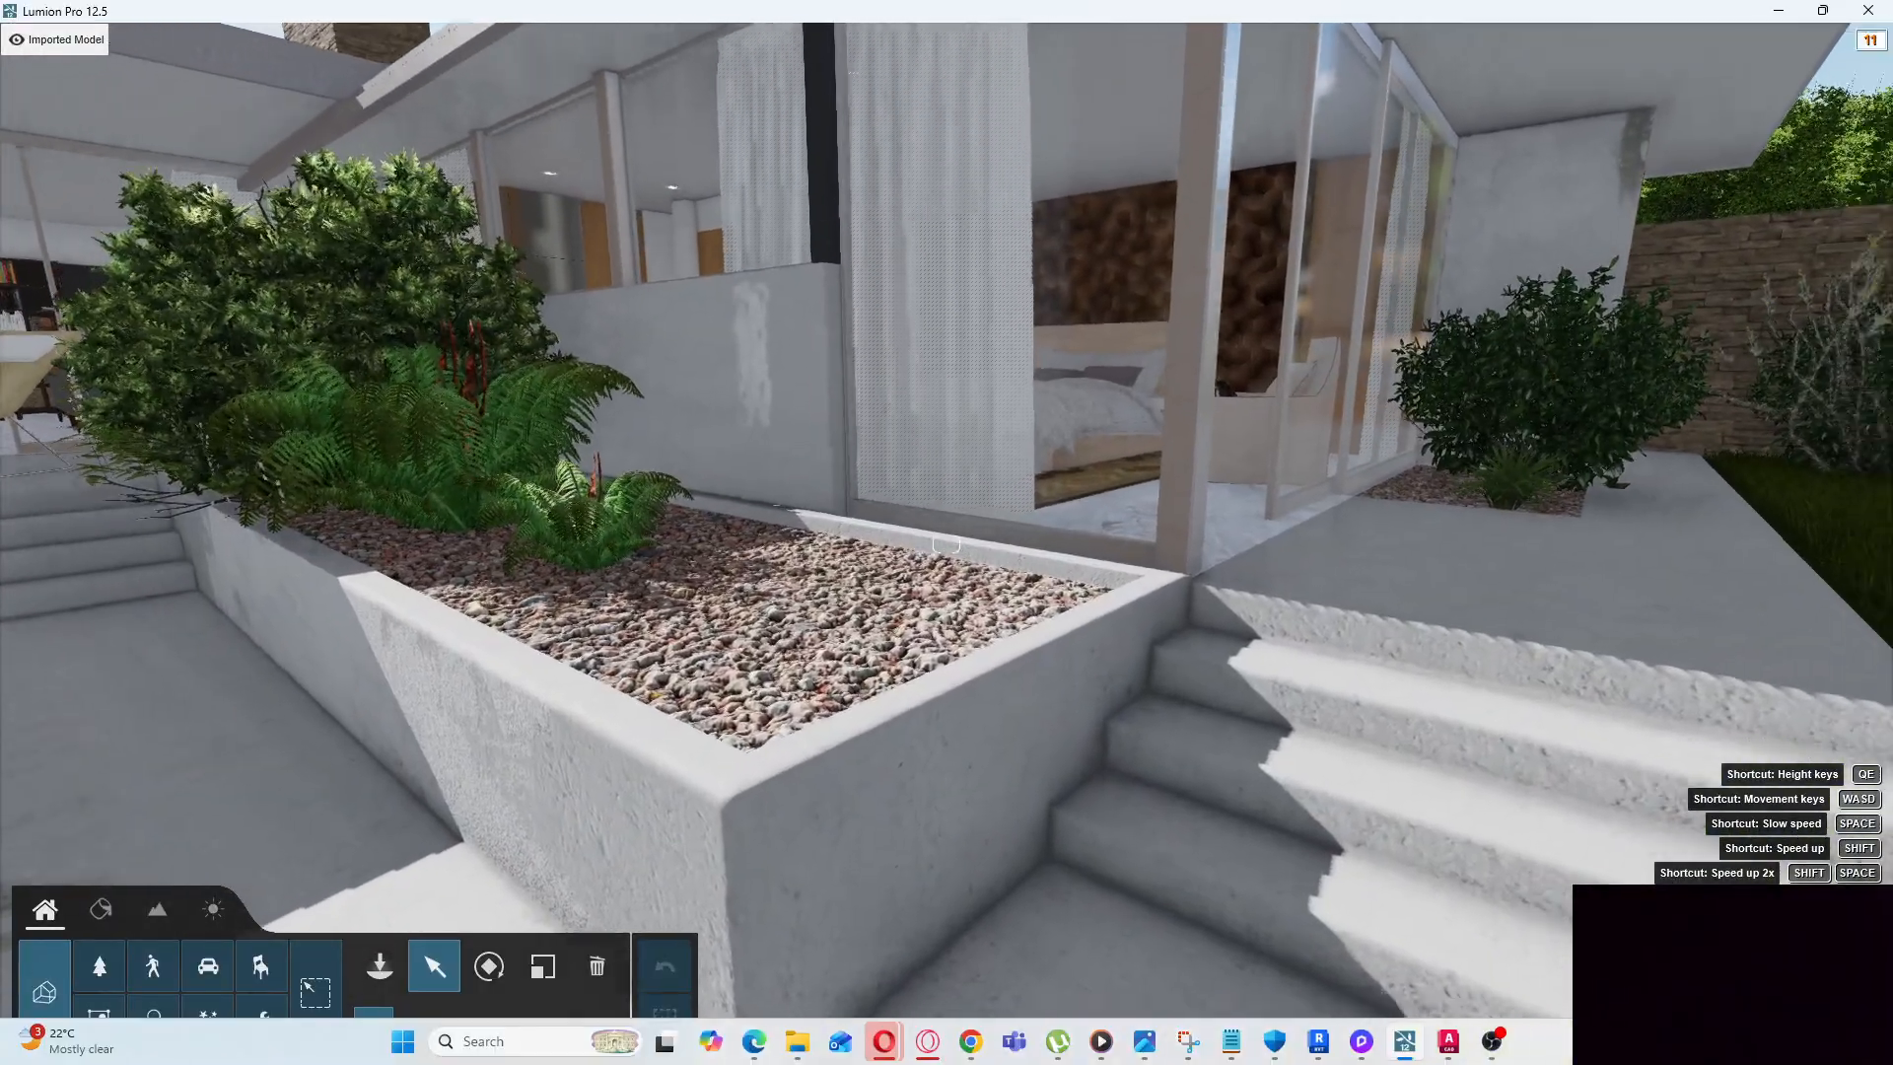
{"action": "key", "text": "w"}
Look around from the poolside paving at the lawn boulders, the pool and the planted rocks across the water
{"action": "right_click_drag", "start_coordinate": [887, 631], "coordinate": [1114, 601]}
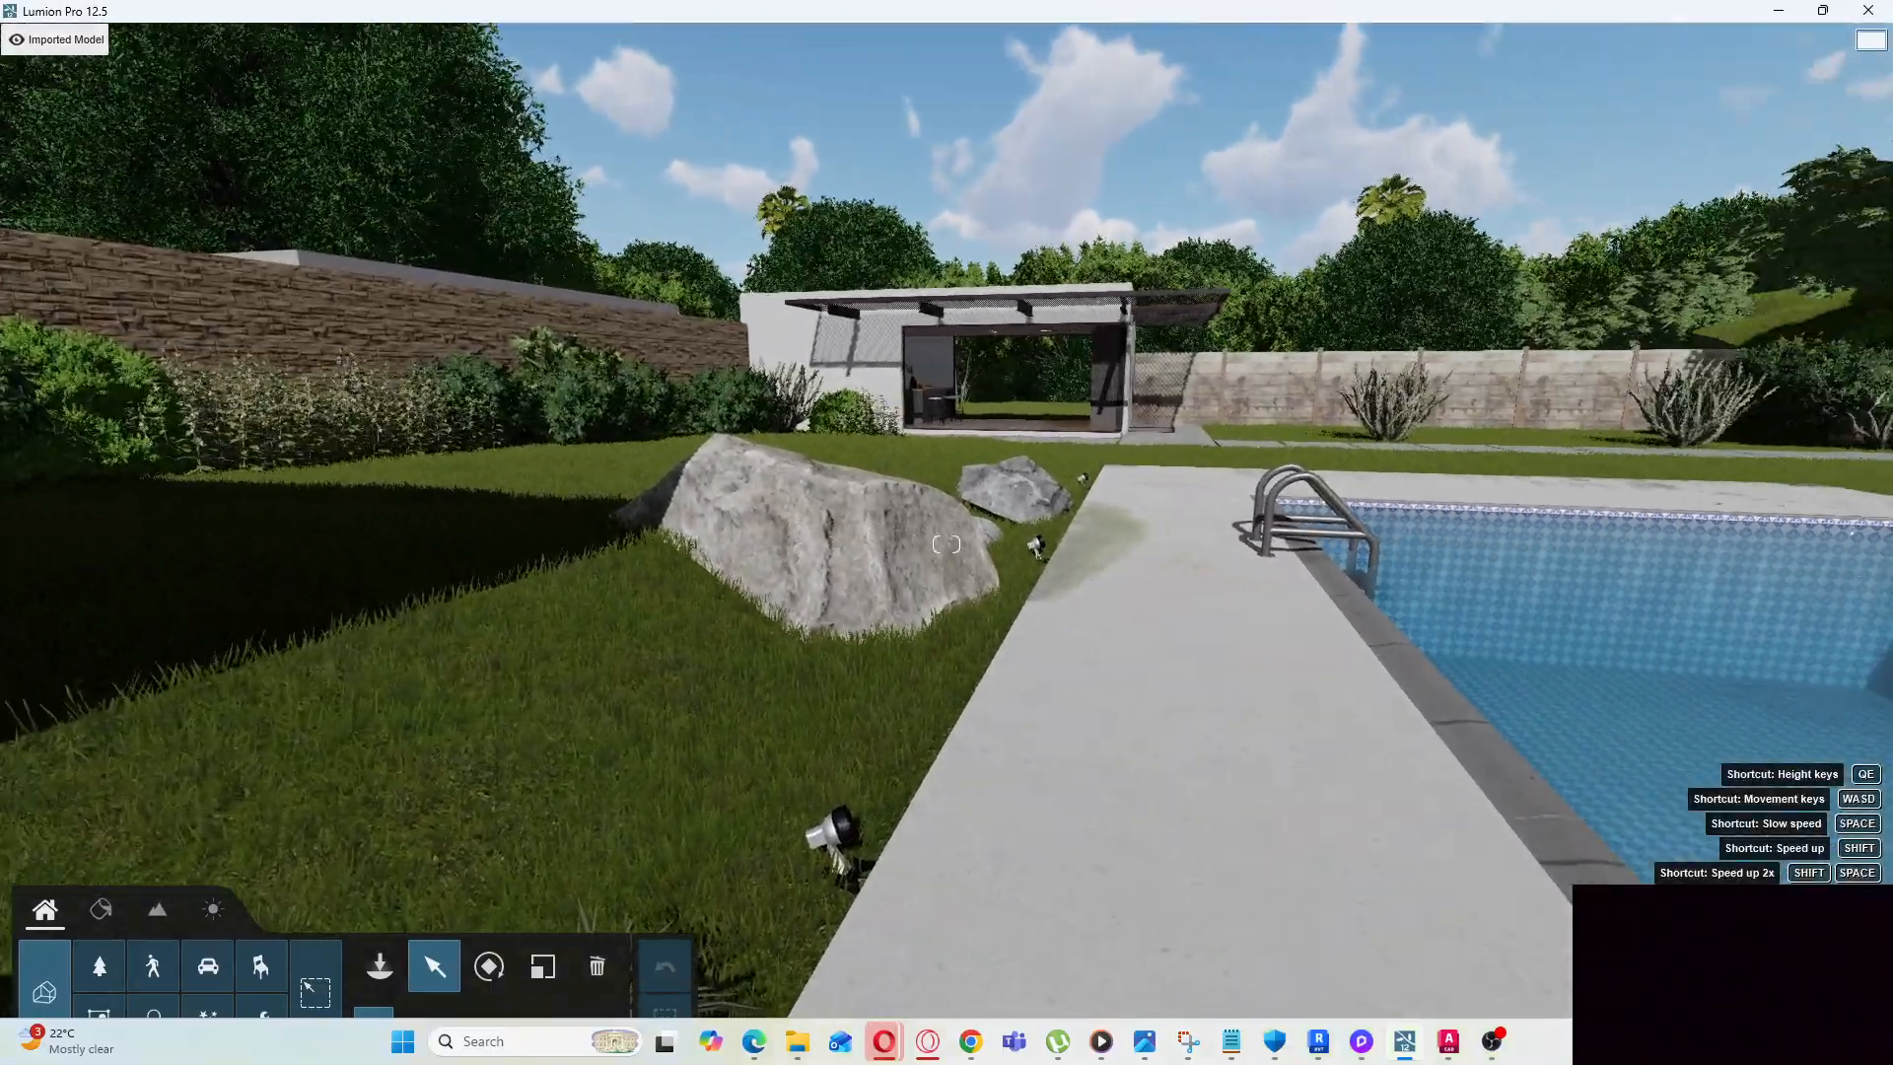
{"action": "right_click_drag", "start_coordinate": [1025, 801], "coordinate": [1272, 714]}
{"action": "right_click_drag", "start_coordinate": [1090, 801], "coordinate": [1183, 796]}
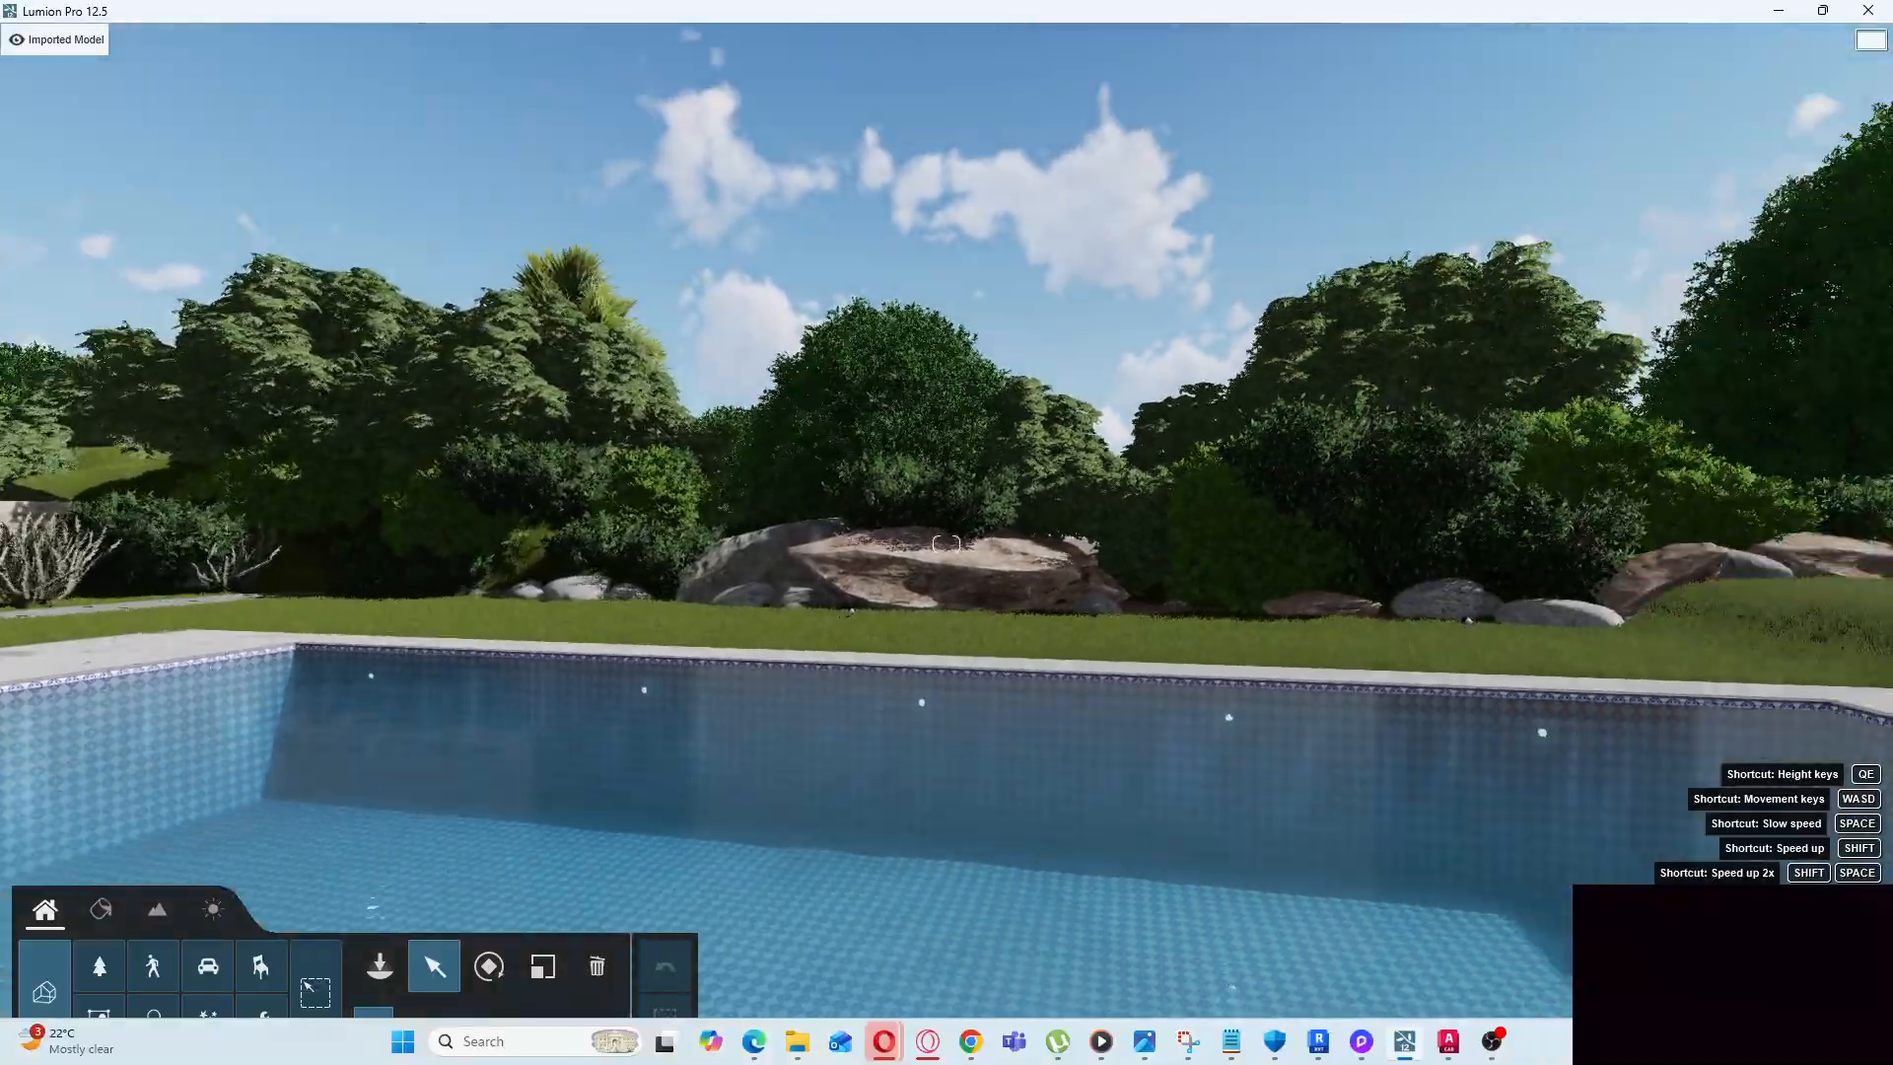
{"action": "right_click_drag", "start_coordinate": [852, 759], "coordinate": [950, 773]}
{"action": "right_click_drag", "start_coordinate": [828, 778], "coordinate": [601, 779]}
{"action": "key", "text": "w"}
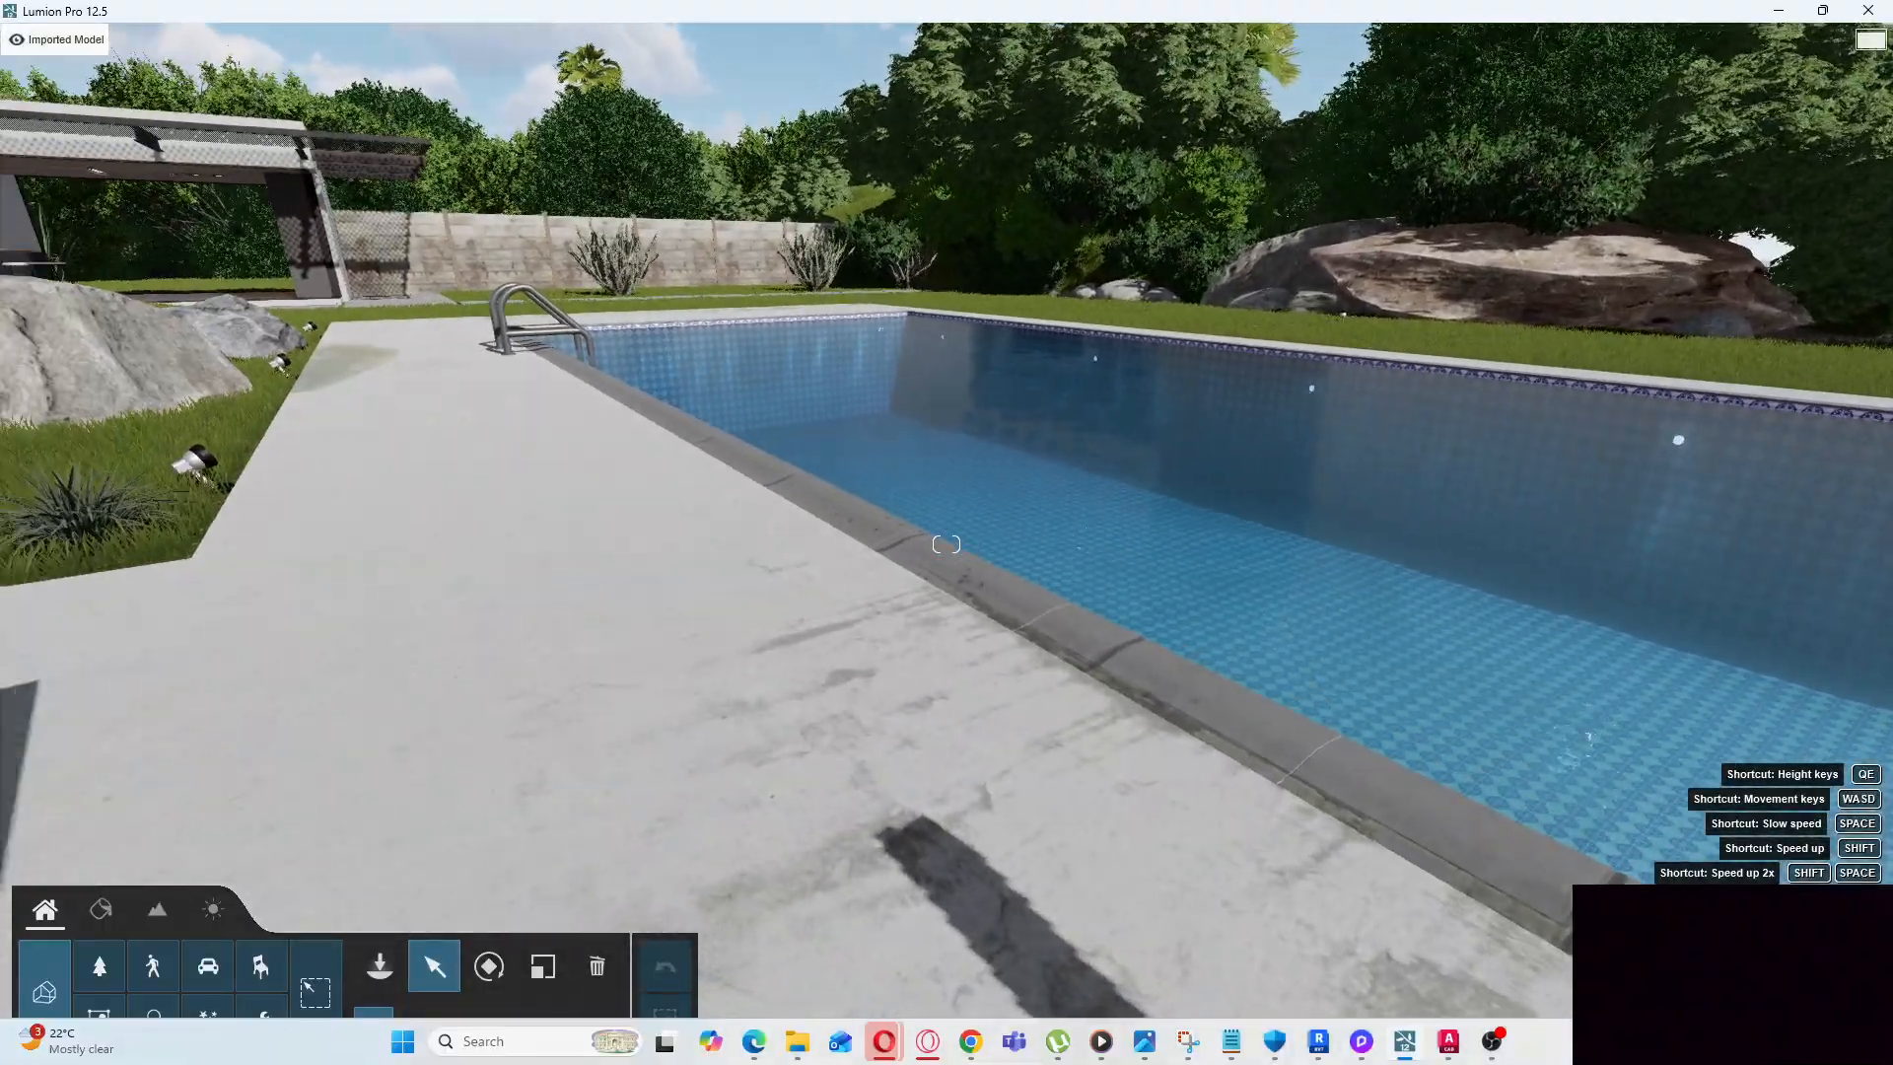
{"action": "key", "text": "w"}
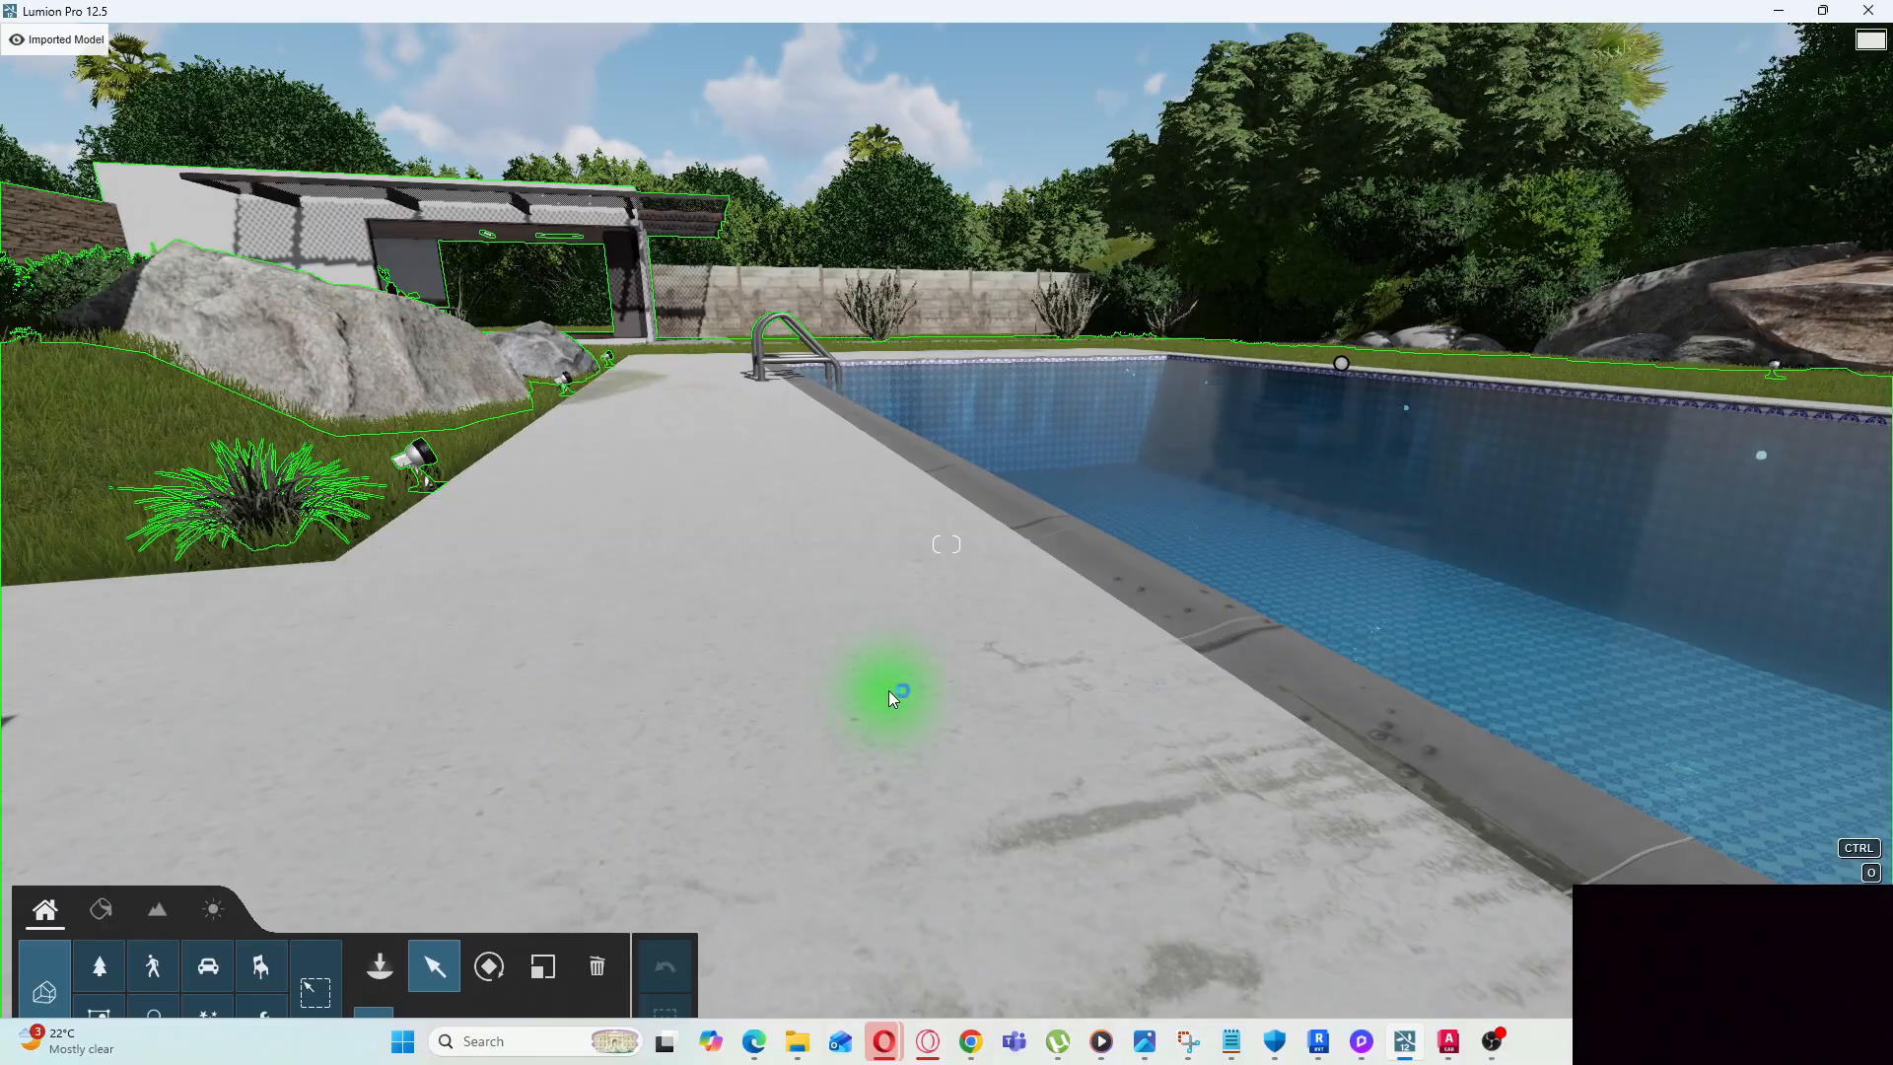
Rise above the pool and approach the pool house to view its pergola, bar counter and stools
{"action": "key", "text": "e"}
{"action": "key", "text": "q"}
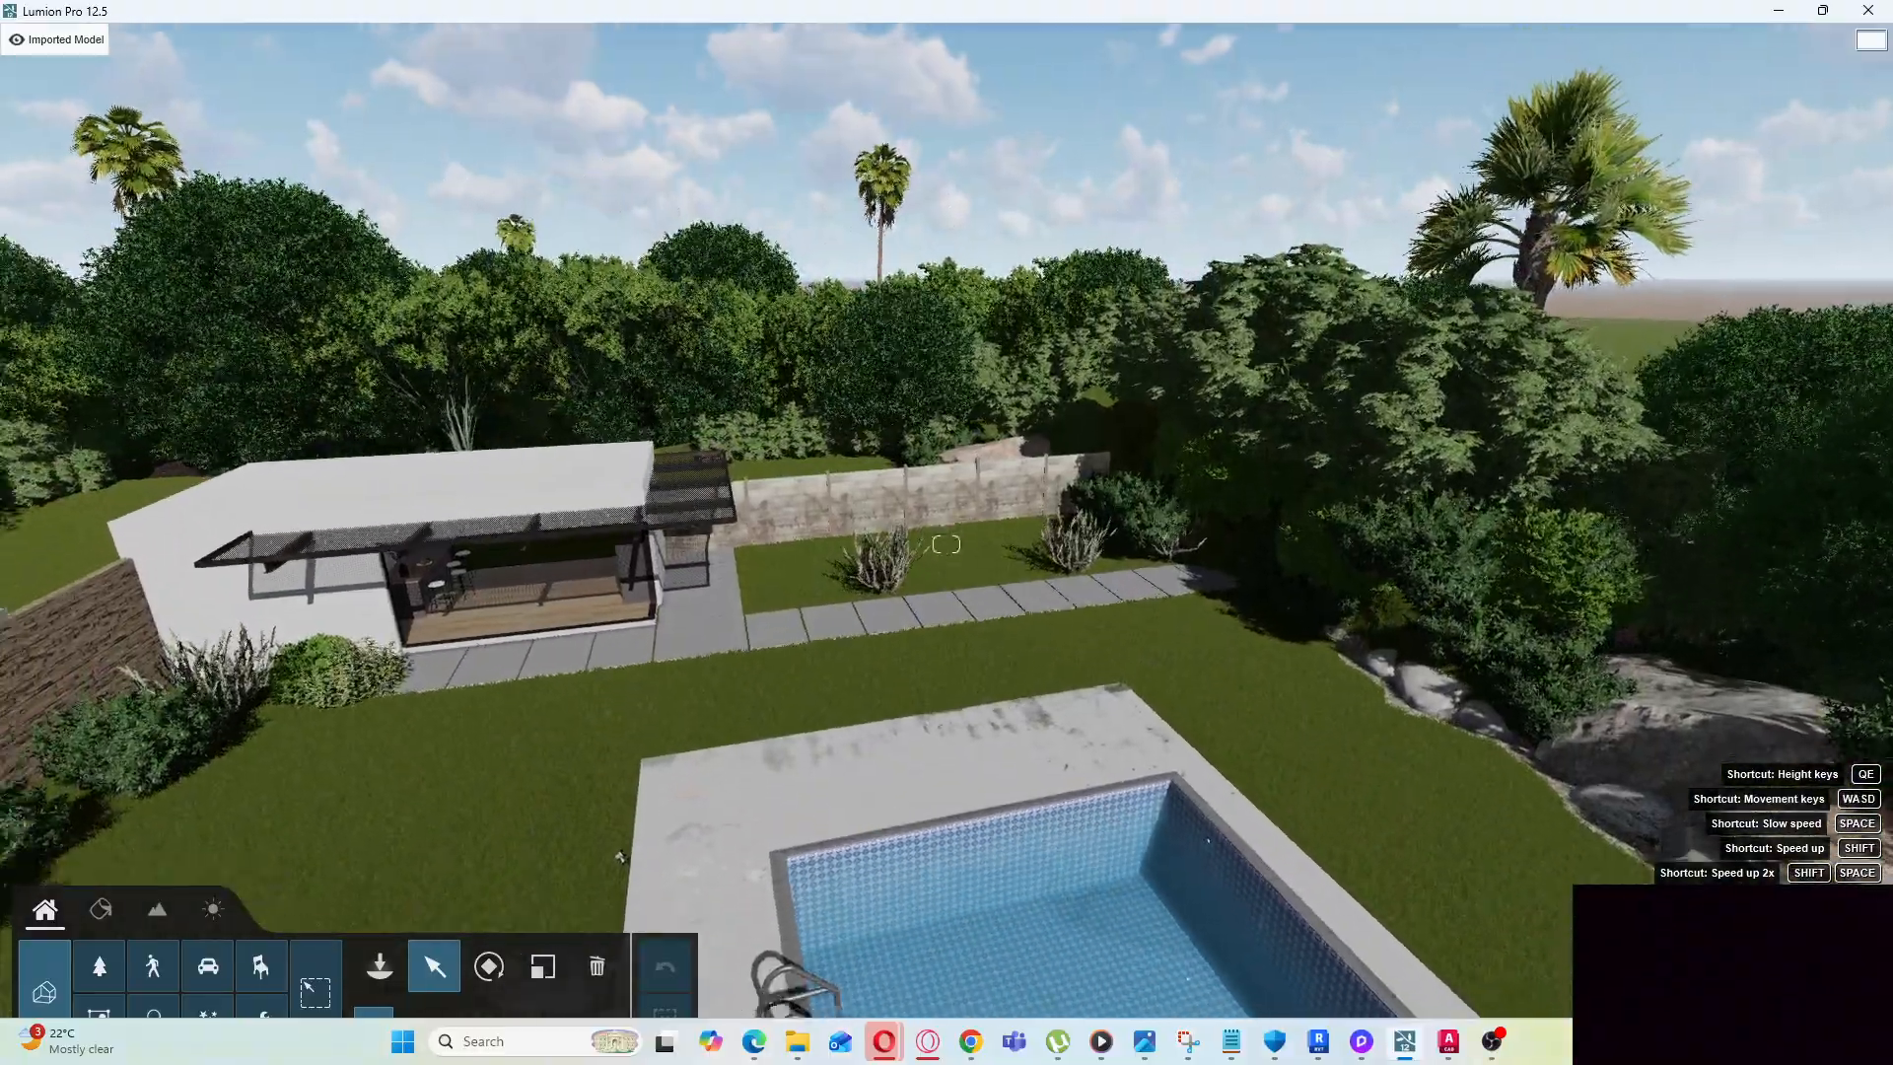
{"action": "right_click_drag", "start_coordinate": [925, 681], "coordinate": [863, 647]}
{"action": "key", "text": "w"}
{"action": "key", "text": "w"}
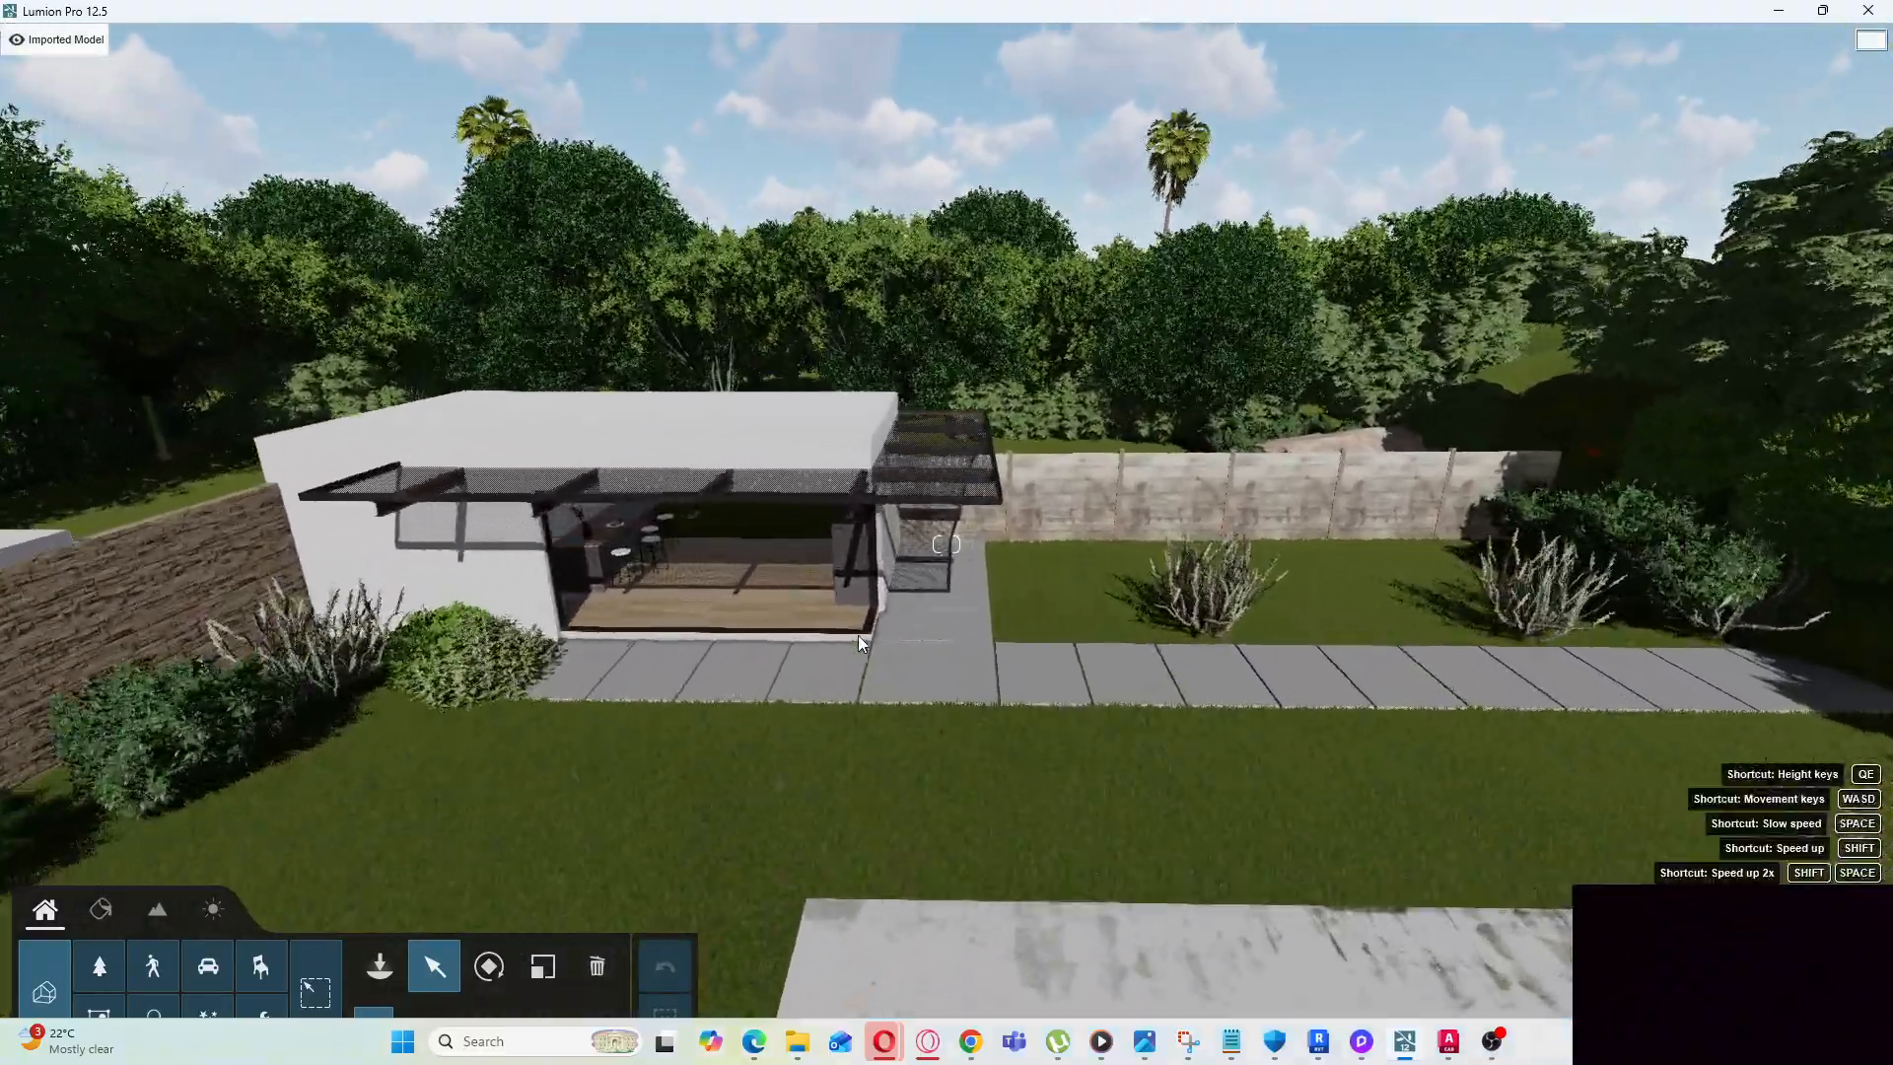
{"action": "key", "text": "s"}
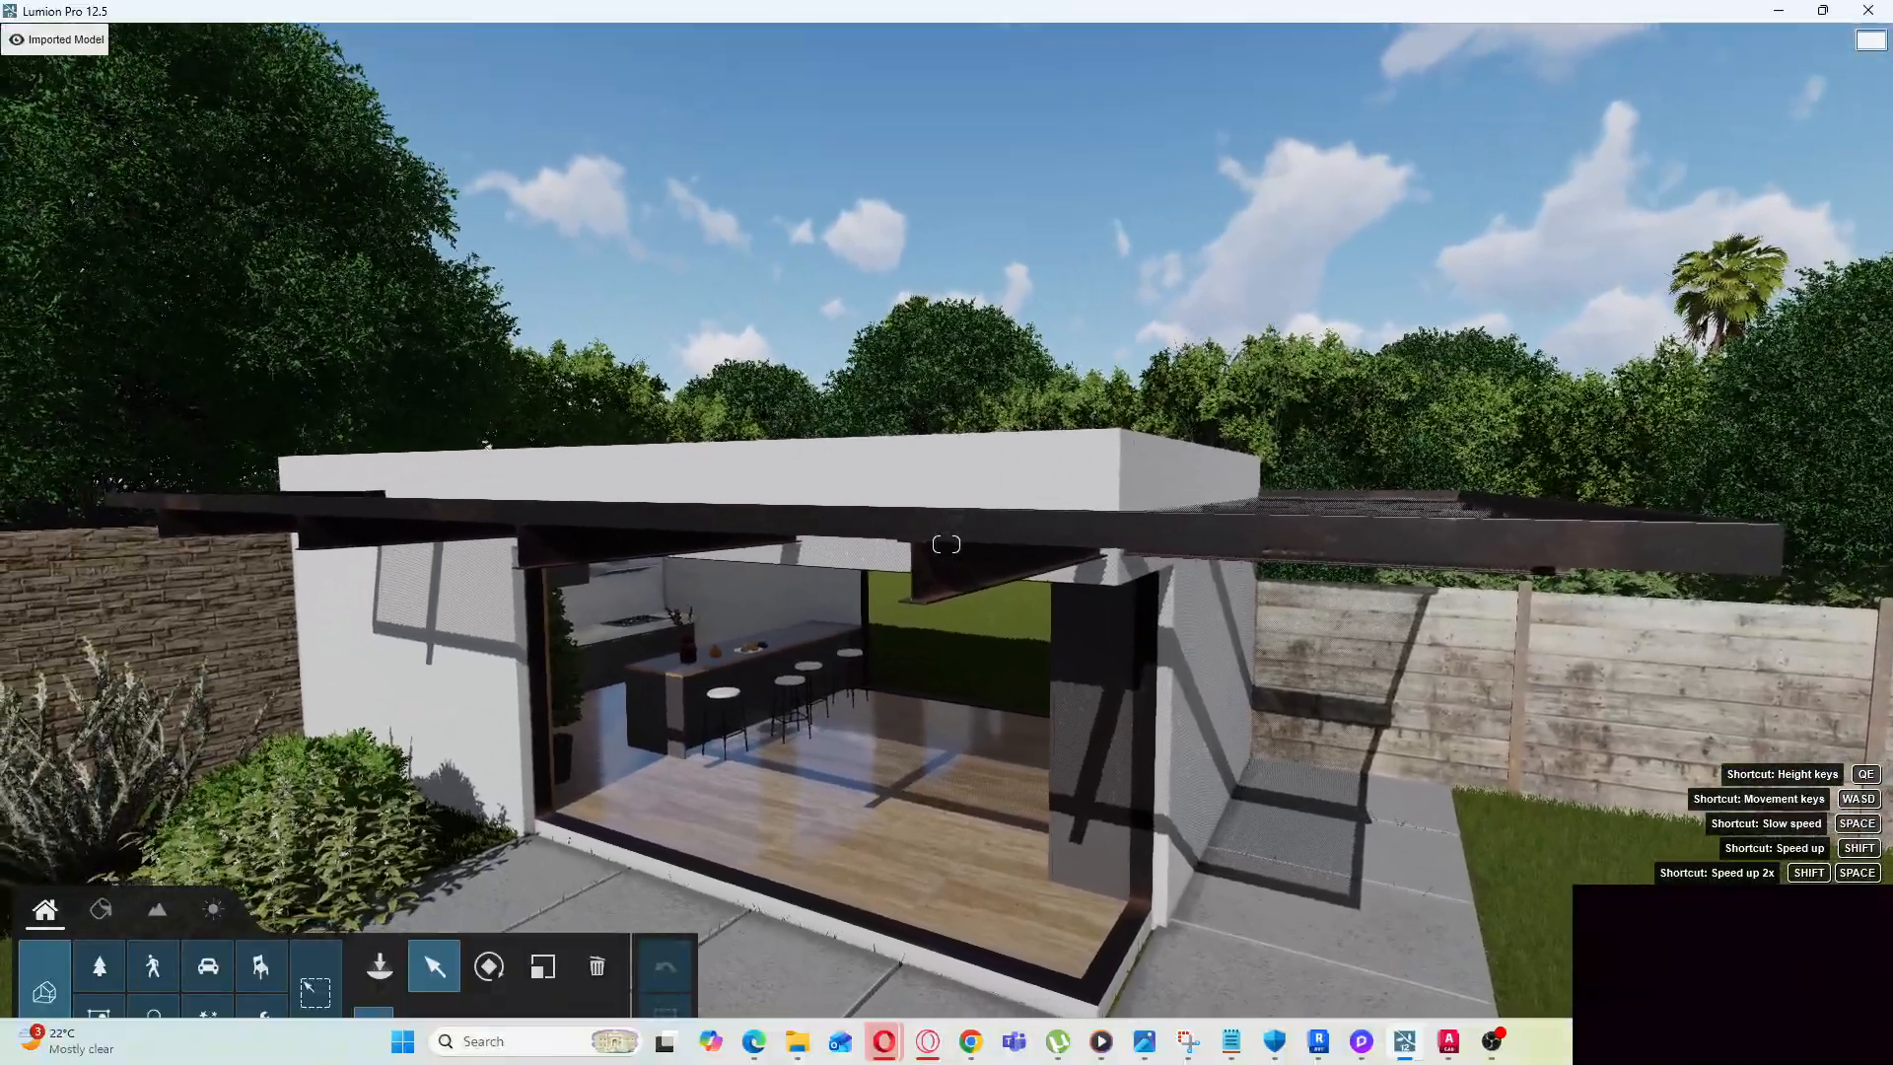
View the pool house's glazed front and pergola from close up and from farther back across the lawn
{"action": "right_click_drag", "start_coordinate": [947, 544], "coordinate": [845, 611]}
{"action": "right_click_drag", "start_coordinate": [999, 657], "coordinate": [974, 684]}
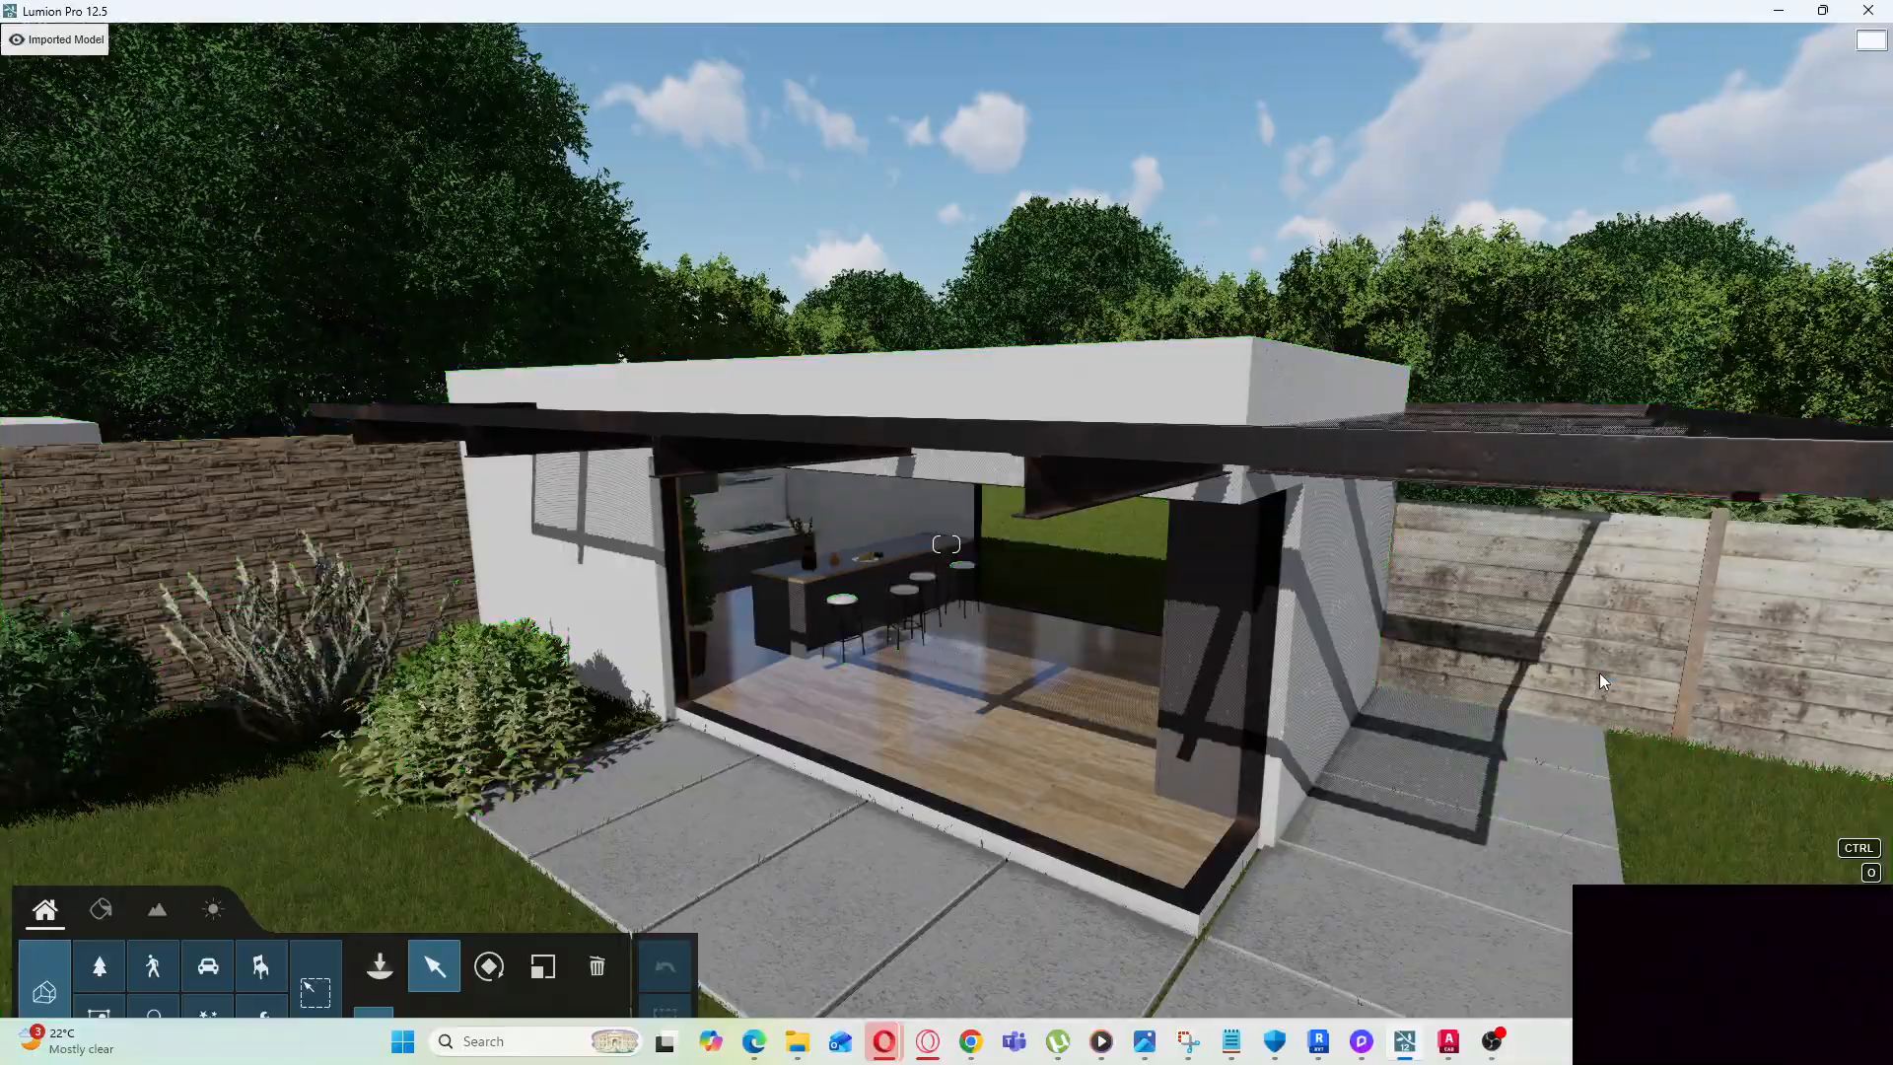
{"action": "key", "text": "s"}
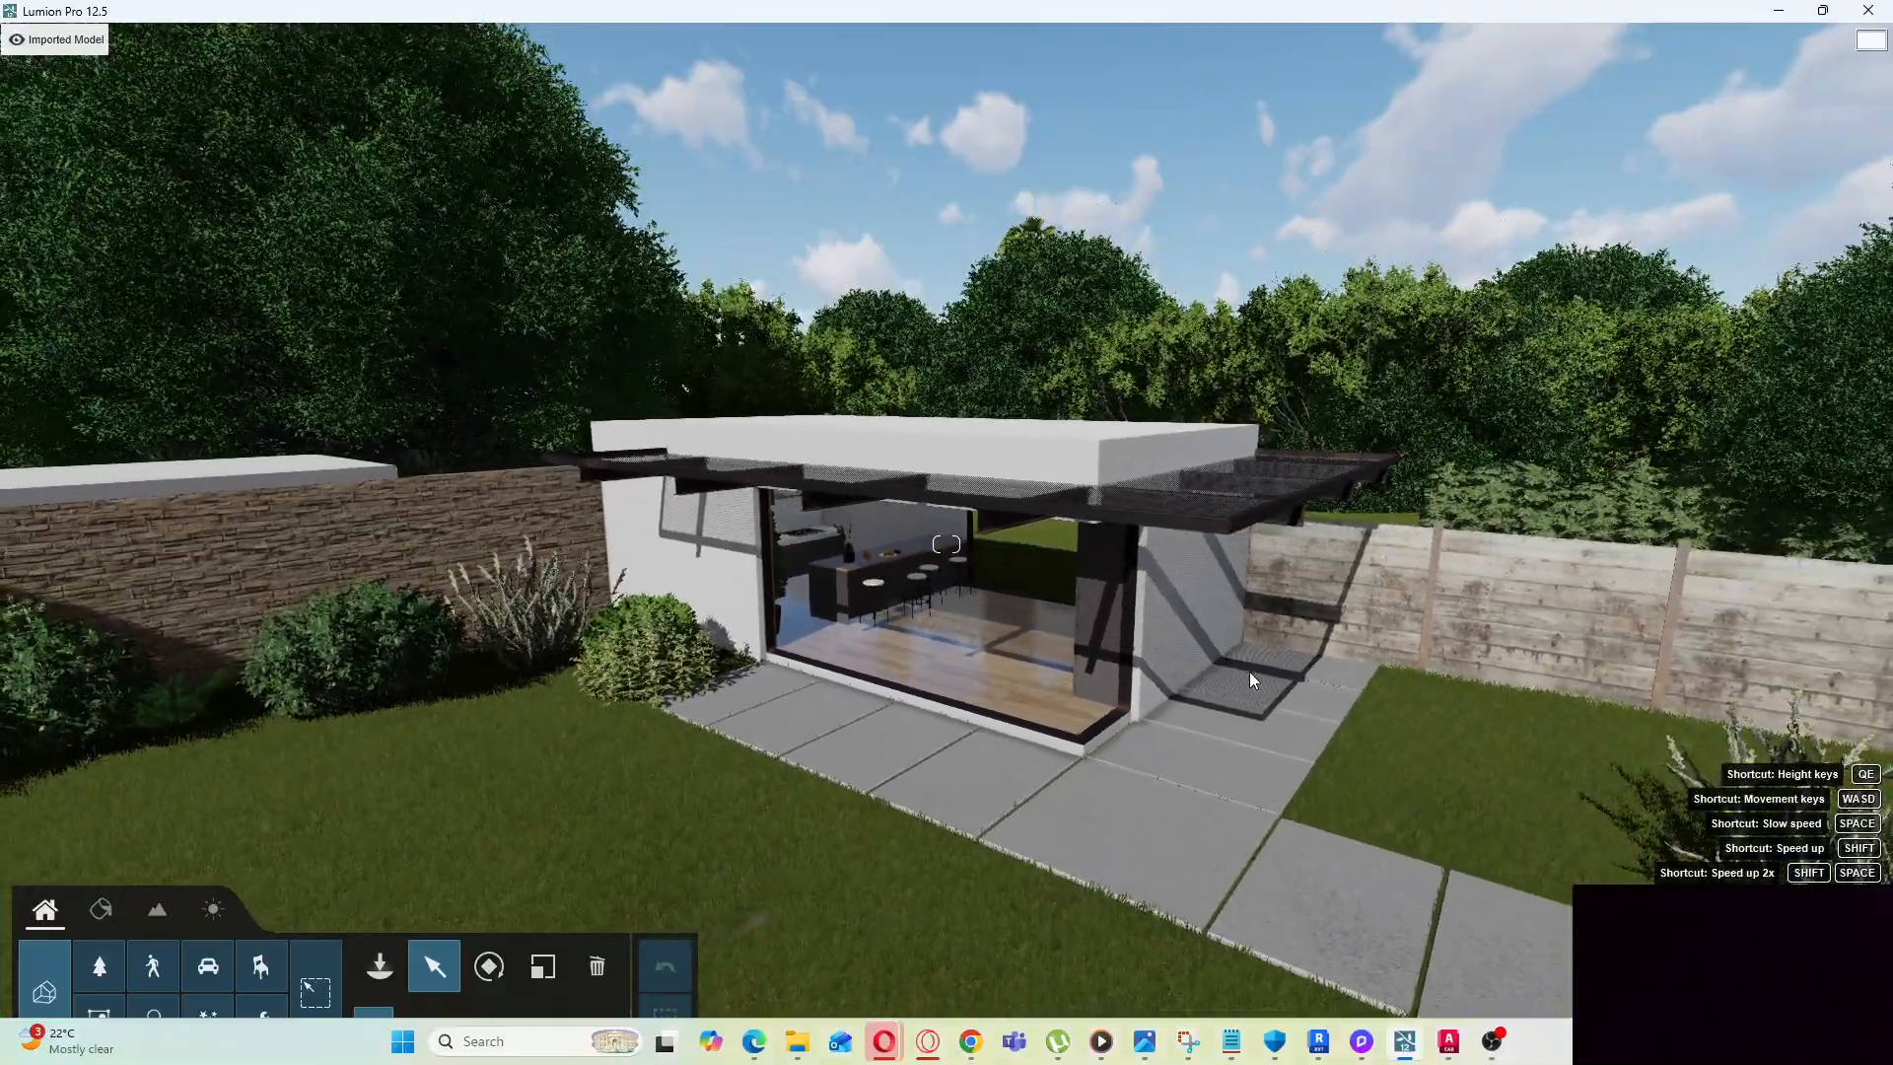
{"action": "right_click_drag", "start_coordinate": [946, 544], "coordinate": [920, 692]}
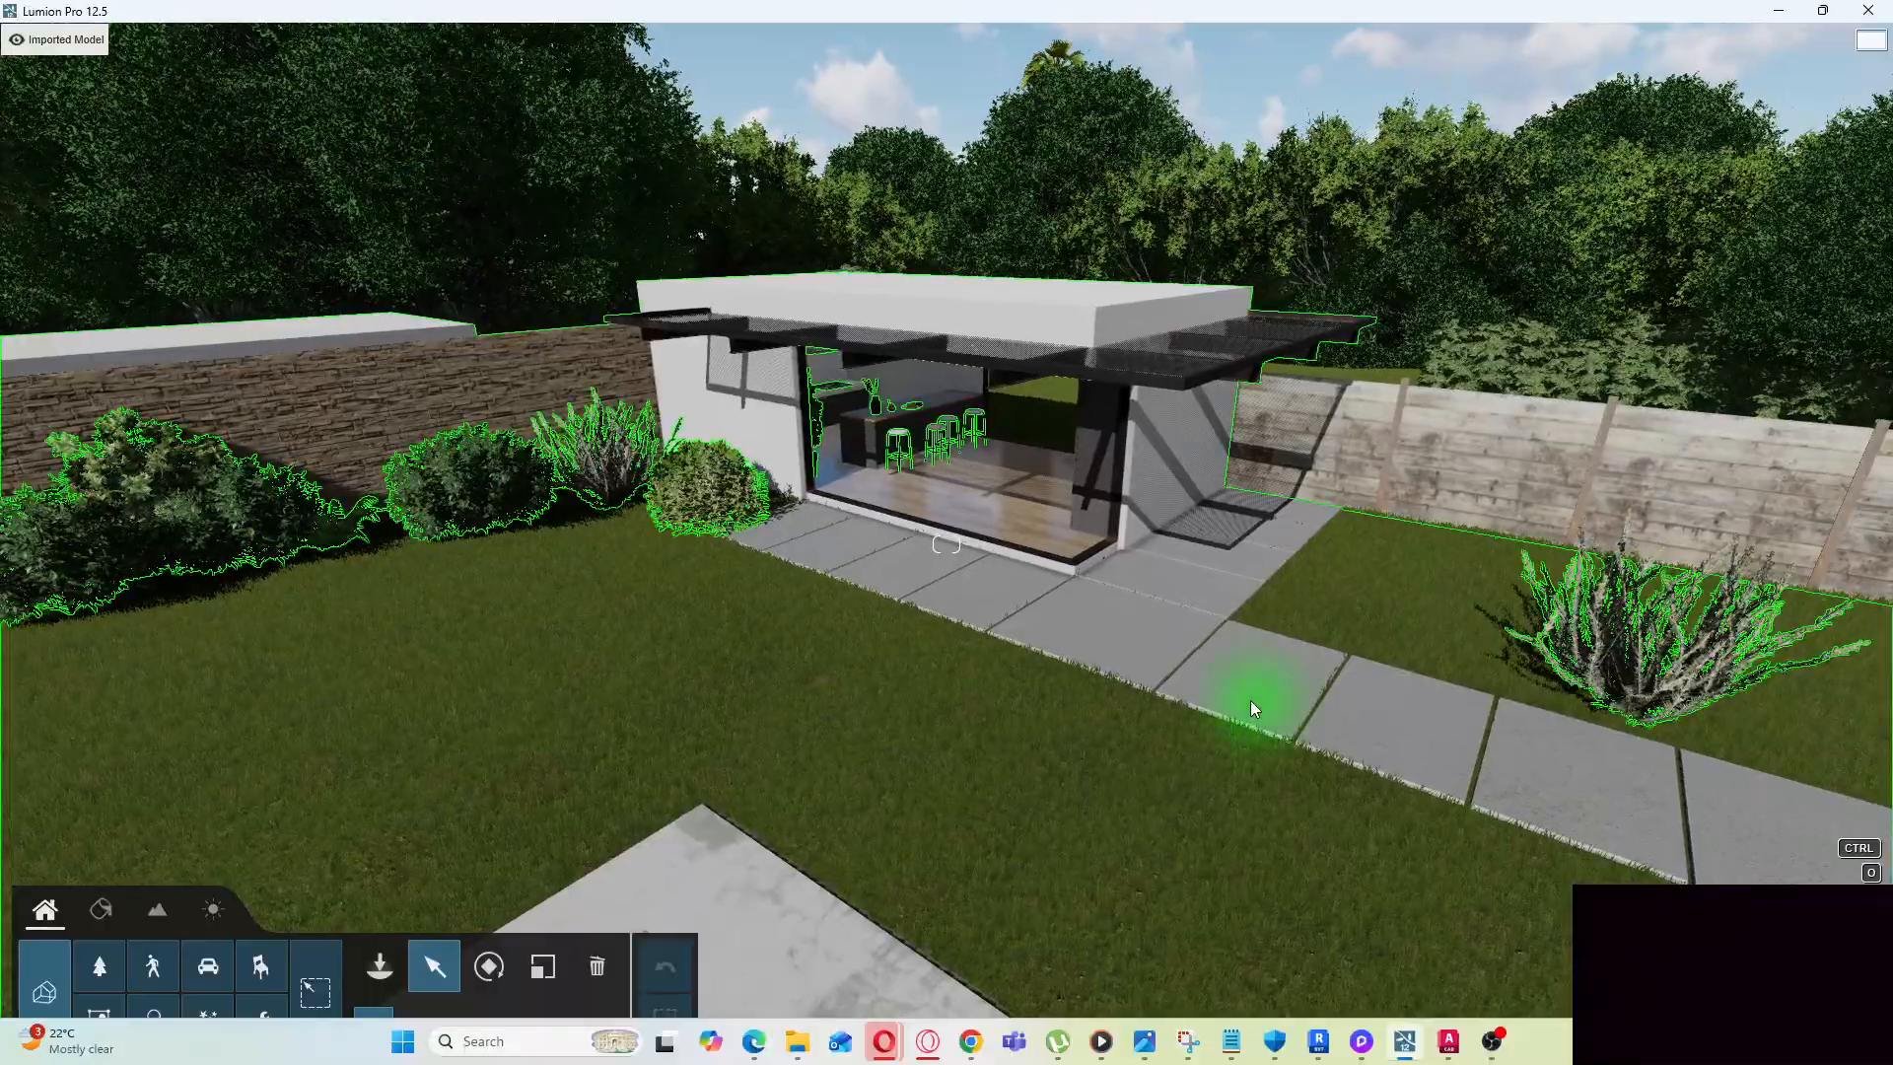
Move the camera into the pool house past the potted tree to inspect the bar counter and kitchen cabinets
{"action": "key", "text": "w"}
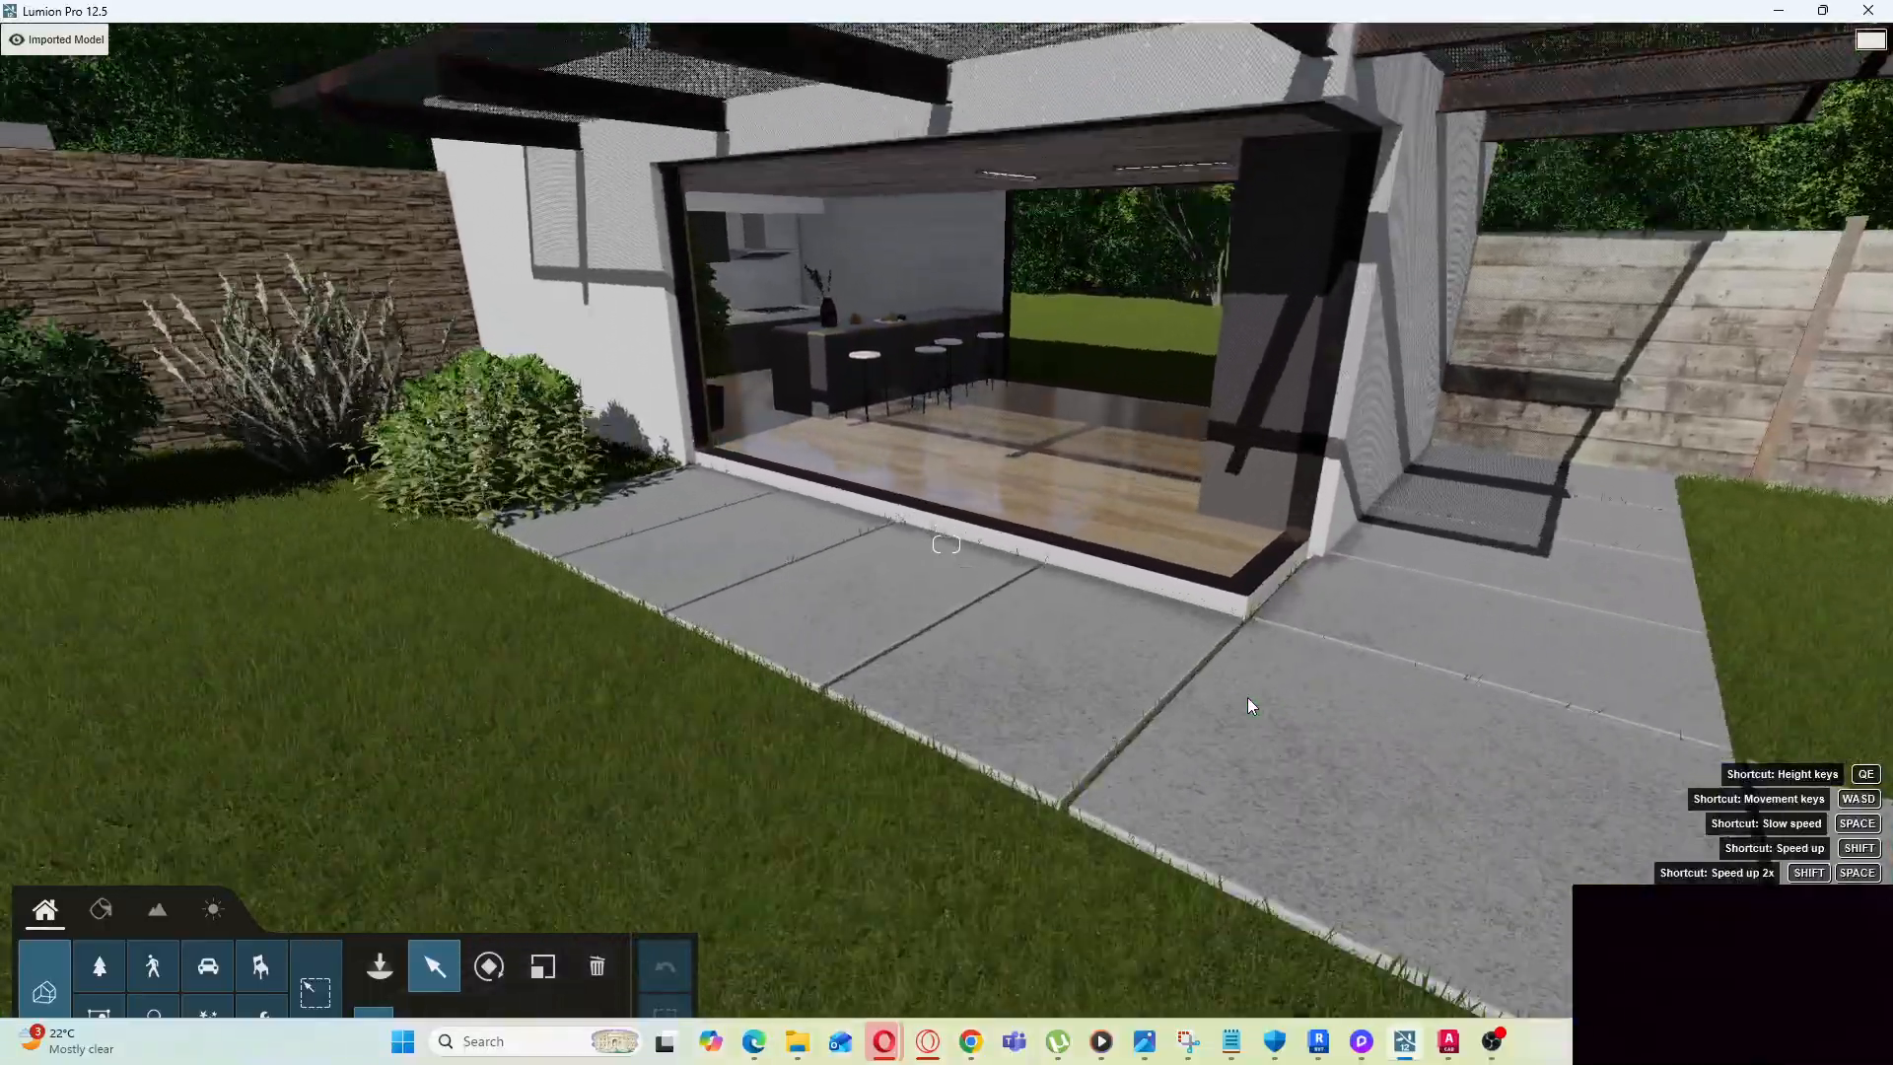
{"action": "key", "text": "w"}
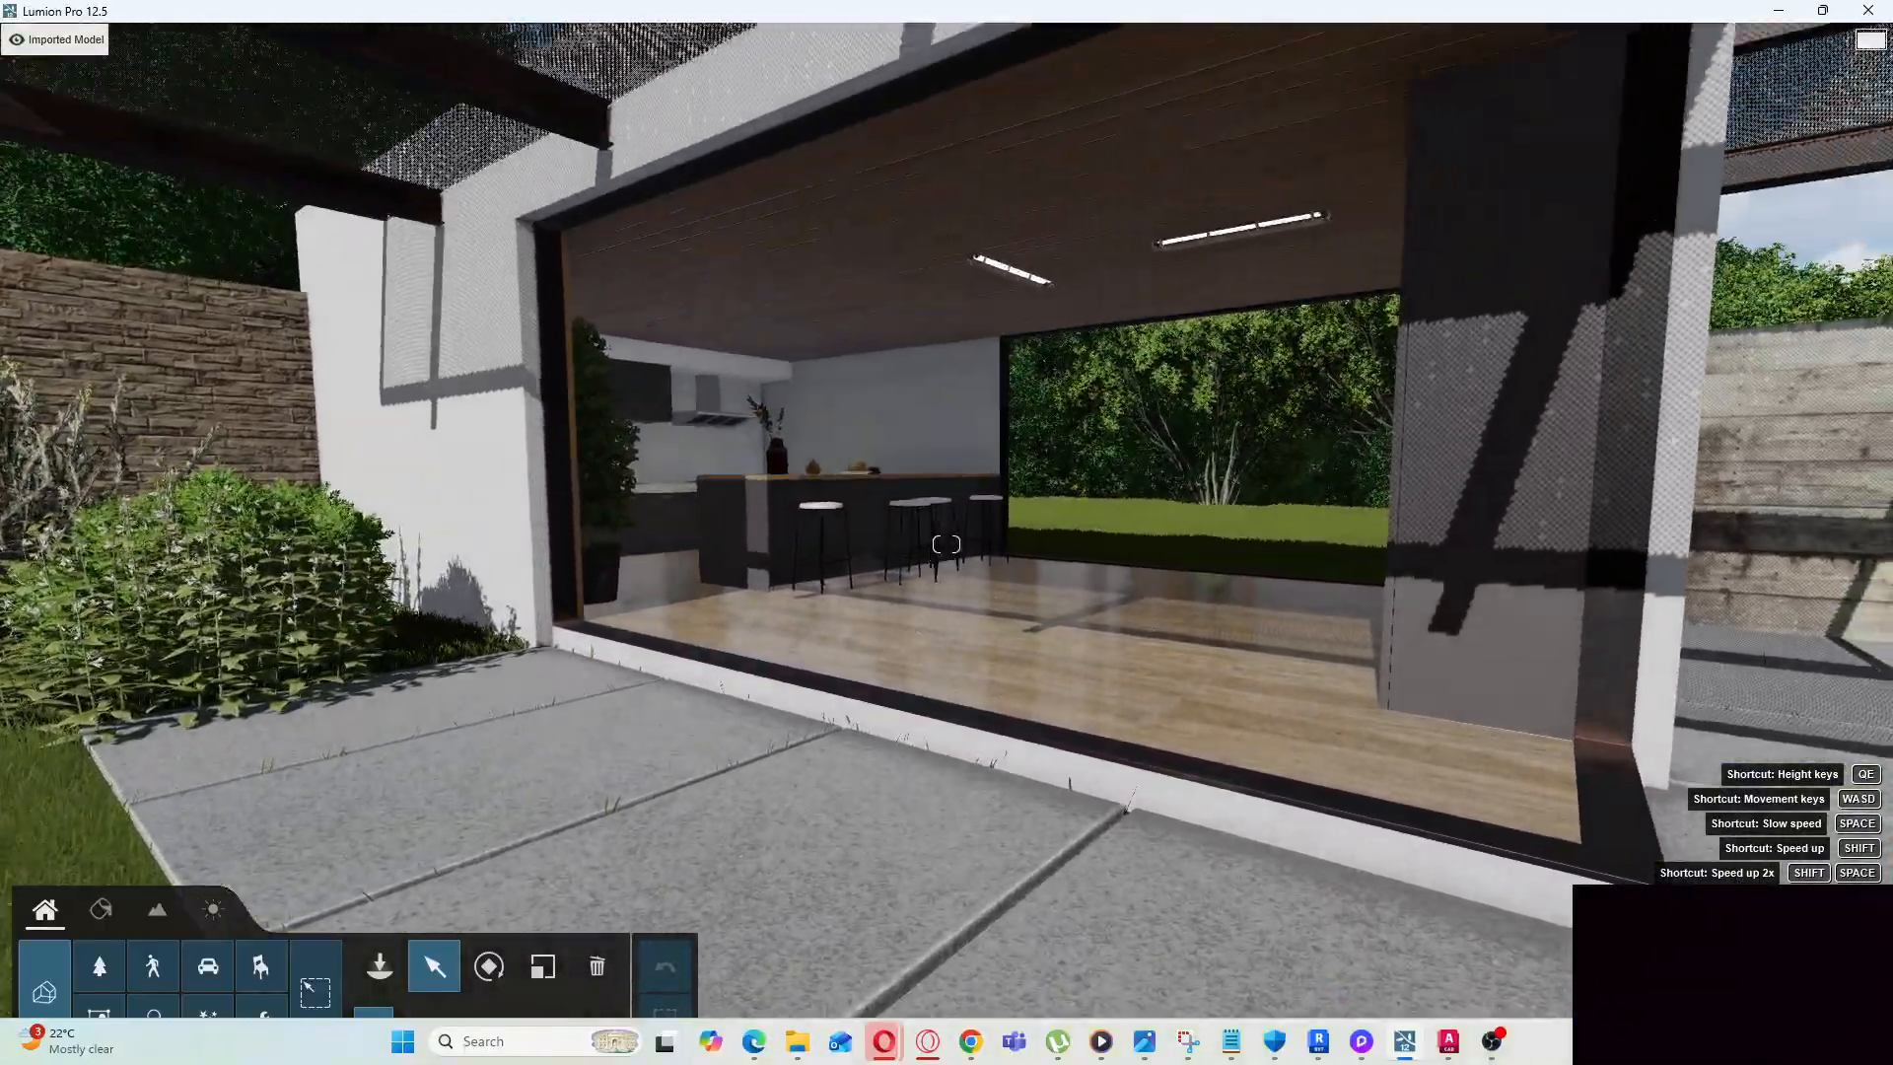
{"action": "key", "text": "w"}
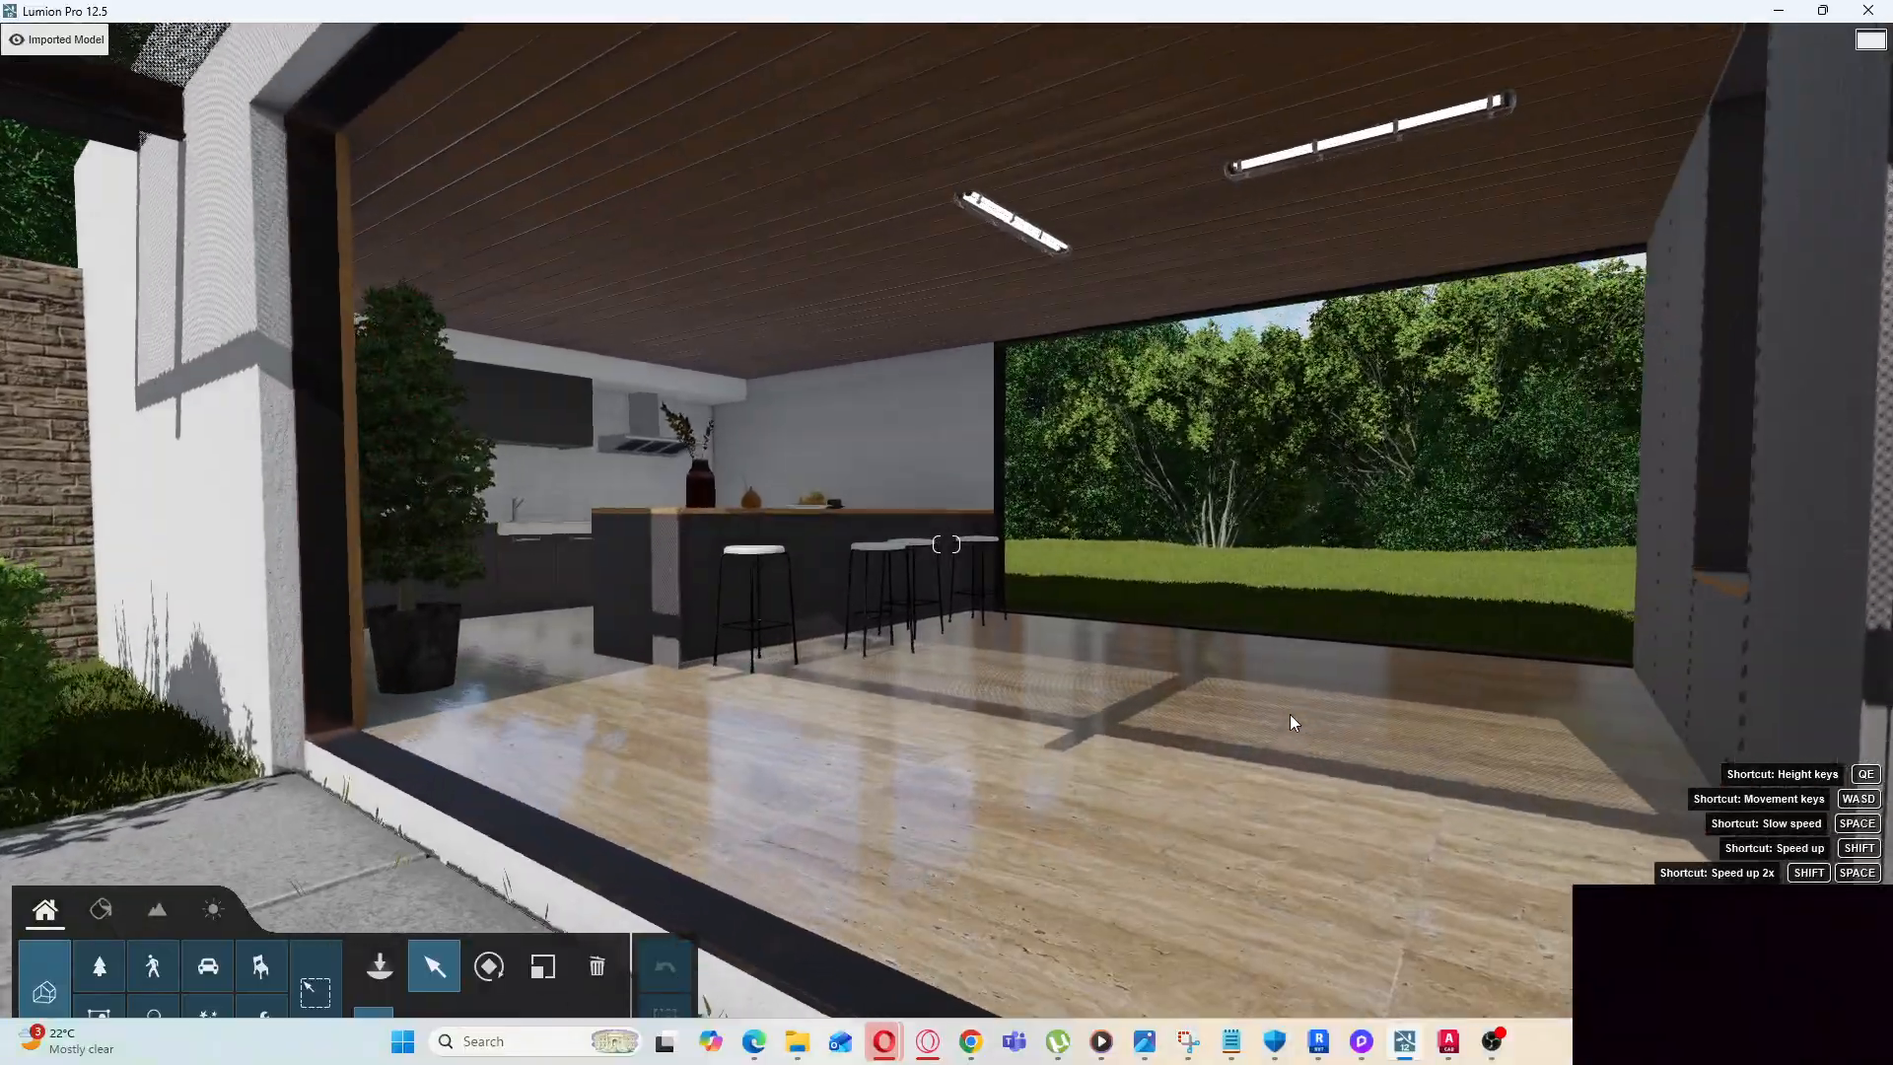
{"action": "right_click_drag", "start_coordinate": [1271, 736], "coordinate": [1205, 745]}
{"action": "key", "text": "w"}
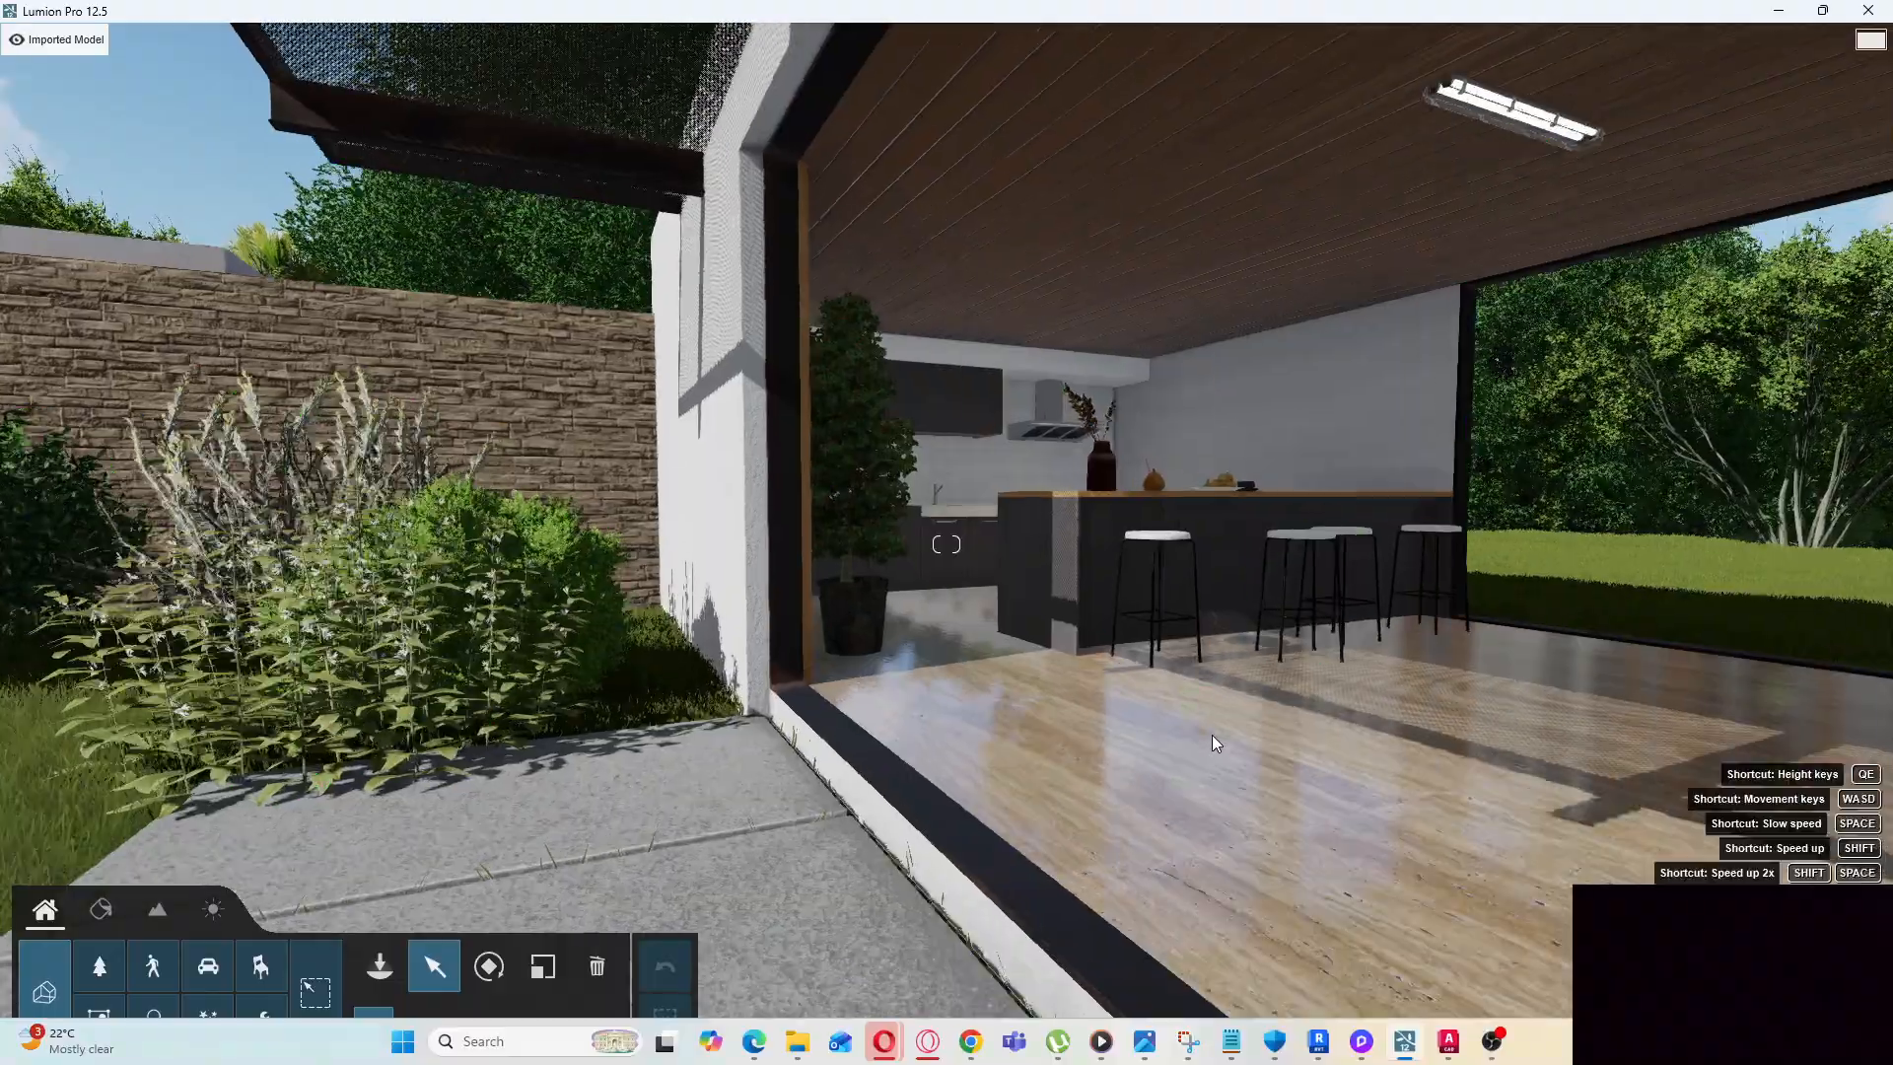
{"action": "key", "text": "w"}
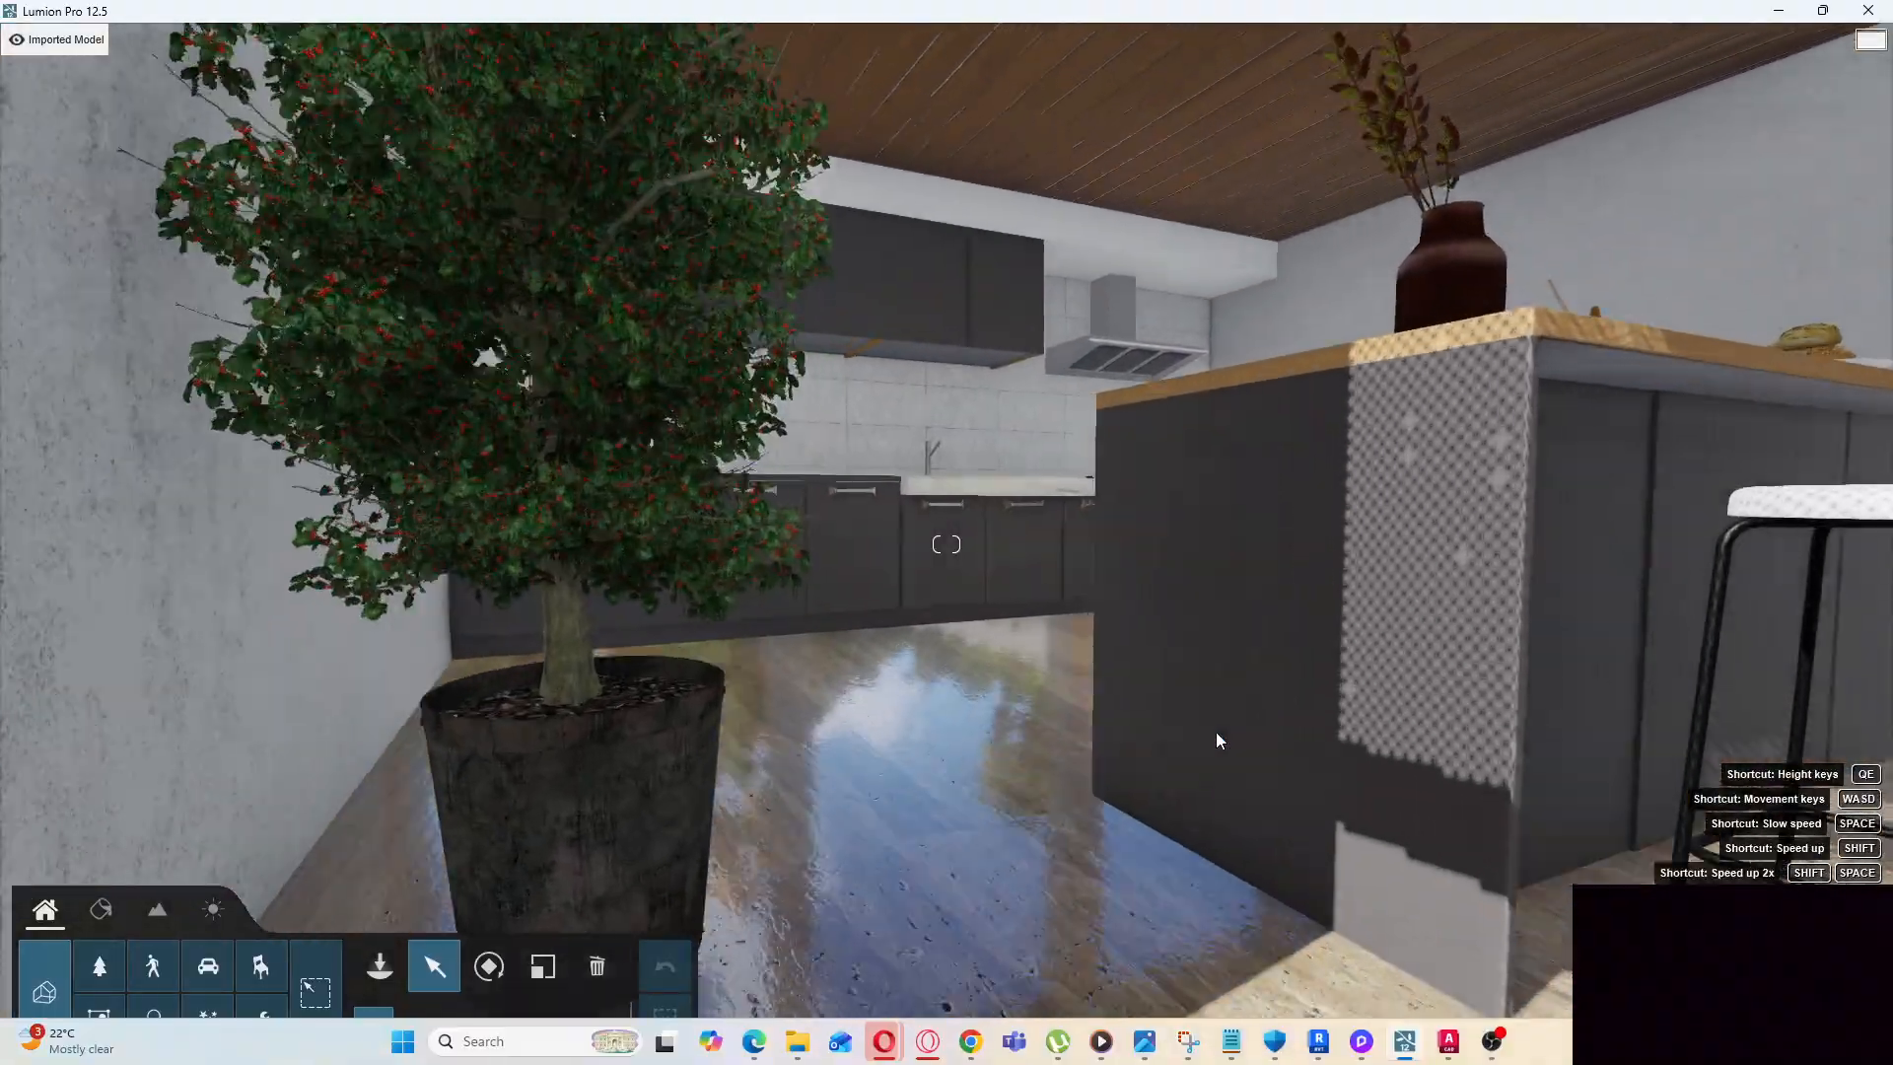
{"action": "key", "text": "w"}
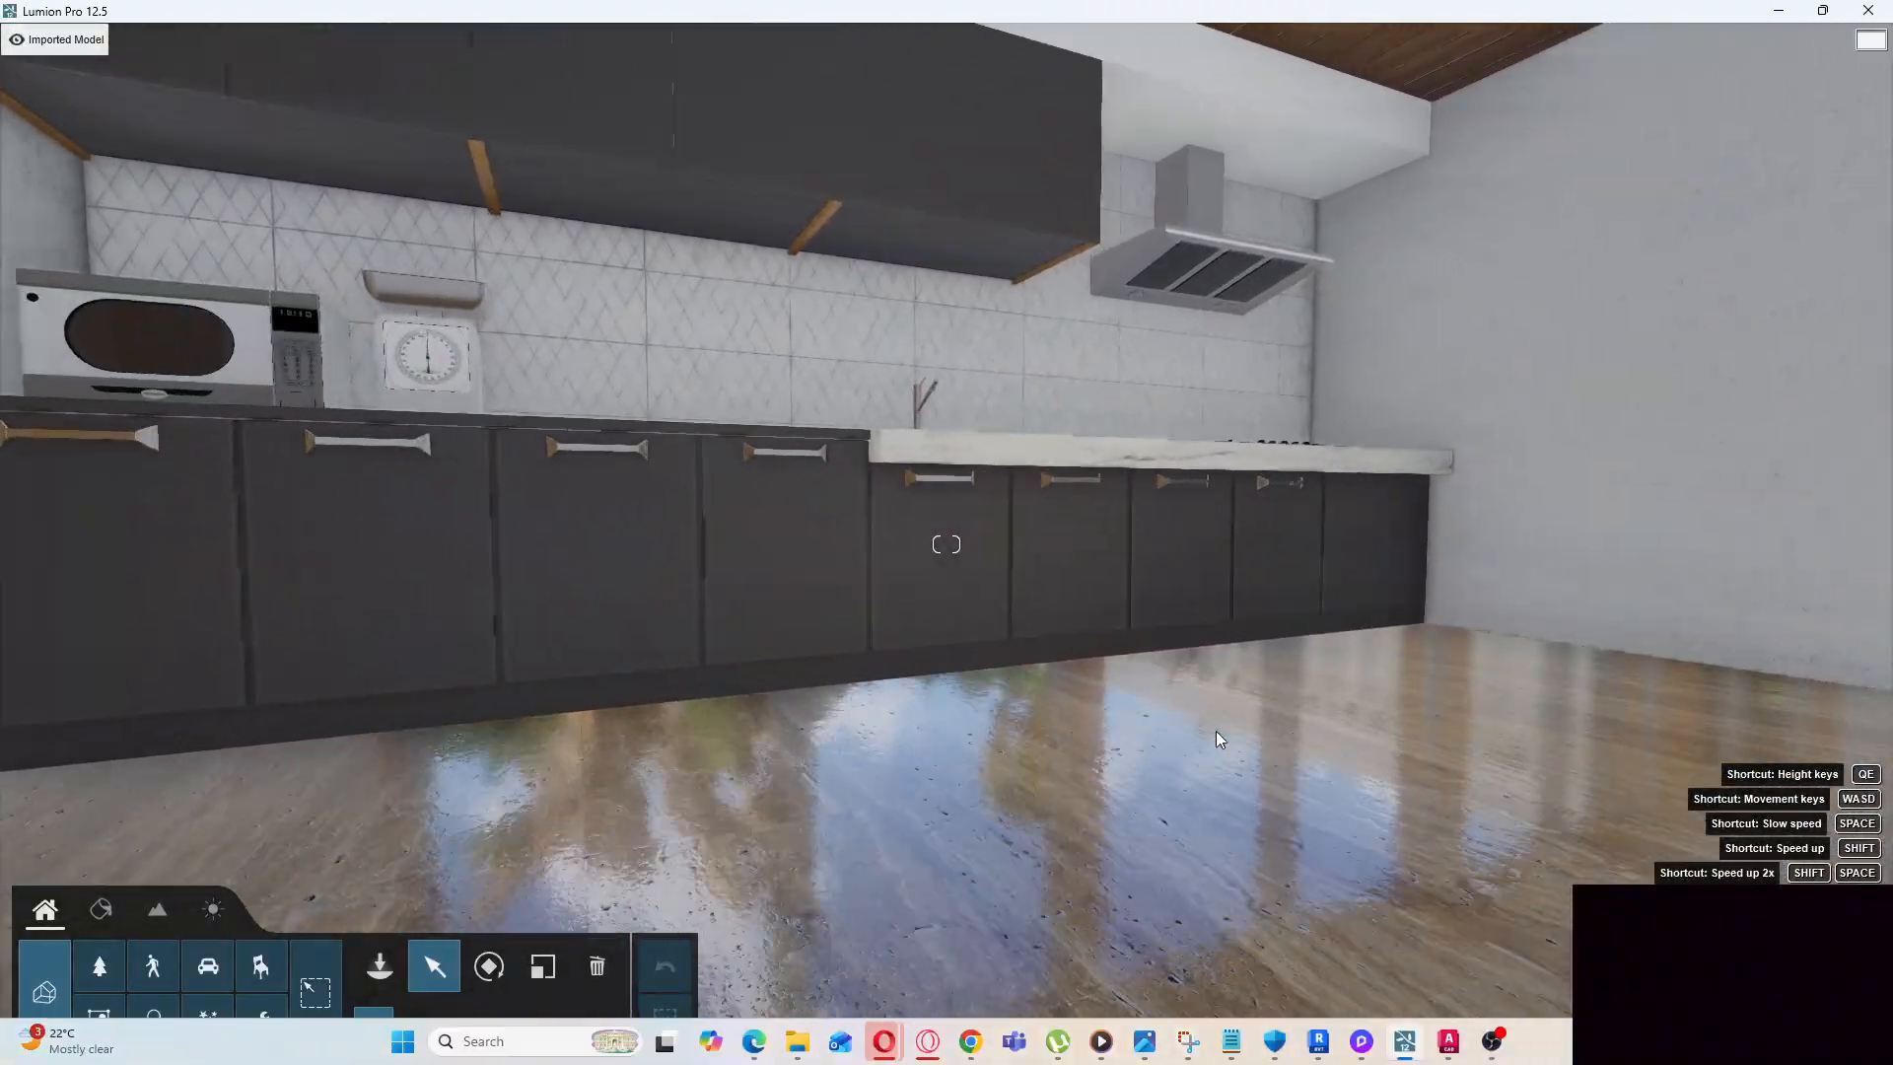
Turn around inside the pool house towards the bookshelf and garden, and exit beneath the pergola to the paved path
{"action": "right_click_drag", "start_coordinate": [1215, 730], "coordinate": [1345, 773]}
{"action": "right_click_drag", "start_coordinate": [946, 544], "coordinate": [1468, 757]}
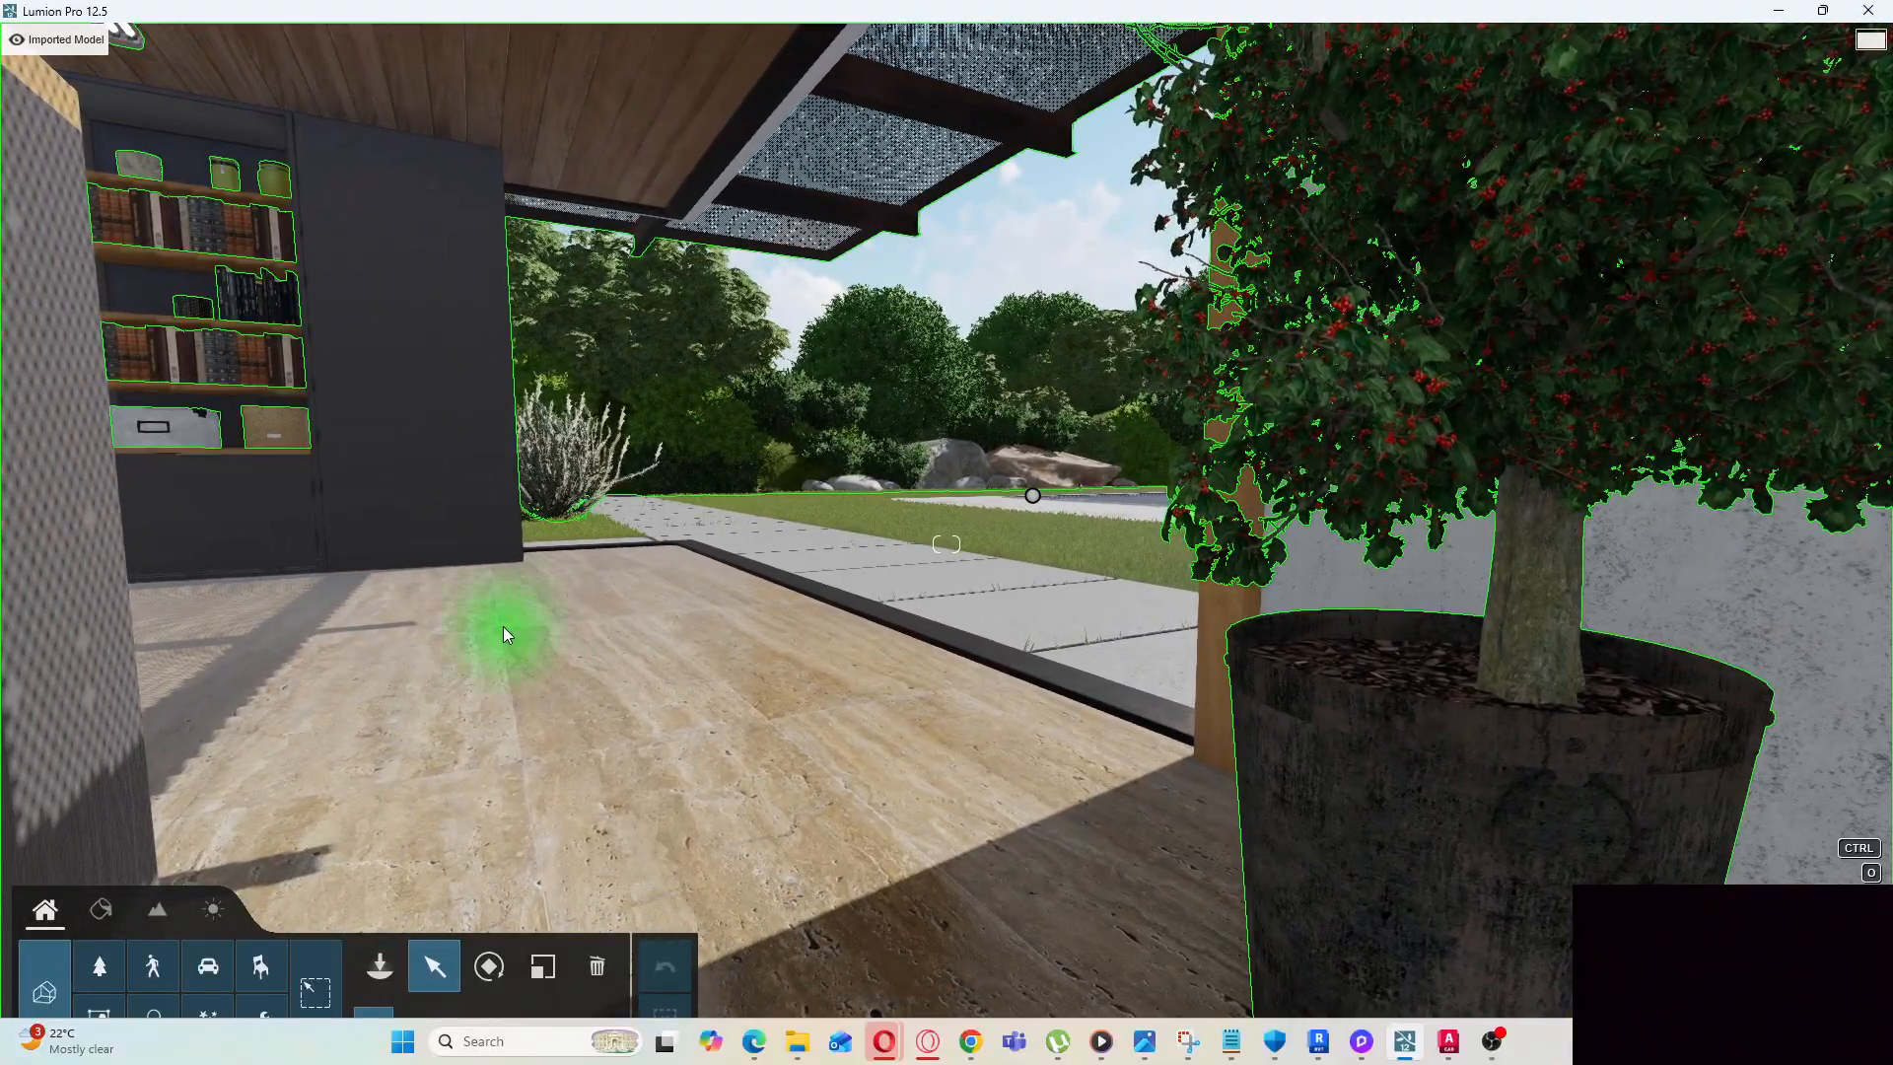
{"action": "key", "text": "w"}
{"action": "key", "text": "e"}
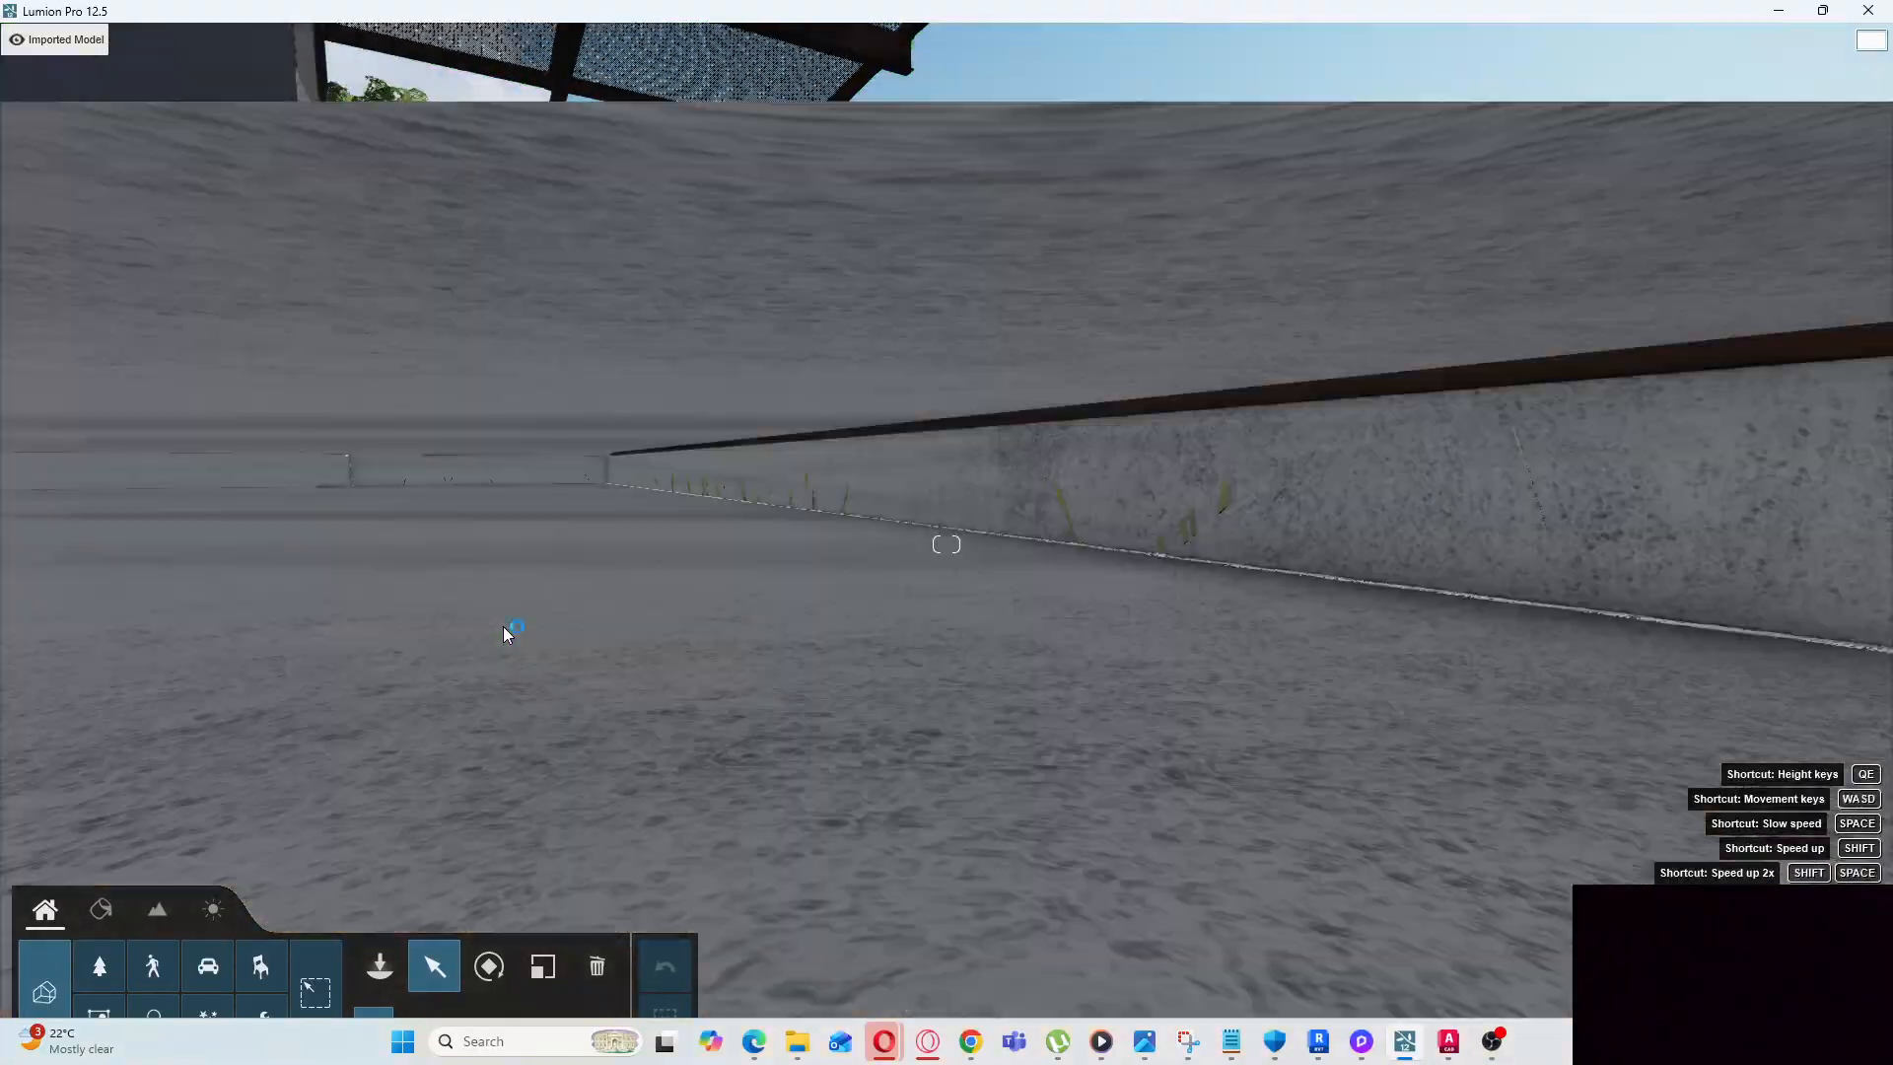
{"action": "key", "text": "q"}
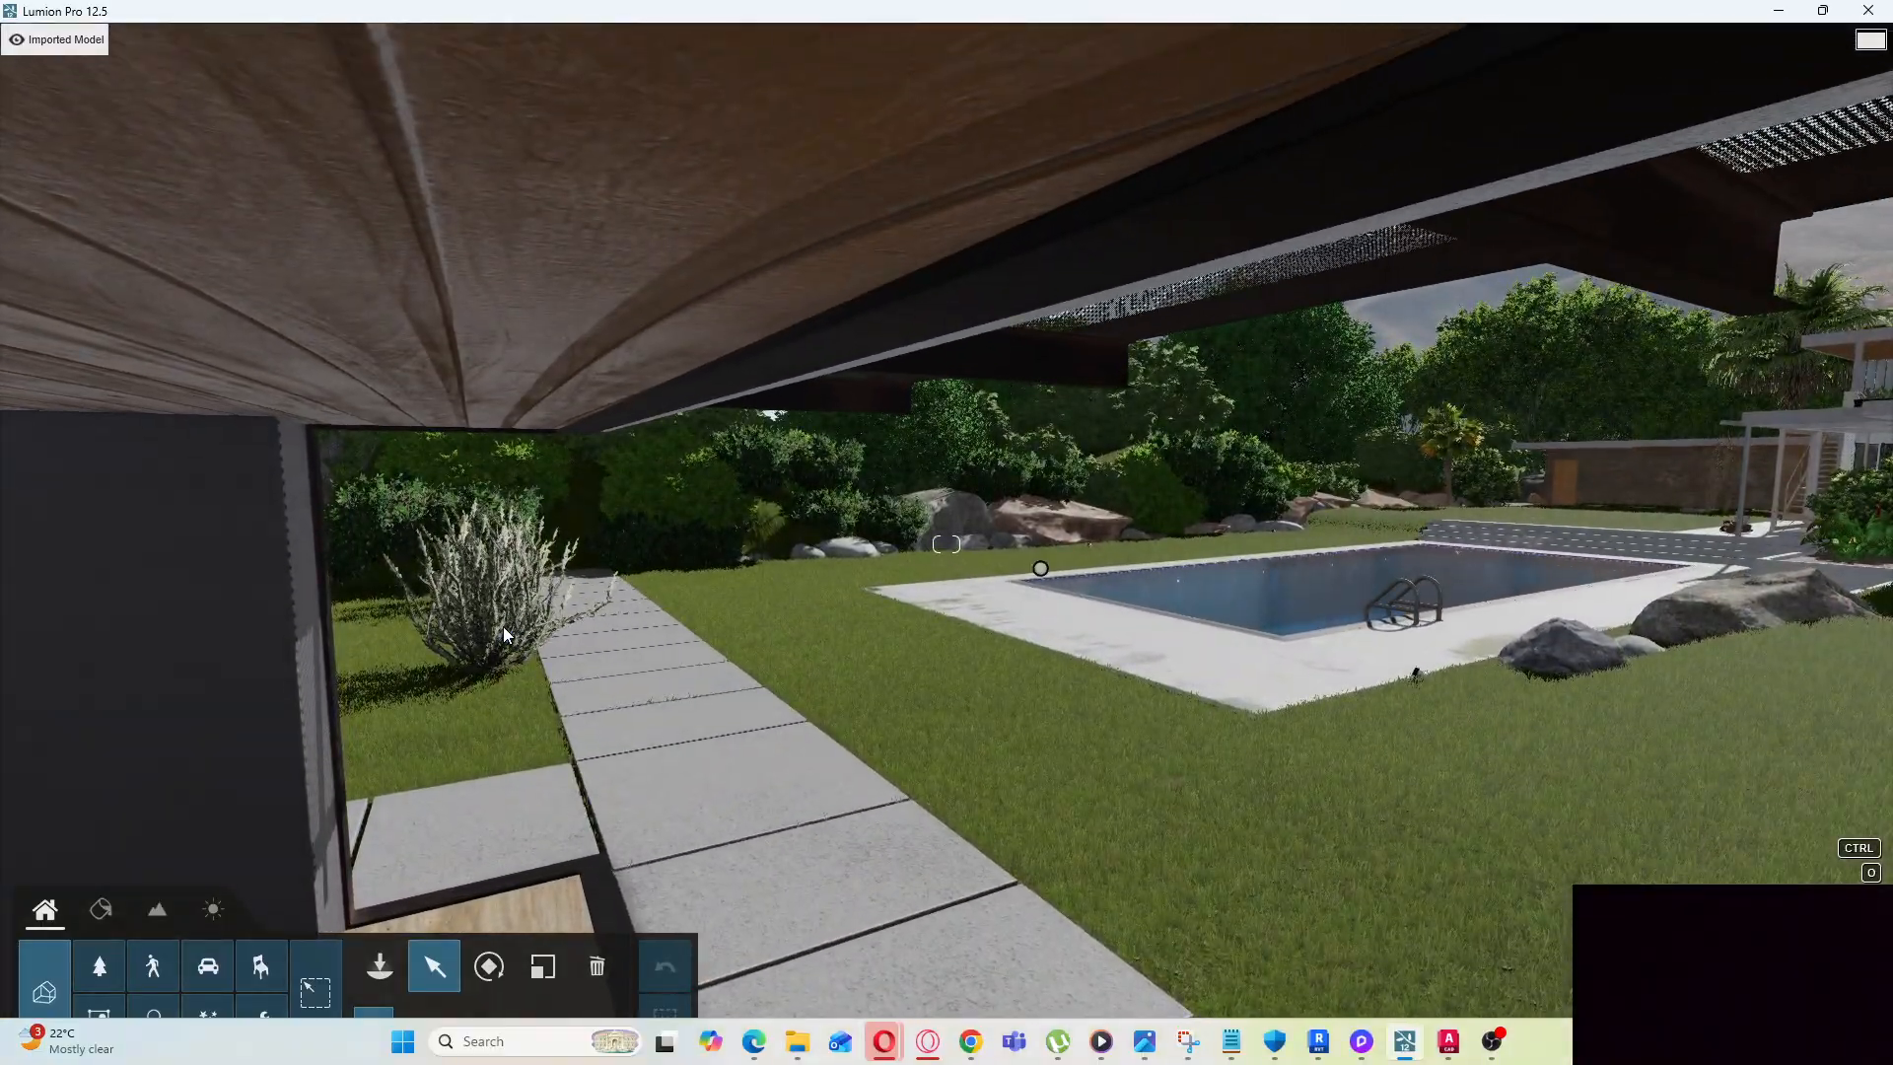
{"action": "key", "text": "e"}
{"action": "key", "text": "w"}
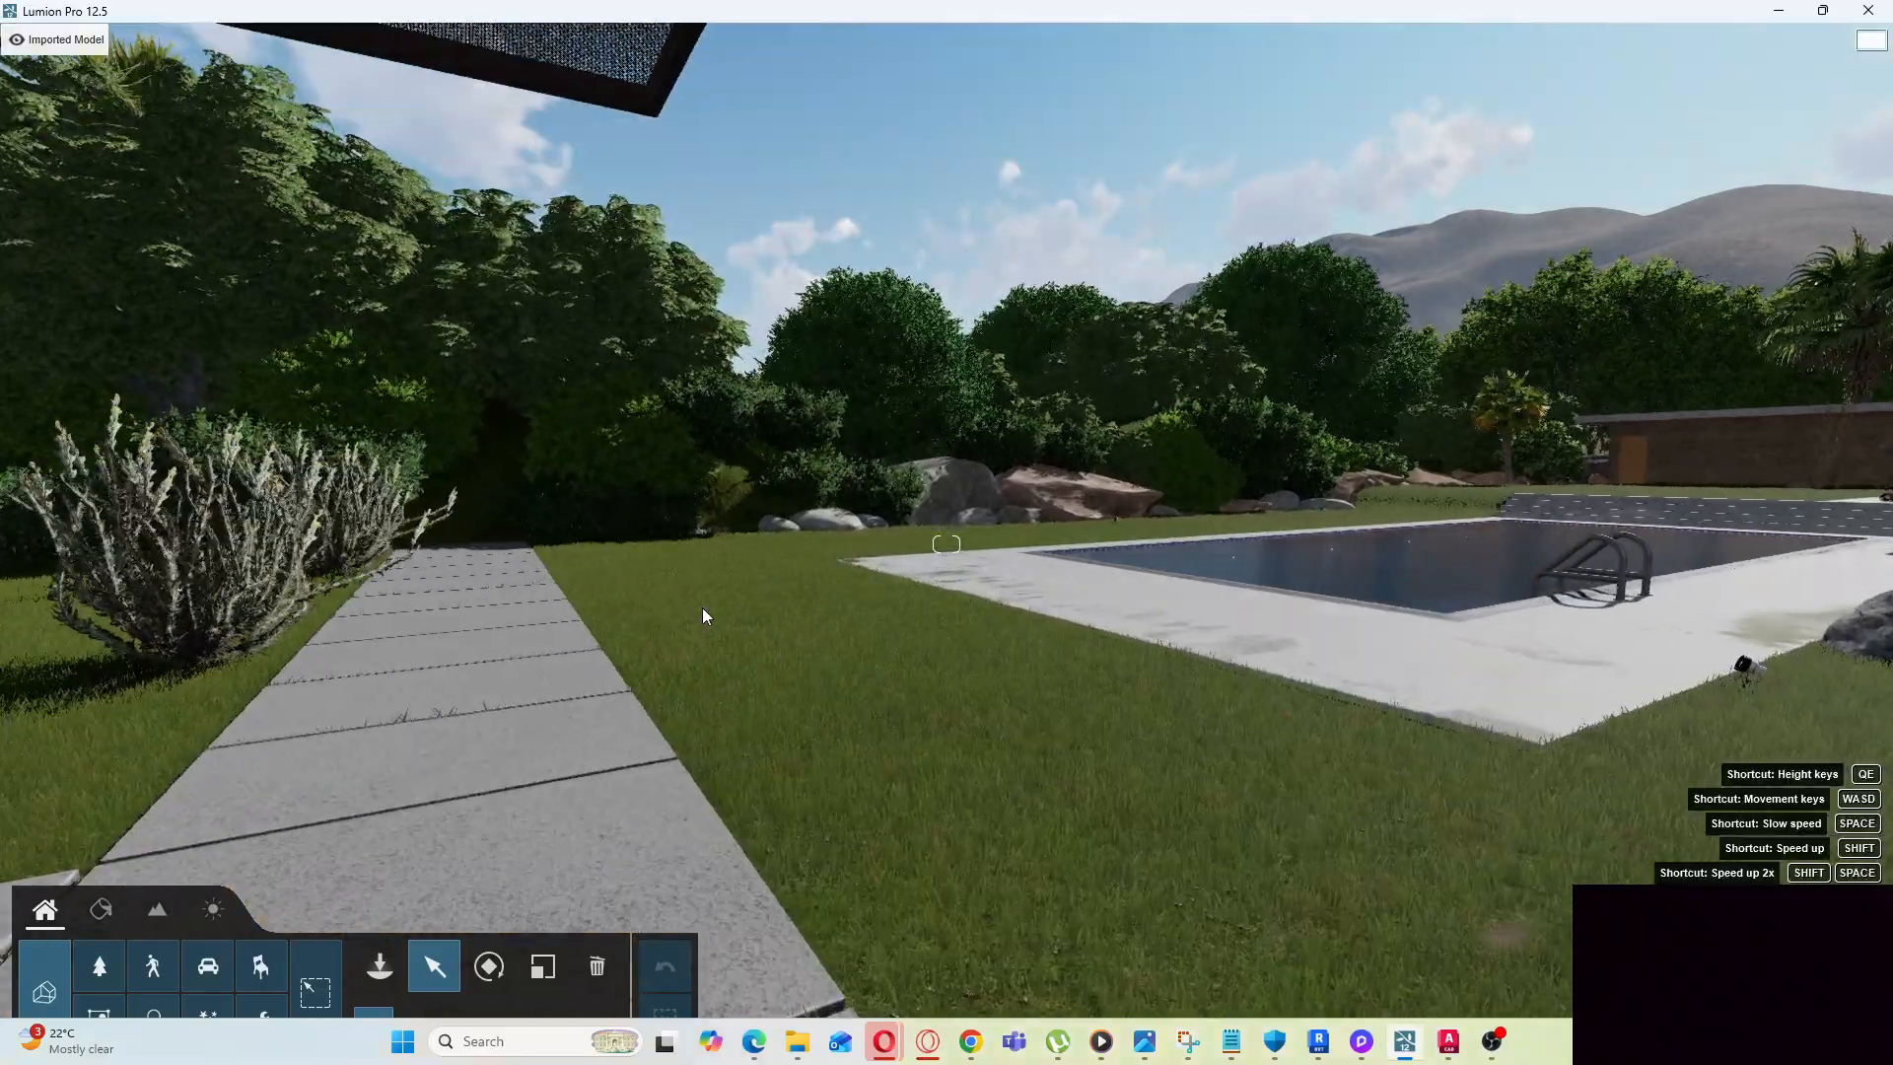
Face the main house from the lawn and shift the camera sideways to look lengthwise down the pool
{"action": "right_click_drag", "start_coordinate": [701, 607], "coordinate": [1443, 479]}
{"action": "right_click_drag", "start_coordinate": [708, 576], "coordinate": [702, 613]}
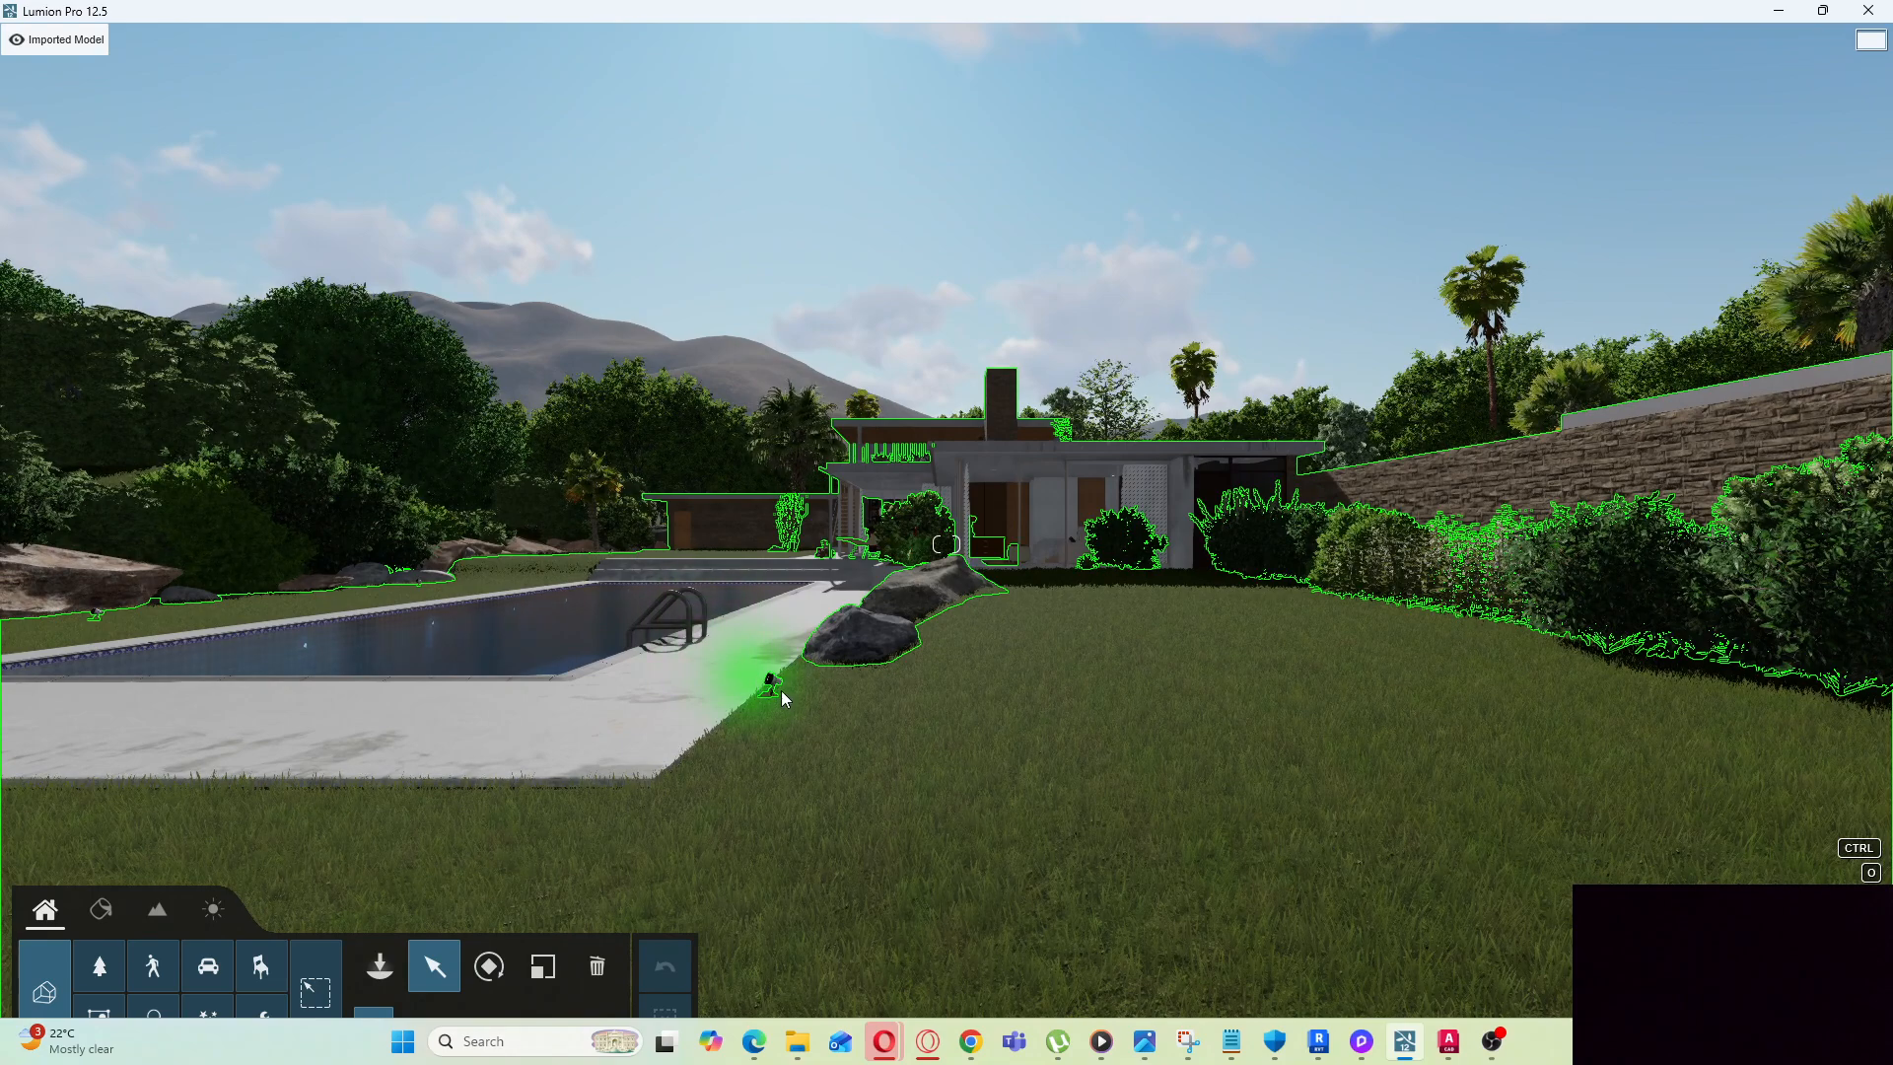
{"action": "key", "text": "w"}
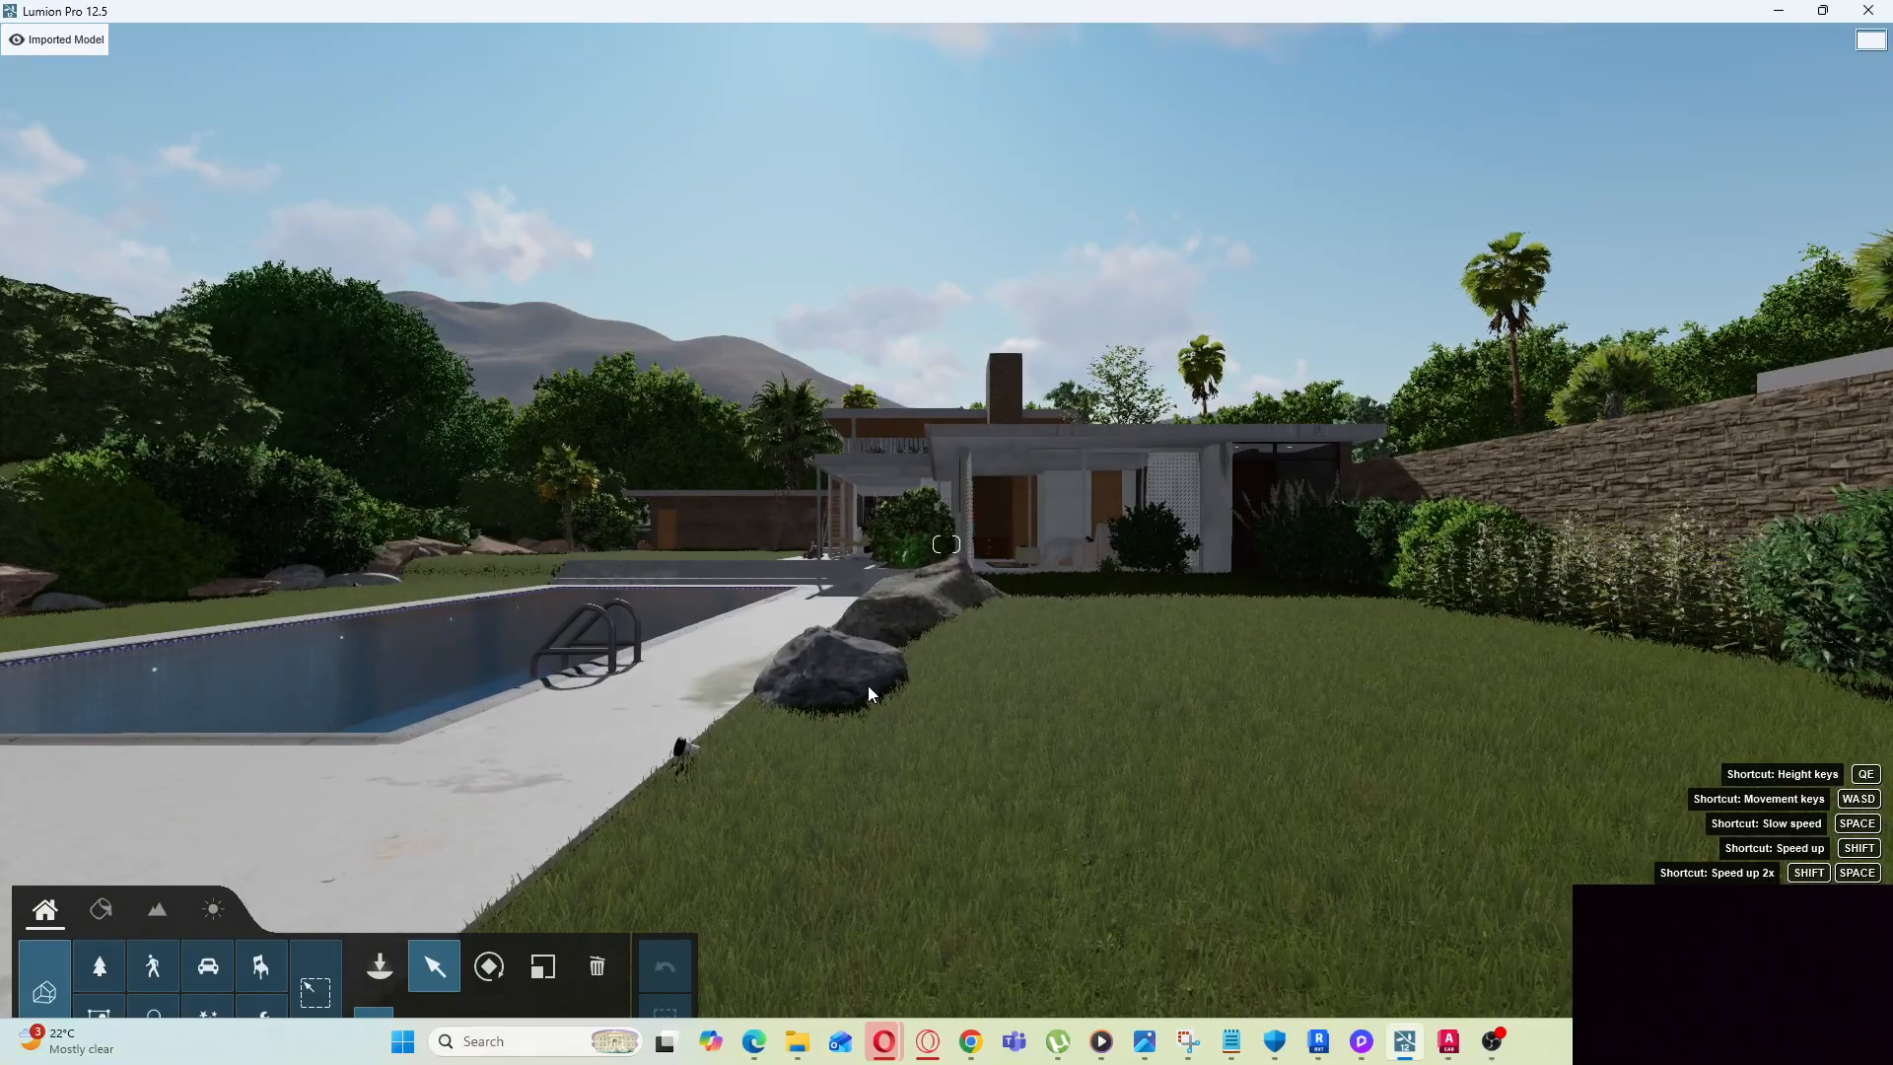
{"action": "key", "text": "a"}
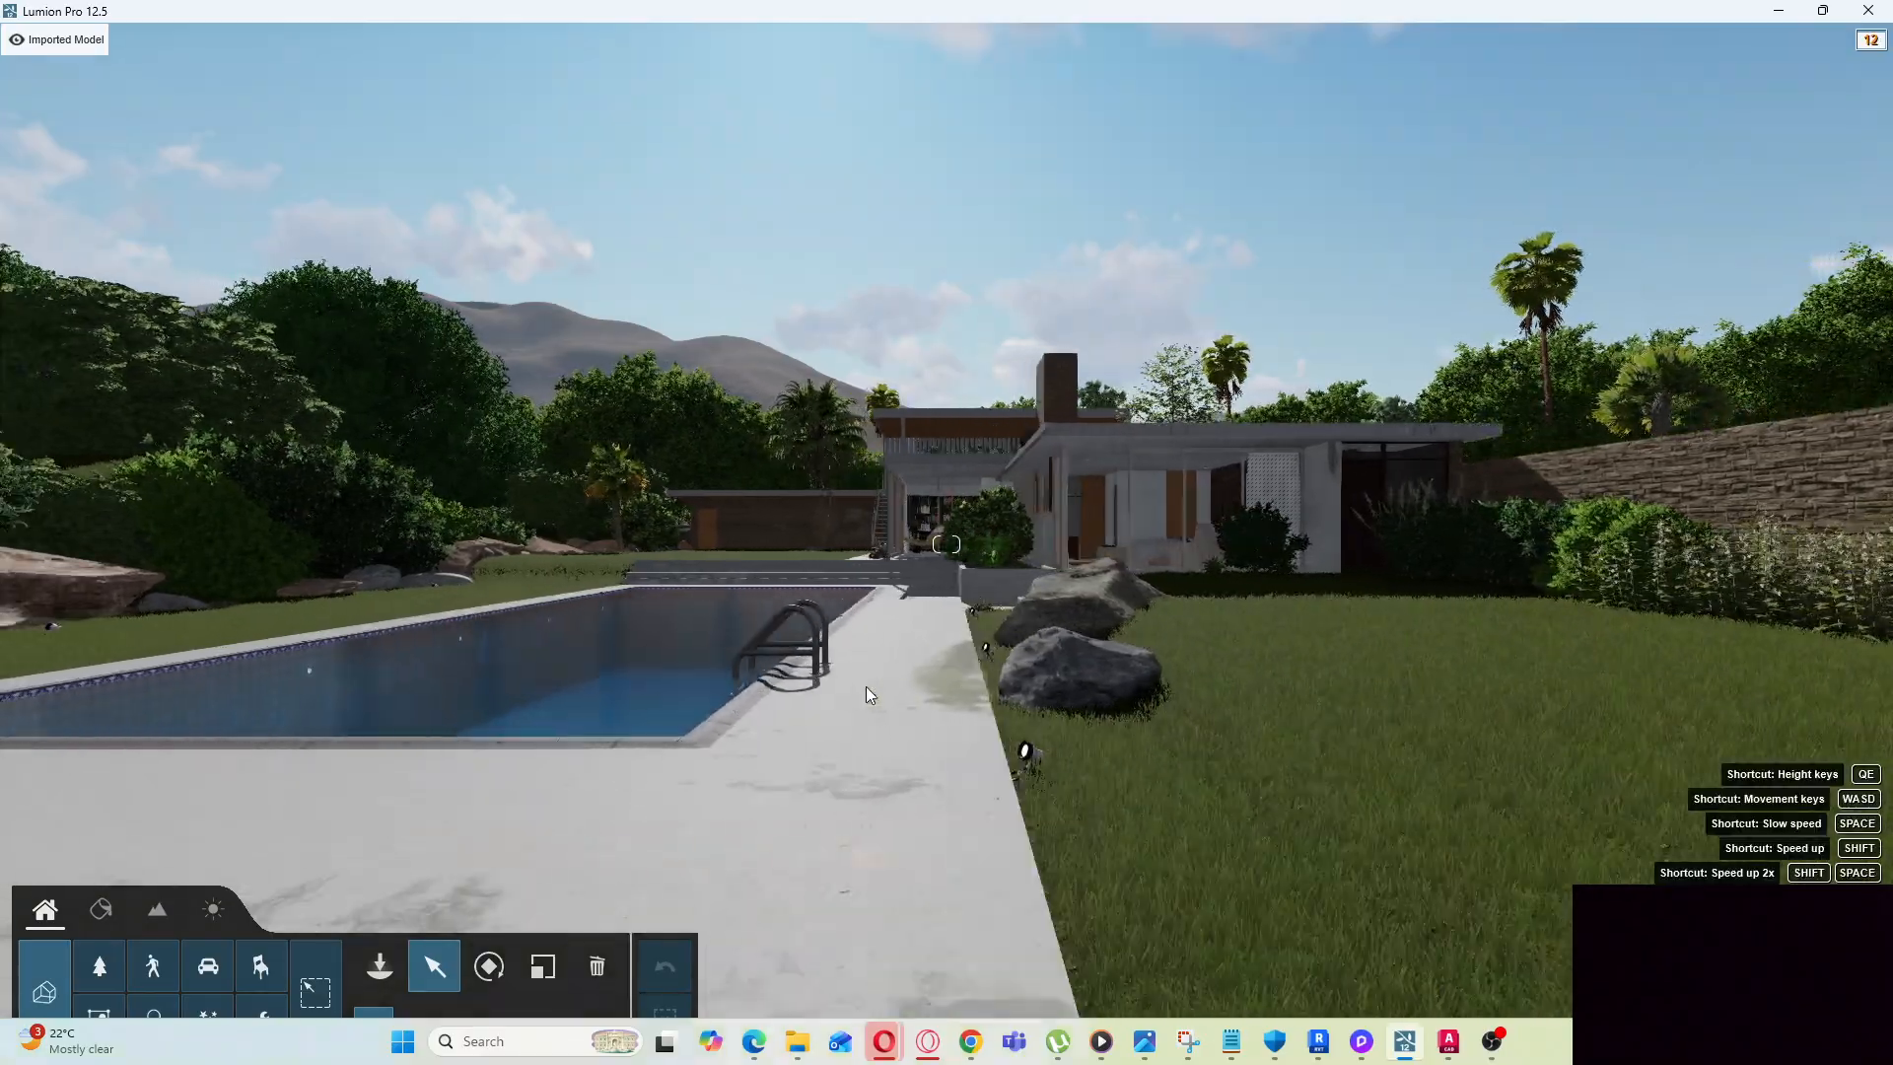
{"action": "key", "text": "a"}
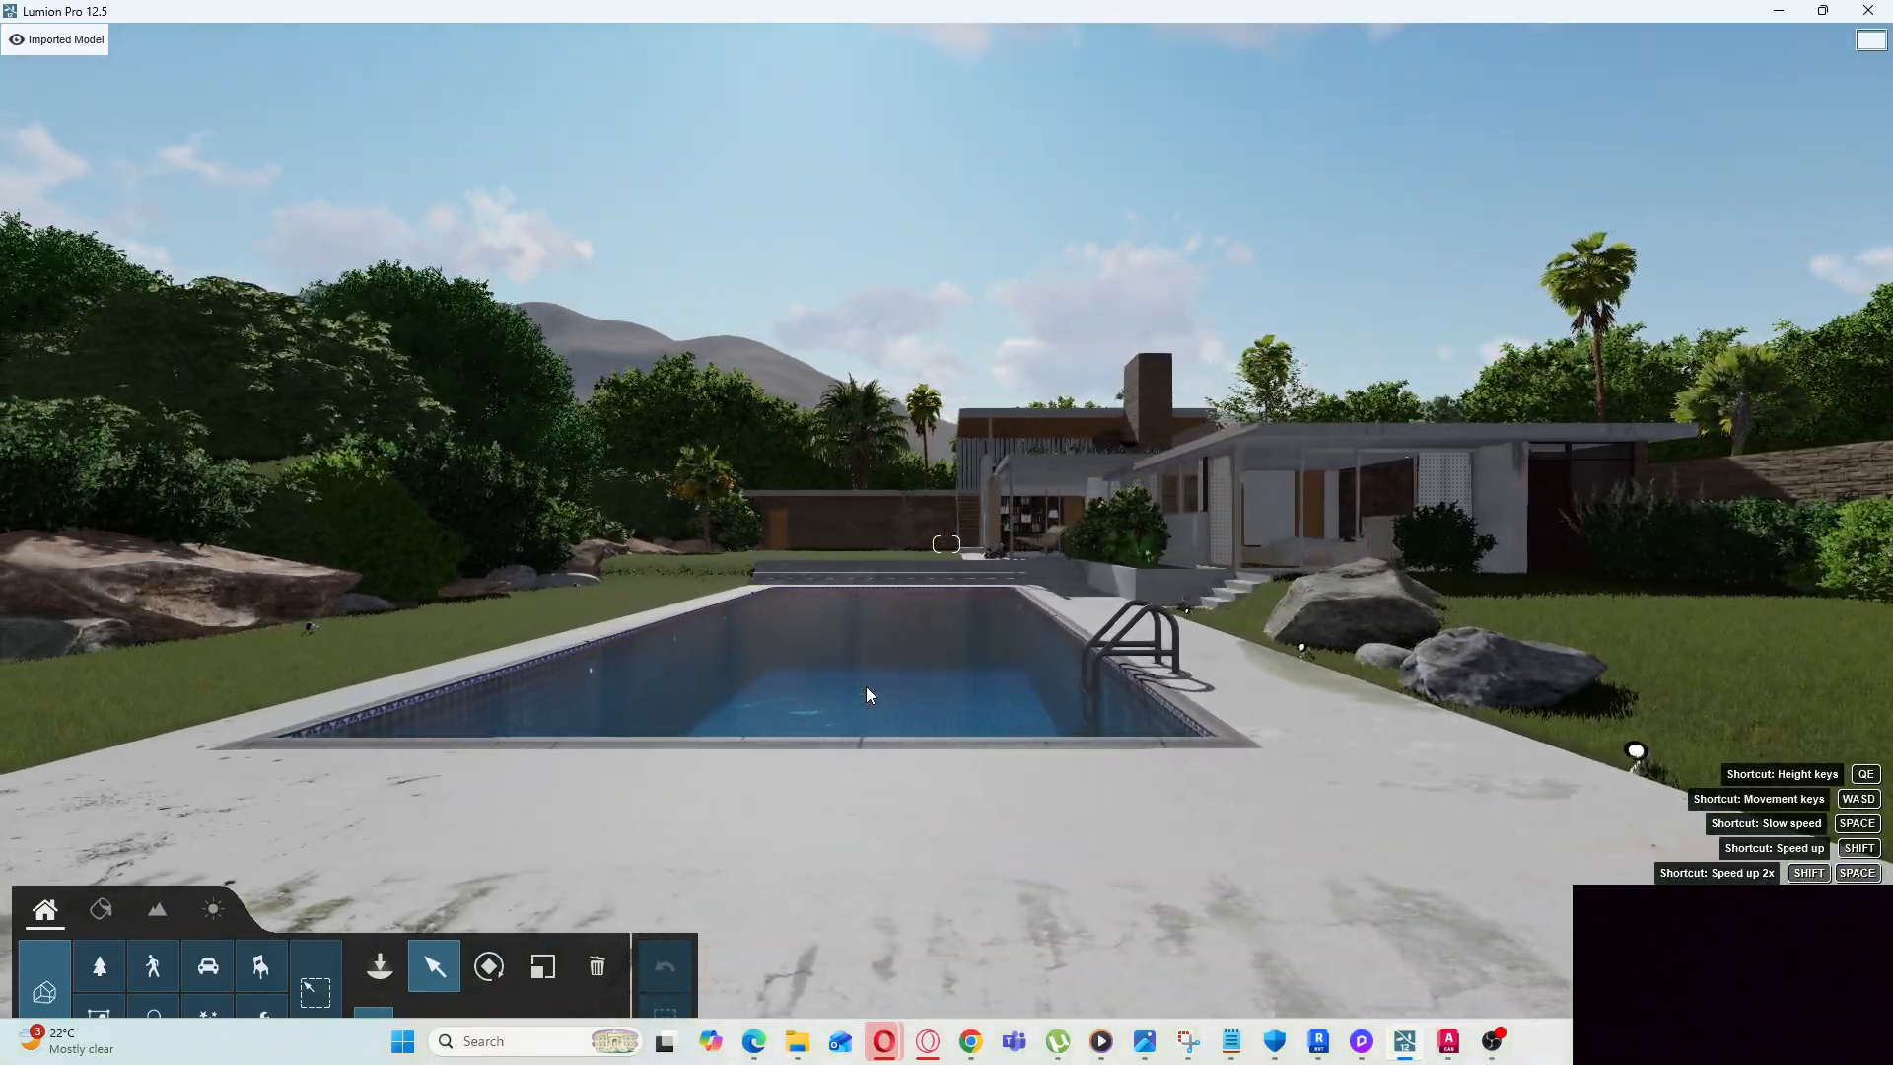
{"action": "key", "text": "ctrl"}
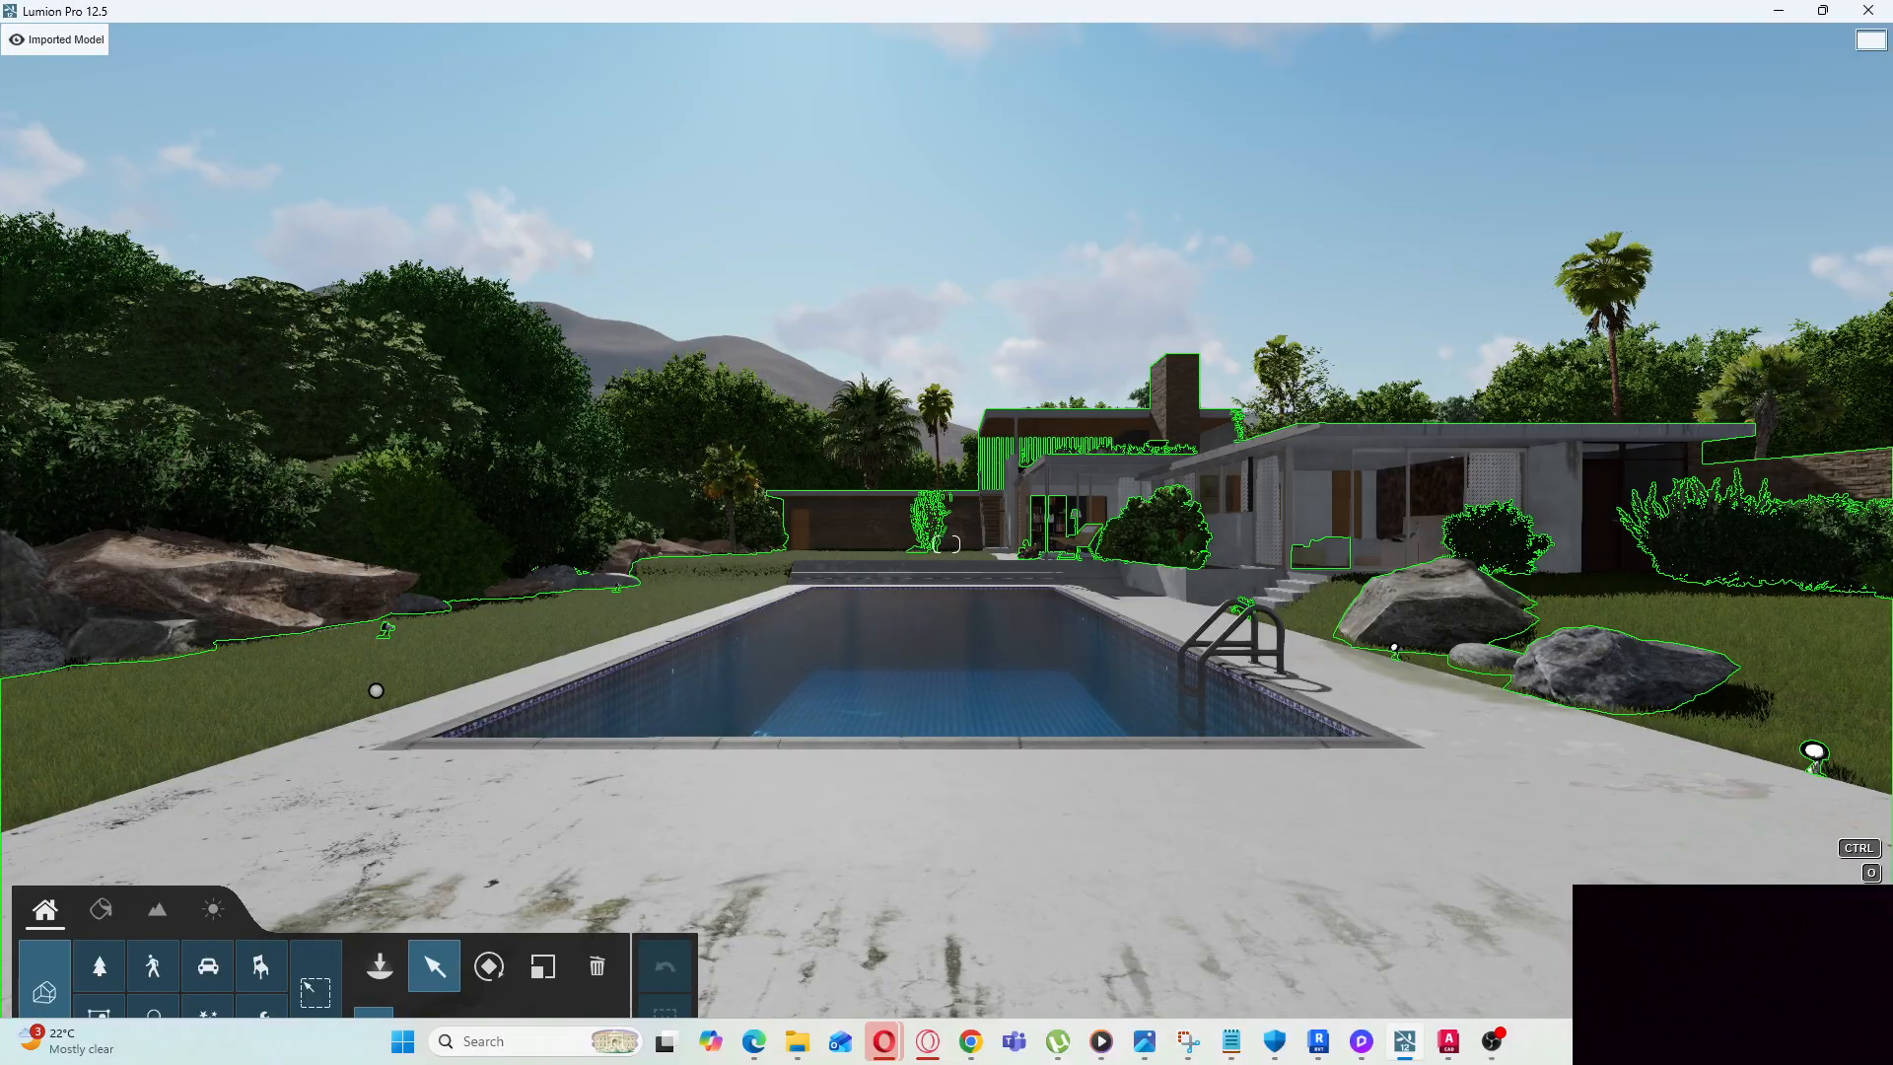
Switch Wi-Fi on and back off in the Windows quick settings, and return to the Lumion scene
{"action": "key", "text": "super+a"}
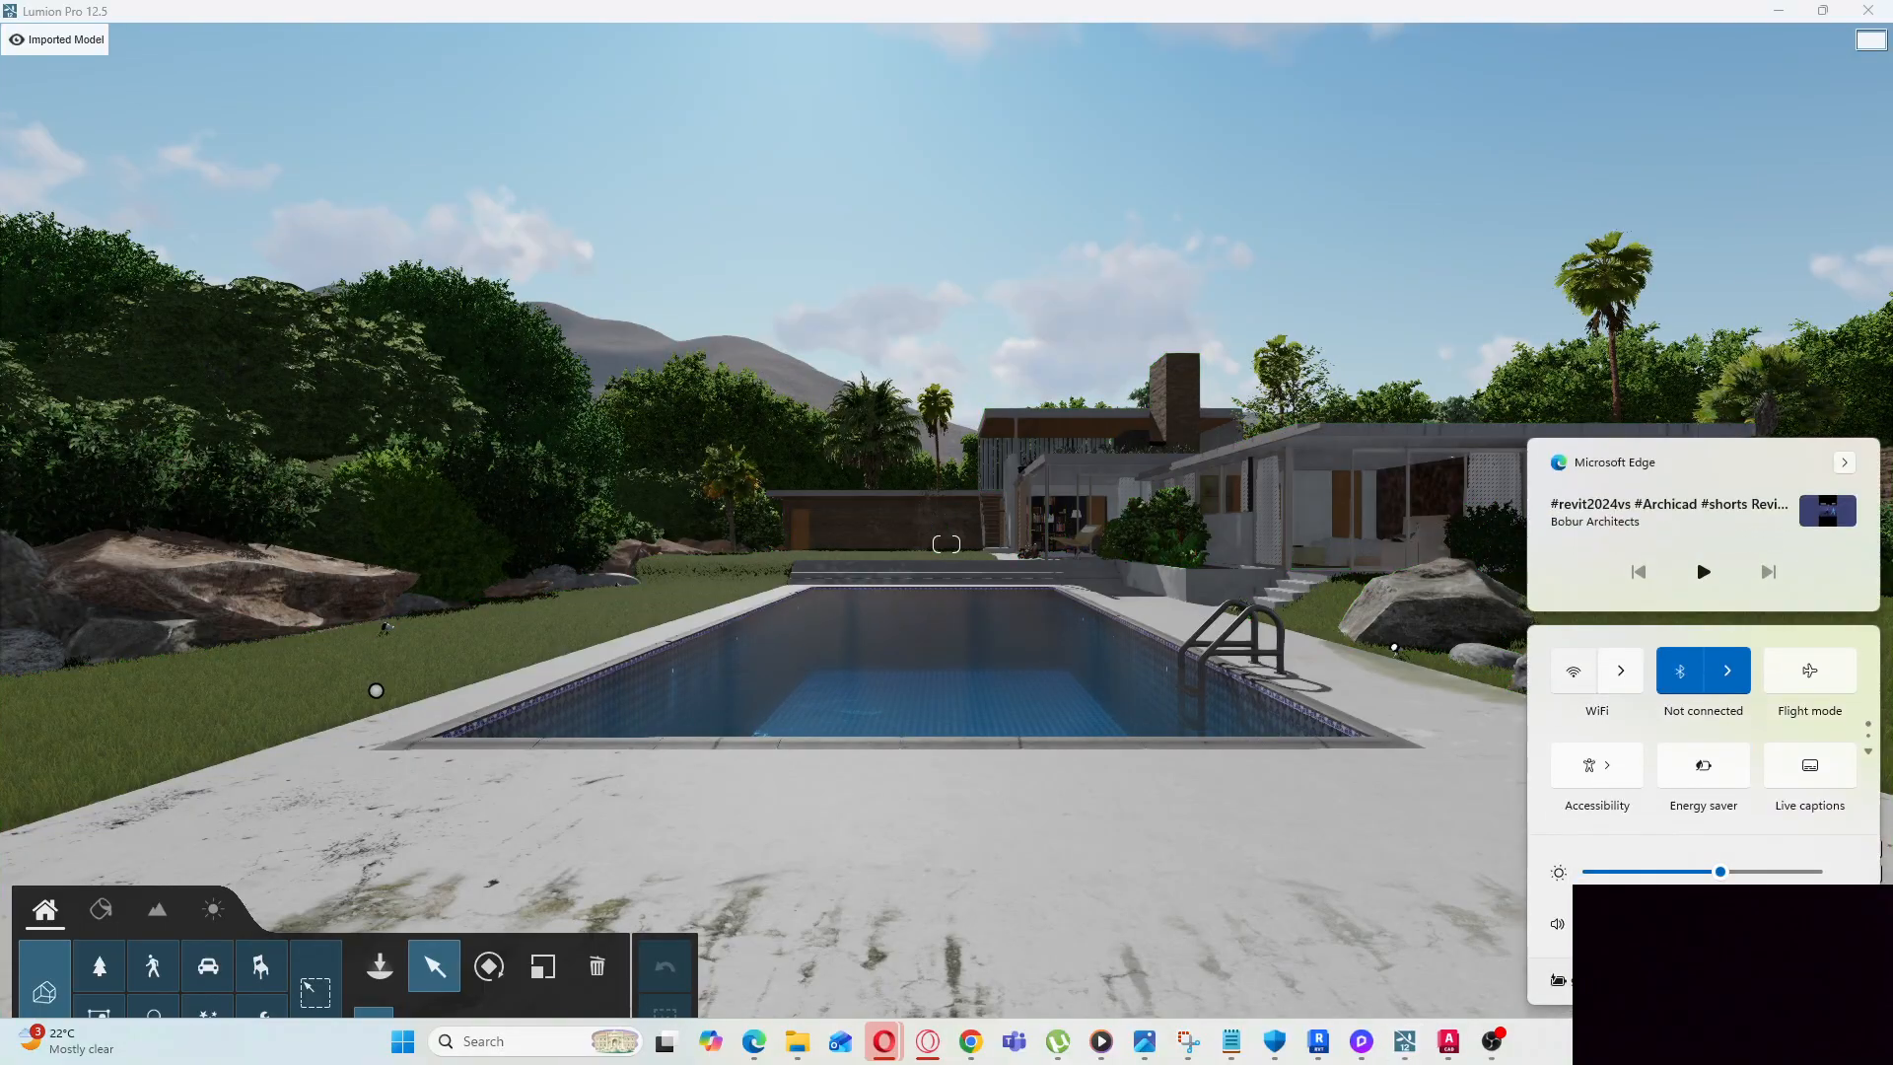
{"action": "left_click", "coordinate": [1577, 675]}
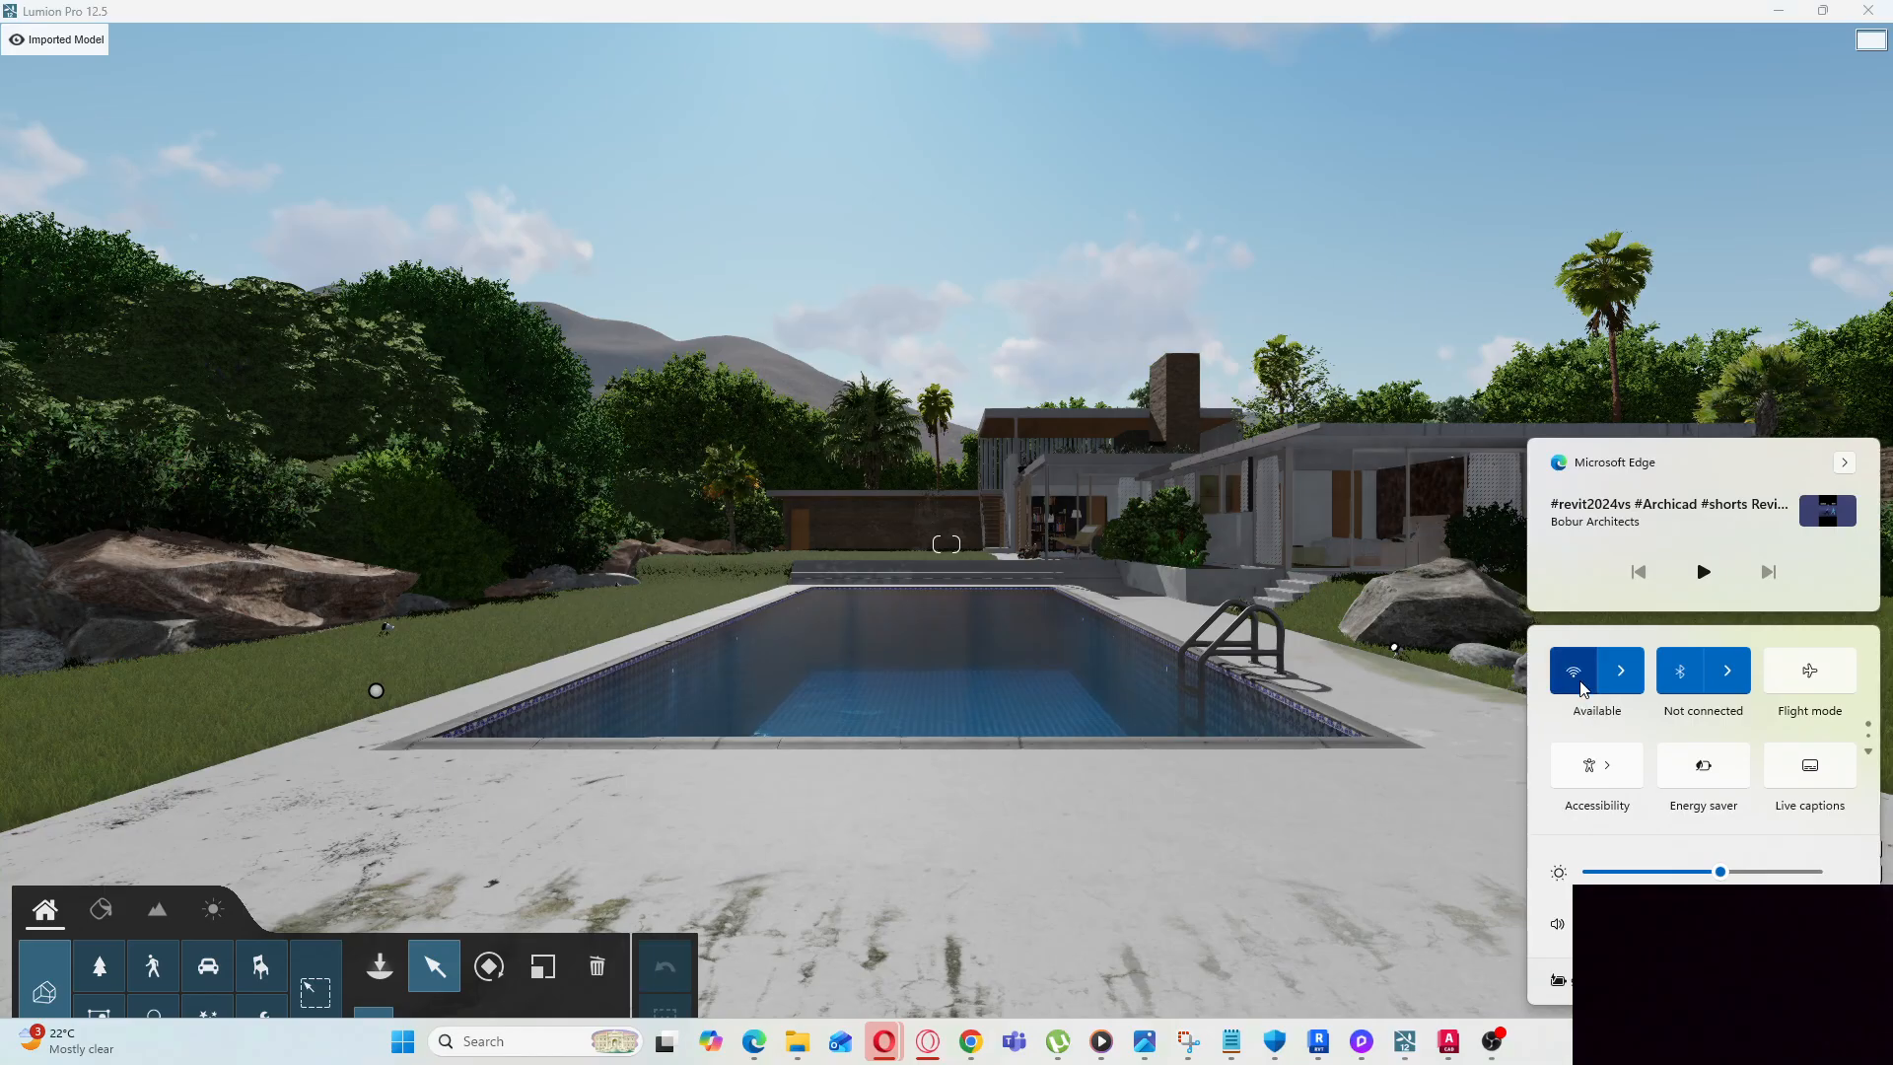
{"action": "left_click", "coordinate": [1577, 675]}
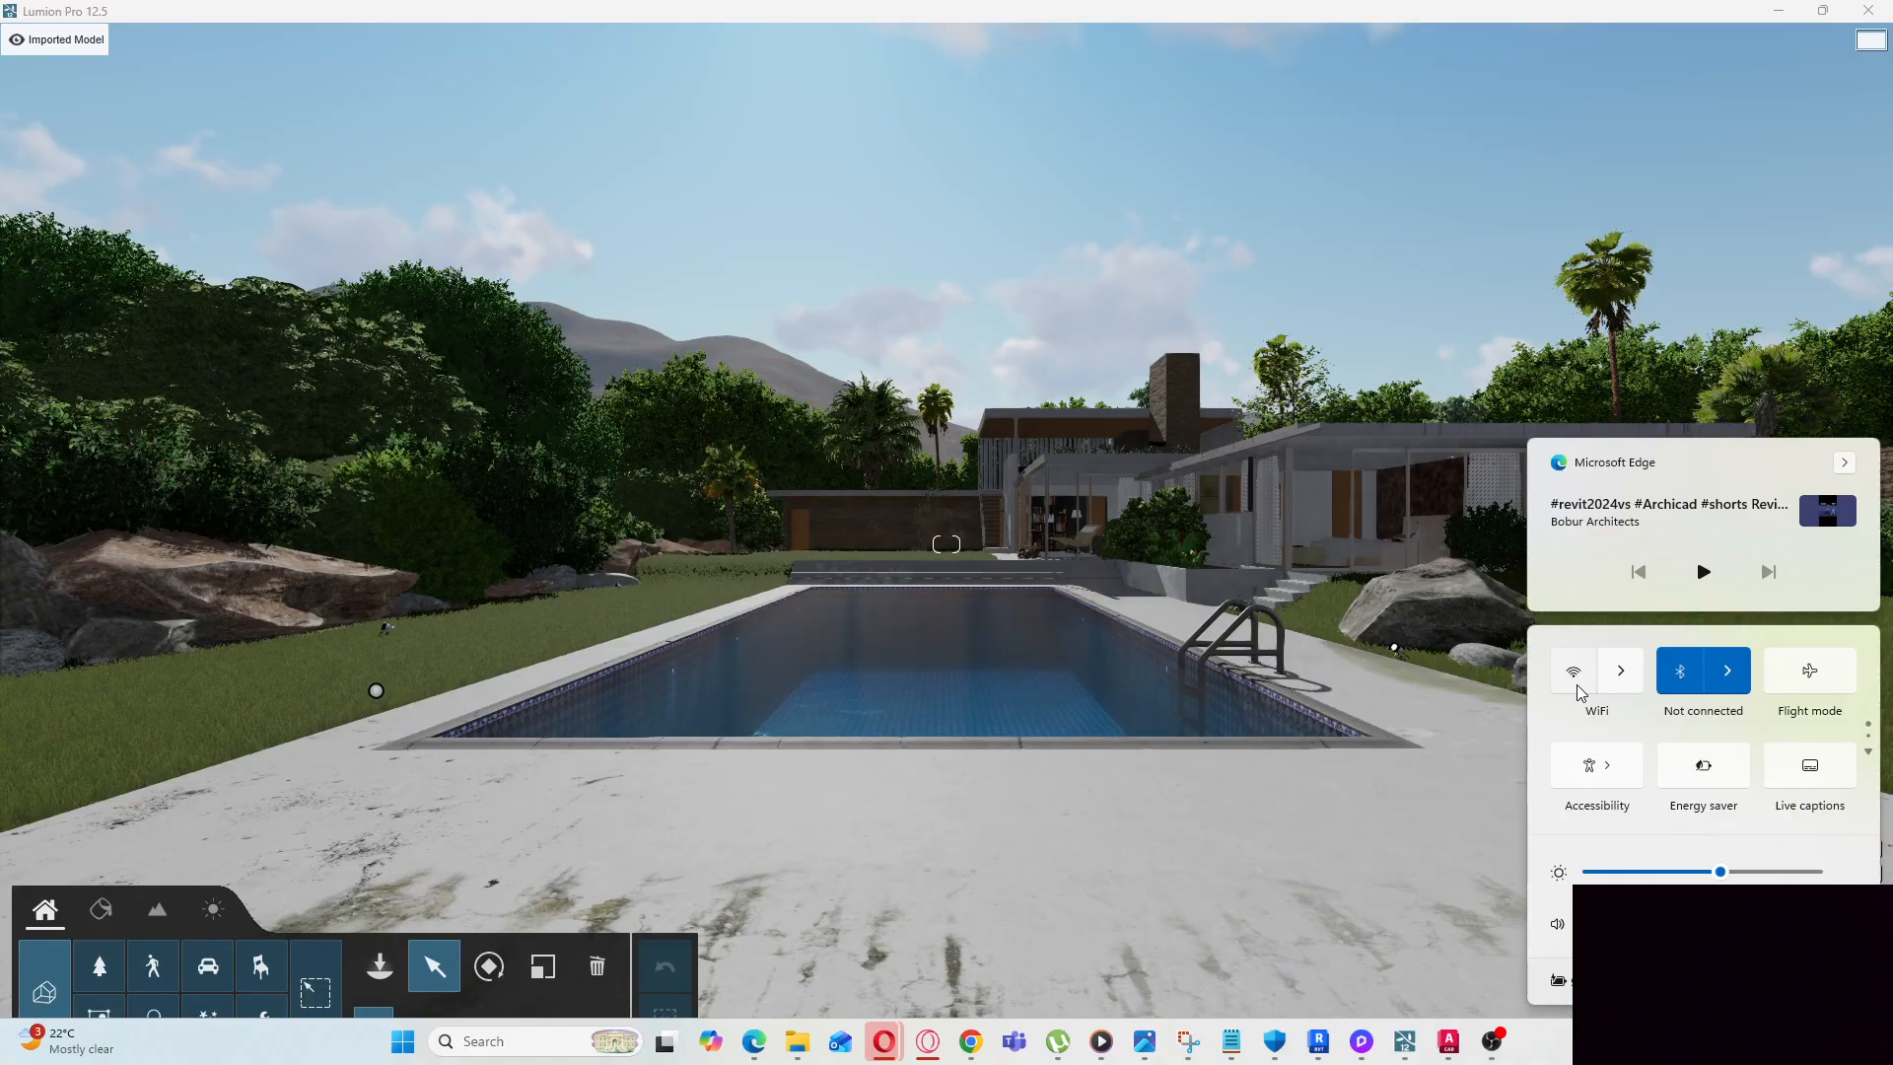
{"action": "left_click", "coordinate": [1382, 1043]}
{"action": "left_click", "coordinate": [1382, 1043]}
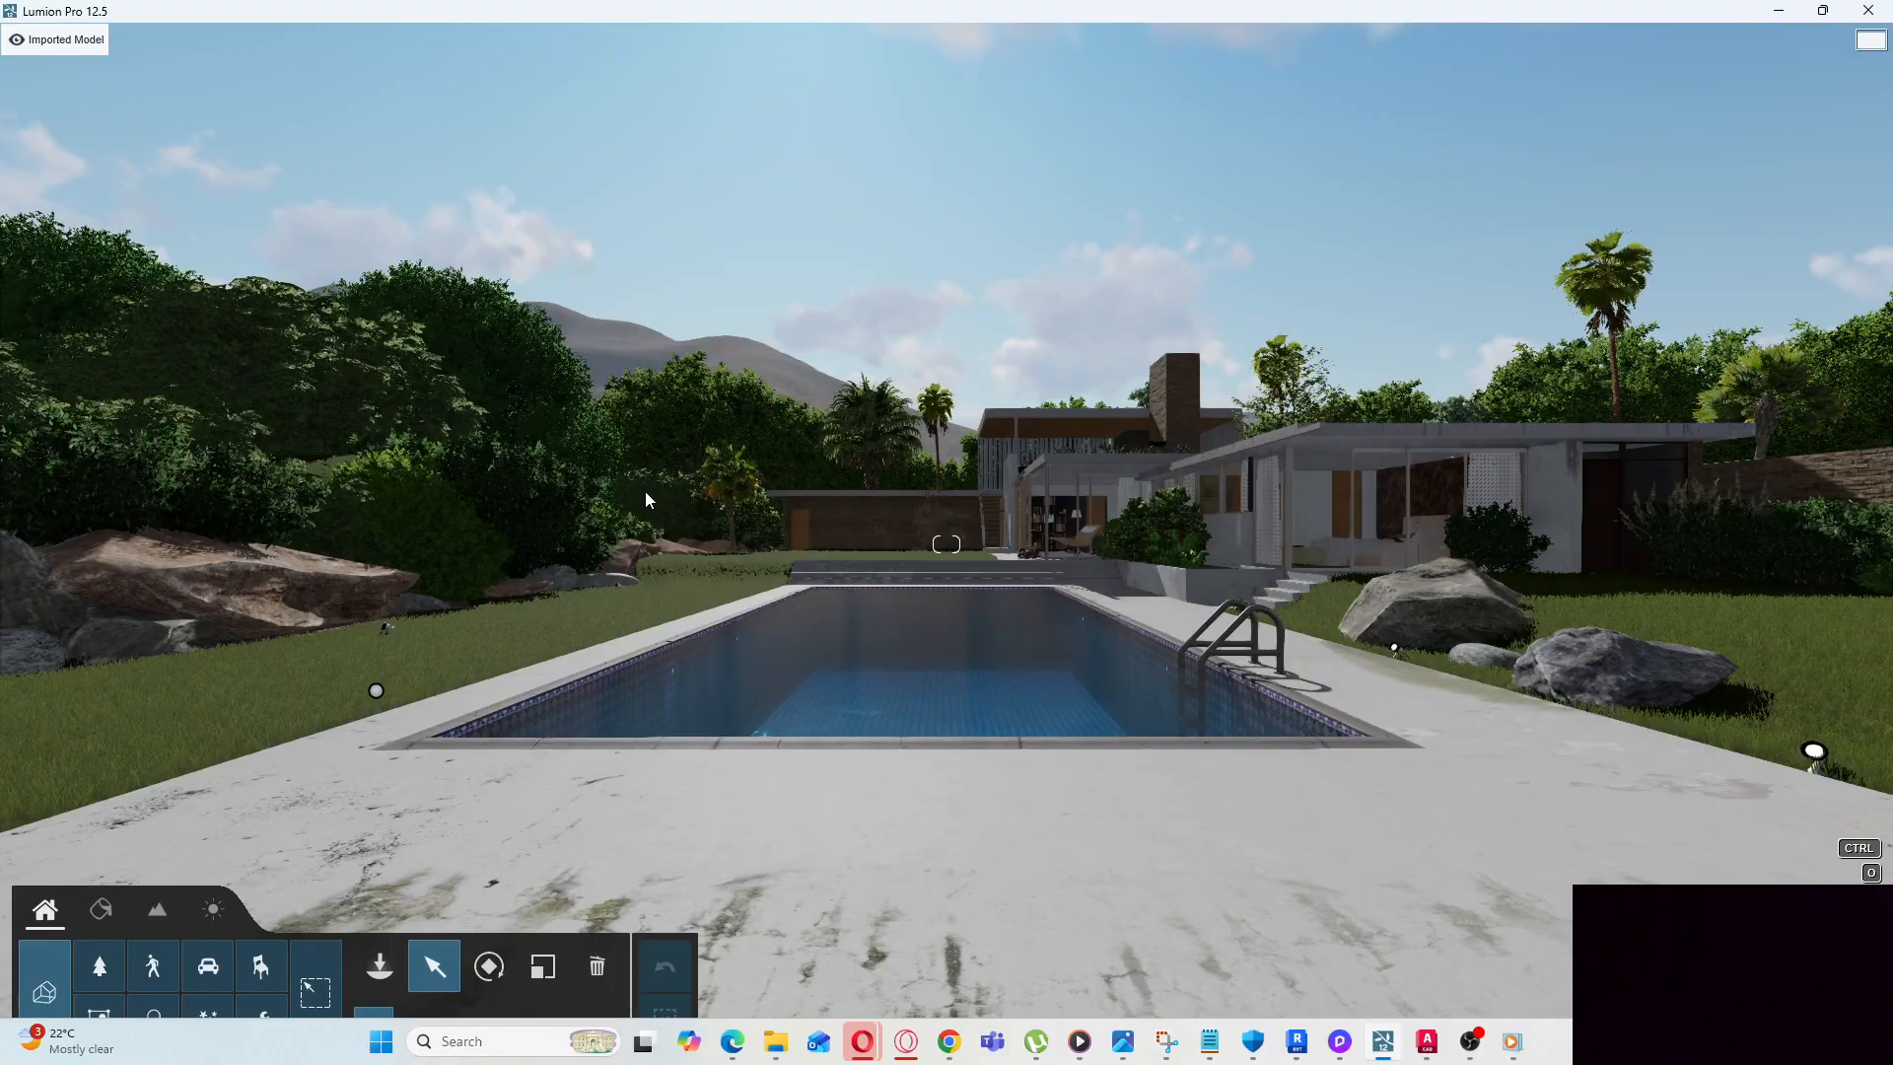
Advance over the pool and raise the camera high above the main house to survey its roofs and the mountains
{"action": "key", "text": "w"}
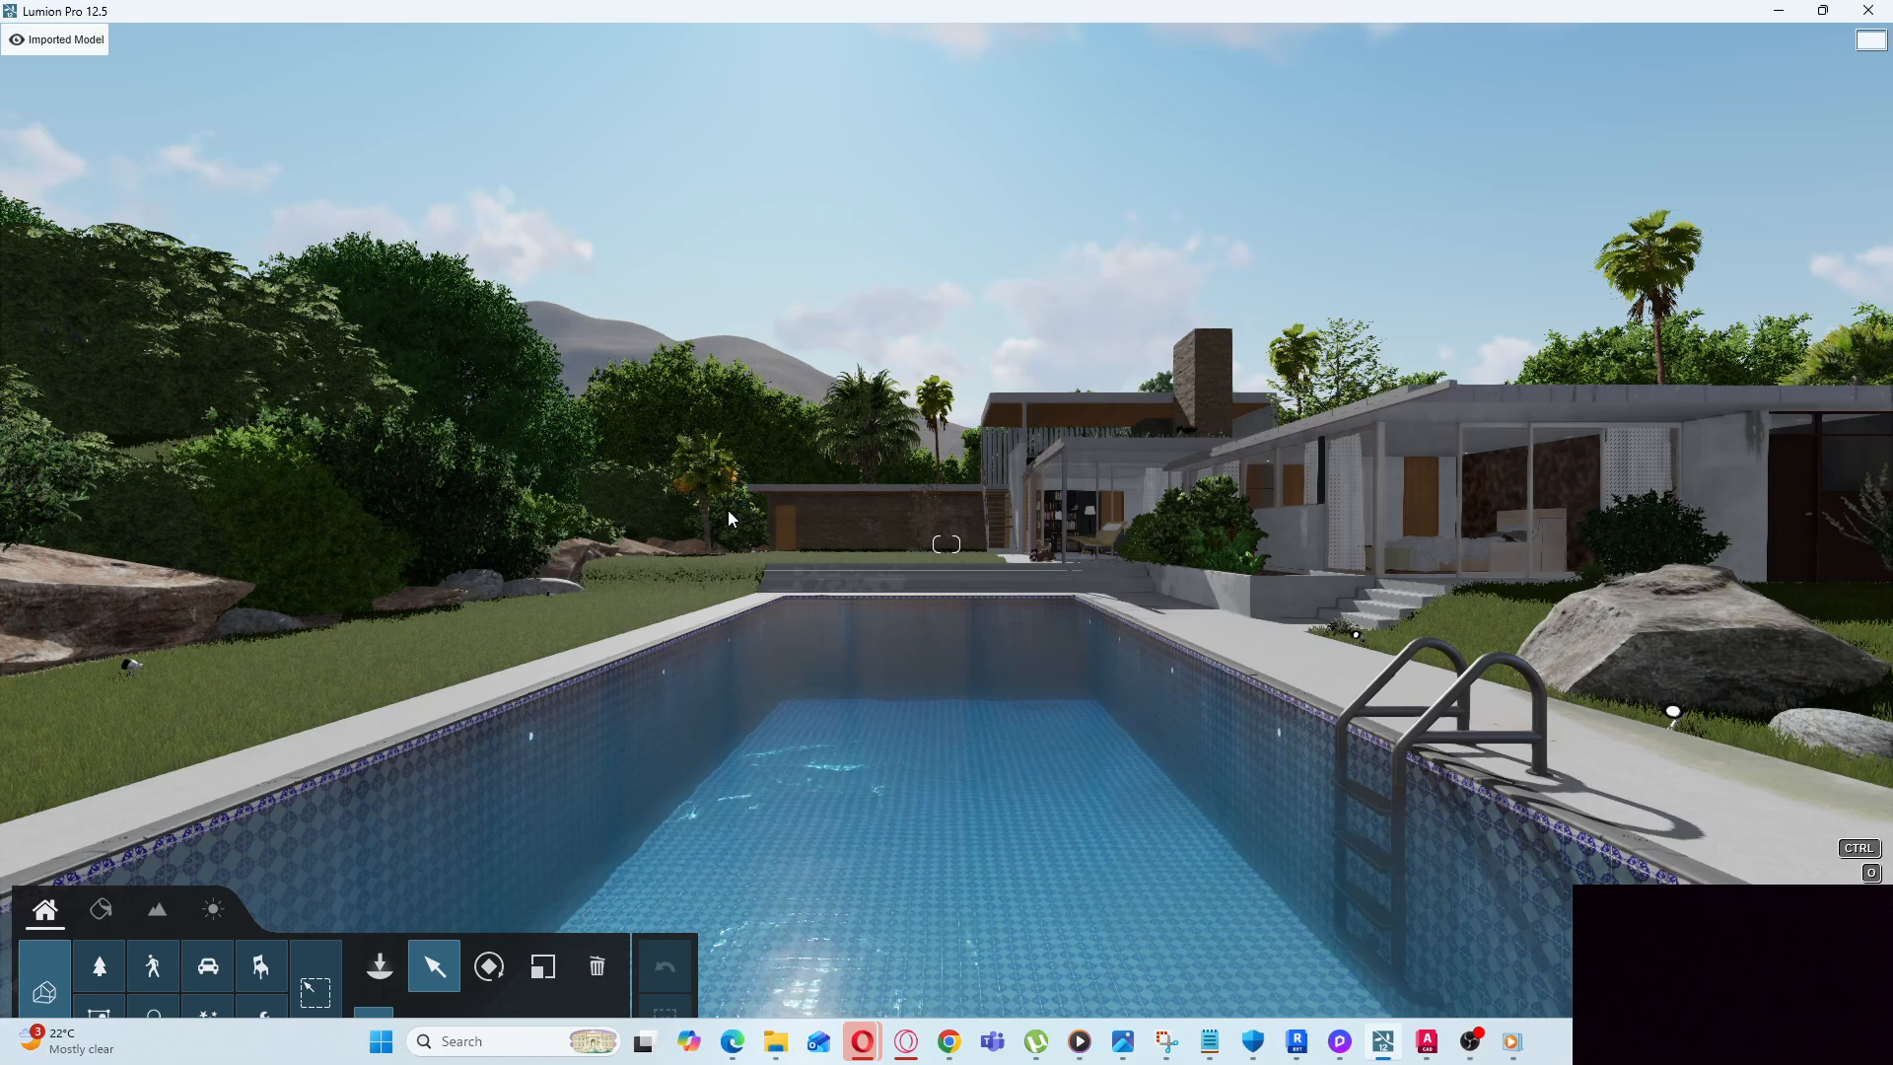
{"action": "key", "text": "q"}
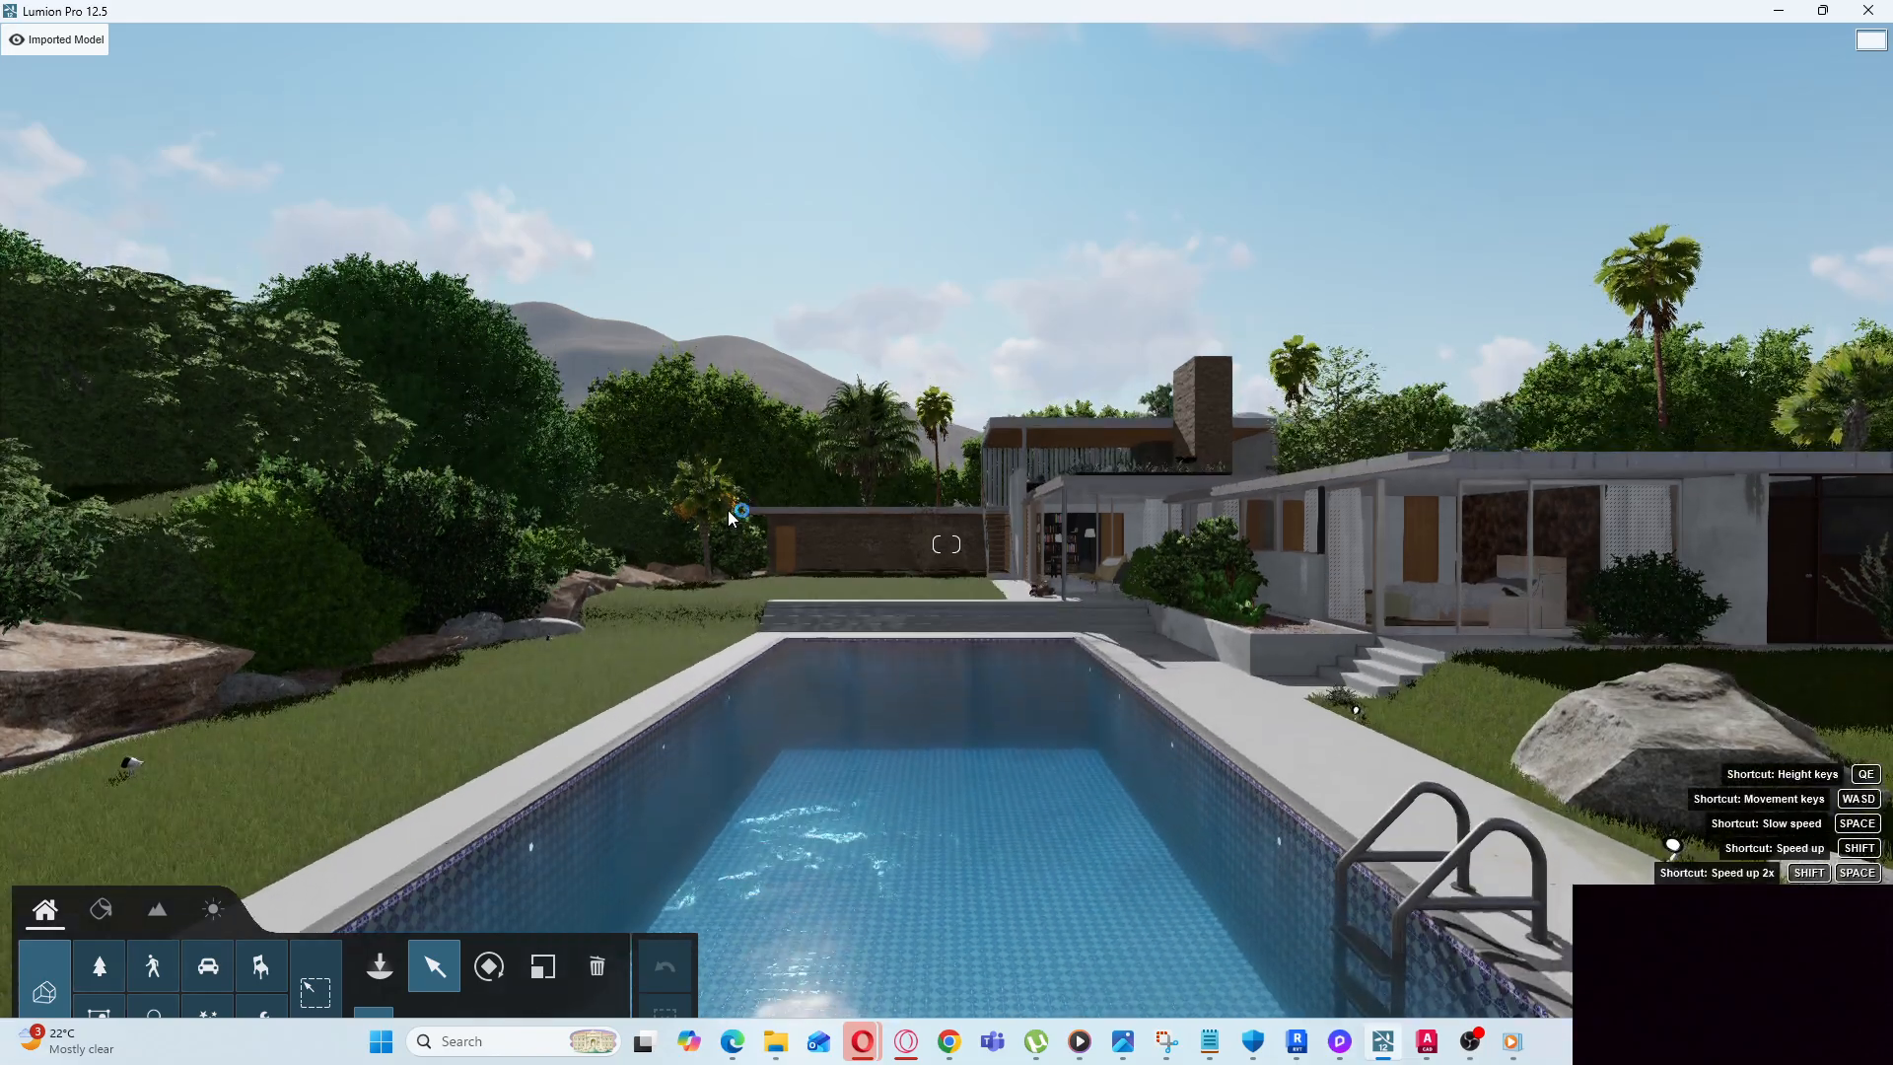
{"action": "key", "text": "q"}
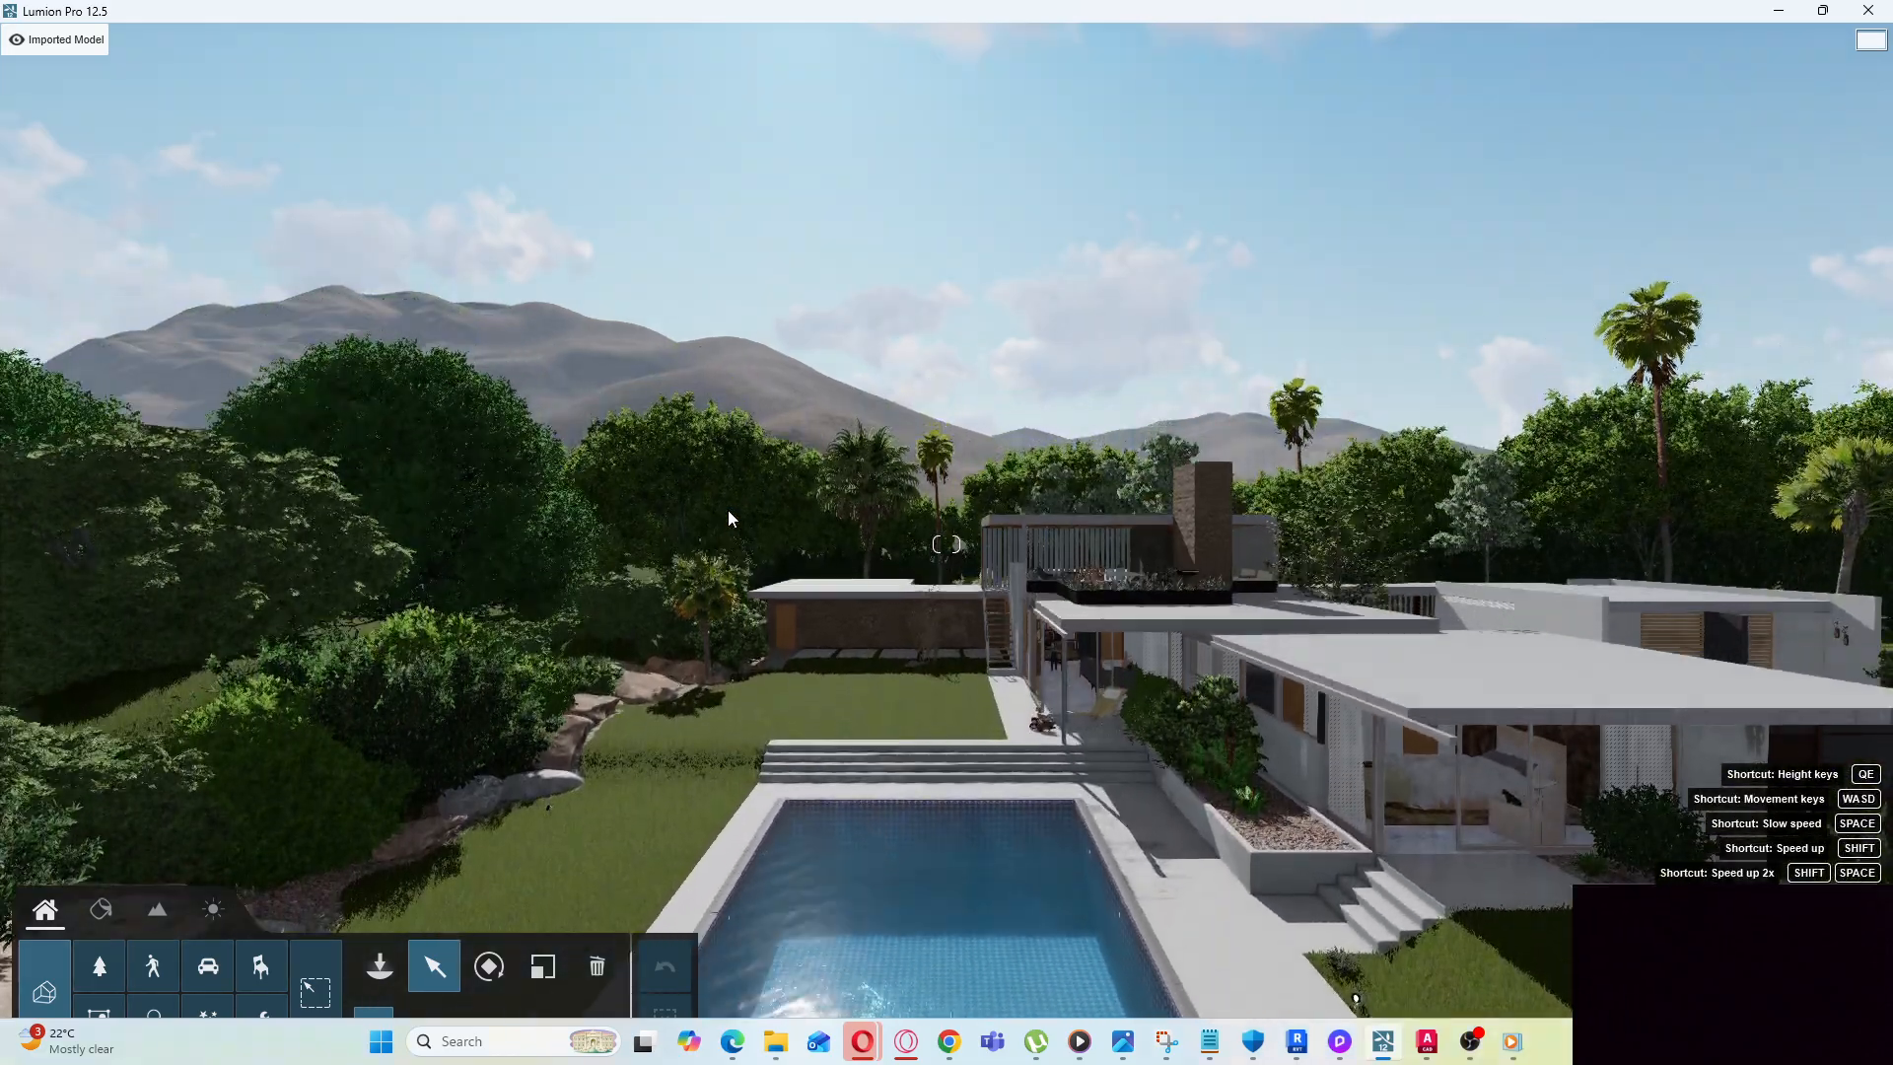
{"action": "key", "text": "q"}
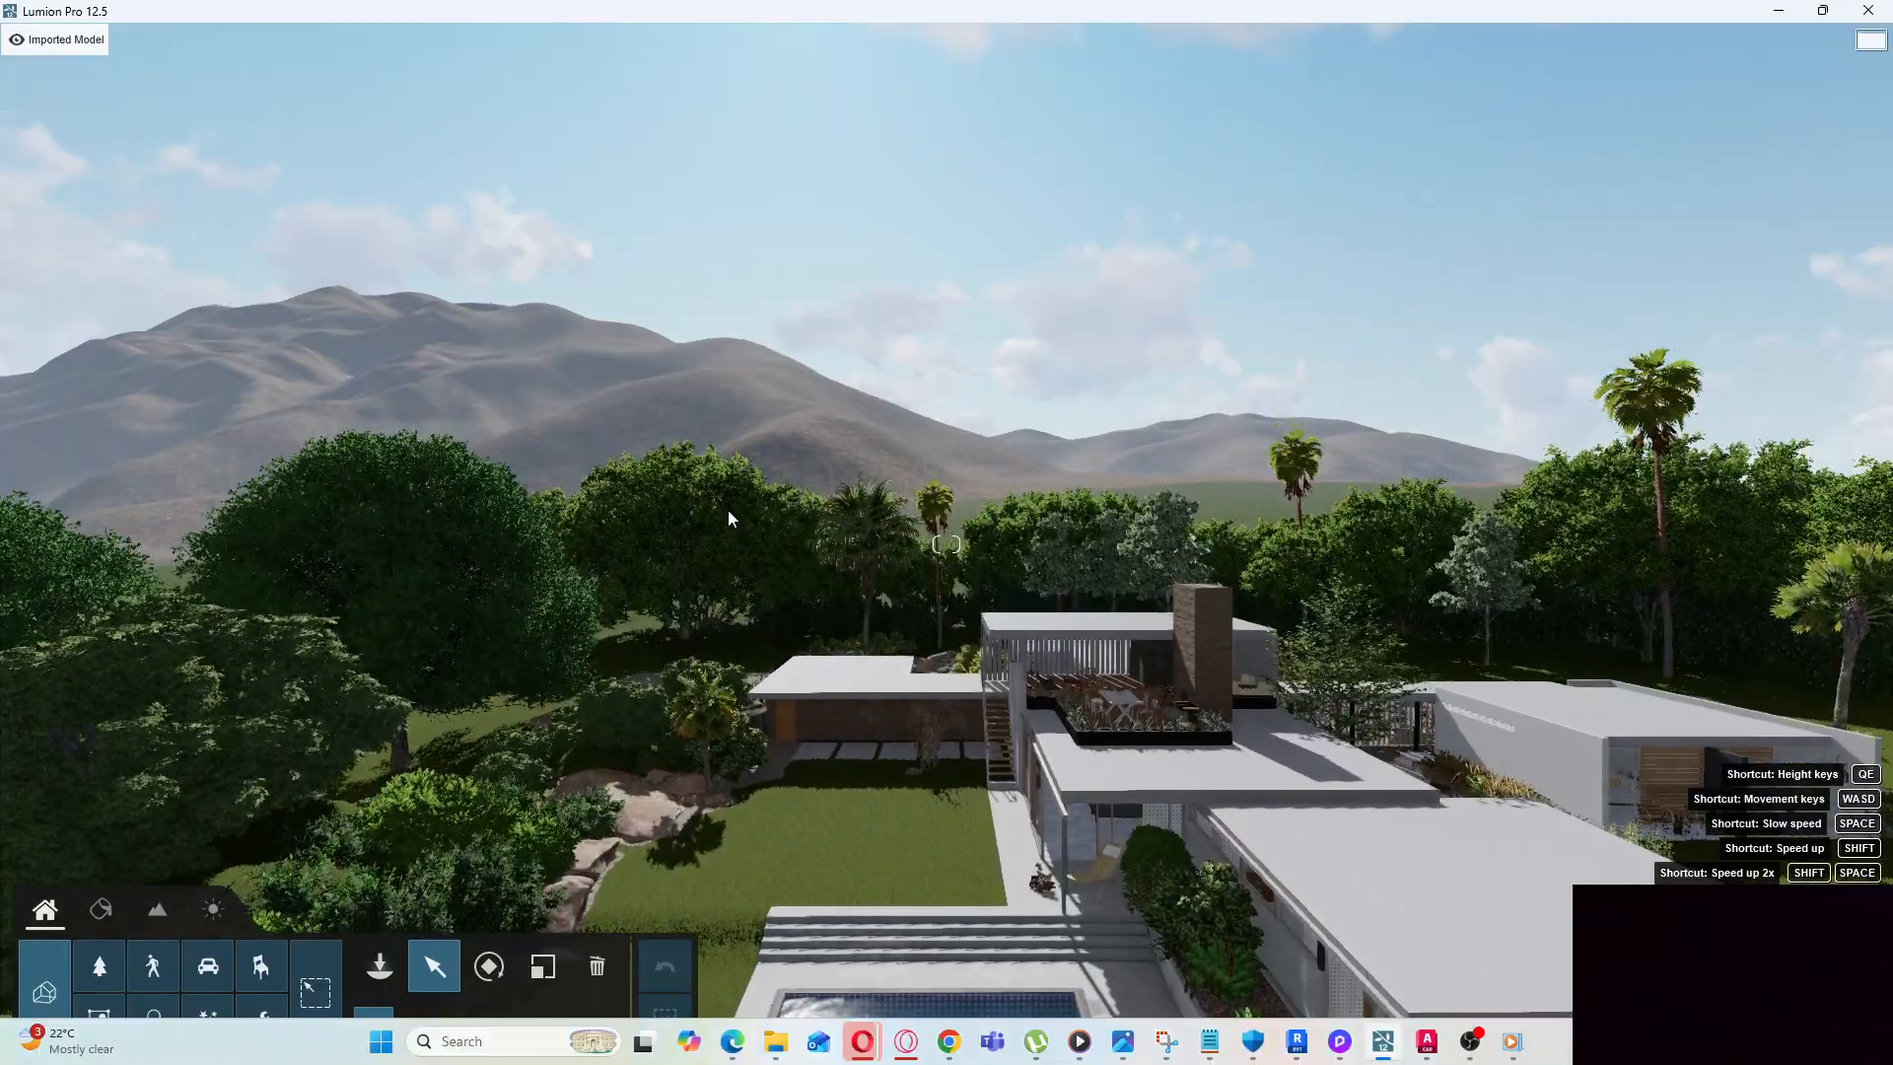
{"action": "key", "text": "q"}
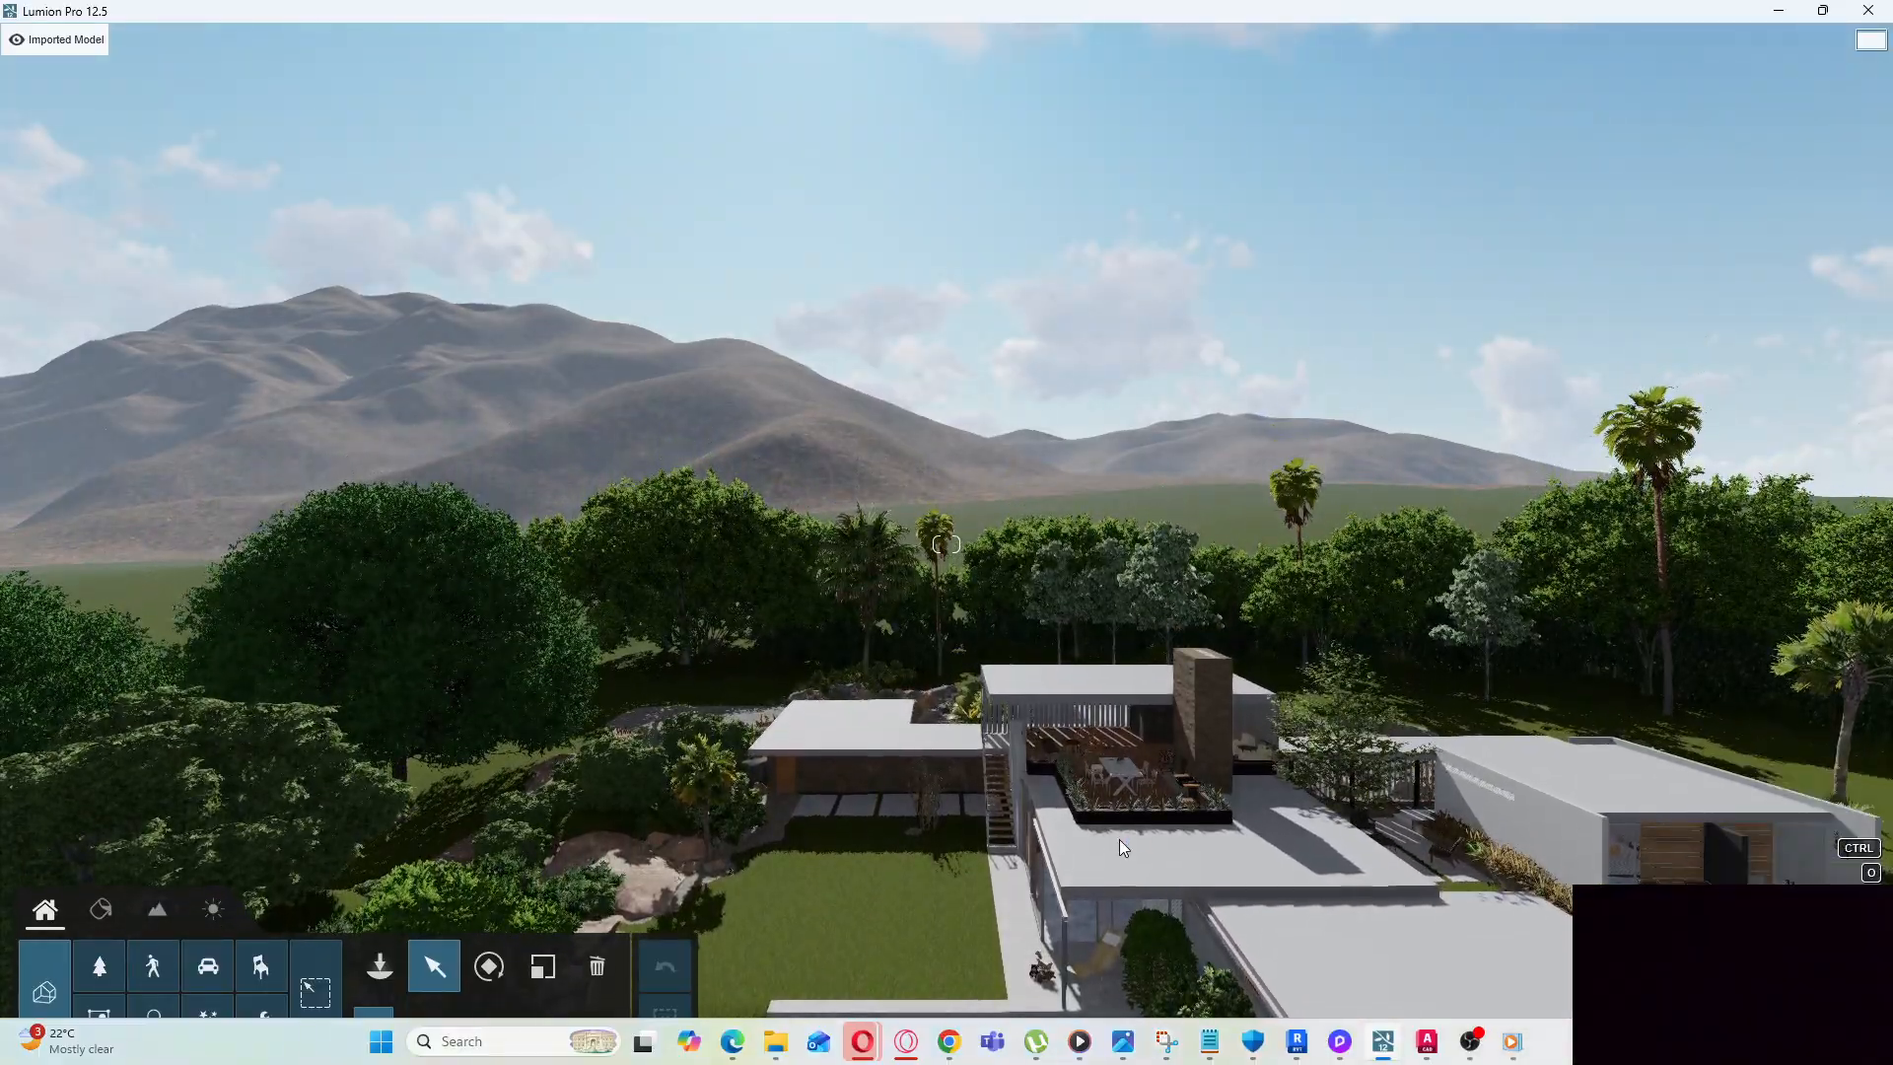
Fly forward to the main house's upper roofs and descend to view the roof terrace and outdoor stairs
{"action": "key", "text": "w"}
{"action": "right_click_drag", "start_coordinate": [1203, 884], "coordinate": [1256, 755]}
{"action": "key", "text": "w"}
{"action": "key", "text": "w"}
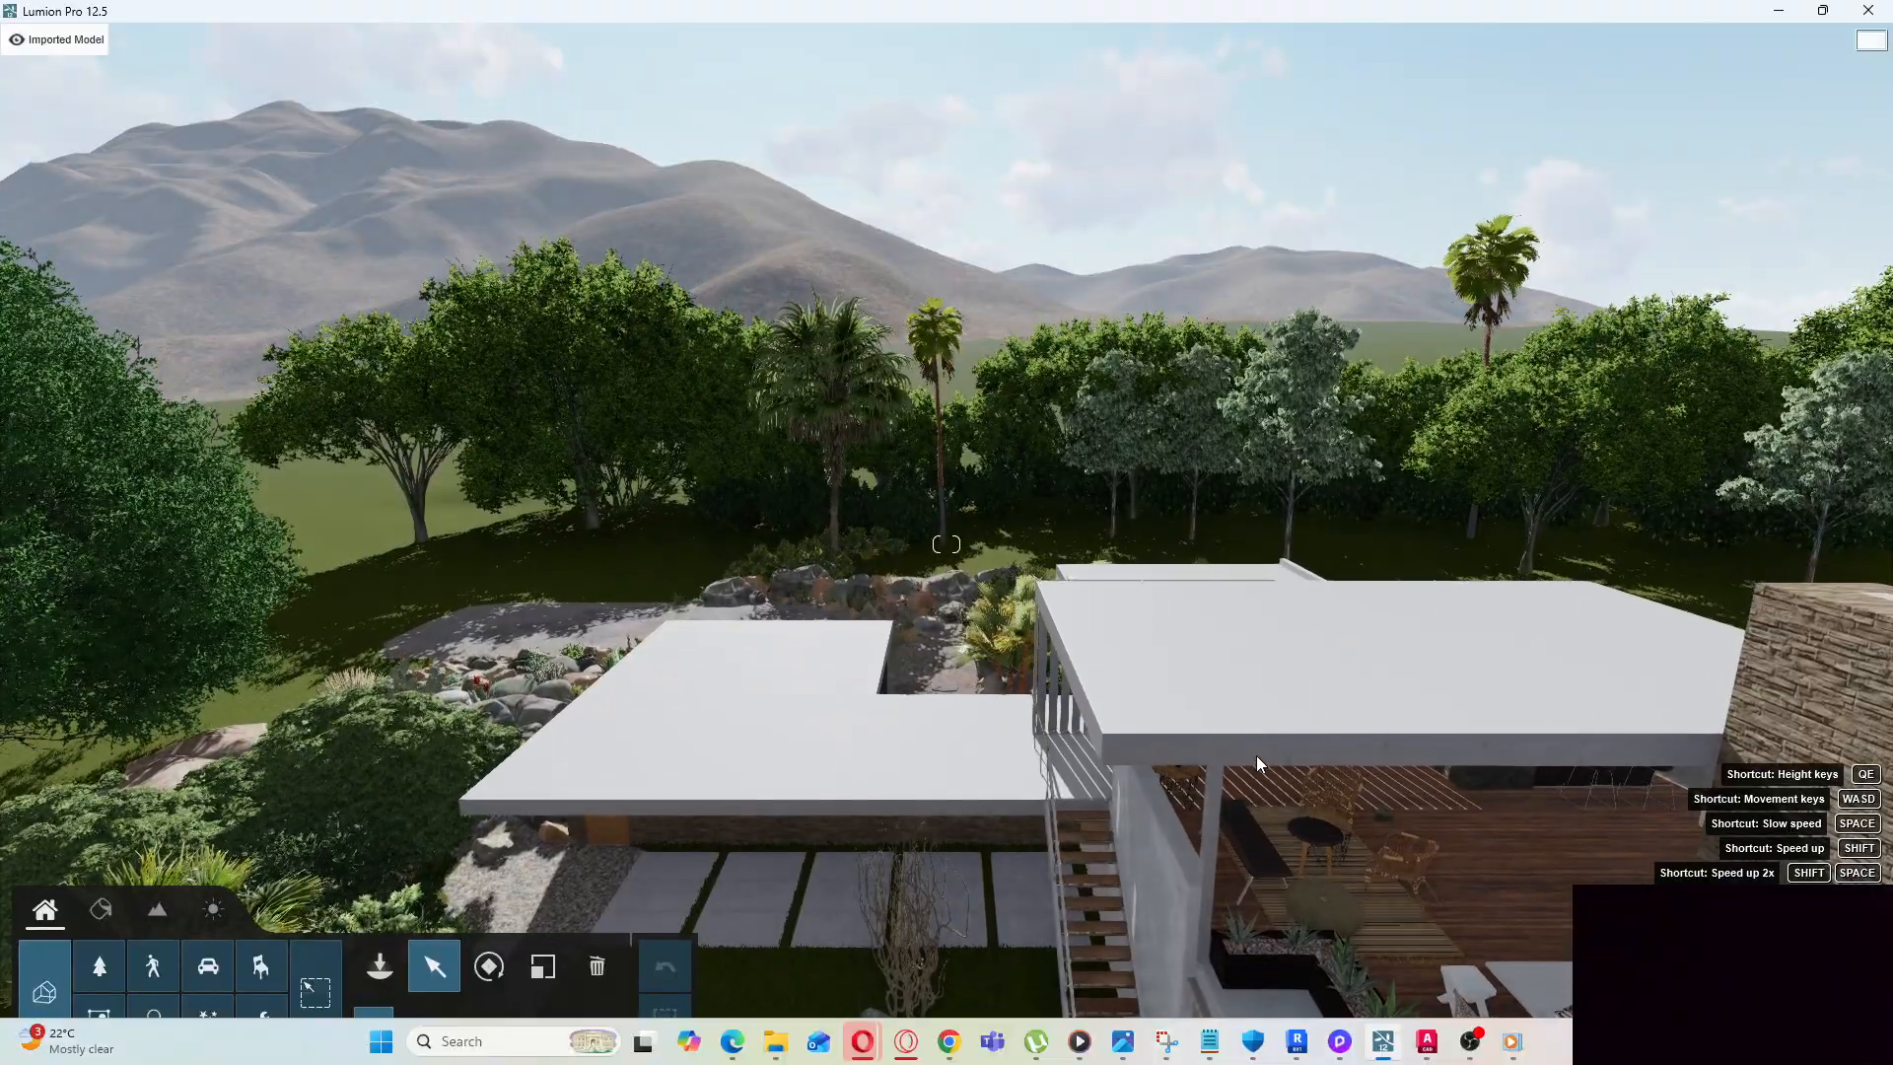
{"action": "key", "text": "ctrl"}
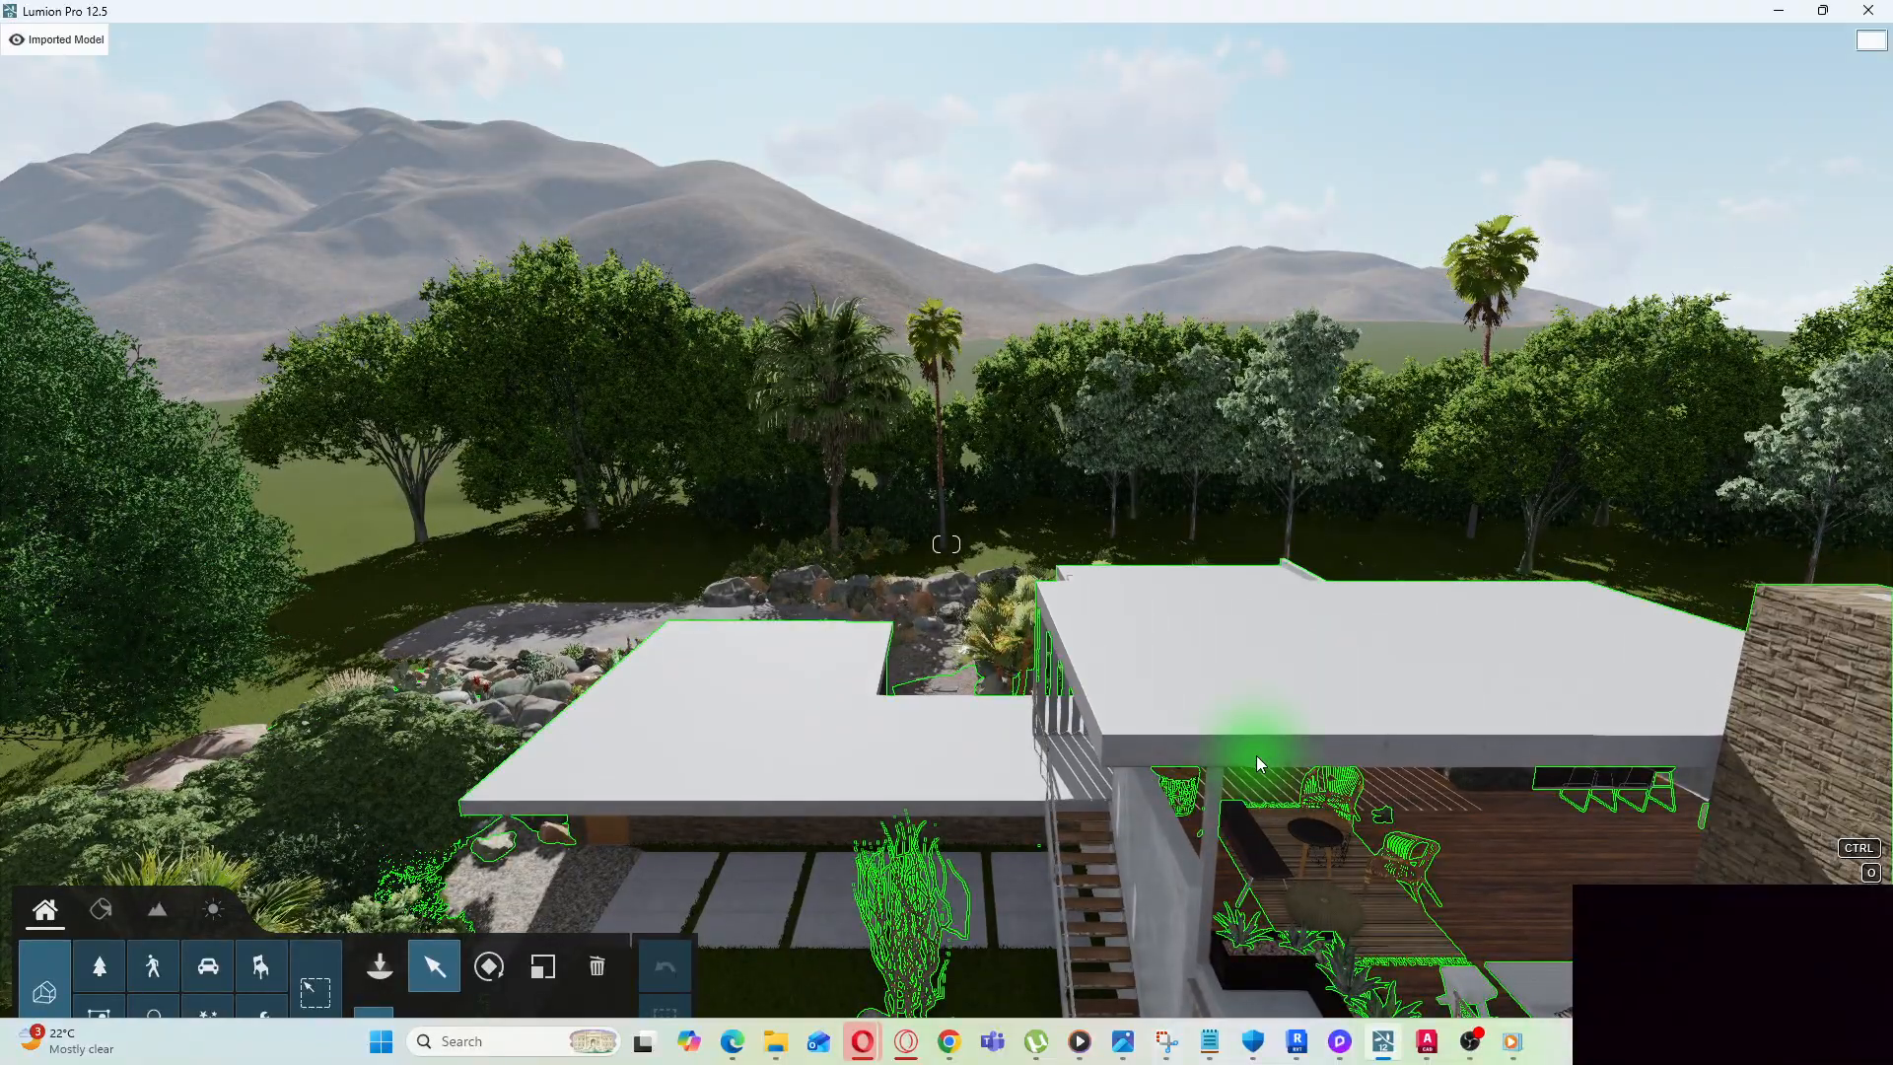
{"action": "key", "text": "e"}
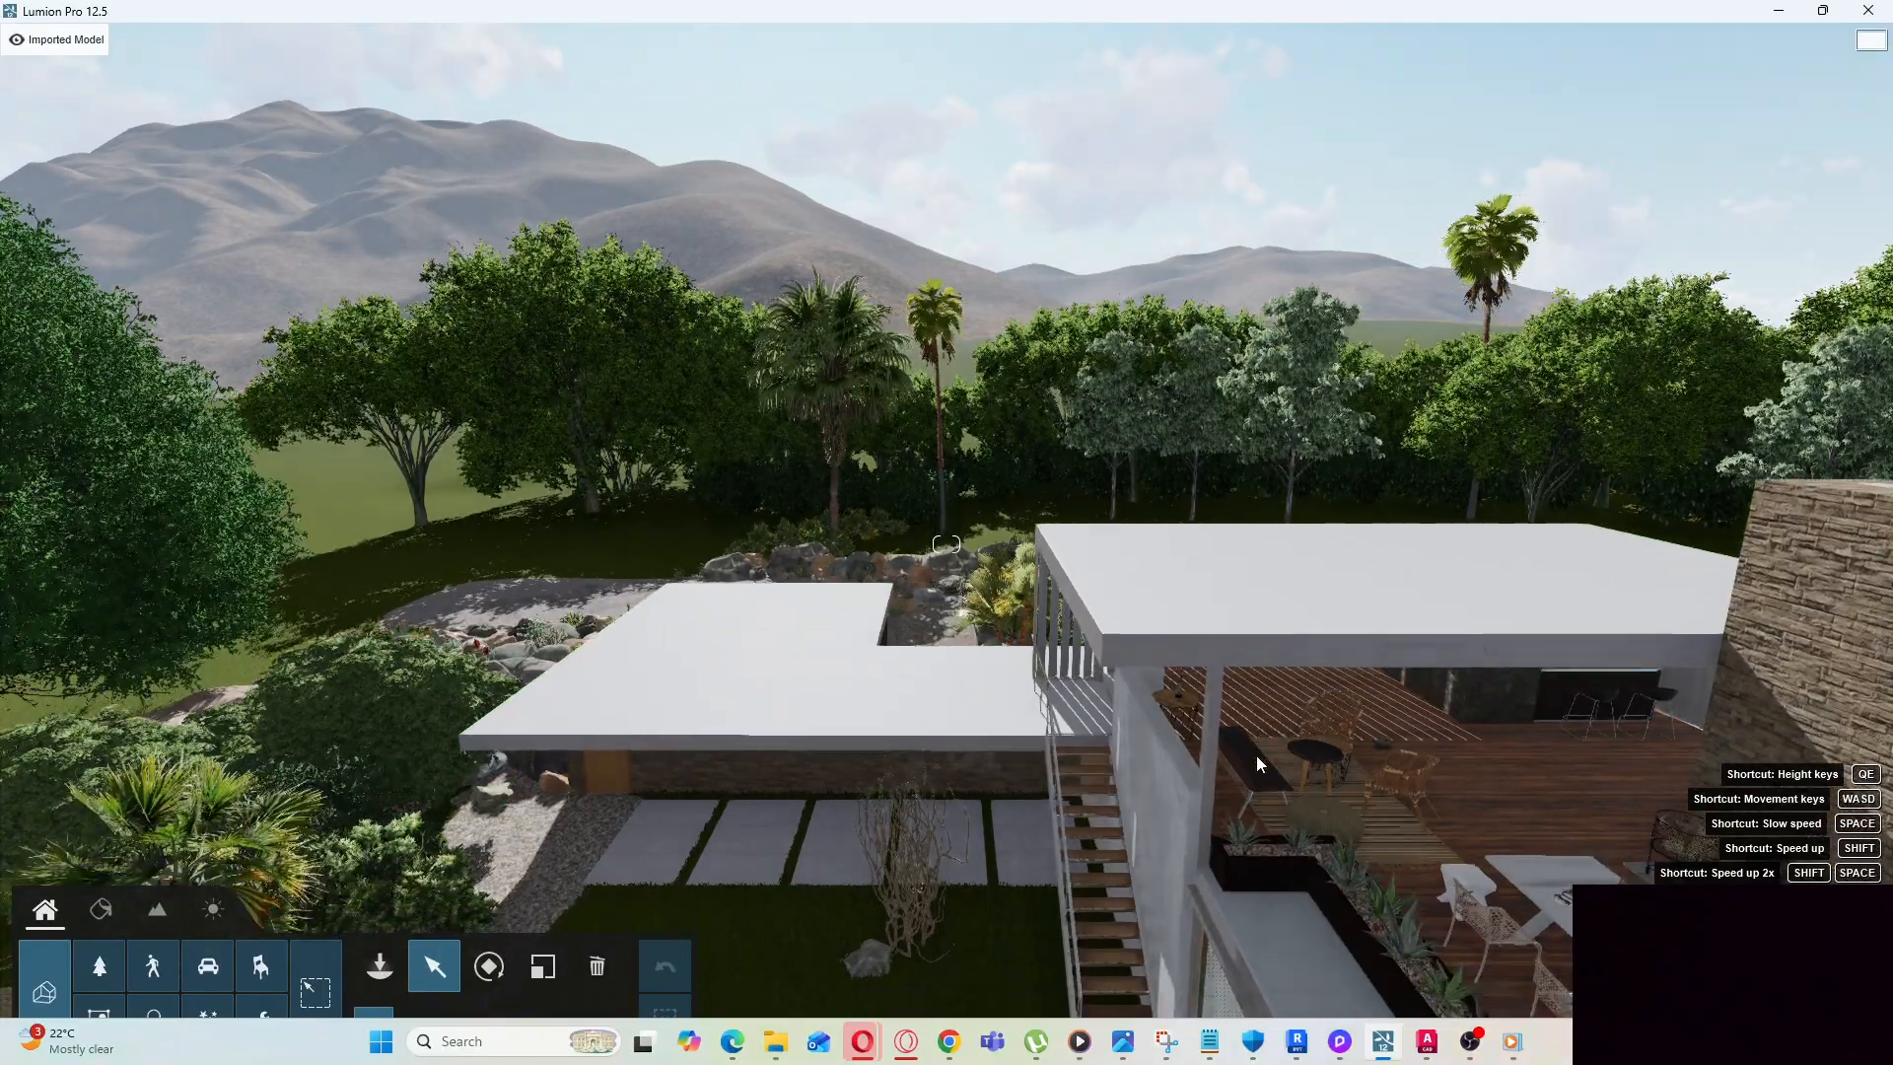
{"action": "key", "text": "ctrl"}
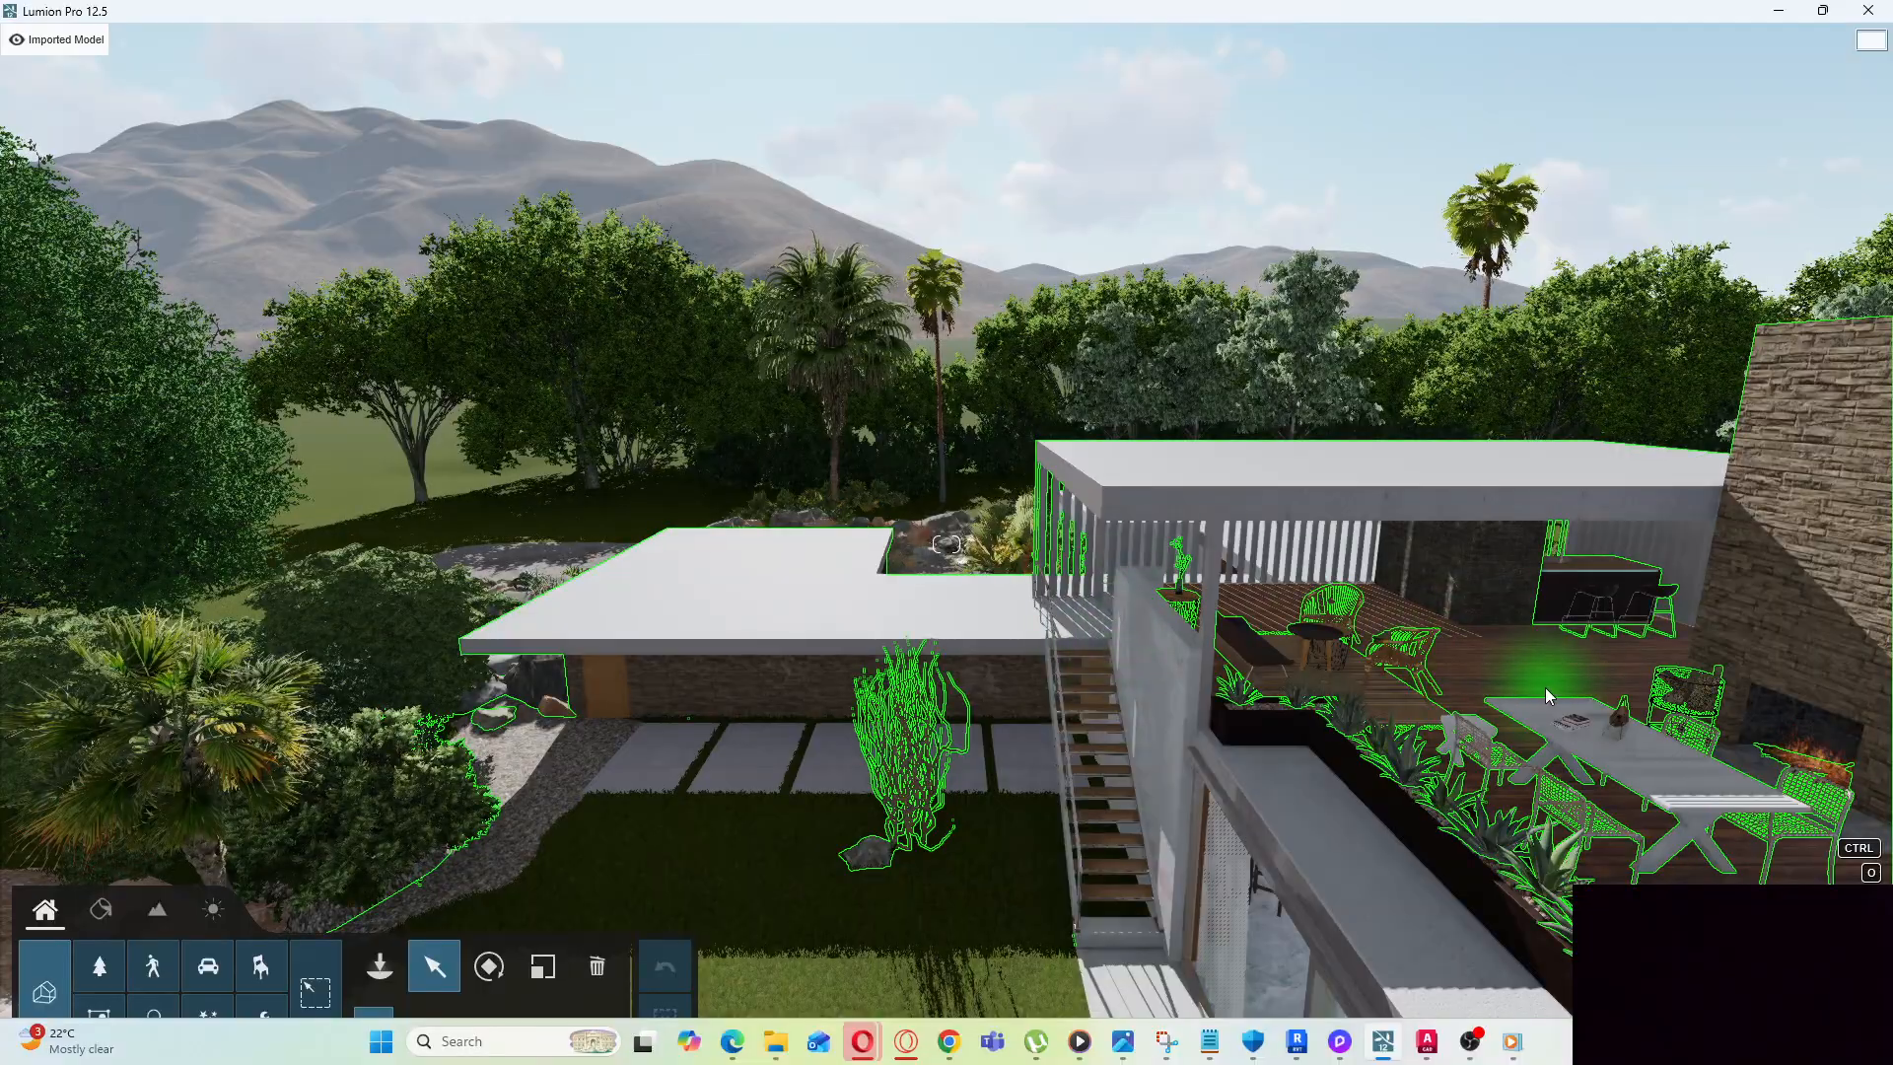
{"action": "key", "text": "e"}
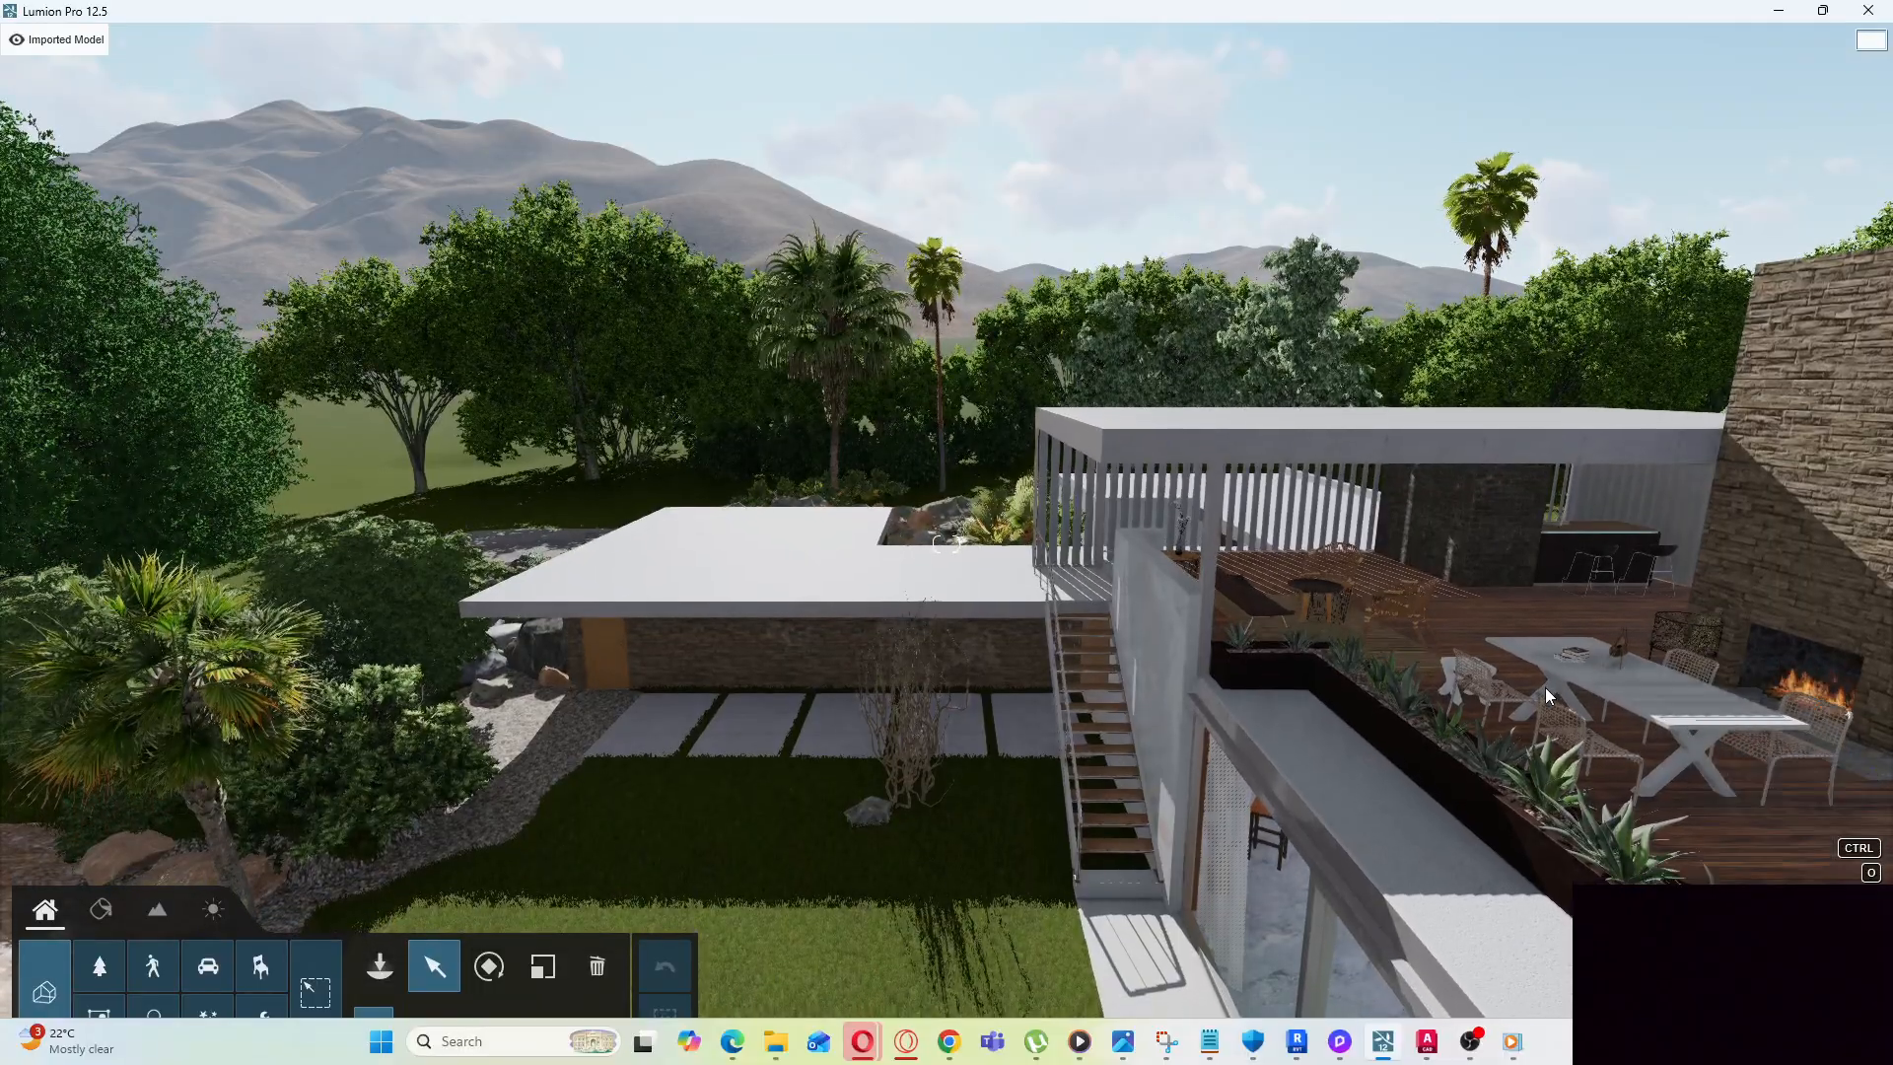
Shift the camera sideways along the roof terrace to view its dining table, stone fireplace and barbecue
{"action": "key", "text": "d"}
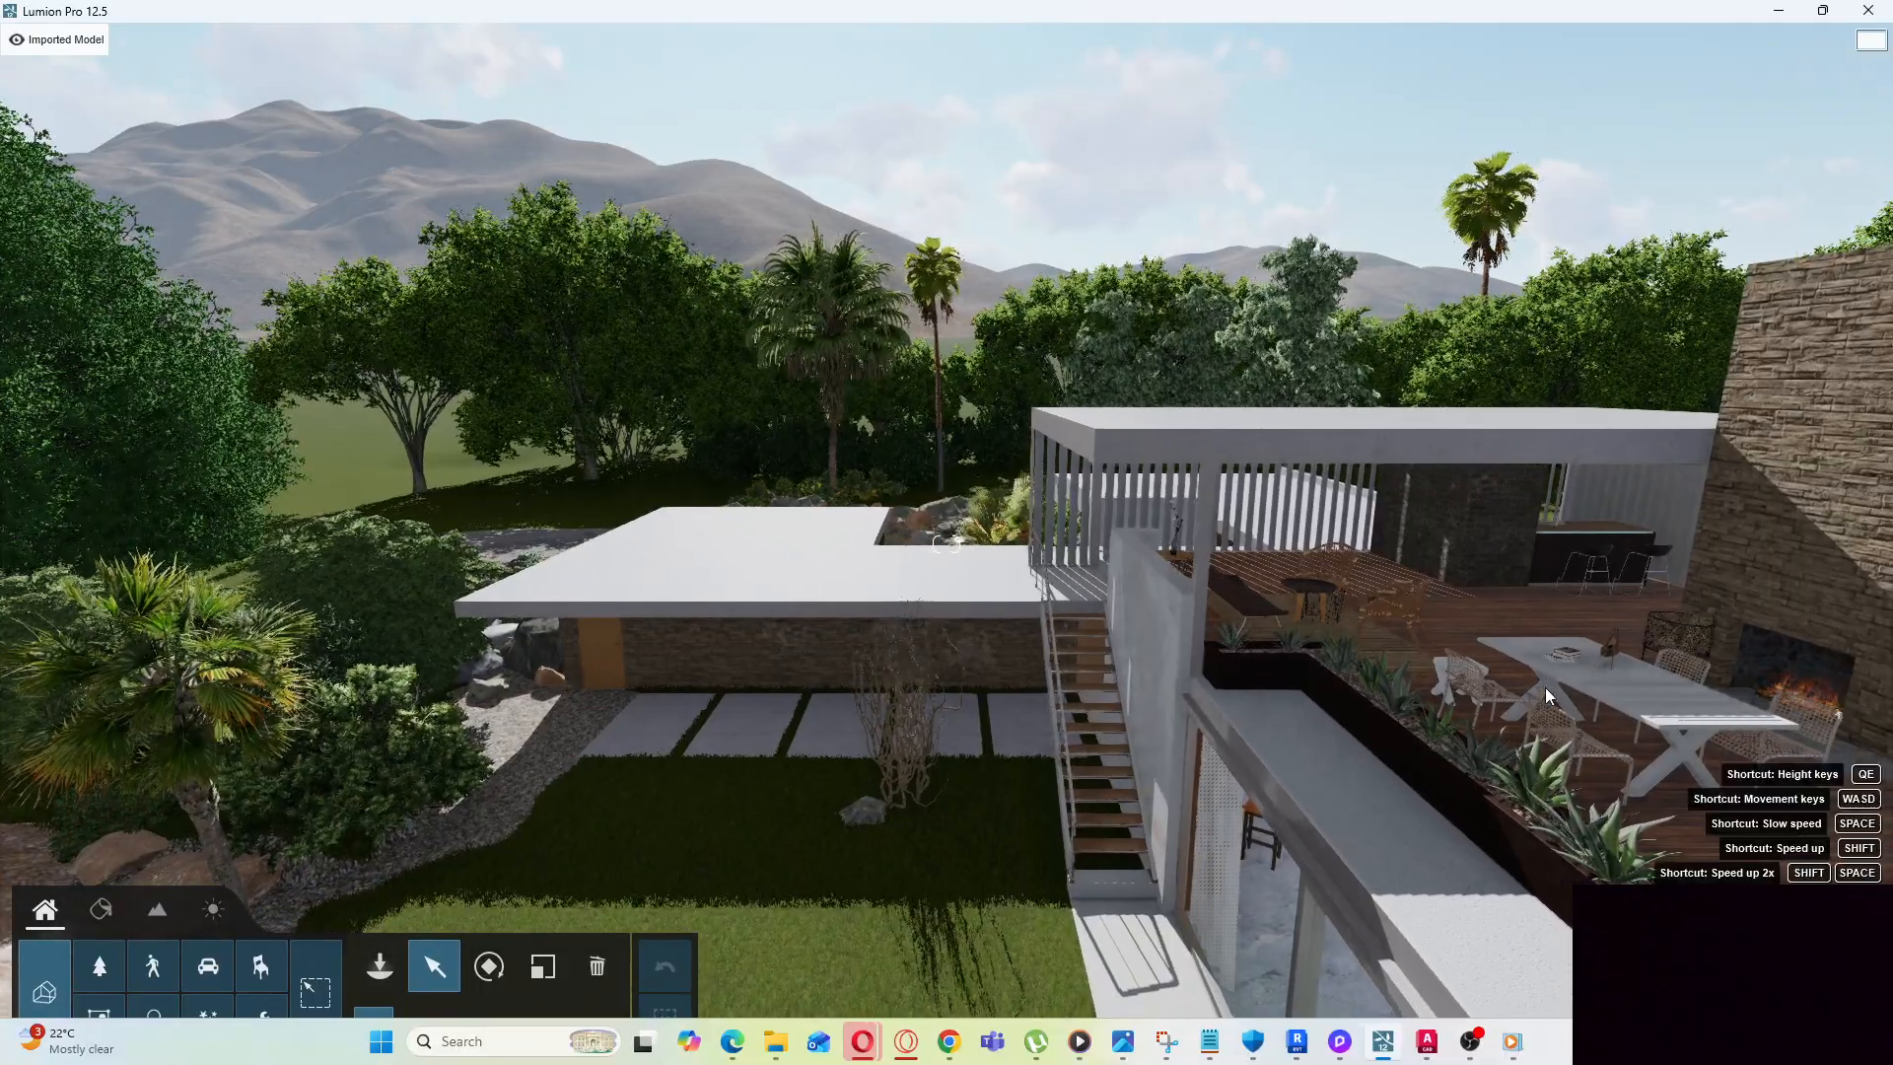
{"action": "key", "text": "d"}
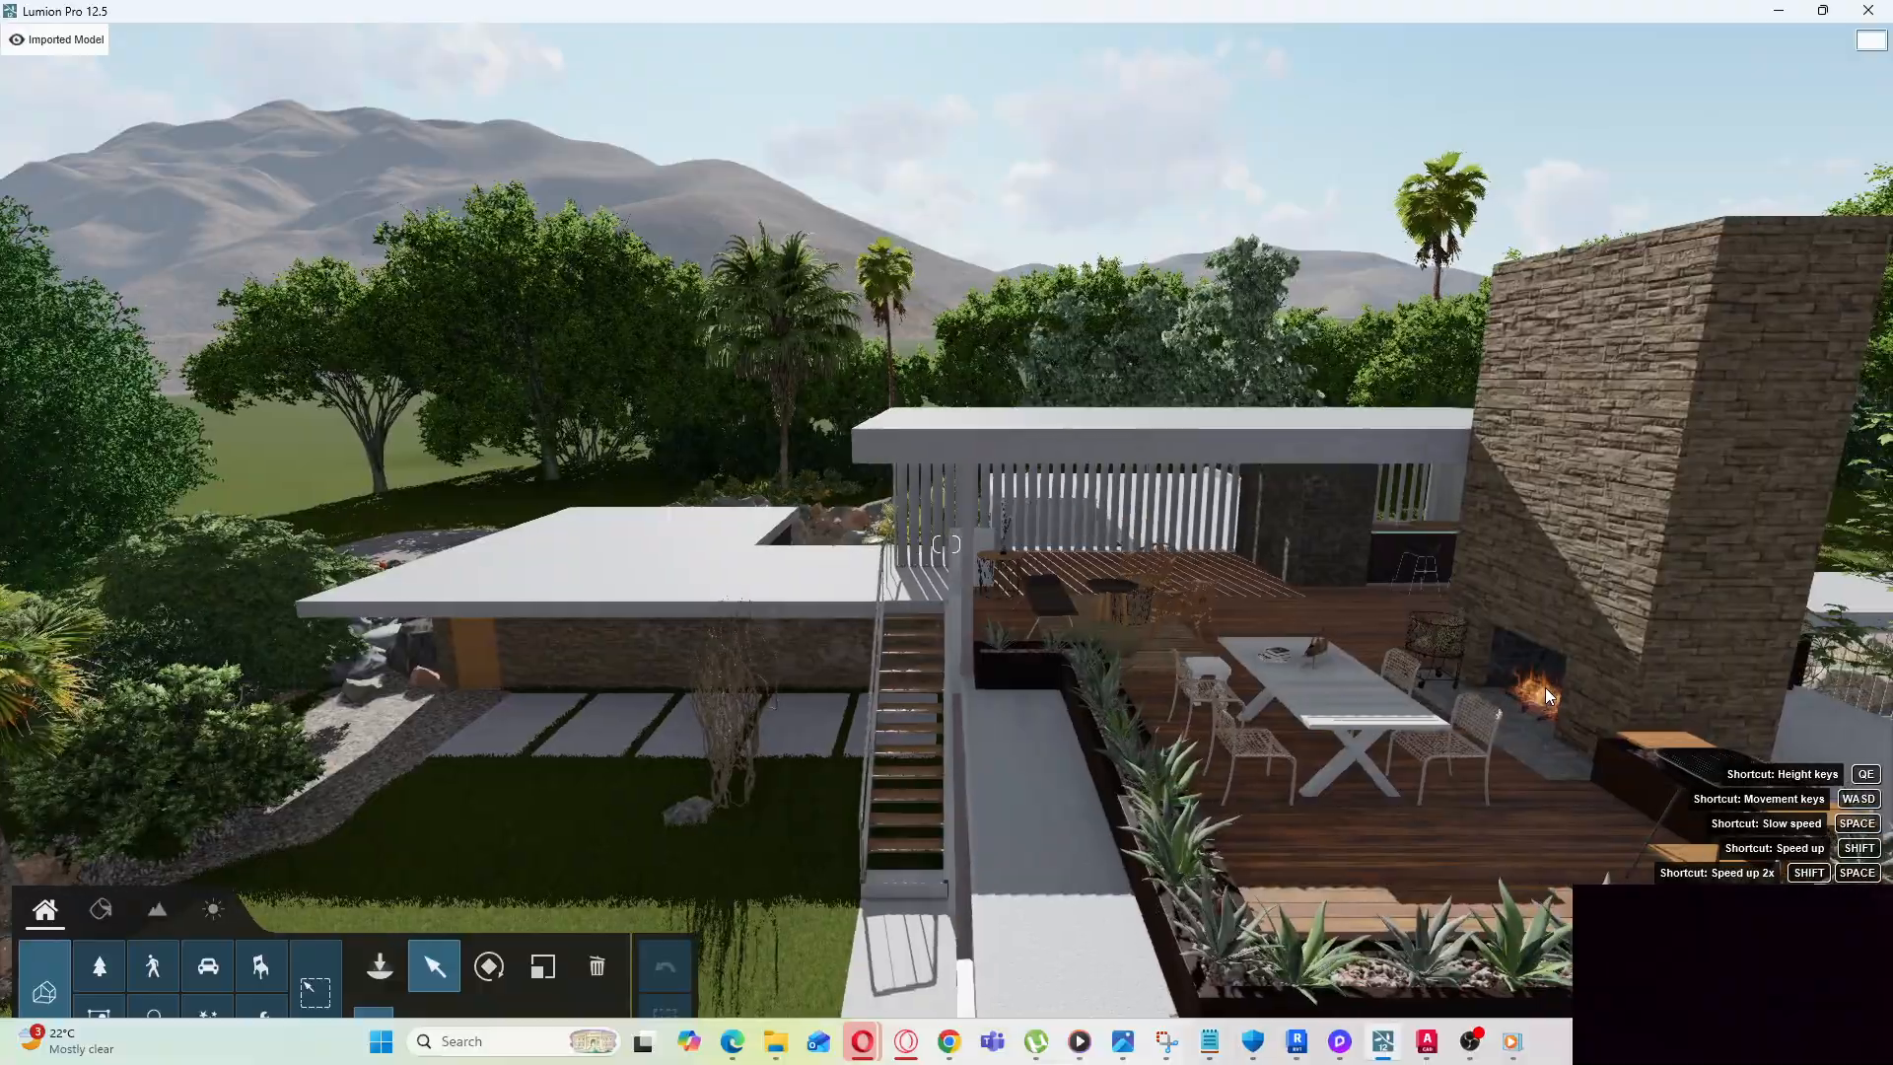
{"action": "key", "text": "d"}
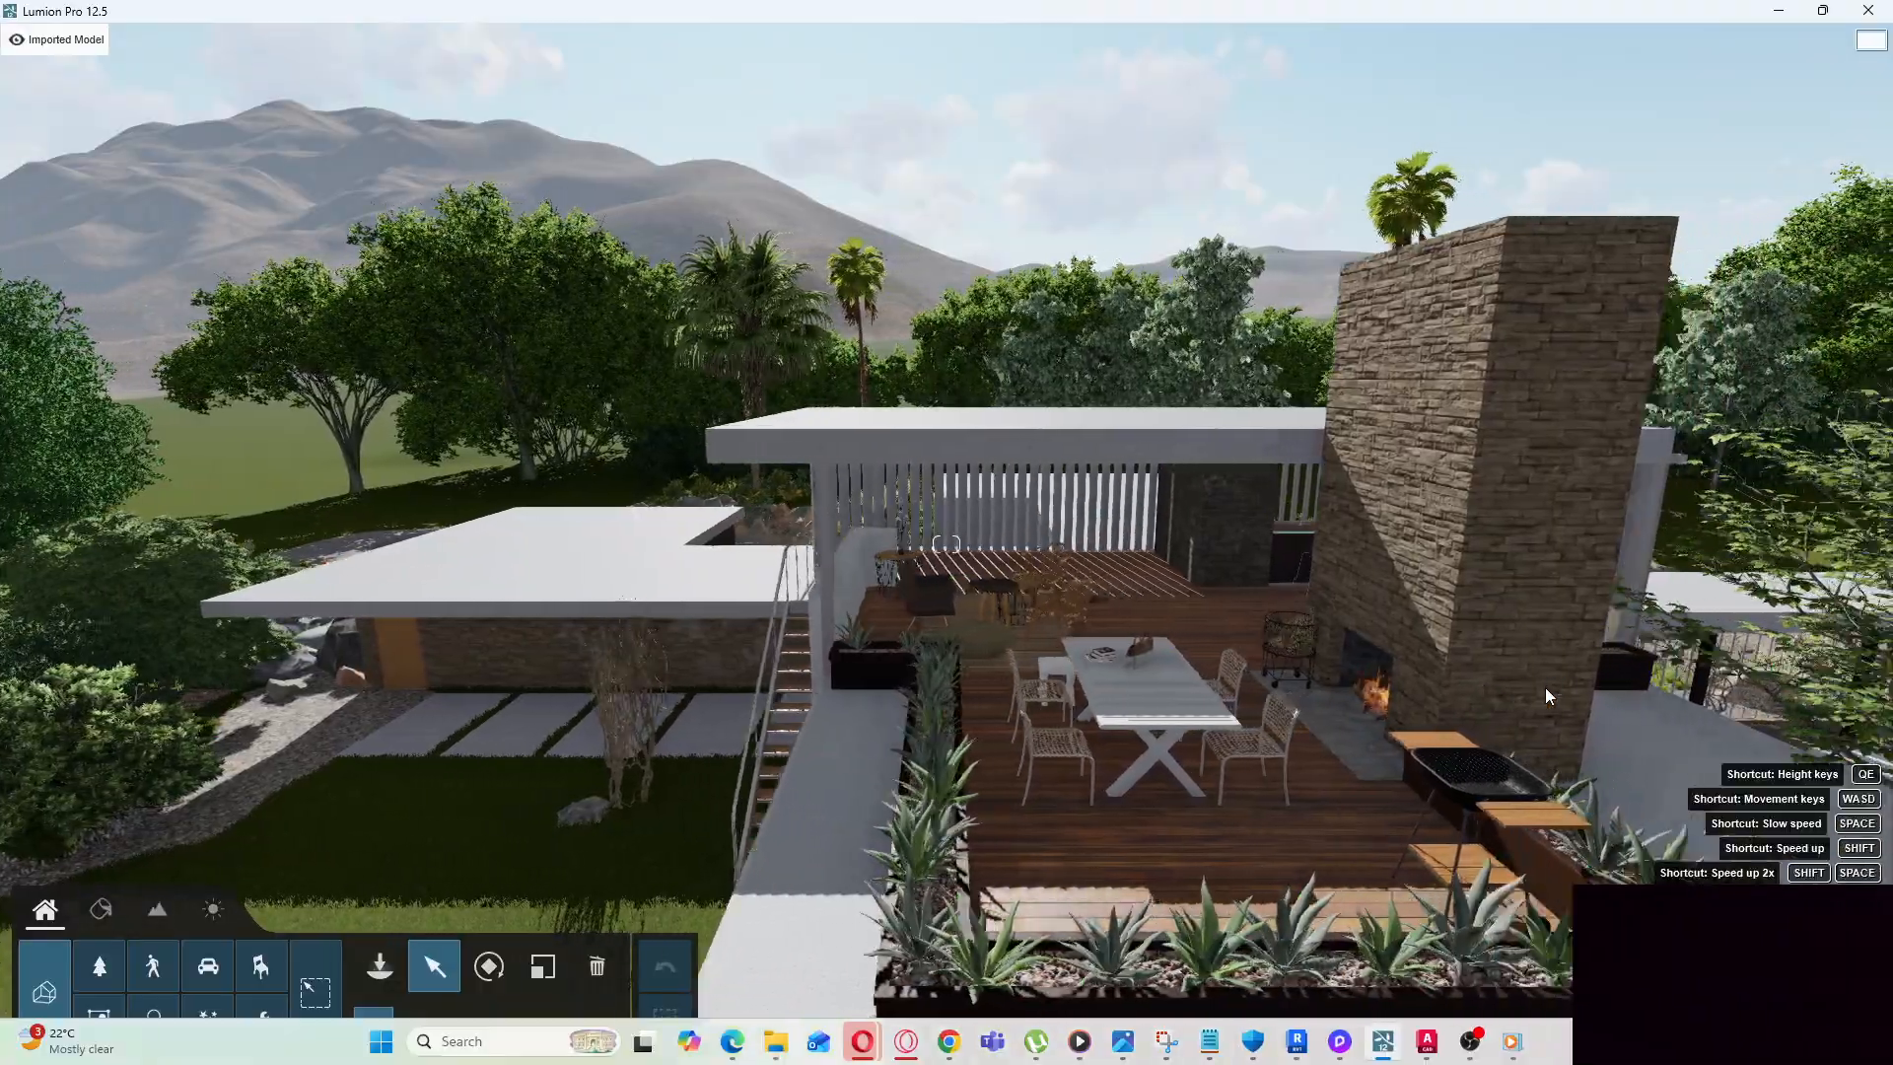
Advance over the roof terrace's dining table and shift sideways to view the lounge seating, slatted screen and stone fireplace
{"action": "key", "text": "d"}
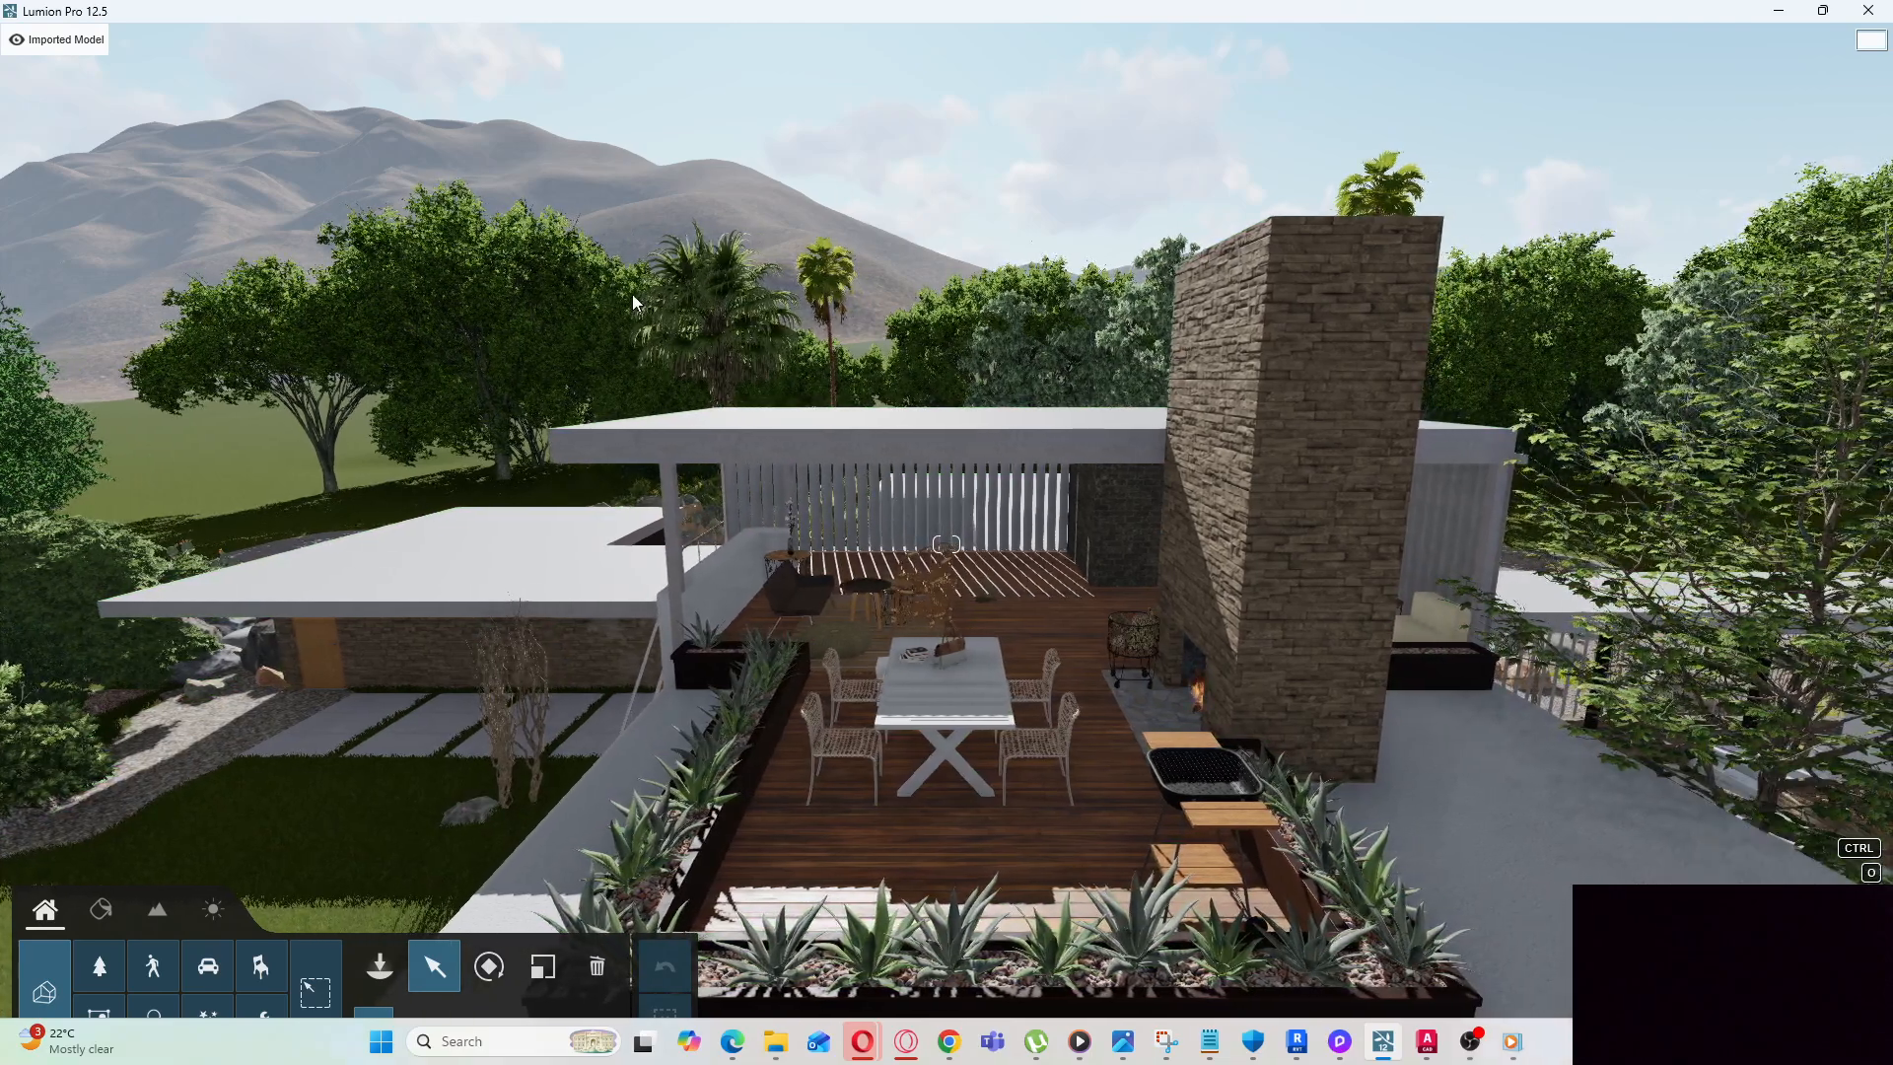
{"action": "key", "text": "w"}
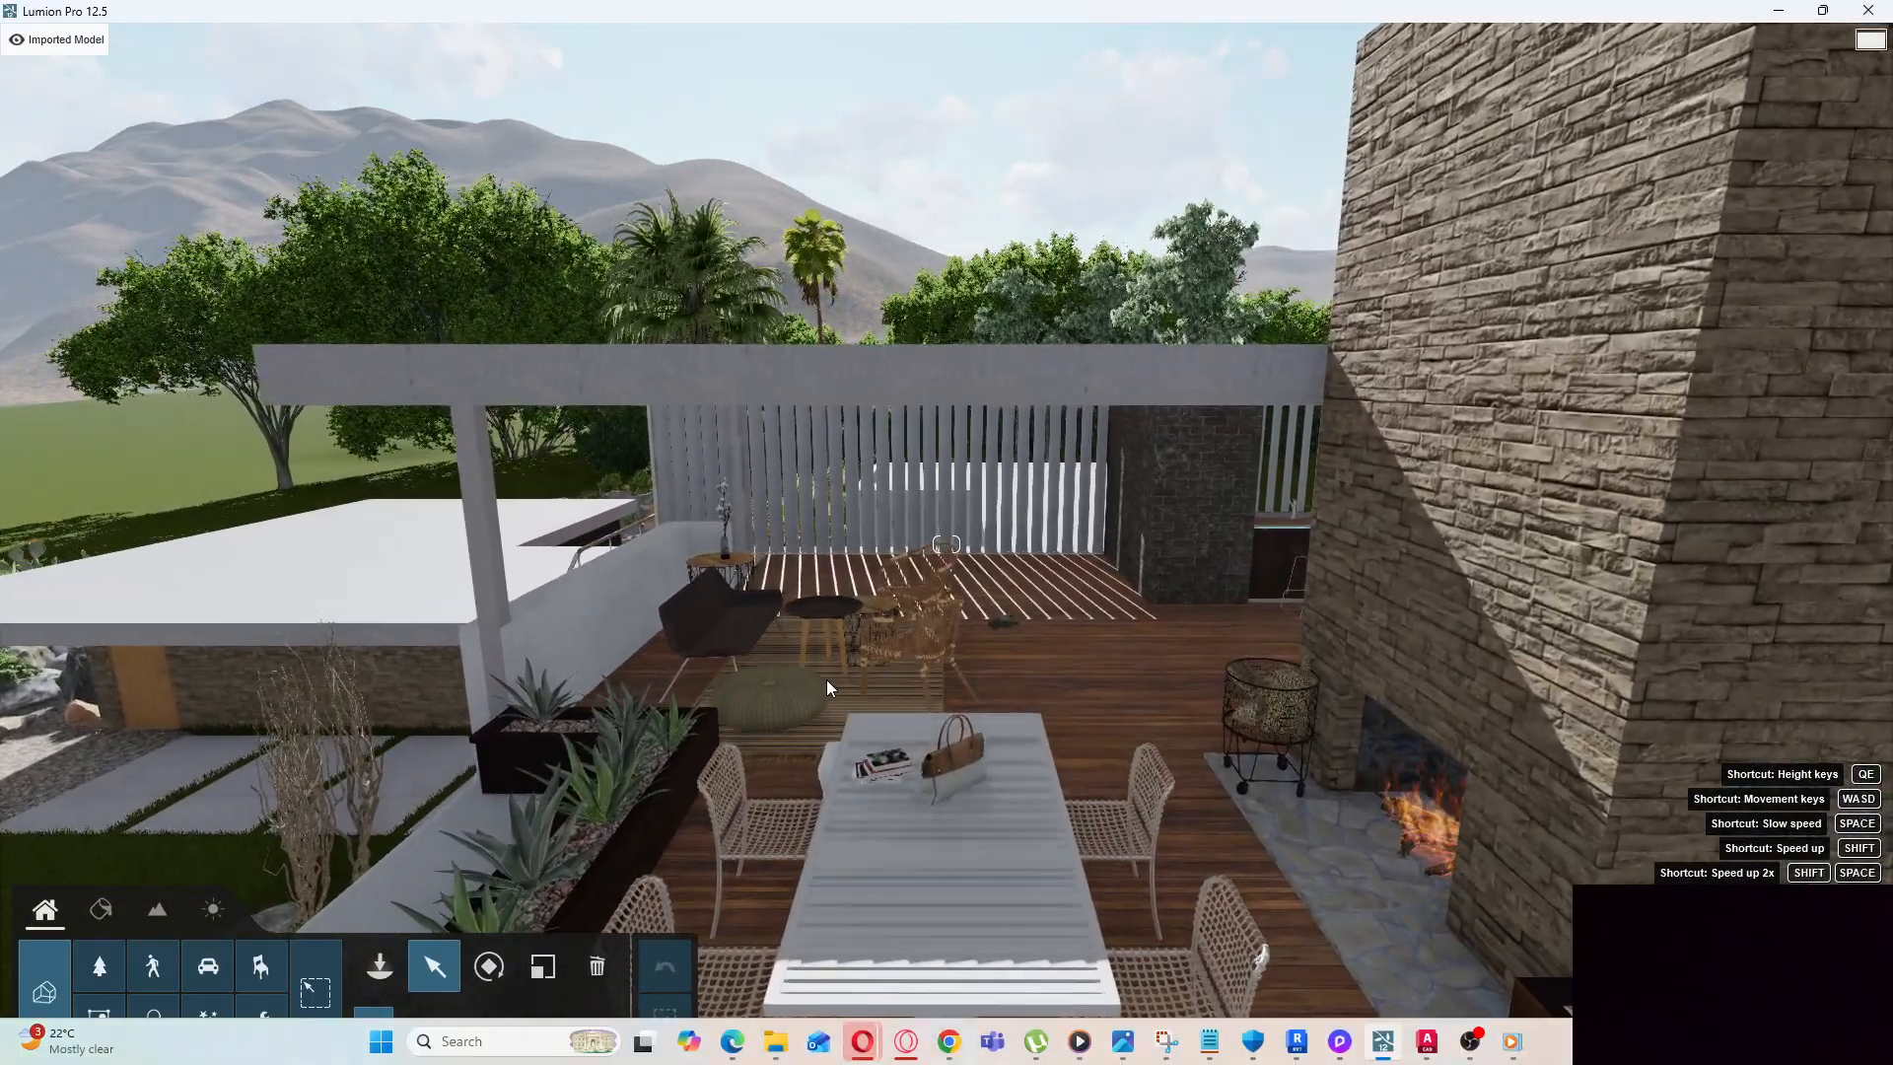
{"action": "key", "text": "d"}
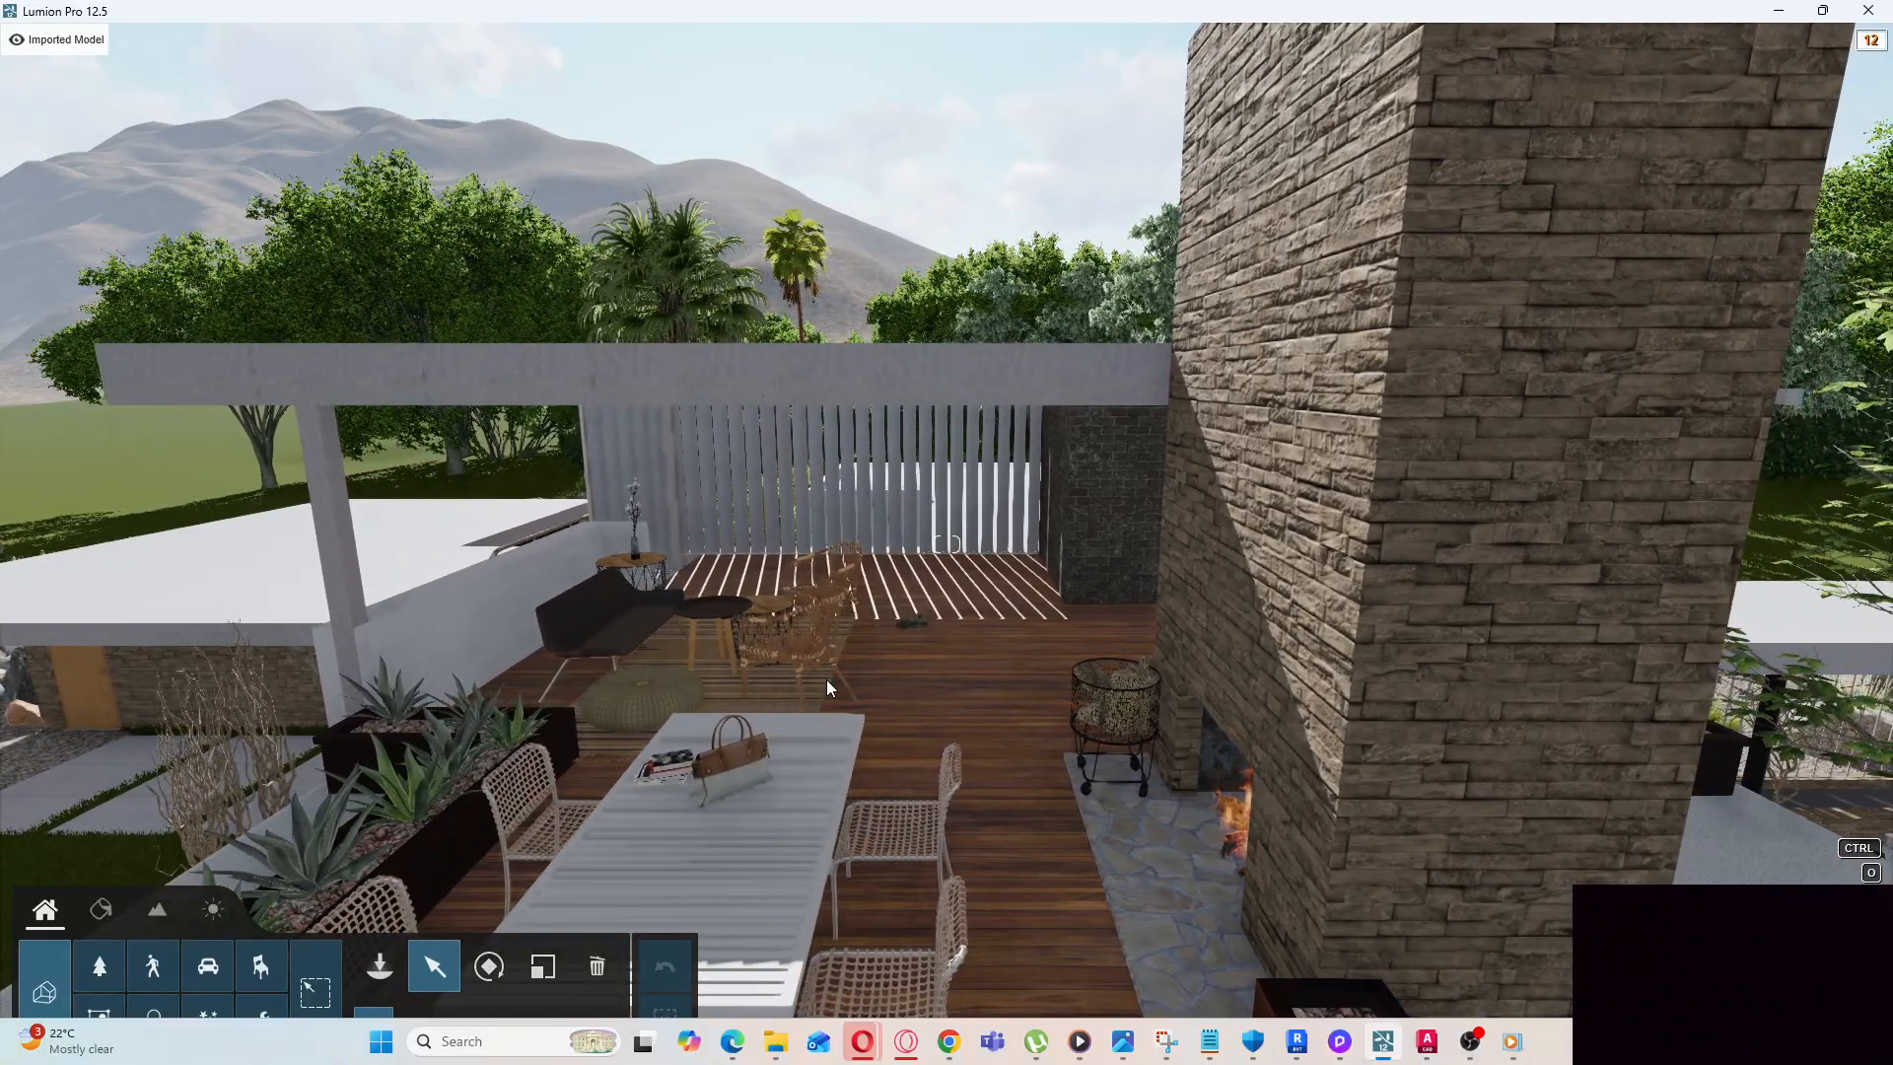
{"action": "key", "text": "a"}
{"action": "key", "text": "a"}
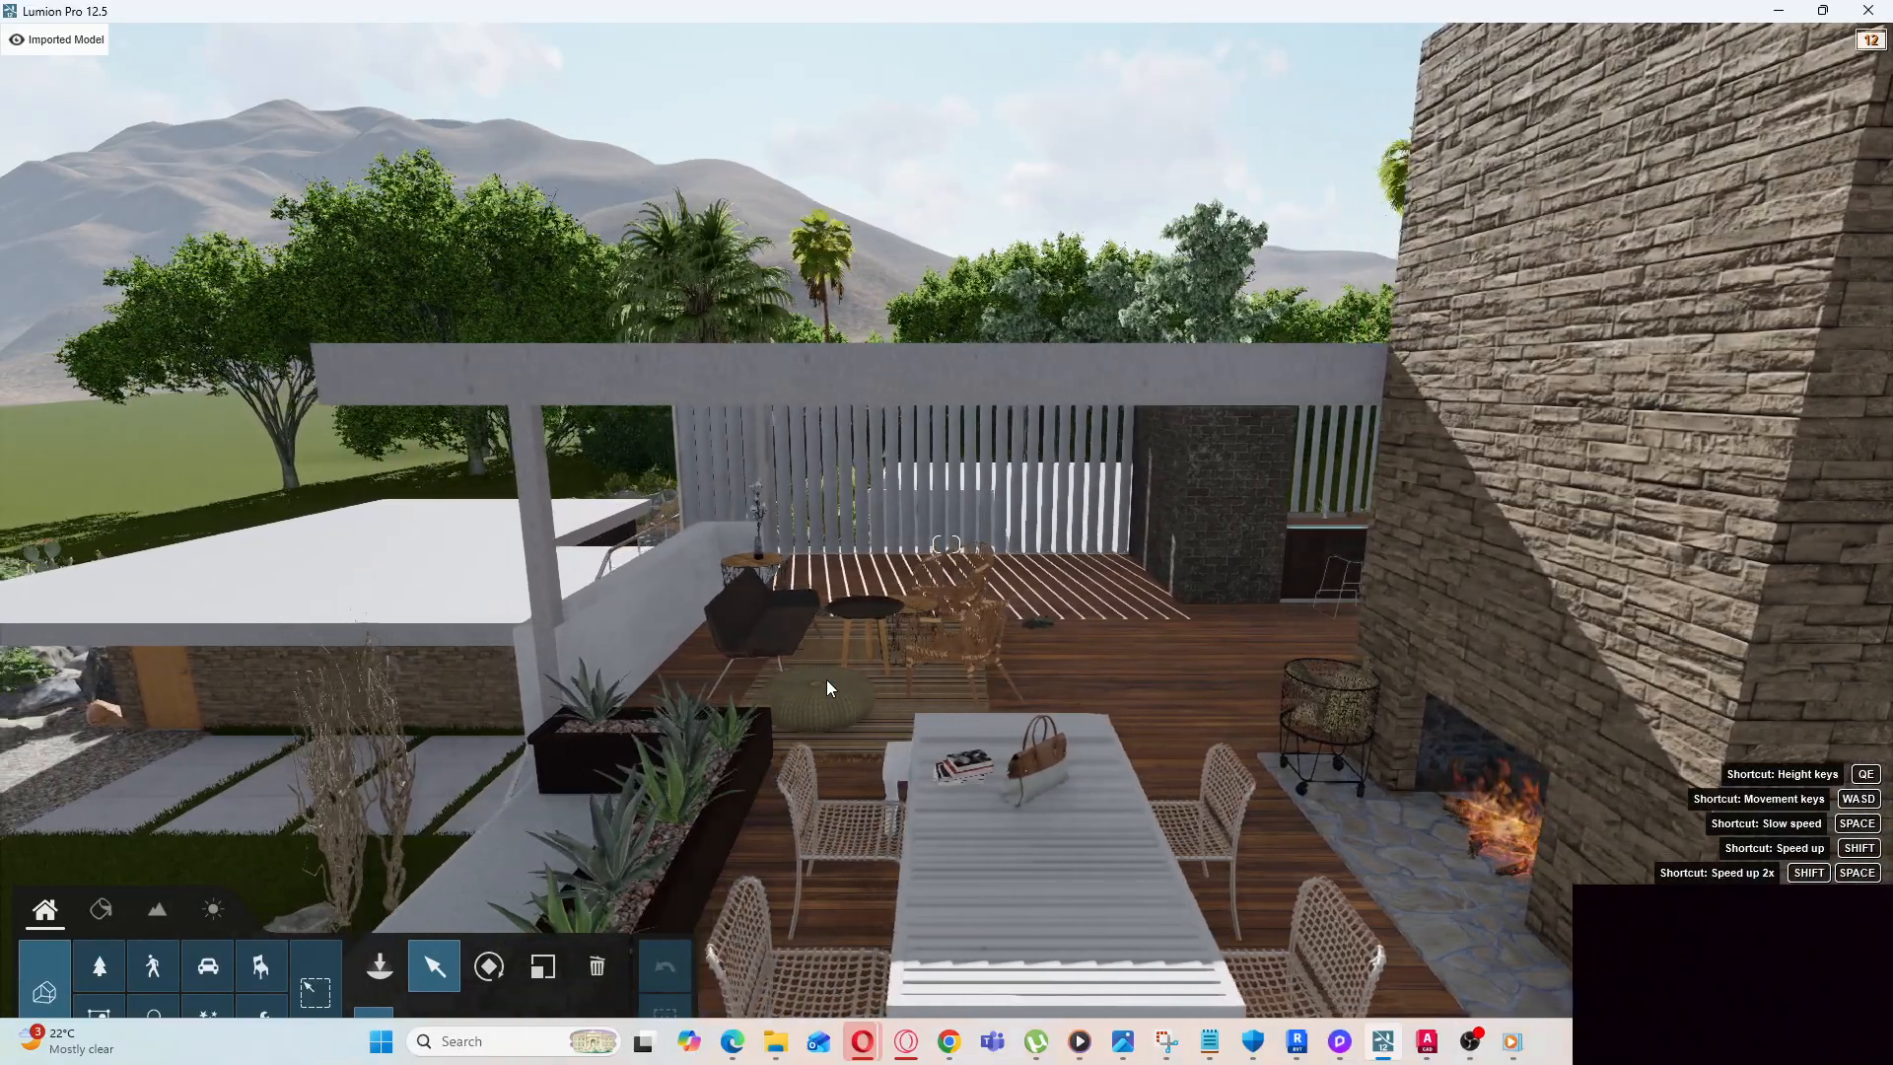
Back the camera away from the dining table until the whole roof terrace and its agave planters are in view
{"action": "key", "text": "s"}
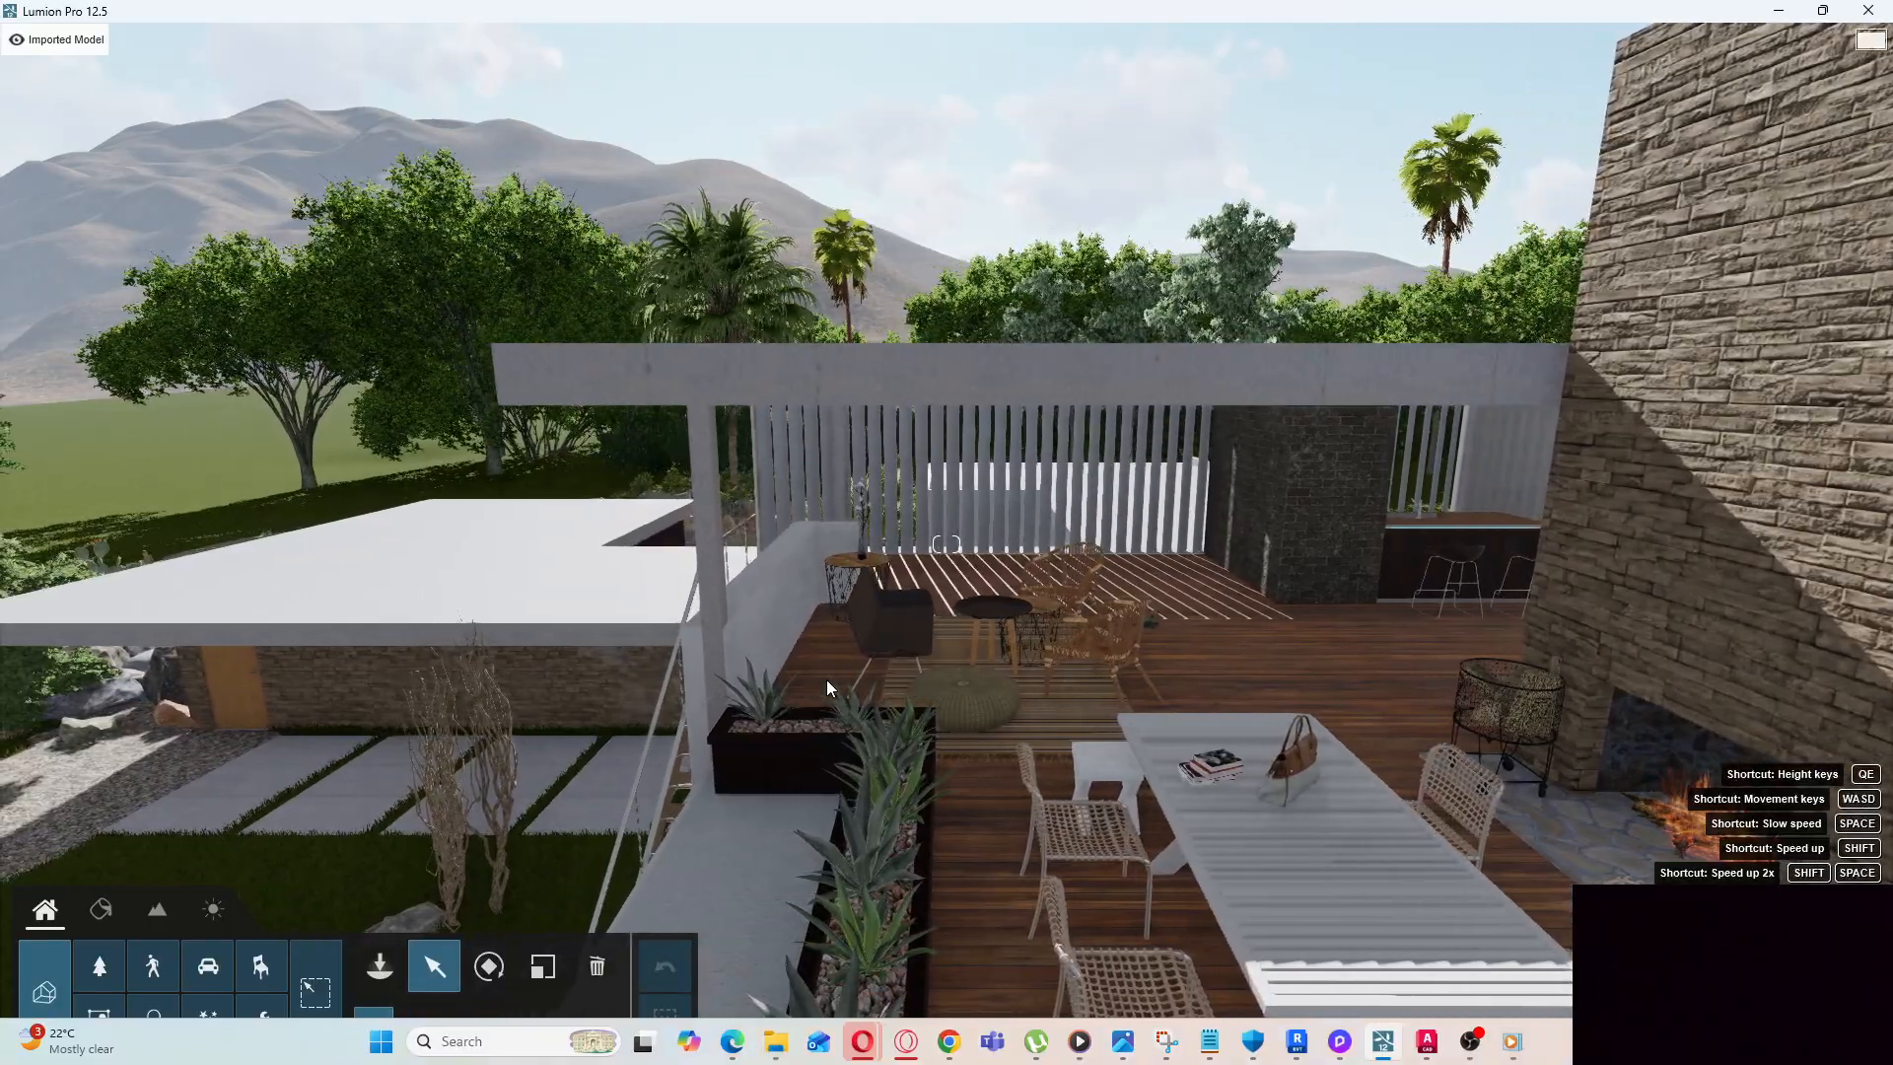
{"action": "key", "text": "s"}
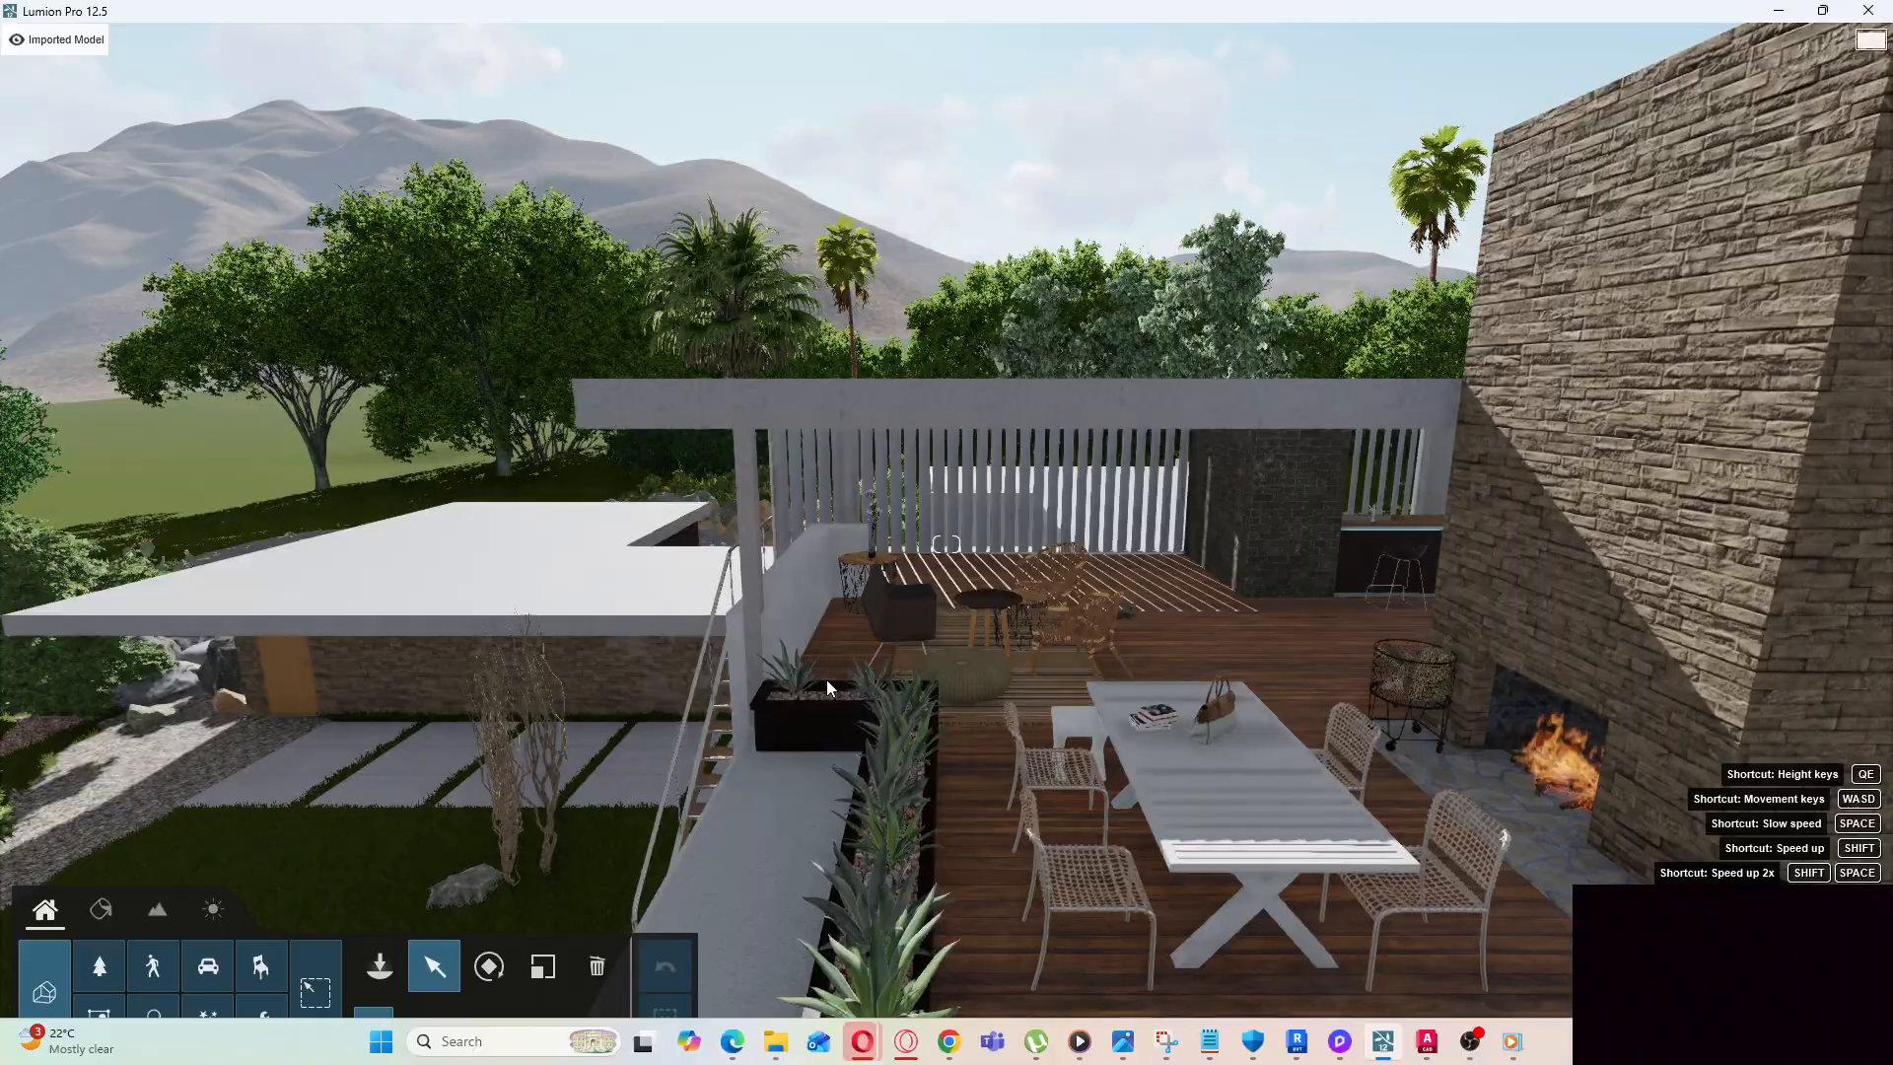
{"action": "key", "text": "s"}
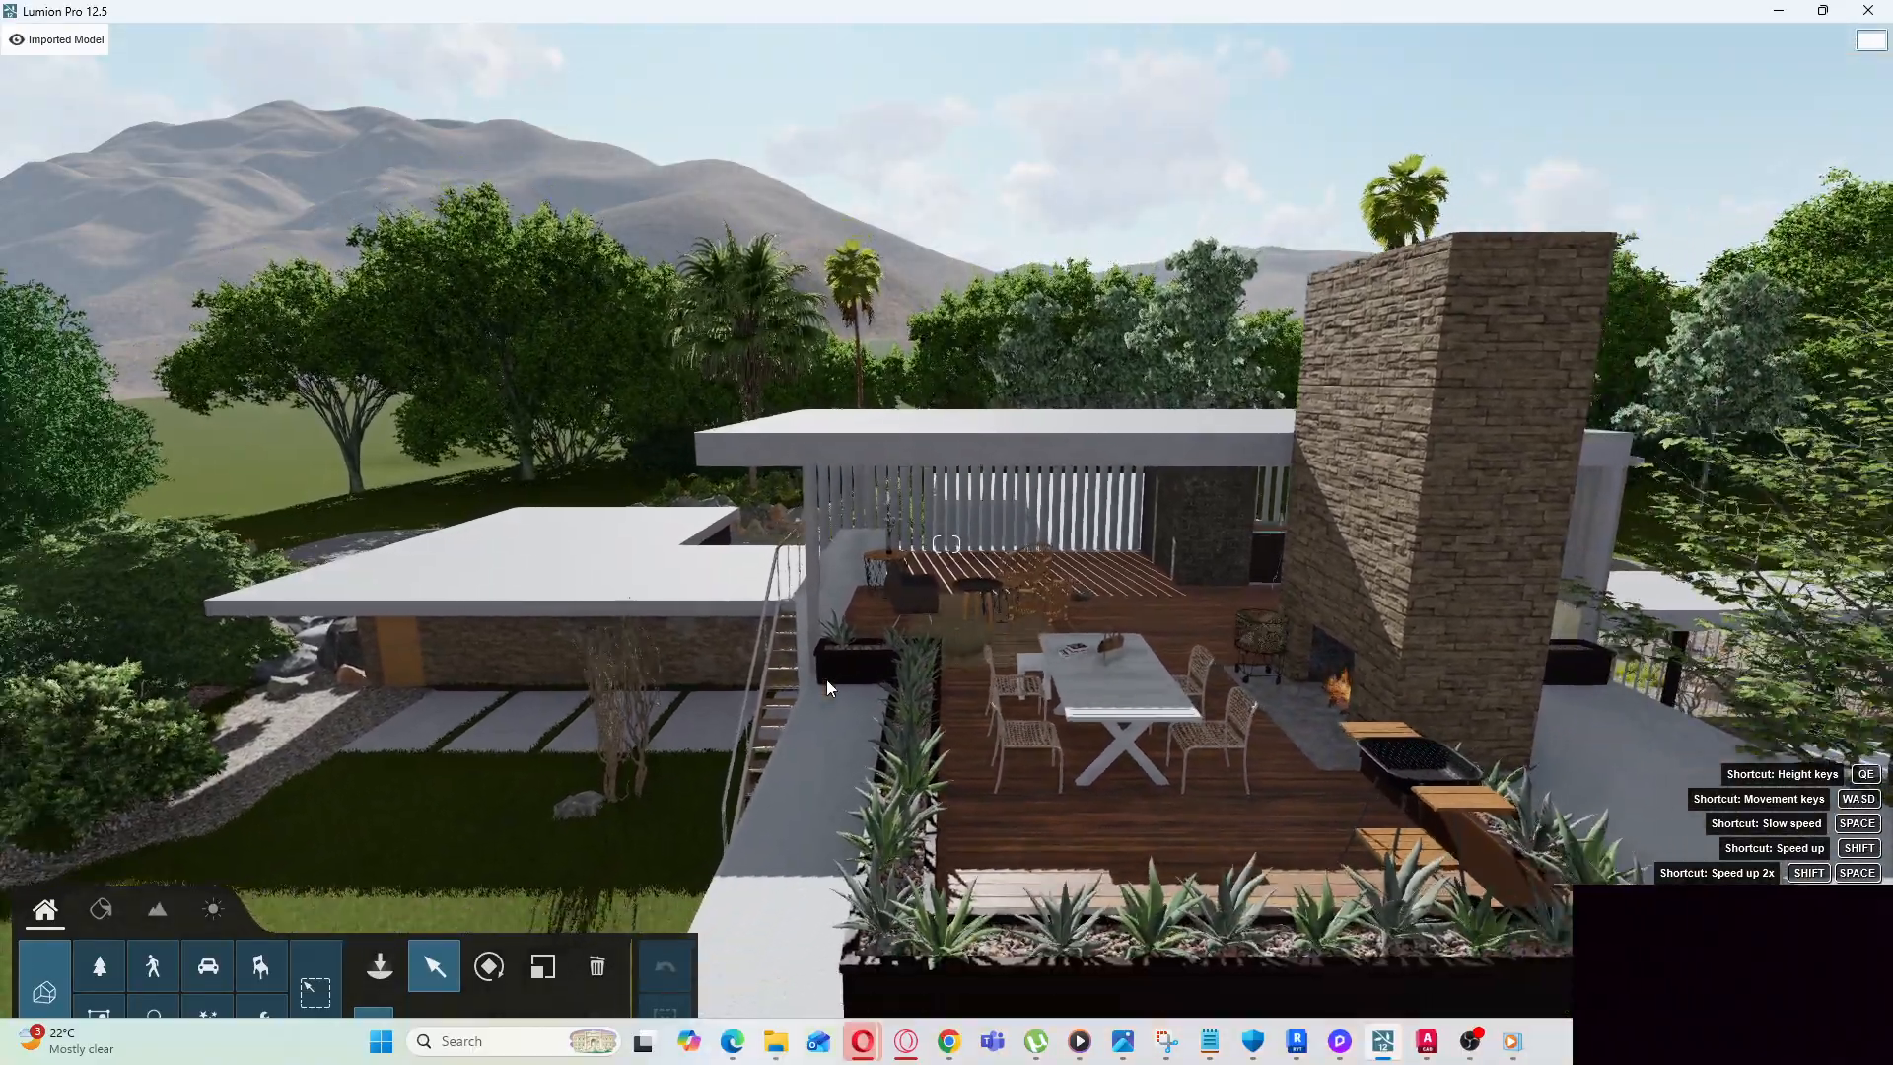
{"action": "key", "text": "s"}
Turn the camera around over the main house's flat roofs and back away to view the garden and pool house
{"action": "right_click_drag", "start_coordinate": [826, 678], "coordinate": [844, 931]}
{"action": "right_click_drag", "start_coordinate": [947, 544], "coordinate": [1527, 544]}
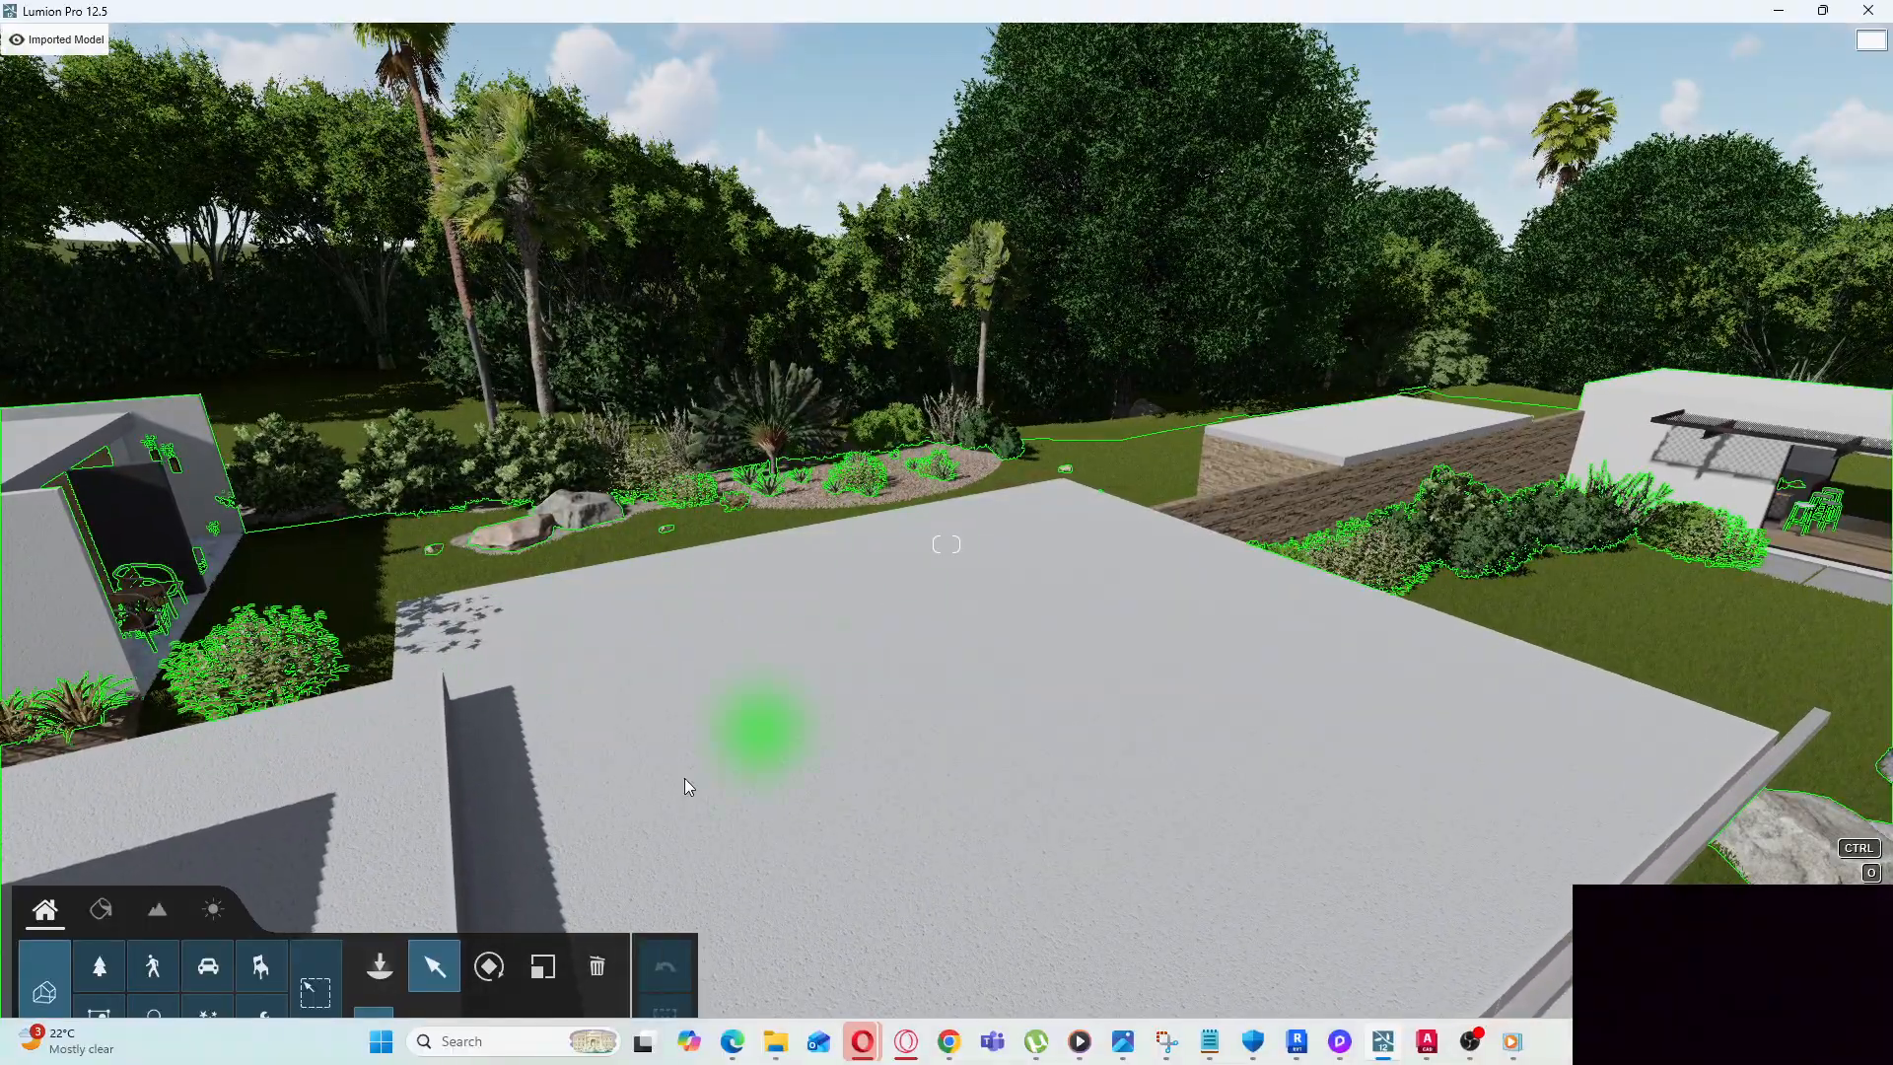
{"action": "key", "text": "s"}
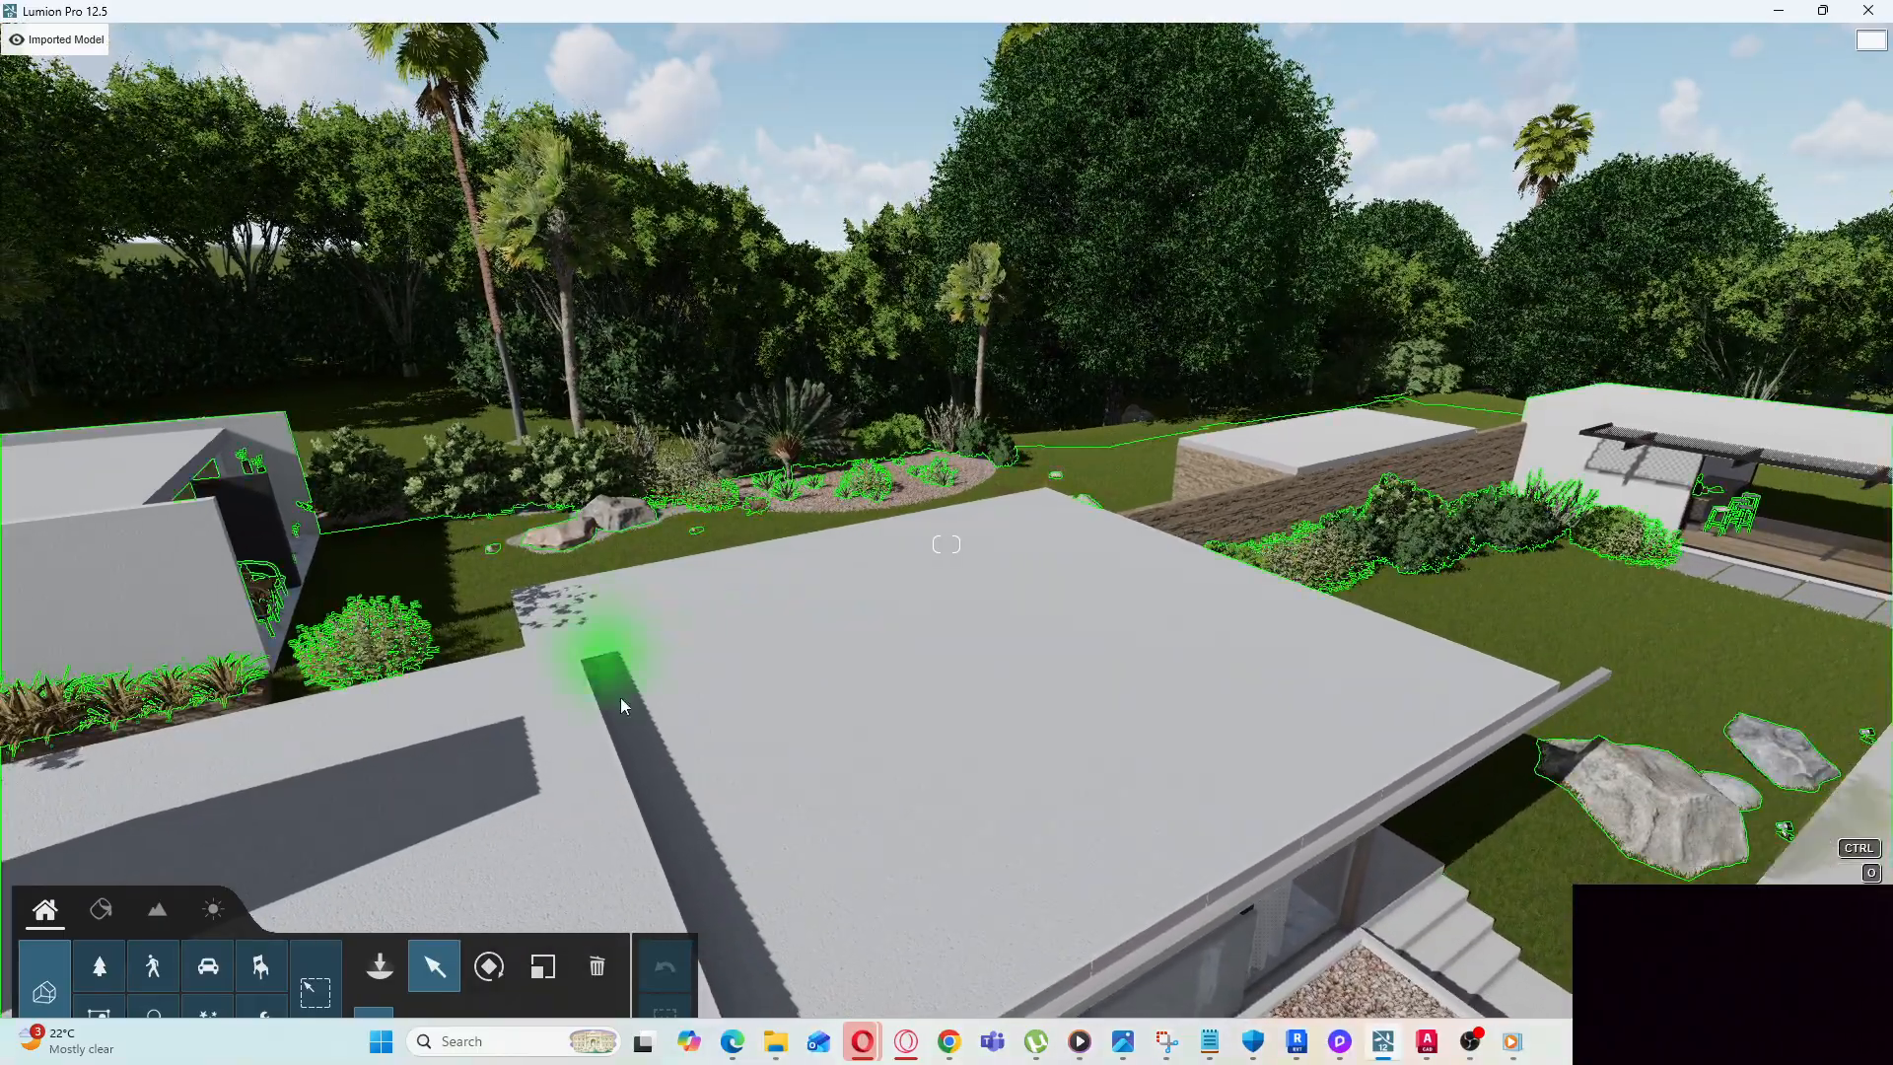
{"action": "key", "text": "s"}
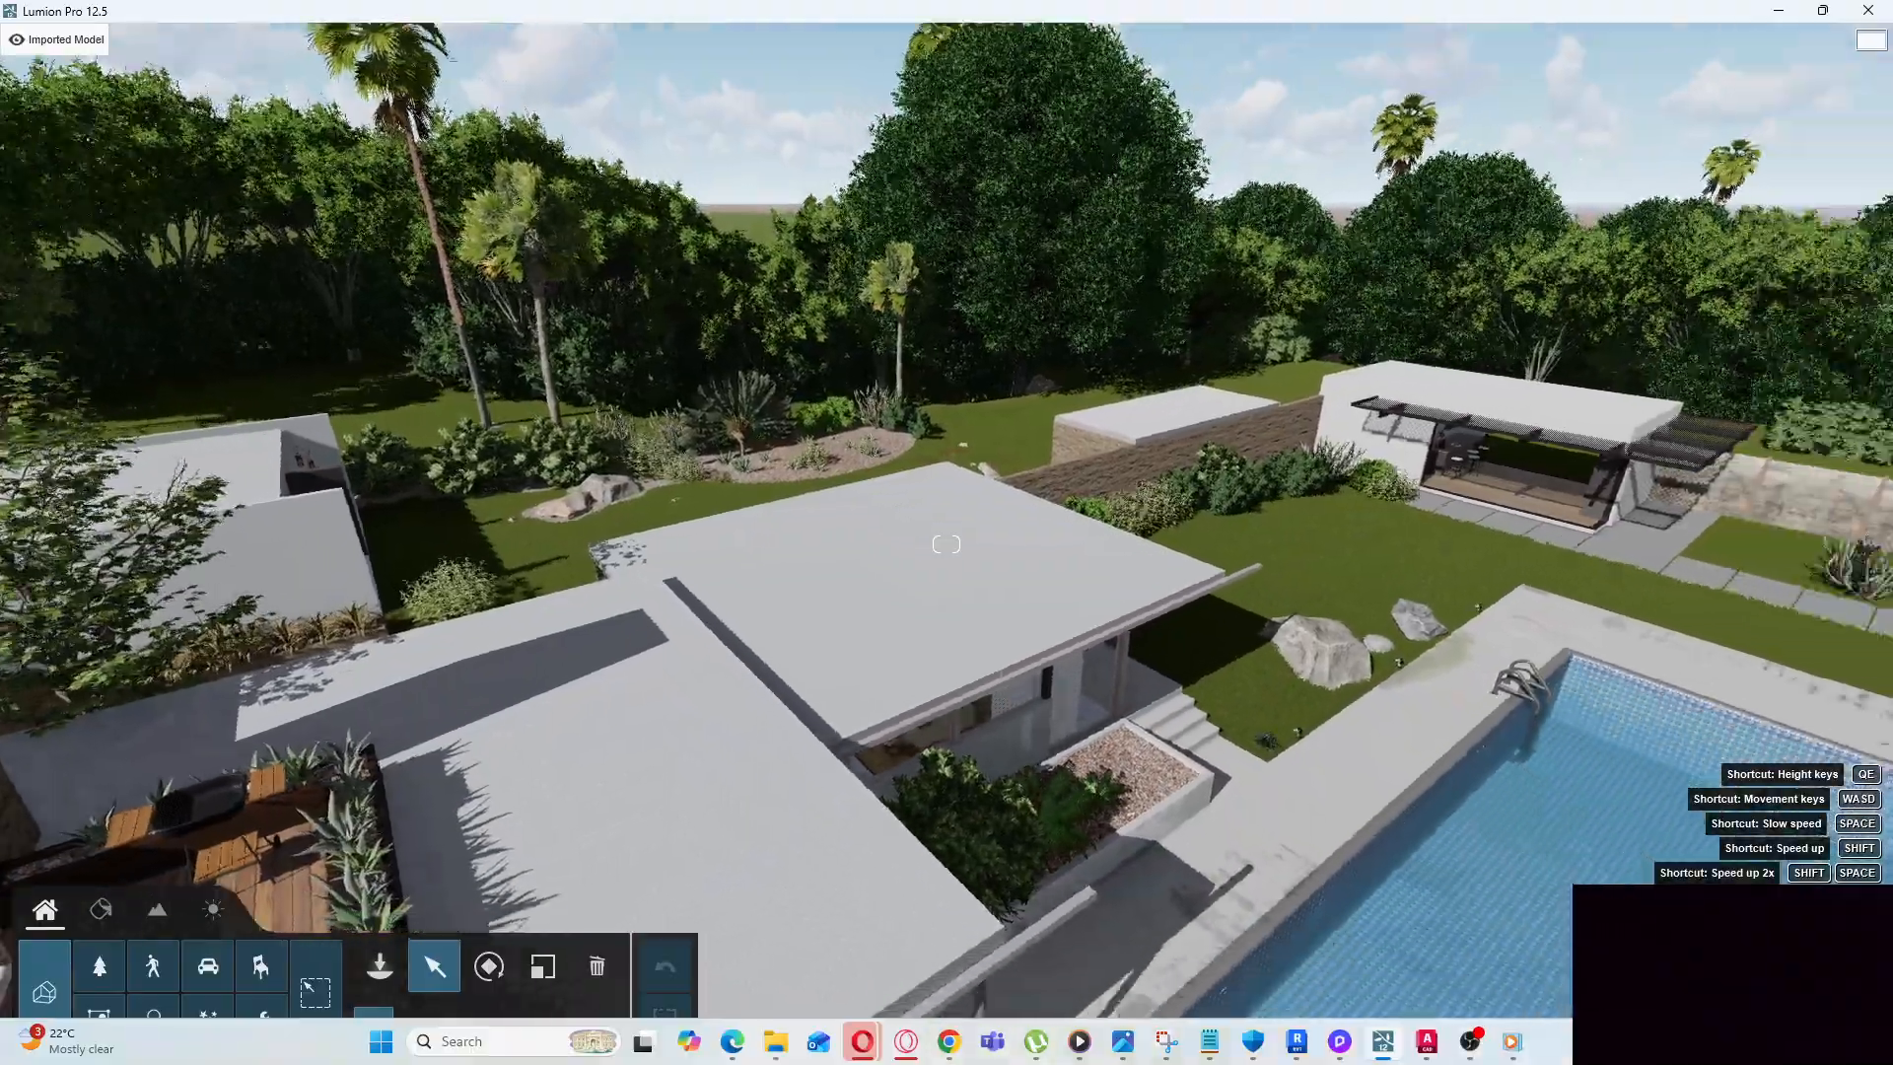
Turn toward the pool and retreat above the roof terrace, shifting sideways to view the pool, lawn and roofs from above
{"action": "right_click_drag", "start_coordinate": [947, 544], "coordinate": [1400, 532]}
{"action": "right_click_drag", "start_coordinate": [710, 446], "coordinate": [986, 640]}
{"action": "key", "text": "s"}
{"action": "key", "text": "s"}
{"action": "right_click_drag", "start_coordinate": [836, 525], "coordinate": [873, 584]}
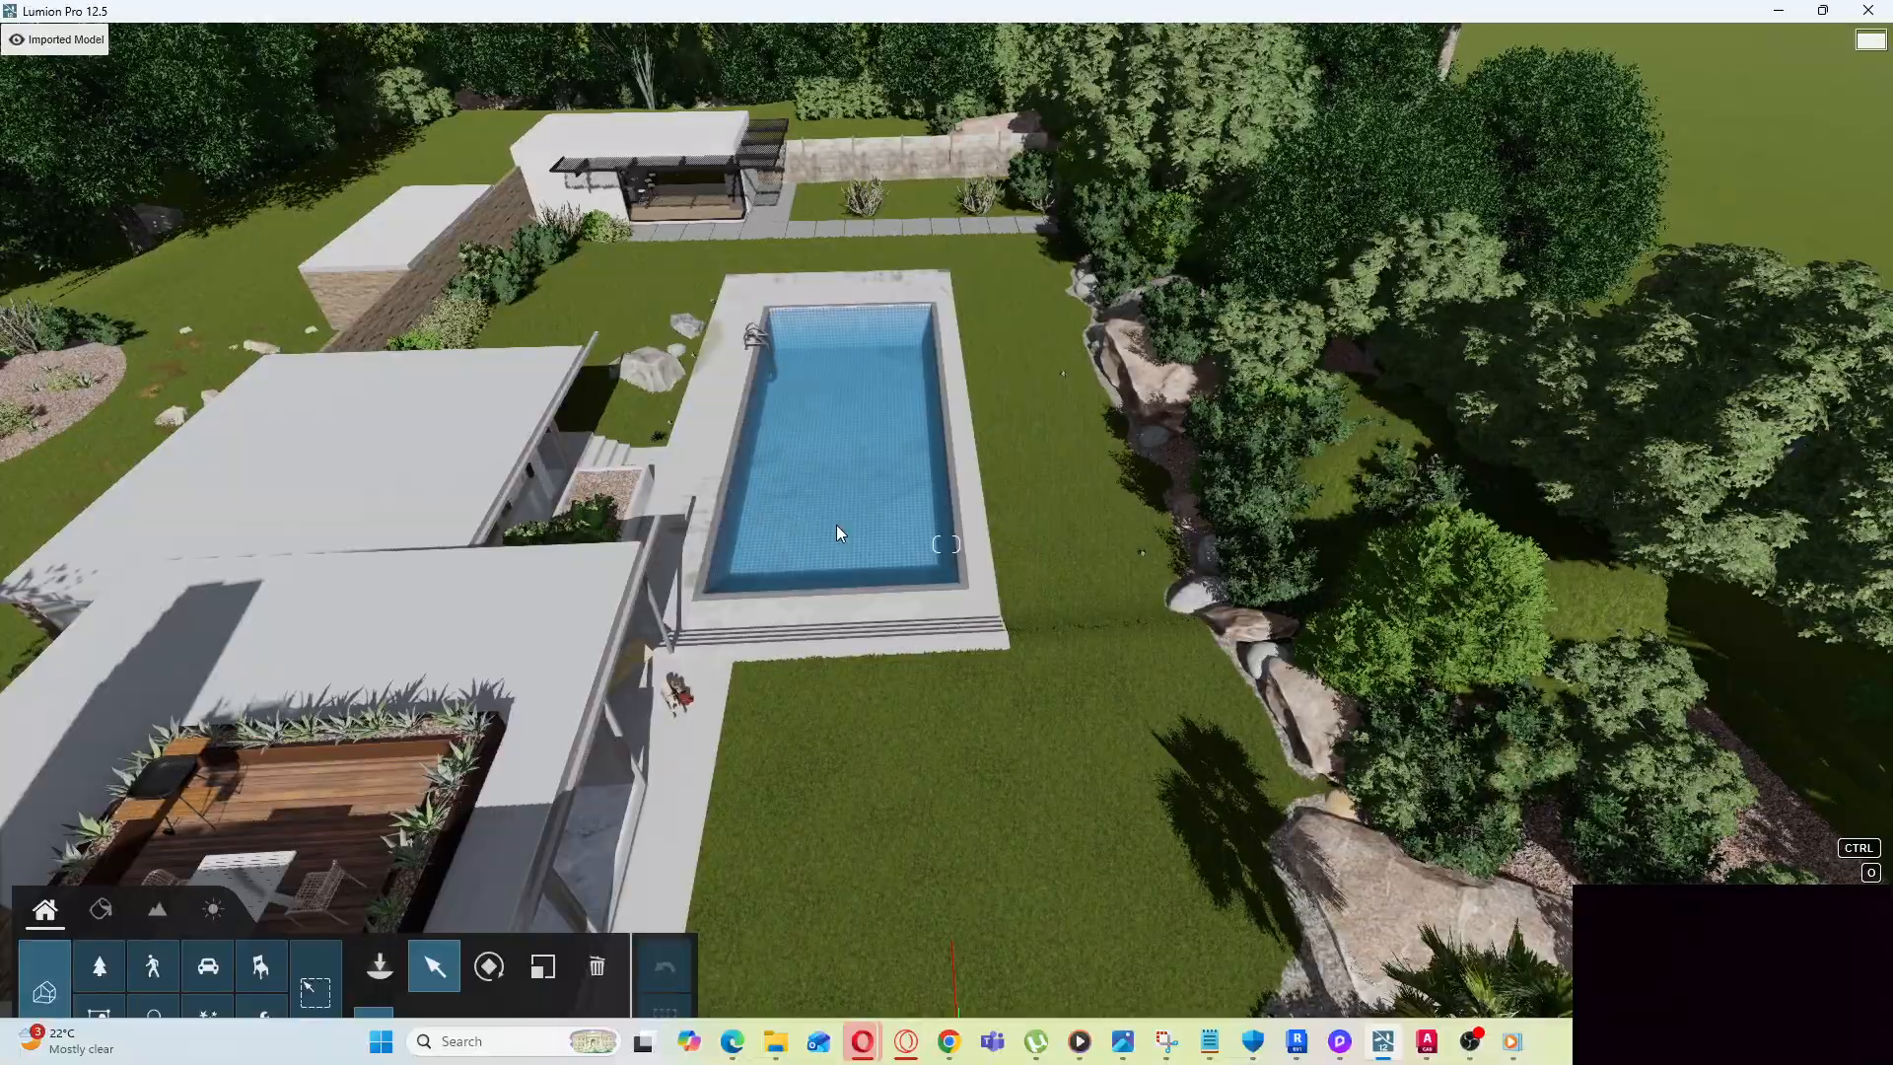
{"action": "key", "text": "a"}
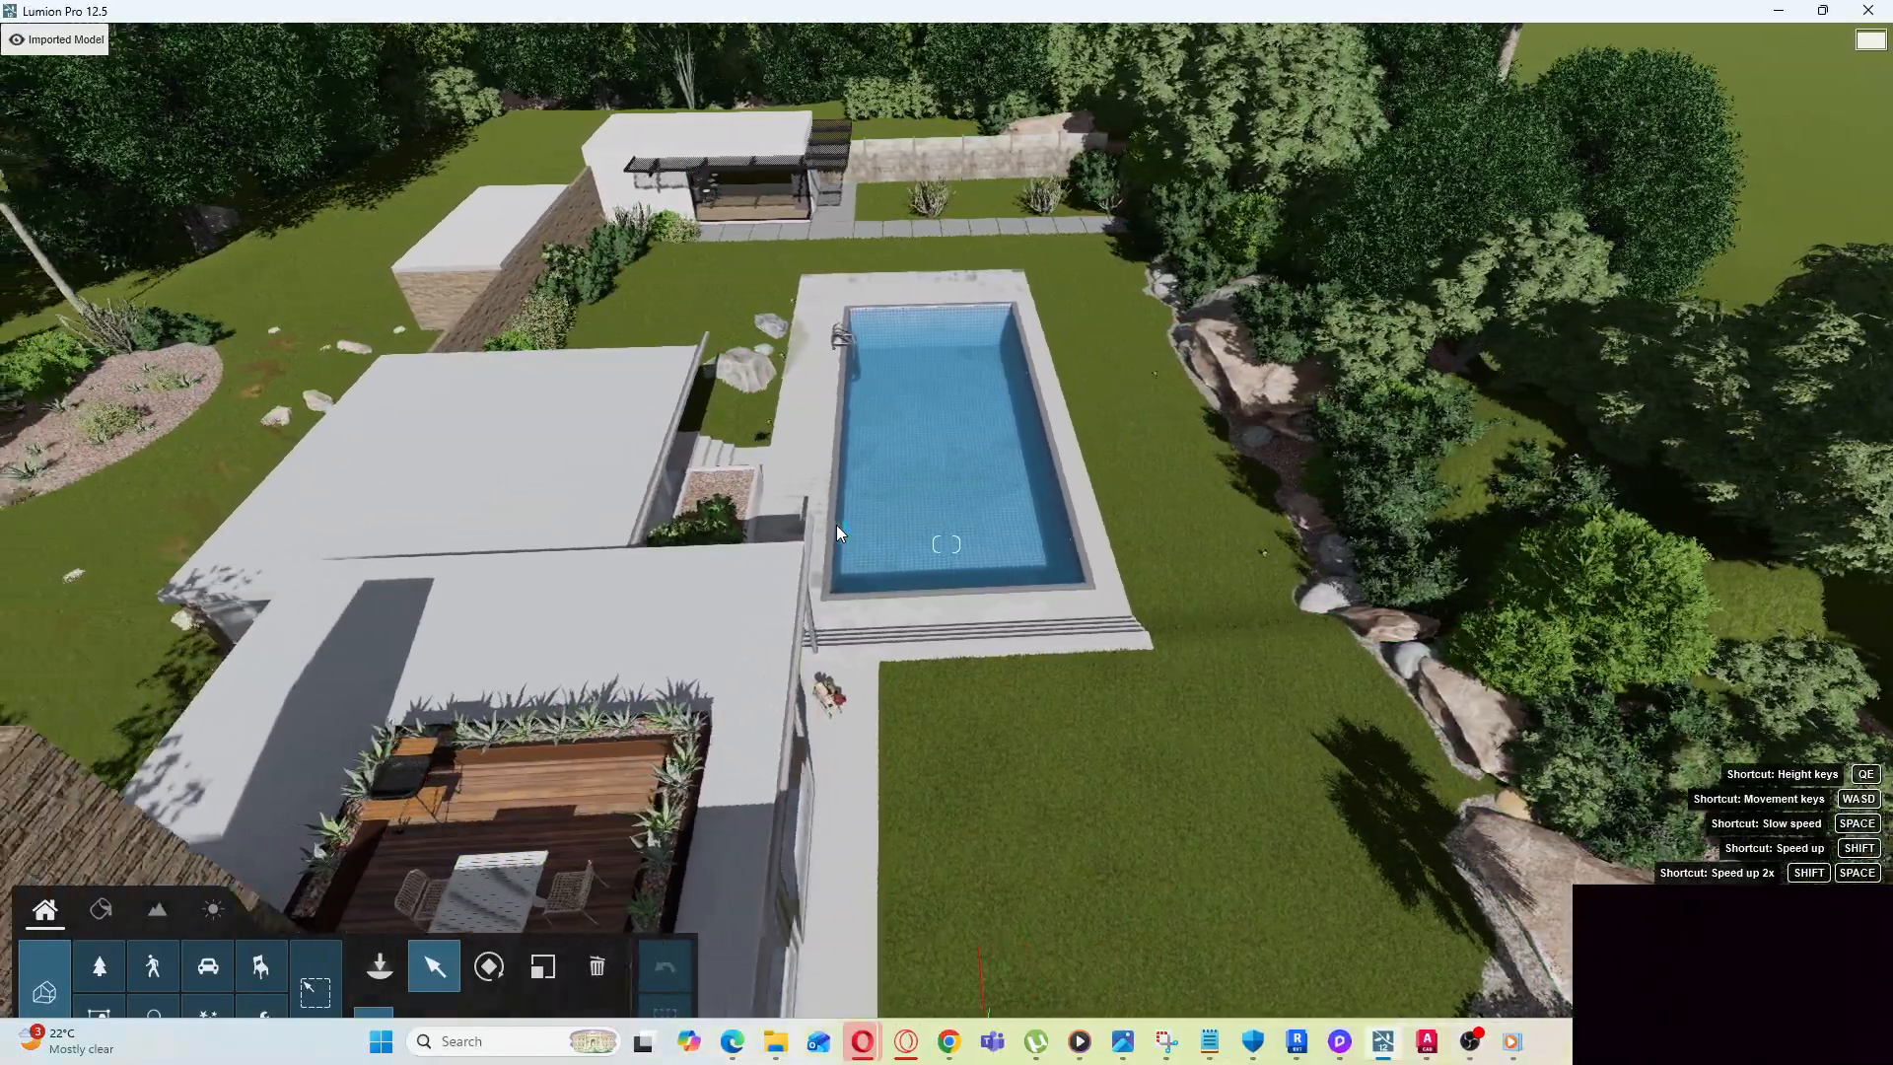
{"action": "key", "text": "a"}
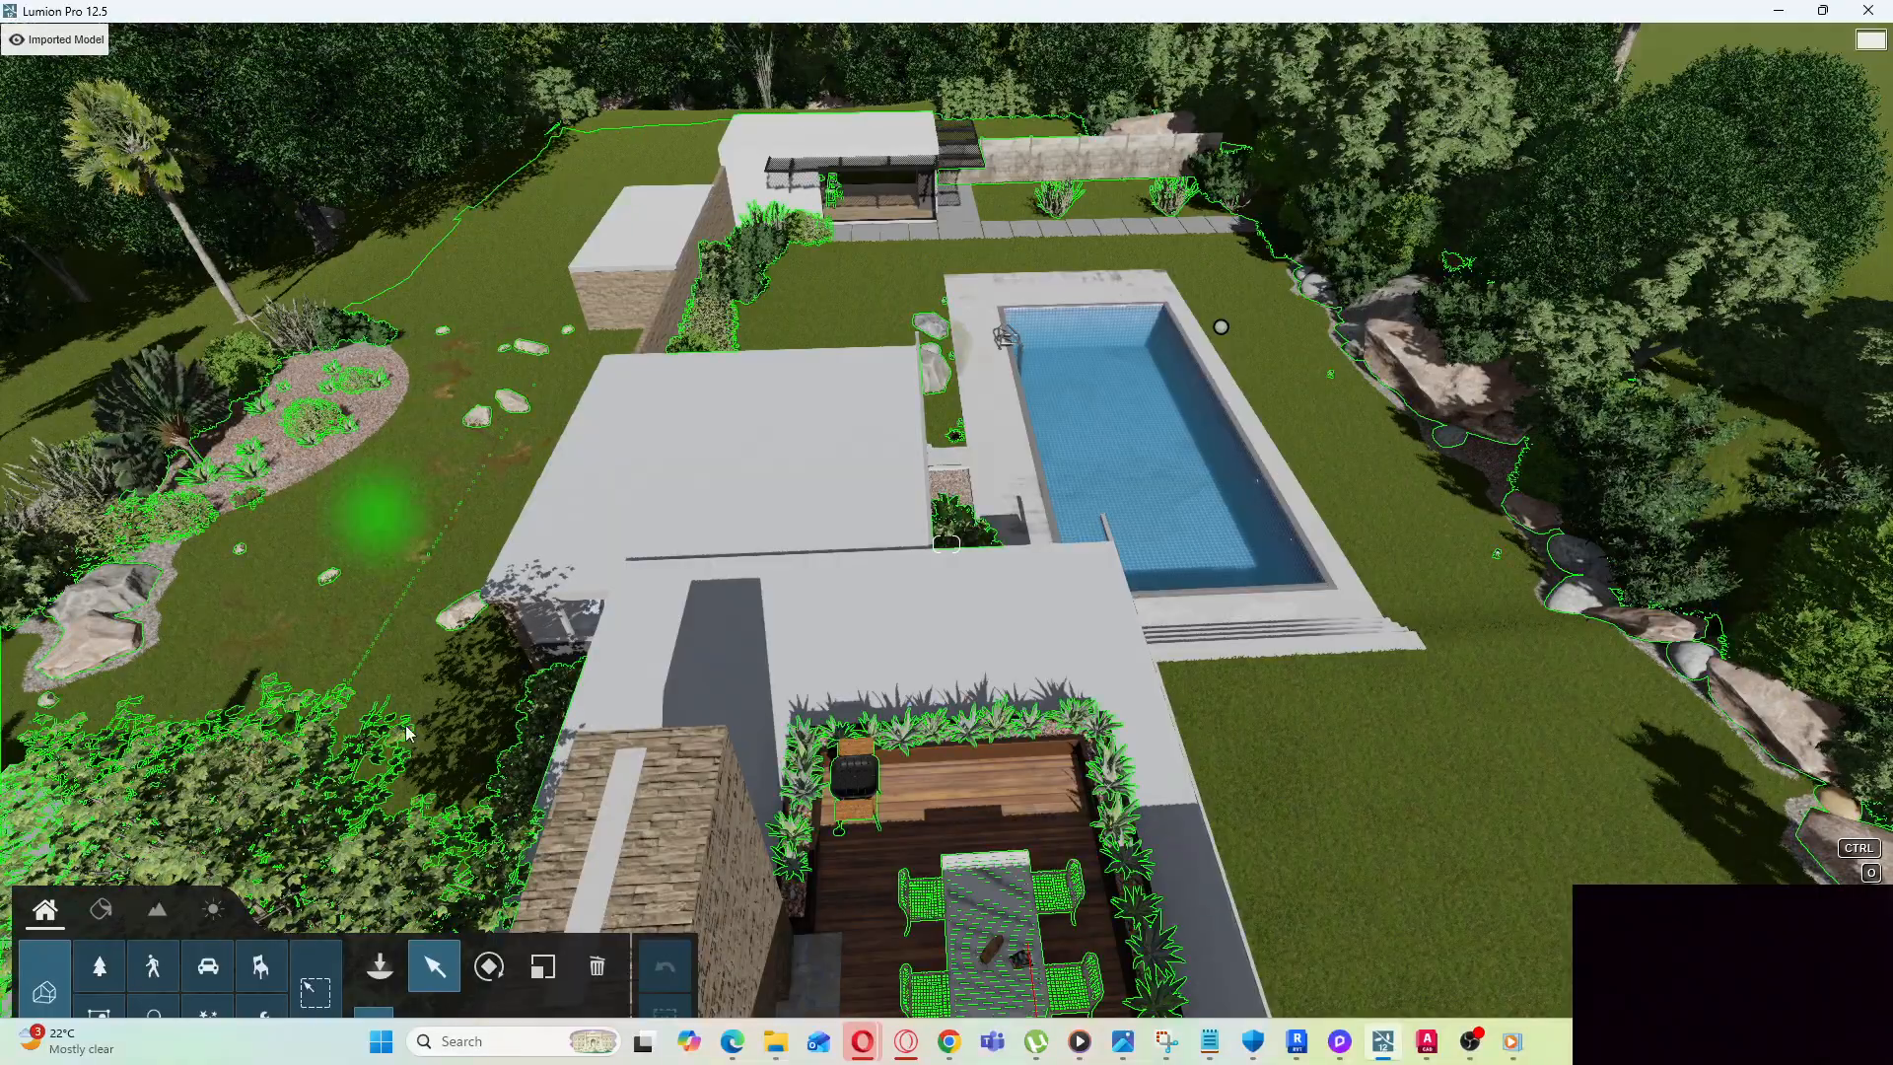
Pull the camera back in stages to an aerial overview of the entire villa, pool, garden and surrounding trees
{"action": "left_click", "coordinate": [961, 702], "text": "ctrl"}
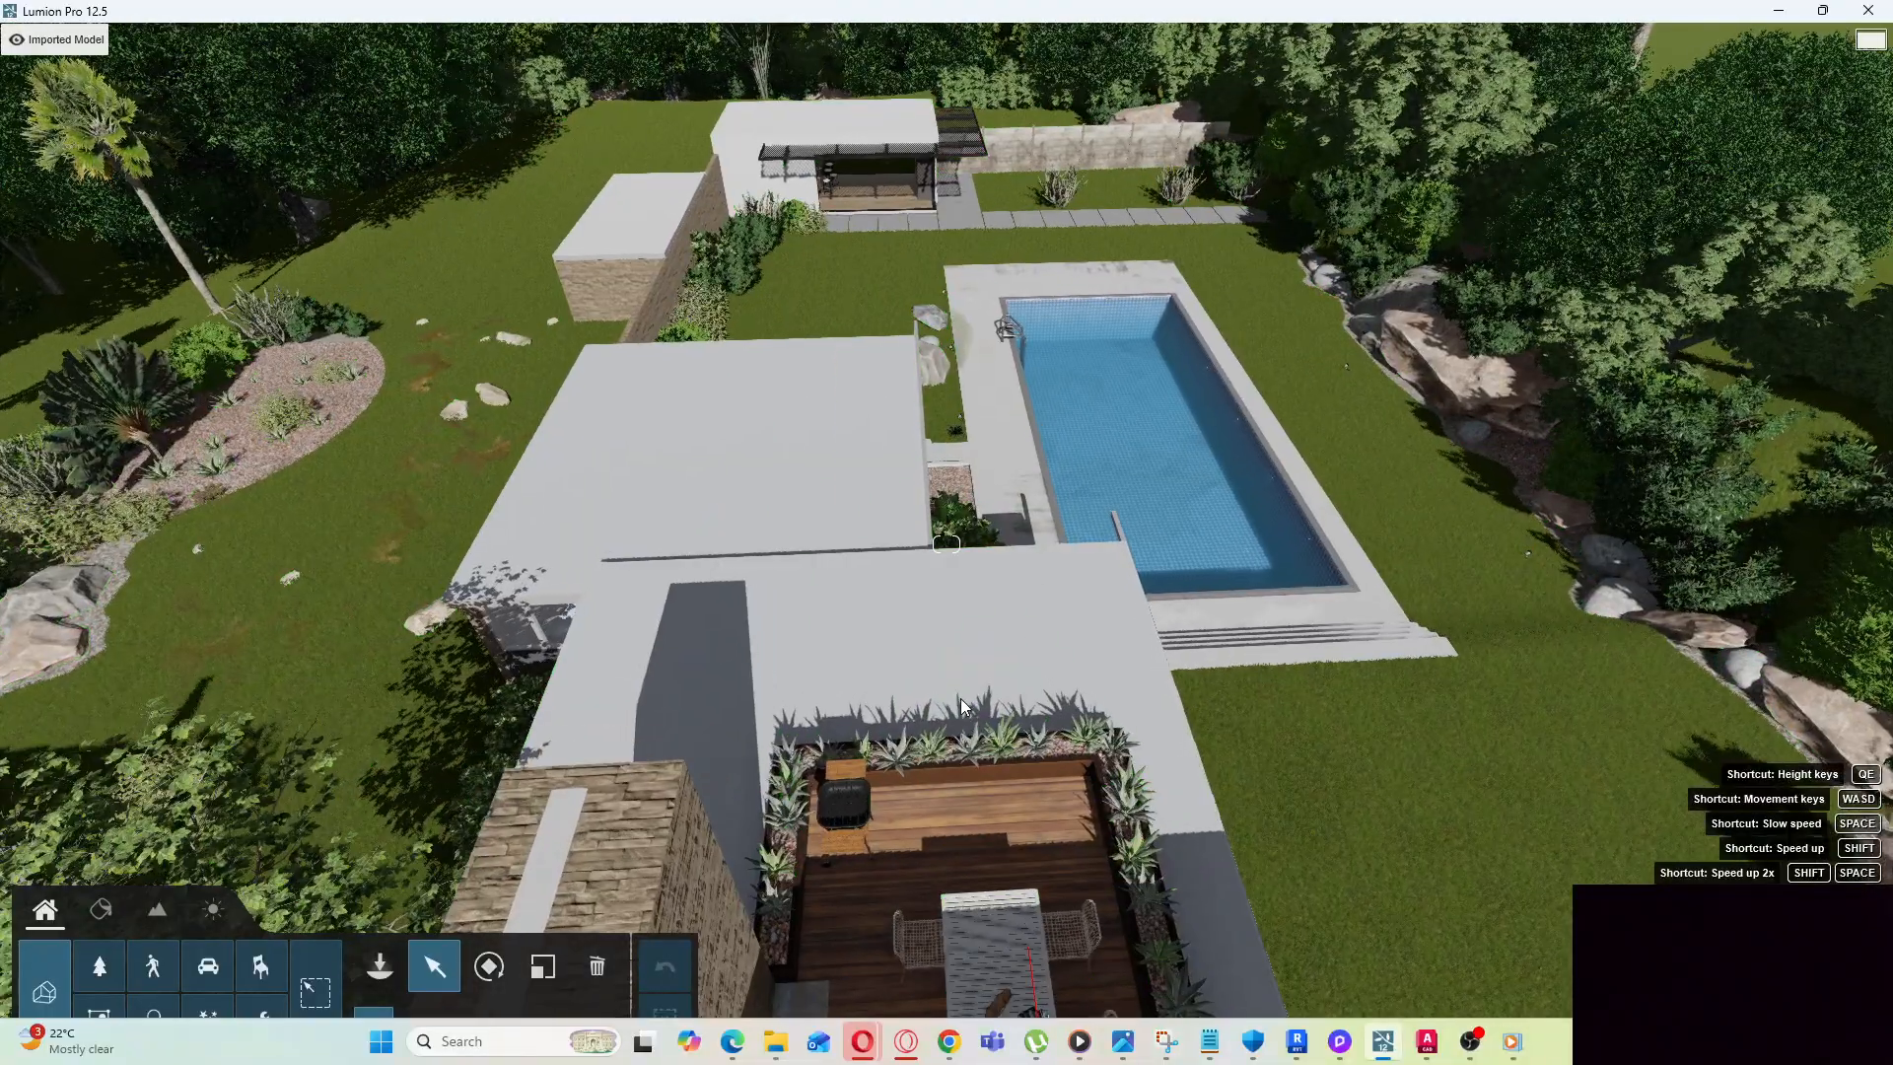
{"action": "scroll", "coordinate": [958, 704], "scroll_direction": "down", "scroll_amount": 5}
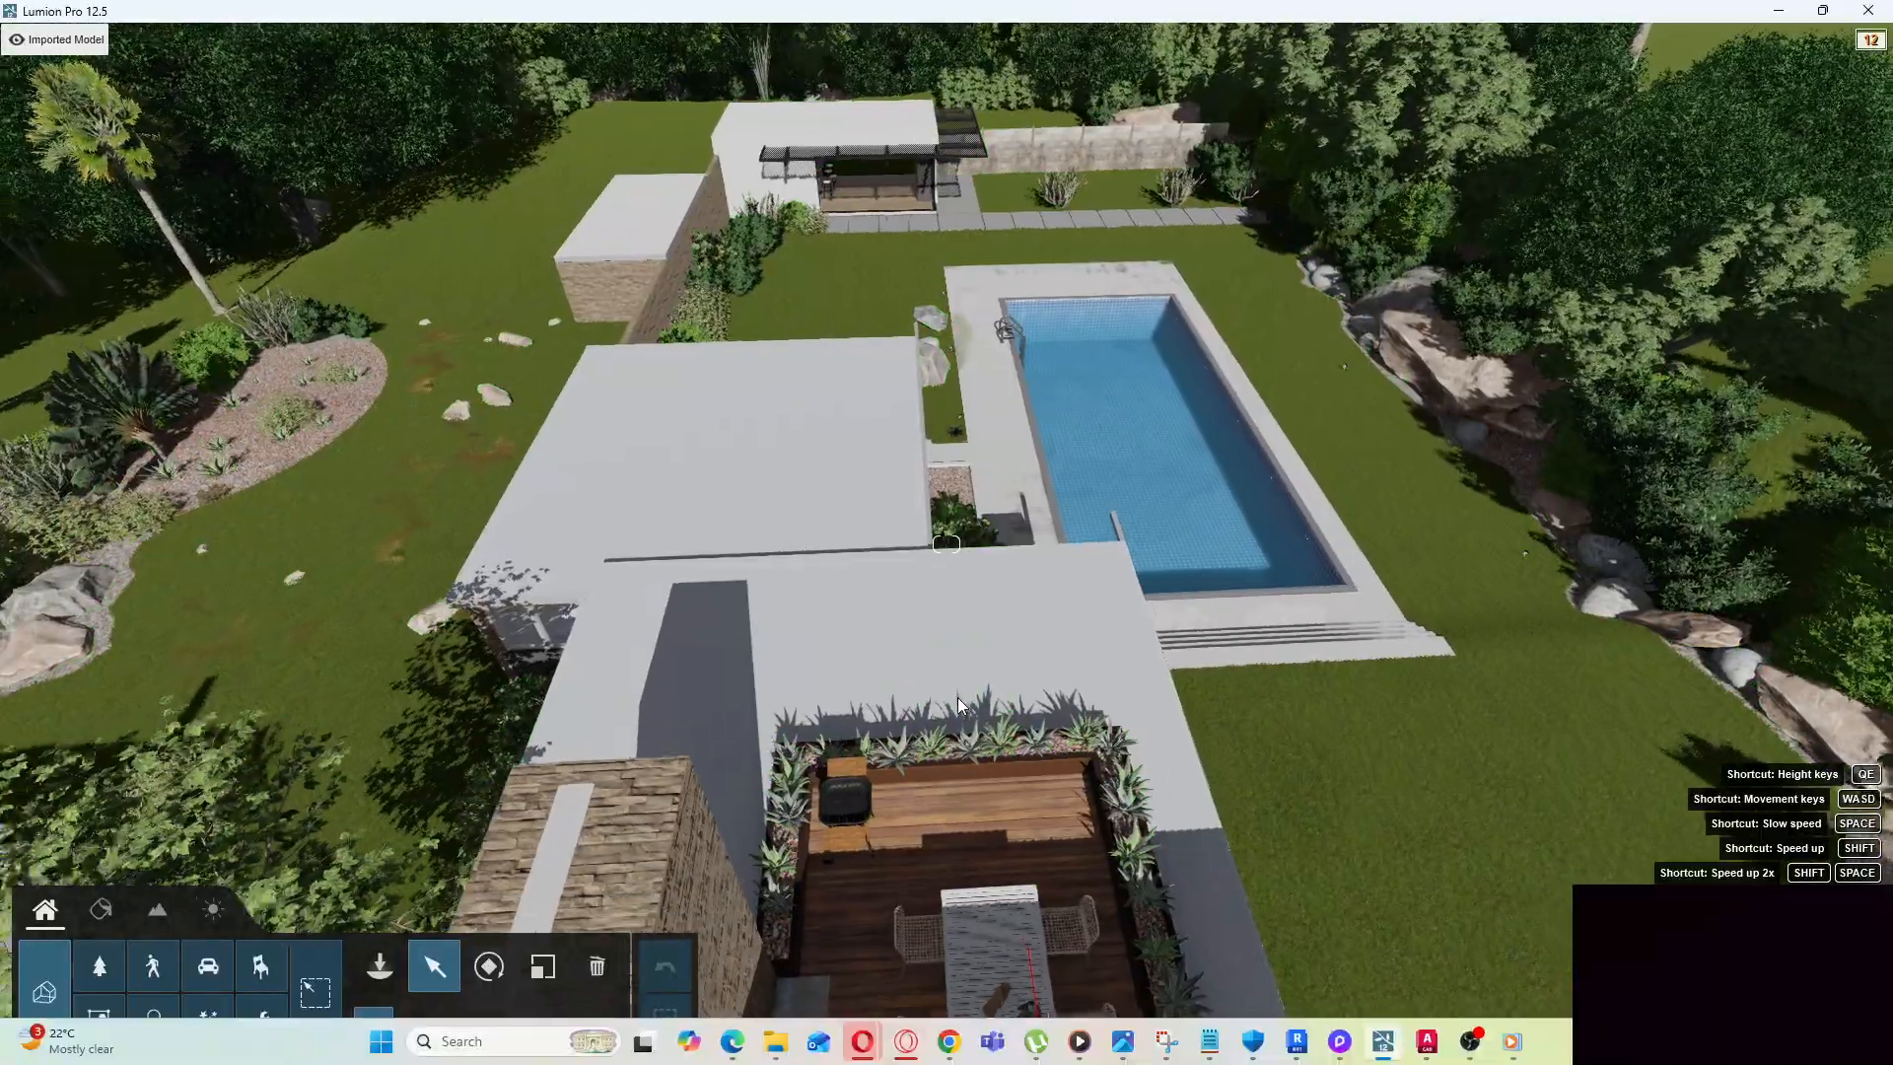
{"action": "scroll", "coordinate": [954, 707], "scroll_direction": "down", "scroll_amount": 5}
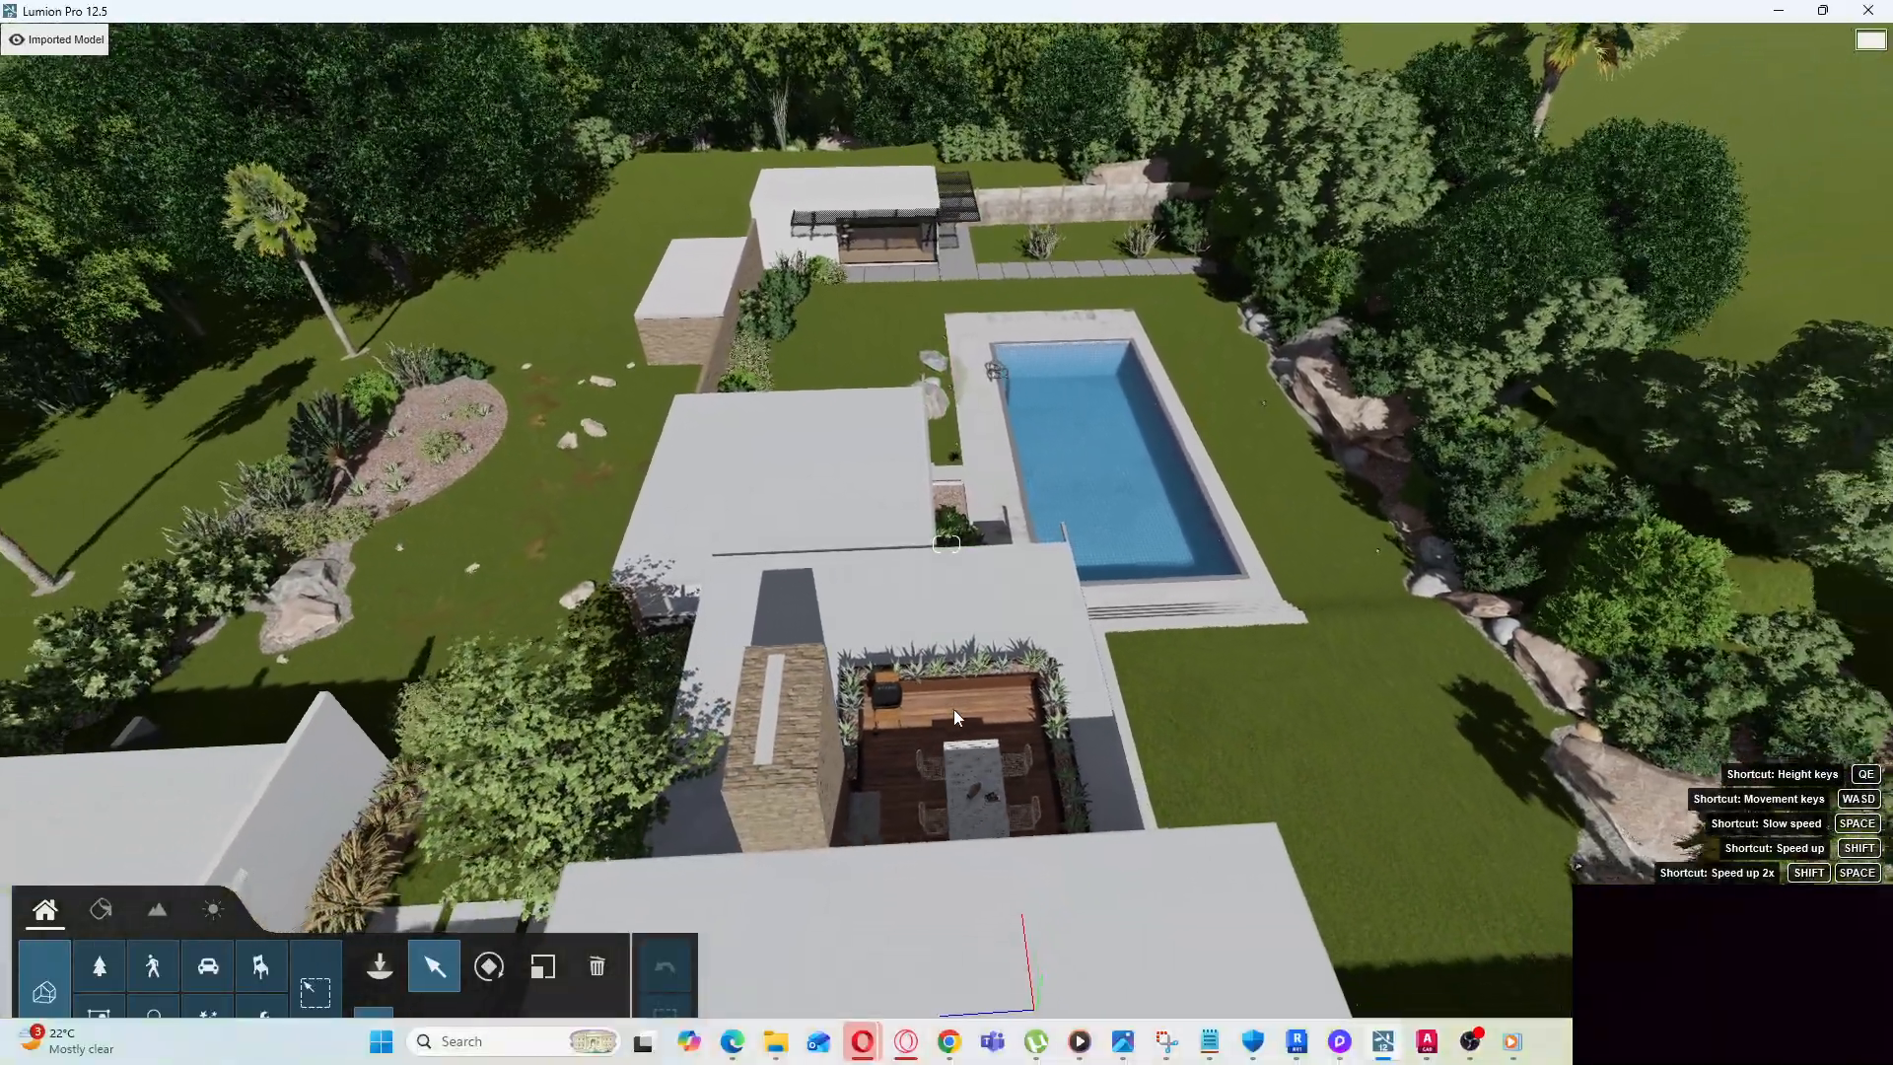
{"action": "scroll", "coordinate": [953, 710], "scroll_direction": "down", "scroll_amount": 3}
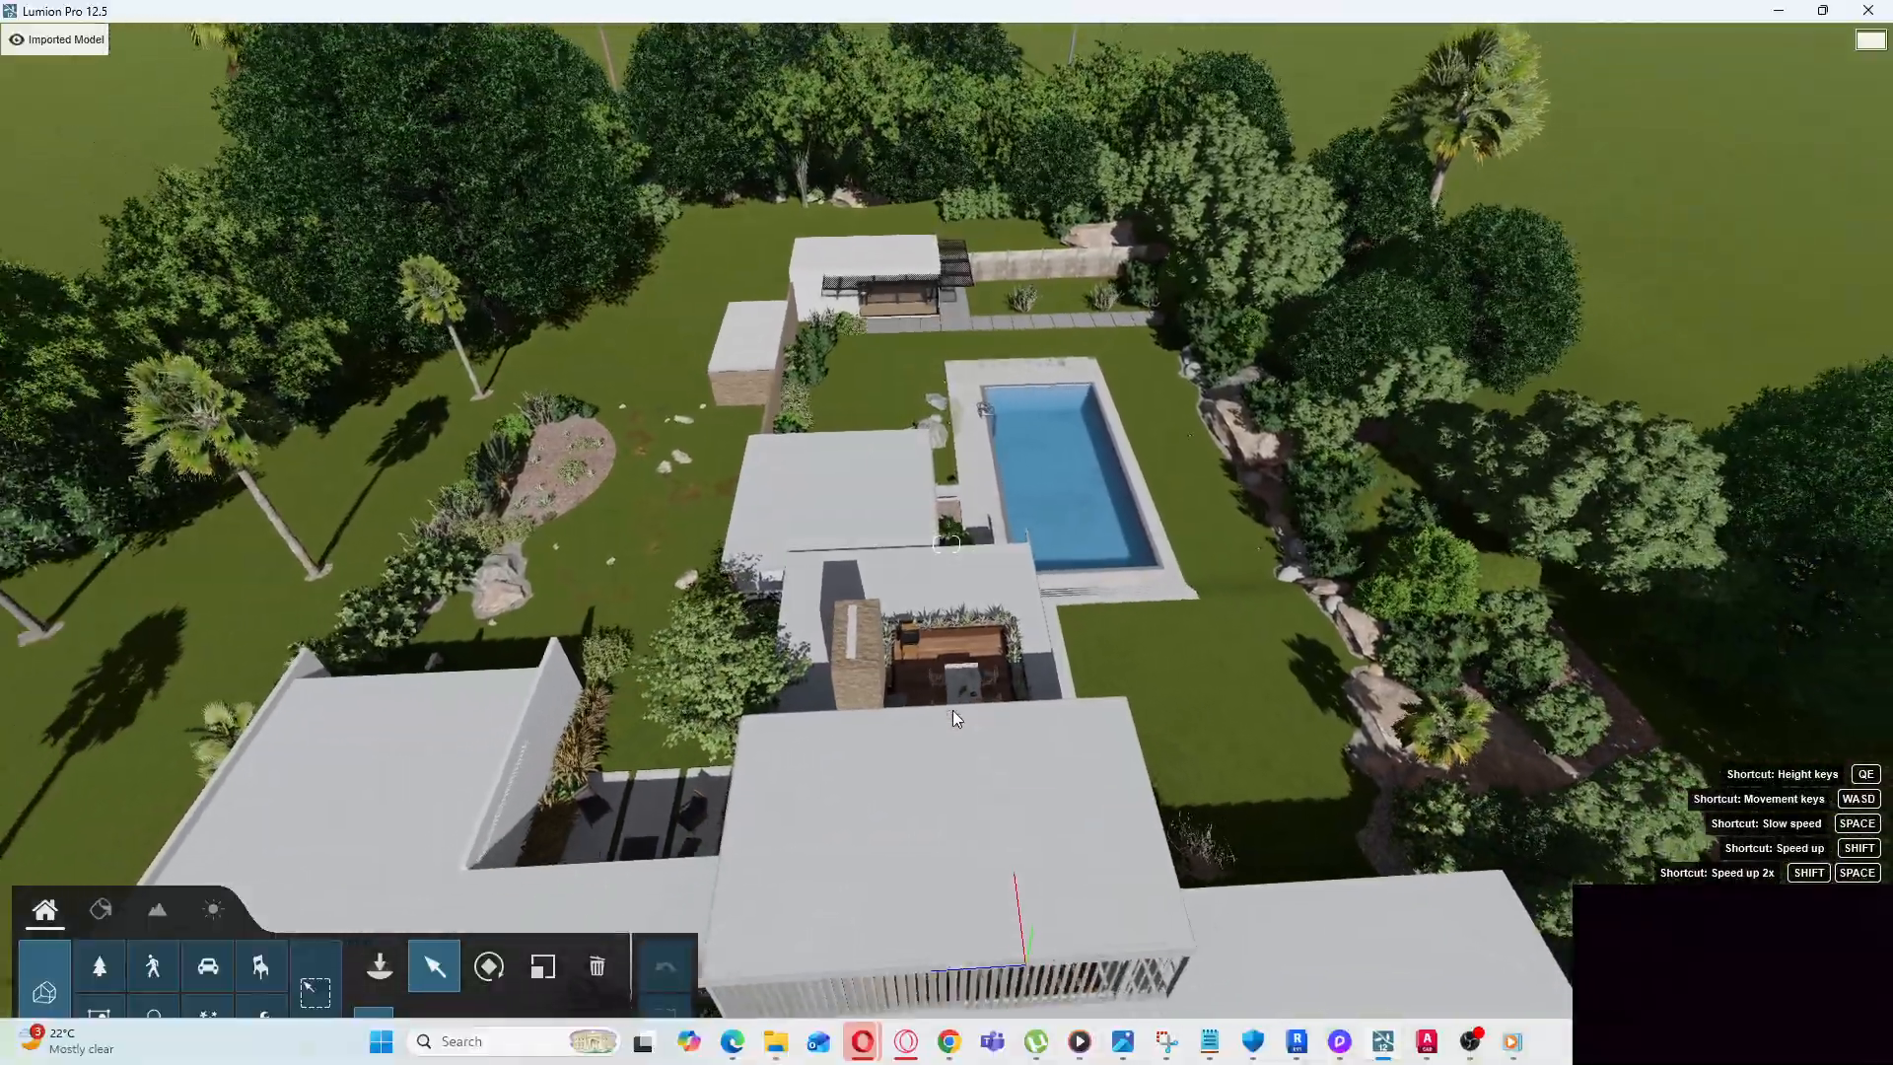
{"action": "scroll", "coordinate": [952, 710], "scroll_direction": "down", "scroll_amount": 5}
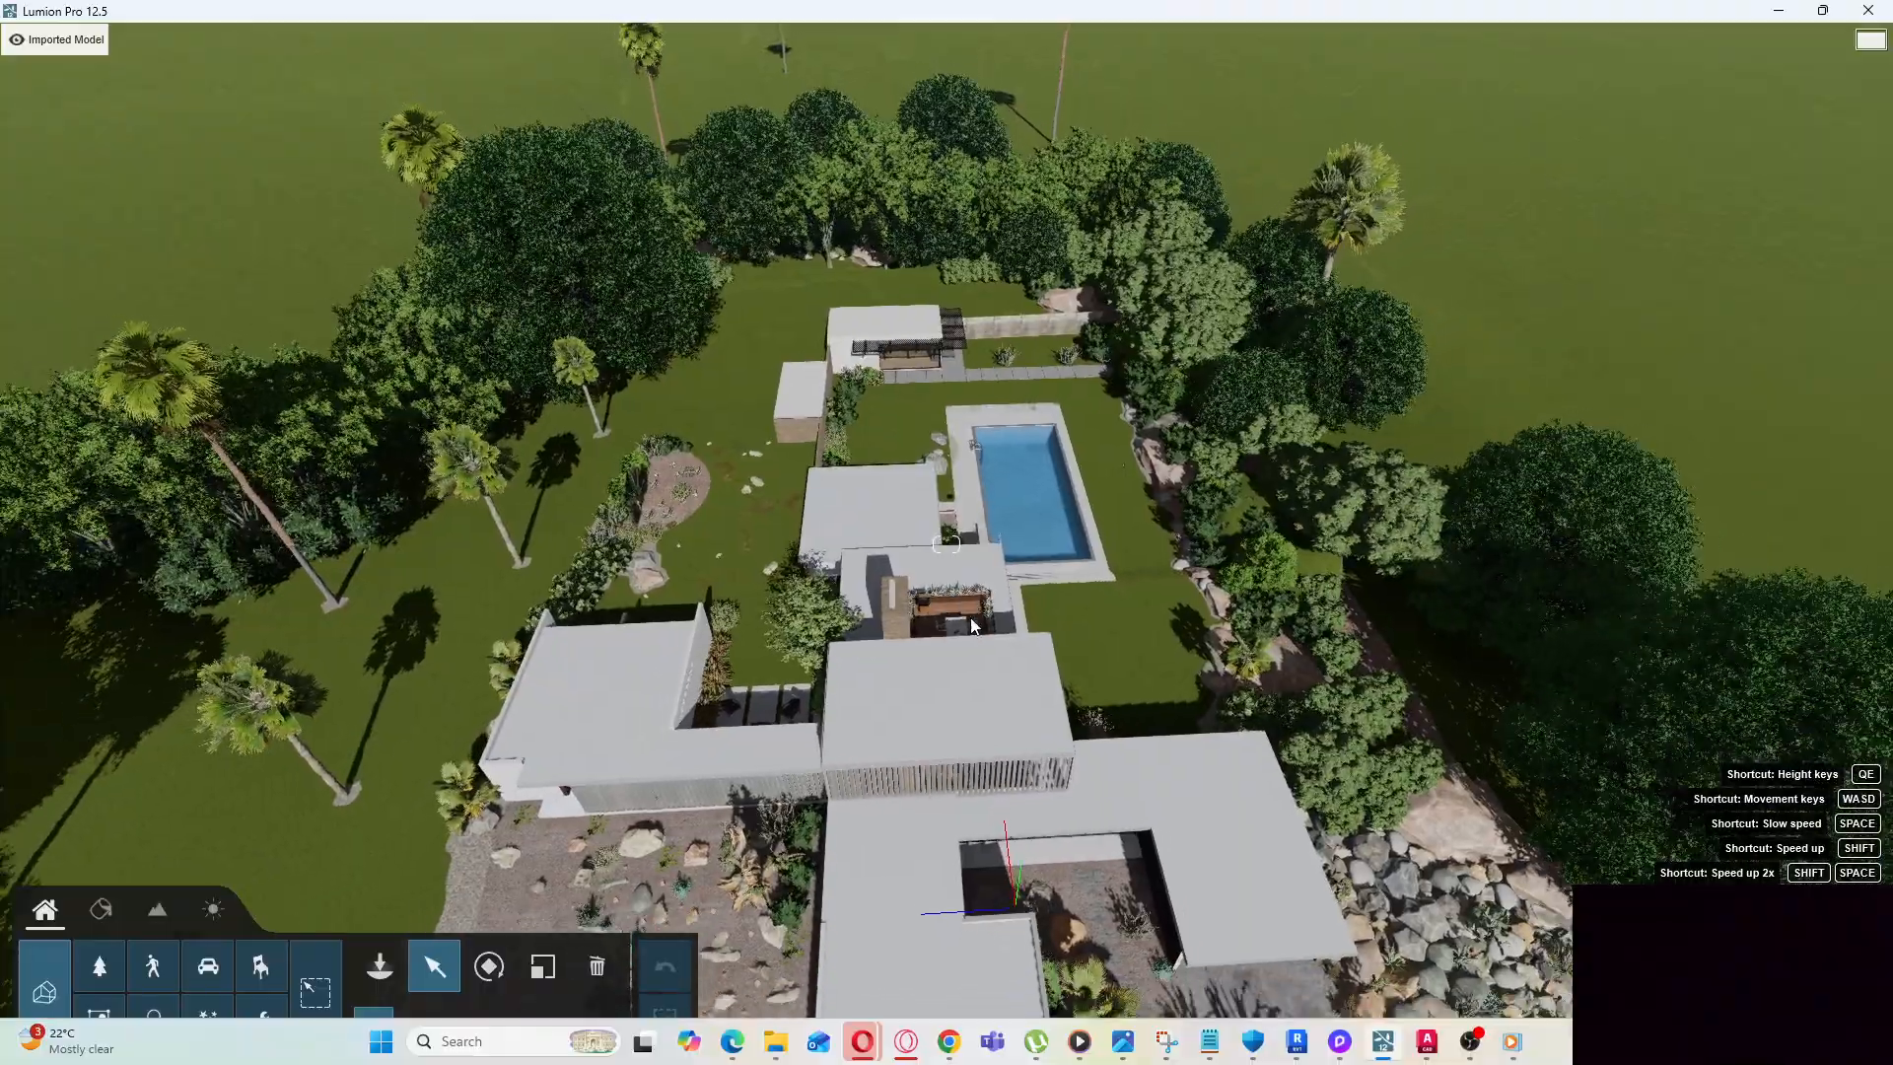
Swing the aerial view around the villa's entrance side to survey the gravel garden, side wing and surrounding trees
{"action": "mouse_move", "coordinate": [956, 618]}
{"action": "right_mouse_down"}
{"action": "mouse_move", "coordinate": [938, 605]}
{"action": "mouse_move", "coordinate": [968, 611]}
{"action": "right_mouse_up"}
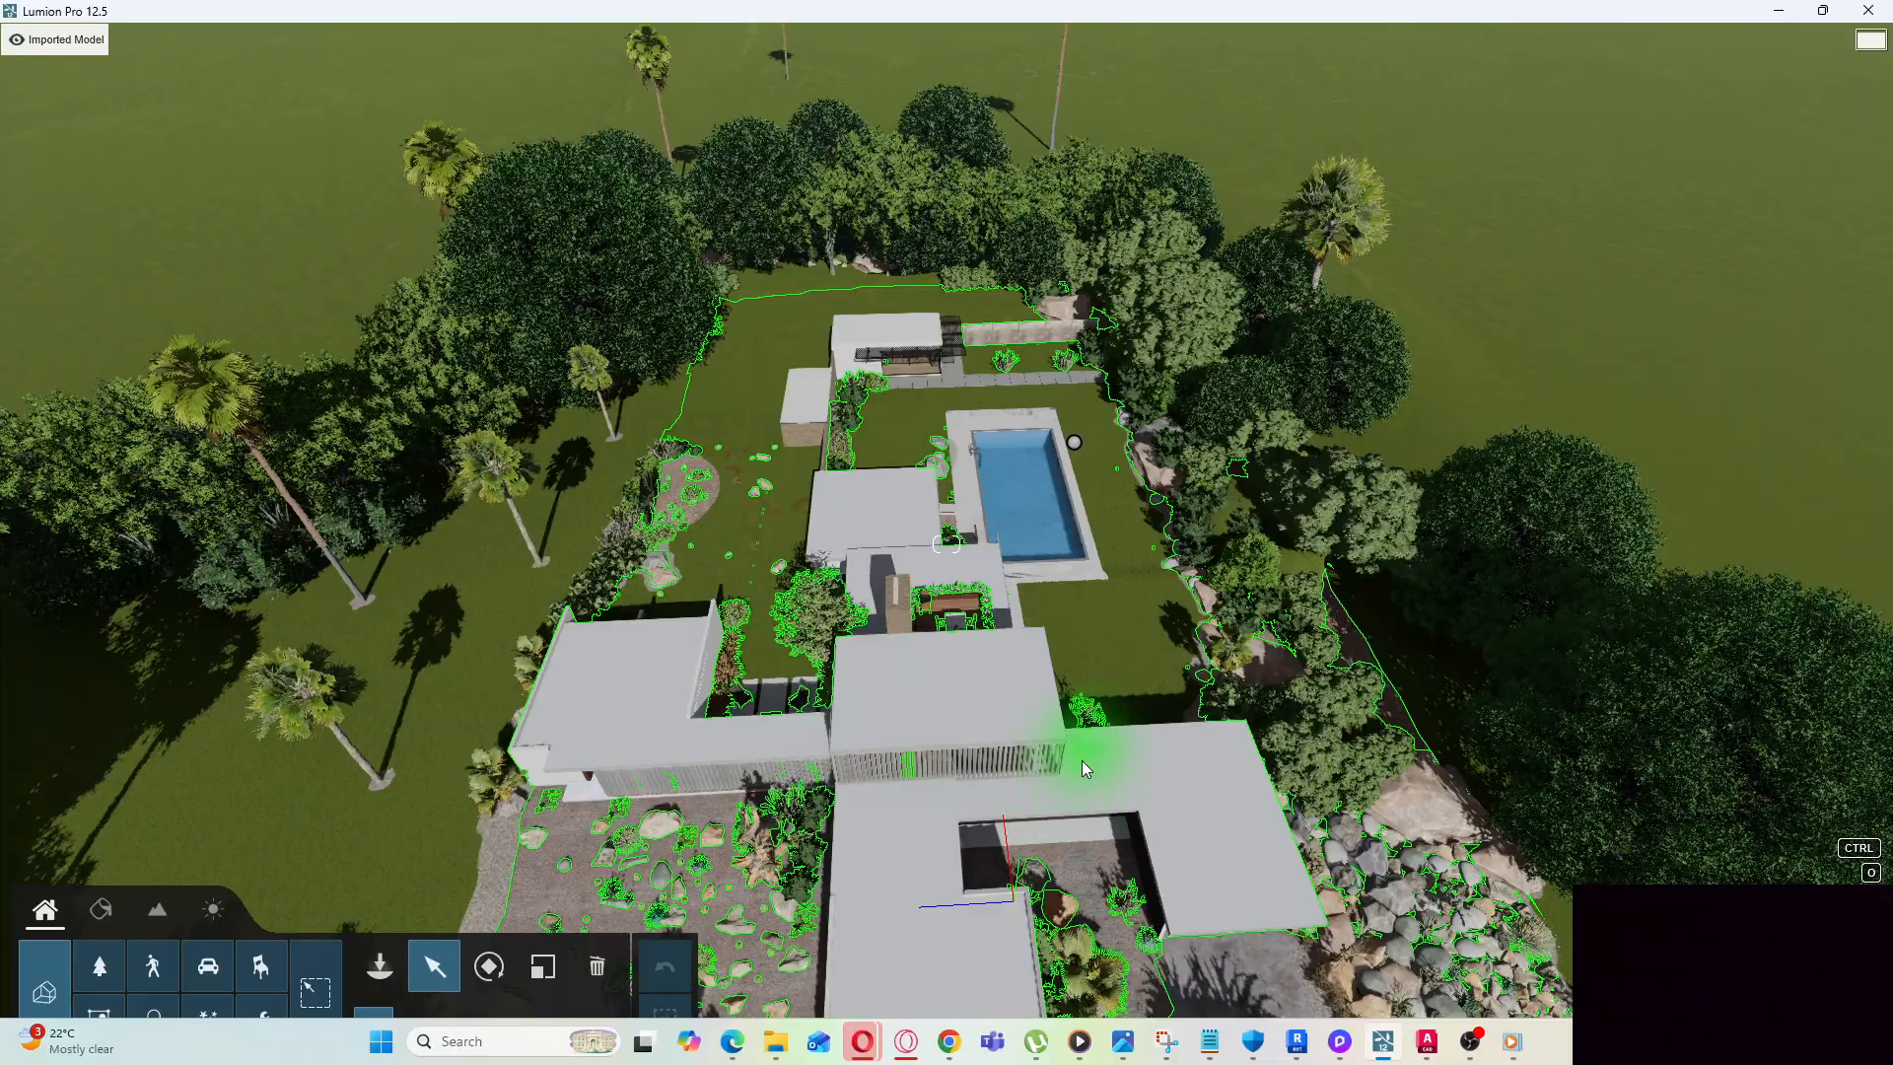
{"action": "key", "text": "s"}
{"action": "right_click_drag", "start_coordinate": [900, 507], "coordinate": [749, 749]}
{"action": "right_click_drag", "start_coordinate": [947, 544], "coordinate": [848, 540]}
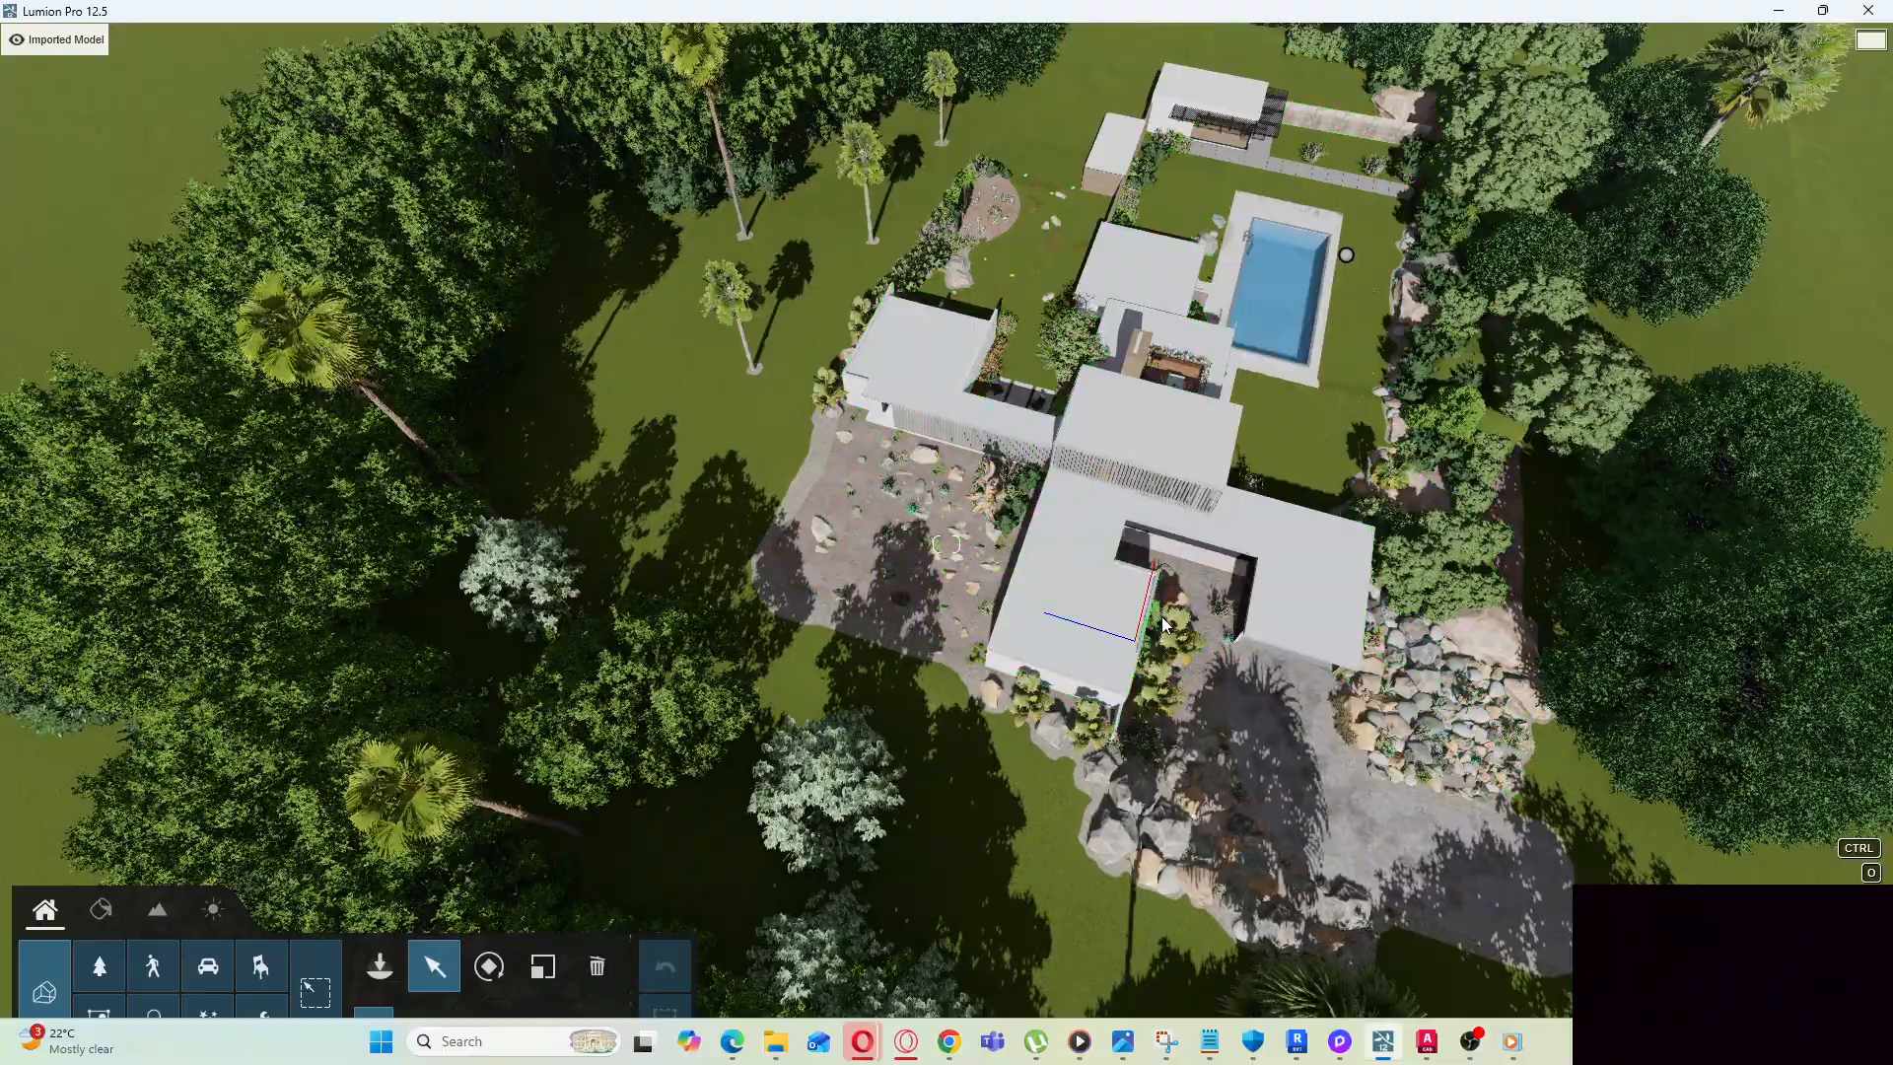
{"action": "key", "text": "w"}
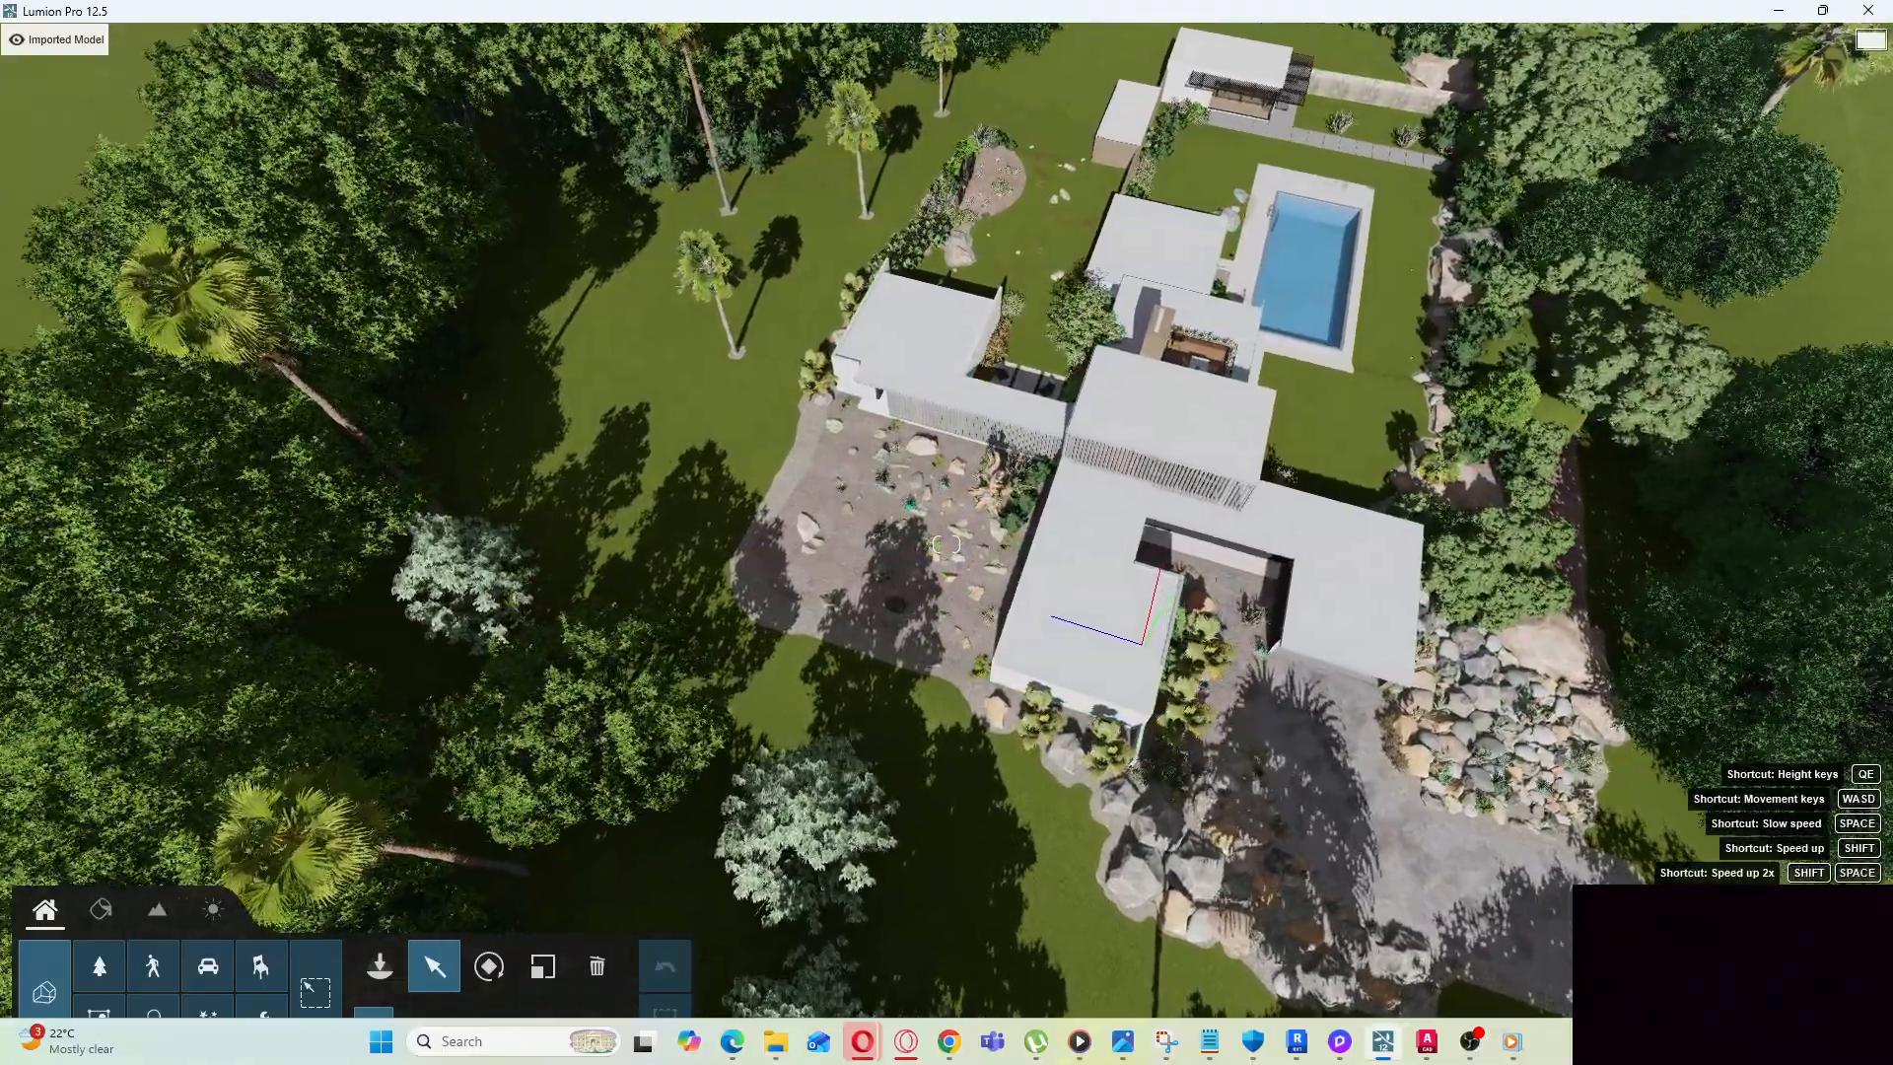
Turn toward the entrance courtyard and fly closer to view the driveway, boulders and rock garden from above
{"action": "right_click_drag", "start_coordinate": [1224, 702], "coordinate": [1281, 739]}
{"action": "right_click_drag", "start_coordinate": [946, 544], "coordinate": [912, 740]}
{"action": "key", "text": "w"}
{"action": "key", "text": "w"}
{"action": "key", "text": "w"}
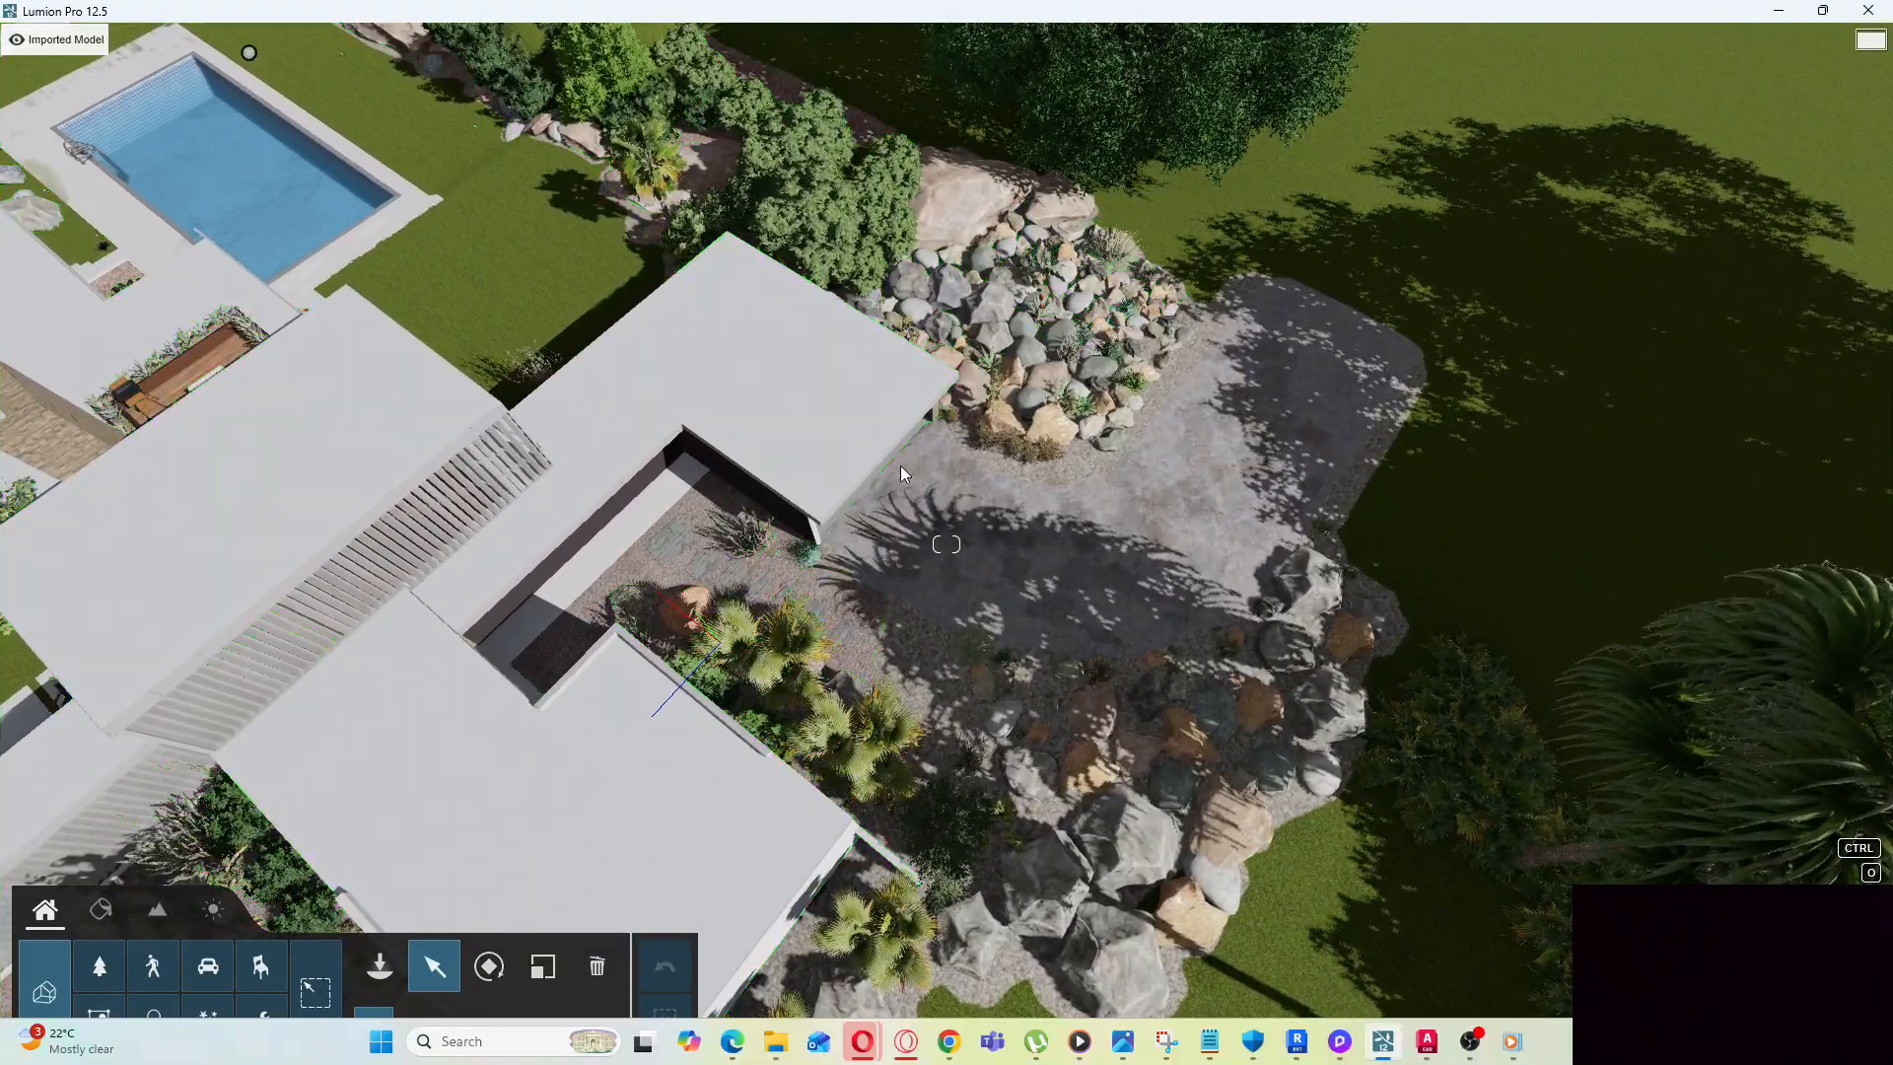
Back away from the driveway and turn the camera to look along the property toward the pool and pool house
{"action": "key", "text": "s"}
{"action": "key", "text": "s"}
{"action": "right_click_drag", "start_coordinate": [901, 536], "coordinate": [681, 532]}
{"action": "key", "text": "s"}
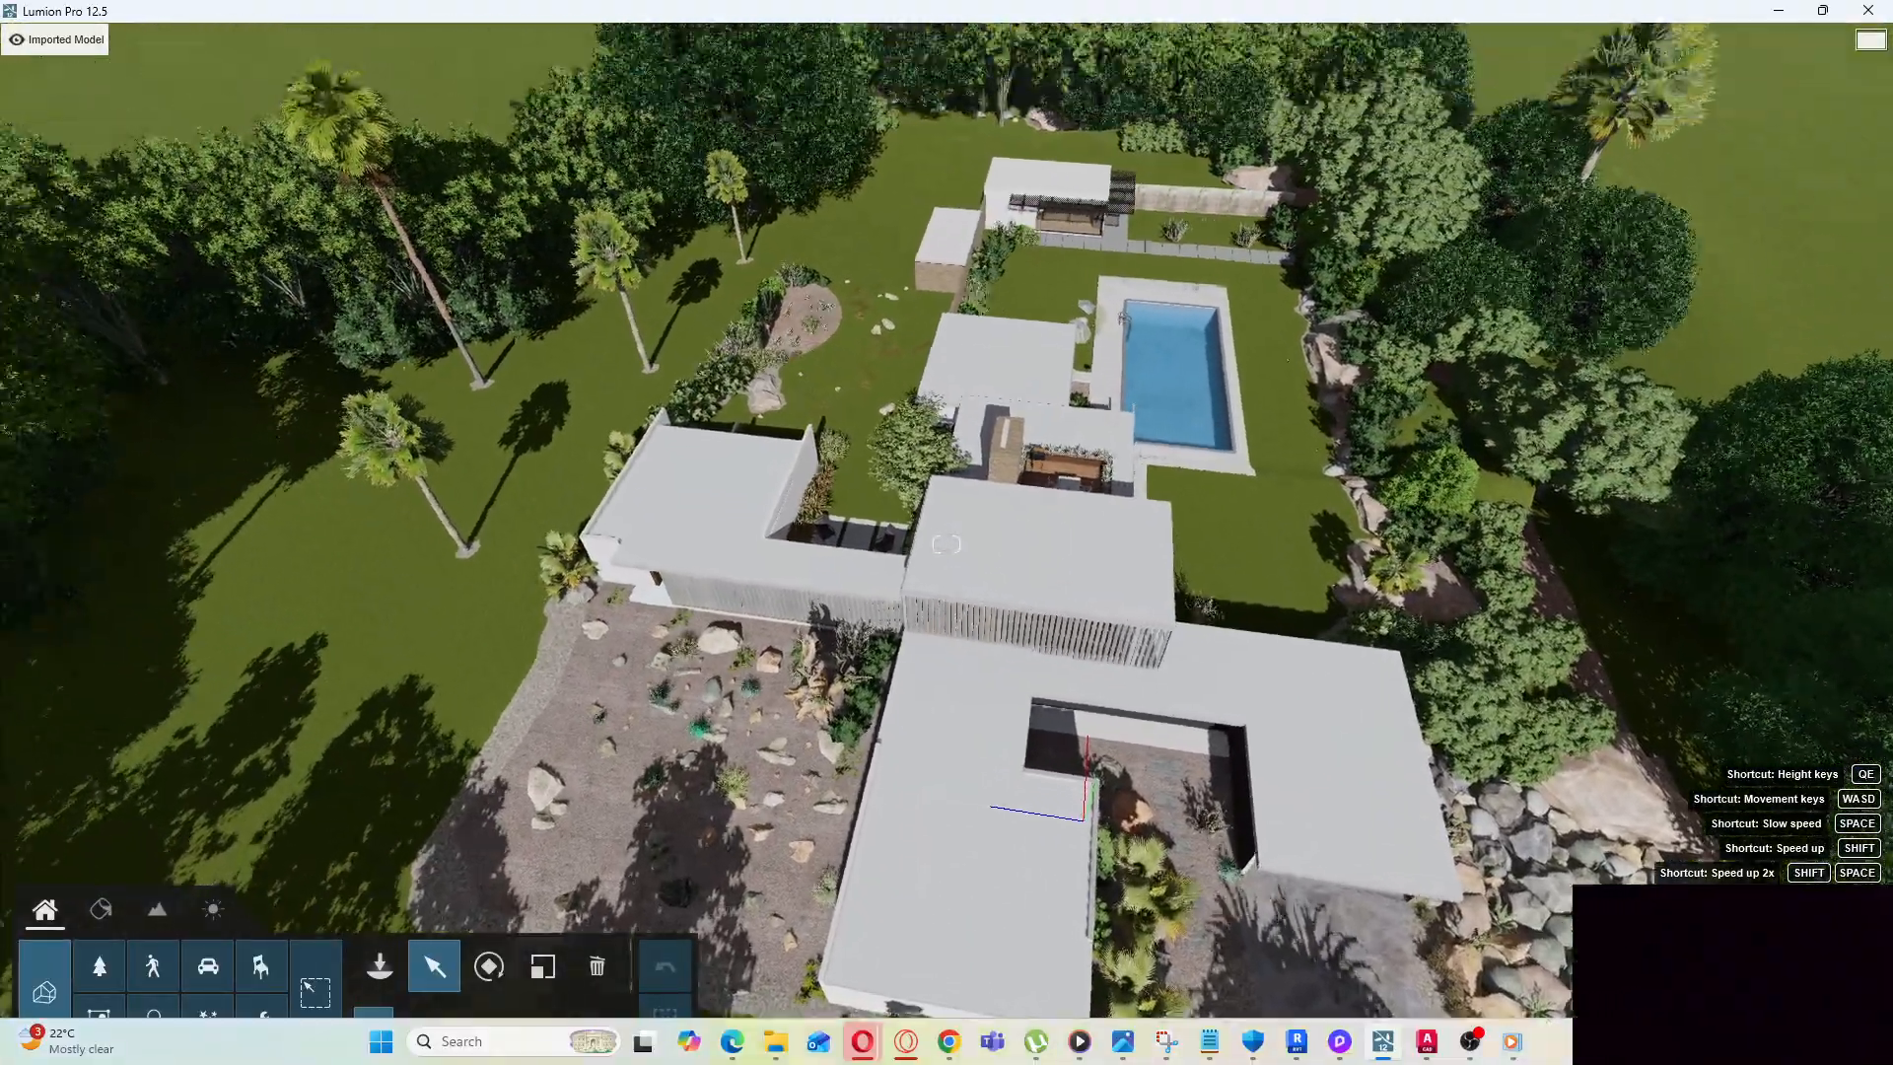
{"action": "key", "text": "s"}
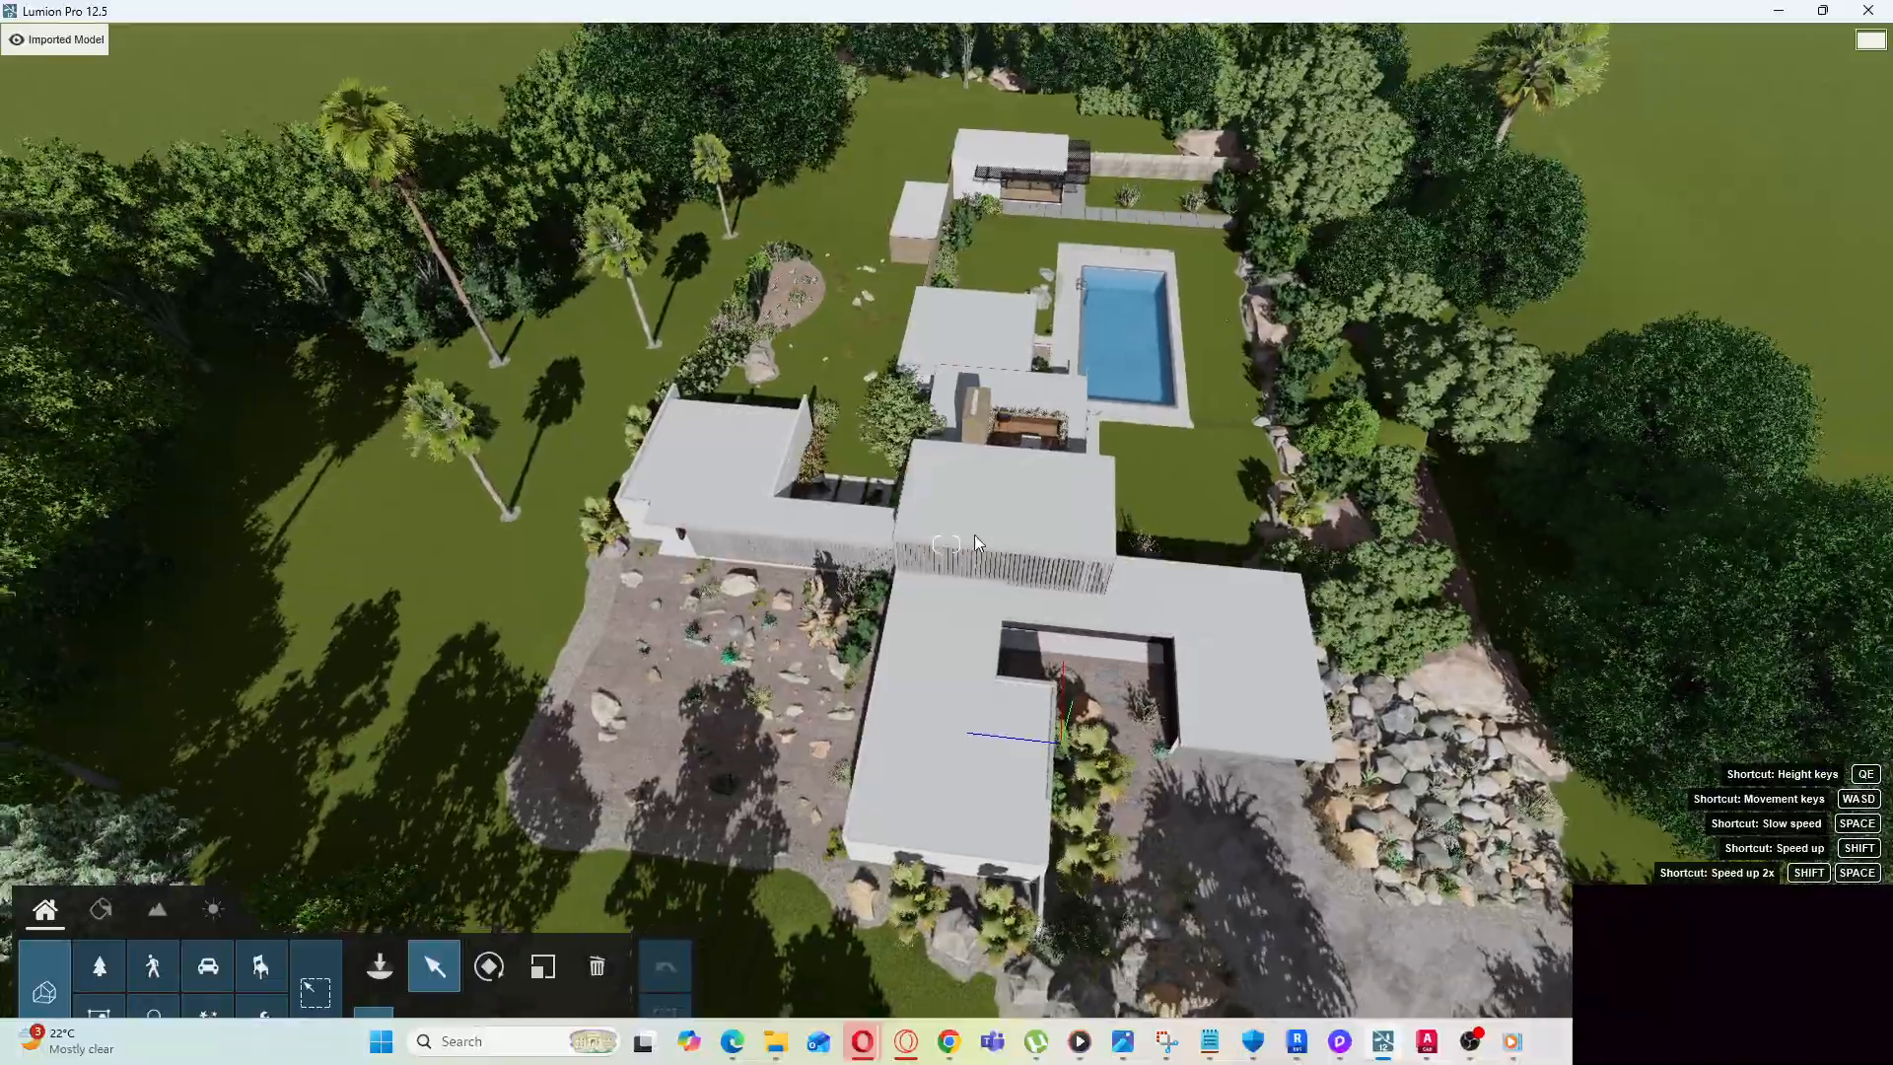
Rotate the aerial view from side to side to examine the villa's layout of wings, courtyard and pool
{"action": "right_click_drag", "start_coordinate": [946, 543], "coordinate": [601, 542]}
{"action": "right_click_drag", "start_coordinate": [1281, 712], "coordinate": [1327, 713]}
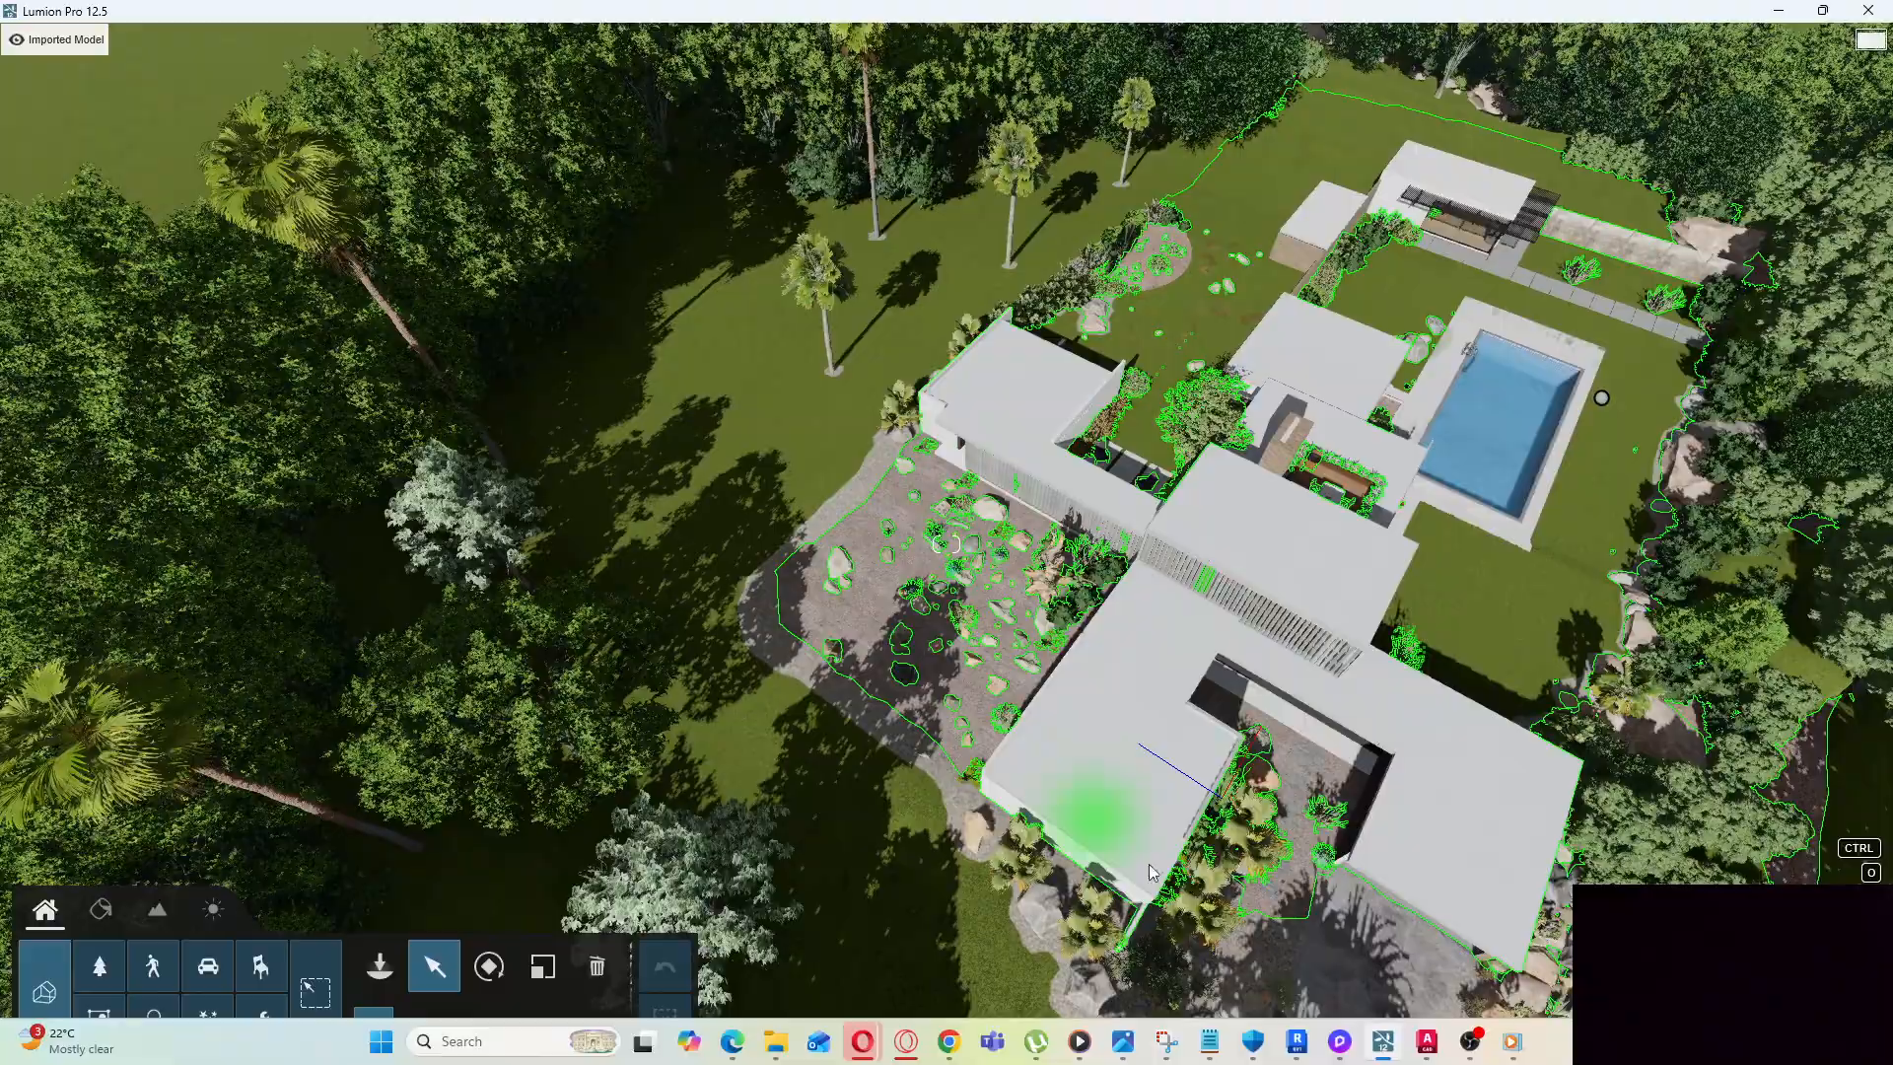
{"action": "right_click_drag", "start_coordinate": [1123, 516], "coordinate": [1135, 593]}
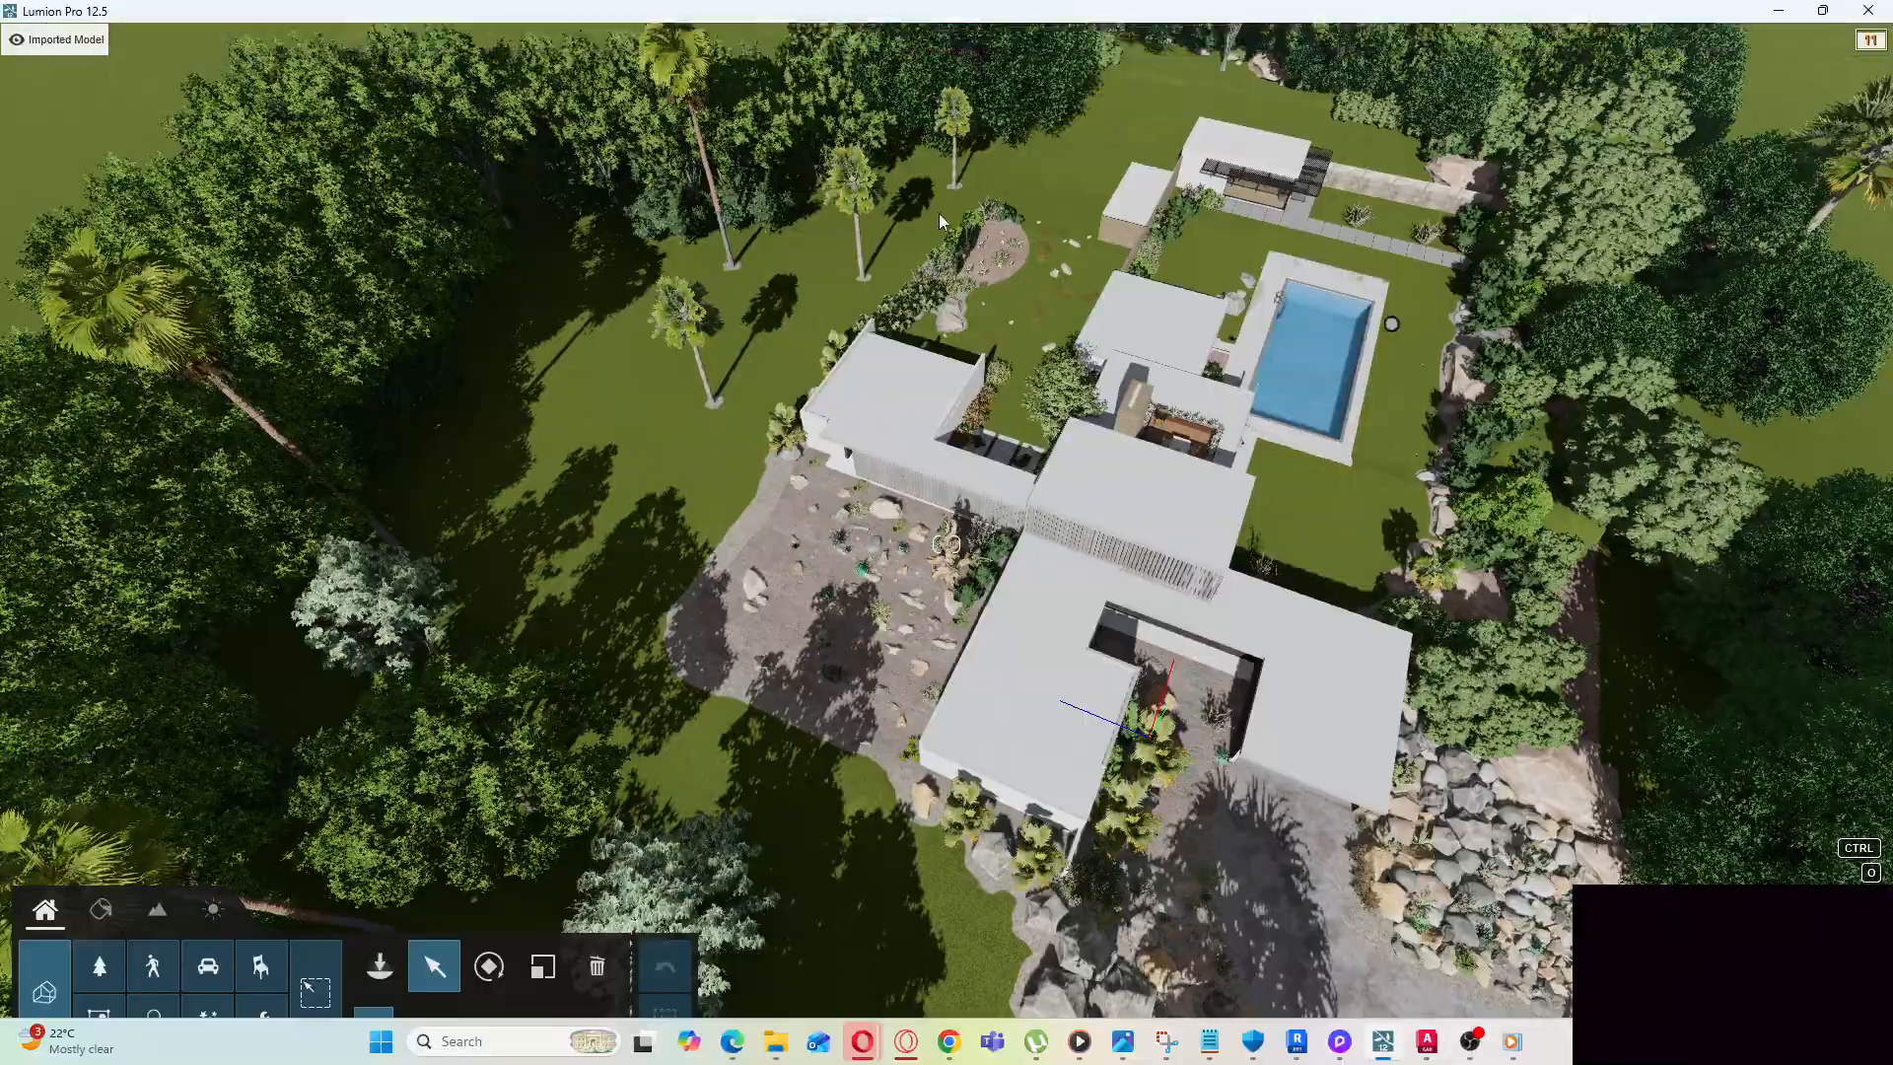
{"action": "right_click_drag", "start_coordinate": [1015, 607], "coordinate": [912, 491]}
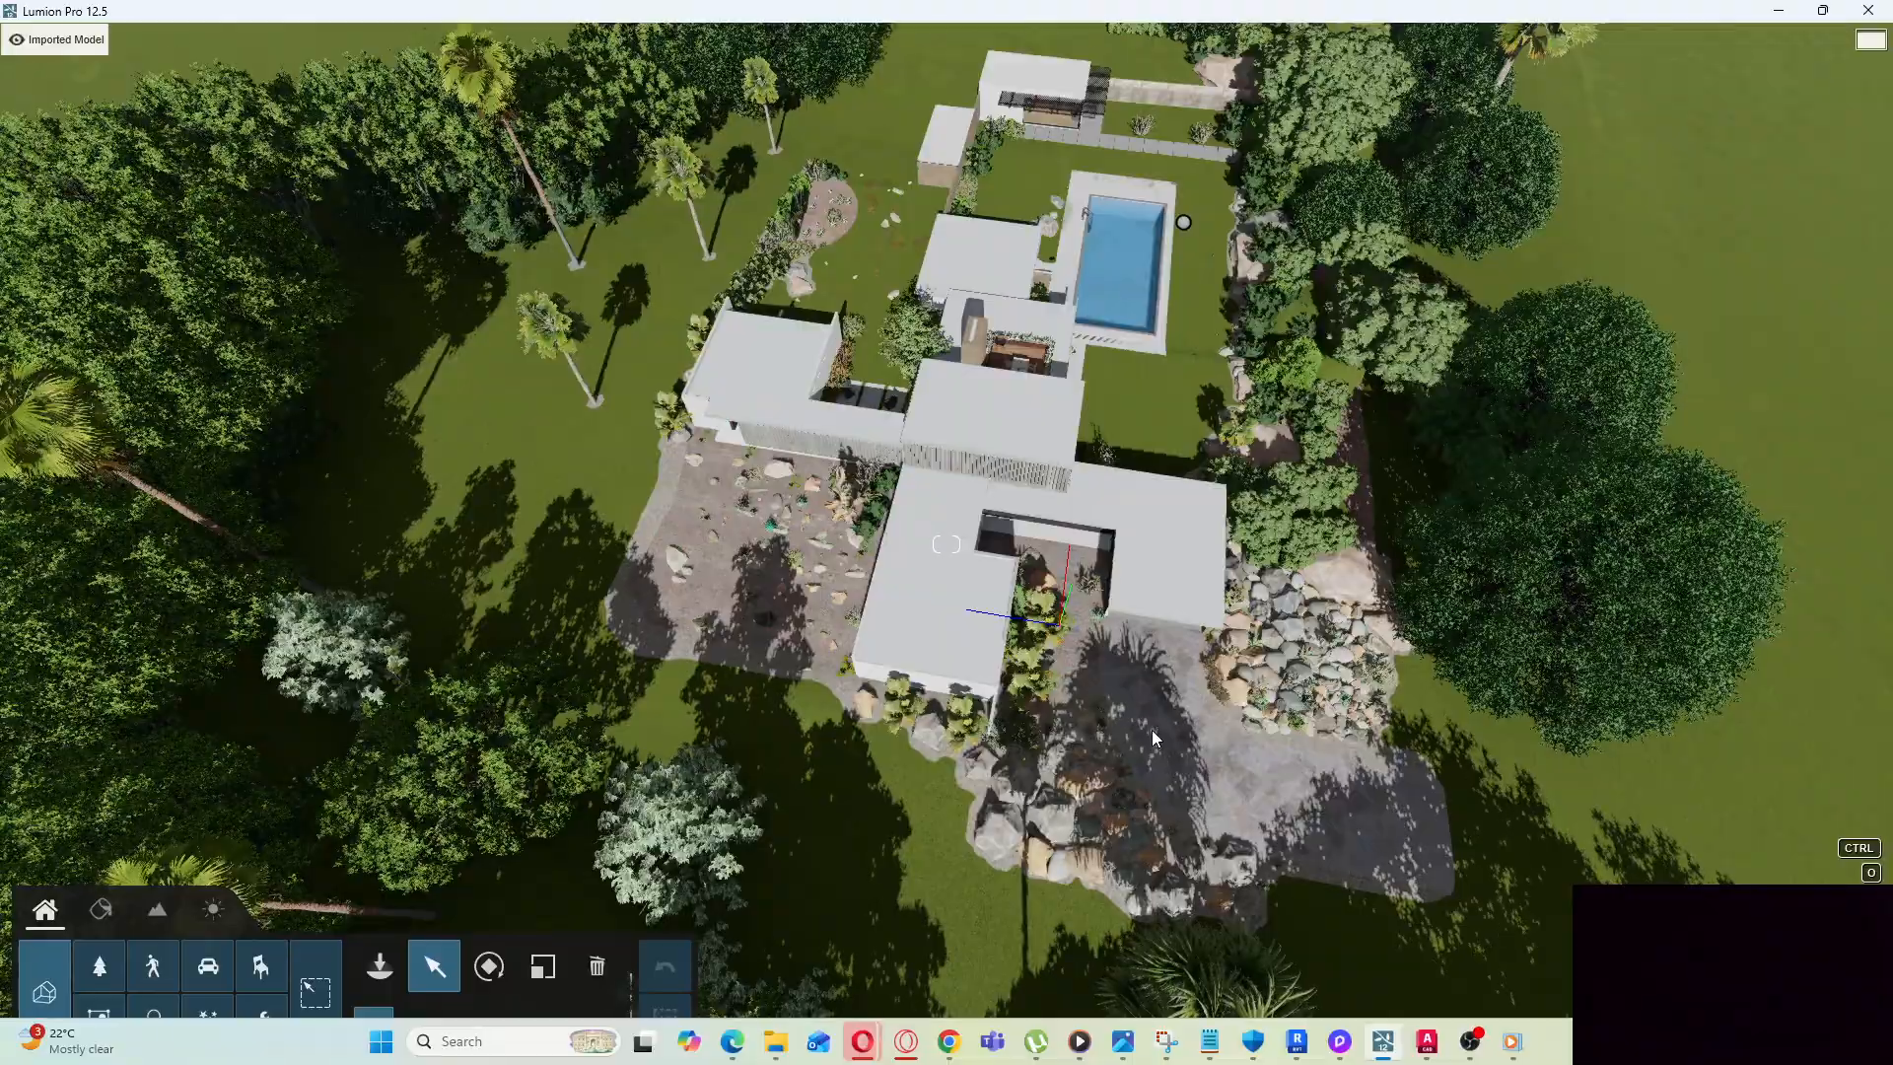
Zoom in on the entrance wing's roofs, zoom back out and adjust the viewing angle over the villa
{"action": "scroll", "coordinate": [1150, 735], "scroll_direction": "up", "scroll_amount": 3}
{"action": "scroll", "coordinate": [1150, 735], "scroll_direction": "up", "scroll_amount": 3}
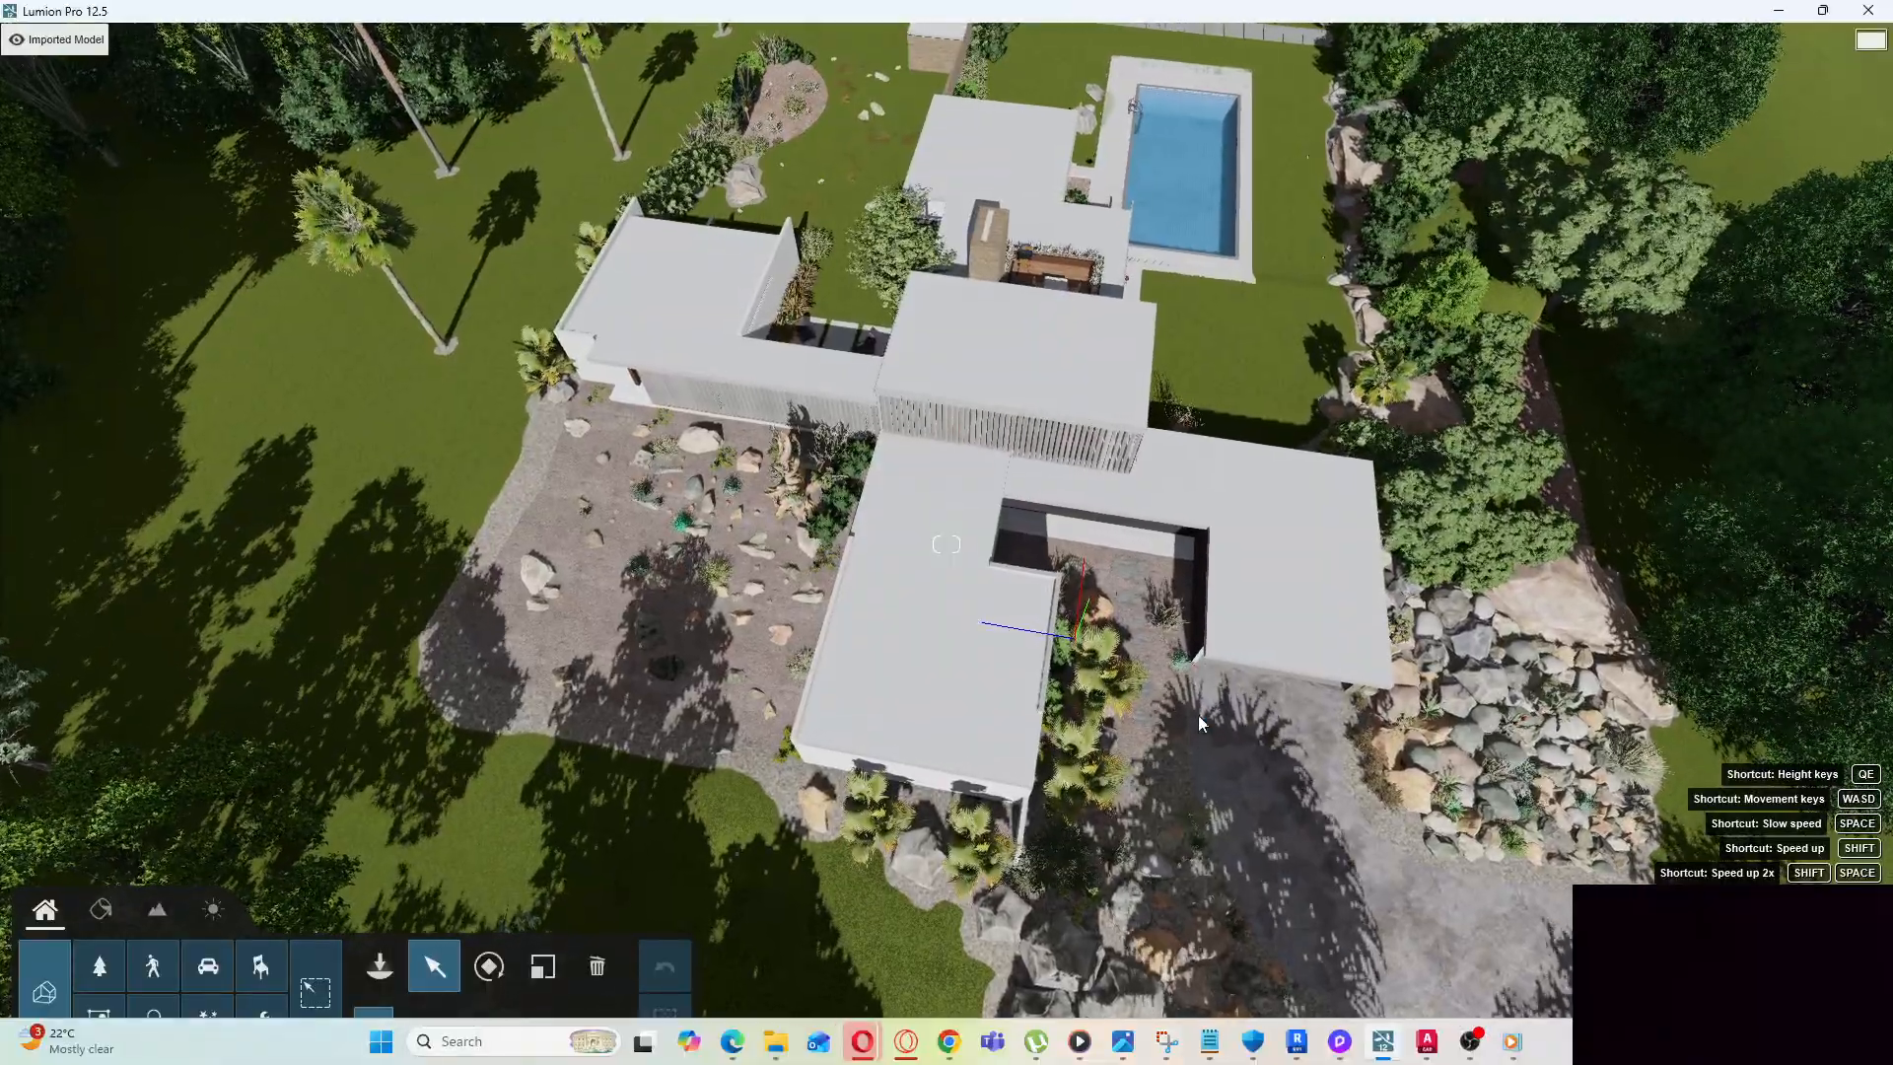
{"action": "scroll", "coordinate": [1197, 704], "scroll_direction": "down", "scroll_amount": 5}
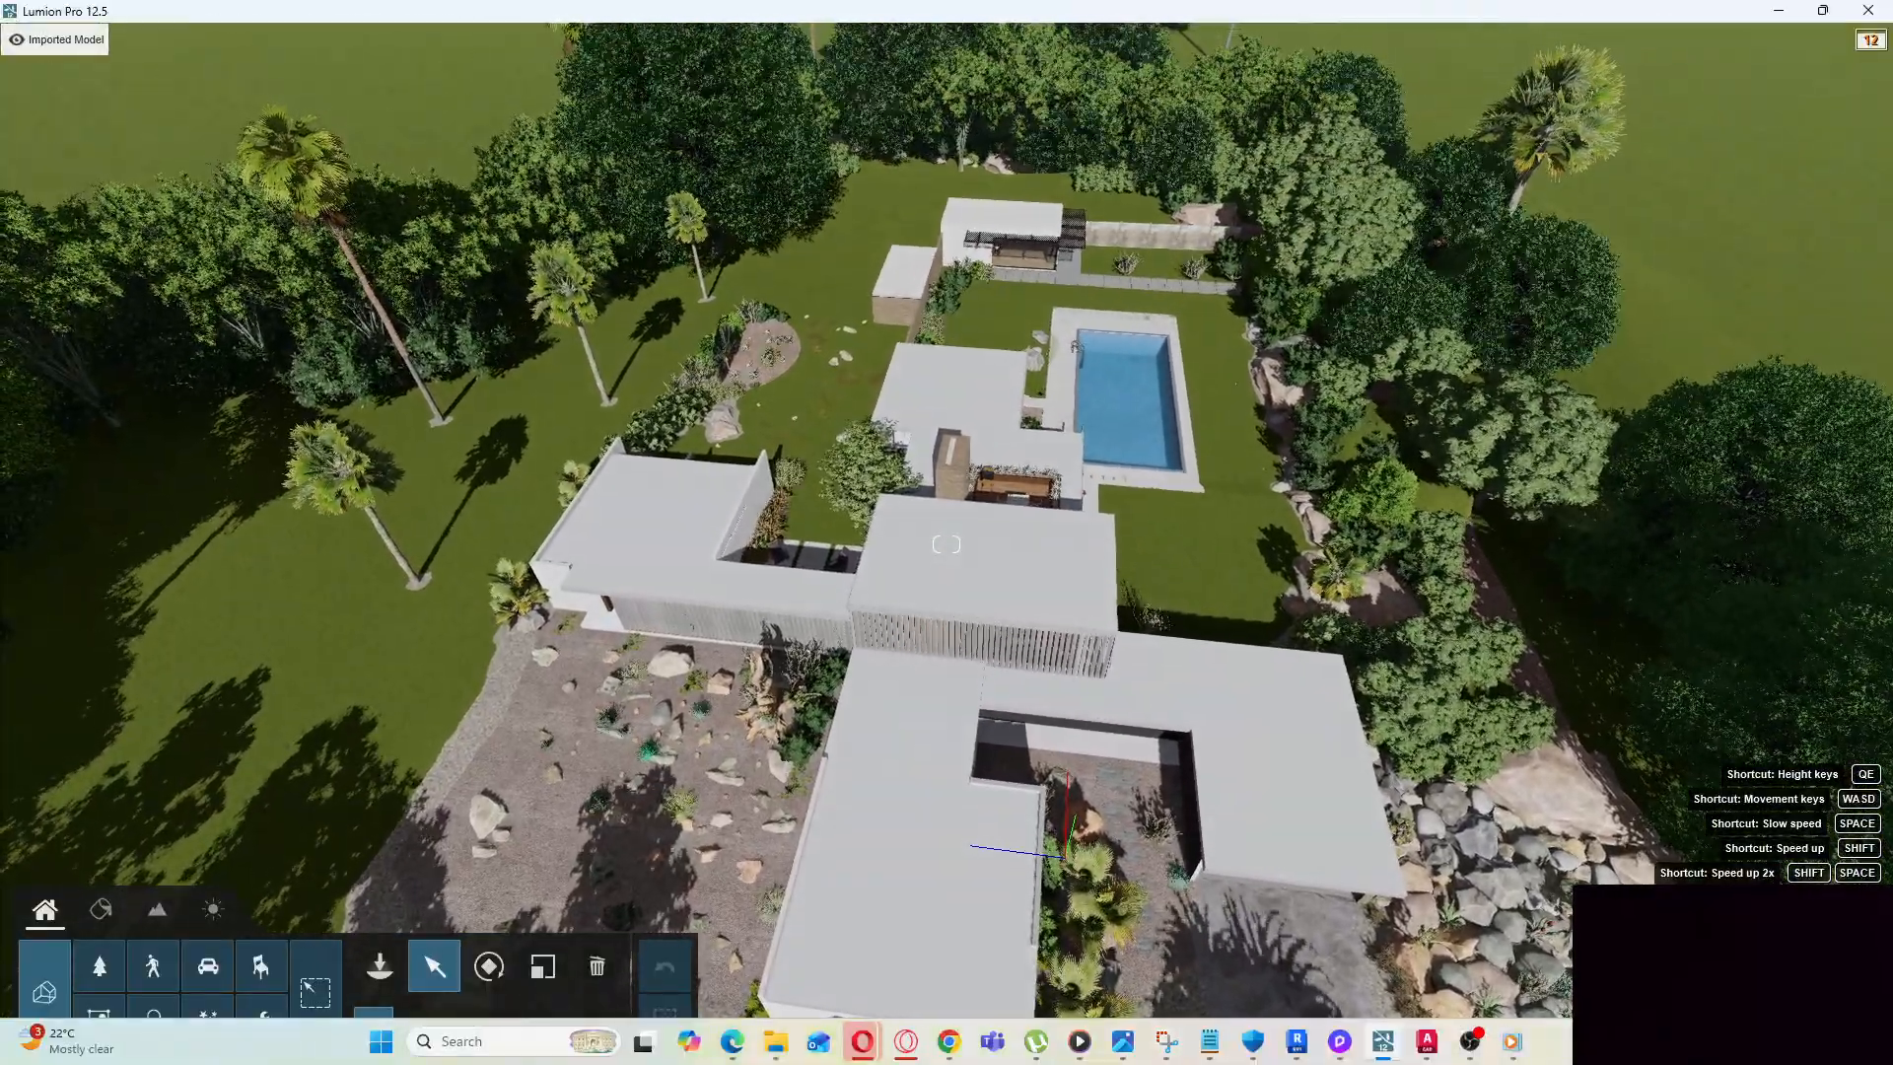
{"action": "right_click_drag", "start_coordinate": [1196, 704], "coordinate": [1212, 748]}
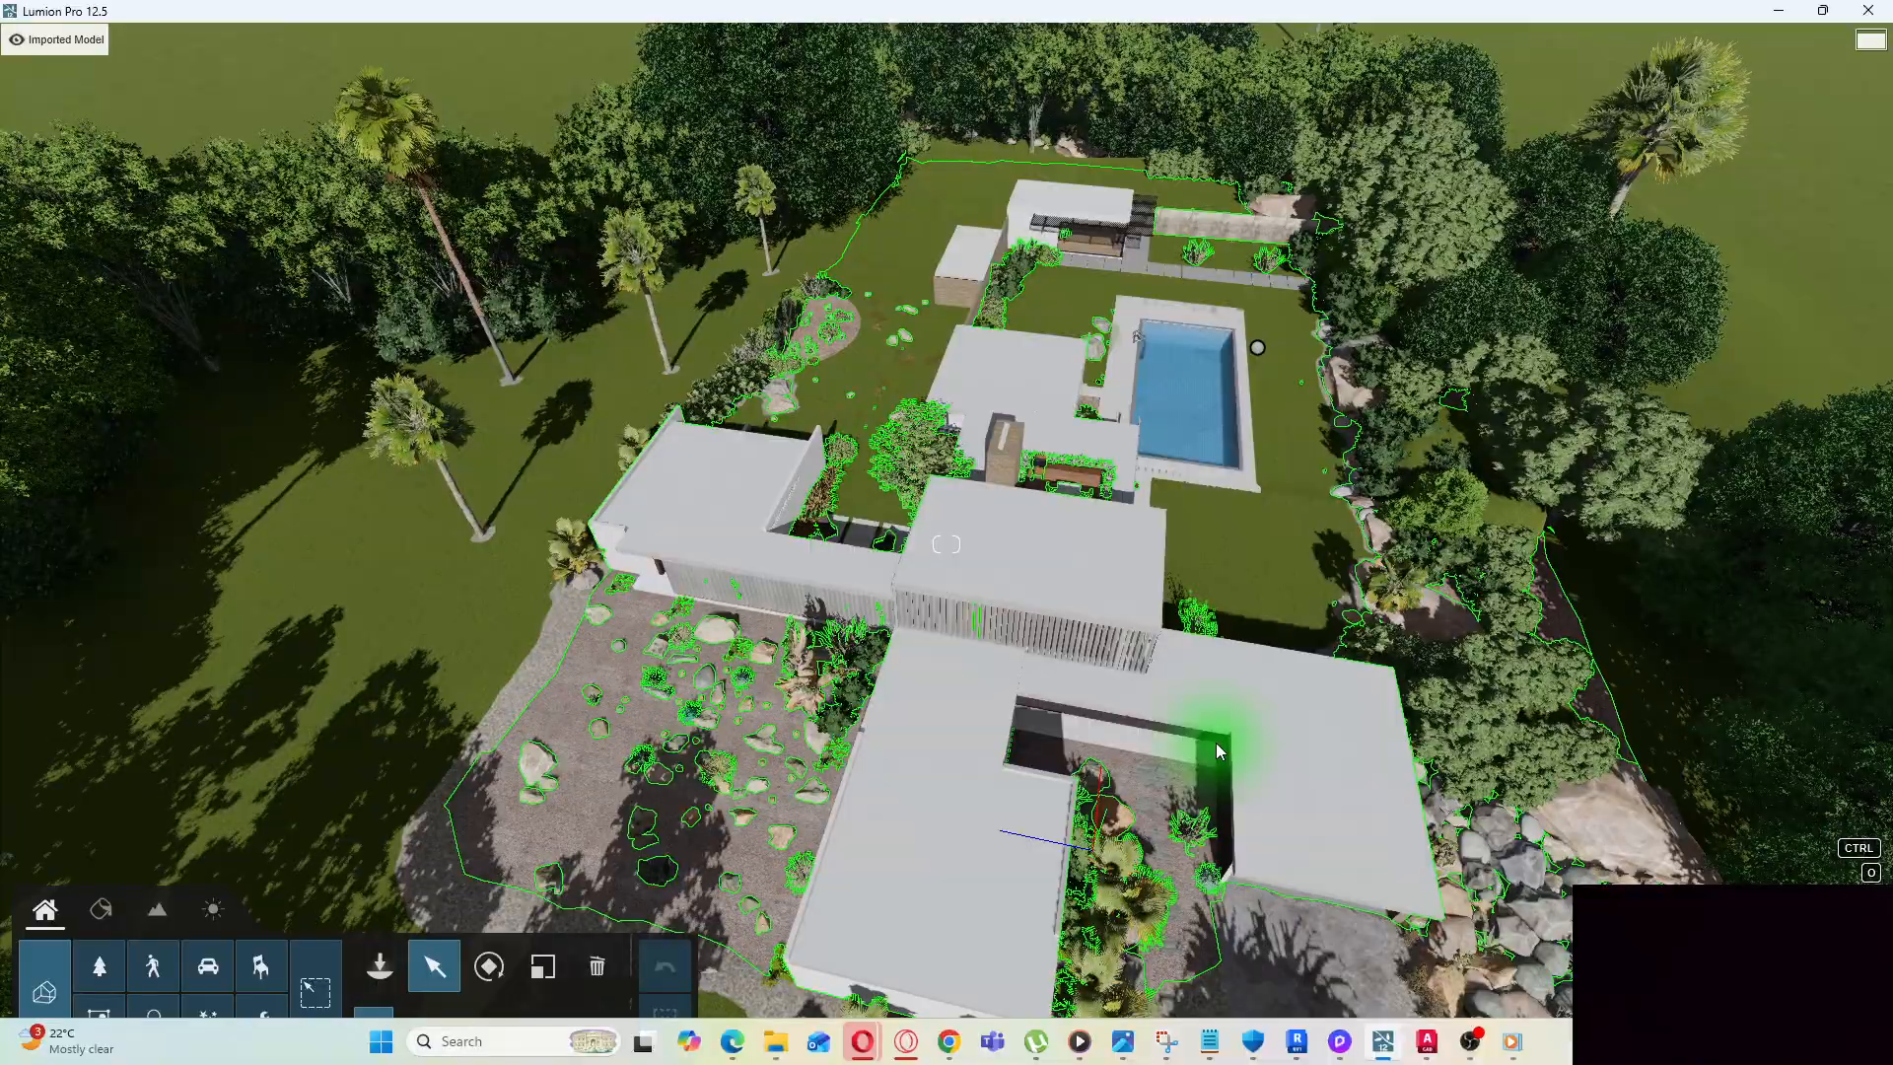
Shift the camera sideways, vary its height and lower it toward the front of the villa to view the entrance wings and driveway
{"action": "key", "text": "d"}
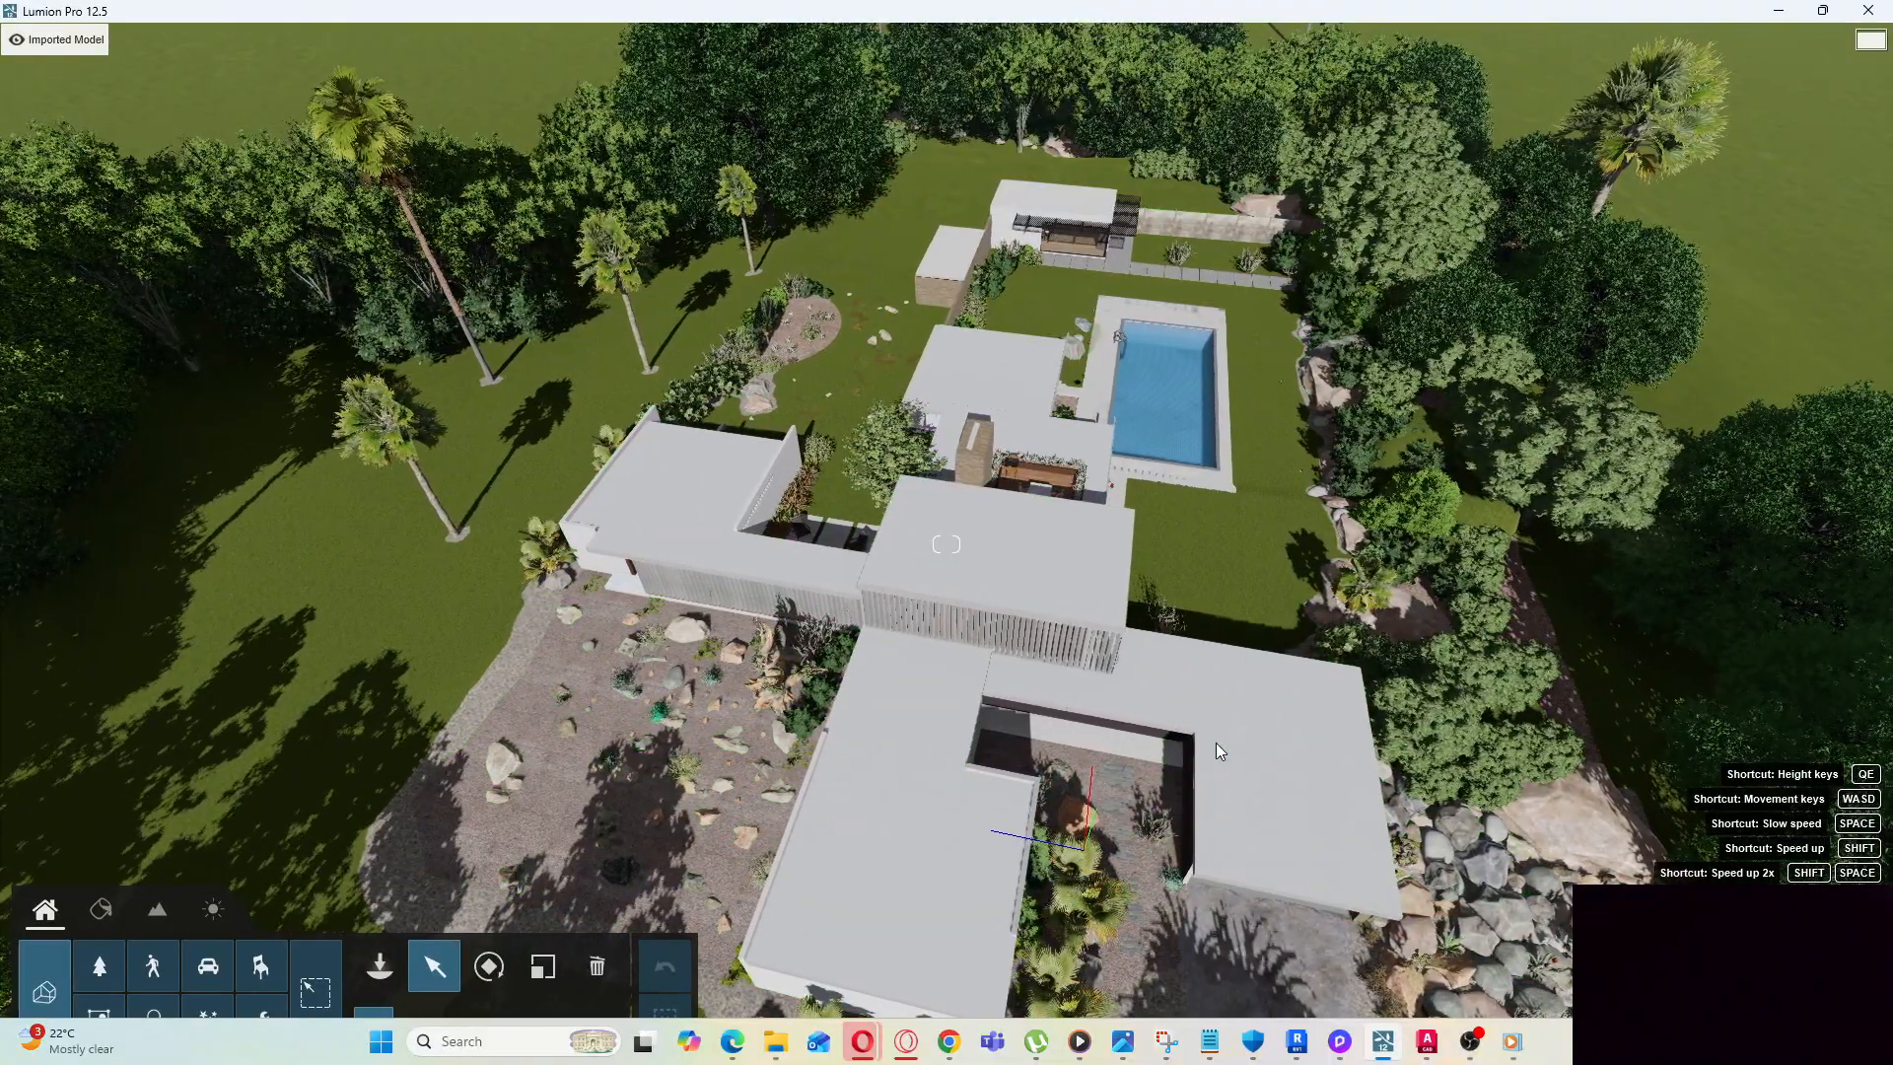
{"action": "key", "text": "e"}
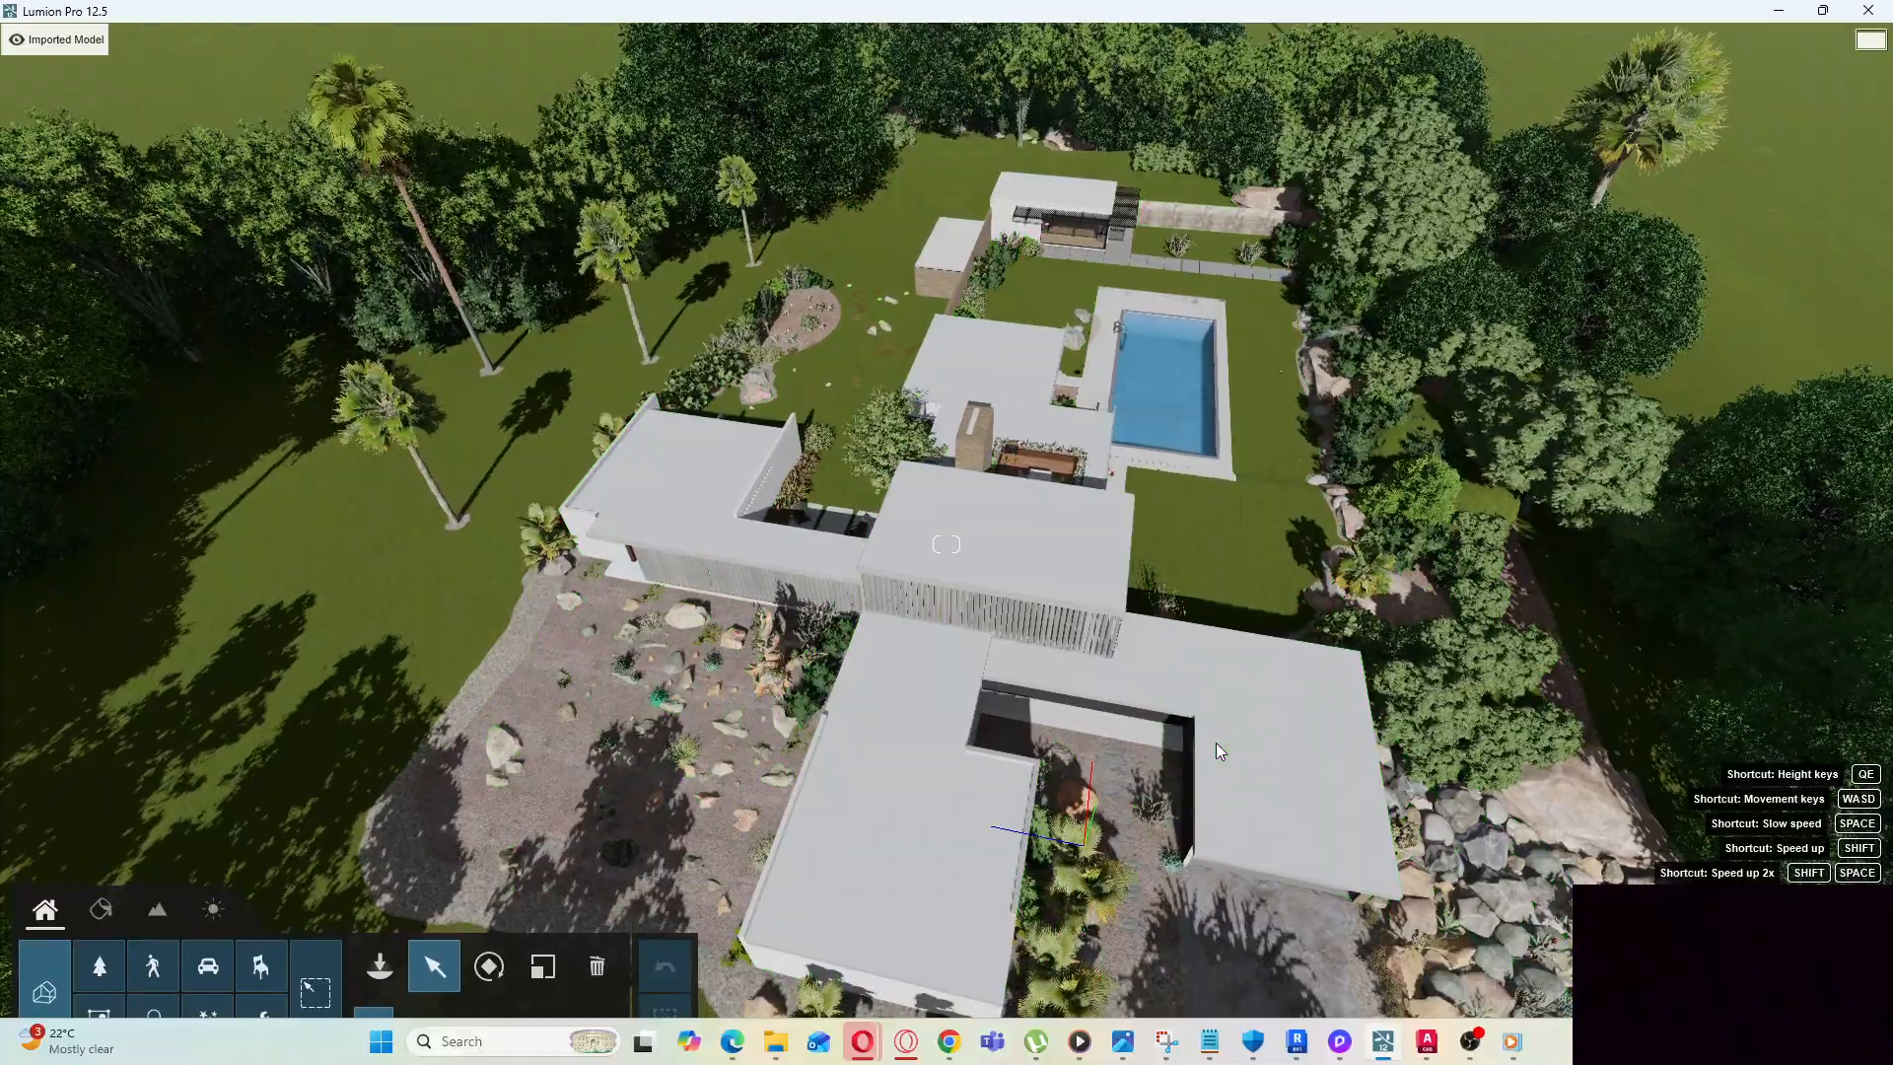
{"action": "key", "text": "w"}
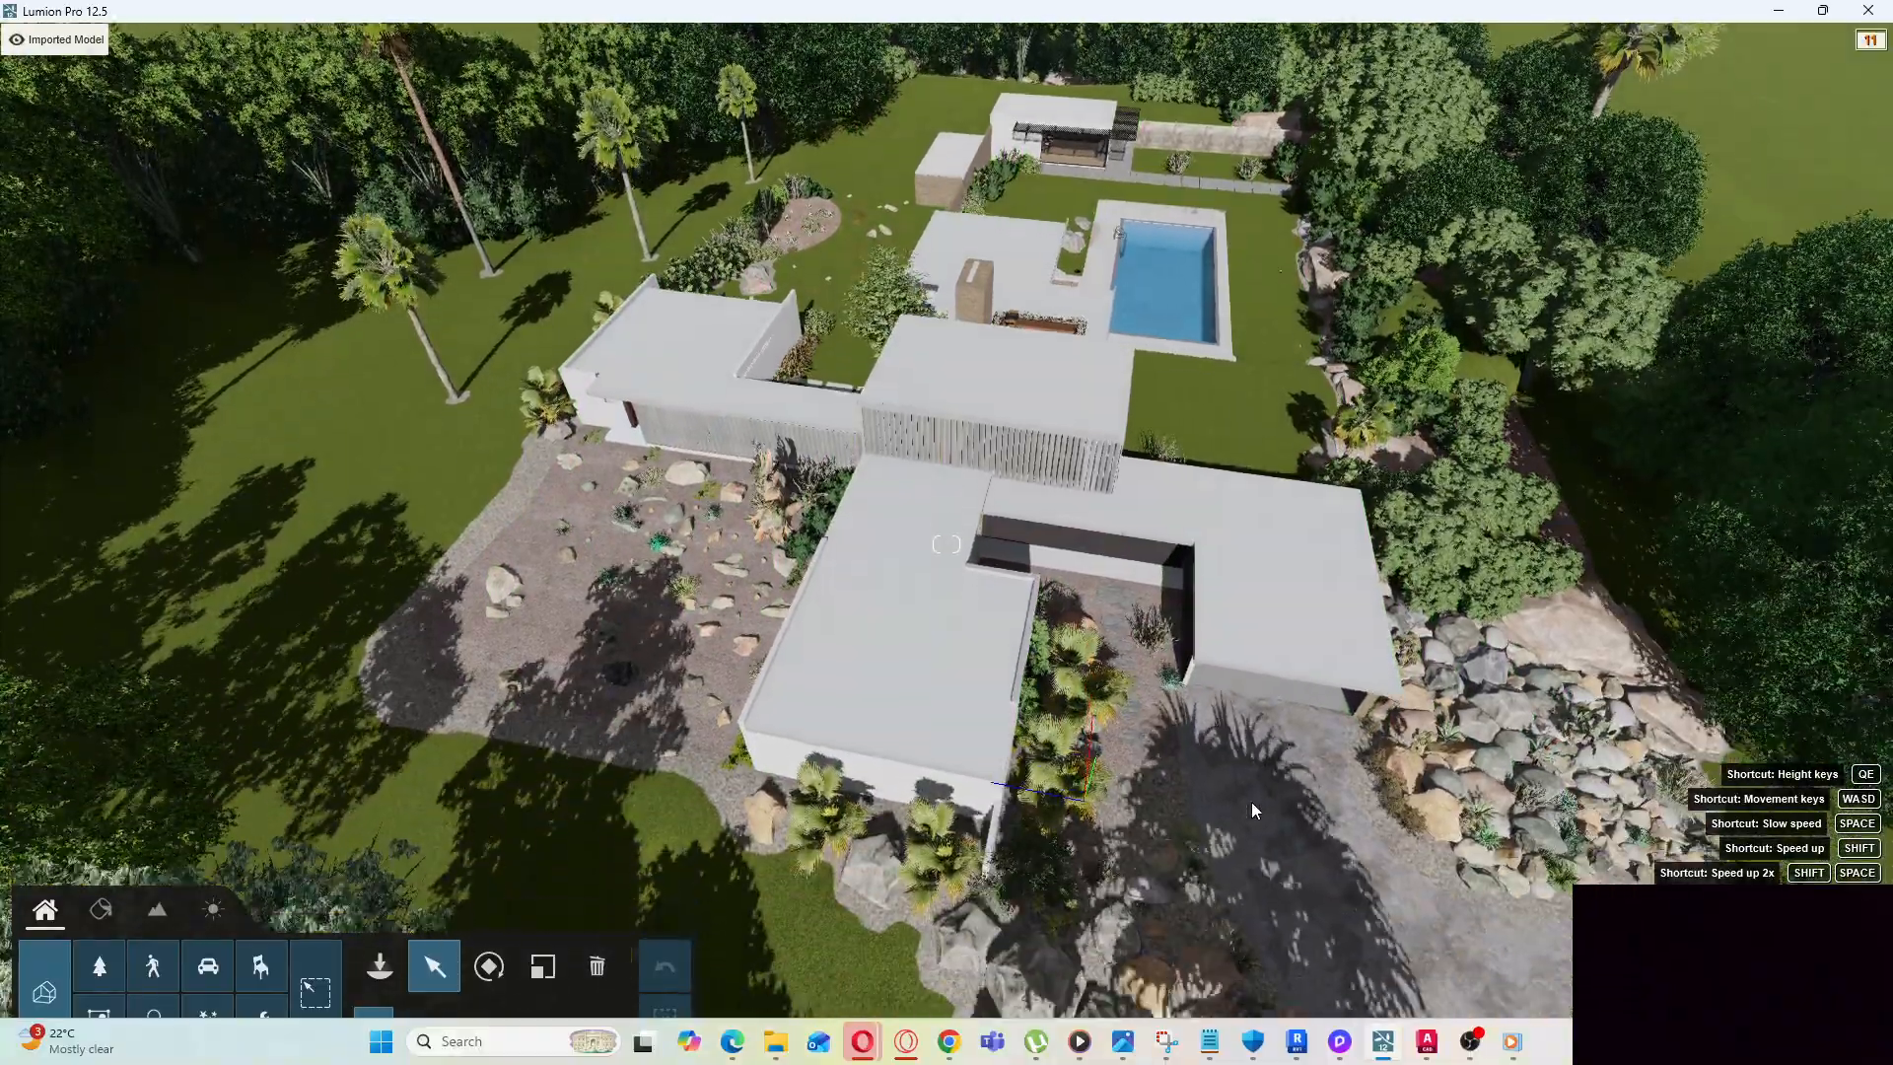
{"action": "key", "text": "q"}
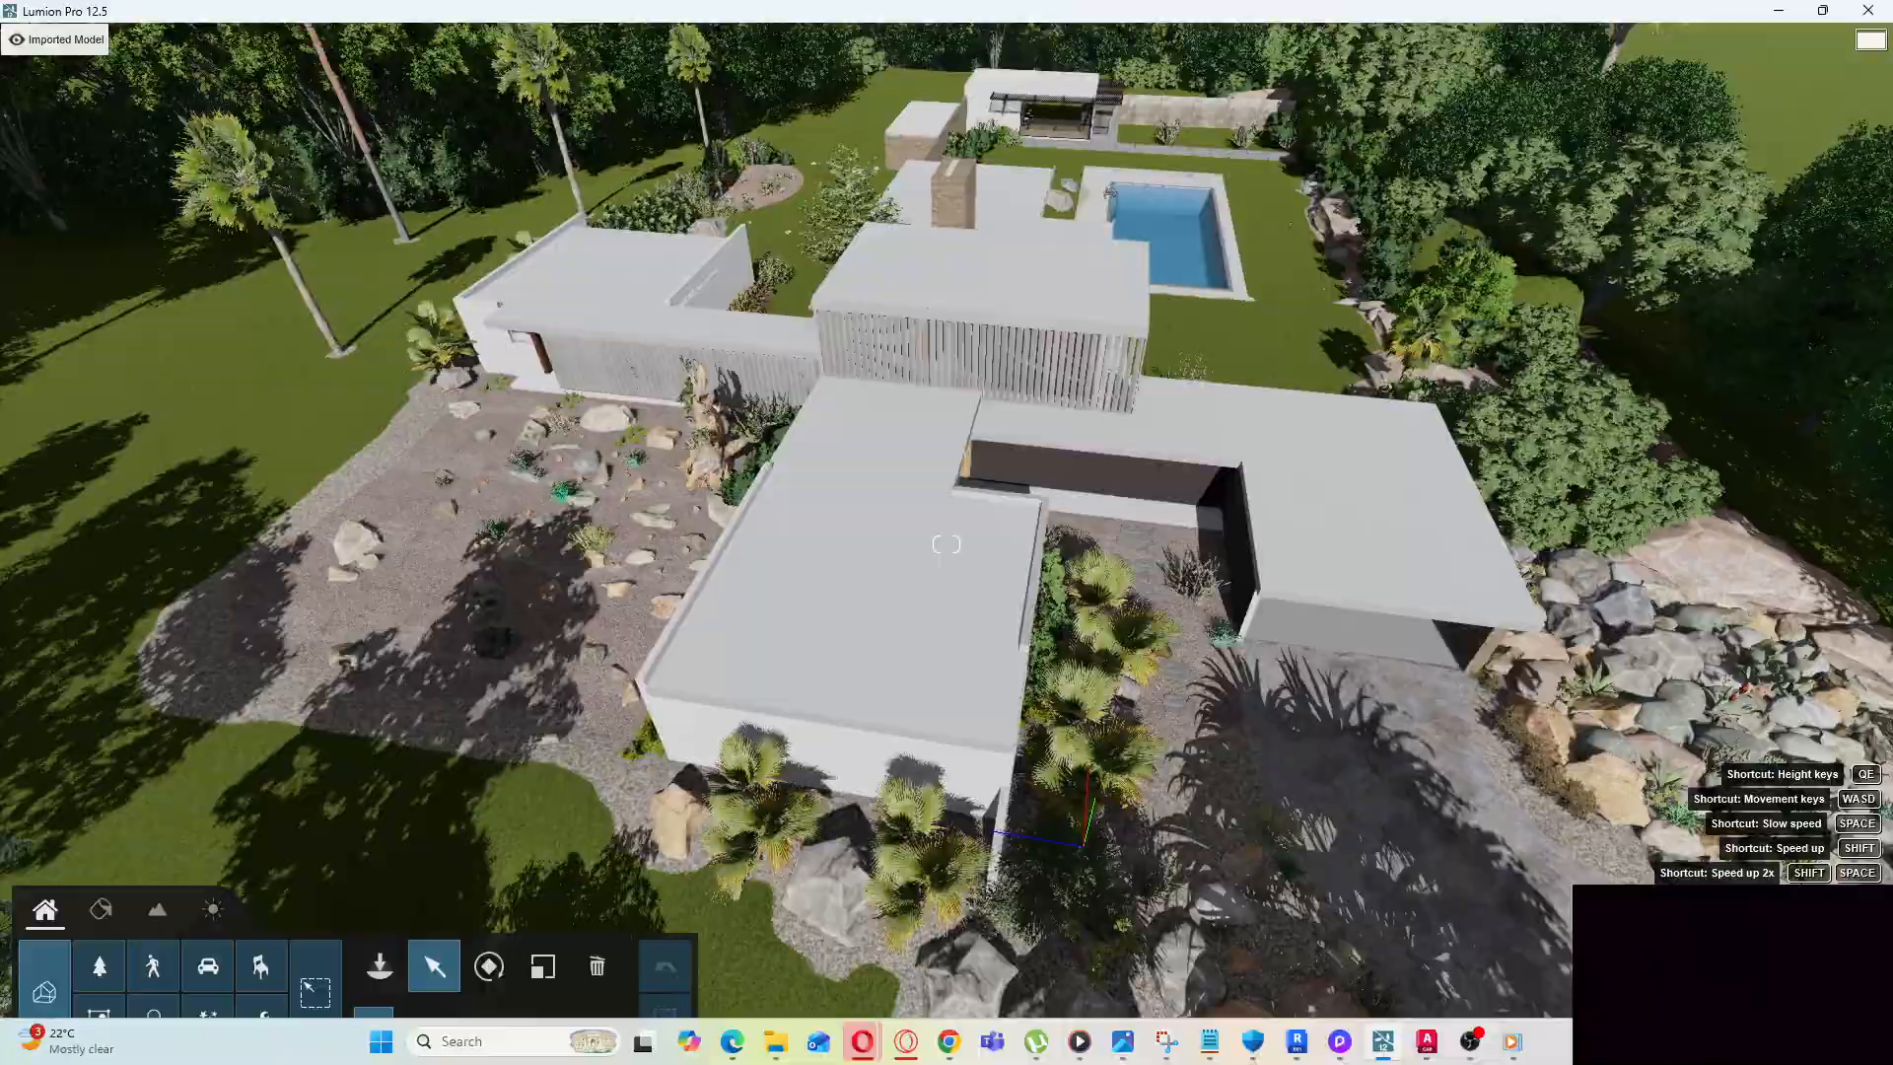
{"action": "key", "text": "s"}
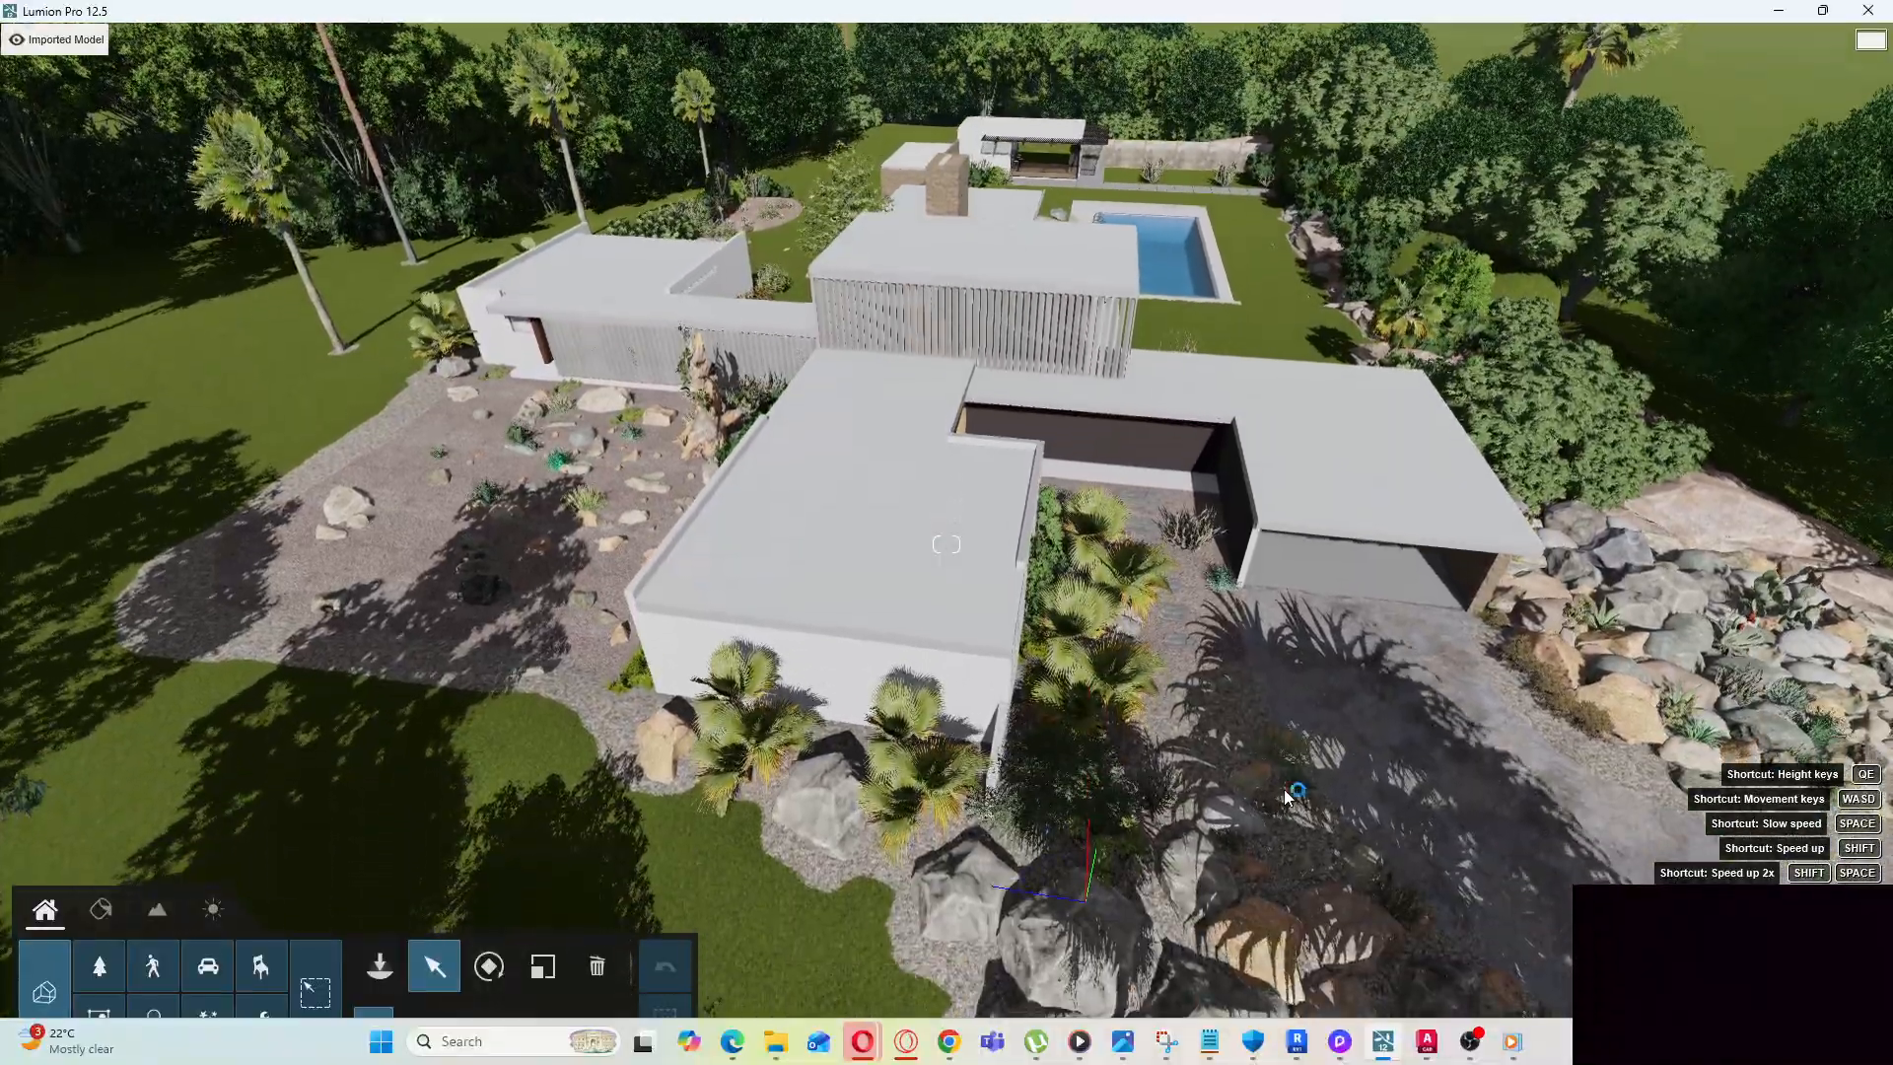
Lower the camera in front of the entrance wing, tilt it up to the horizon and shift toward the driveway and carport
{"action": "key", "text": "w"}
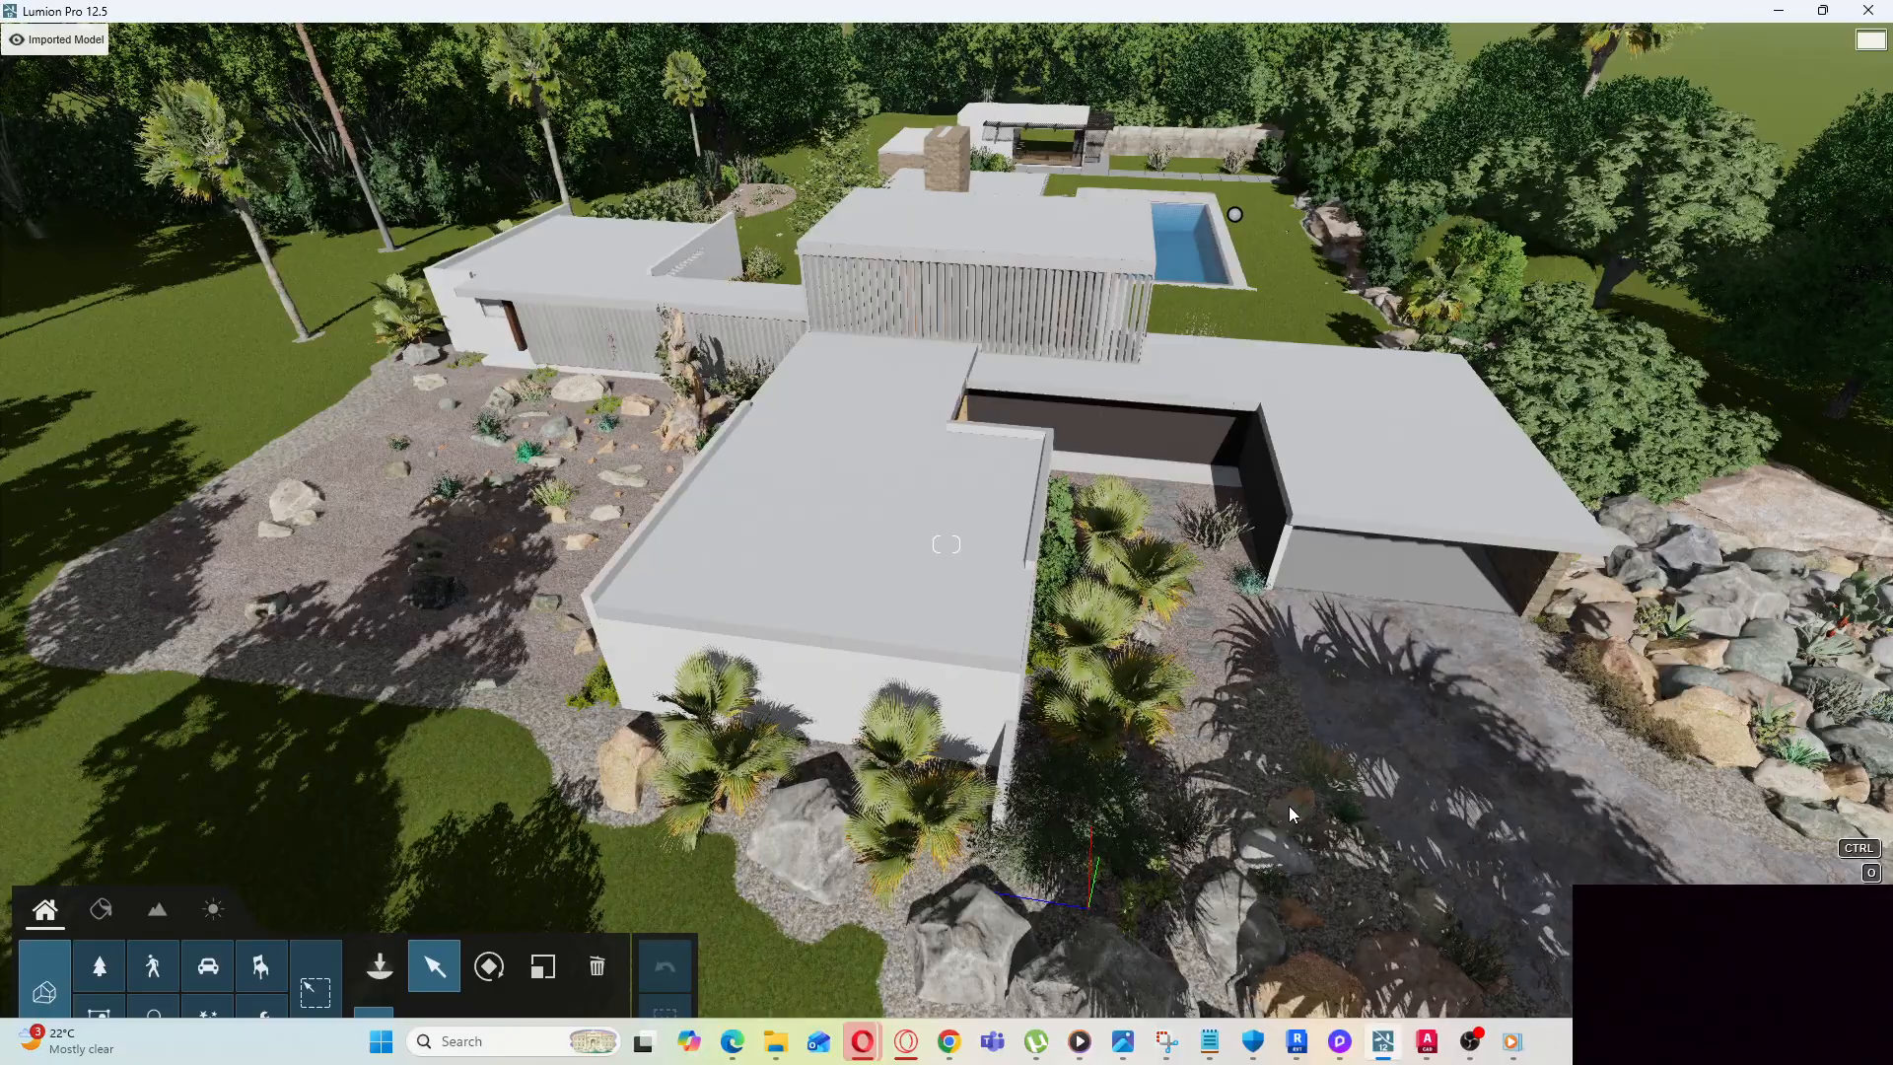
{"action": "key", "text": "e"}
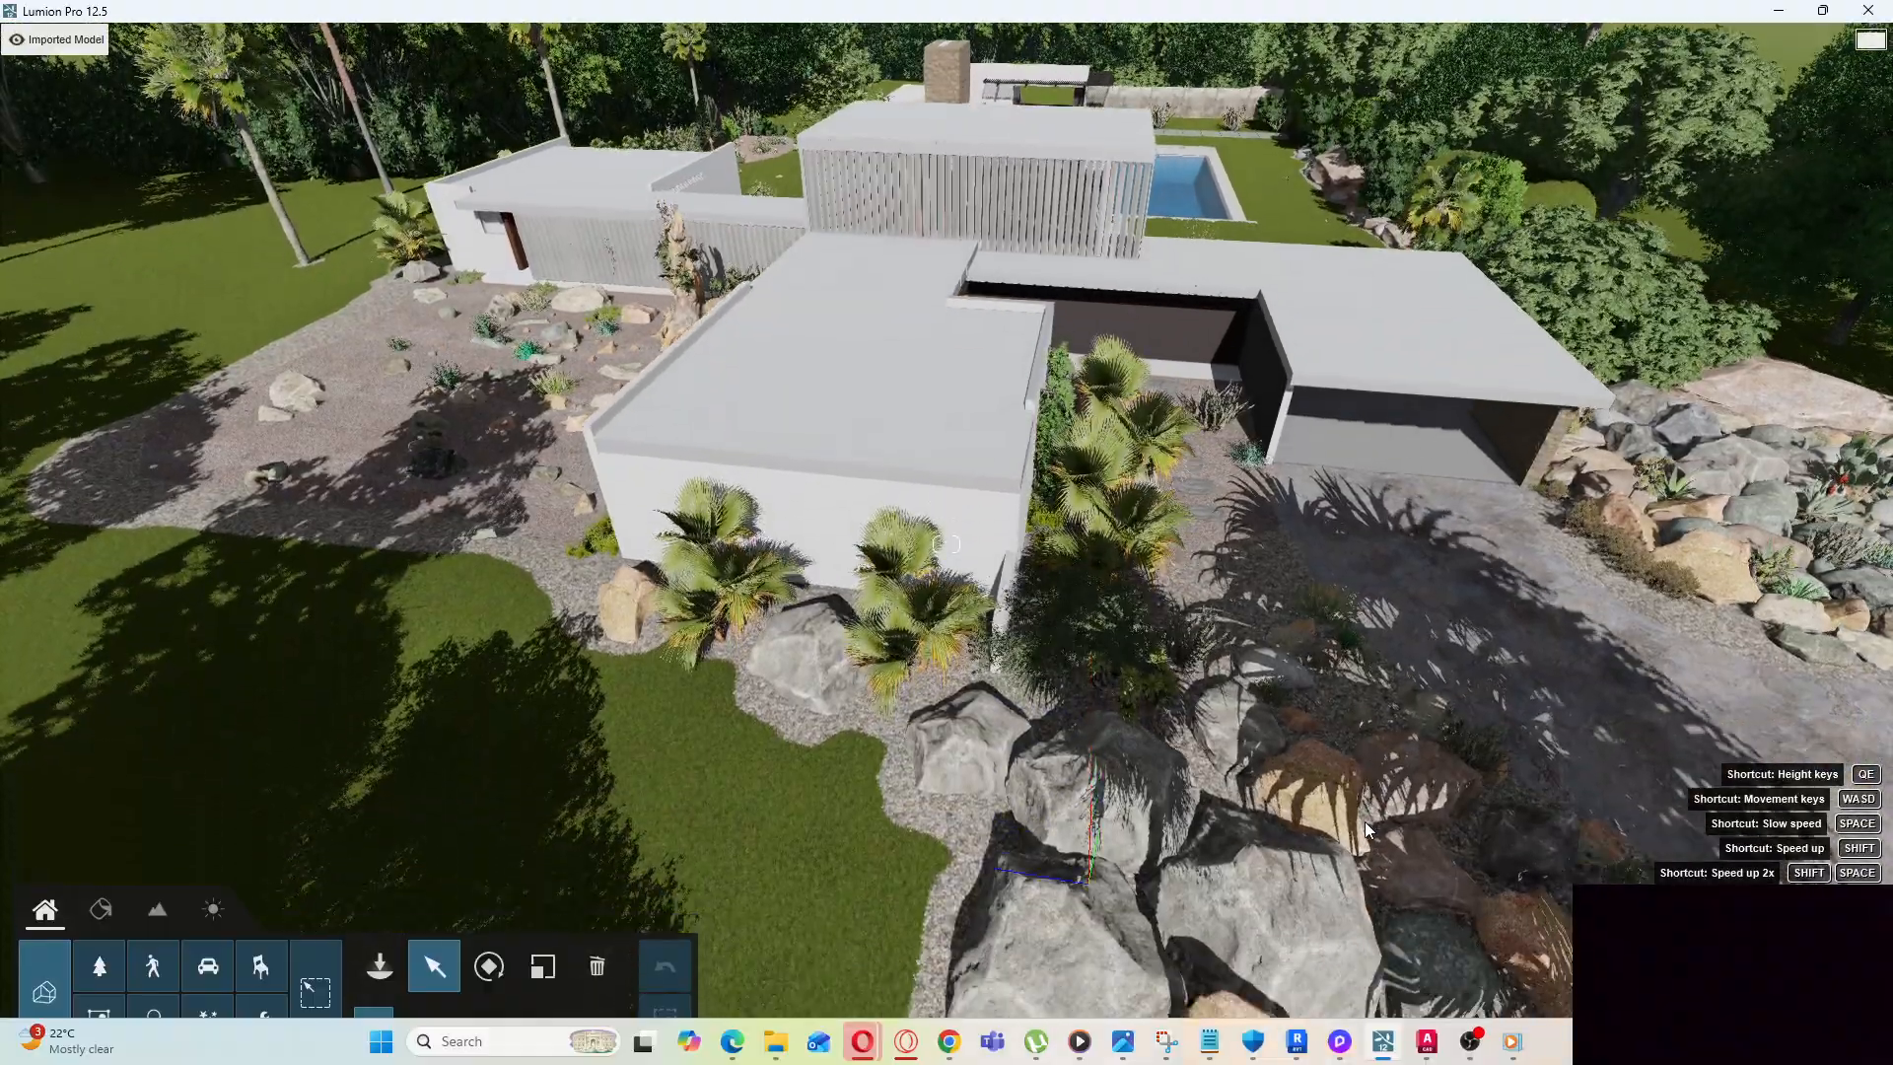
{"action": "right_click_drag", "start_coordinate": [1364, 830], "coordinate": [1612, 708]}
{"action": "right_click_drag", "start_coordinate": [943, 545], "coordinate": [741, 552]}
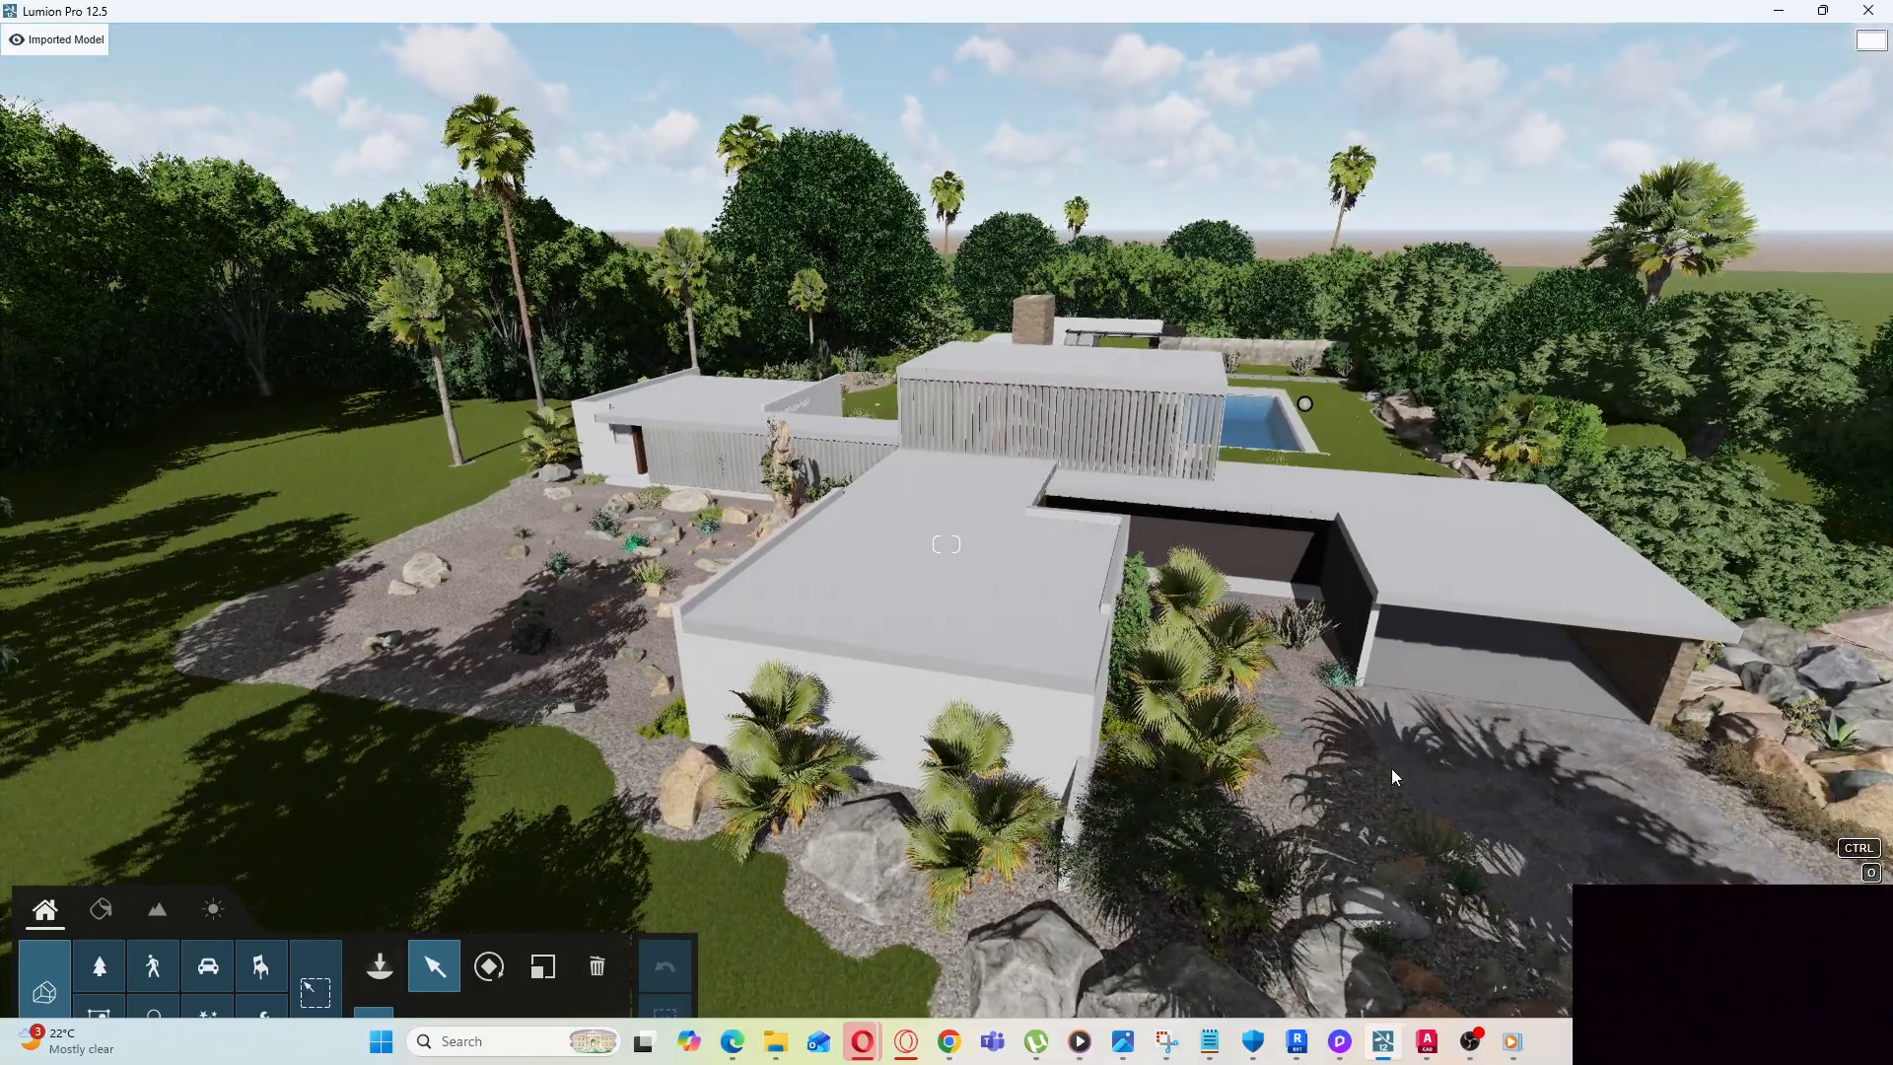
{"action": "key", "text": "e"}
{"action": "key", "text": "w"}
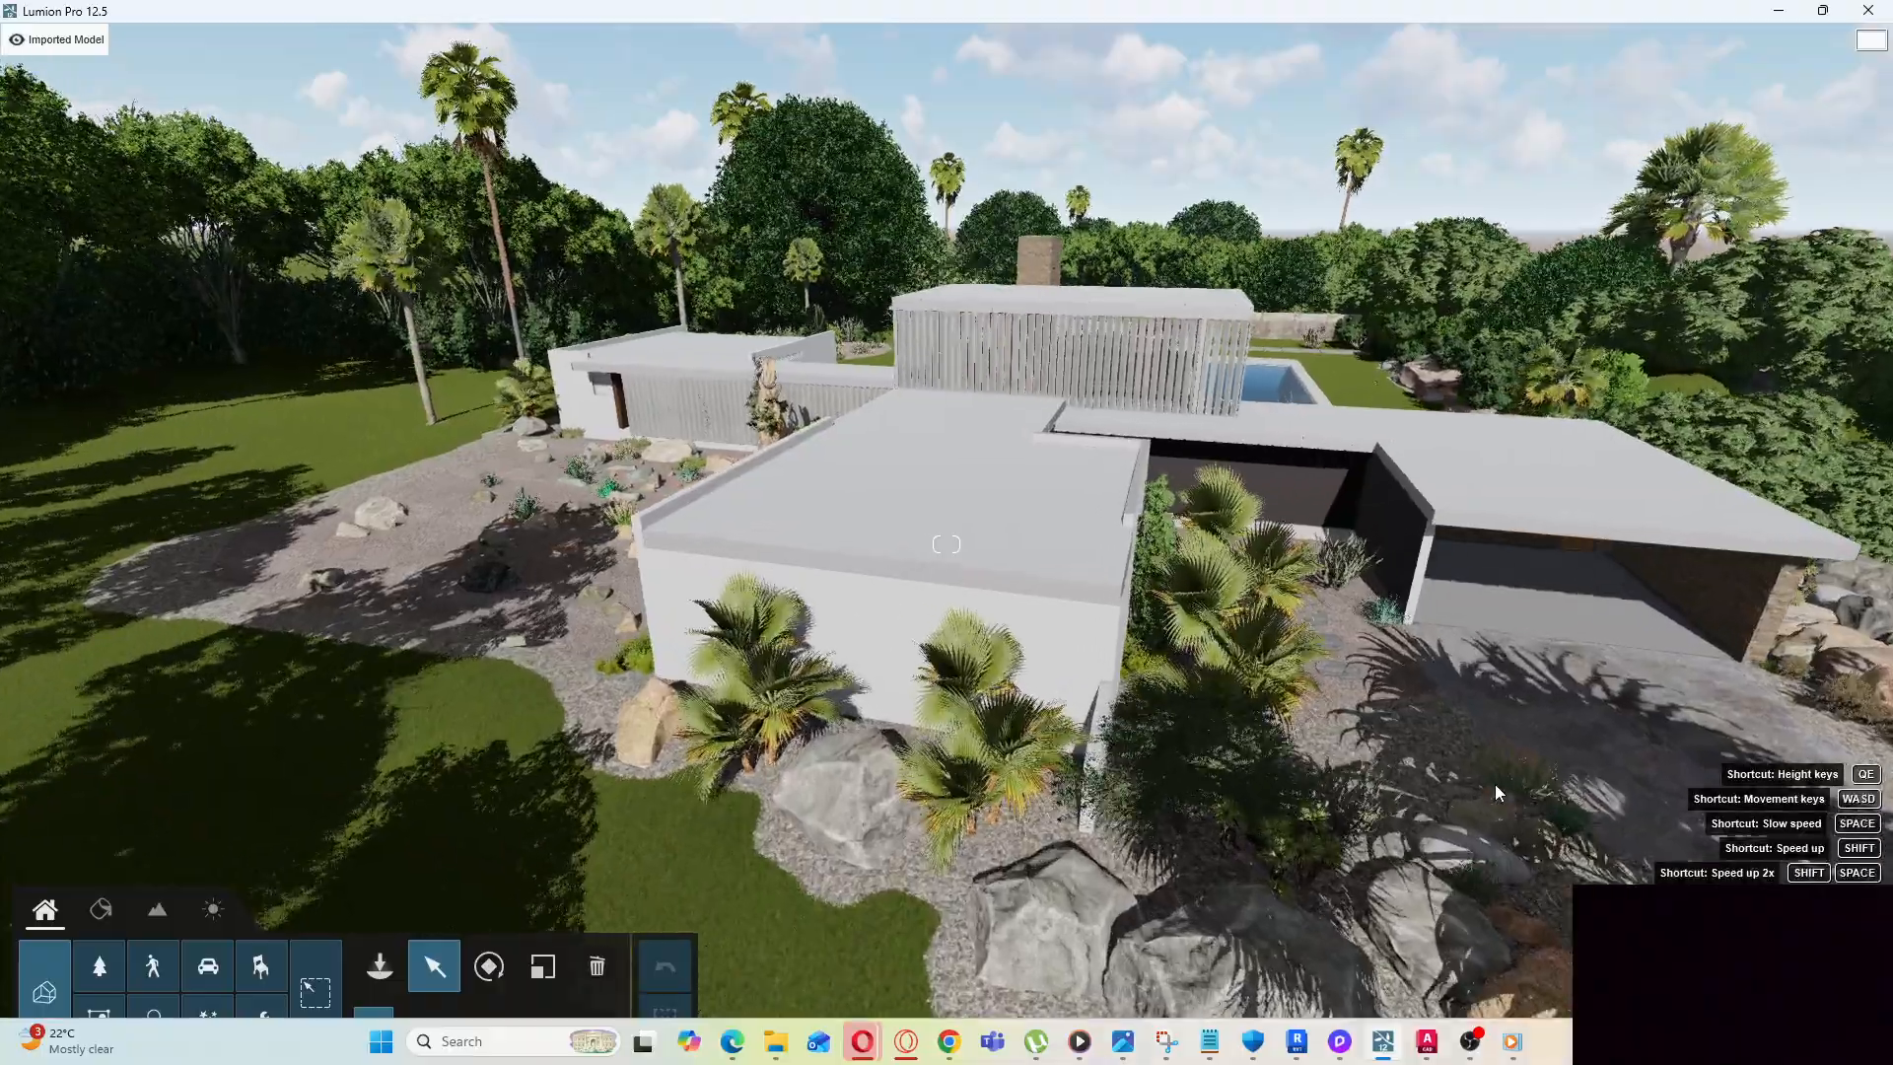
{"action": "key", "text": "e"}
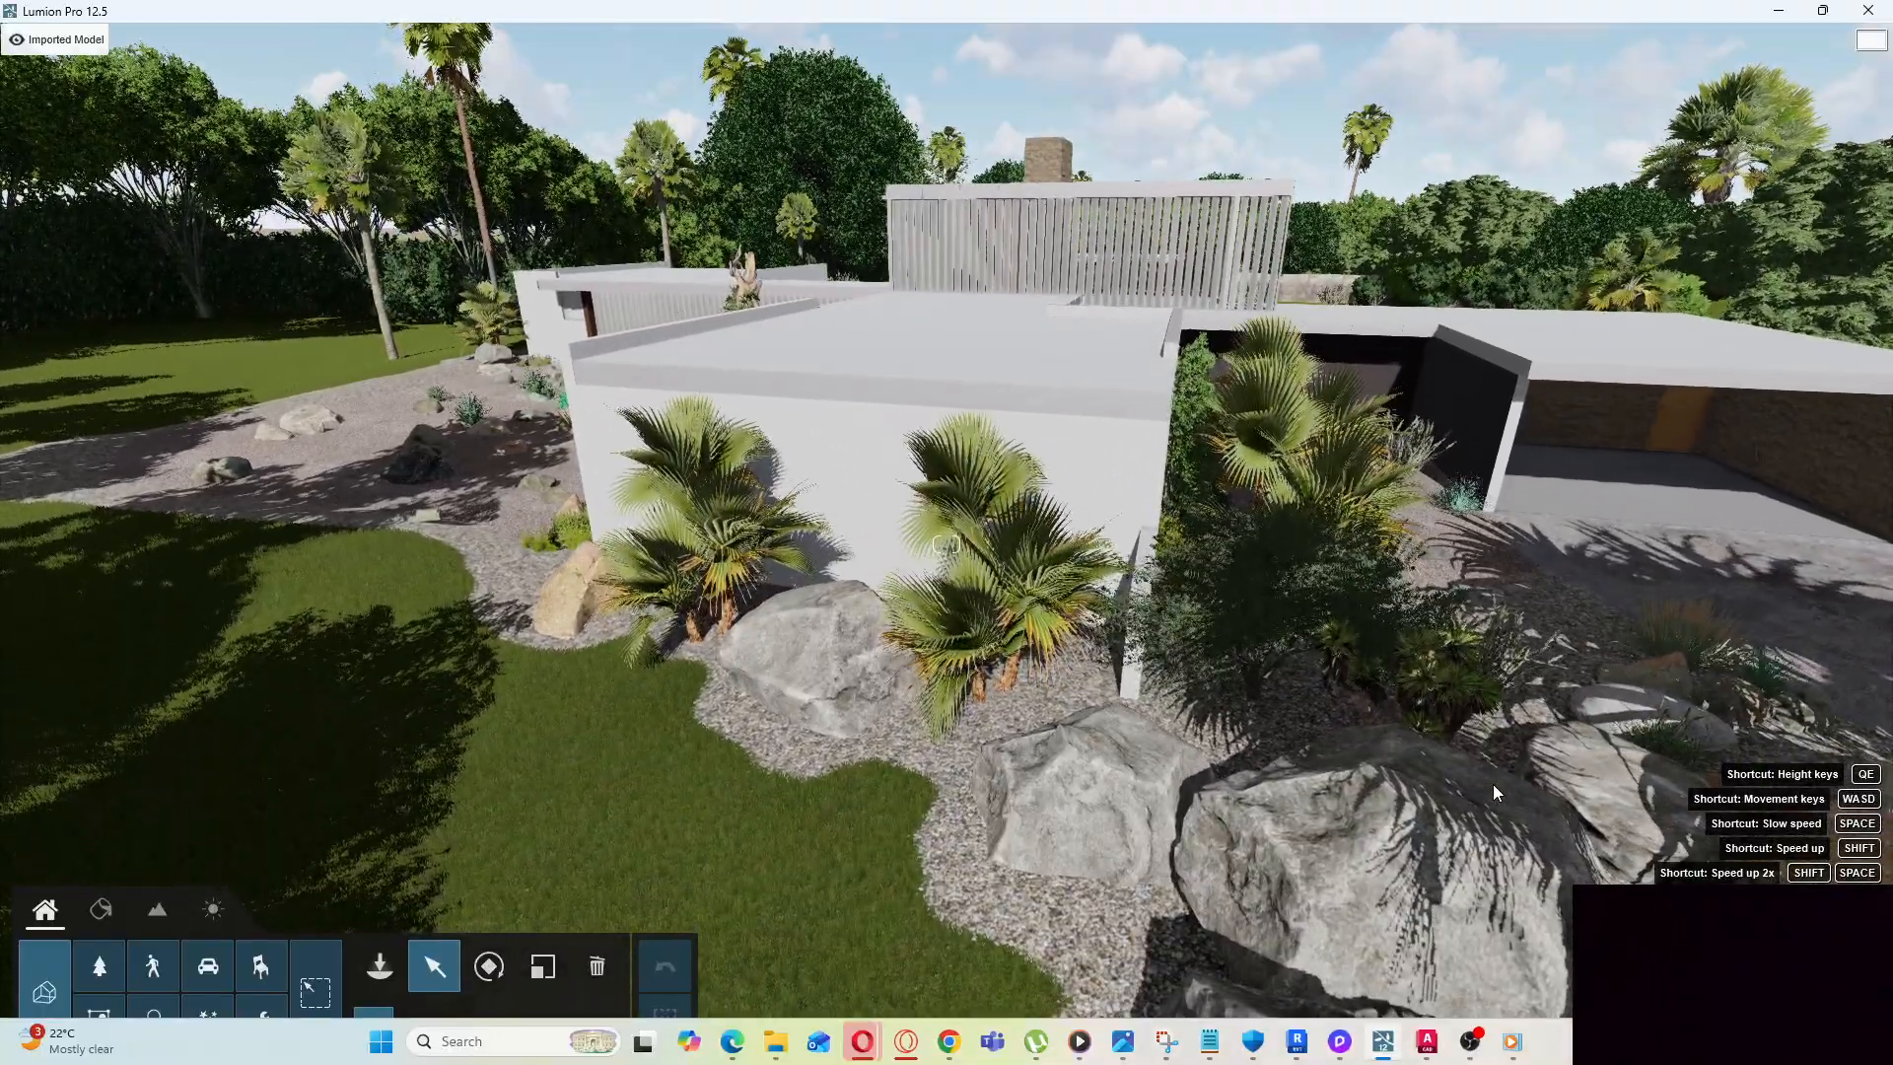
{"action": "key", "text": "q"}
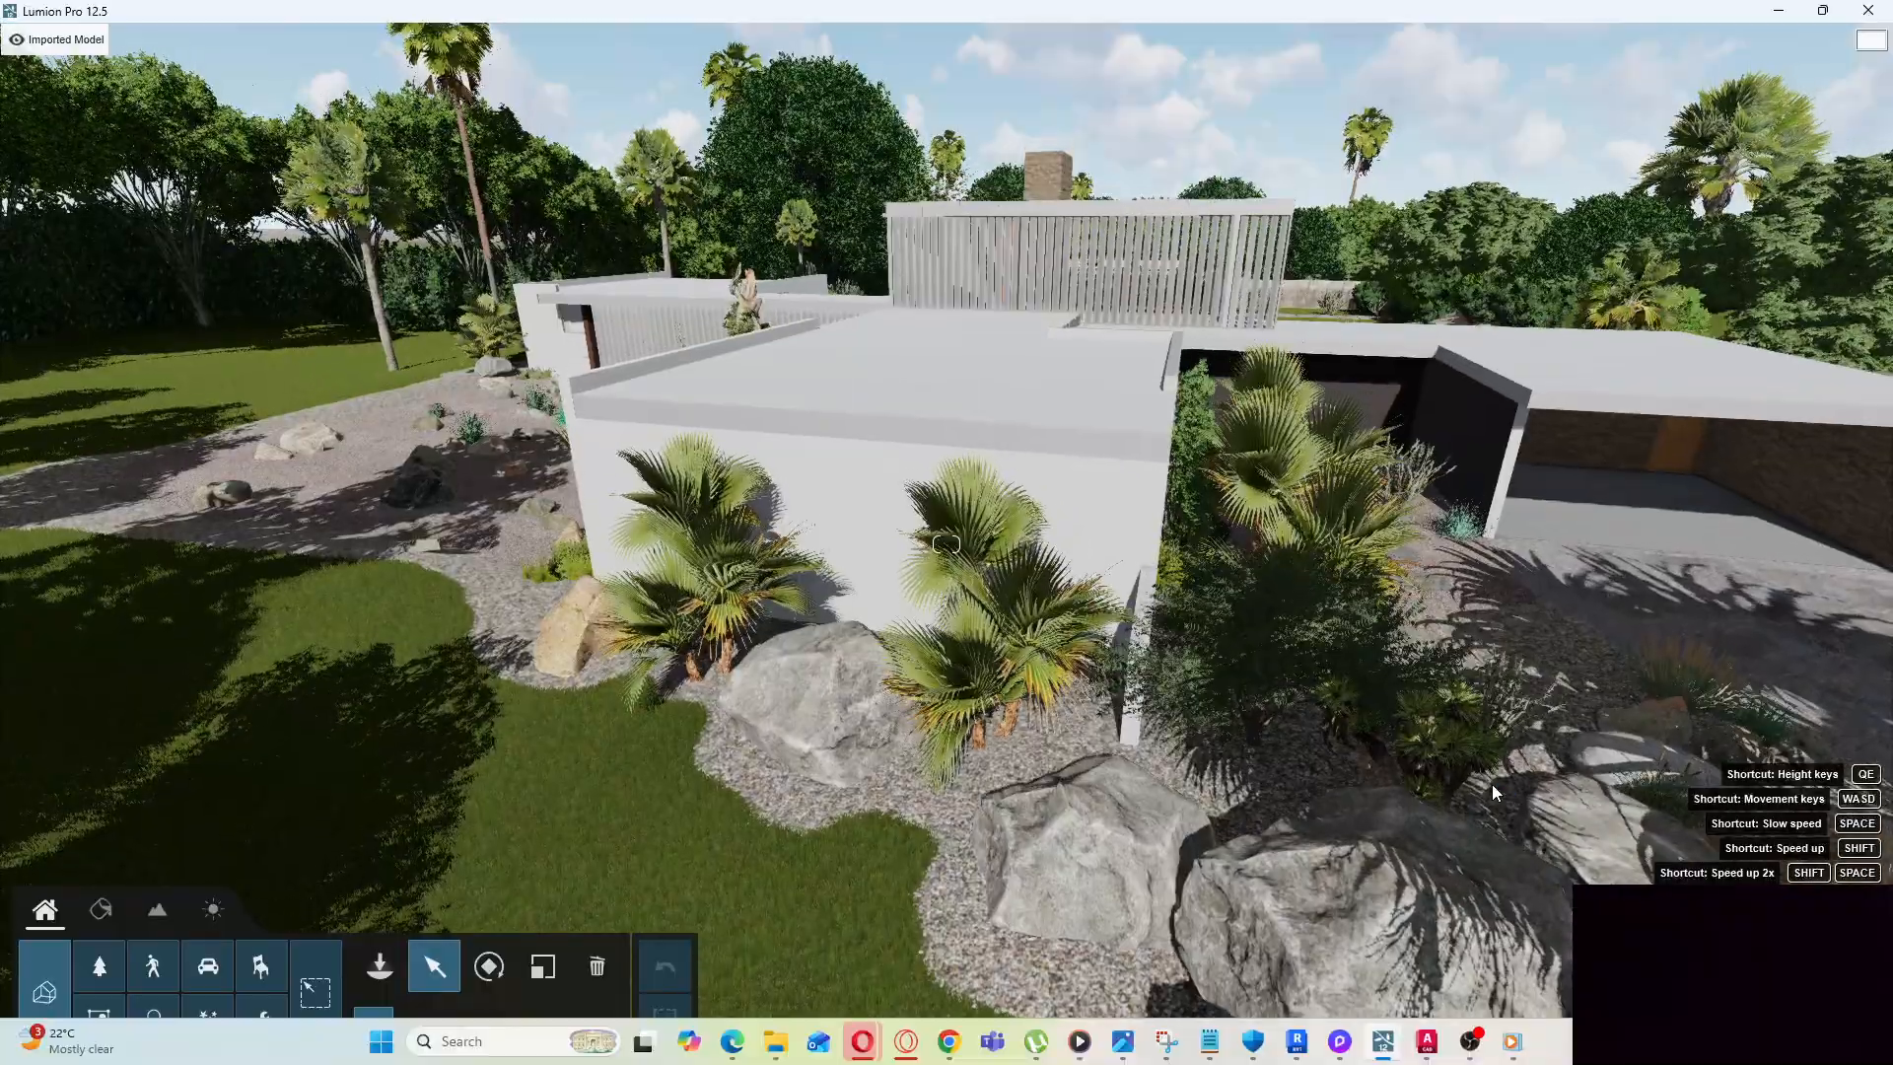
{"action": "key", "text": "d"}
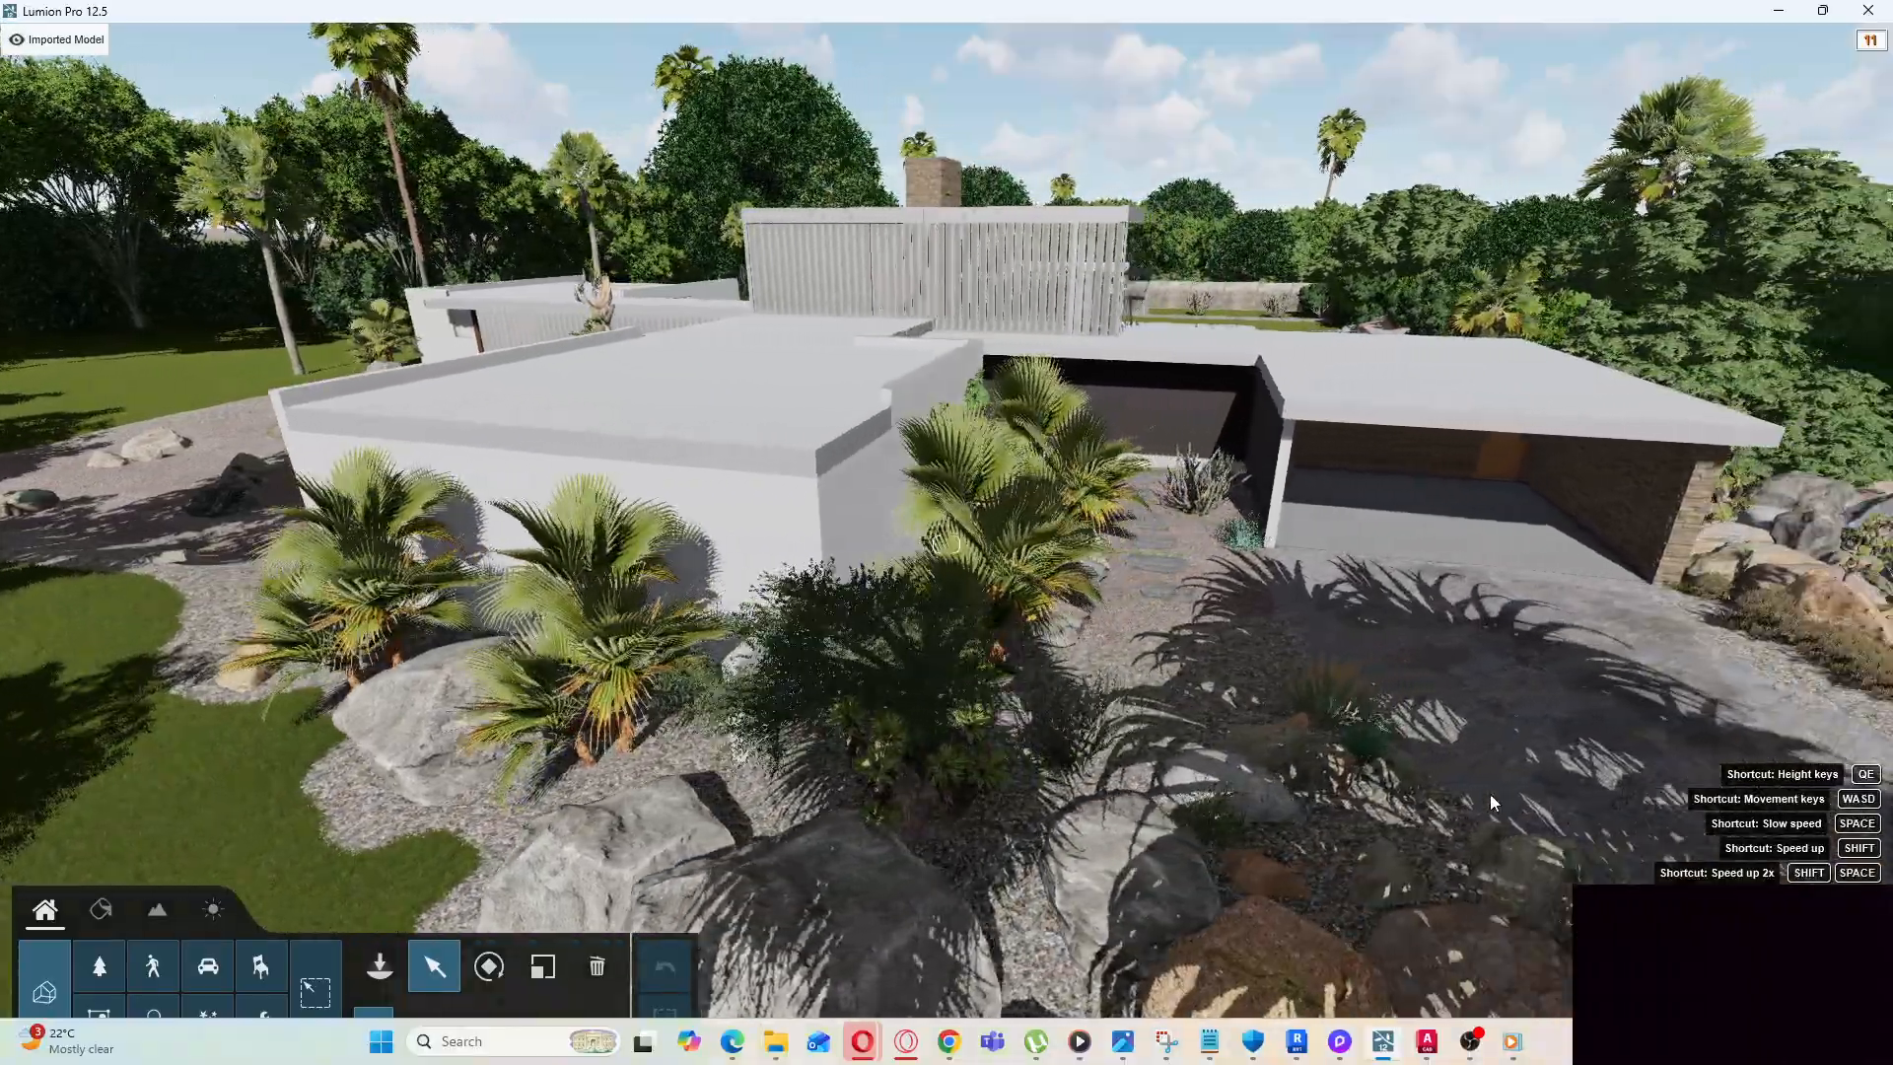
Circle the camera from the driveway past the carport to the lawn, terrace and pool side of the villa
{"action": "key", "text": "d"}
{"action": "right_click_drag", "start_coordinate": [1489, 794], "coordinate": [877, 755]}
{"action": "key", "text": "d"}
{"action": "key", "text": "d"}
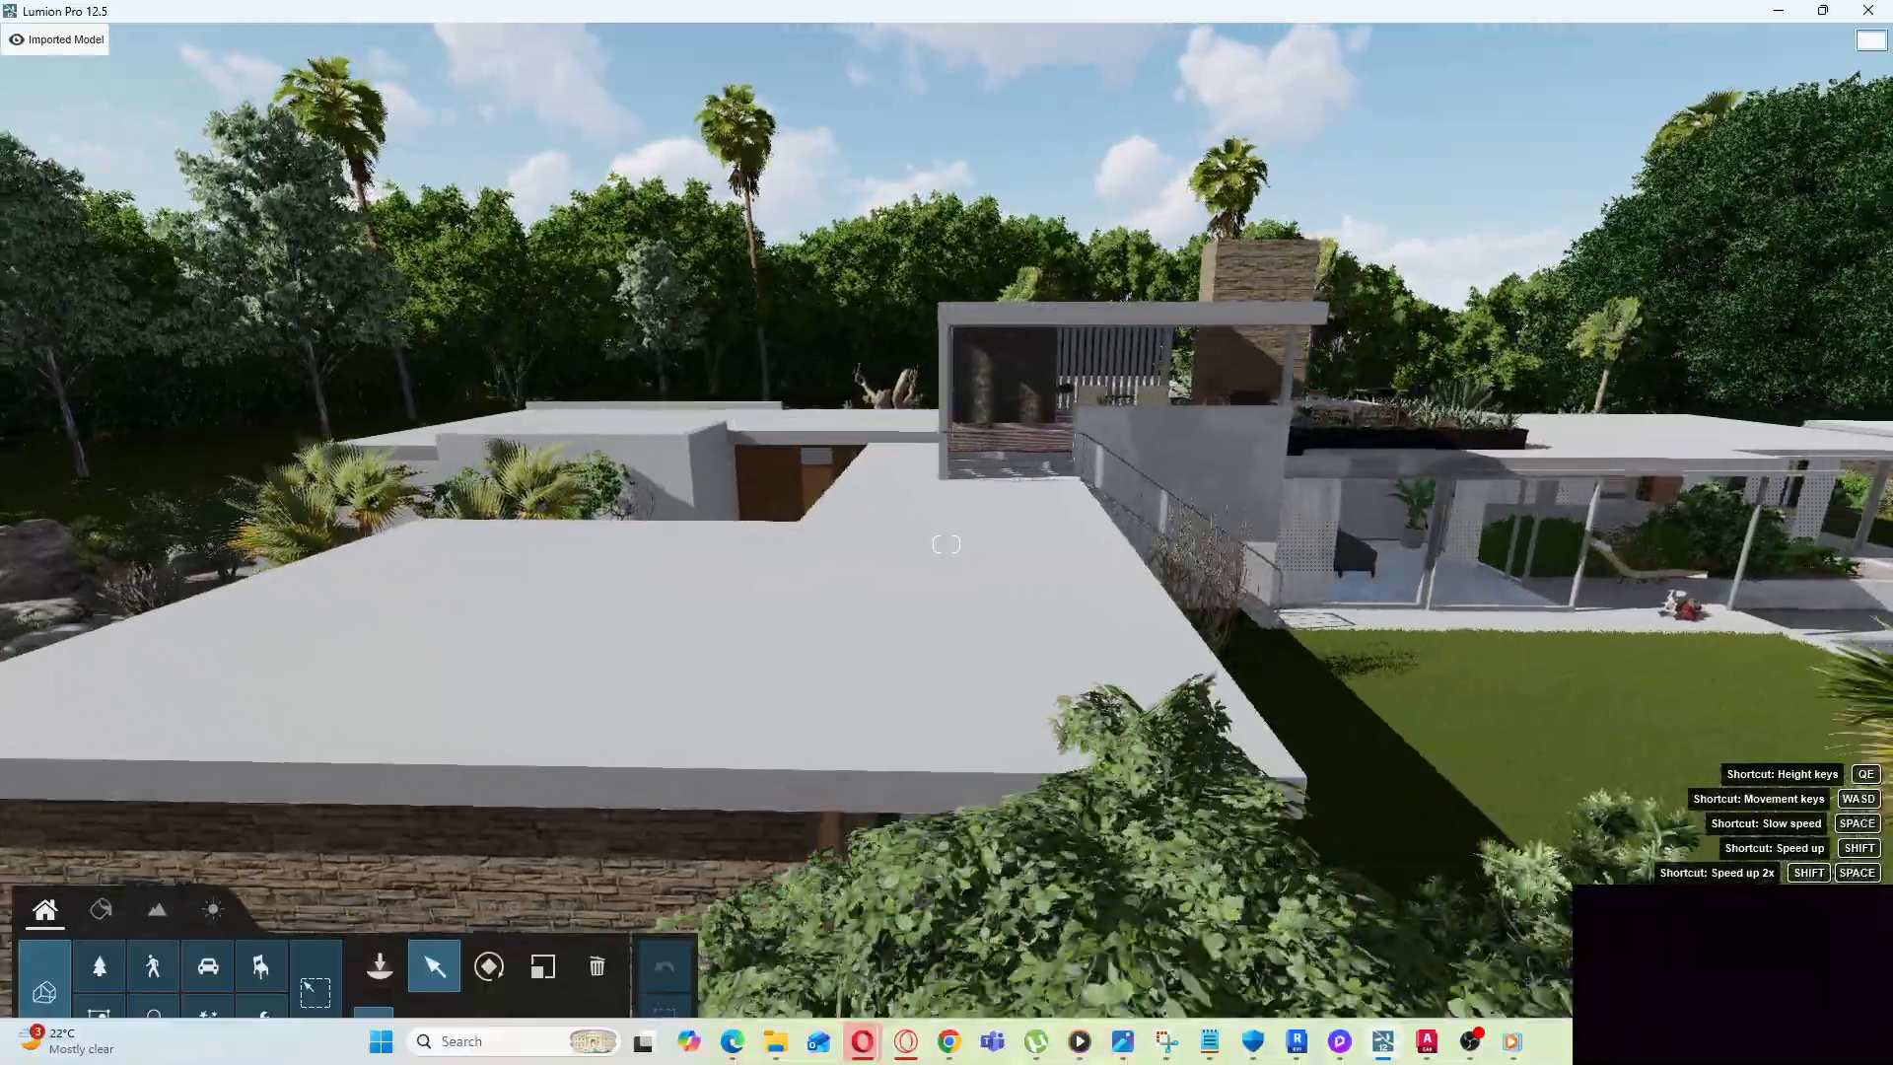
{"action": "key", "text": "d"}
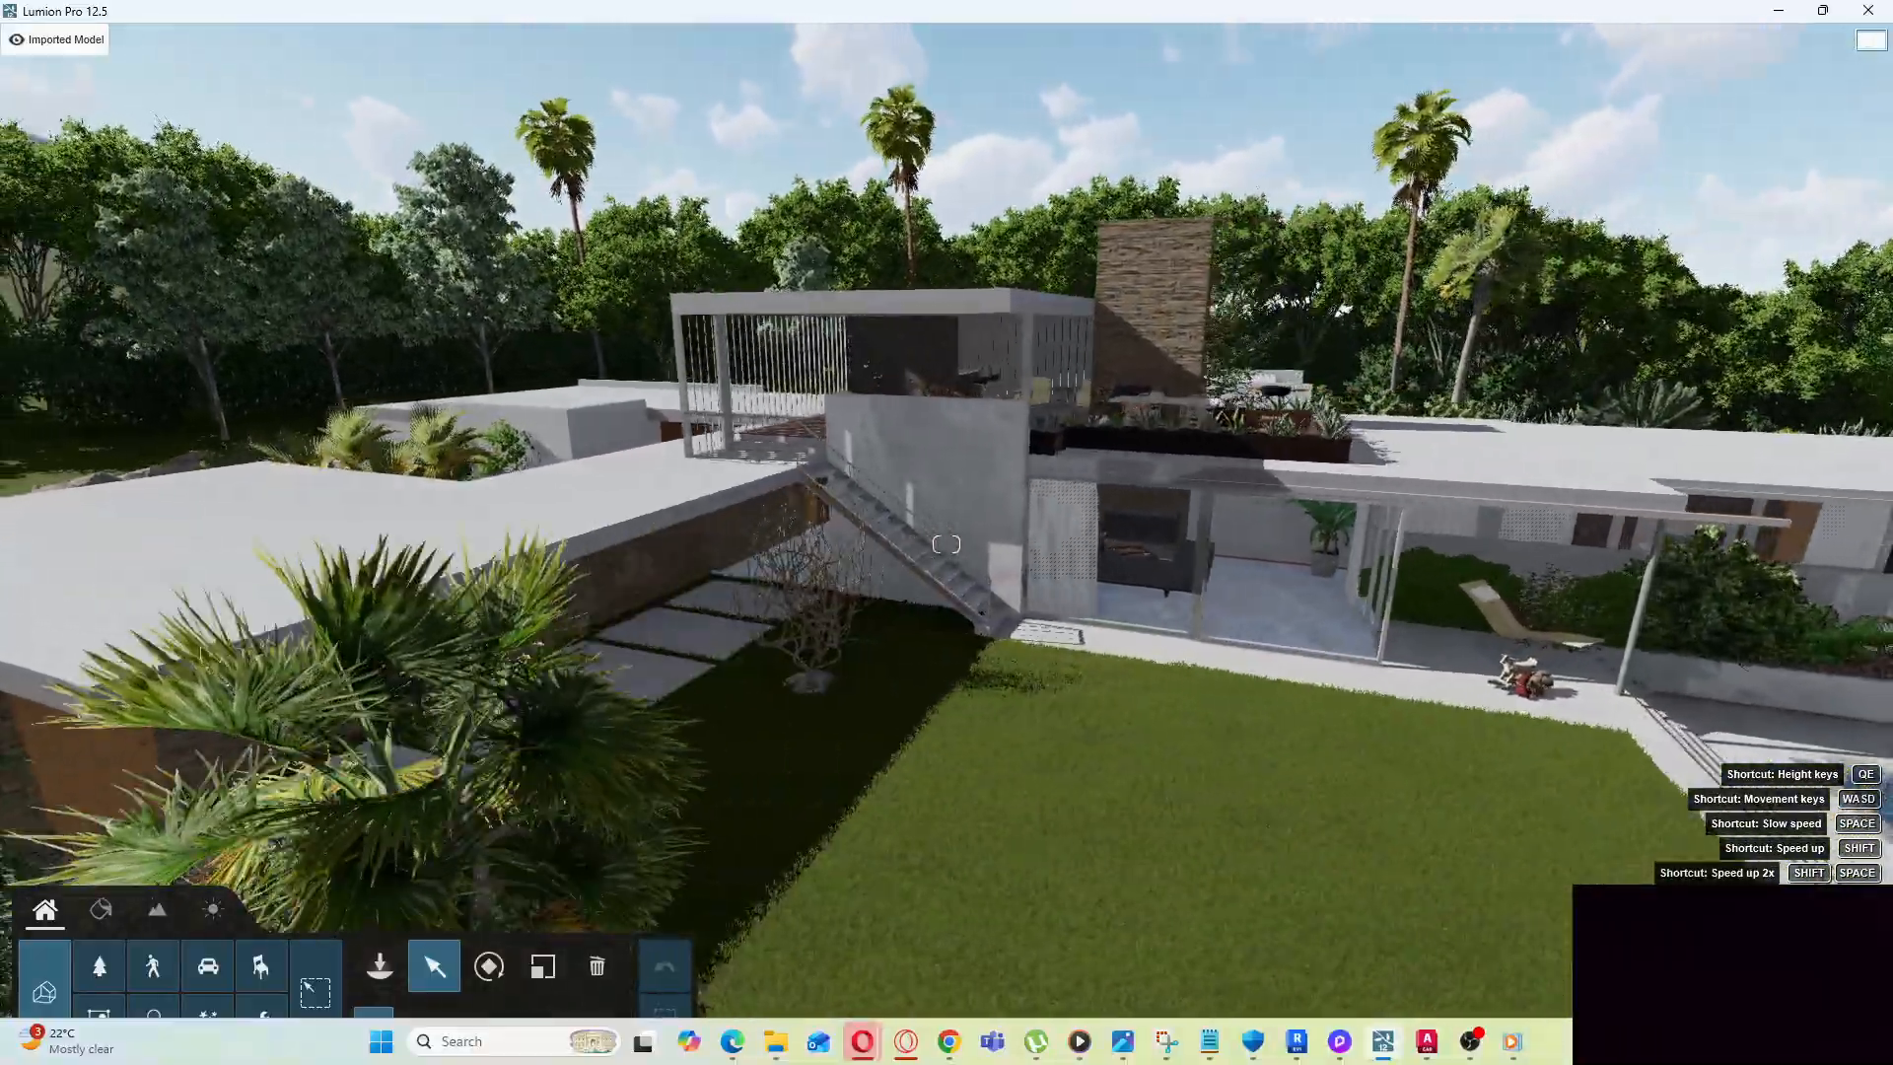
{"action": "key", "text": "d"}
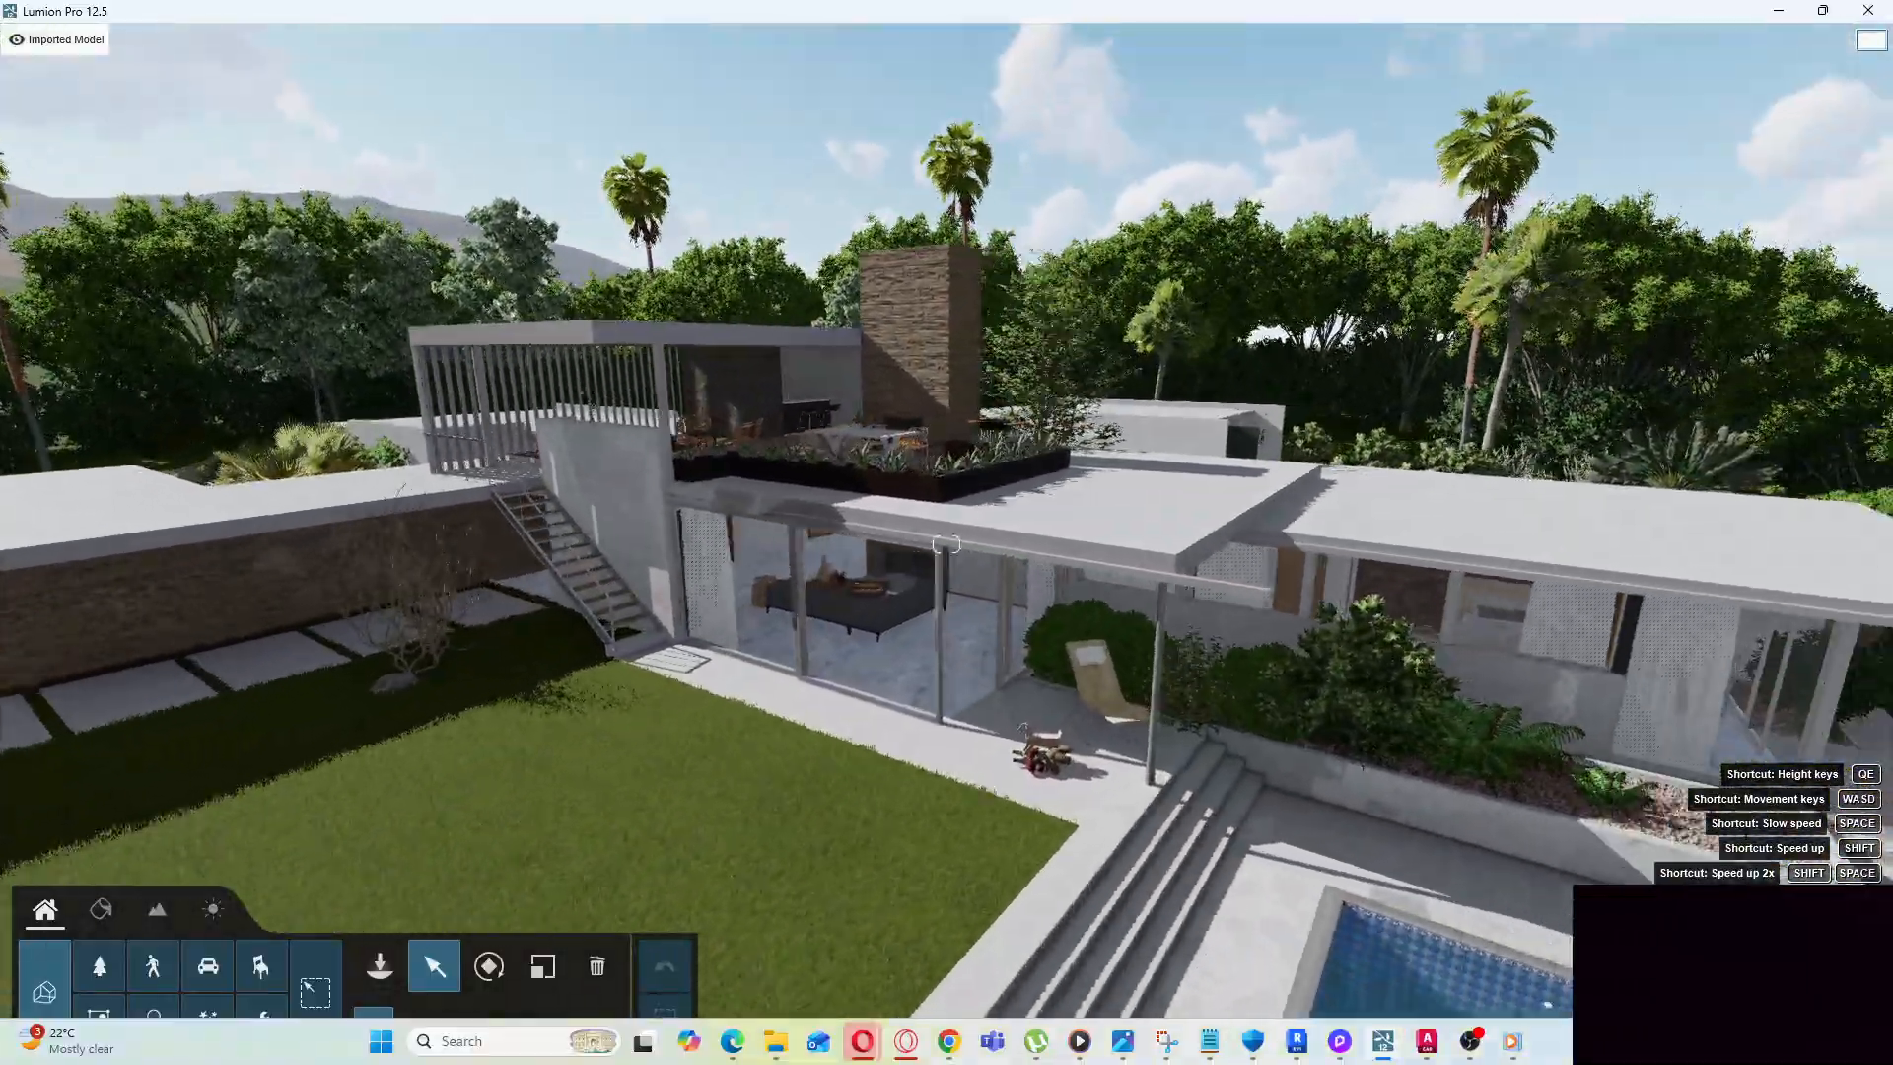
{"action": "key", "text": "d"}
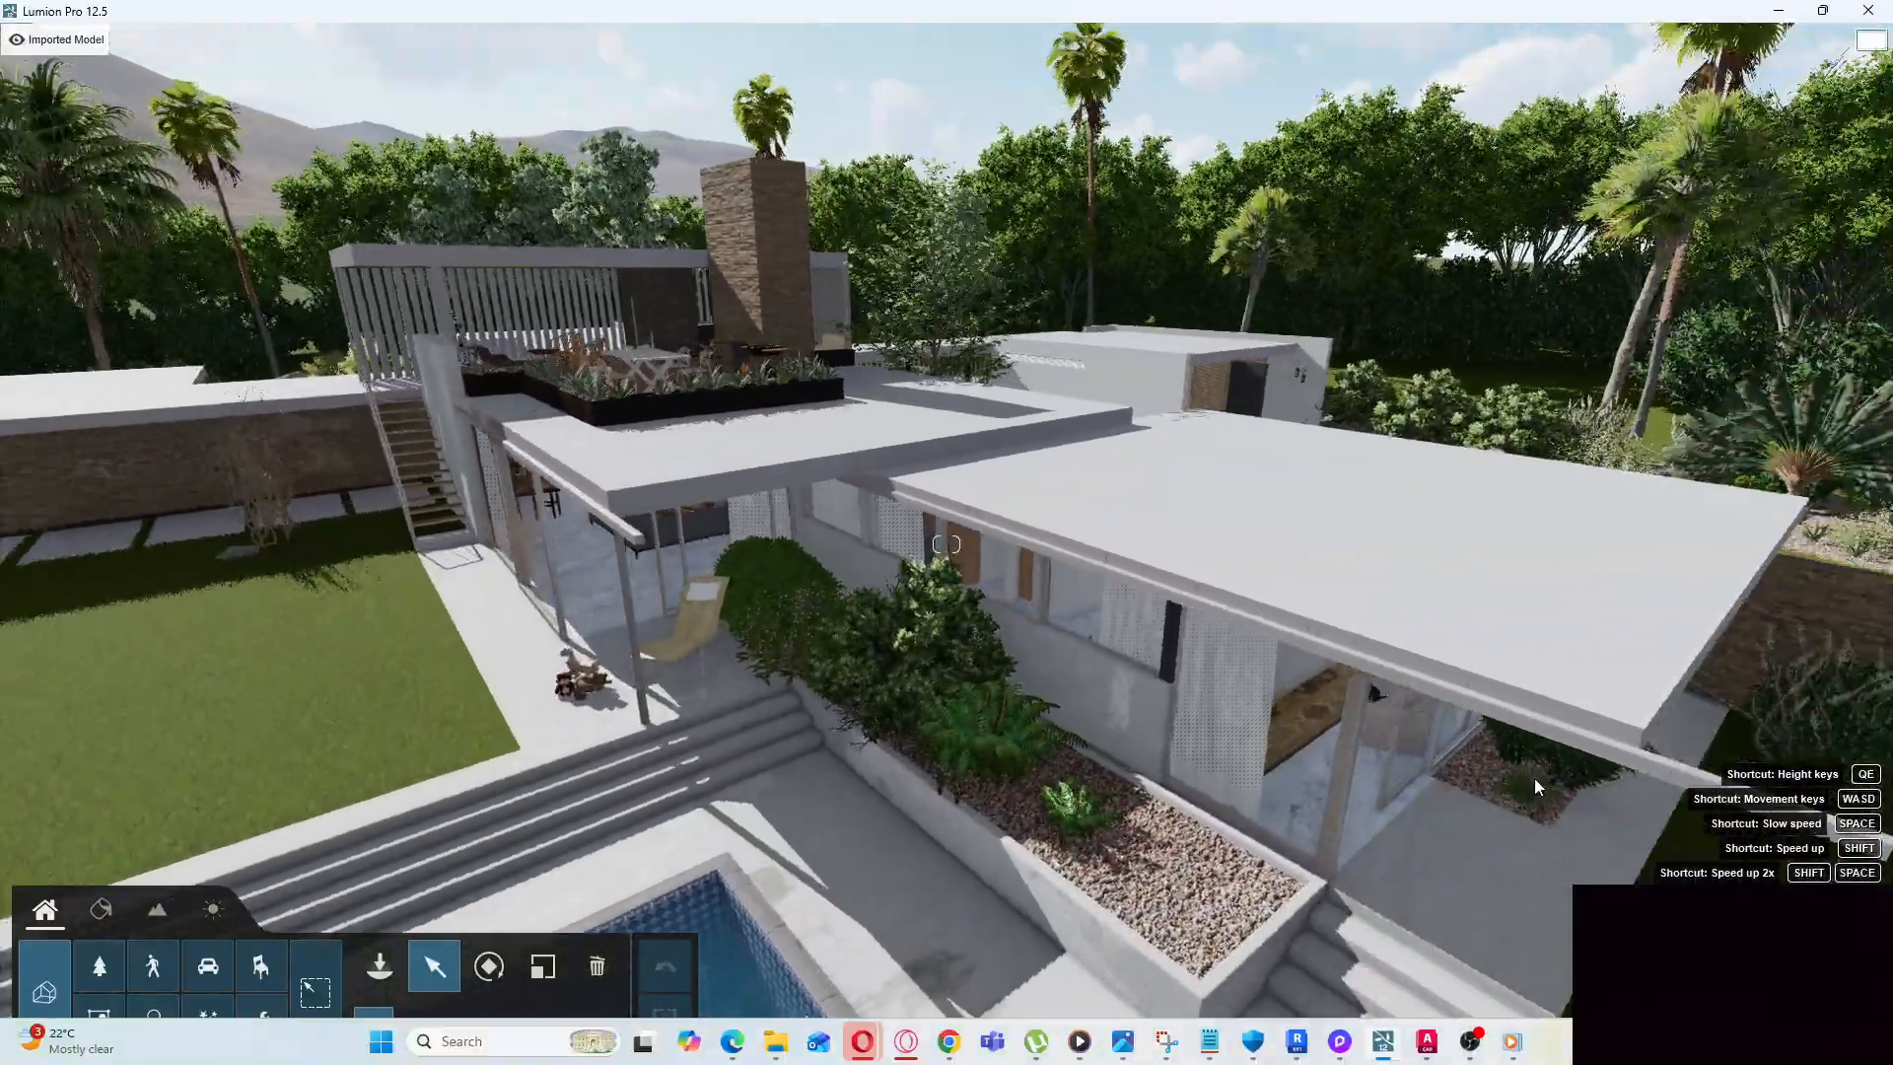
Pull back beside the pool and move in on the glazed bedroom, its corner steps and the raised planter
{"action": "key", "text": "s"}
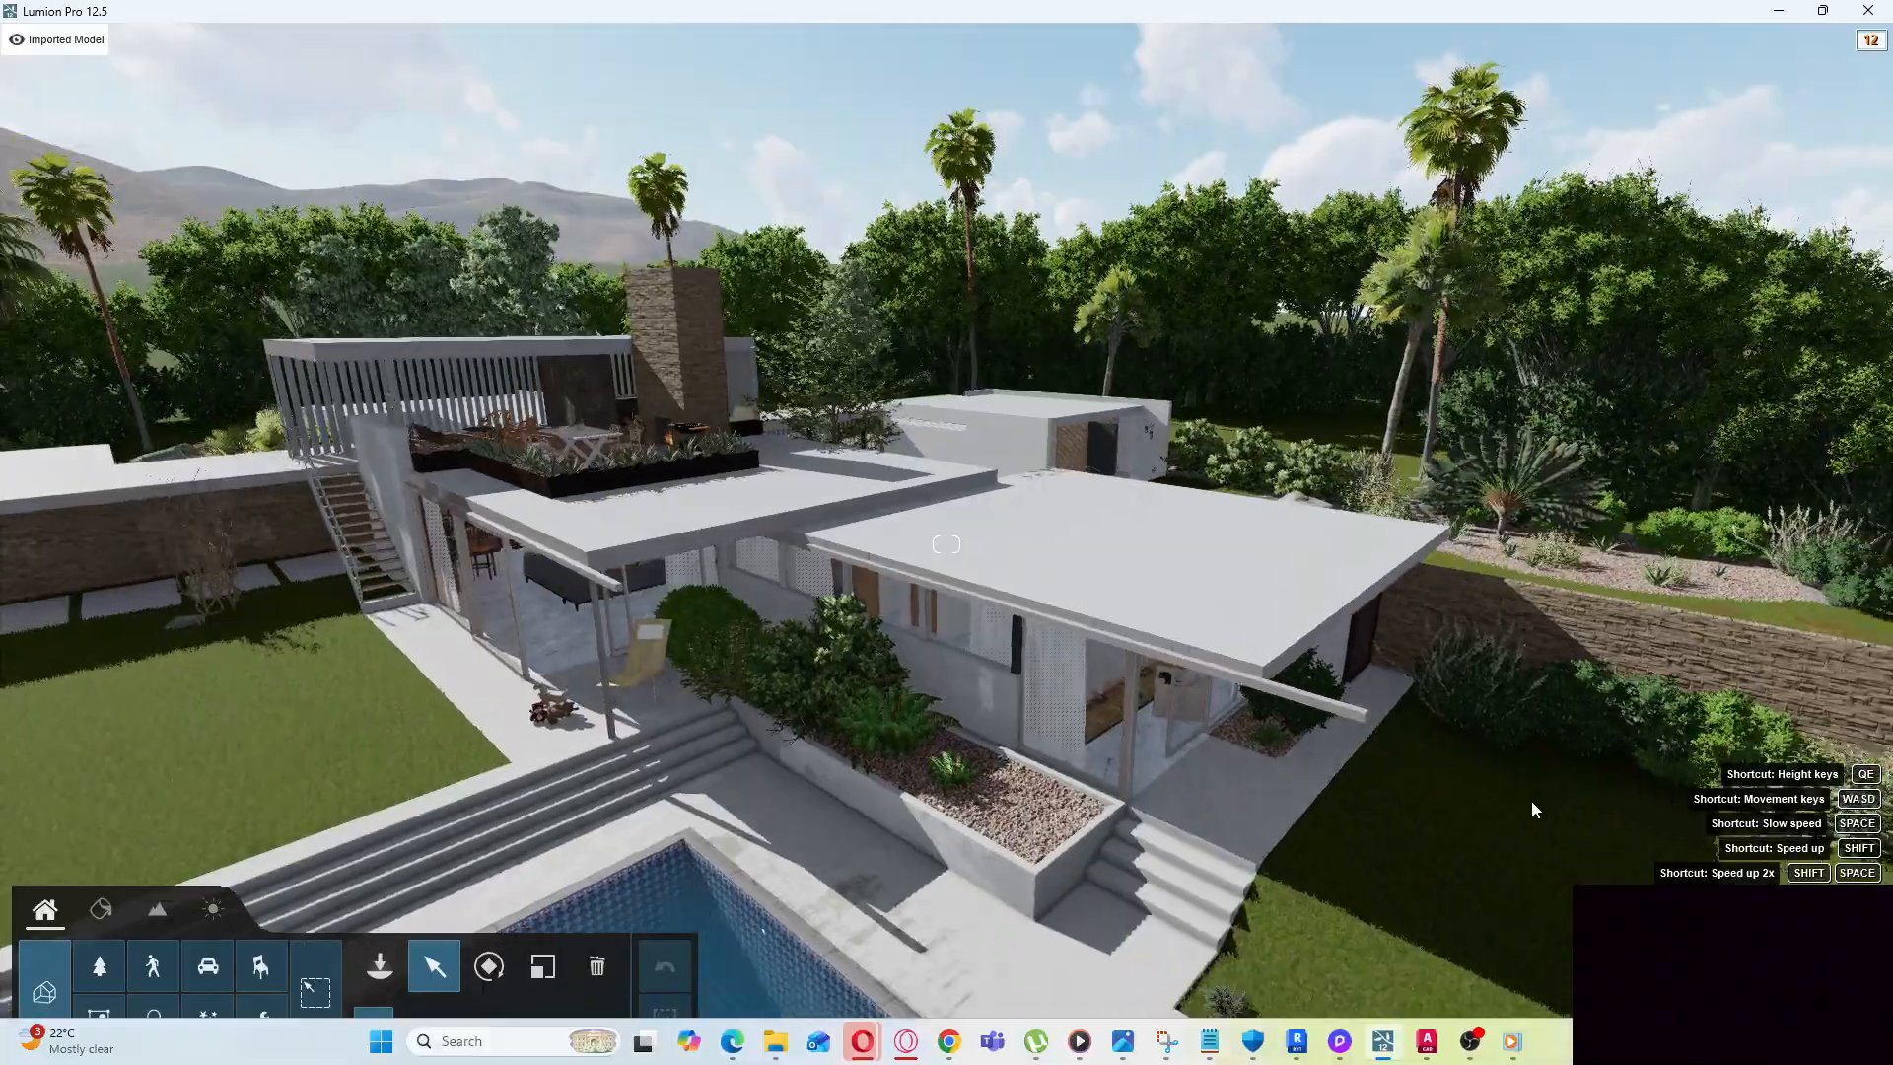
{"action": "key", "text": "d"}
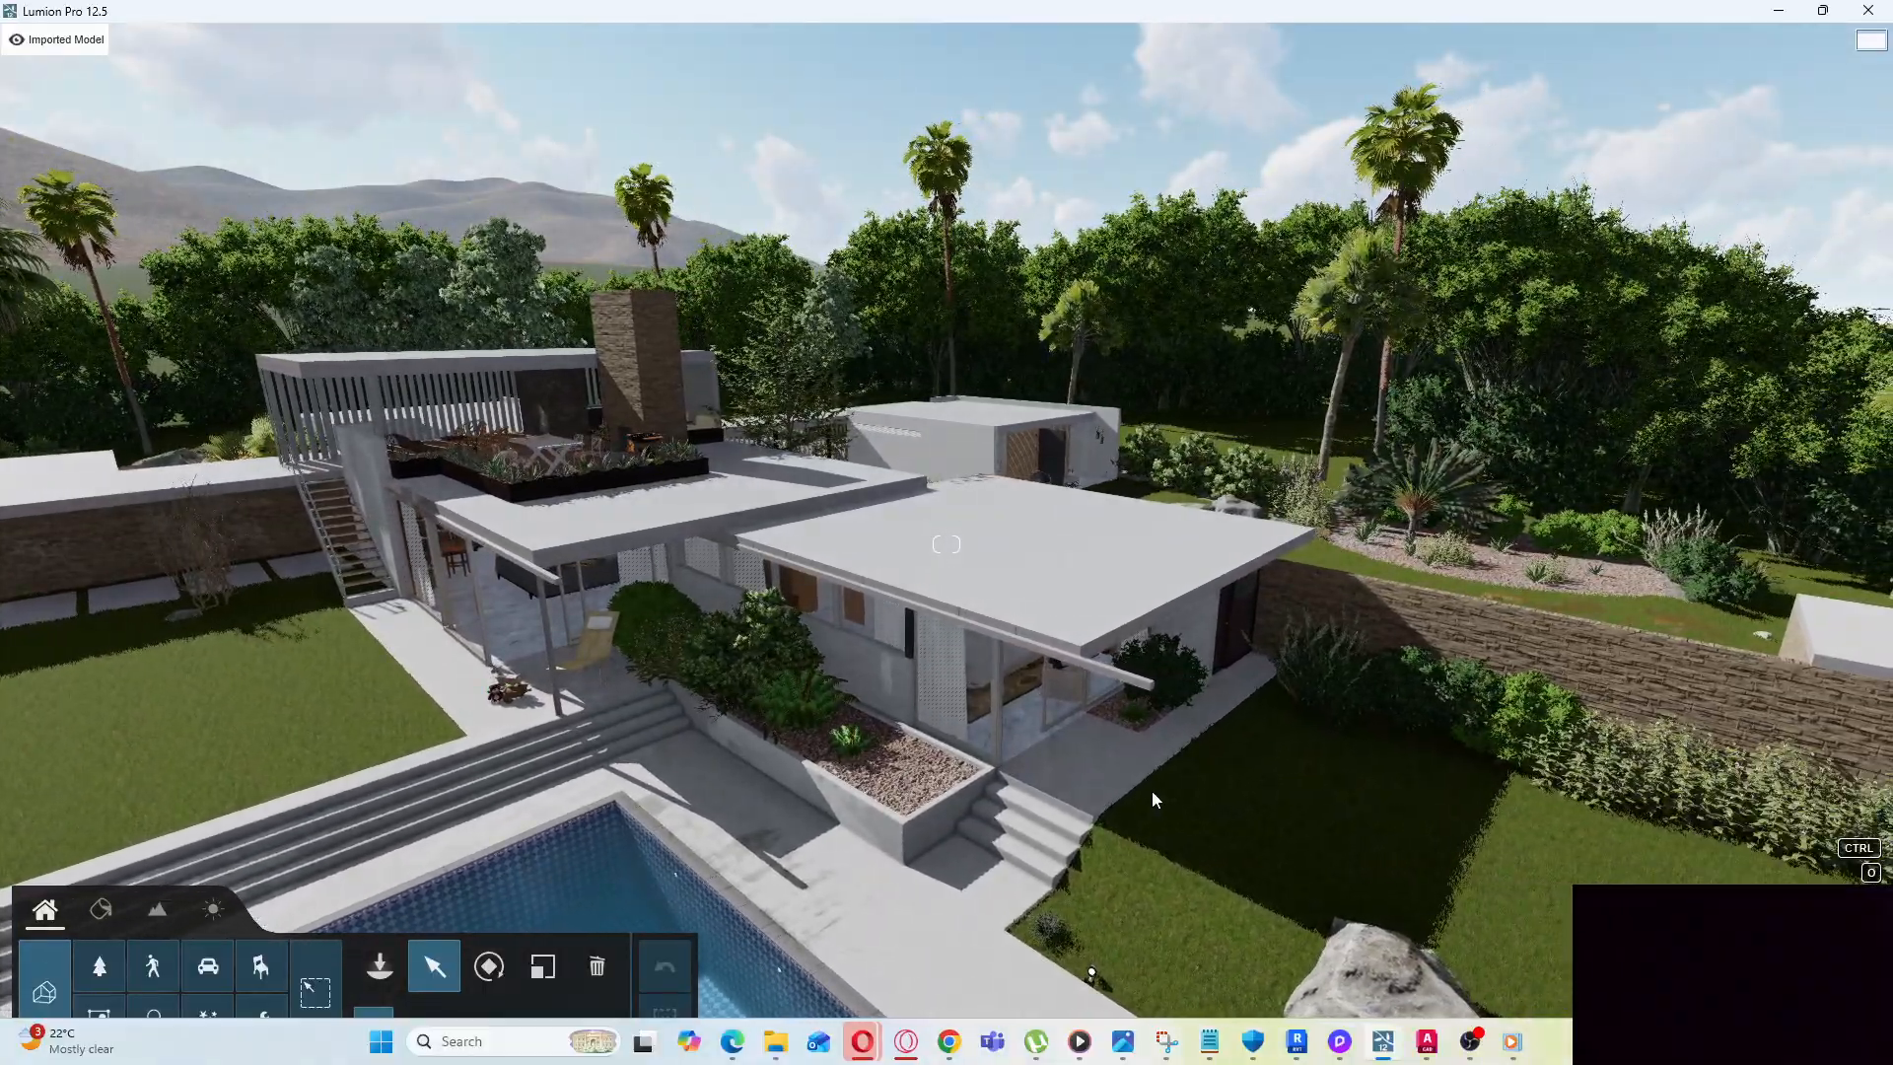
{"action": "key", "text": "w"}
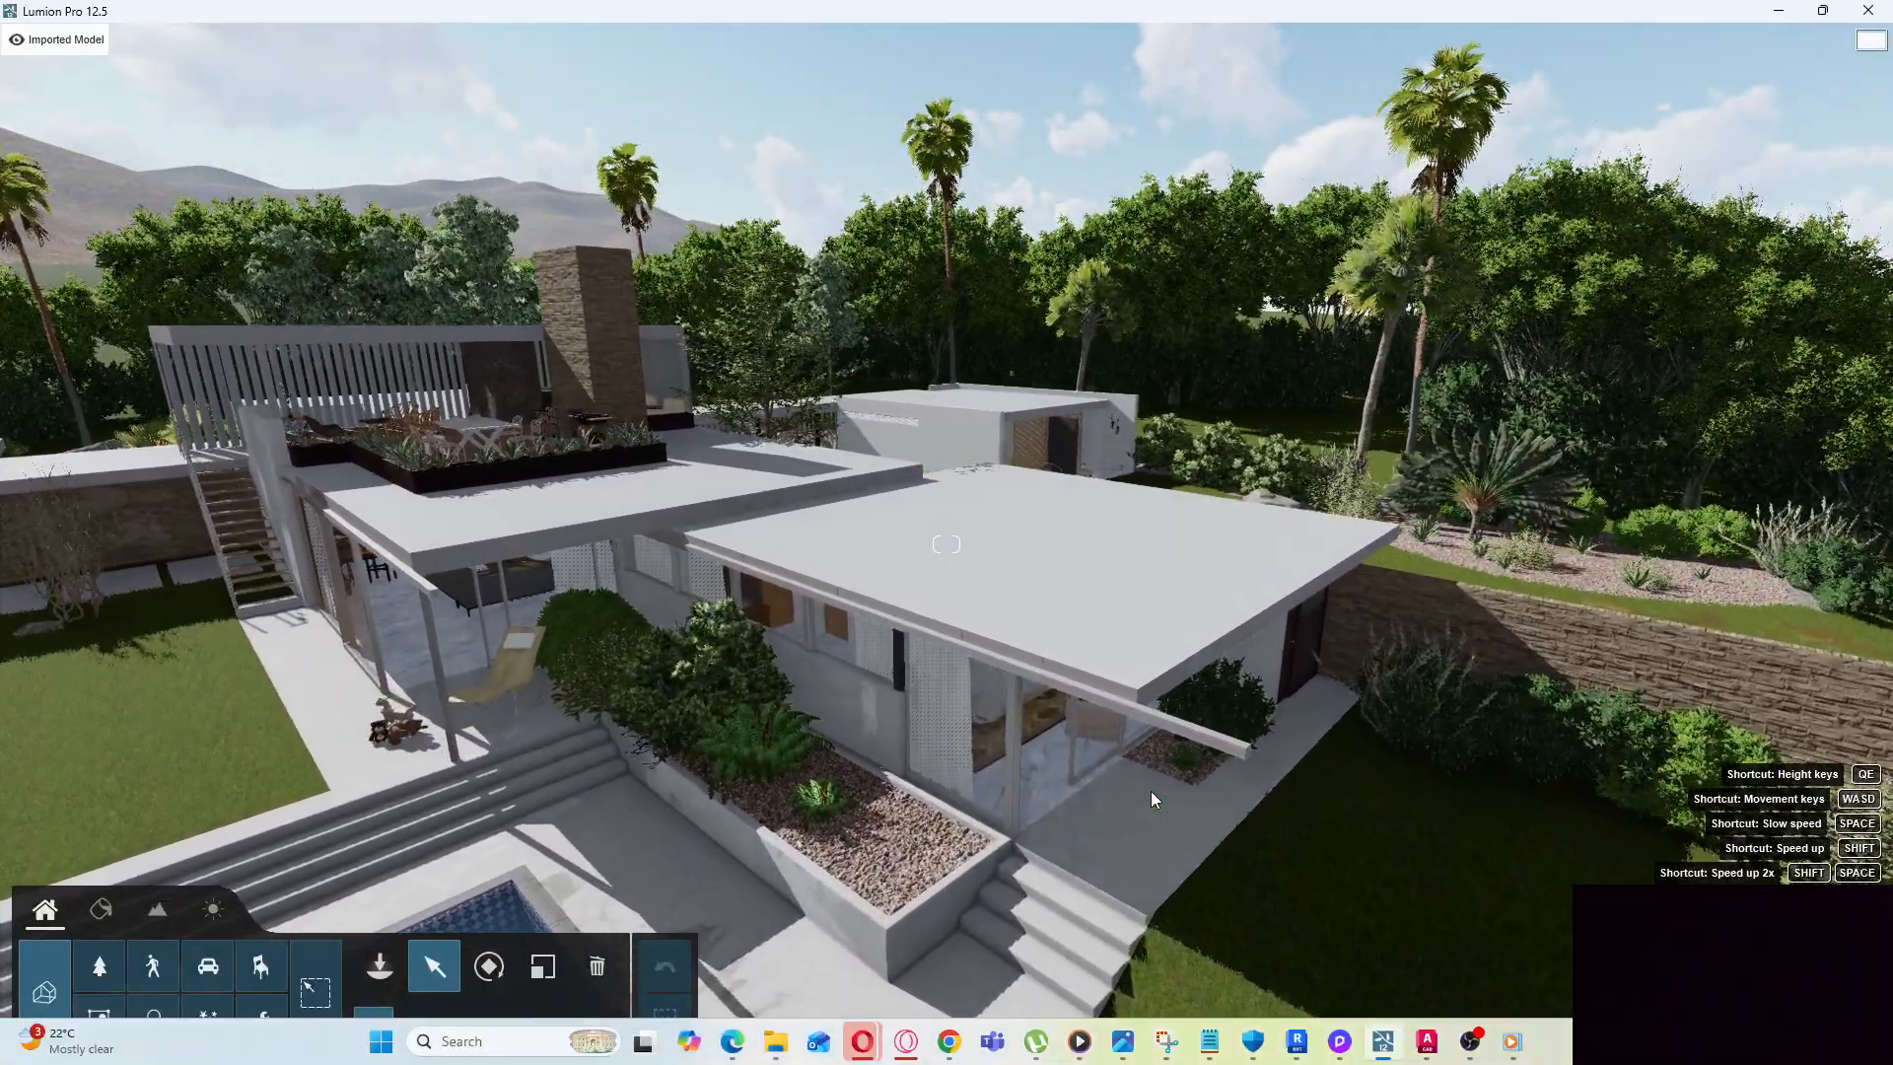
{"action": "key", "text": "w"}
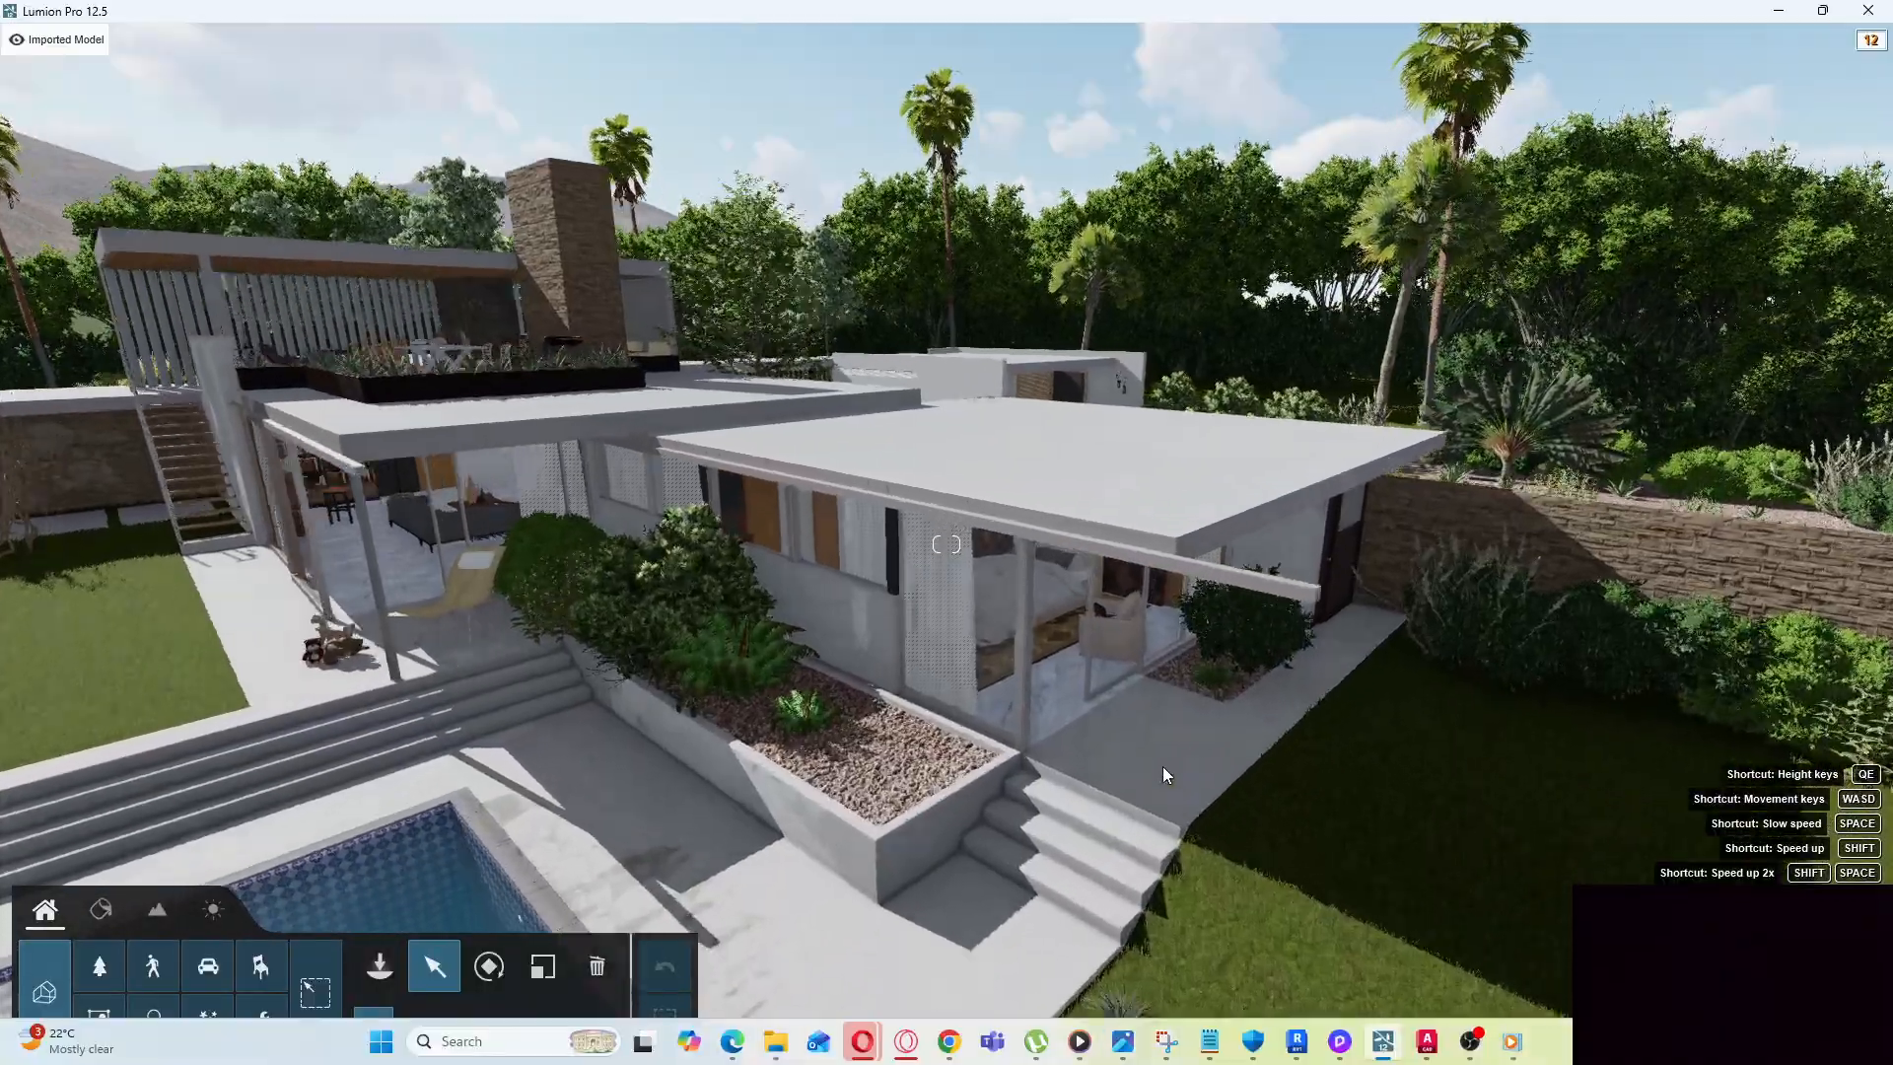
{"action": "key", "text": "w"}
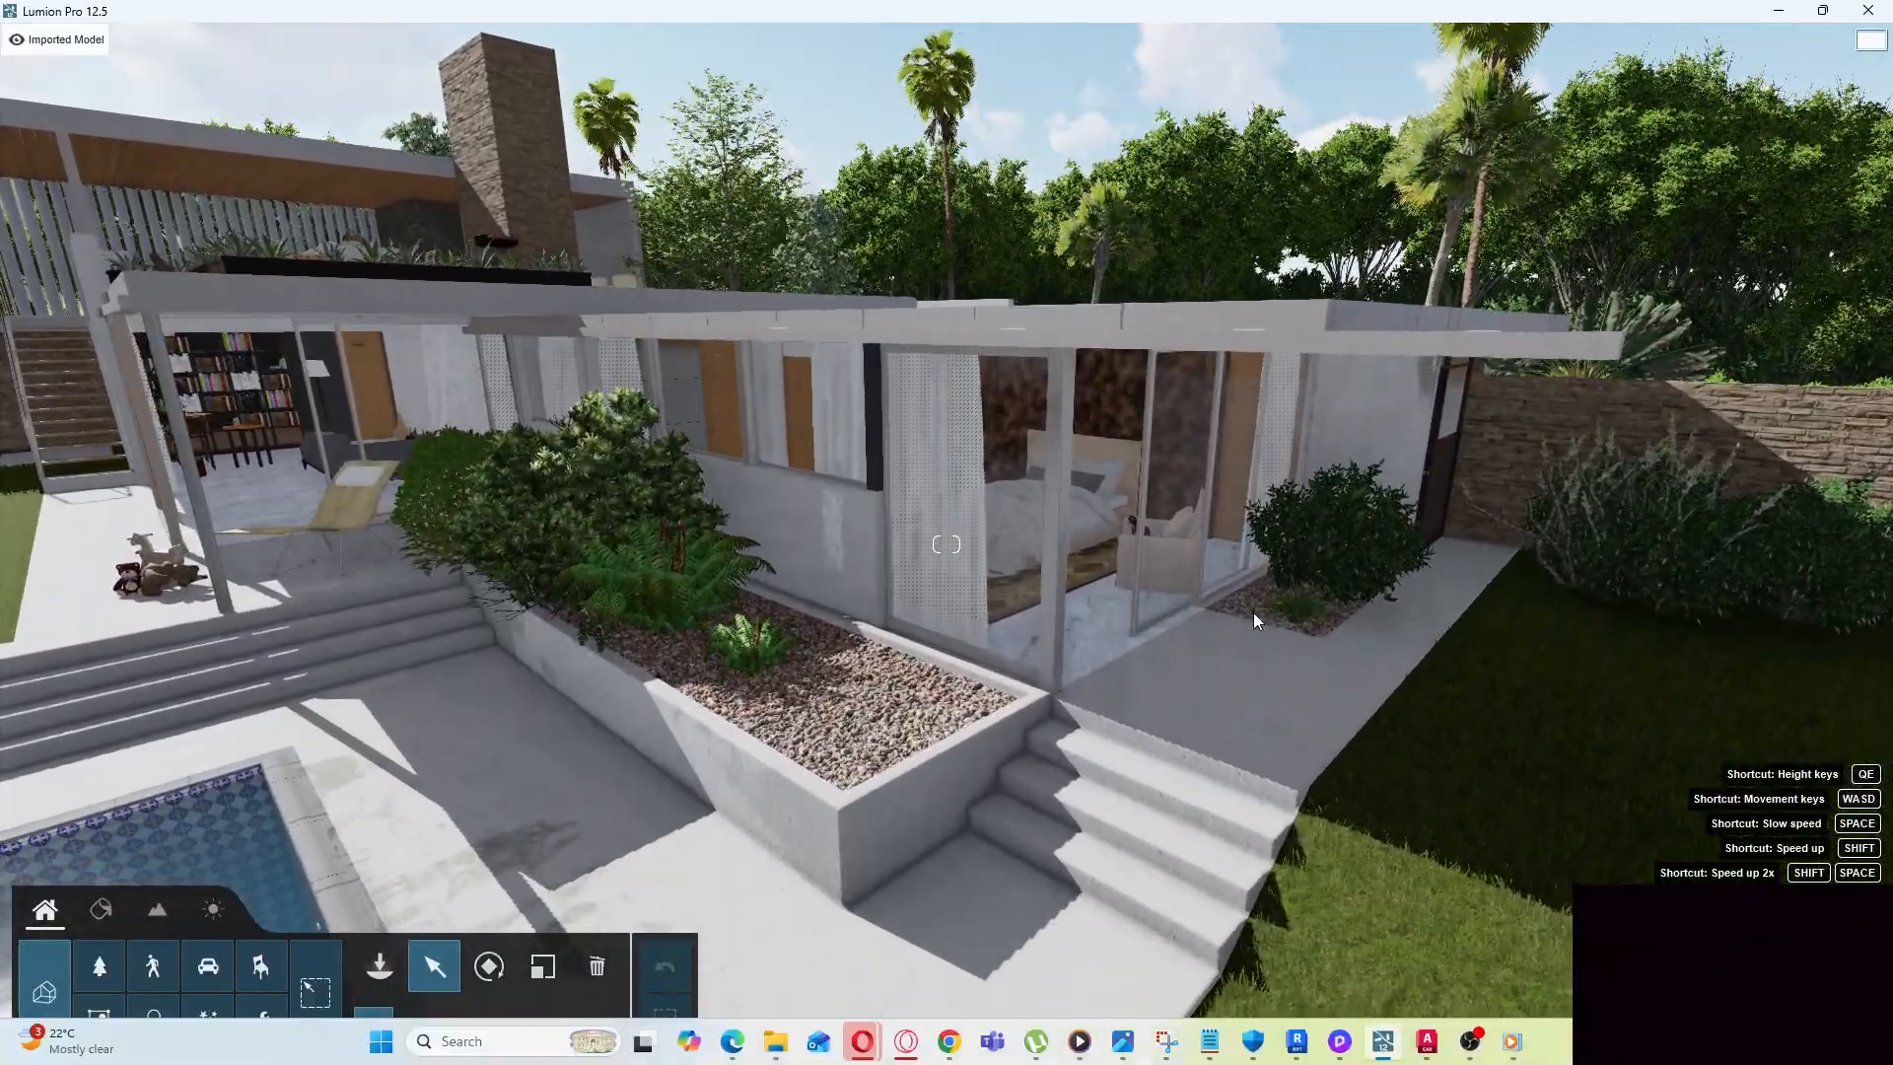
Back the camera away from the bedroom wing over the pool to view the whole garden side with lawns and boundary wall
{"action": "key", "text": "s"}
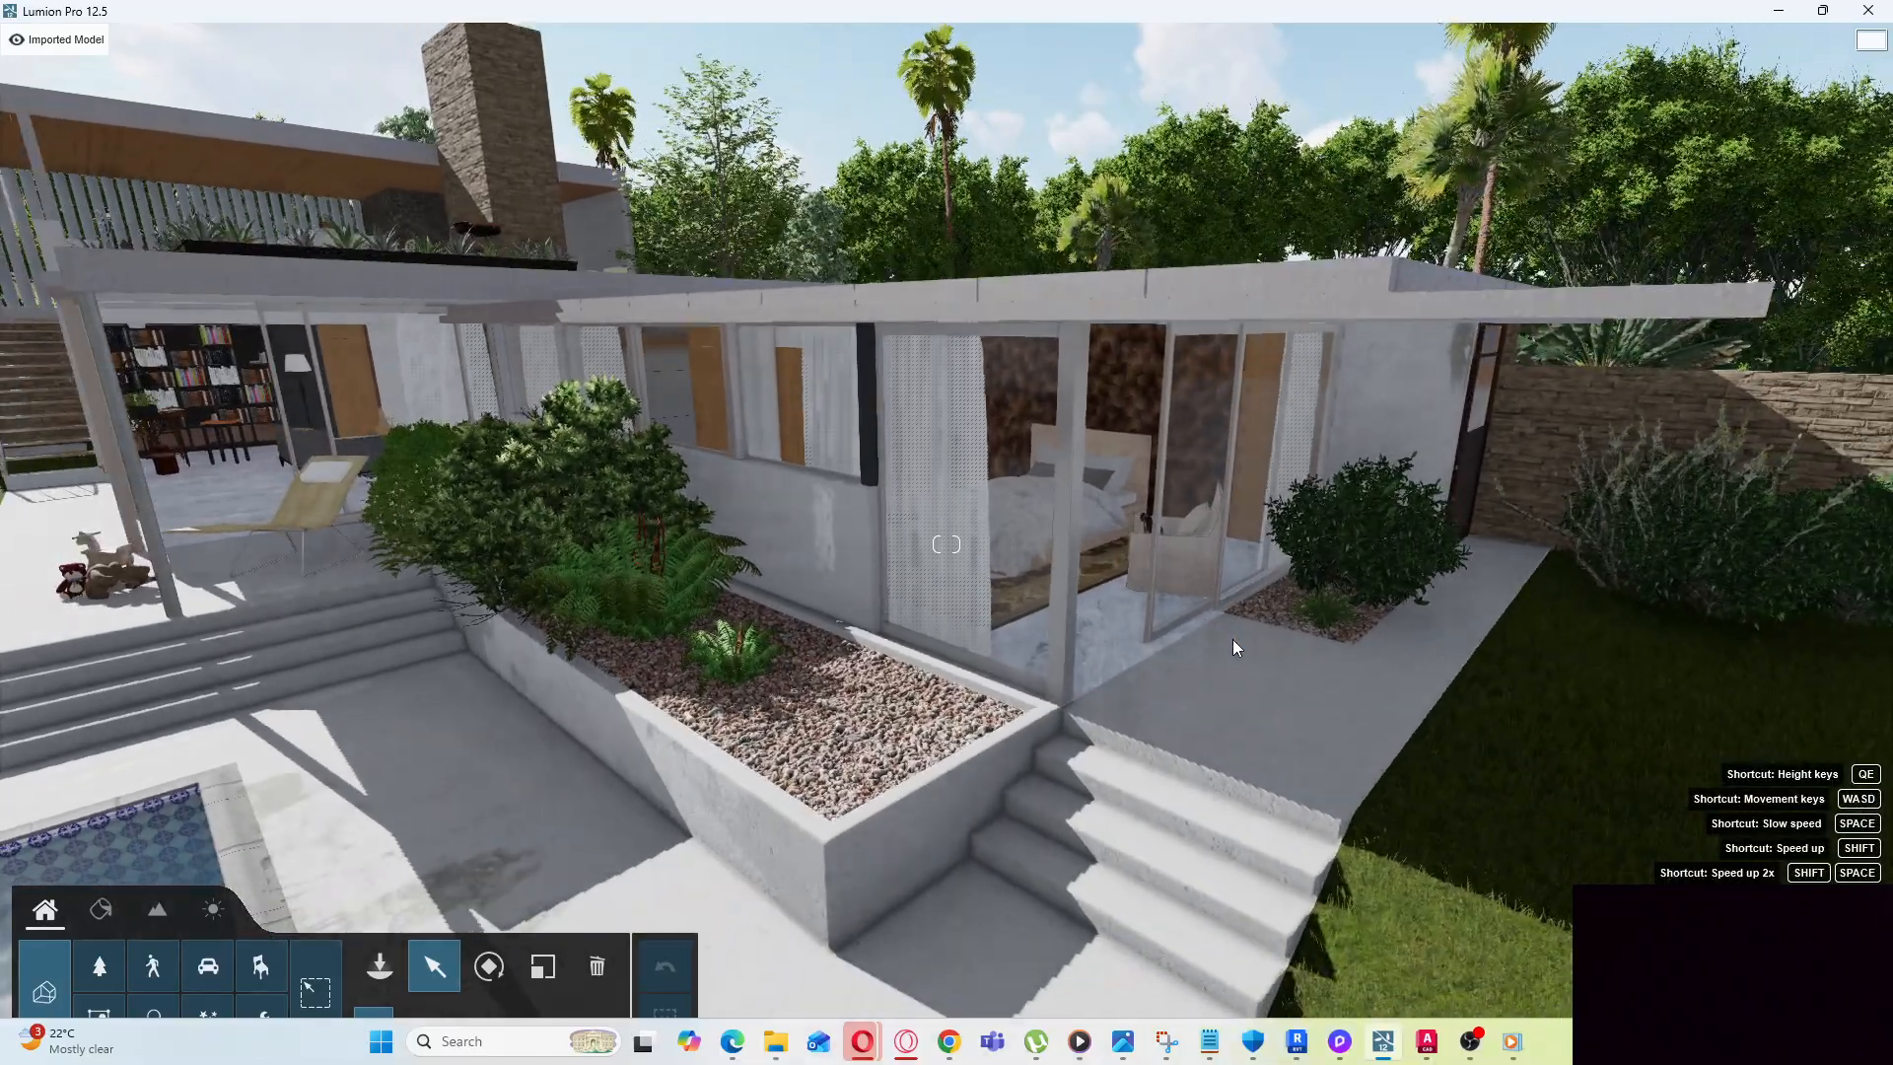
{"action": "key", "text": "s"}
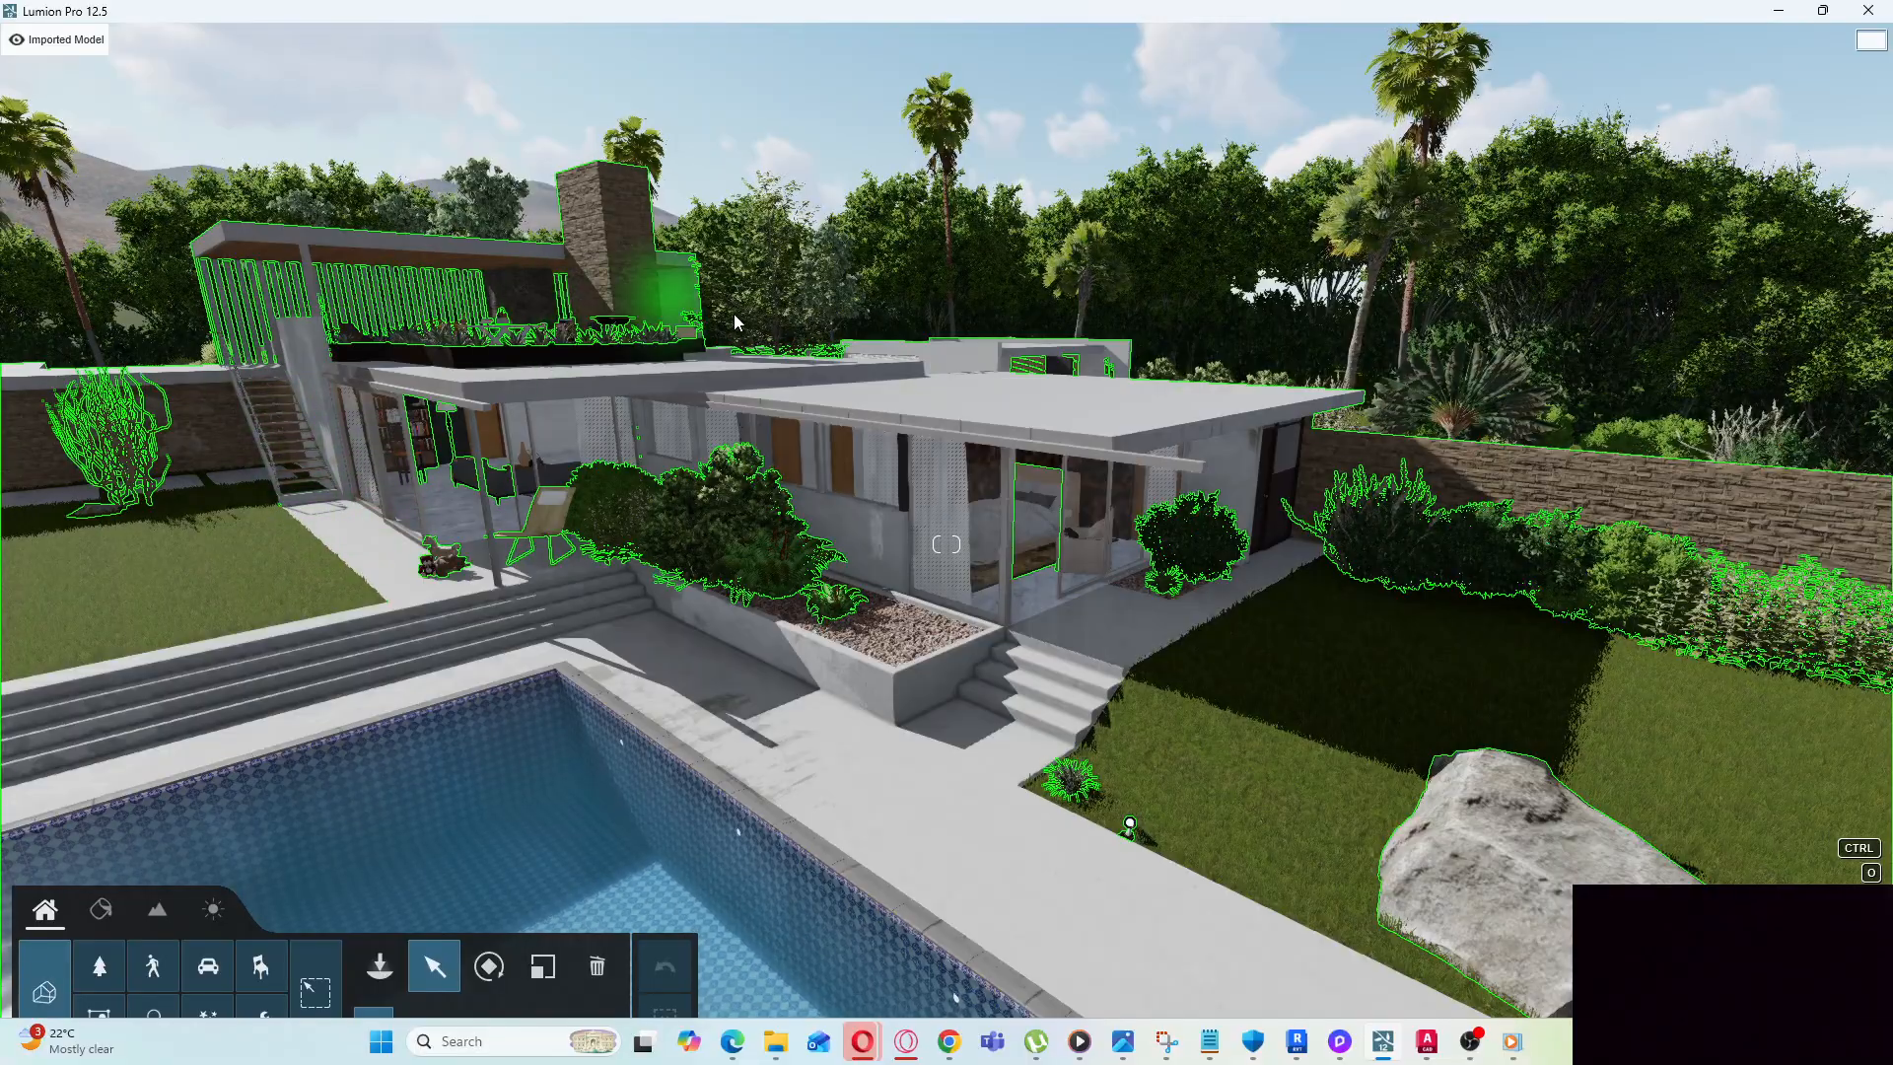
{"action": "key", "text": "s"}
{"action": "key", "text": "s"}
{"action": "key", "text": "s"}
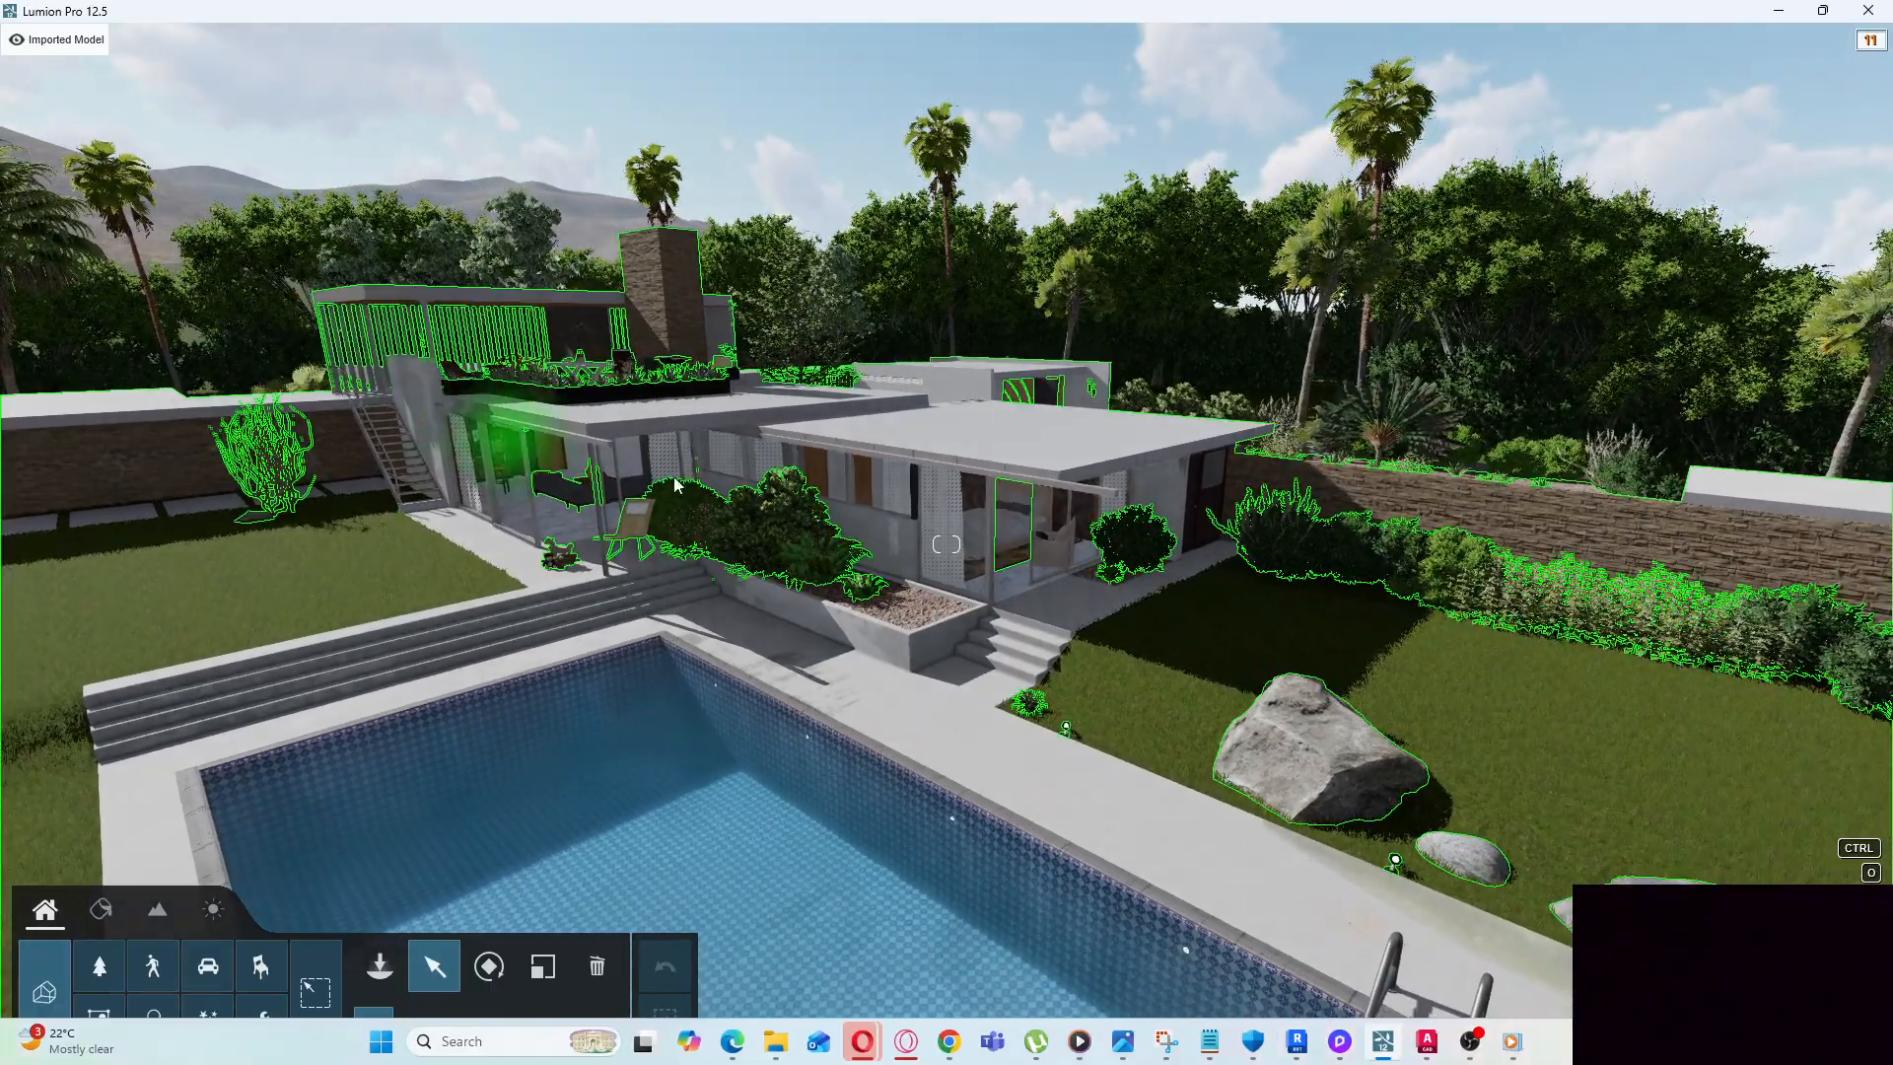
{"action": "key", "text": "s"}
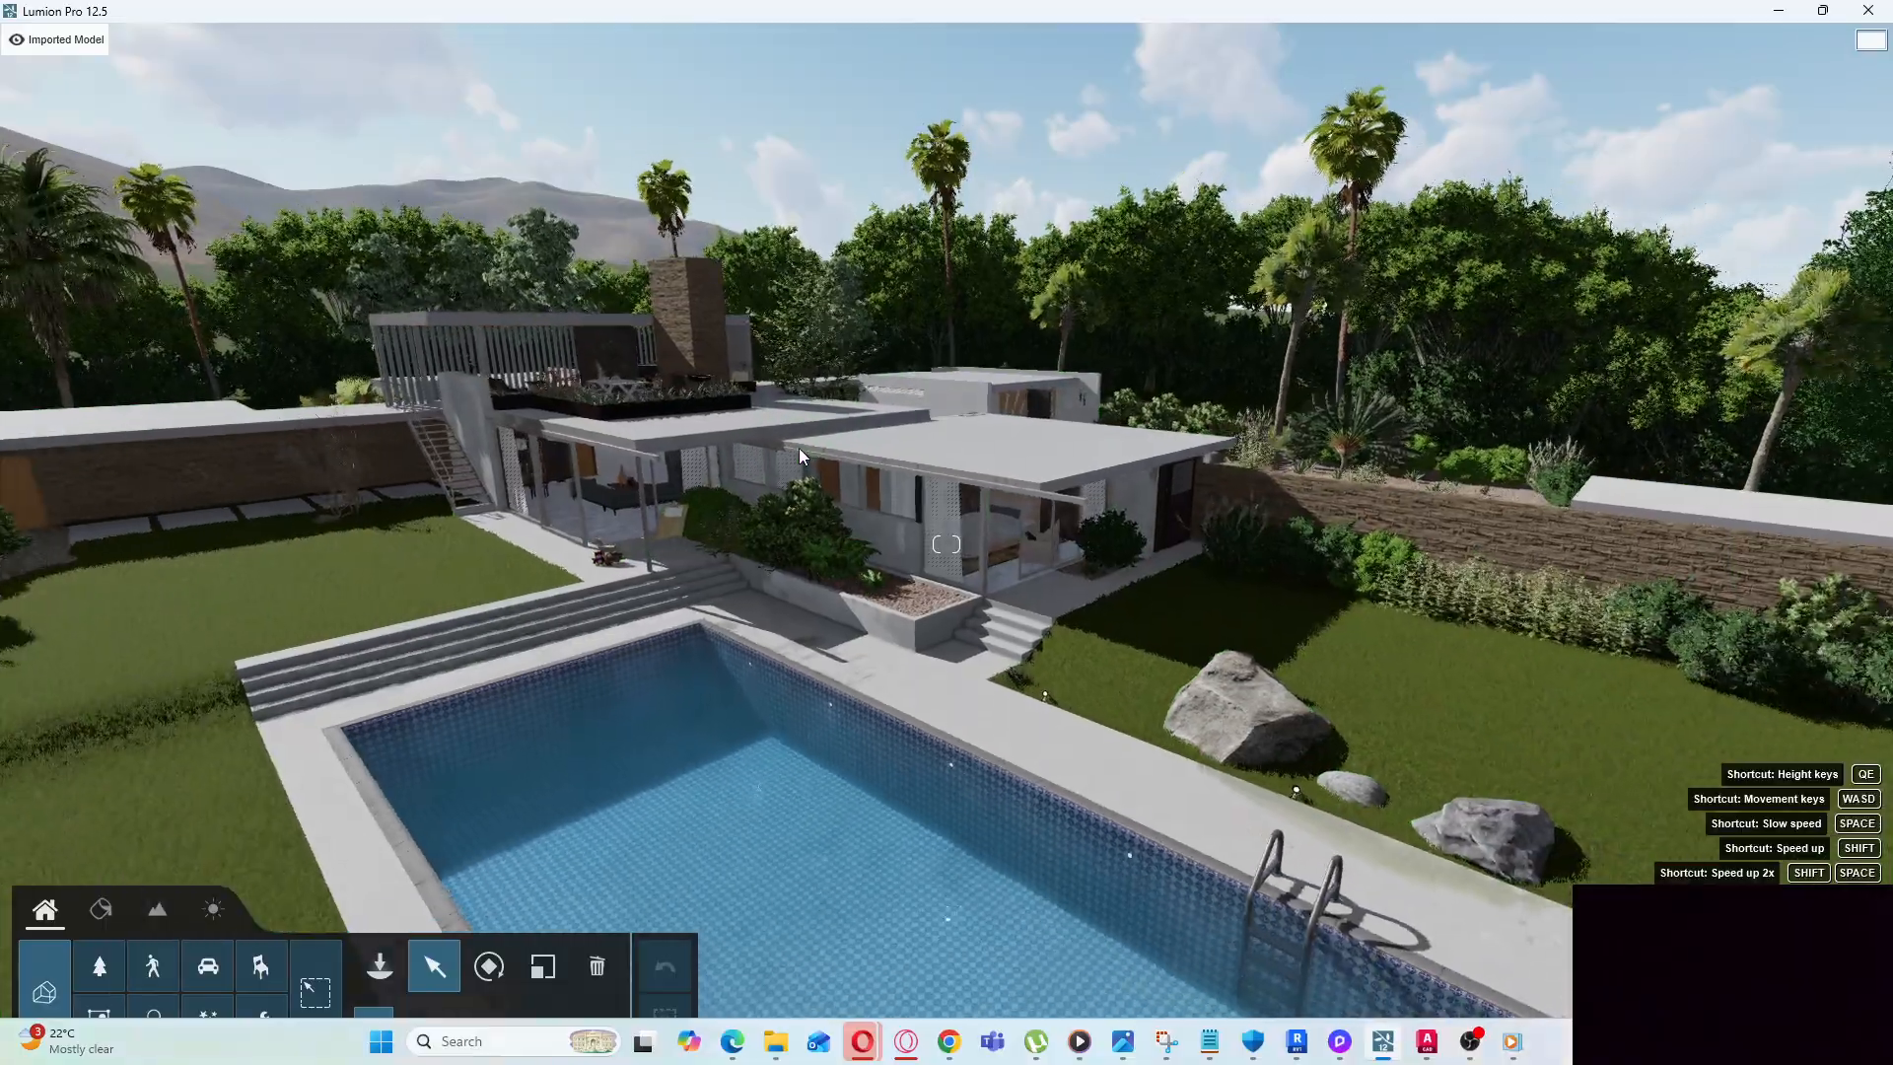
{"action": "key", "text": "s"}
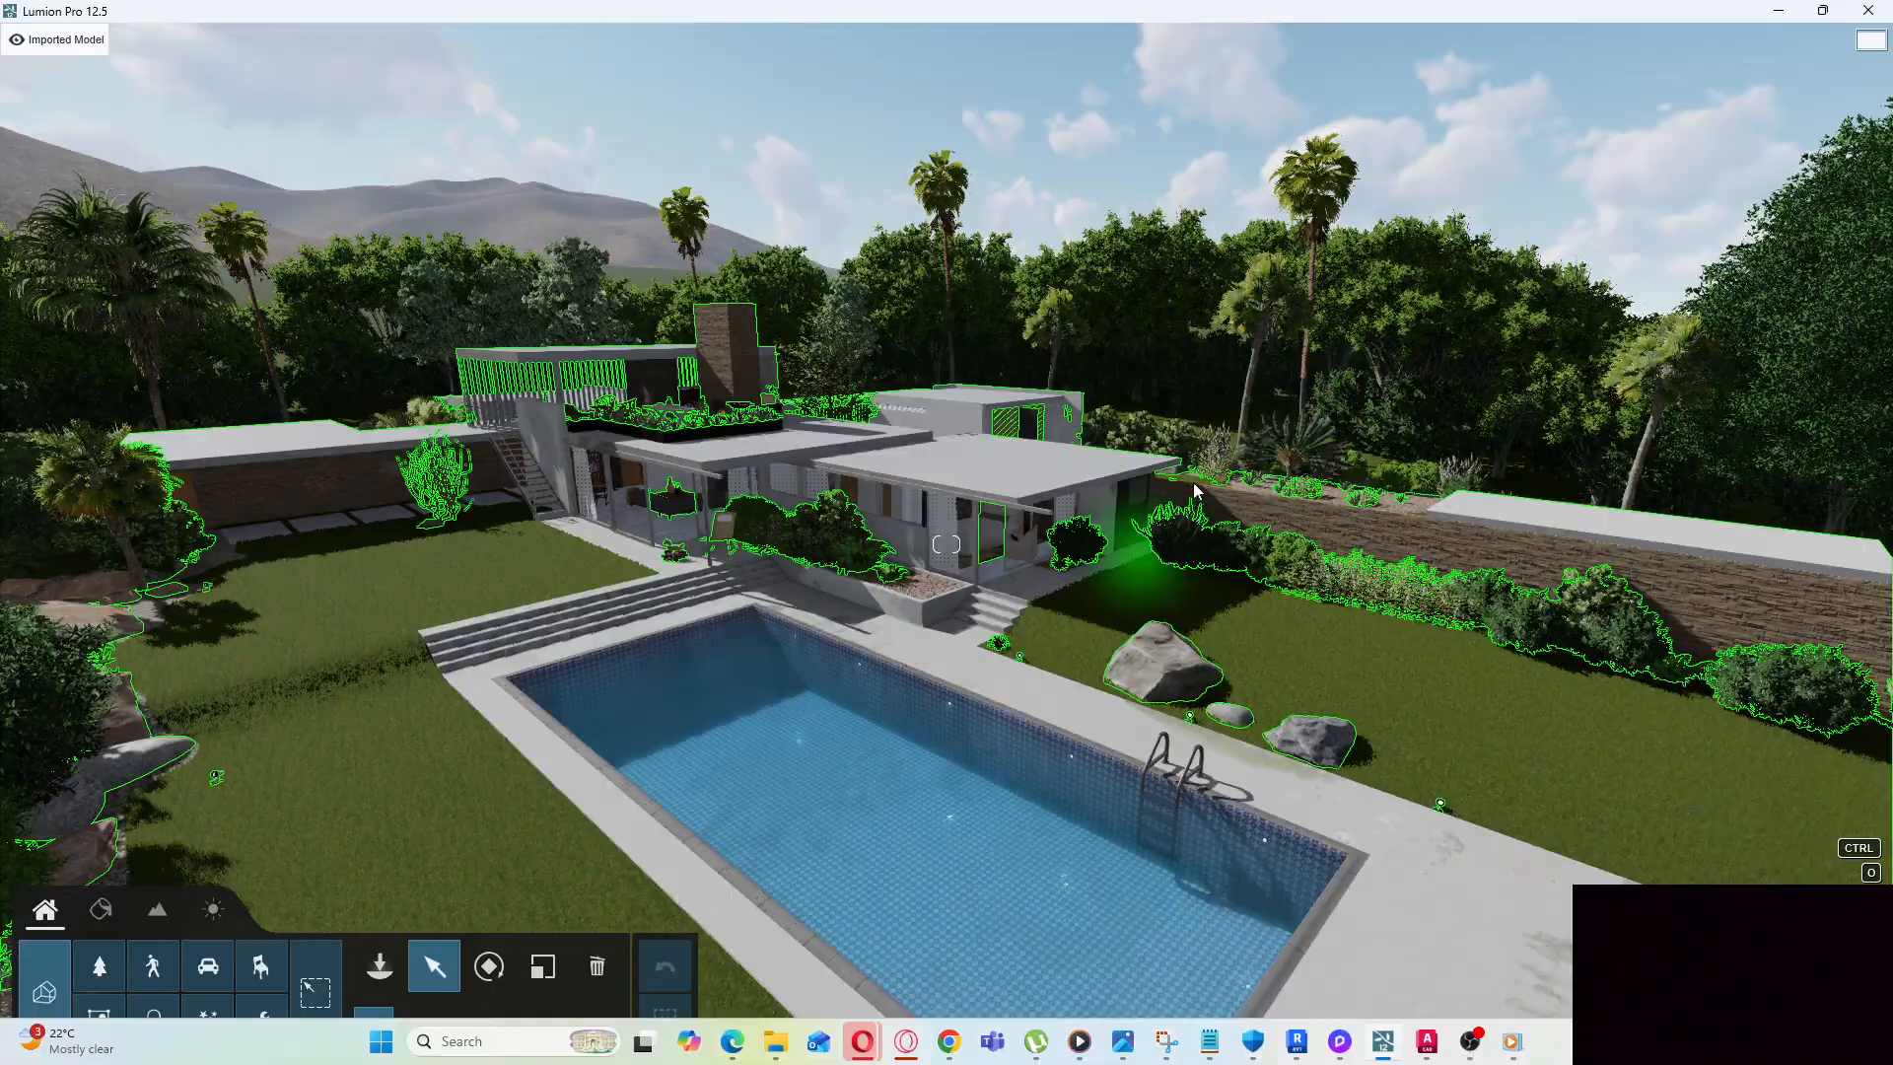
{"action": "key", "text": "s"}
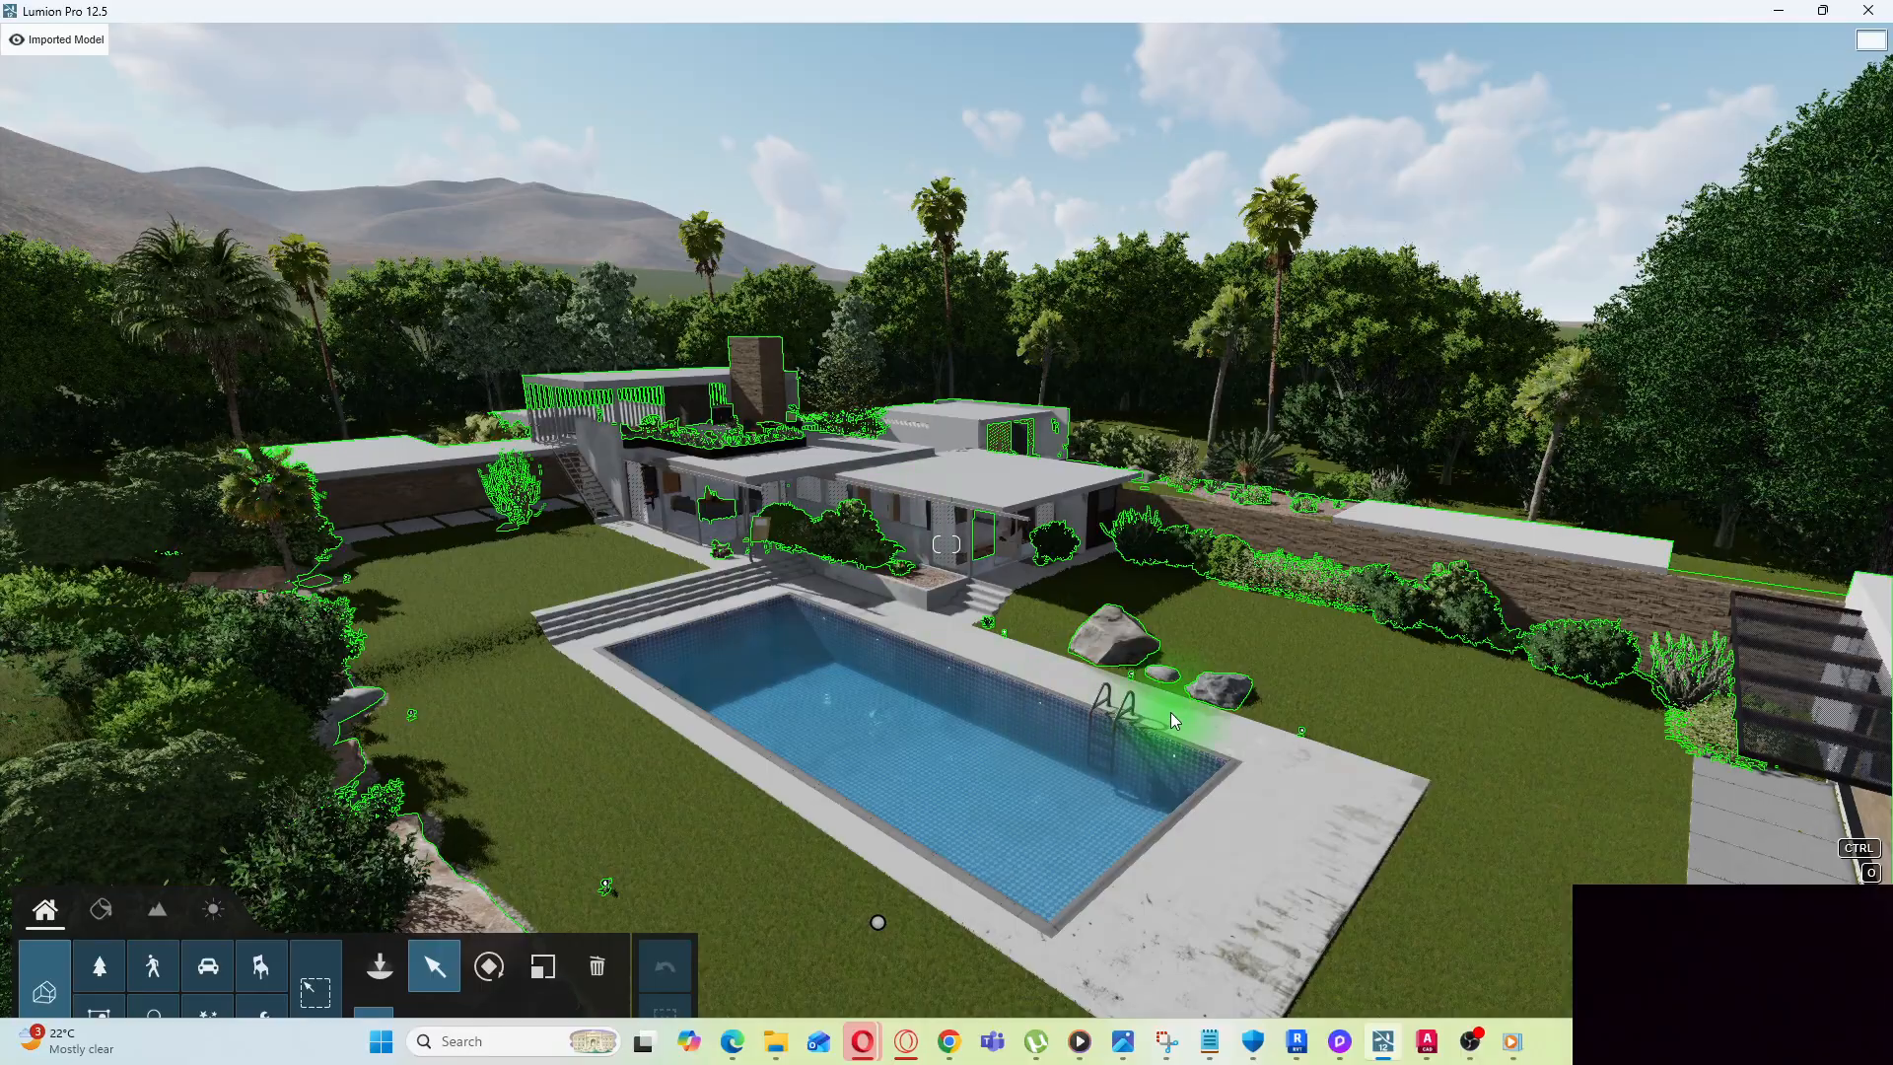
Adjust the camera's distance, angle and height to frame the villa's garden facade from just above the pool
{"action": "key", "text": "w"}
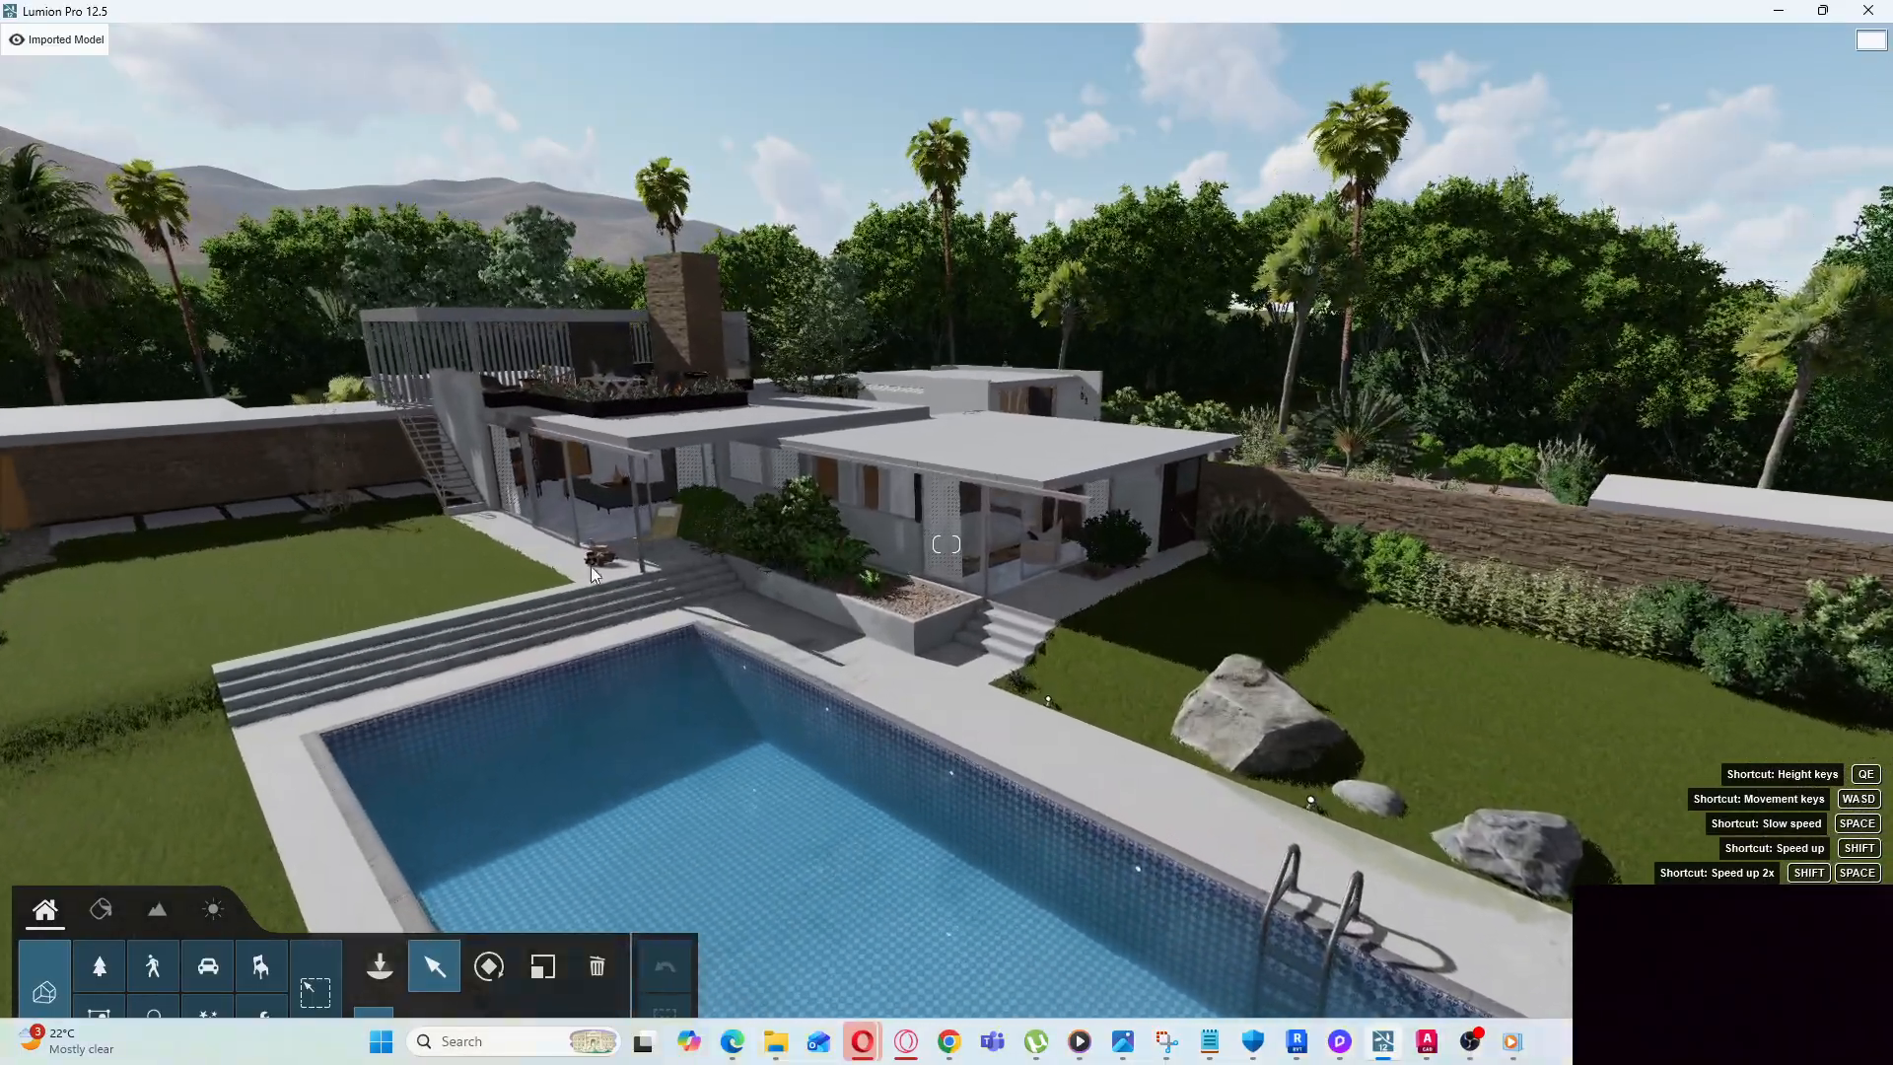
{"action": "key", "text": "w"}
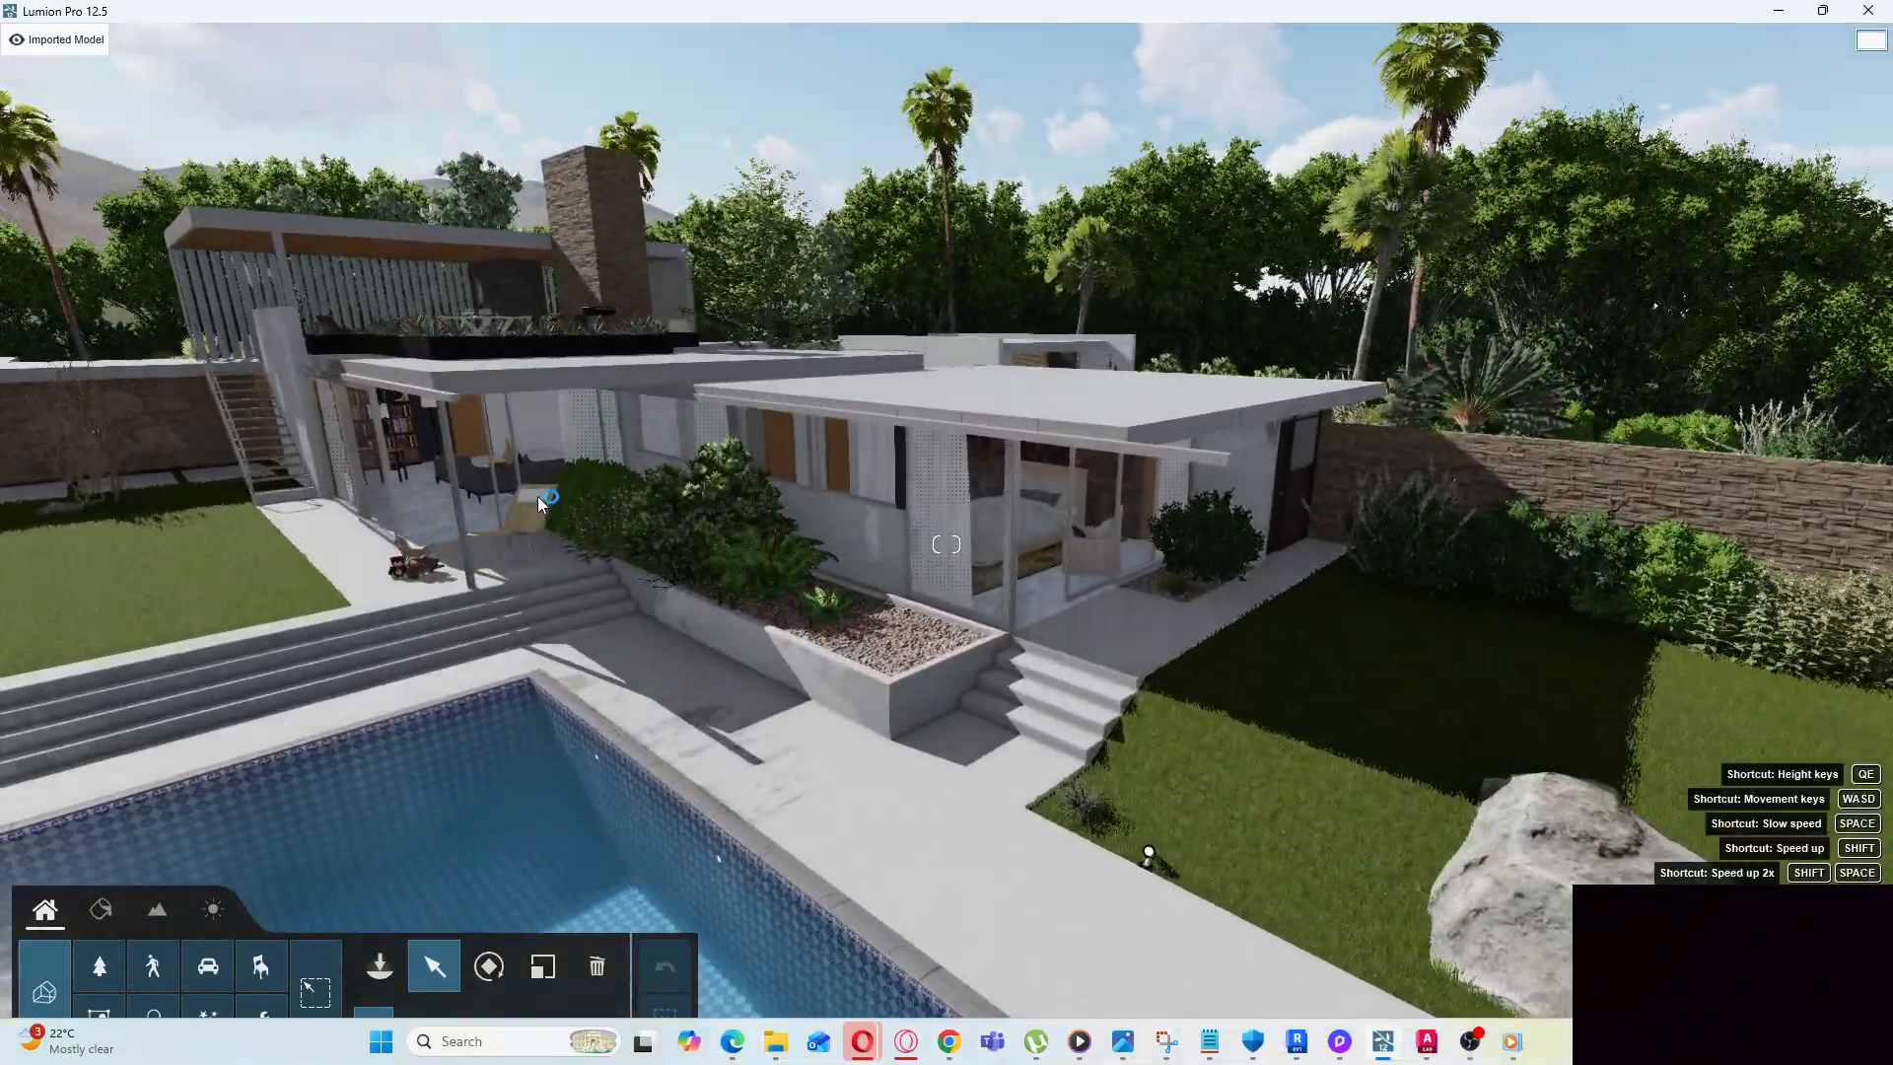
{"action": "key", "text": "s"}
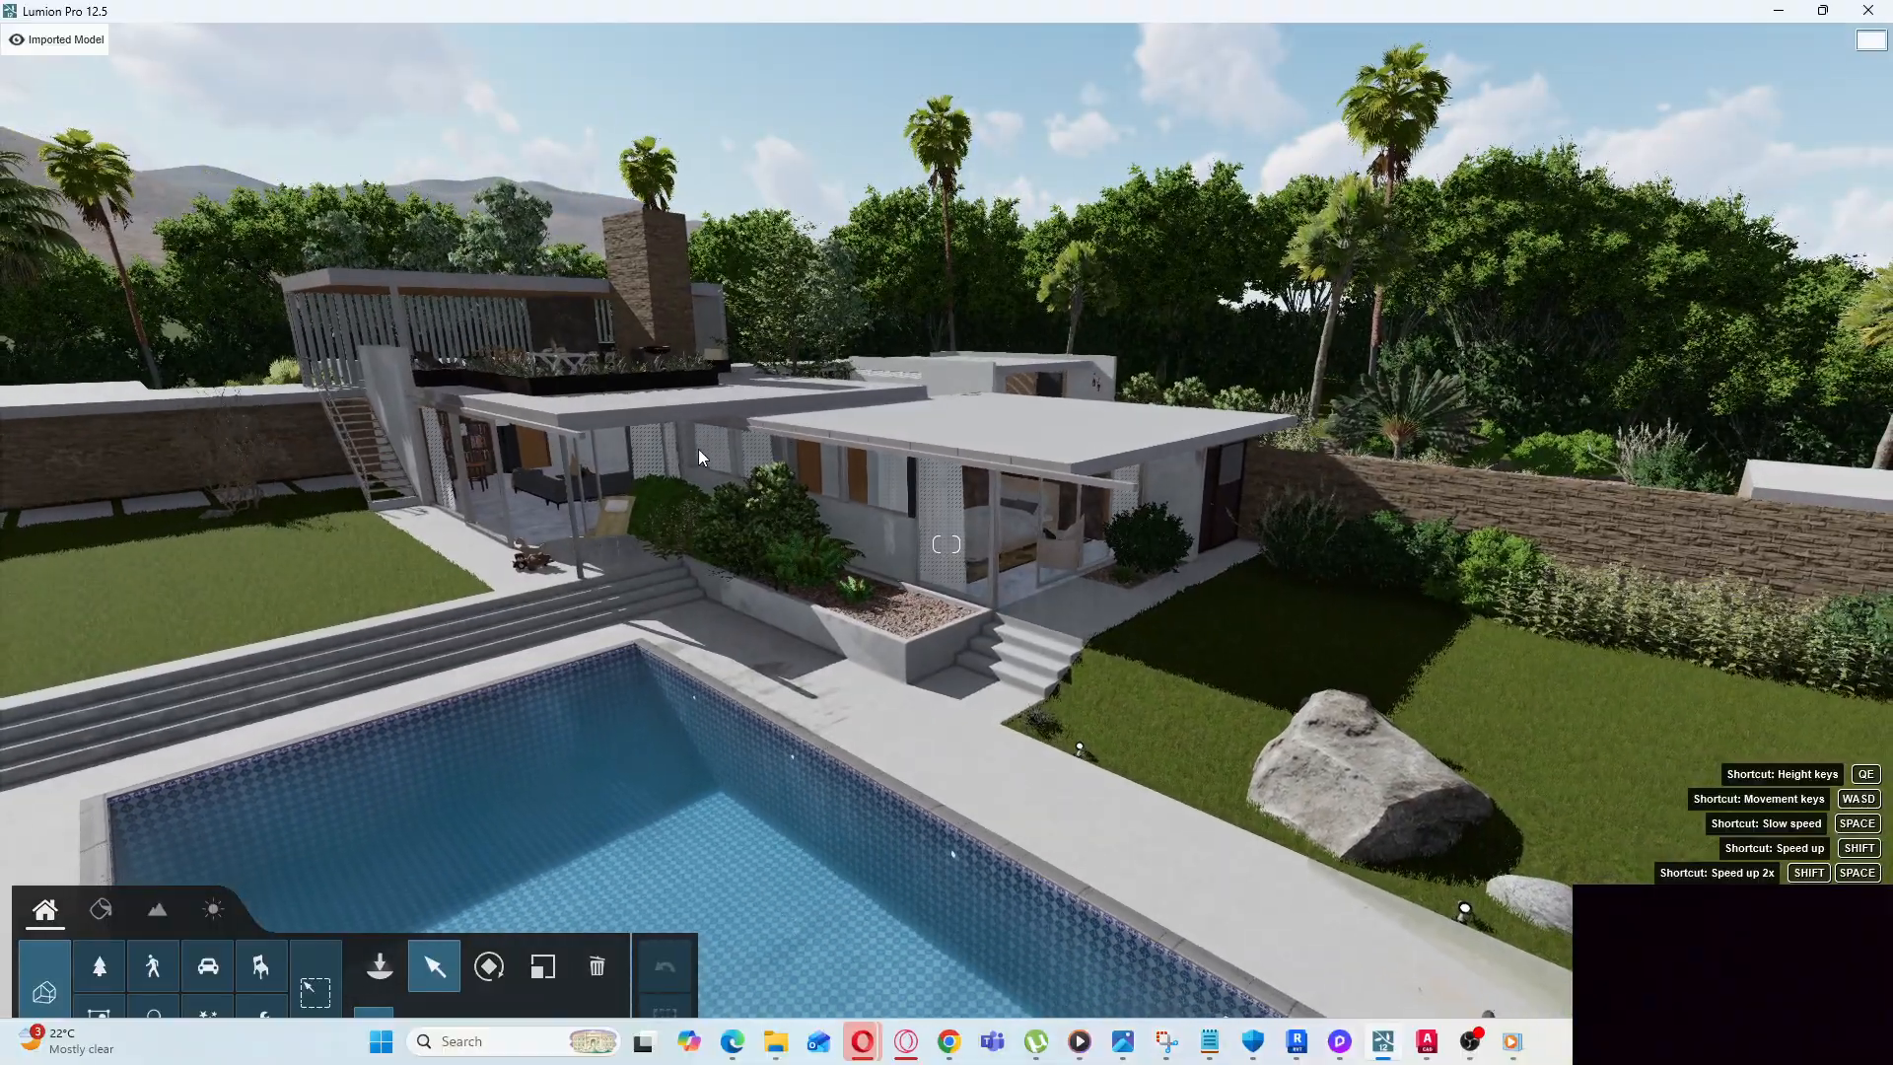
{"action": "key", "text": "ctrl"}
{"action": "key", "text": "s"}
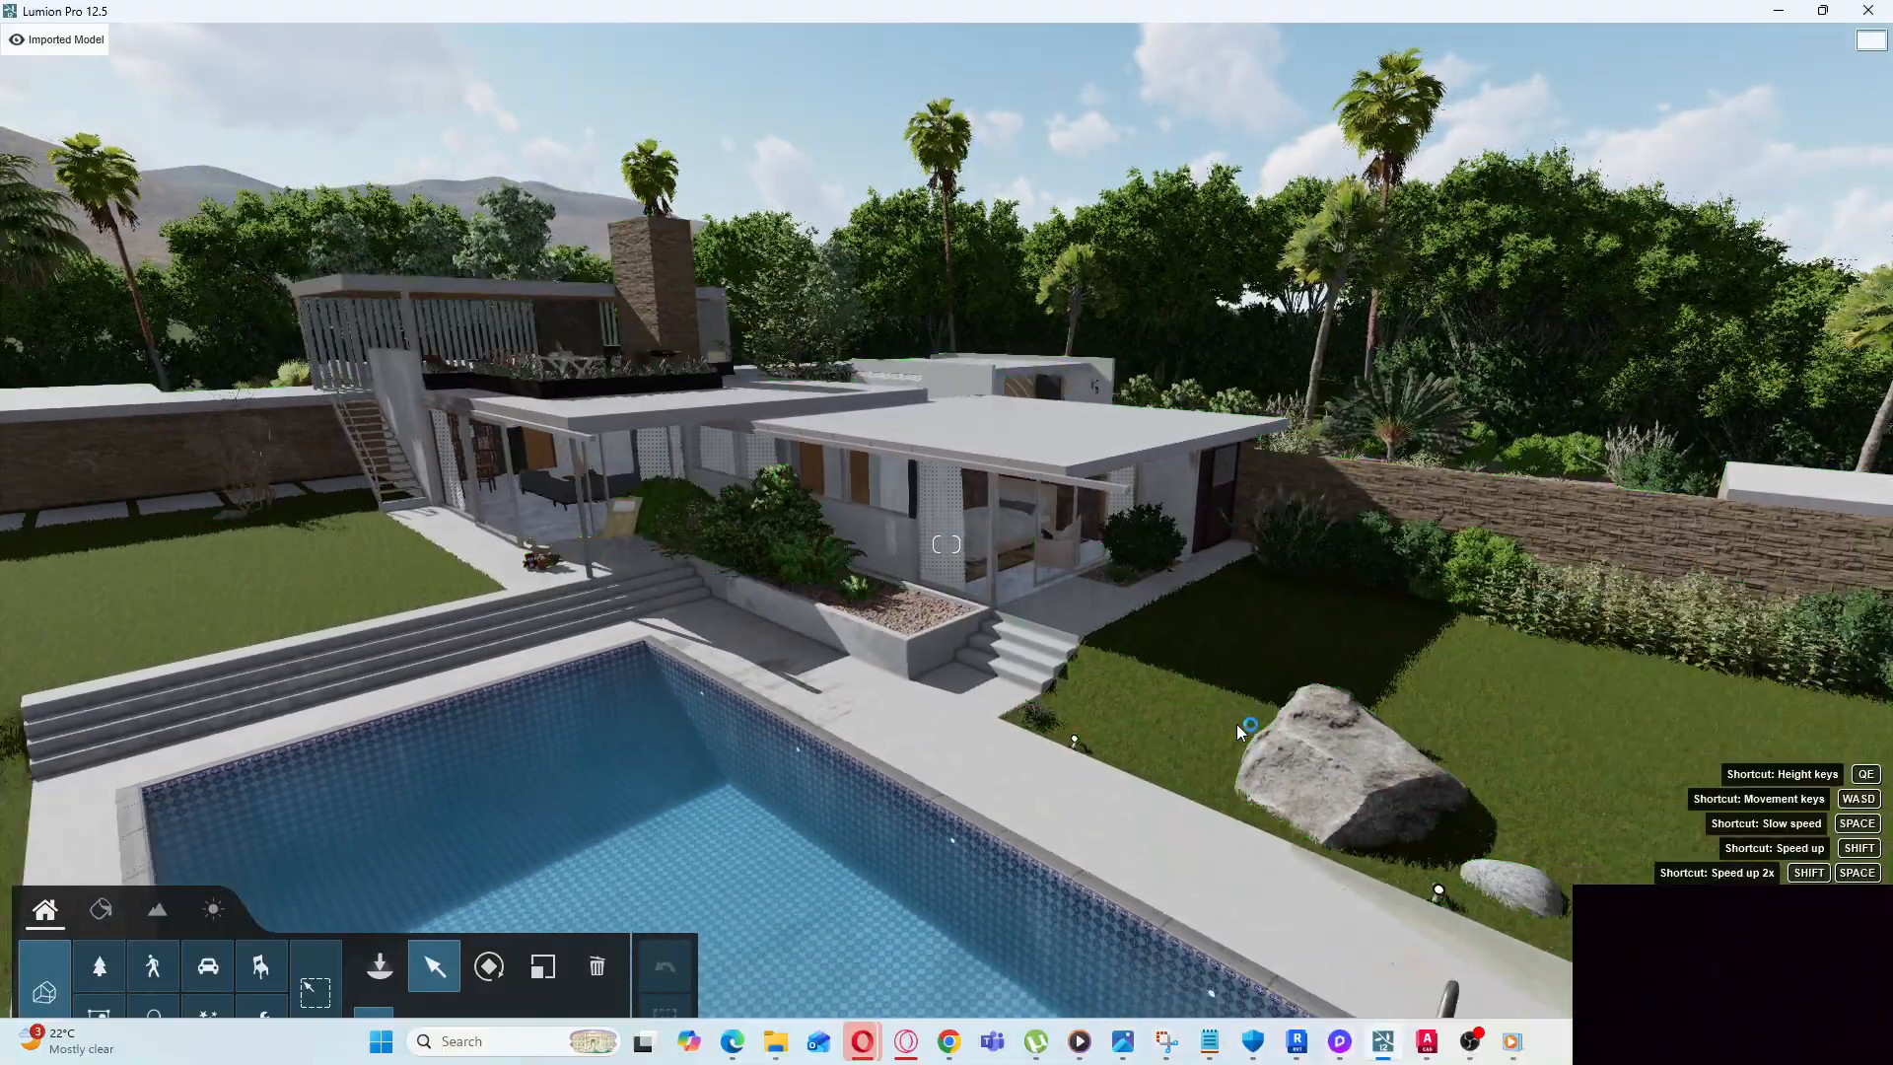
{"action": "right_click_drag", "start_coordinate": [1217, 797], "coordinate": [867, 568]}
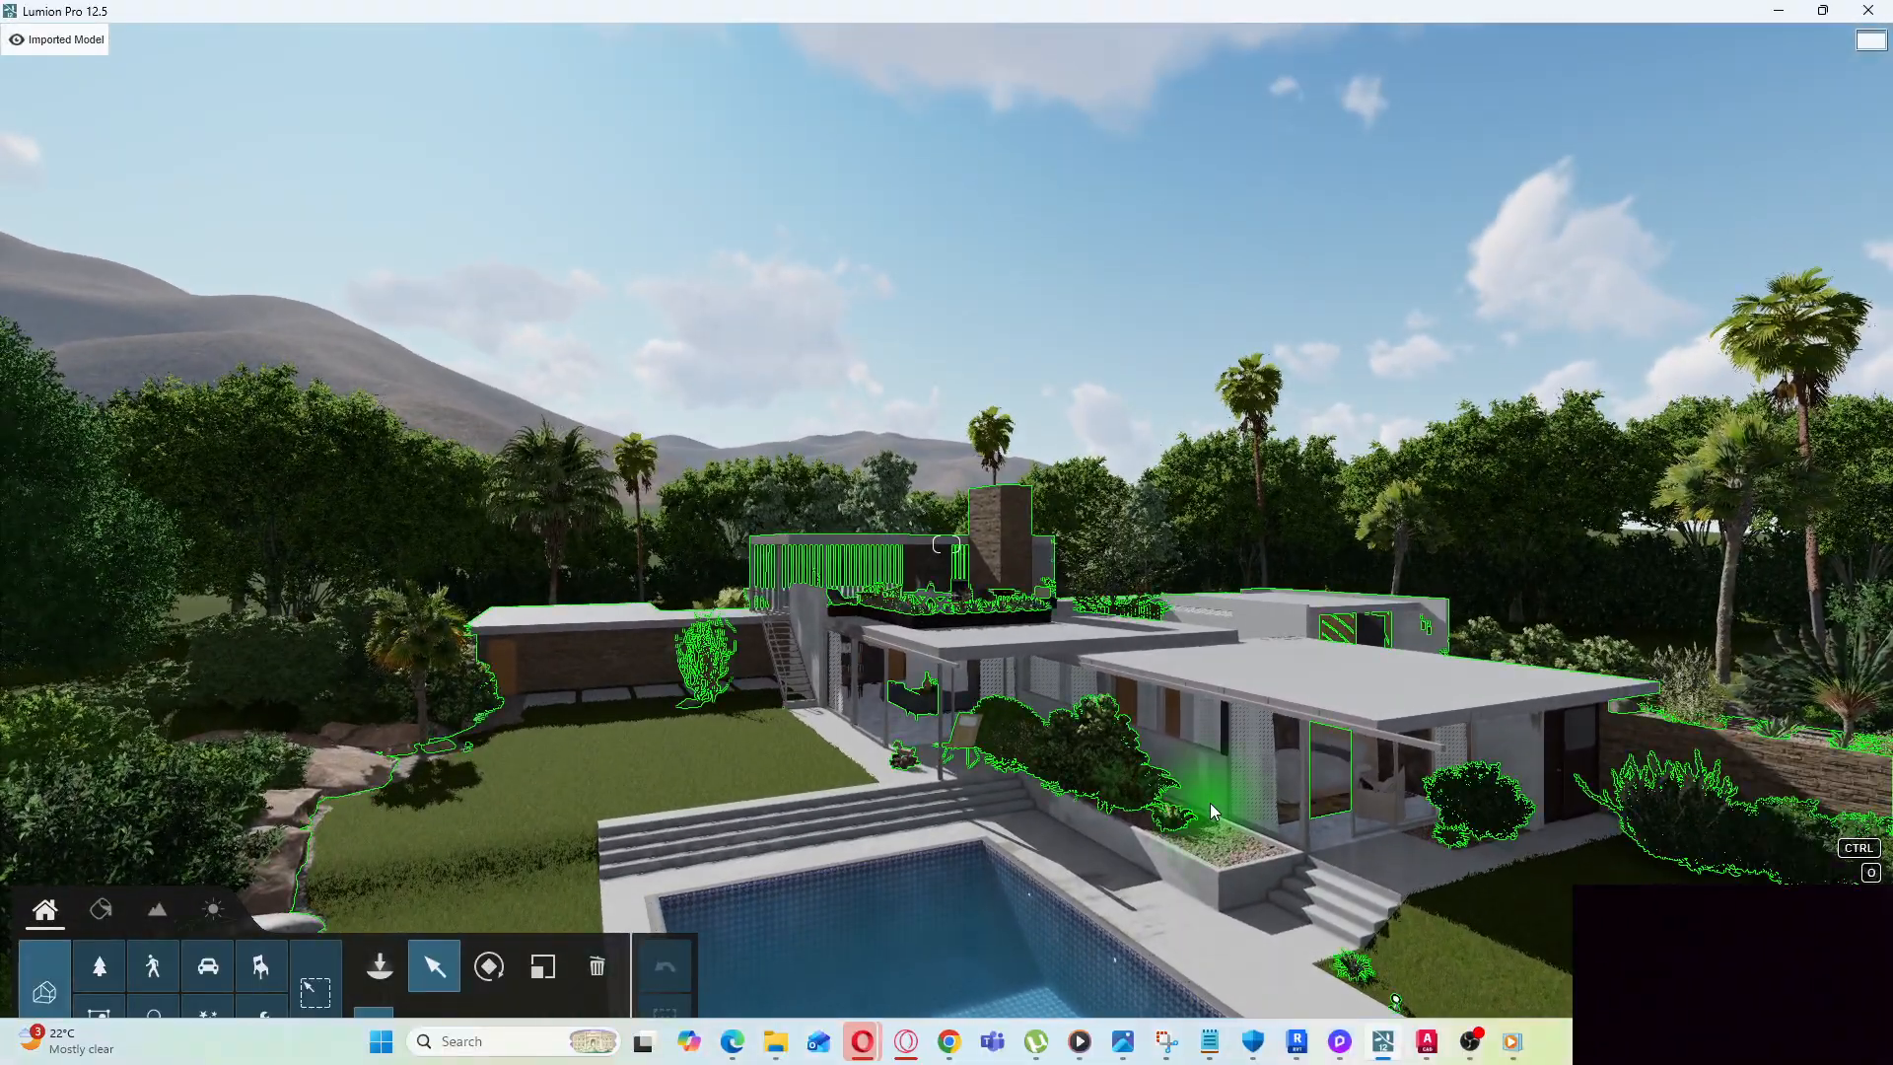
{"action": "key", "text": "e"}
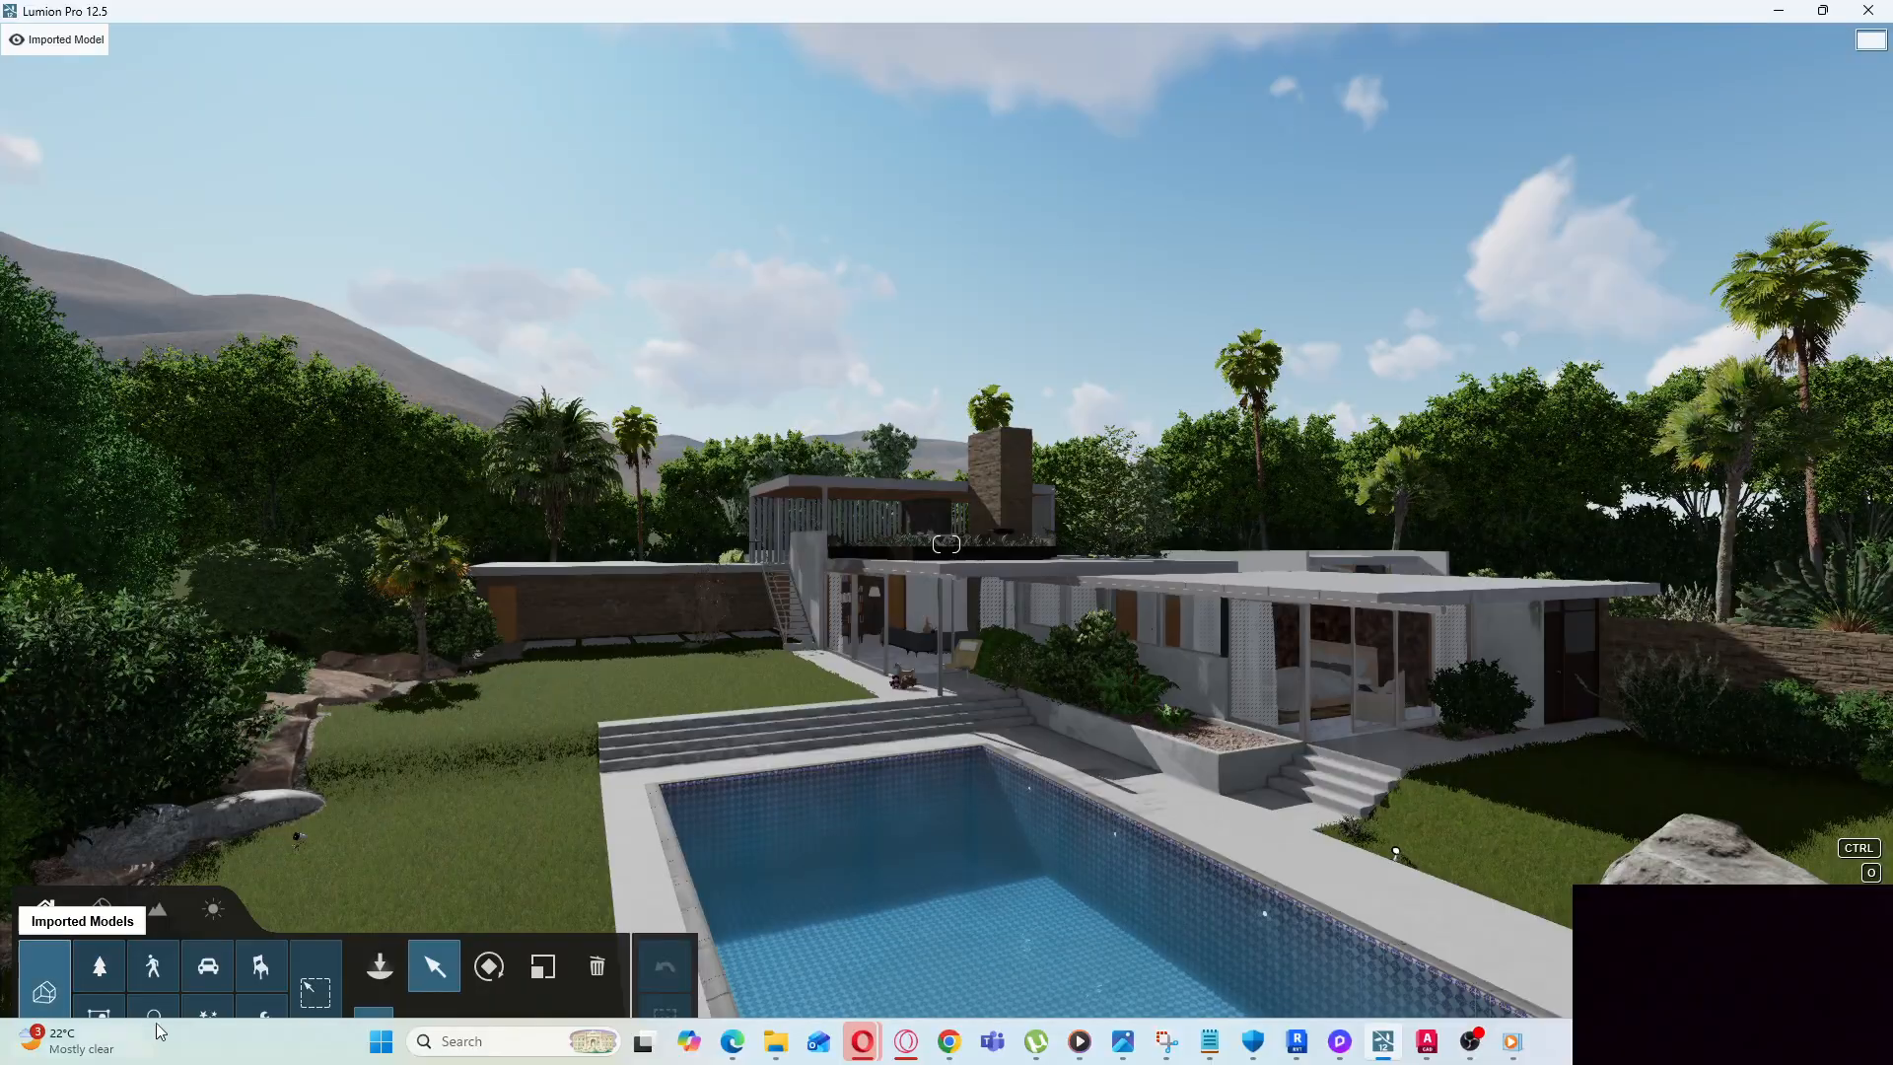
Select the pool paving's 0130_Gainsboro material for editing and open the material library
{"action": "left_click", "coordinate": [103, 912]}
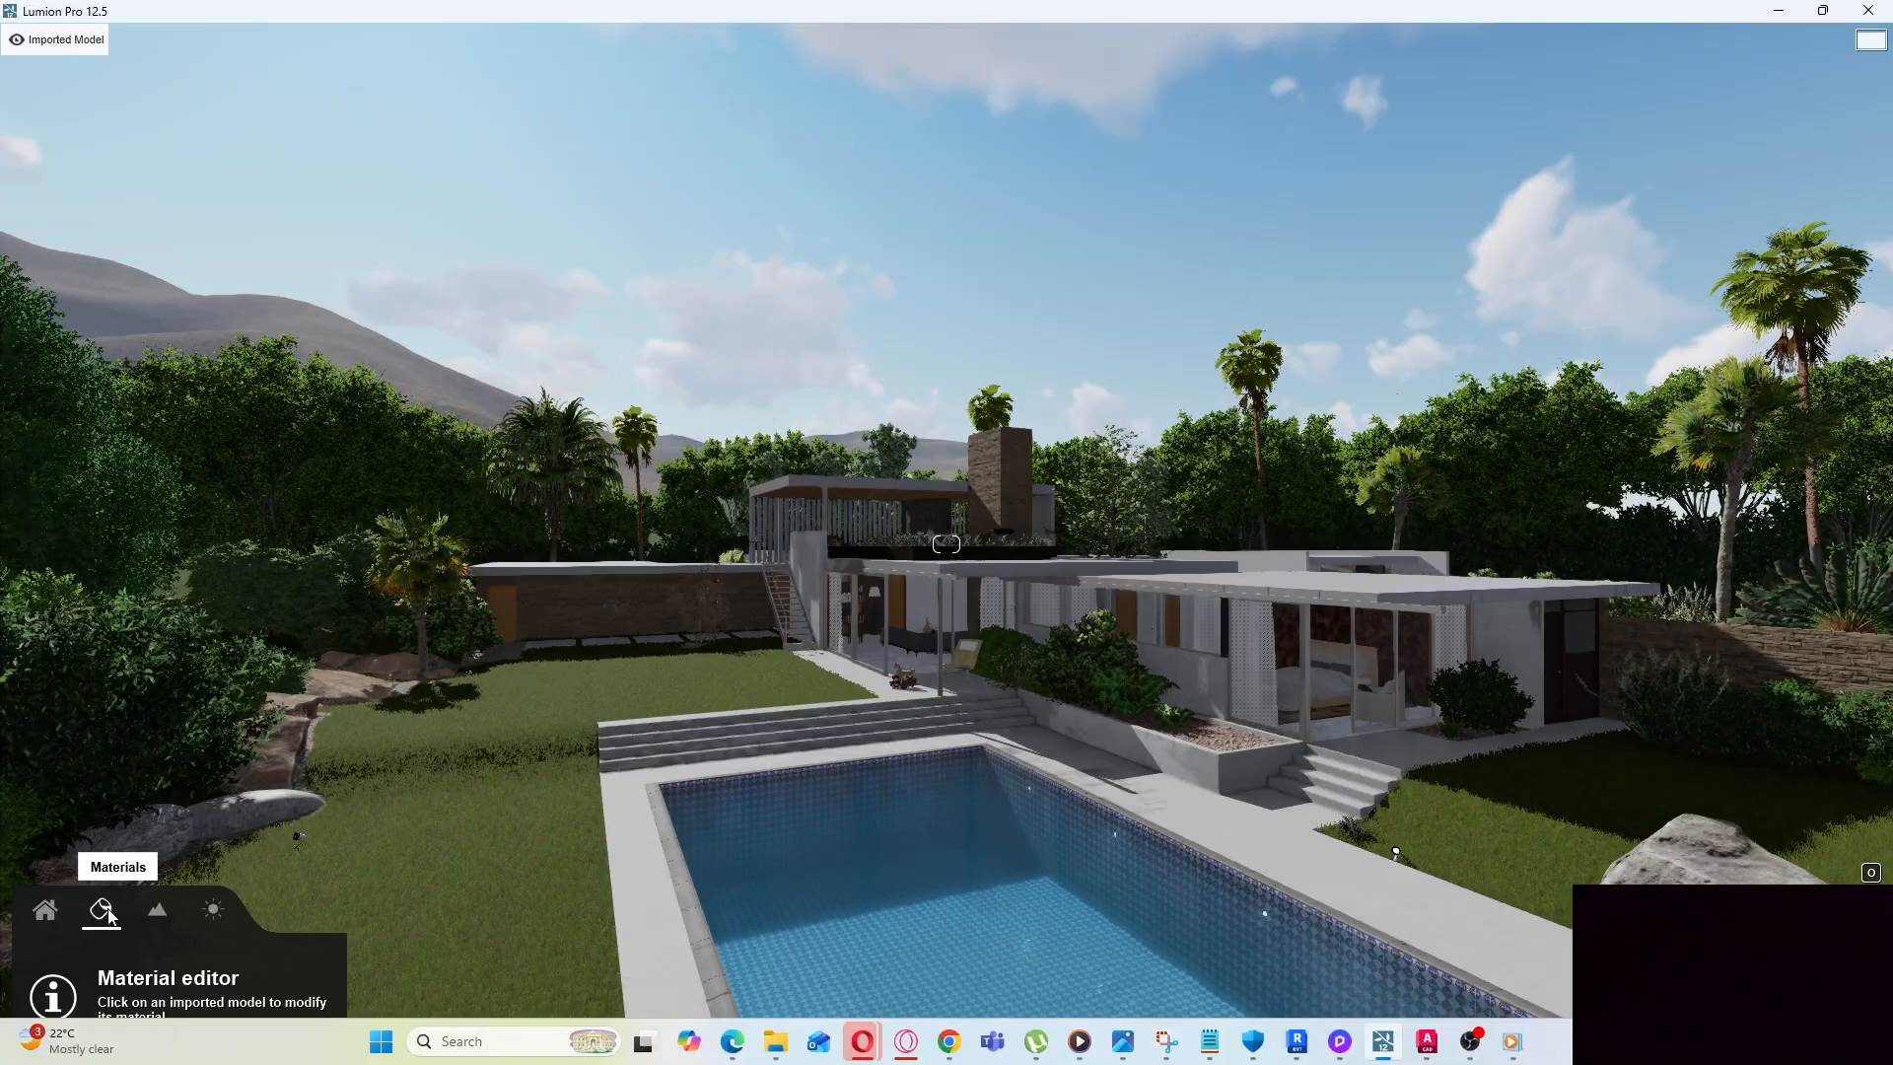
{"action": "left_click", "coordinate": [642, 925]}
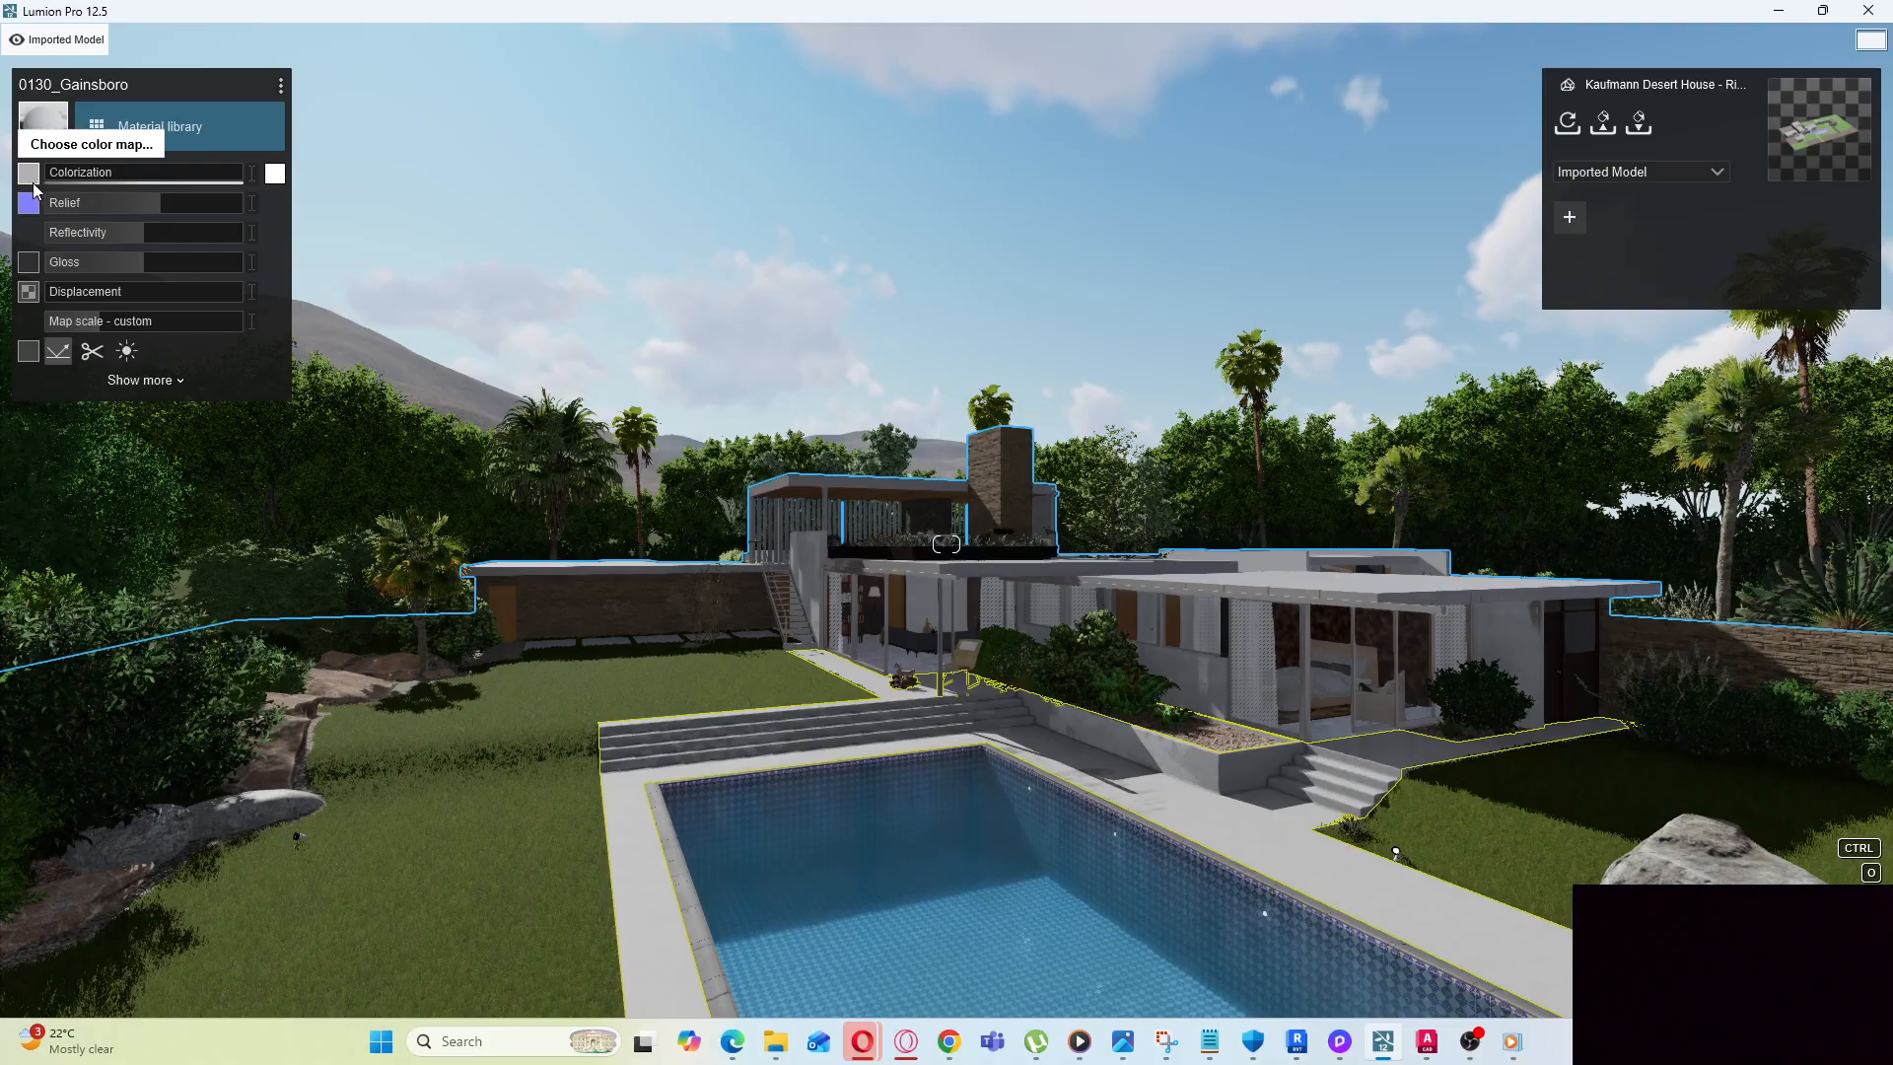
{"action": "left_click", "coordinate": [145, 123]}
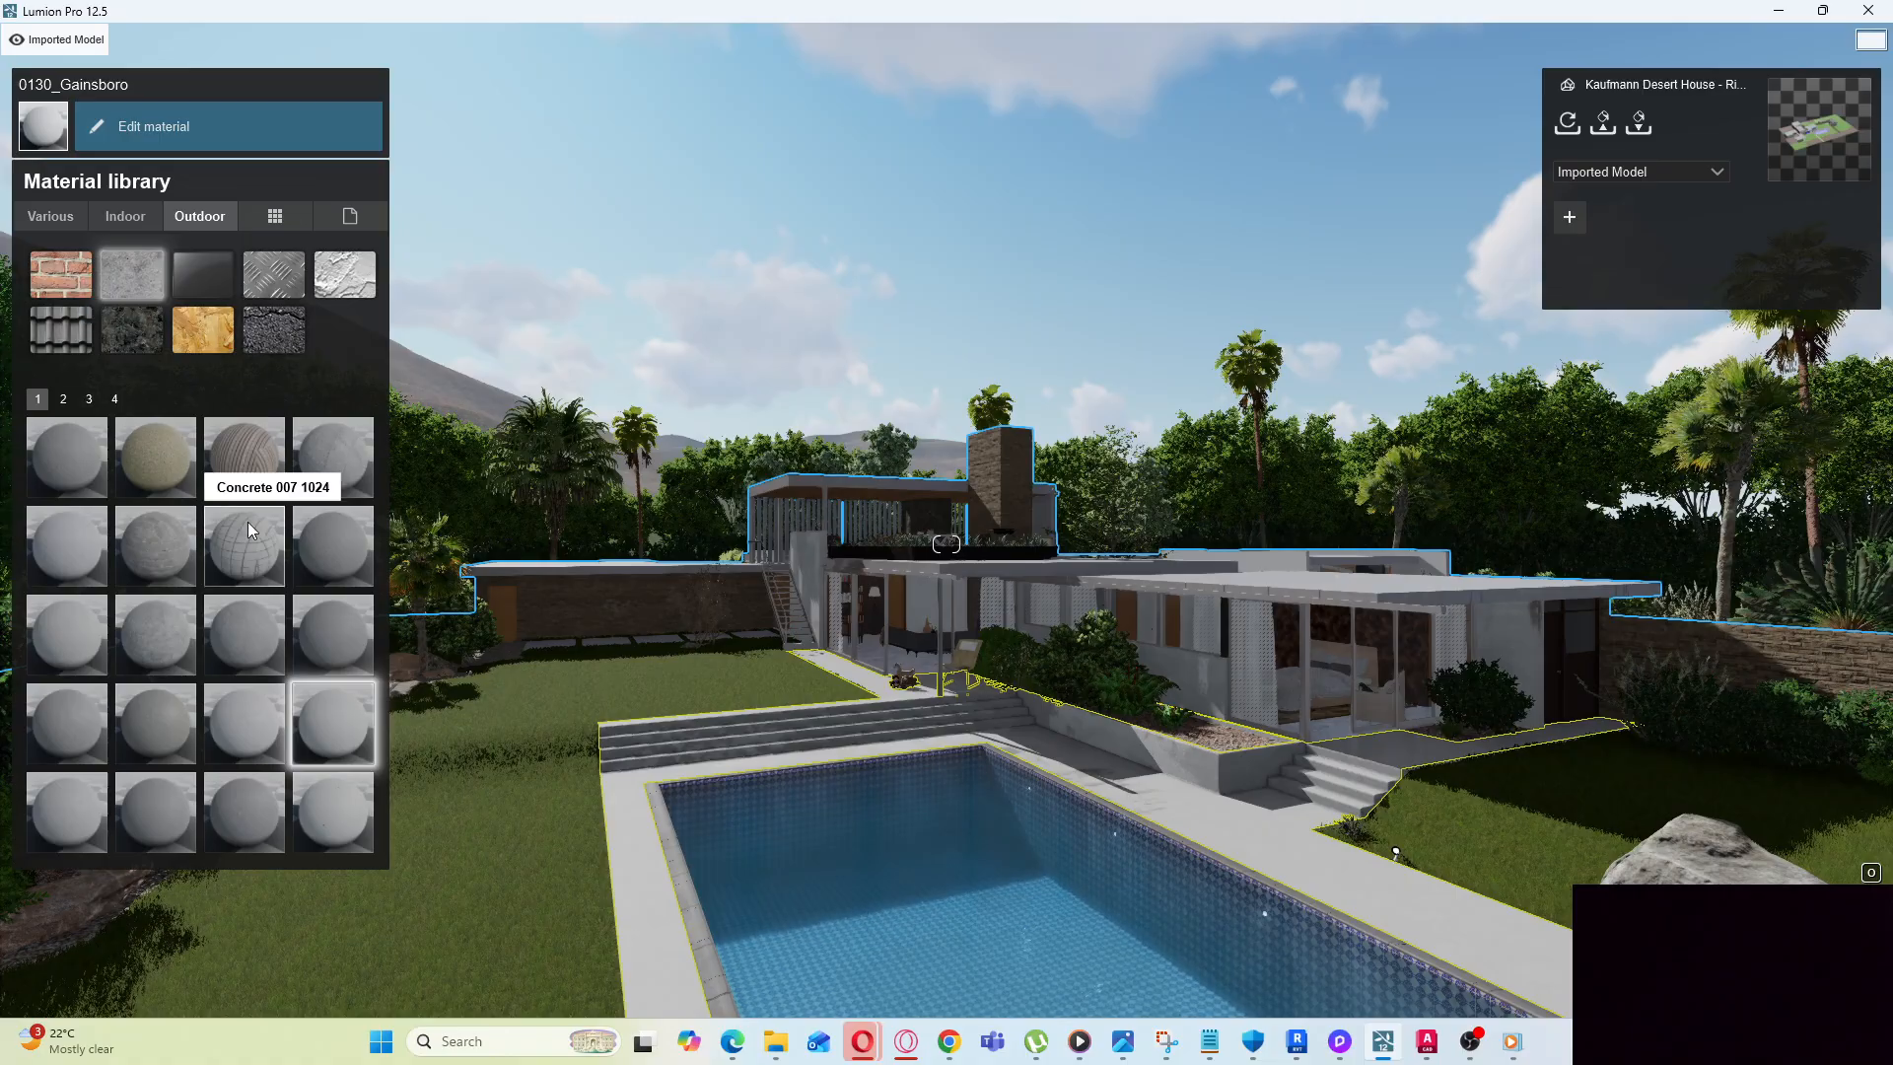
Apply a beige Poliigon stone from the second page of the indoor marble materials to the pool paving and steps
{"action": "left_click", "coordinate": [125, 217]}
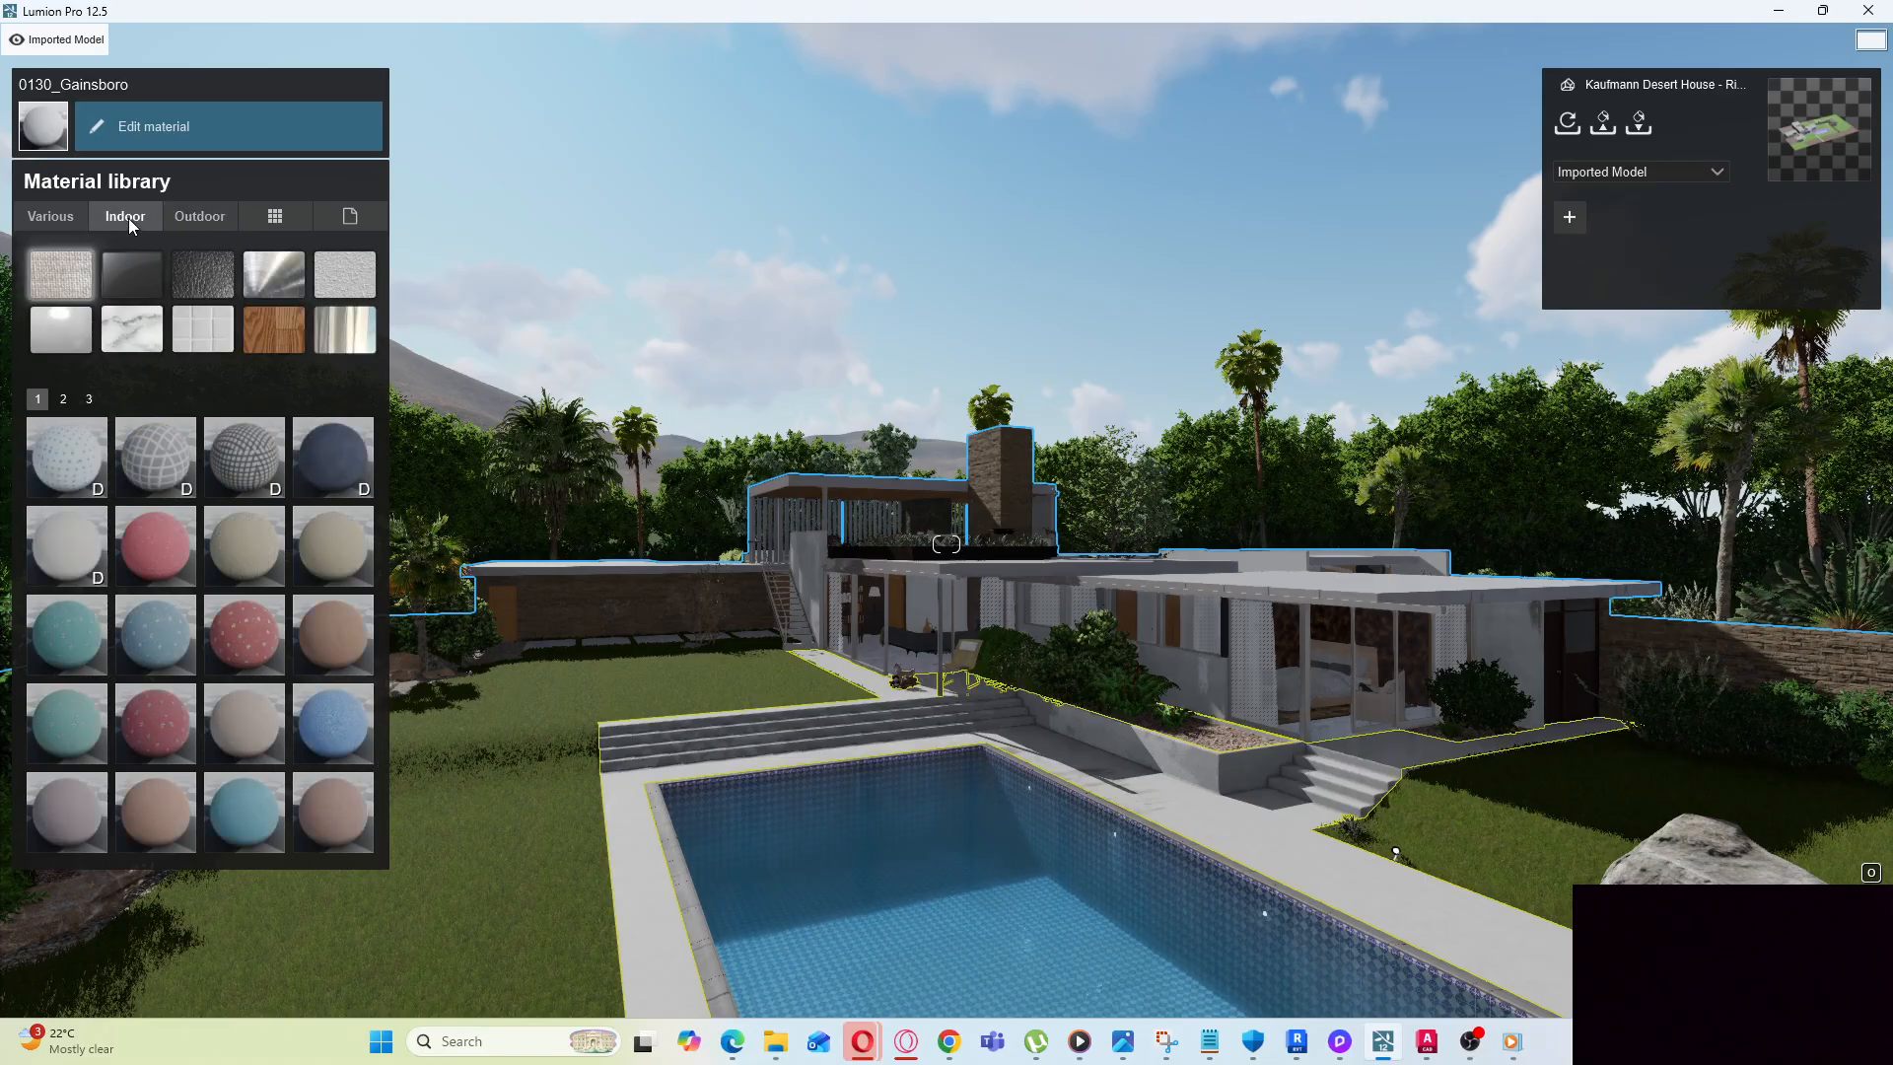
{"action": "left_click", "coordinate": [133, 328]}
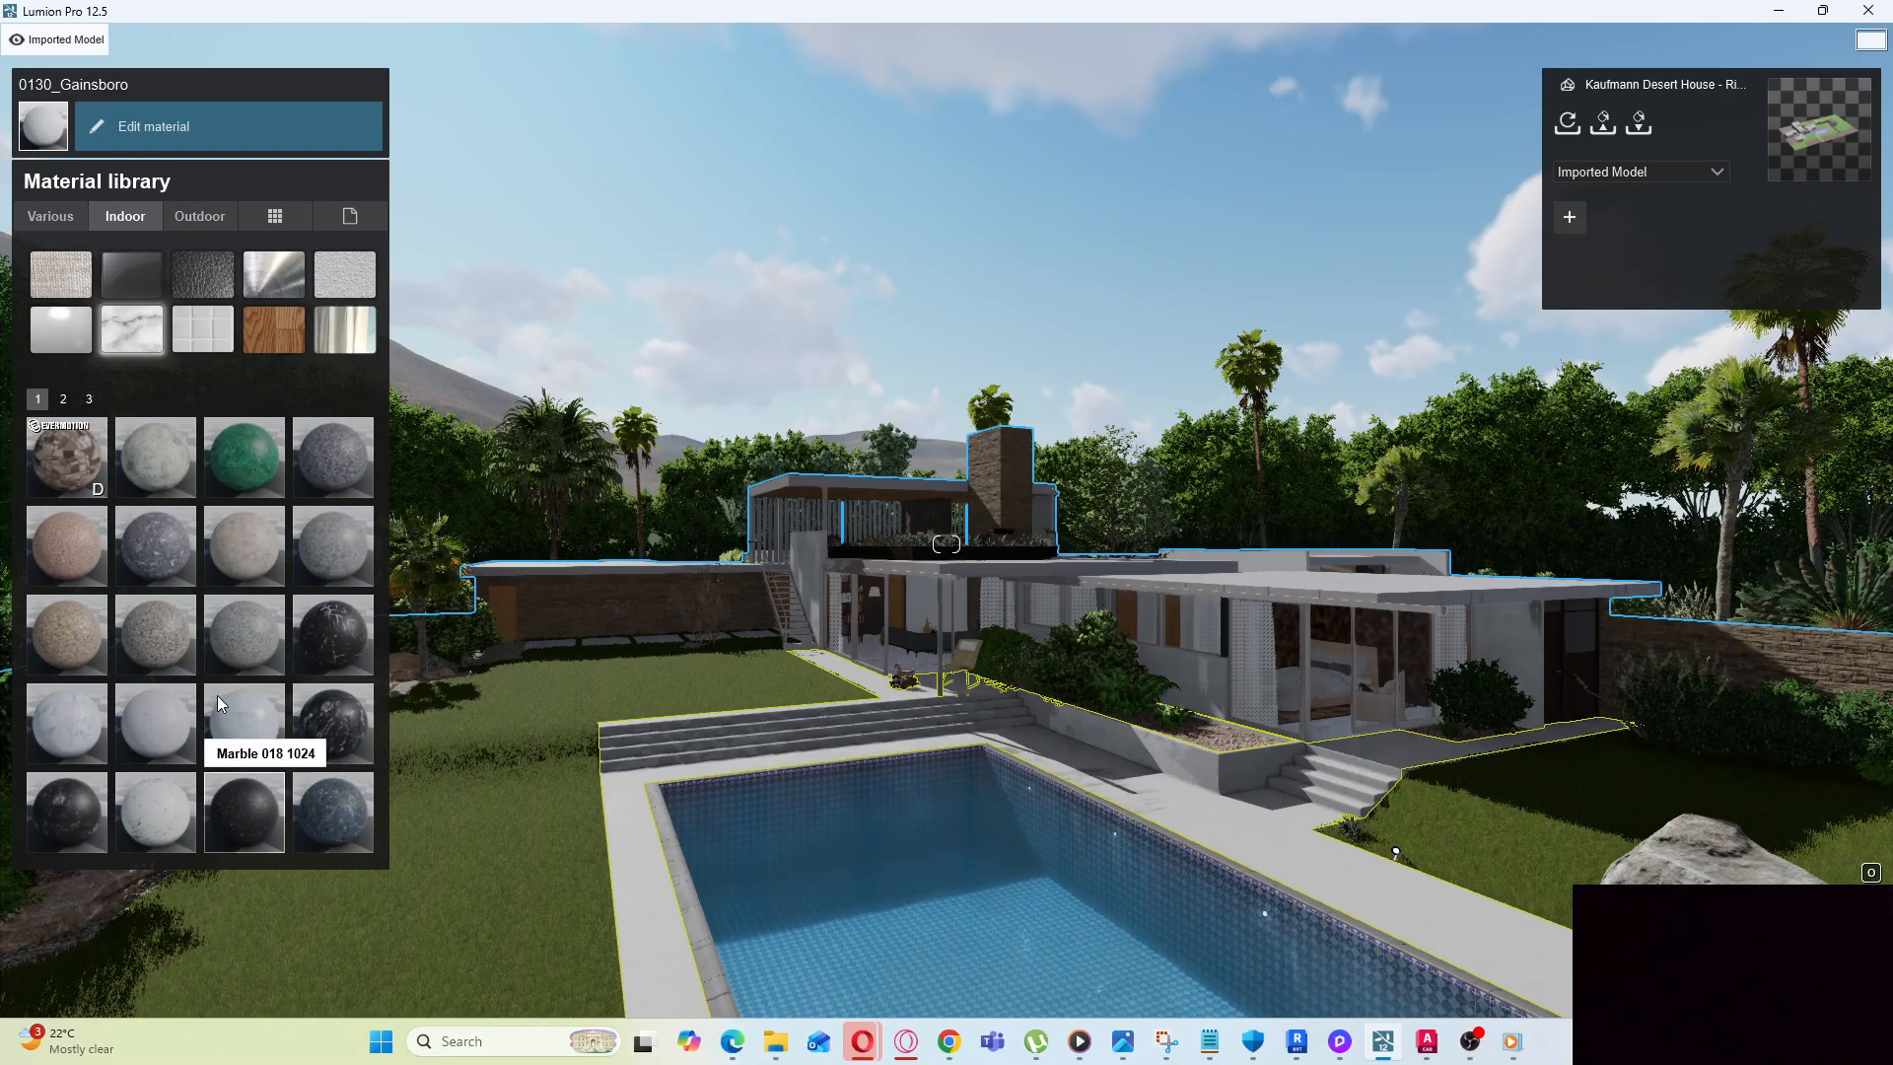
{"action": "left_click", "coordinate": [62, 399]}
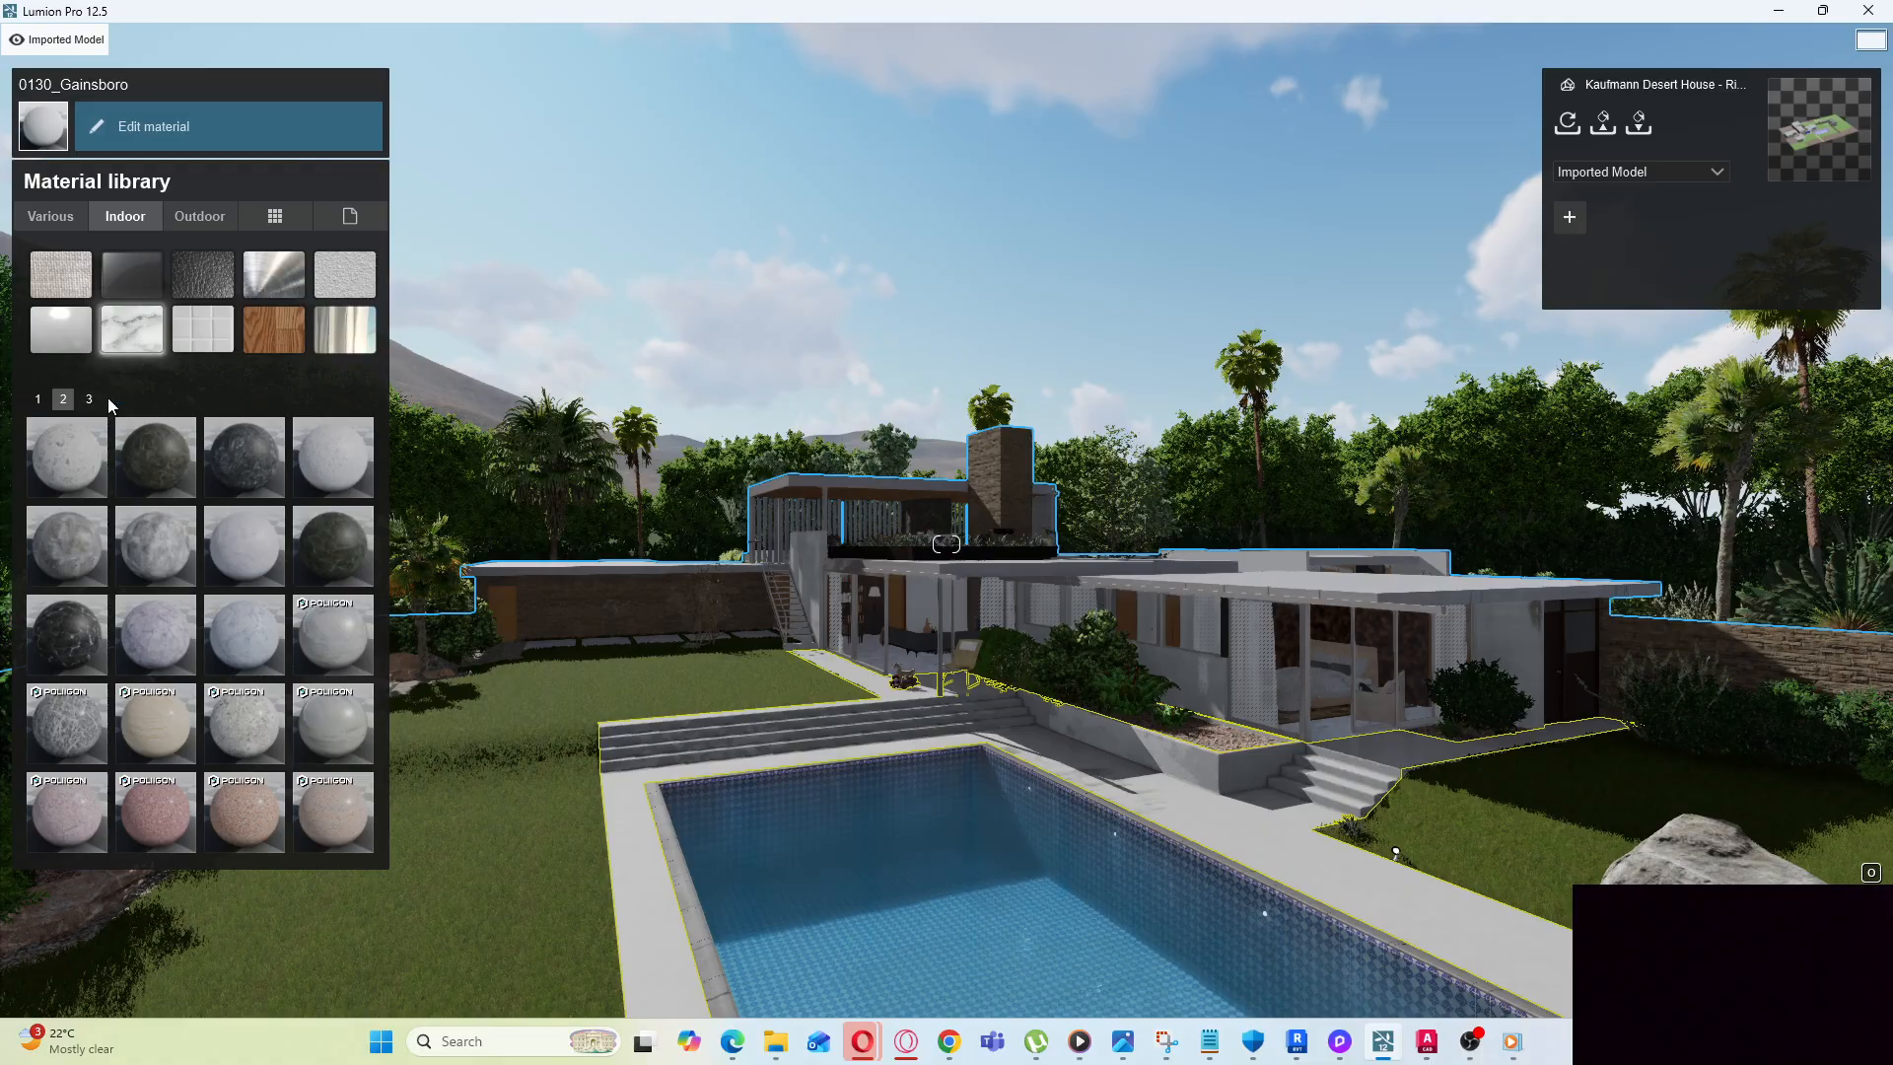
{"action": "left_click", "coordinate": [148, 721]}
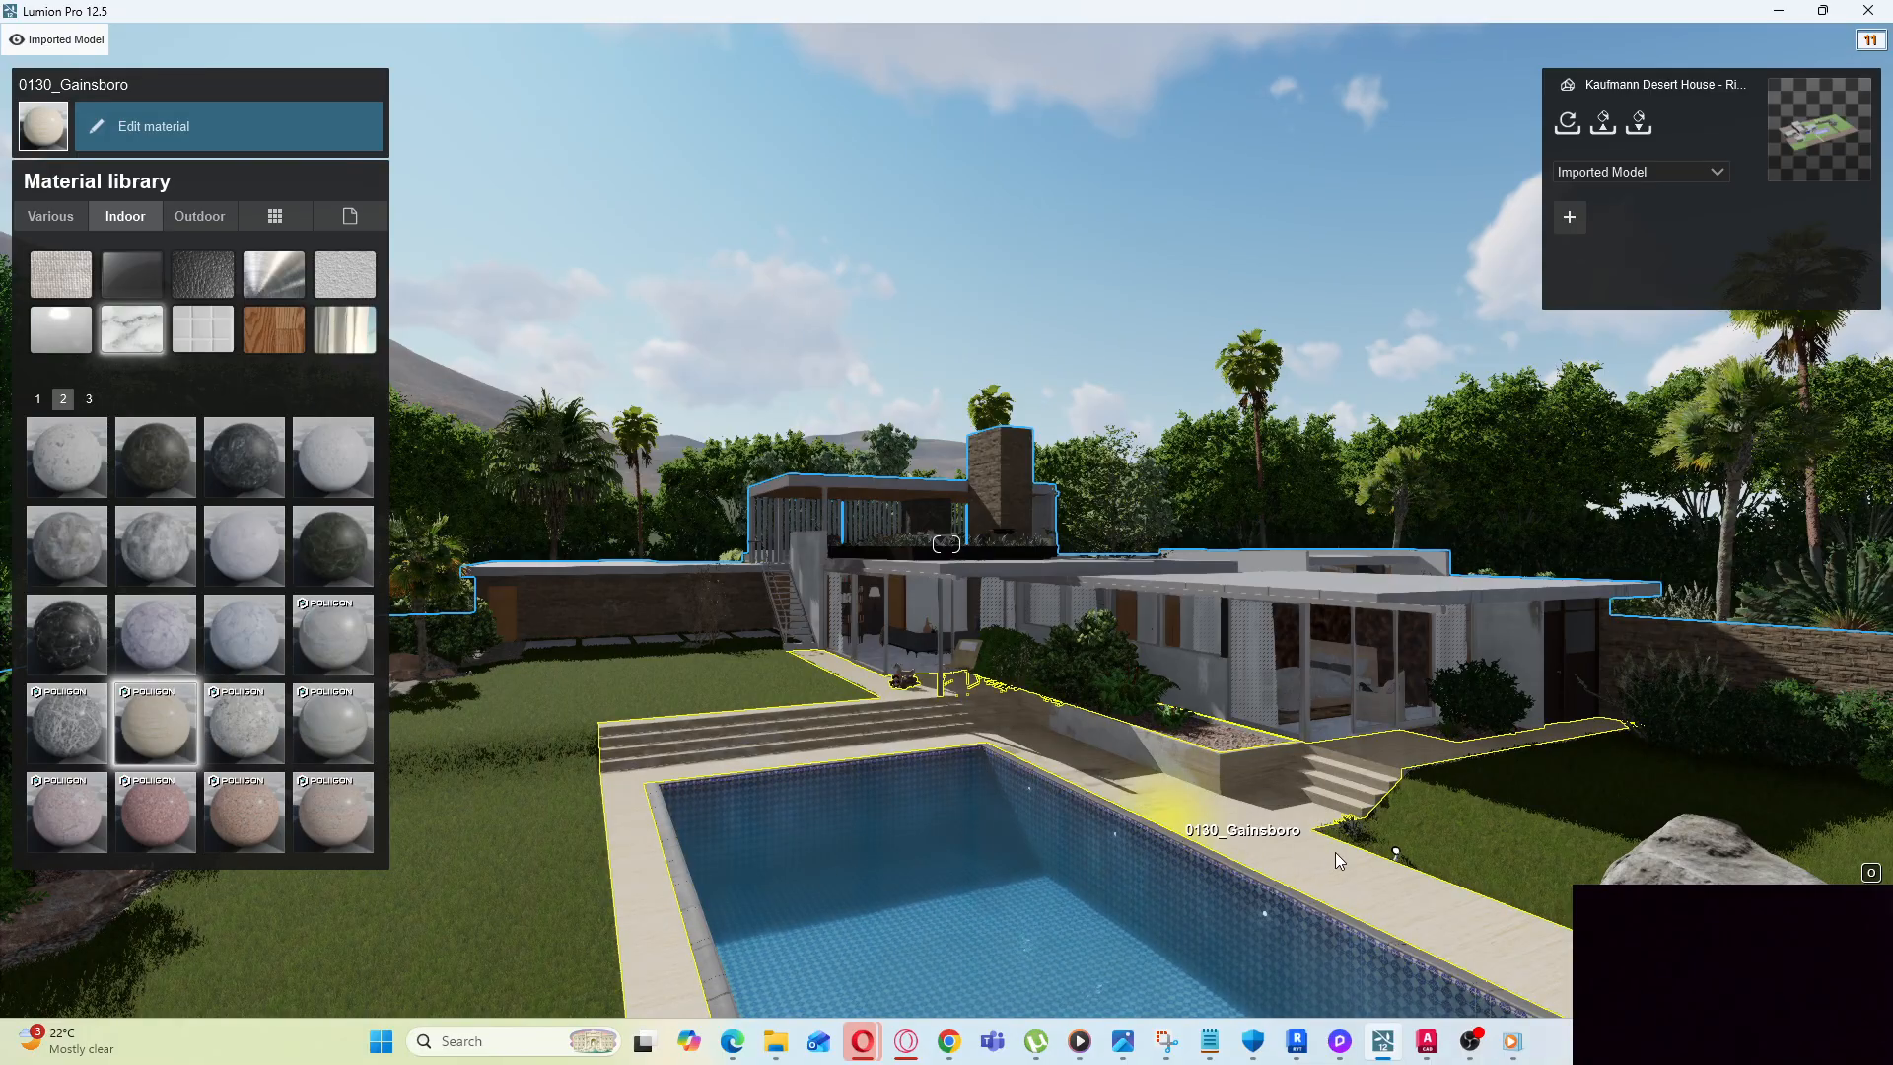
Examine the beige stone on the pool paving and steps from close range and from above the garden
{"action": "key", "text": "w"}
{"action": "right_click_drag", "start_coordinate": [1049, 789], "coordinate": [769, 848]}
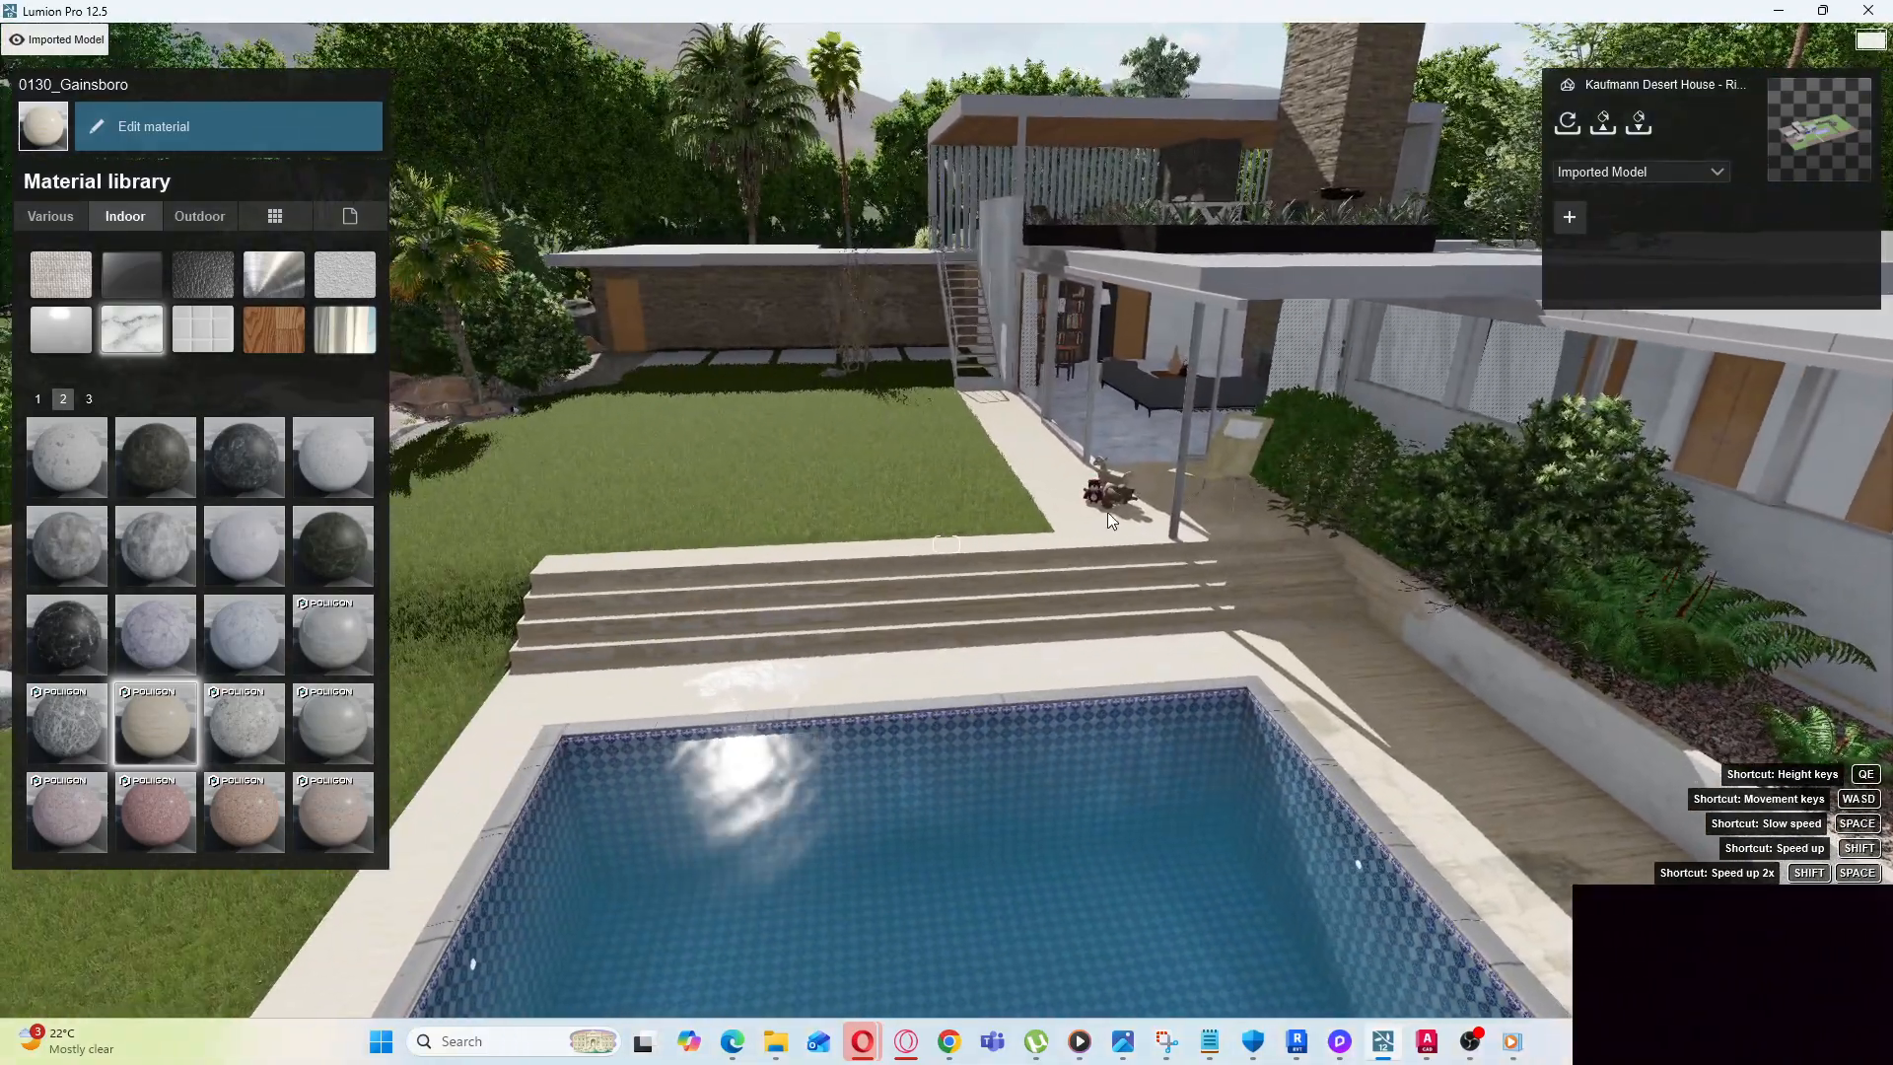
{"action": "key", "text": "s"}
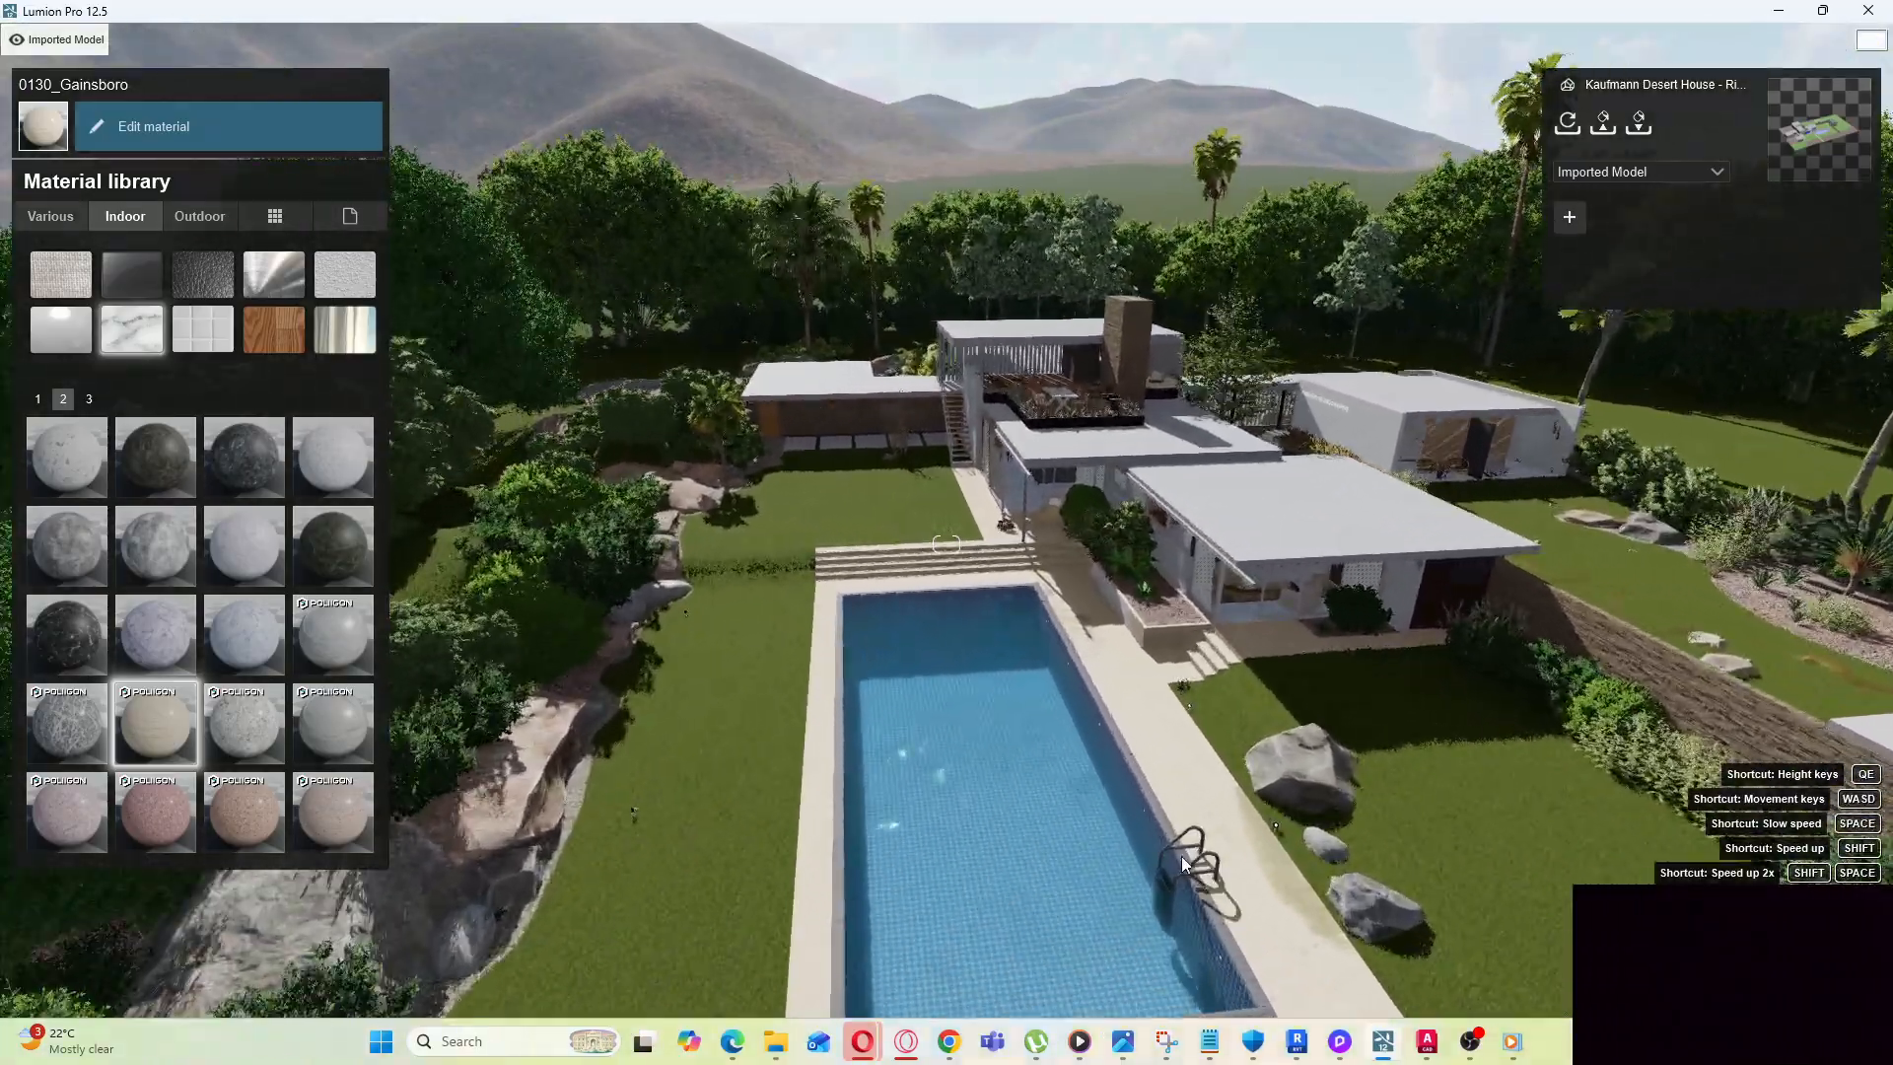
{"action": "key", "text": "w"}
{"action": "right_click_drag", "start_coordinate": [1181, 810], "coordinate": [1272, 749]}
{"action": "key", "text": "w"}
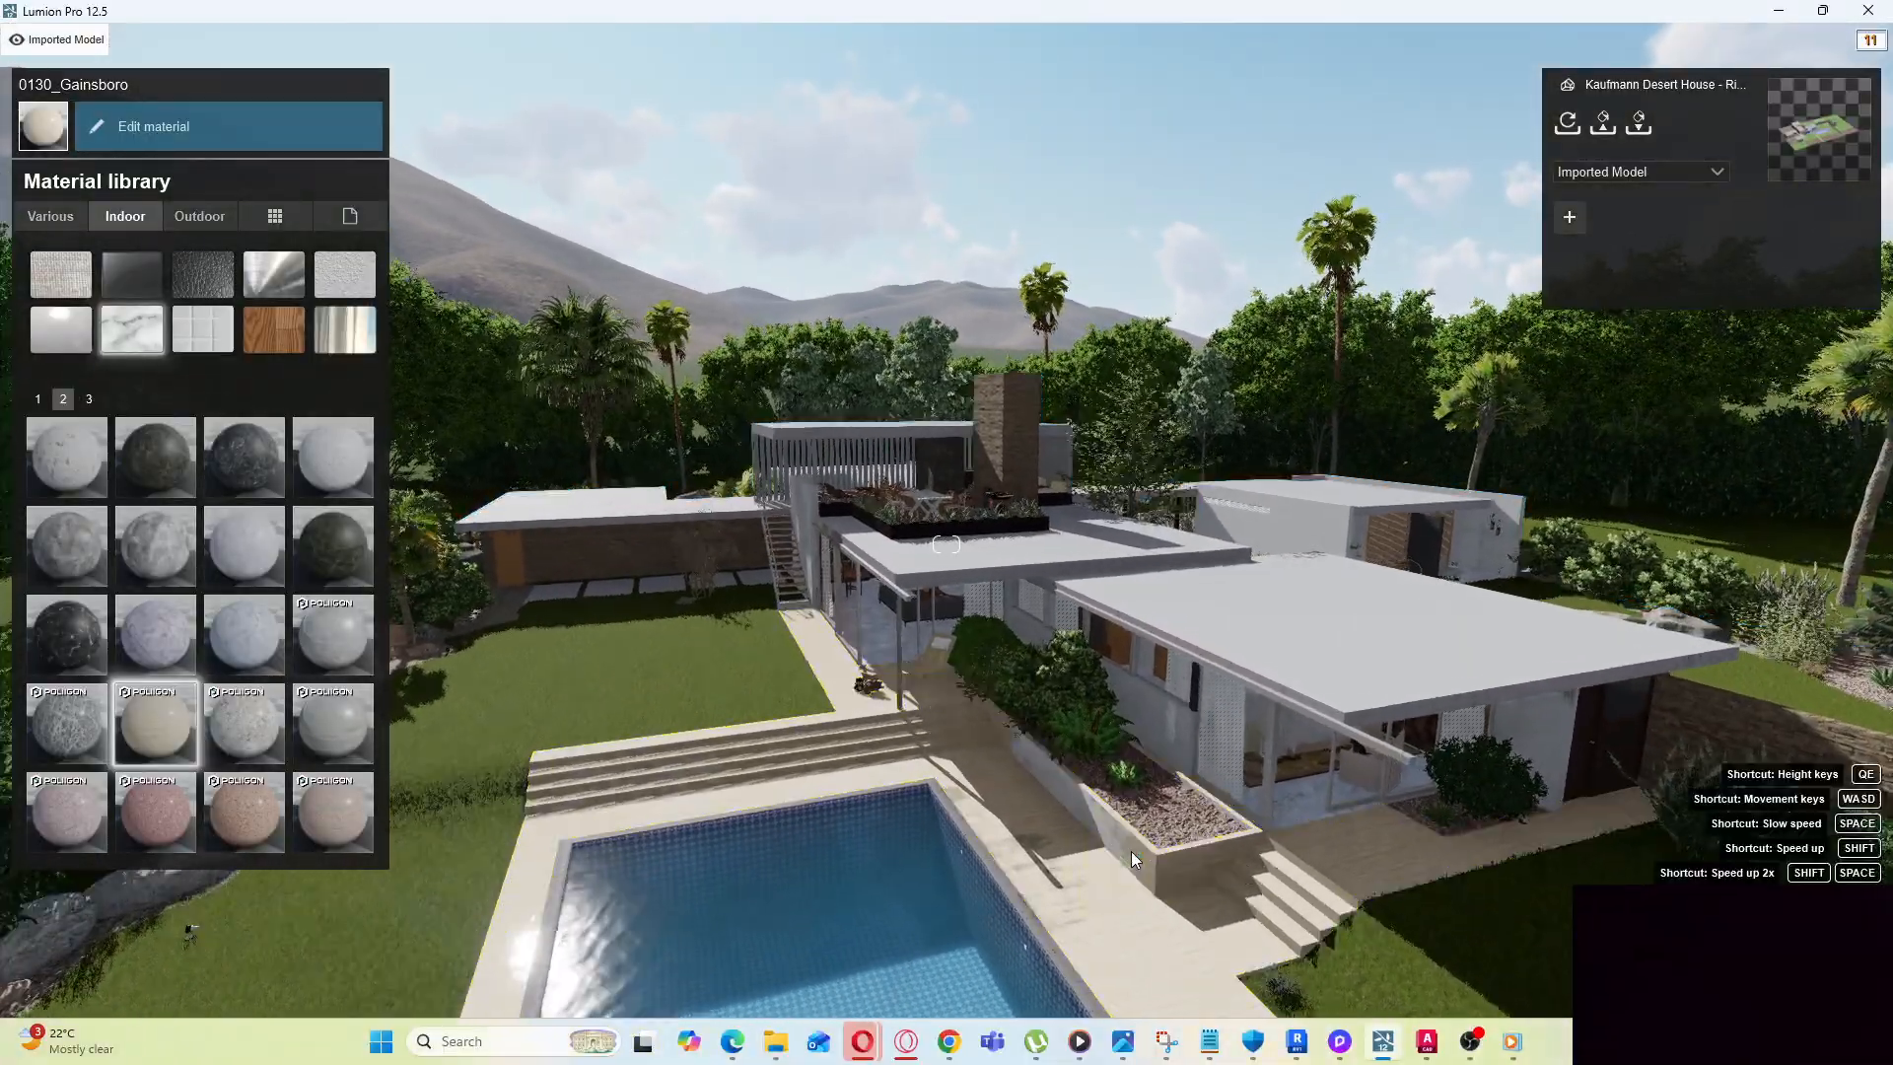
{"action": "key", "text": "s"}
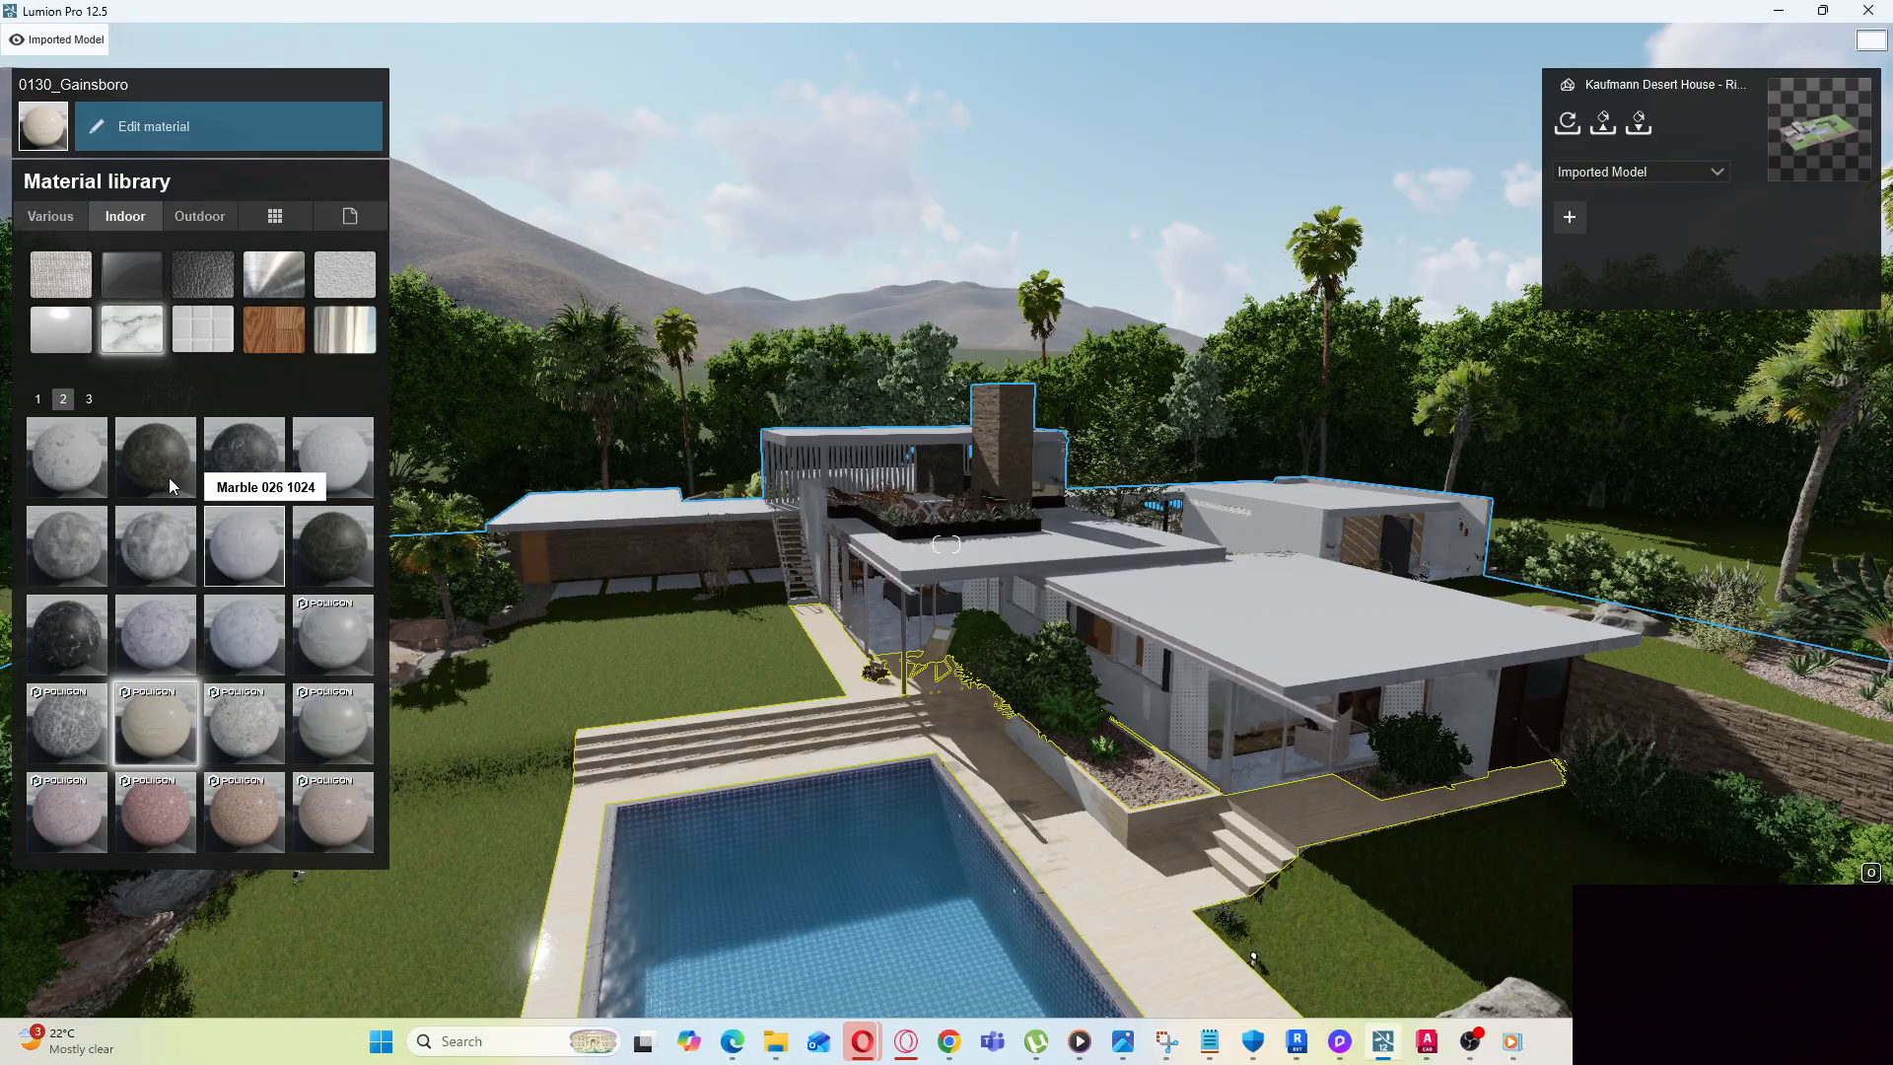
Try the black Marble 028 1024 on the pool paving and steps, and inspect it near the bedroom wing and from high above
{"action": "left_click", "coordinate": [75, 641]}
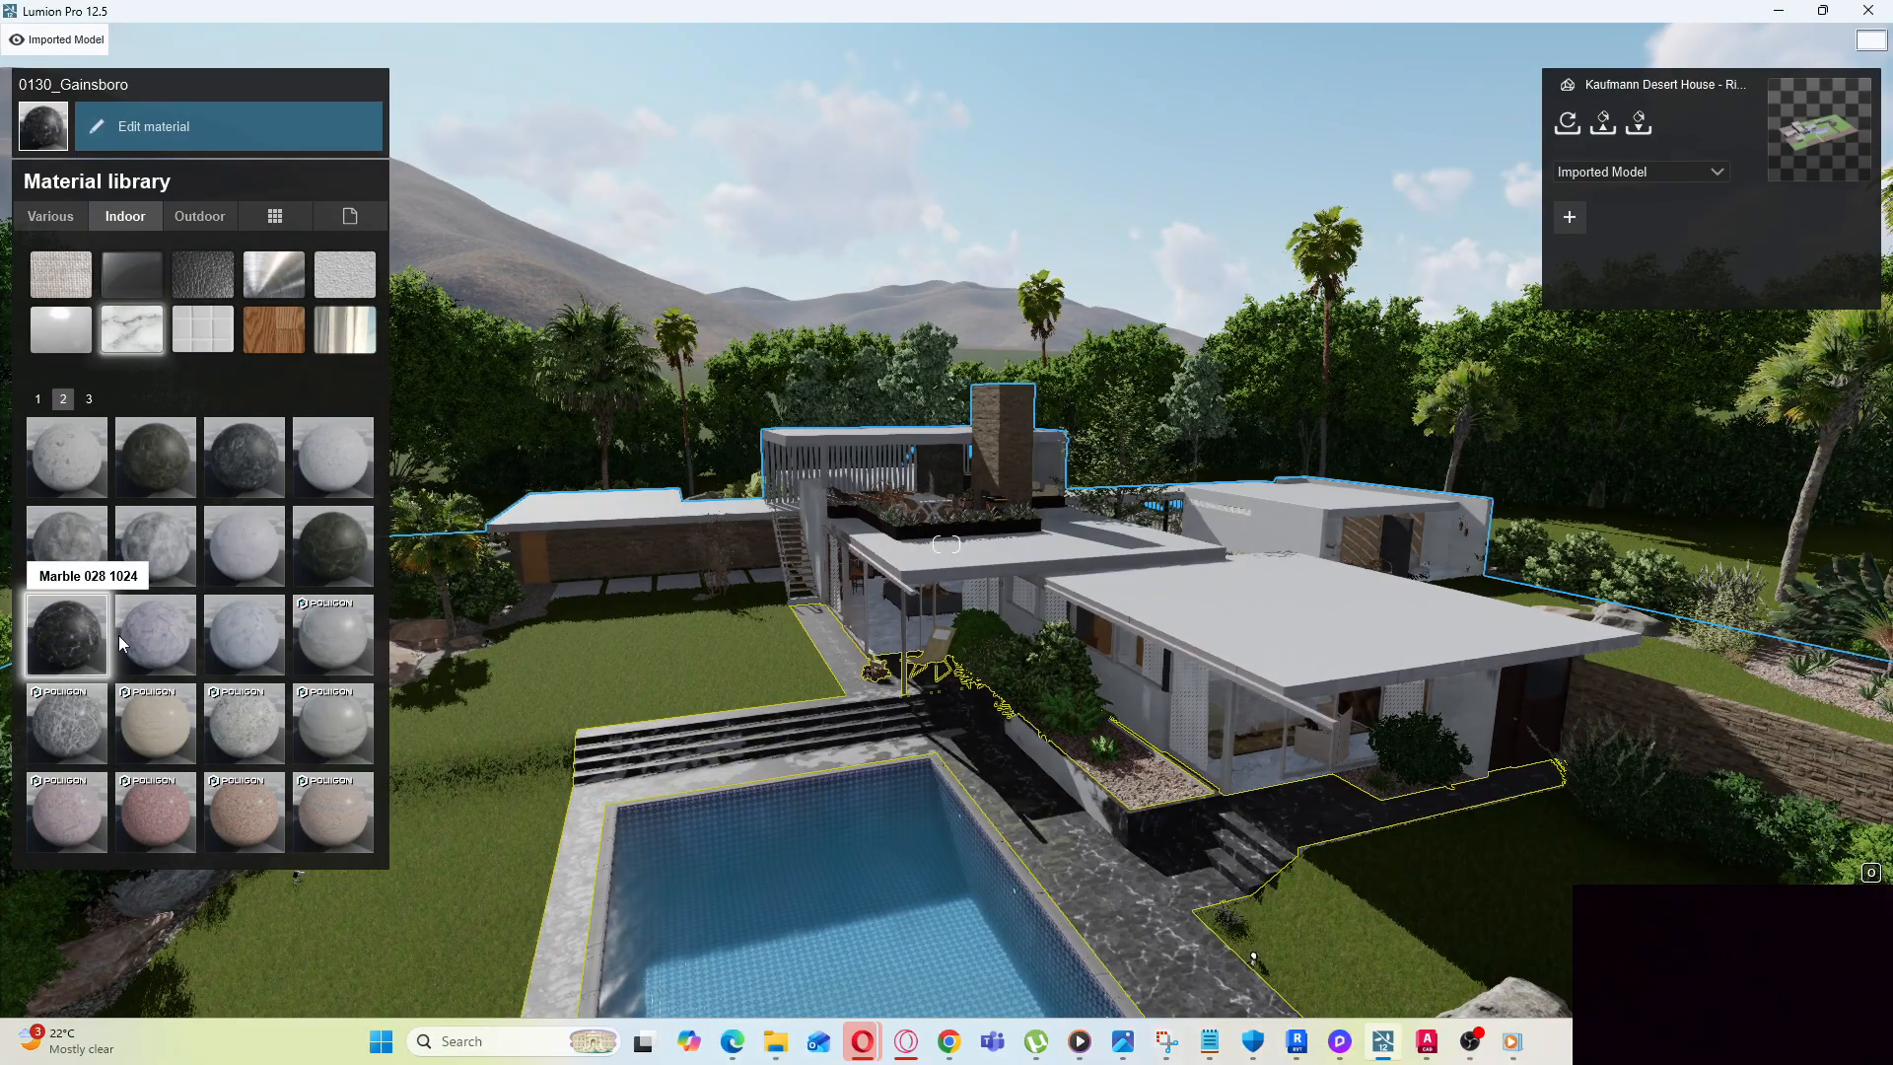
{"action": "key", "text": "s"}
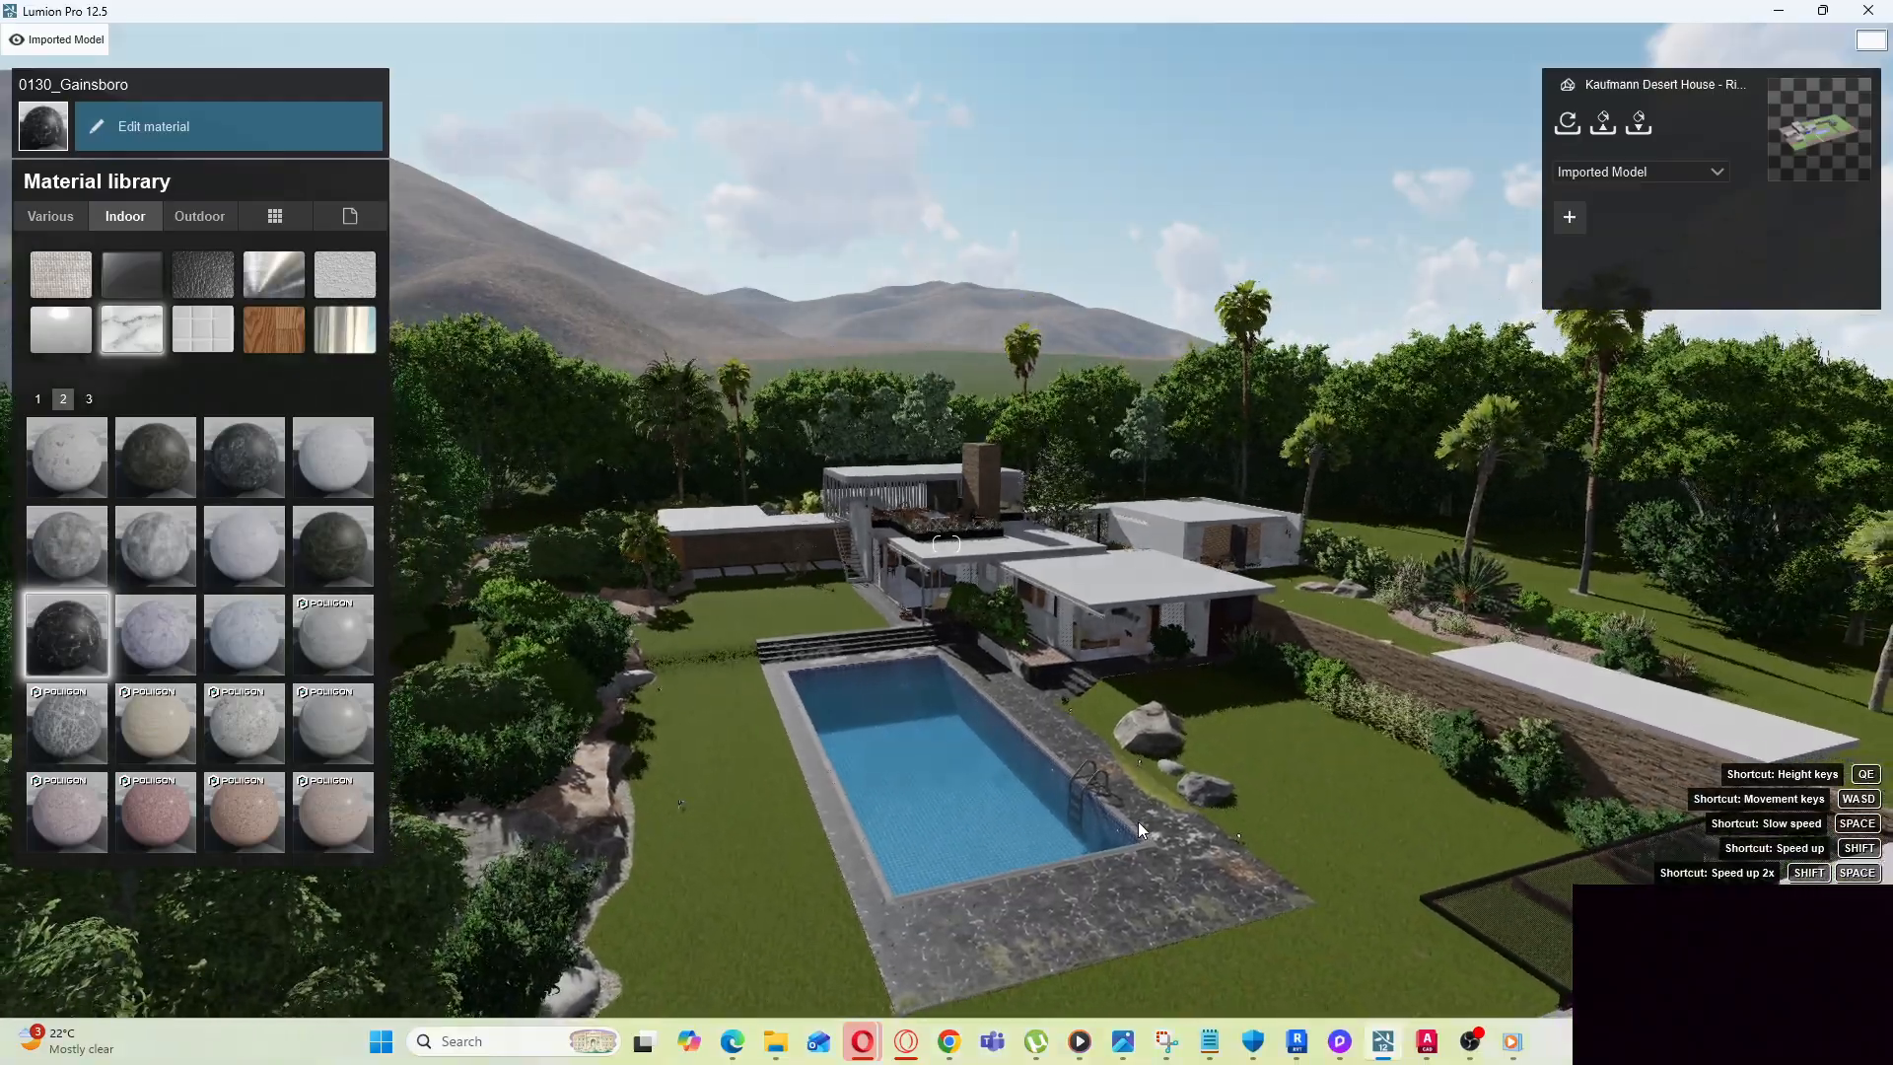
{"action": "key", "text": "w"}
{"action": "key", "text": "w"}
{"action": "right_click_drag", "start_coordinate": [1126, 818], "coordinate": [1223, 779]}
{"action": "right_click_drag", "start_coordinate": [828, 788], "coordinate": [1109, 845]}
{"action": "key", "text": "d"}
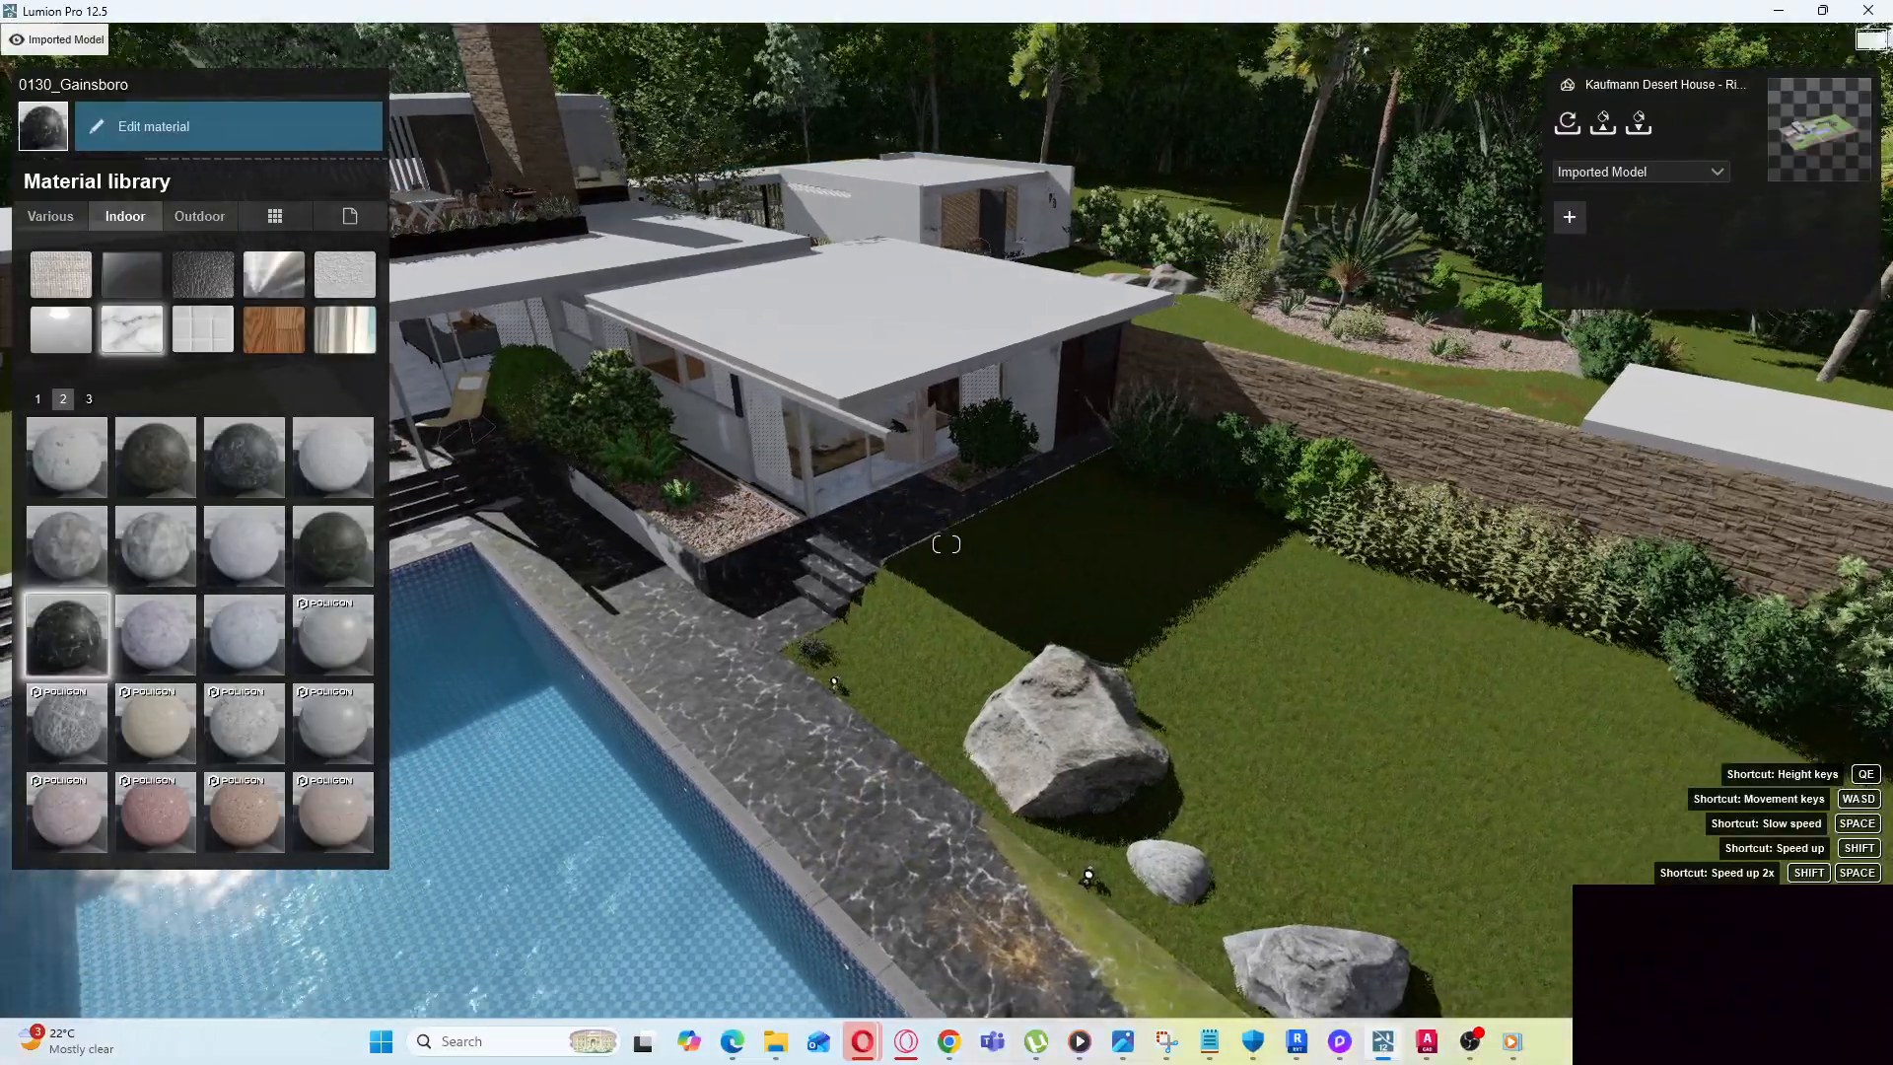
{"action": "right_click_drag", "start_coordinate": [1098, 825], "coordinate": [808, 779]}
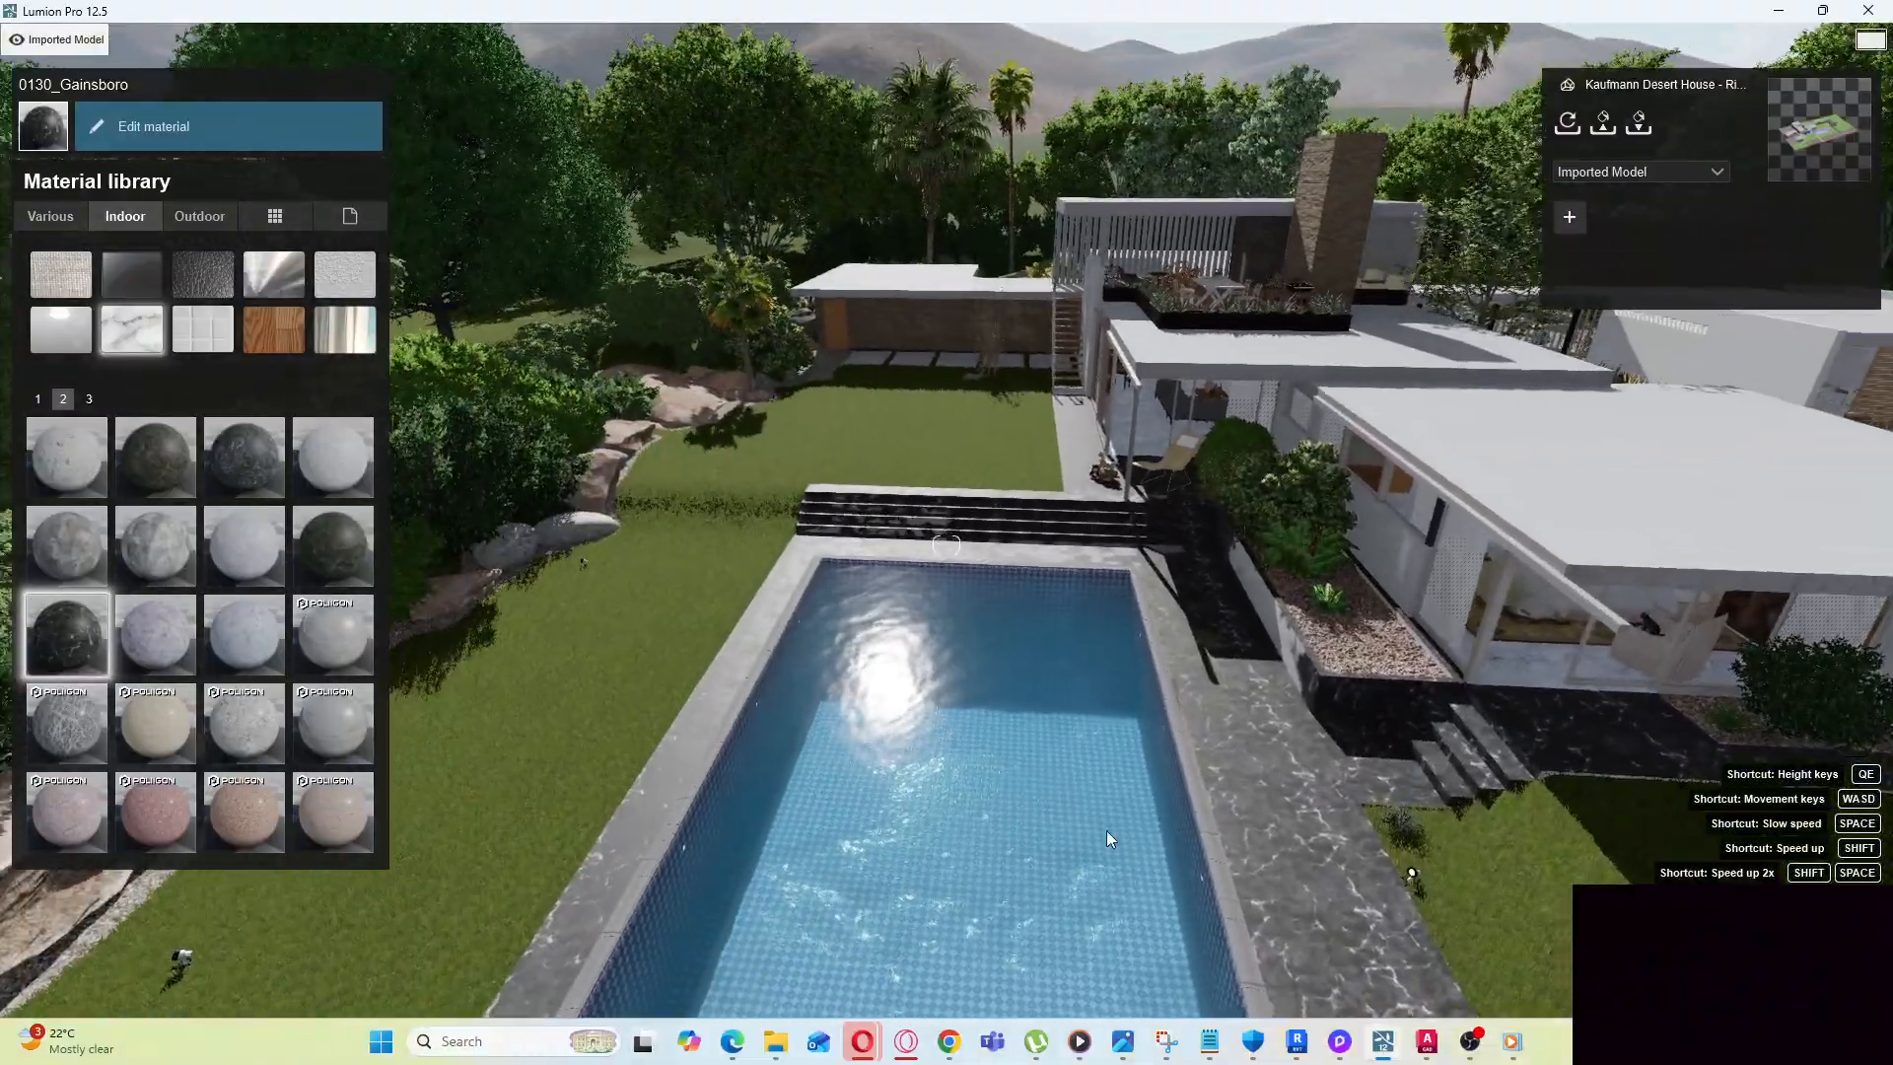
{"action": "key", "text": "d"}
{"action": "key", "text": "s"}
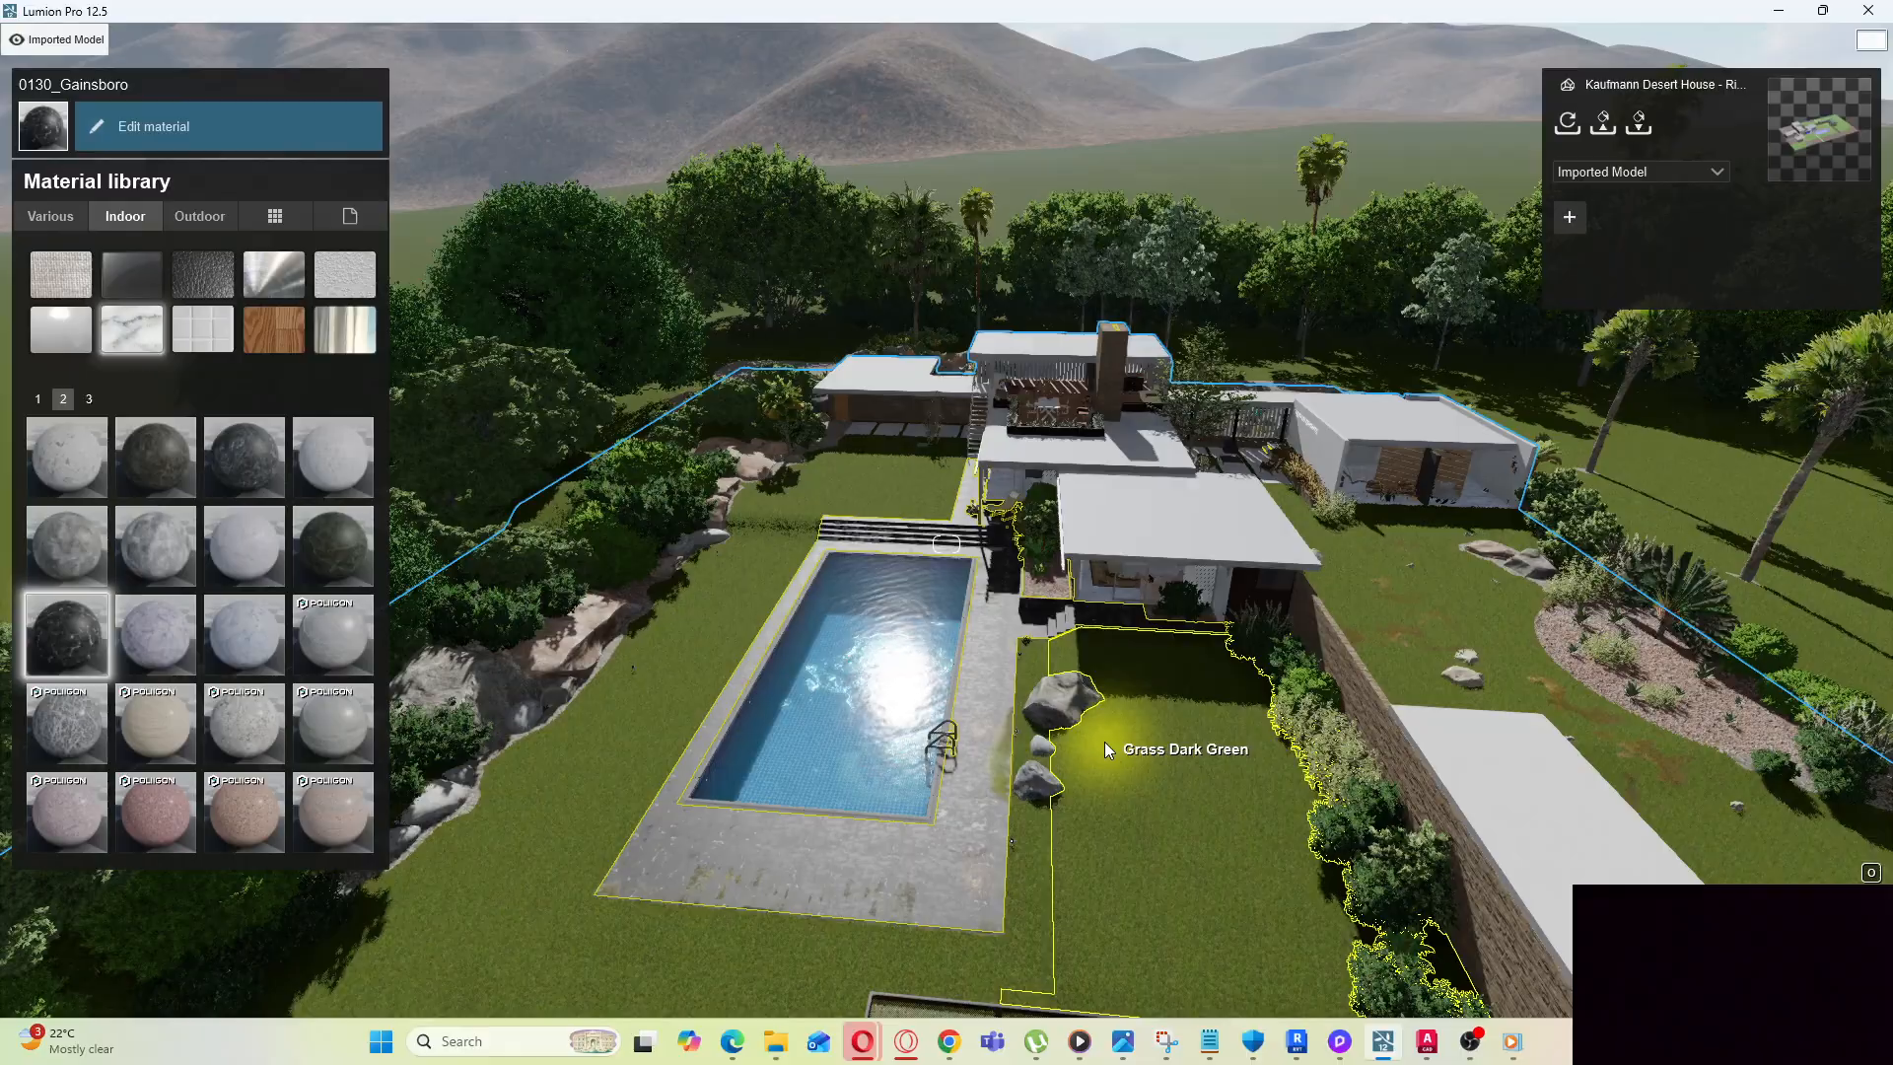
Circle around the pool to inspect the black marble paving from the side facing the bedroom wing and boundary wall
{"action": "key", "text": "a"}
{"action": "key", "text": "a"}
{"action": "right_click_drag", "start_coordinate": [1121, 764], "coordinate": [1350, 765]}
{"action": "key", "text": "a"}
{"action": "key", "text": "w"}
{"action": "key", "text": "w"}
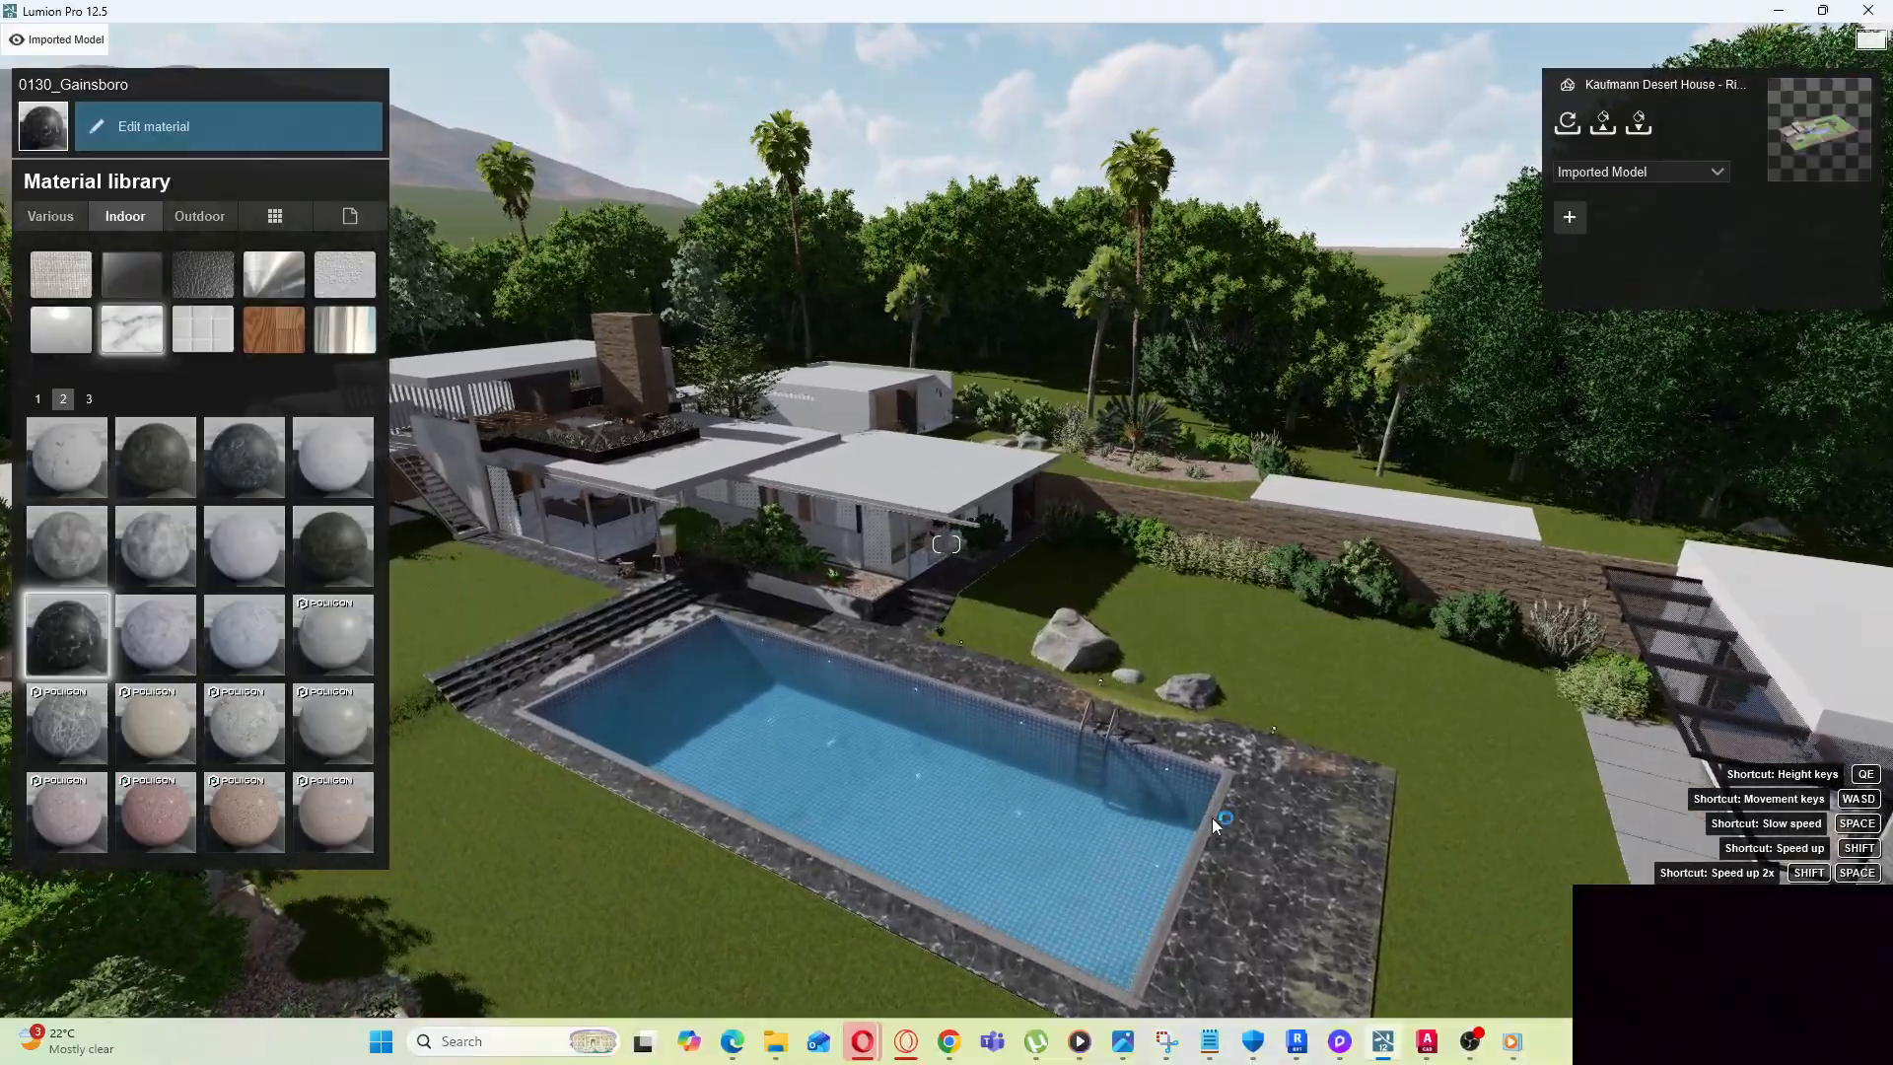
{"action": "key", "text": "s"}
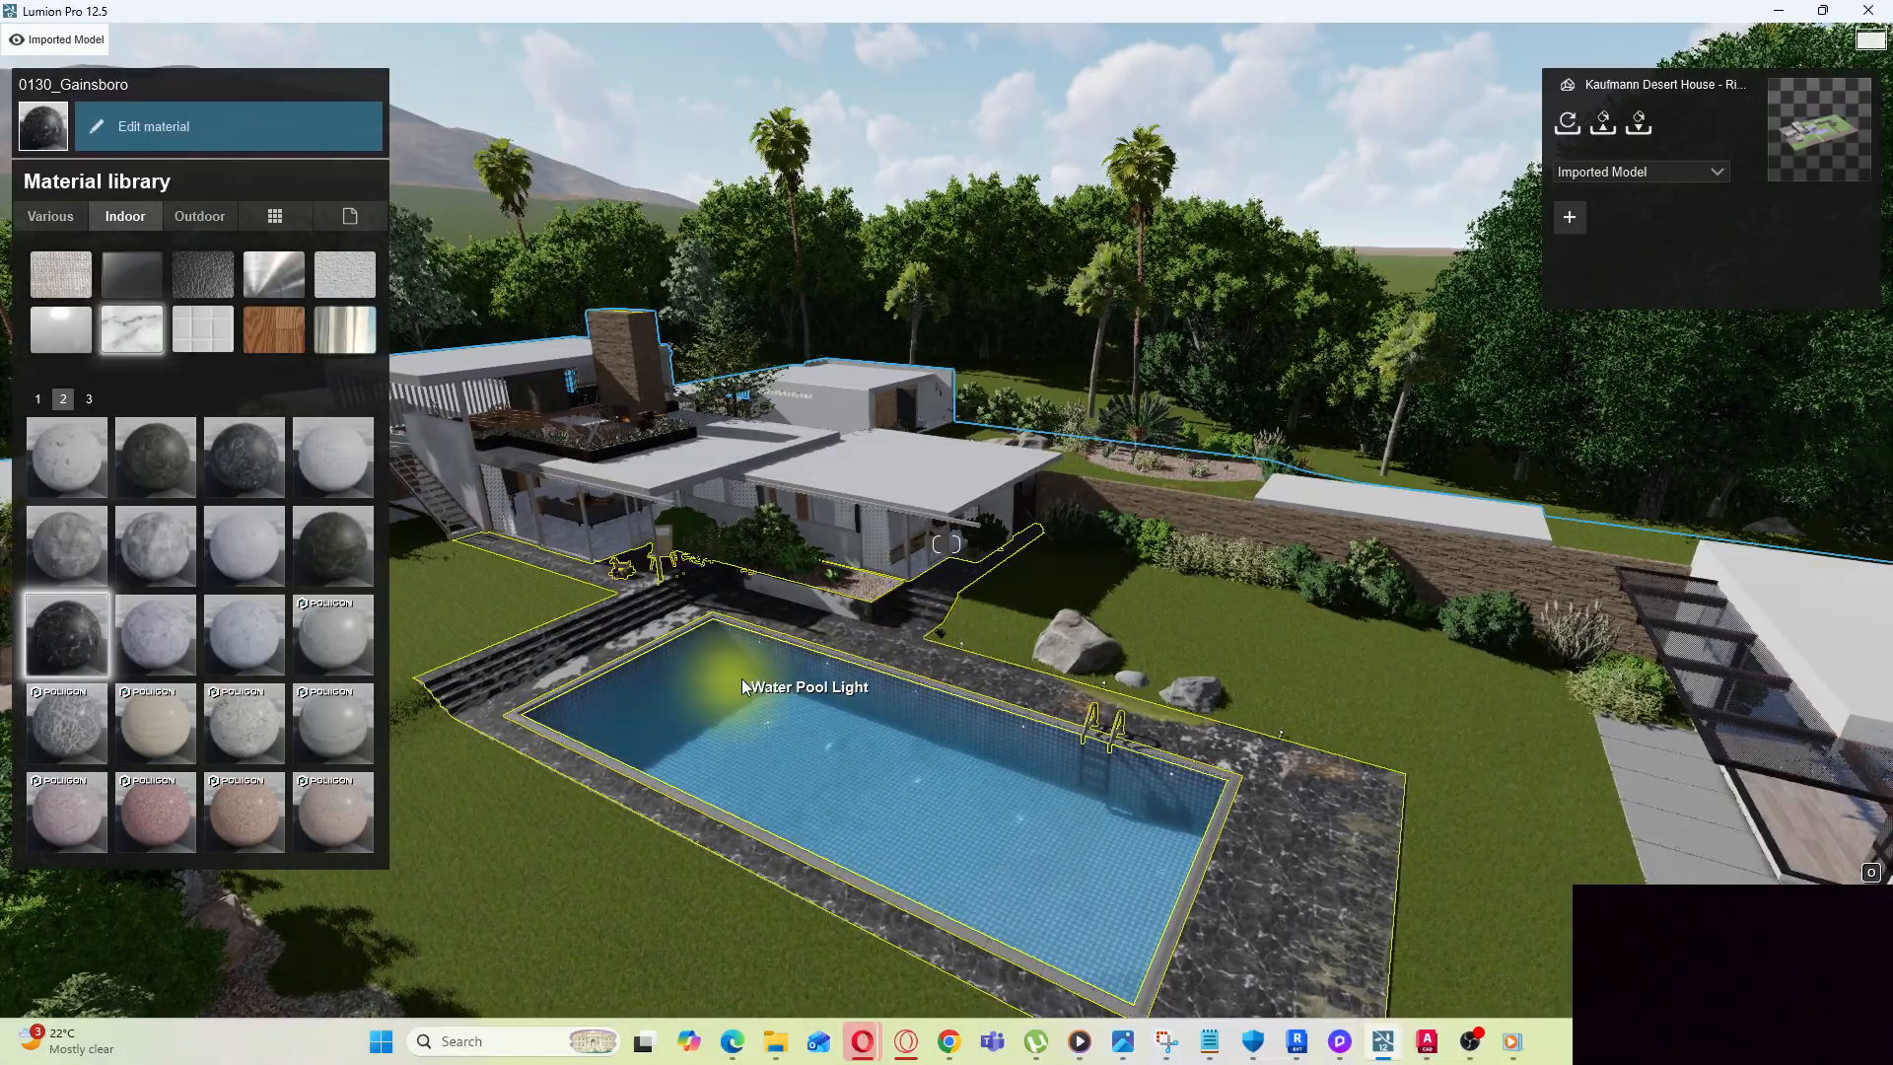
Compare the pink Poliigon stone and Polii Marble 019 2K on the pool paving, and settle on Polii Marble 021 2K
{"action": "left_click", "coordinate": [163, 815]}
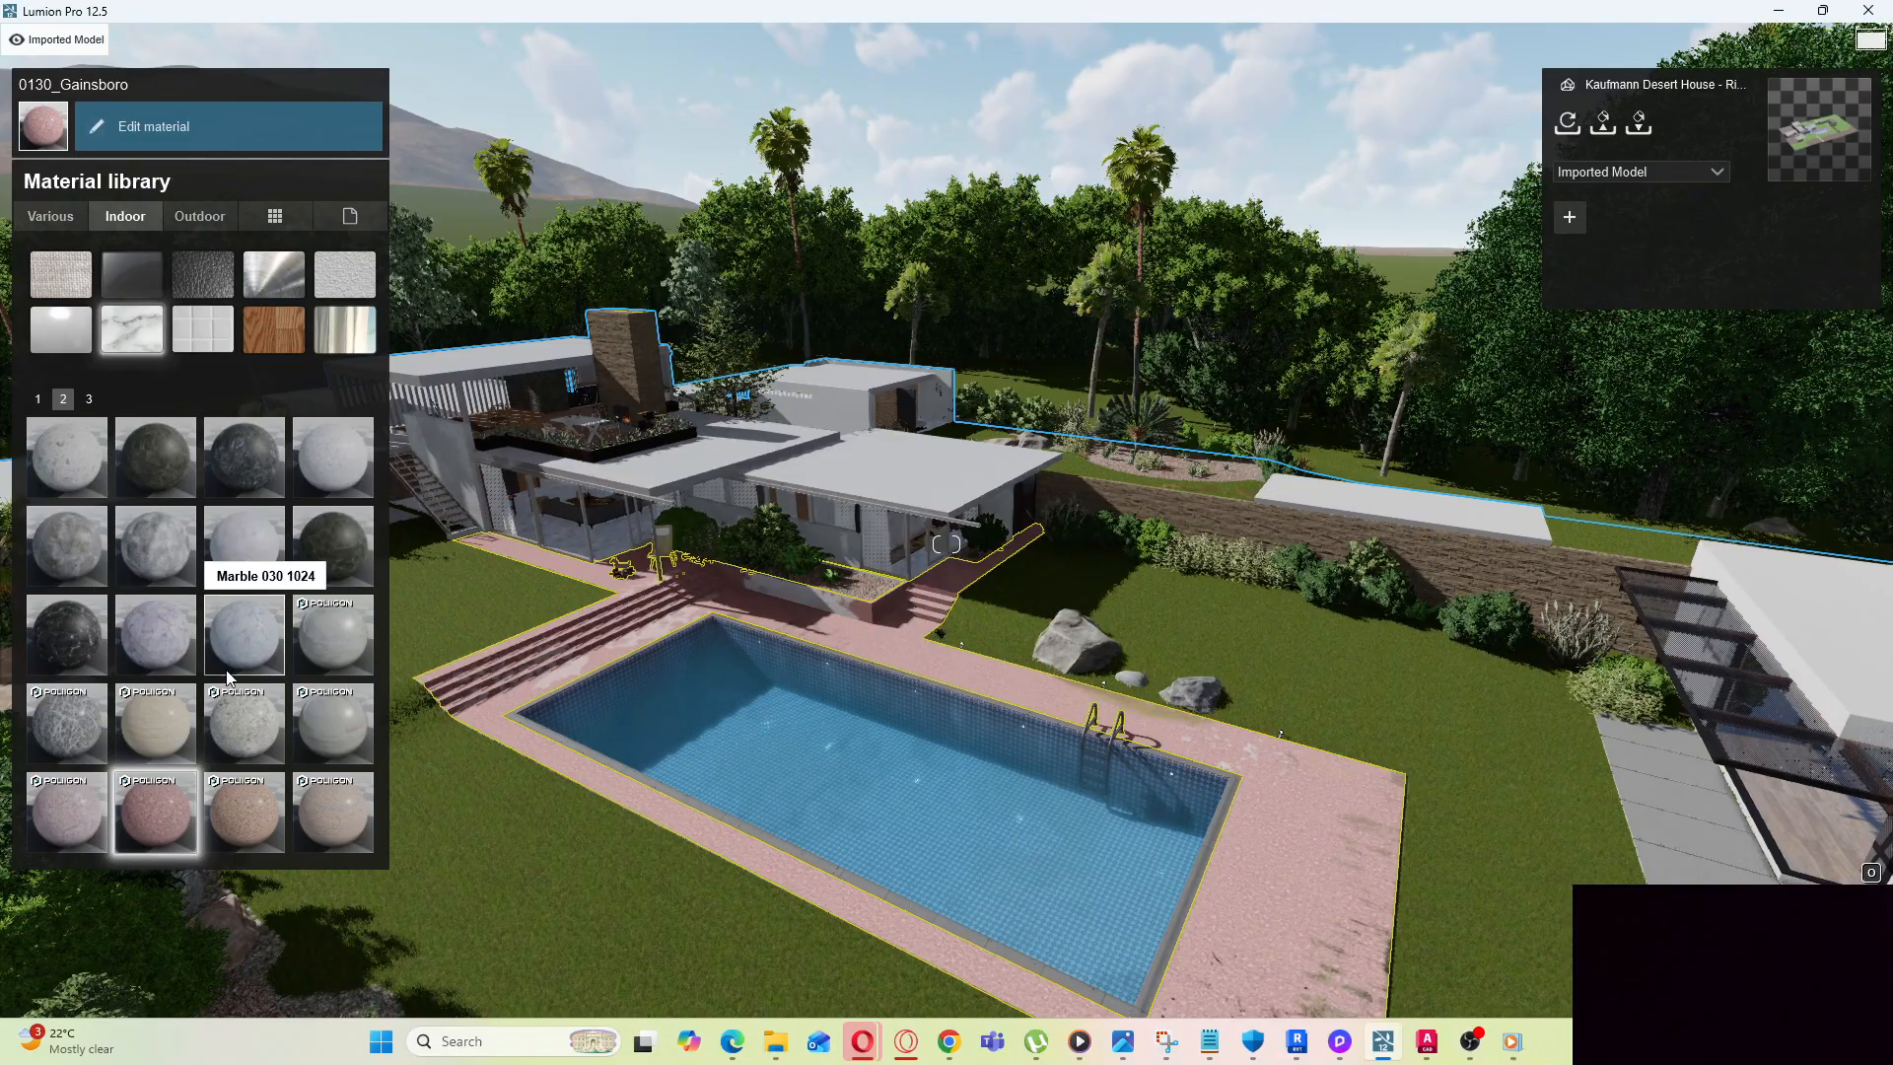
{"action": "left_click", "coordinate": [169, 726]}
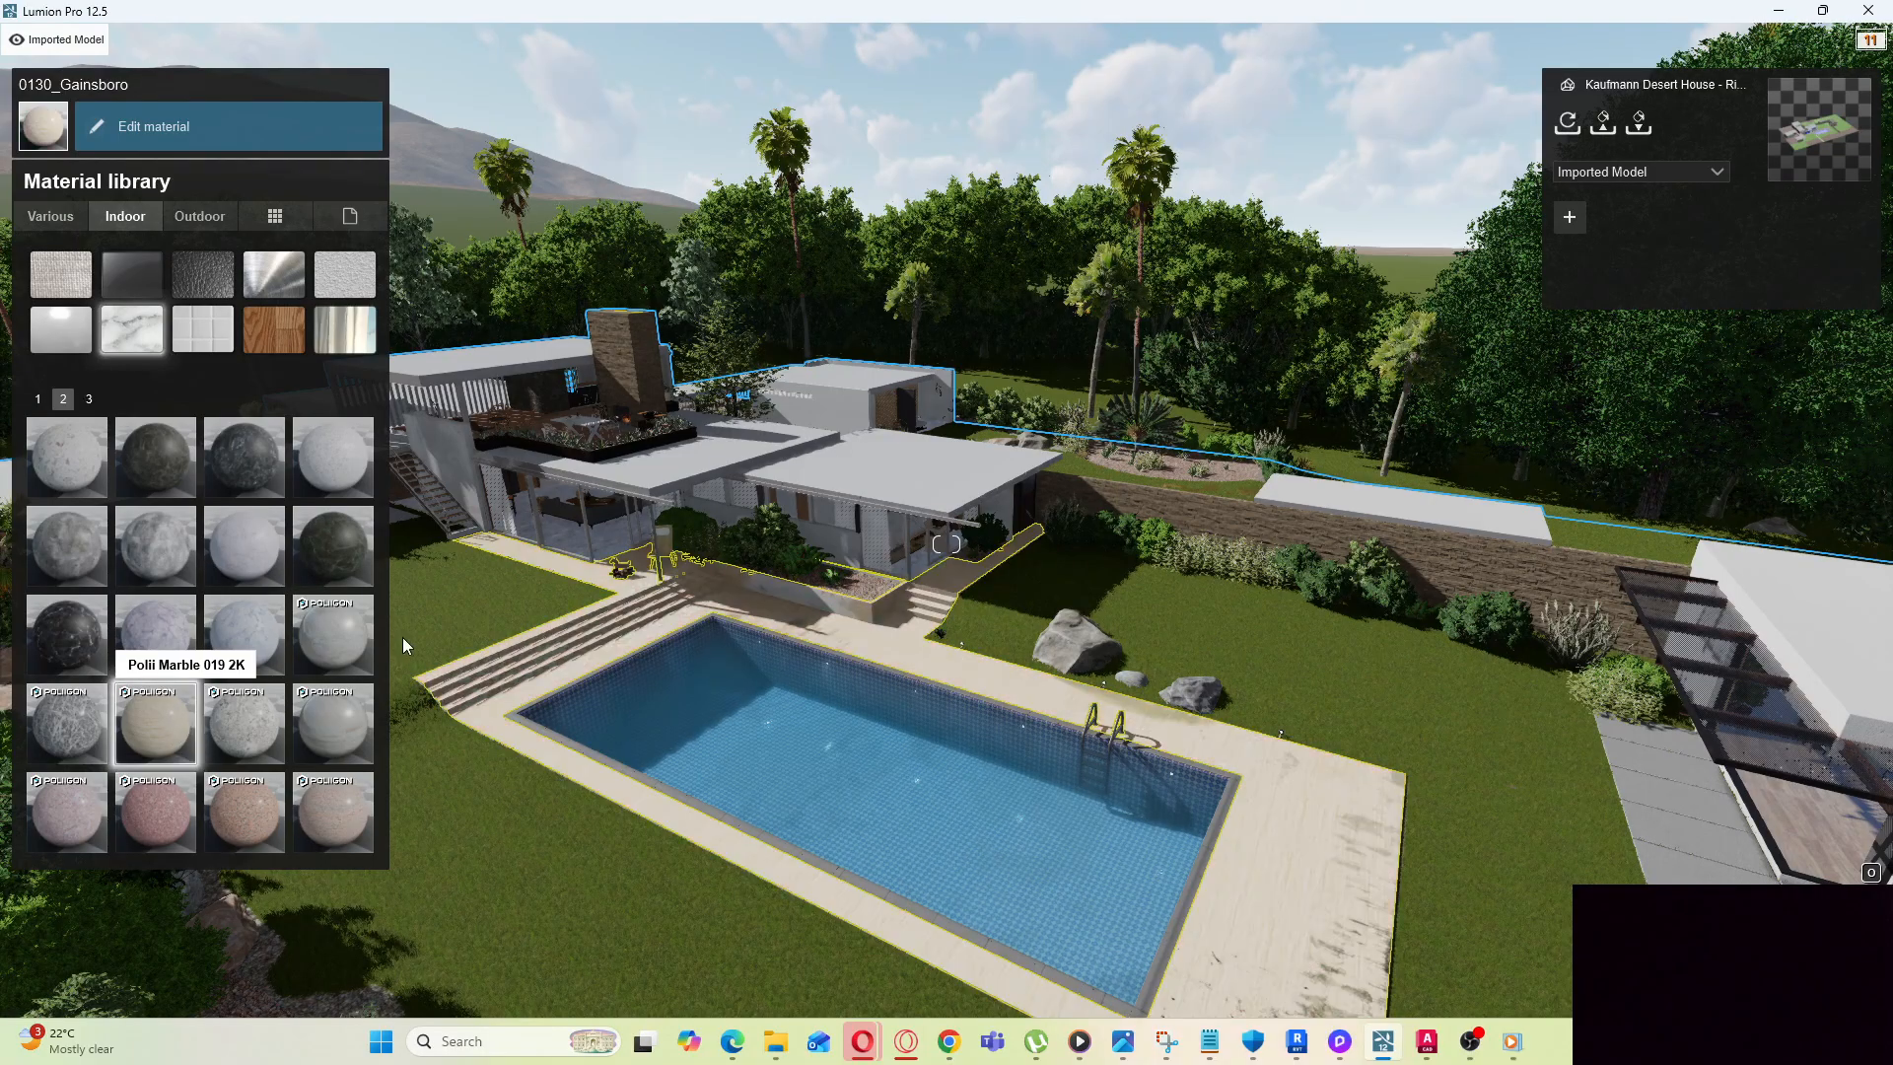
{"action": "left_click", "coordinate": [329, 730]}
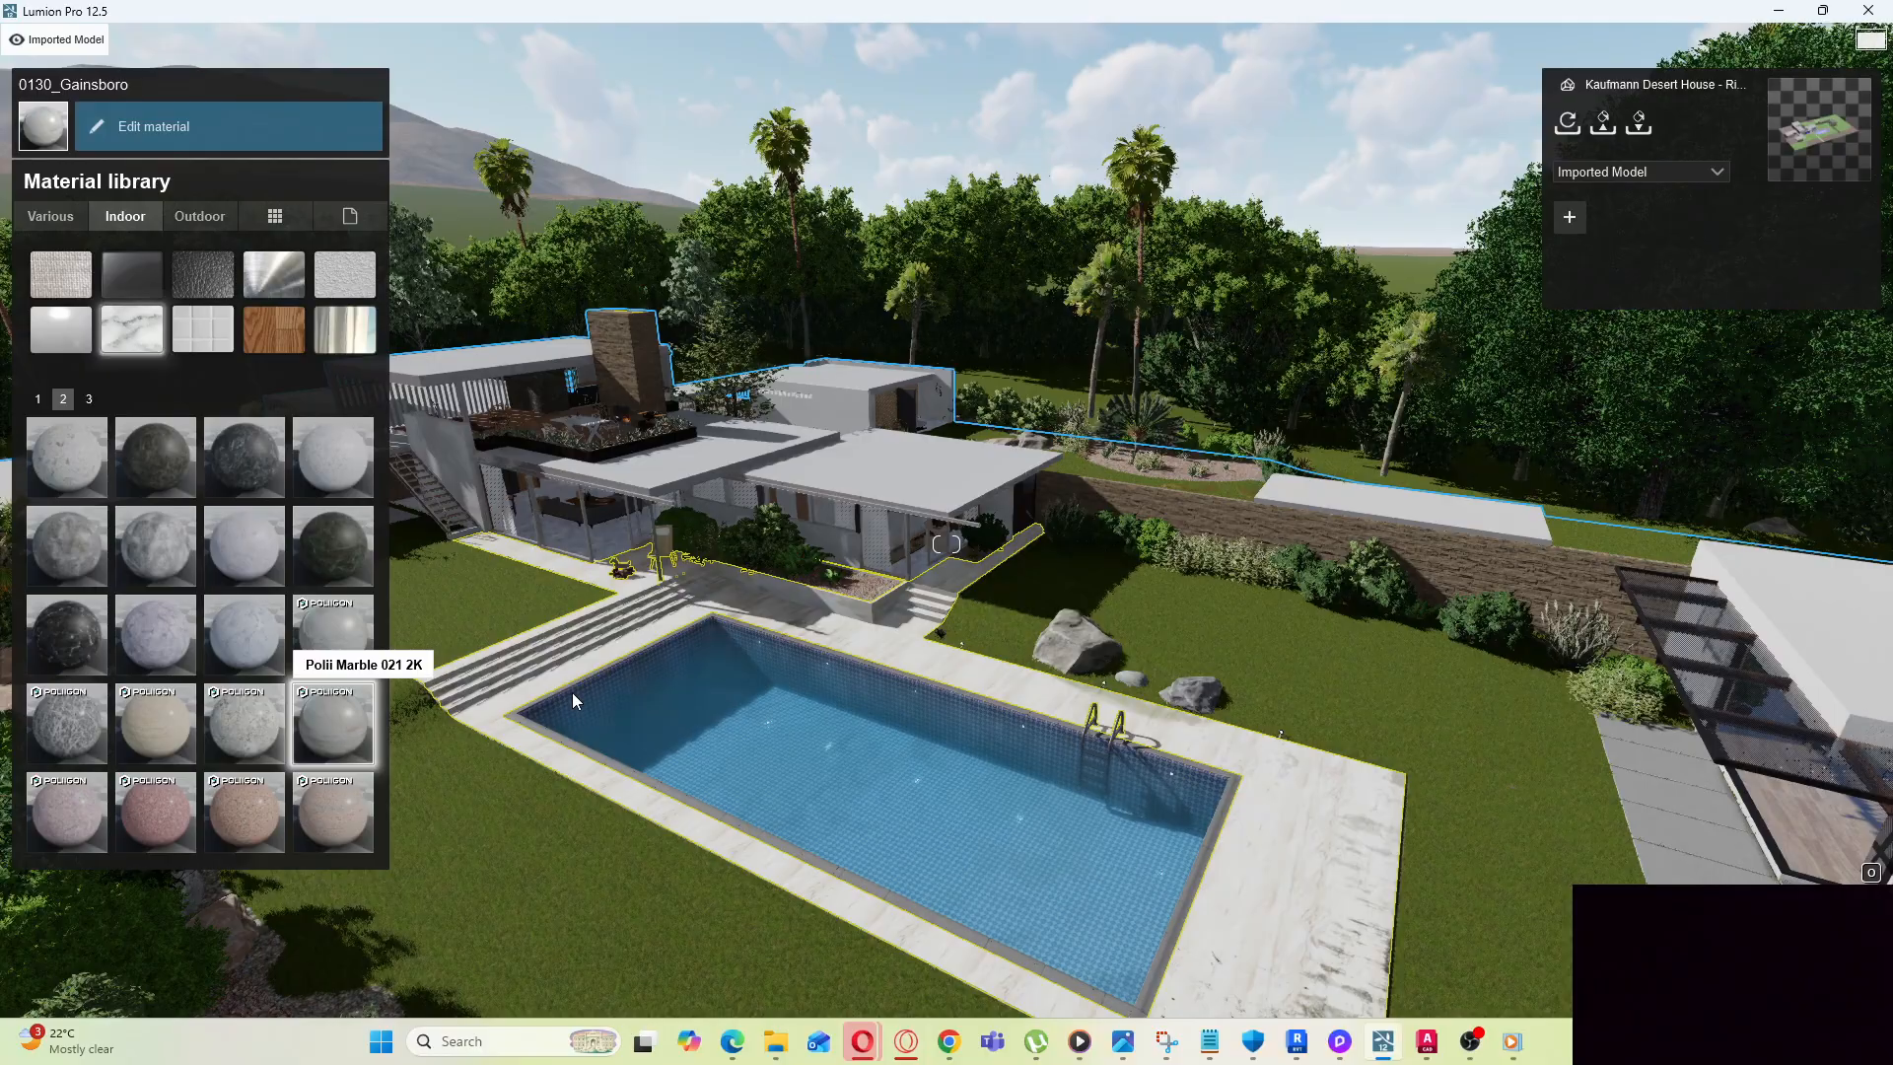
Inspect the pale marble paving up close by the planter and bedroom steps, and from farther back over the pool
{"action": "scroll", "coordinate": [921, 639], "scroll_direction": "up", "scroll_amount": 5}
{"action": "scroll", "coordinate": [921, 638], "scroll_direction": "up", "scroll_amount": 6}
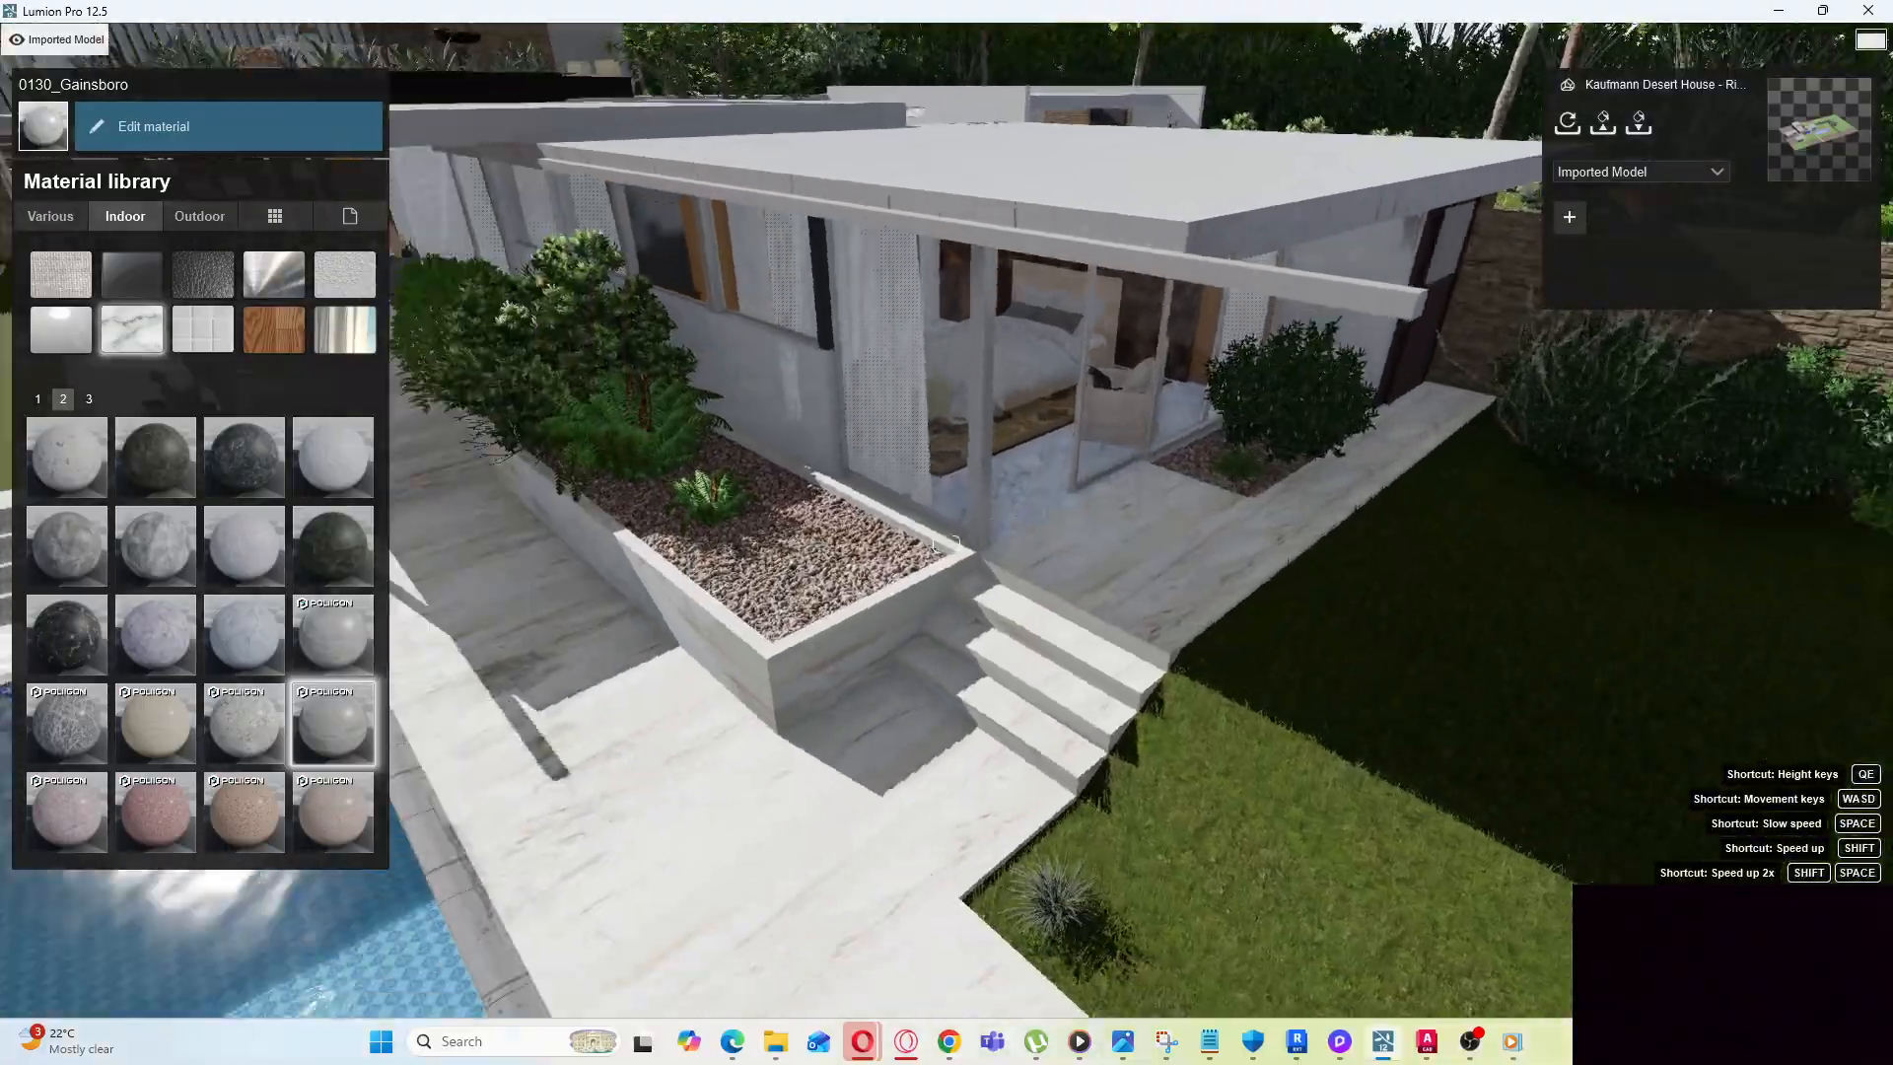
{"action": "right_click_drag", "start_coordinate": [947, 544], "coordinate": [690, 532]}
{"action": "scroll", "coordinate": [1155, 477], "scroll_direction": "down", "scroll_amount": 3}
{"action": "scroll", "coordinate": [1155, 477], "scroll_direction": "down", "scroll_amount": 8}
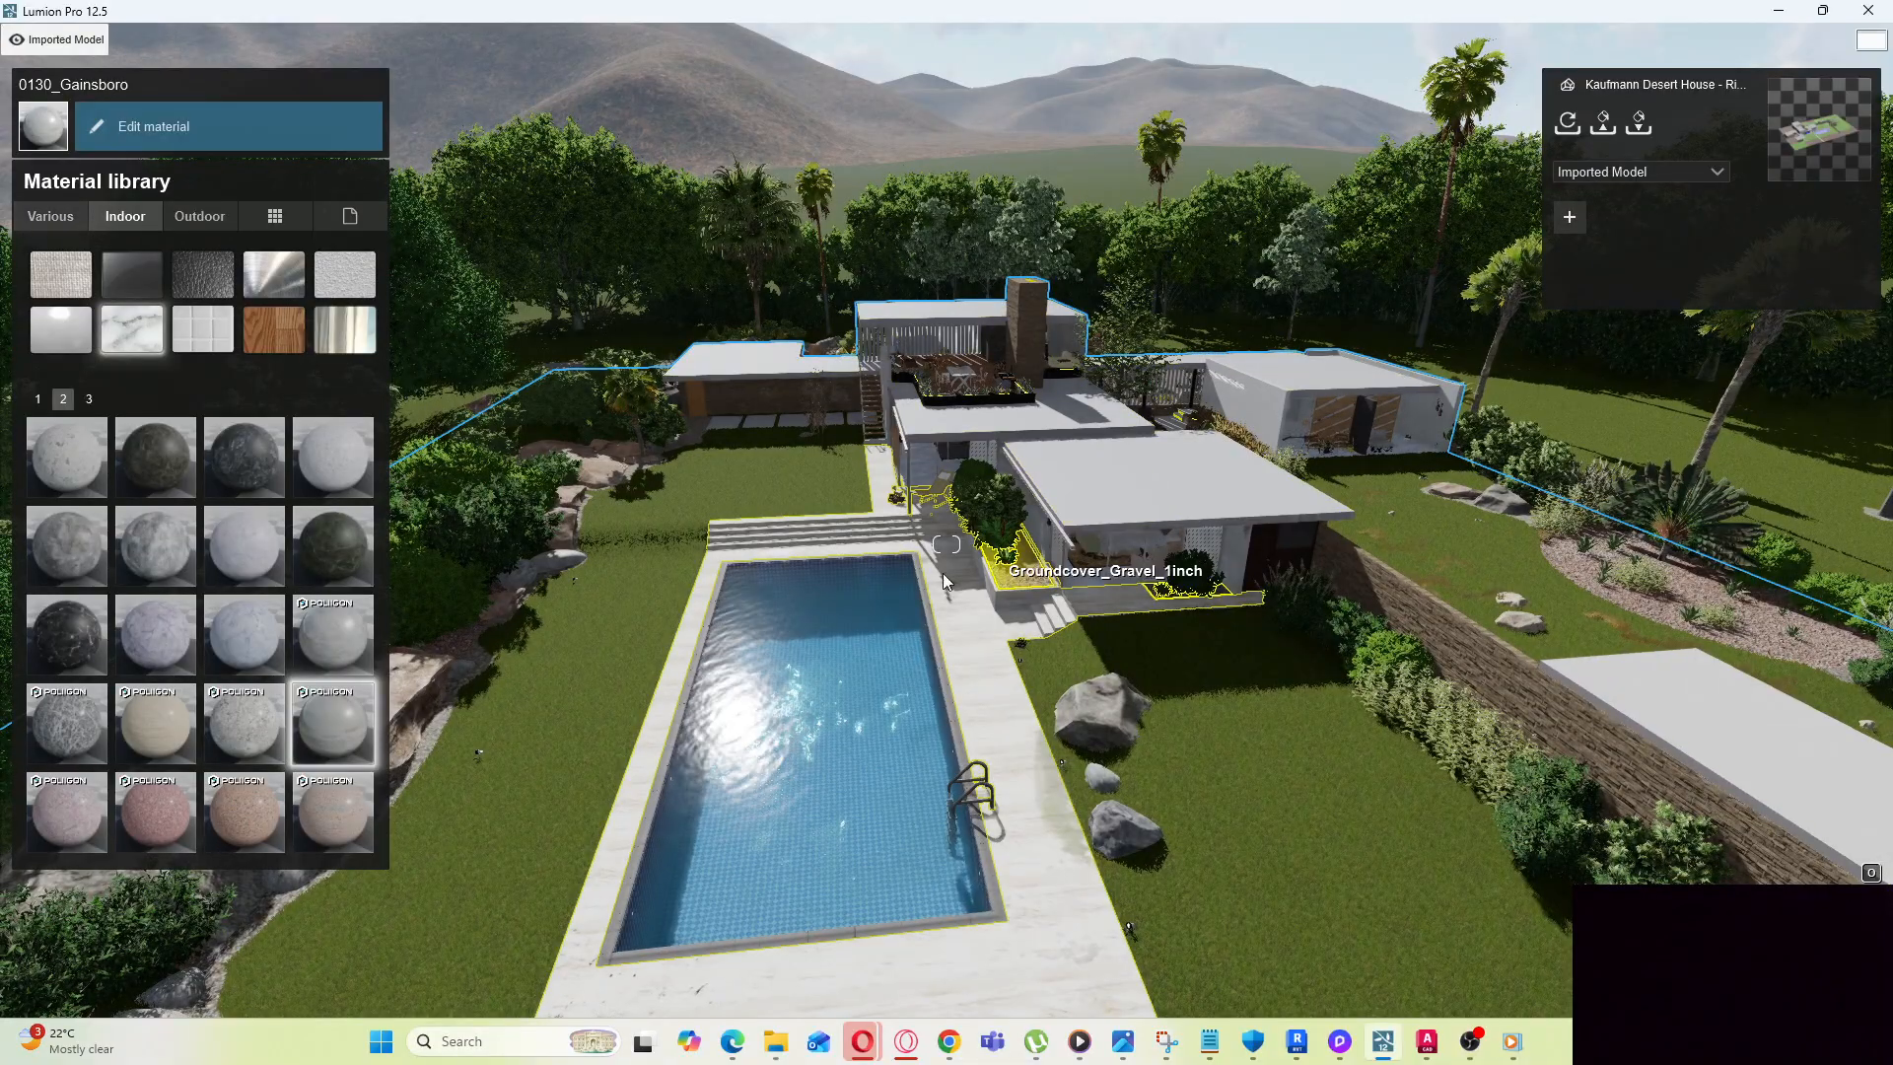
{"action": "scroll", "coordinate": [913, 589], "scroll_direction": "up", "scroll_amount": 3}
{"action": "scroll", "coordinate": [914, 588], "scroll_direction": "up", "scroll_amount": 4}
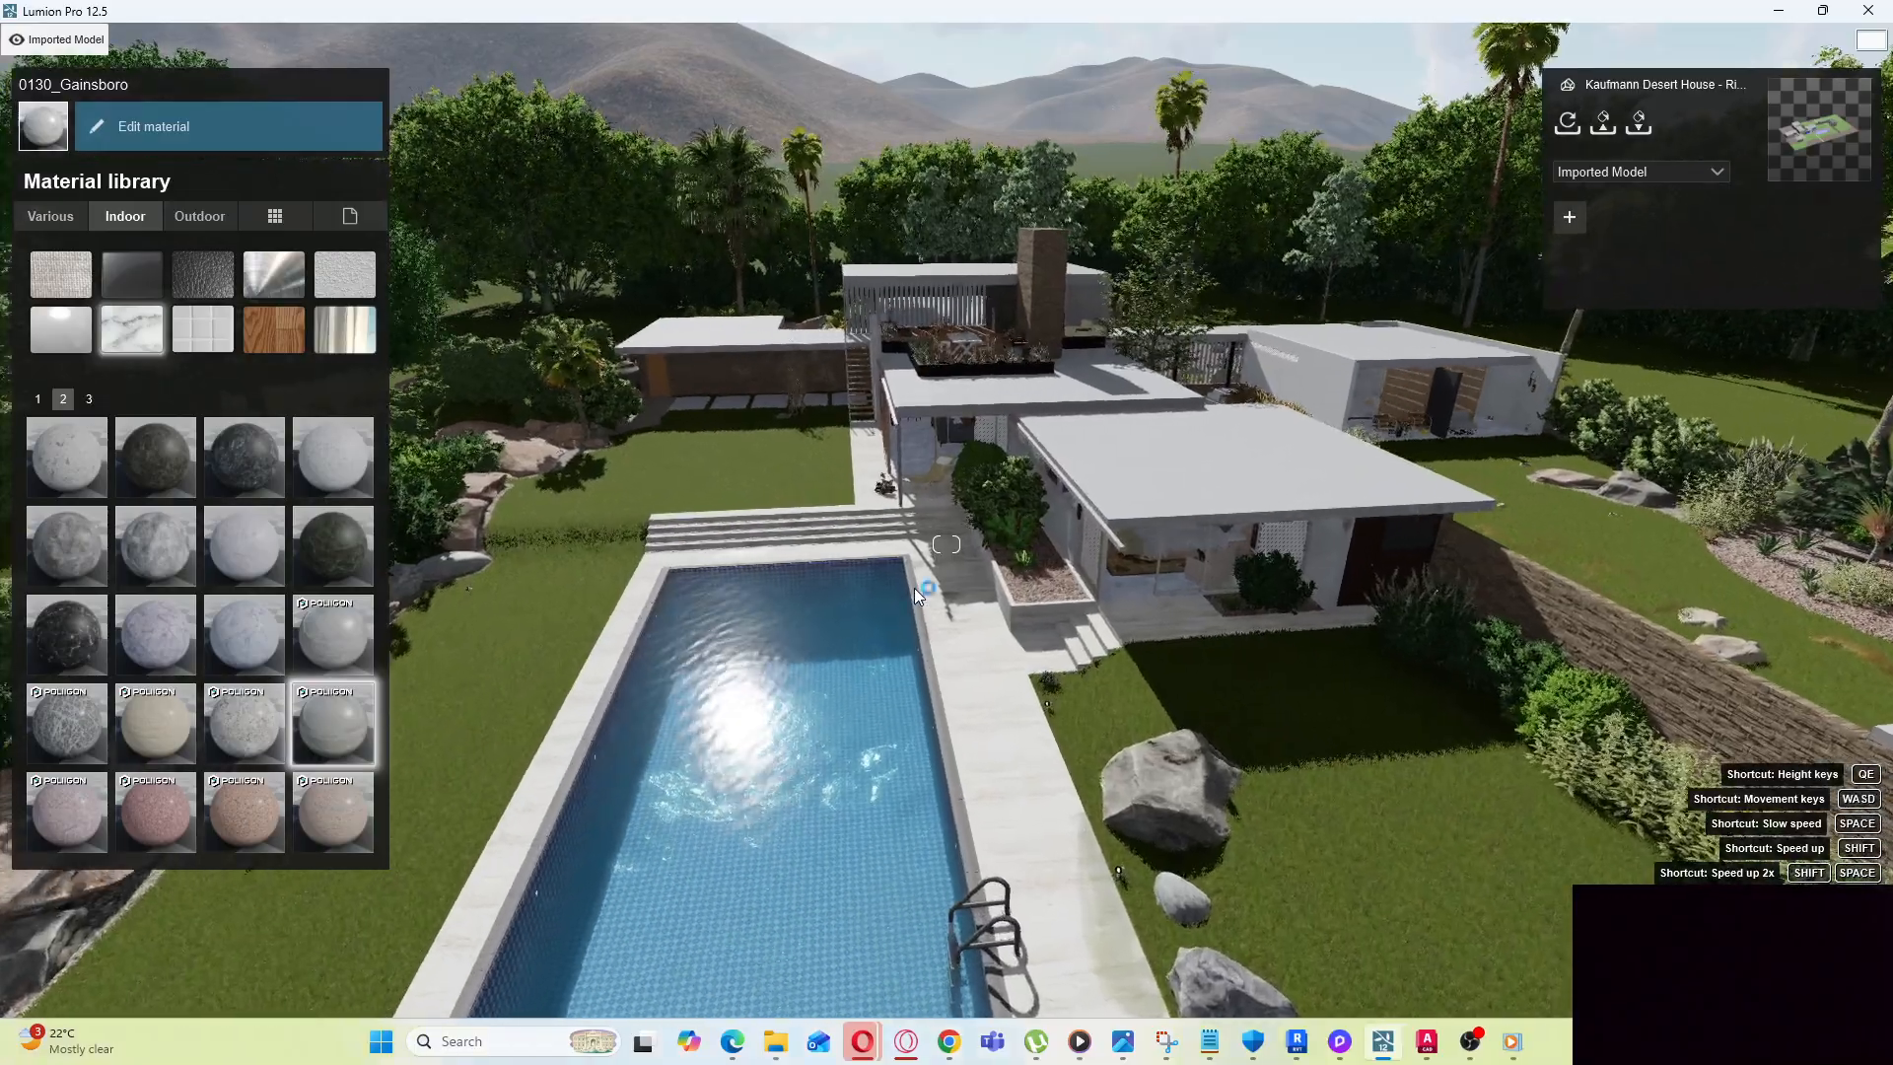
{"action": "scroll", "coordinate": [913, 588], "scroll_direction": "up", "scroll_amount": 3}
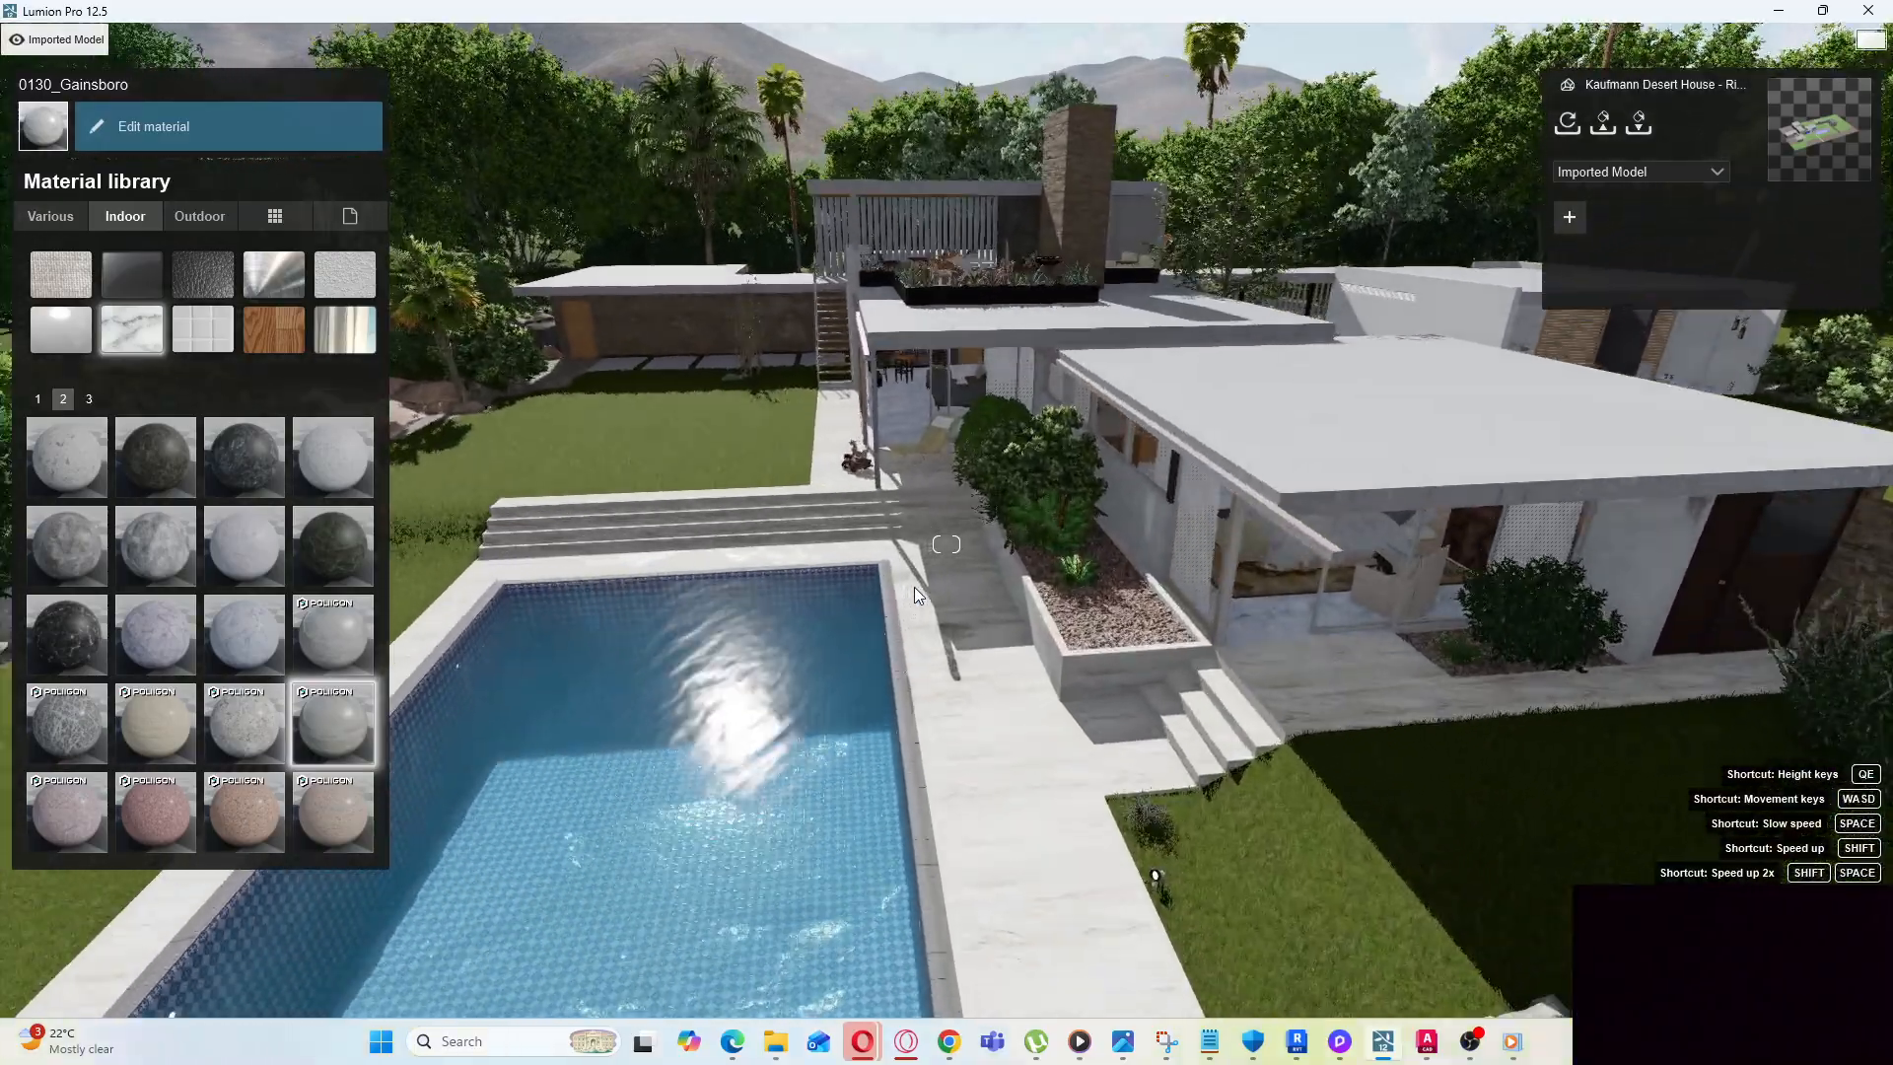
Select the flat roof's Concrete_Aggregate_Smoke material and adjust its reflectivity, testing low and high levels before settling on a moderate one
{"action": "left_click", "coordinate": [1403, 452]}
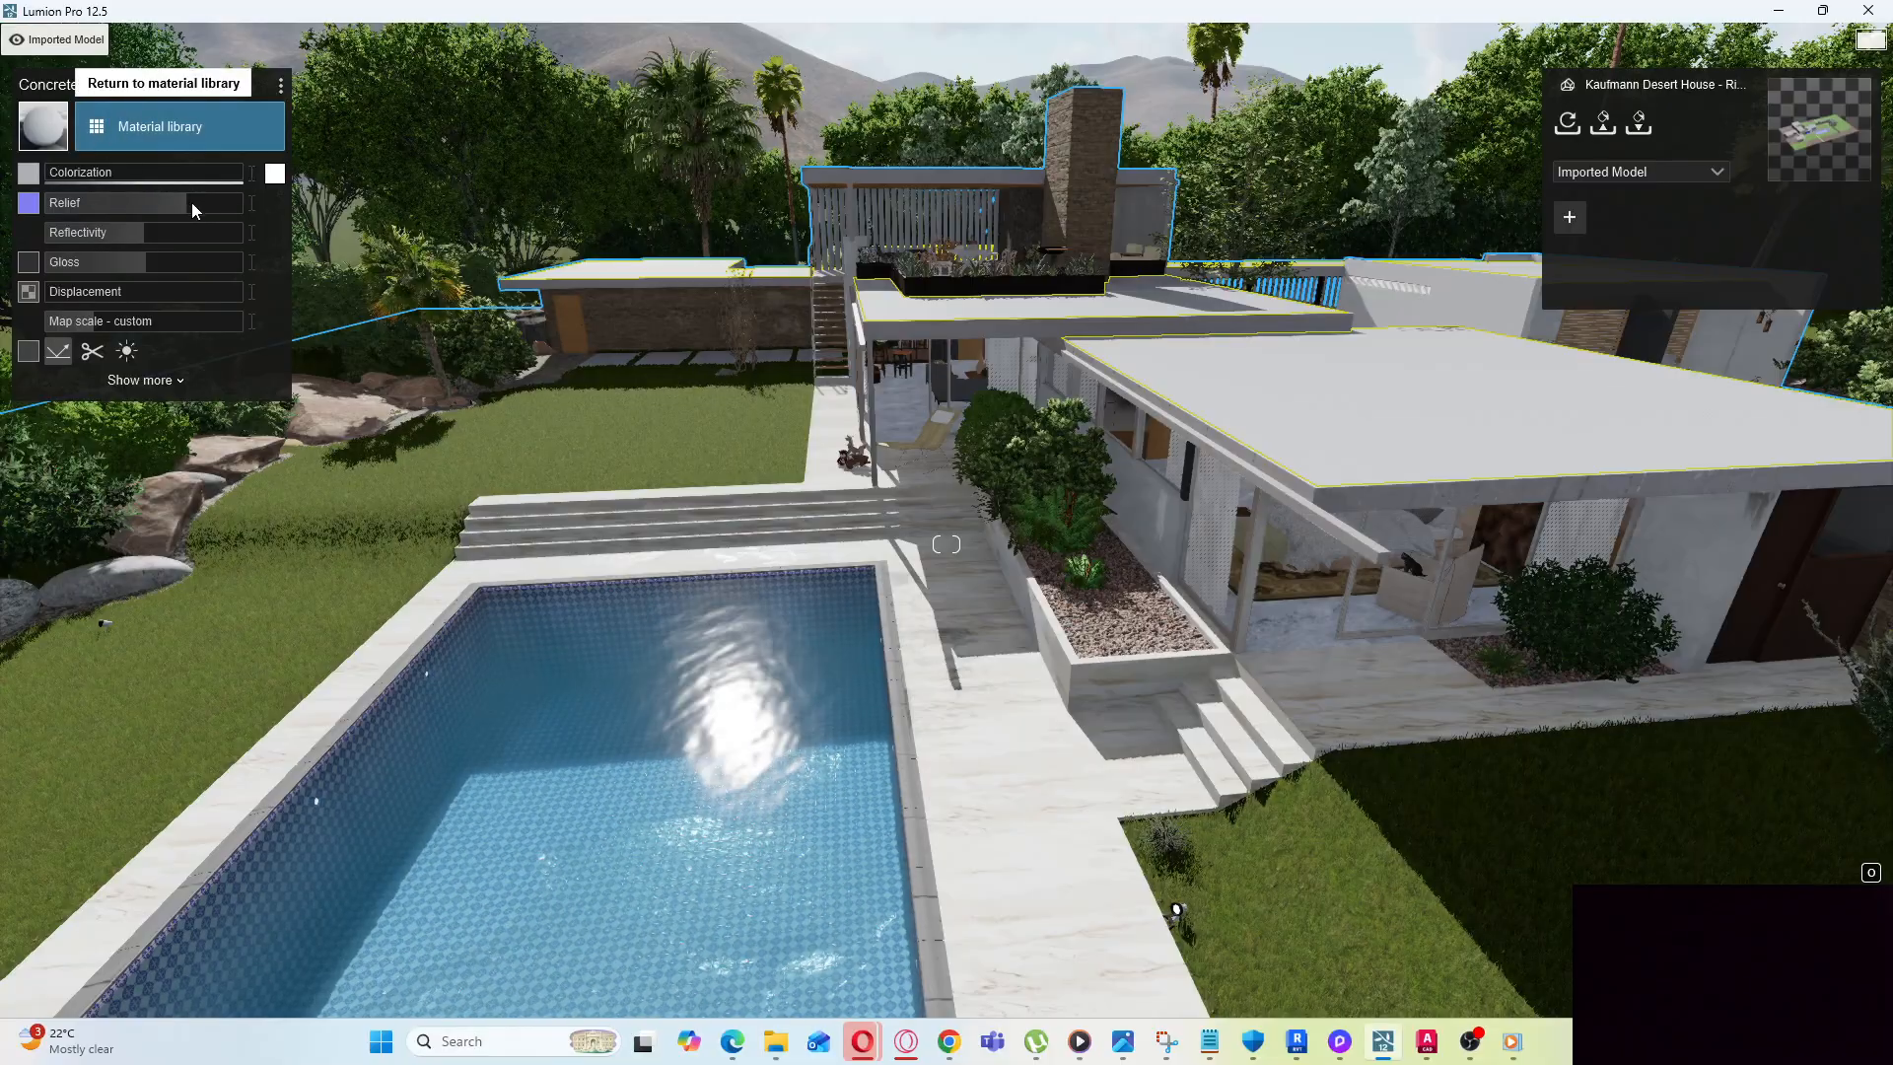
{"action": "mouse_move", "coordinate": [150, 235]}
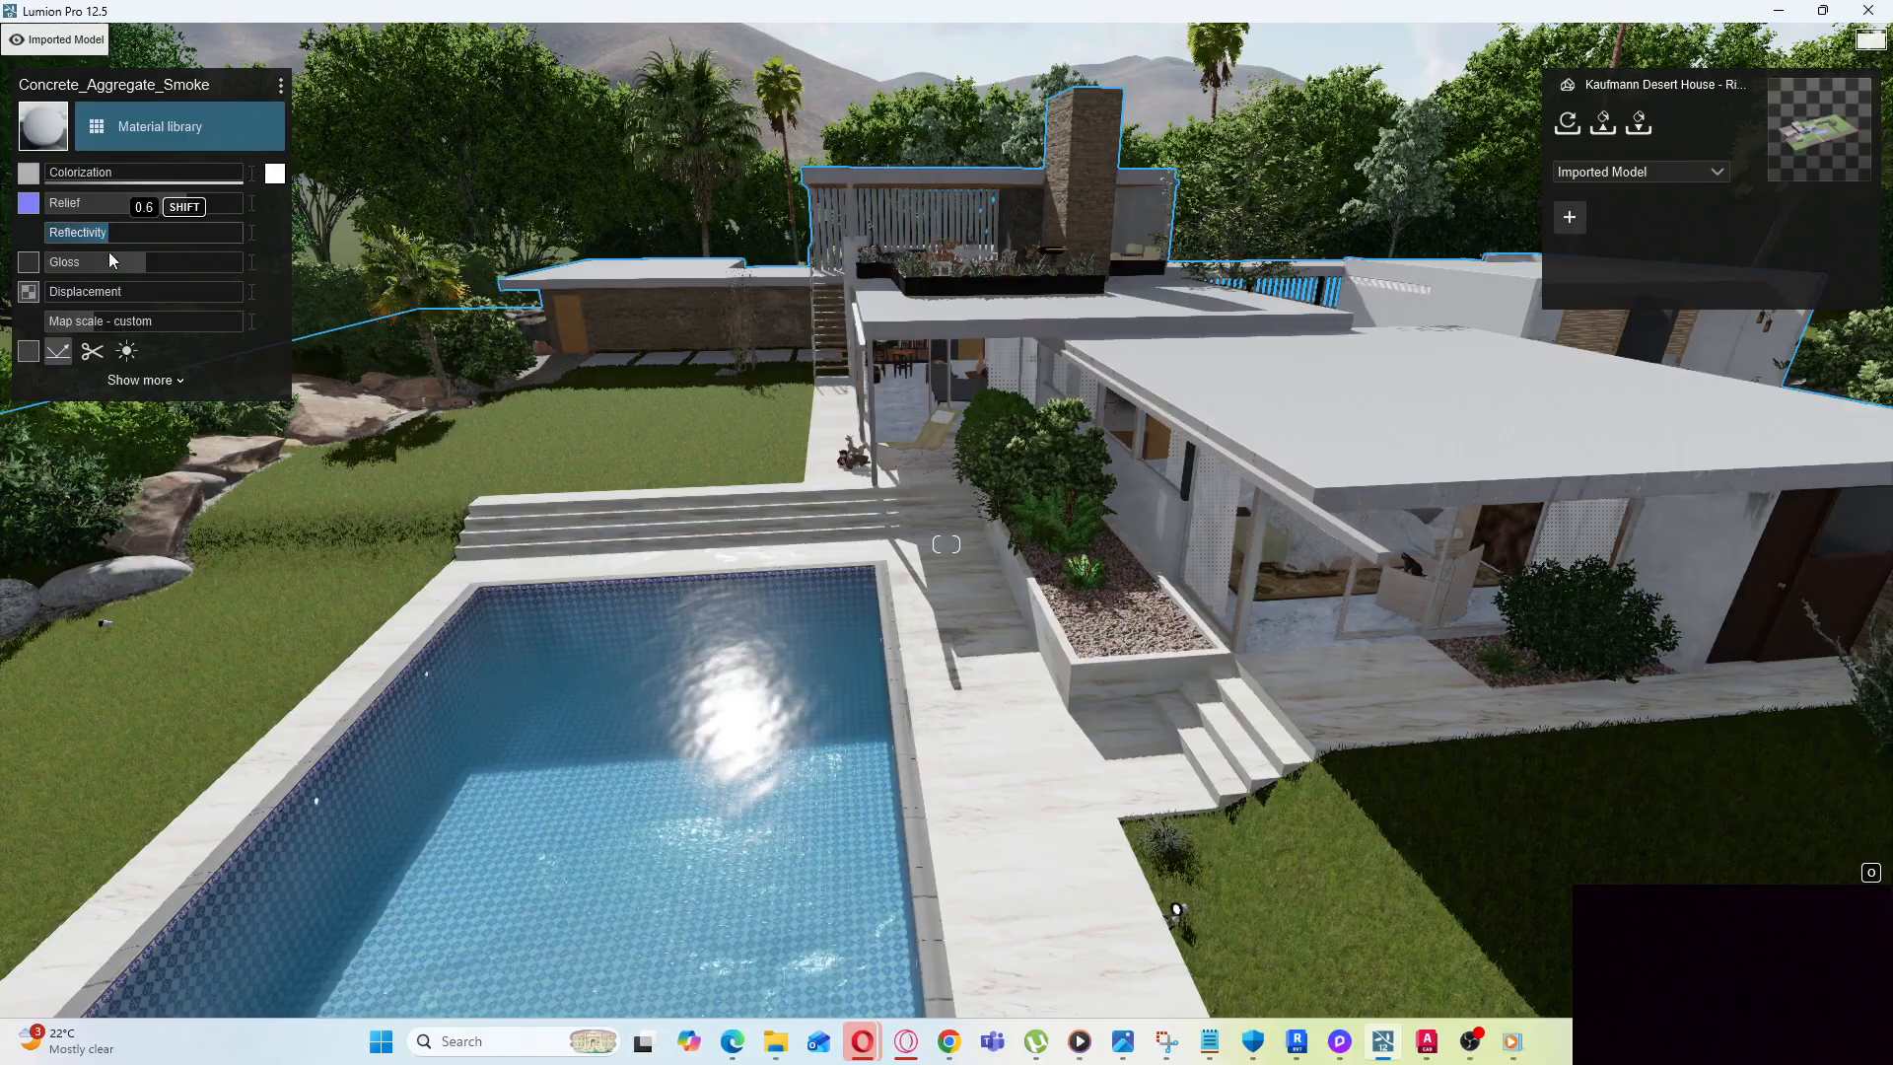
{"action": "left_click_drag", "start_coordinate": [150, 232], "coordinate": [61, 253]}
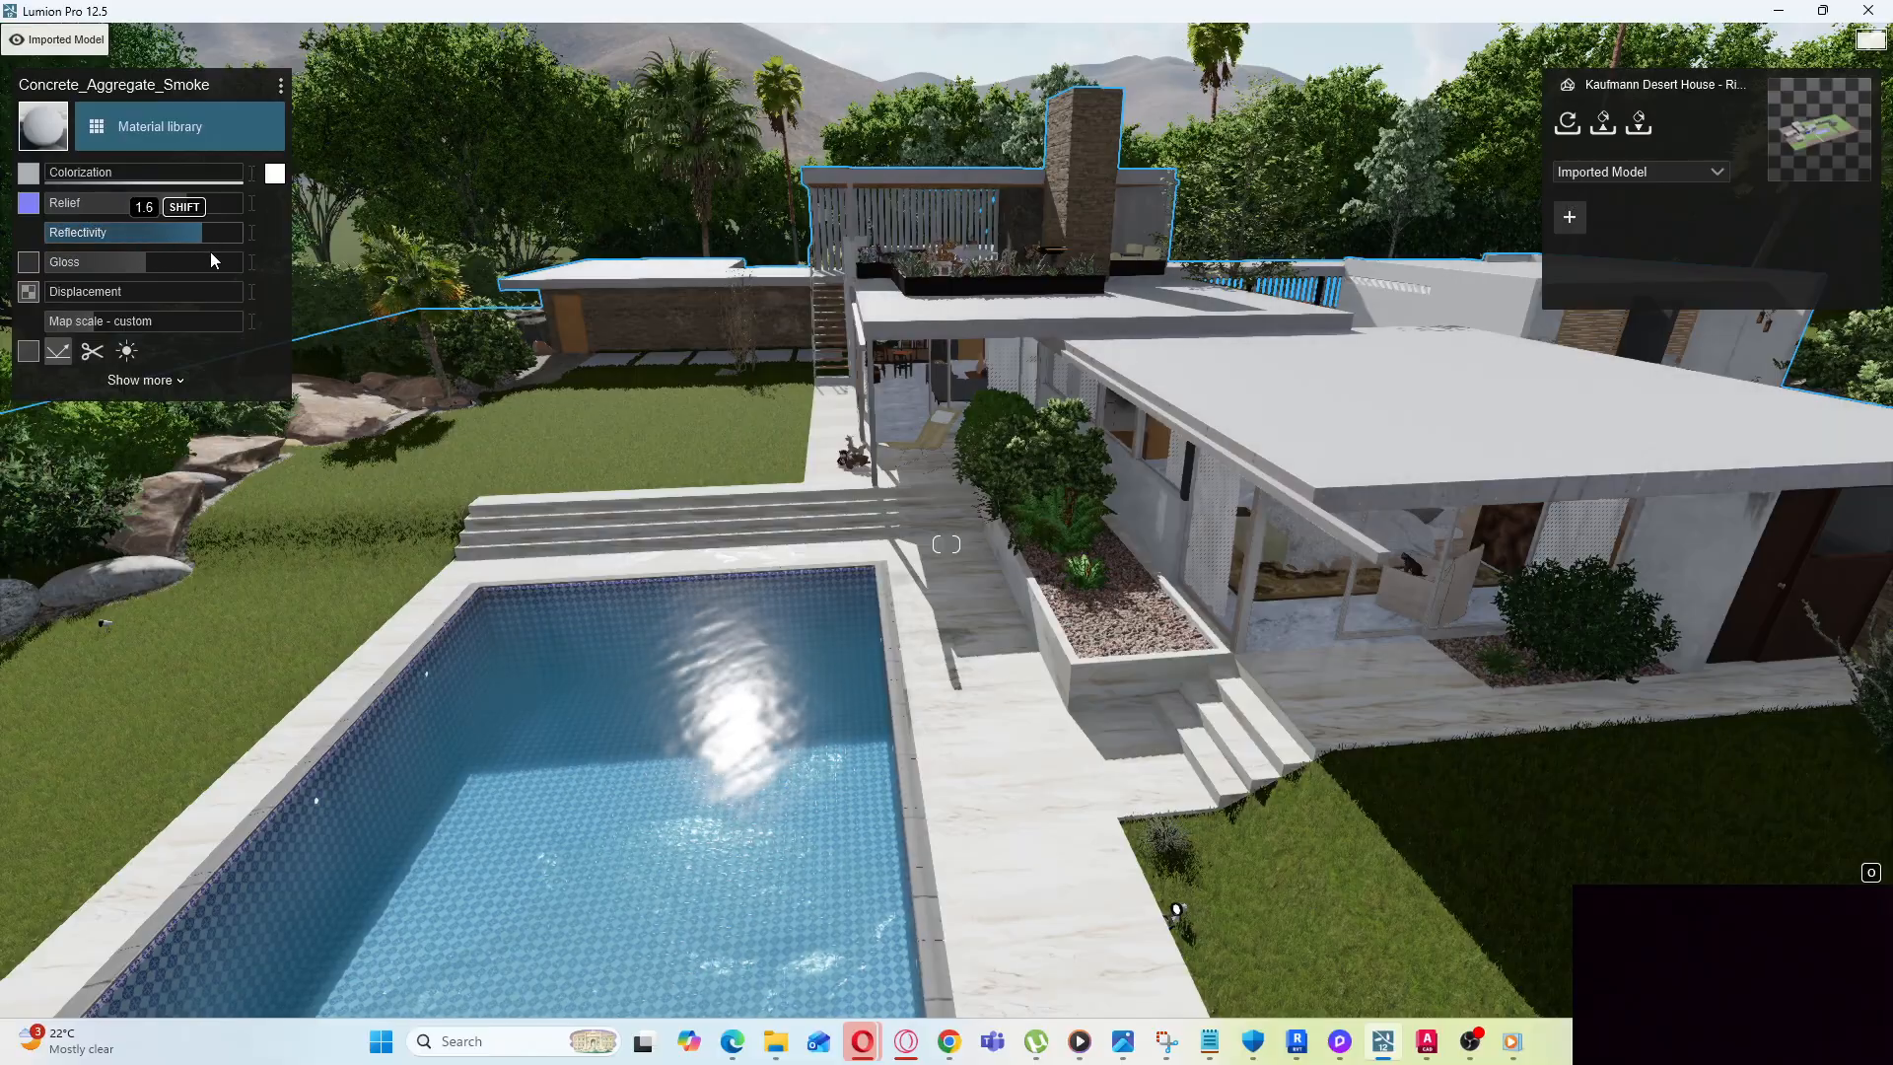
{"action": "left_click_drag", "start_coordinate": [276, 253], "coordinate": [128, 247]}
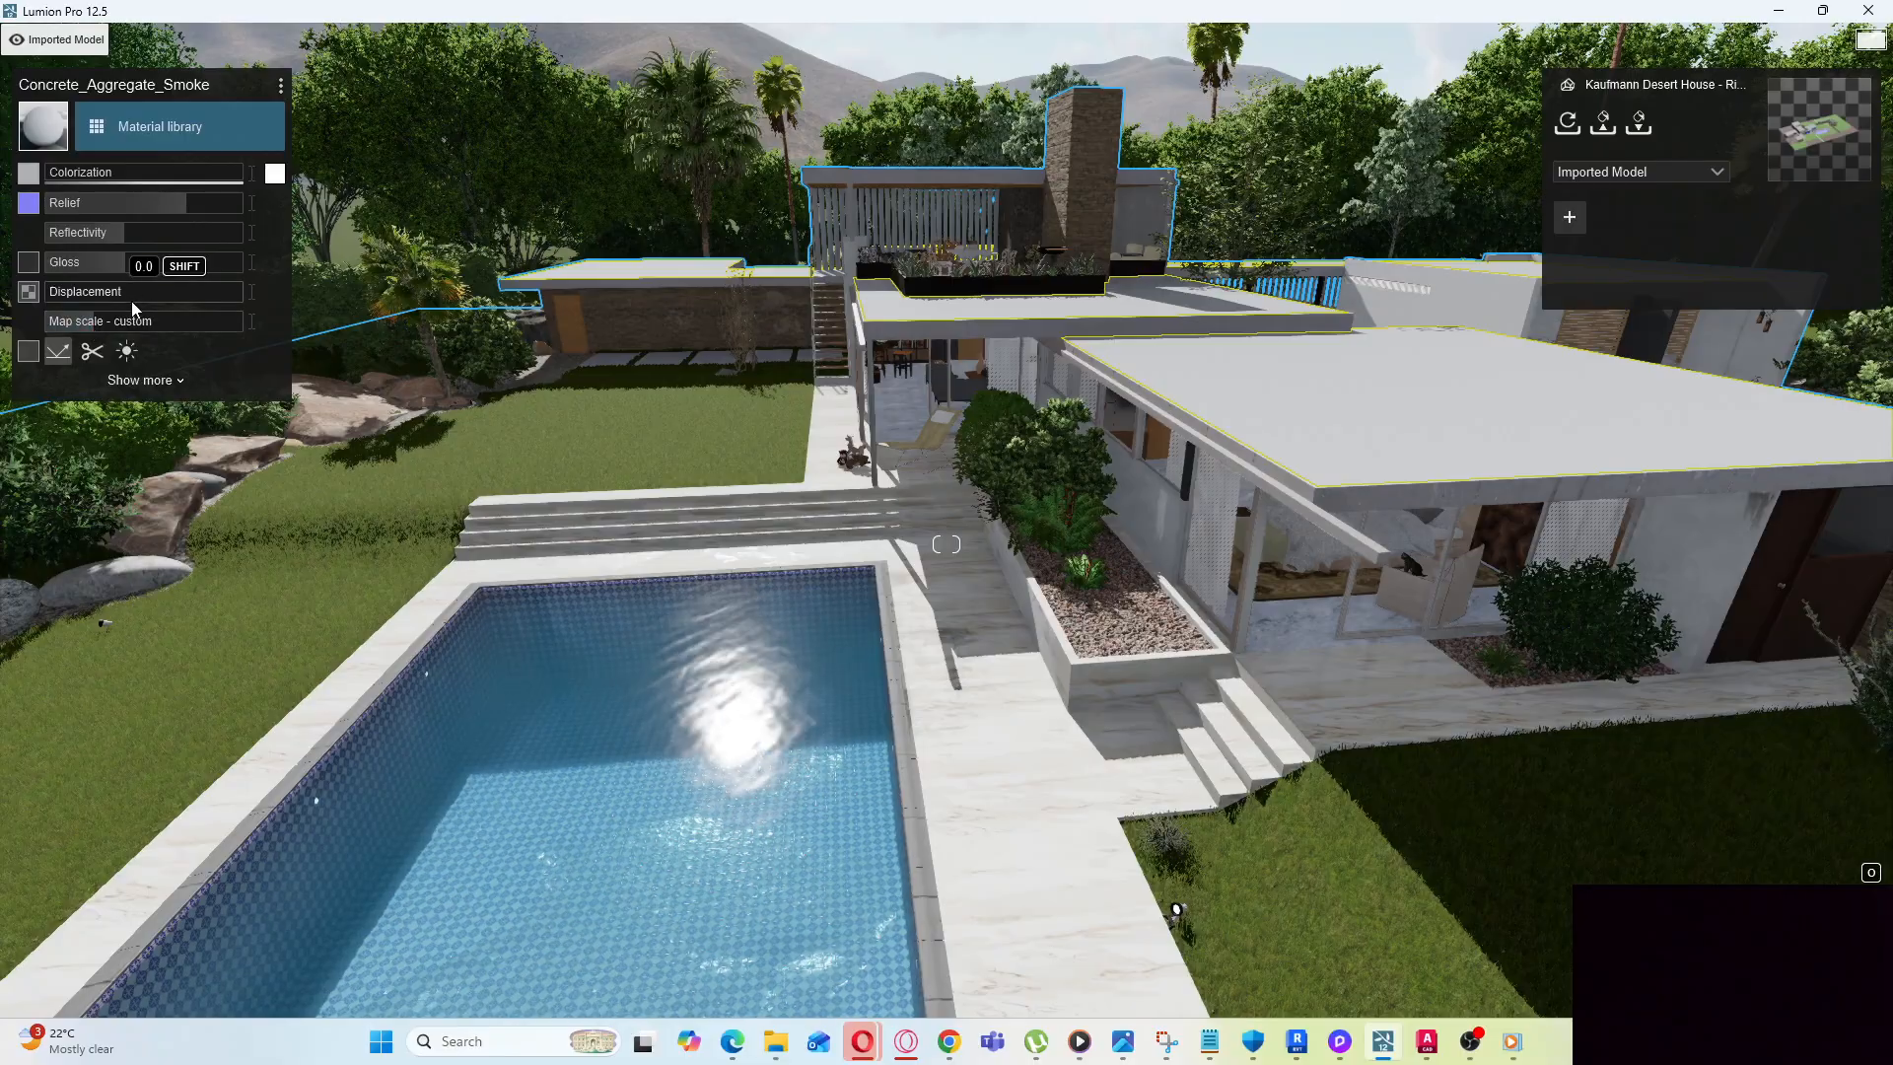
{"action": "left_click", "coordinate": [105, 128]}
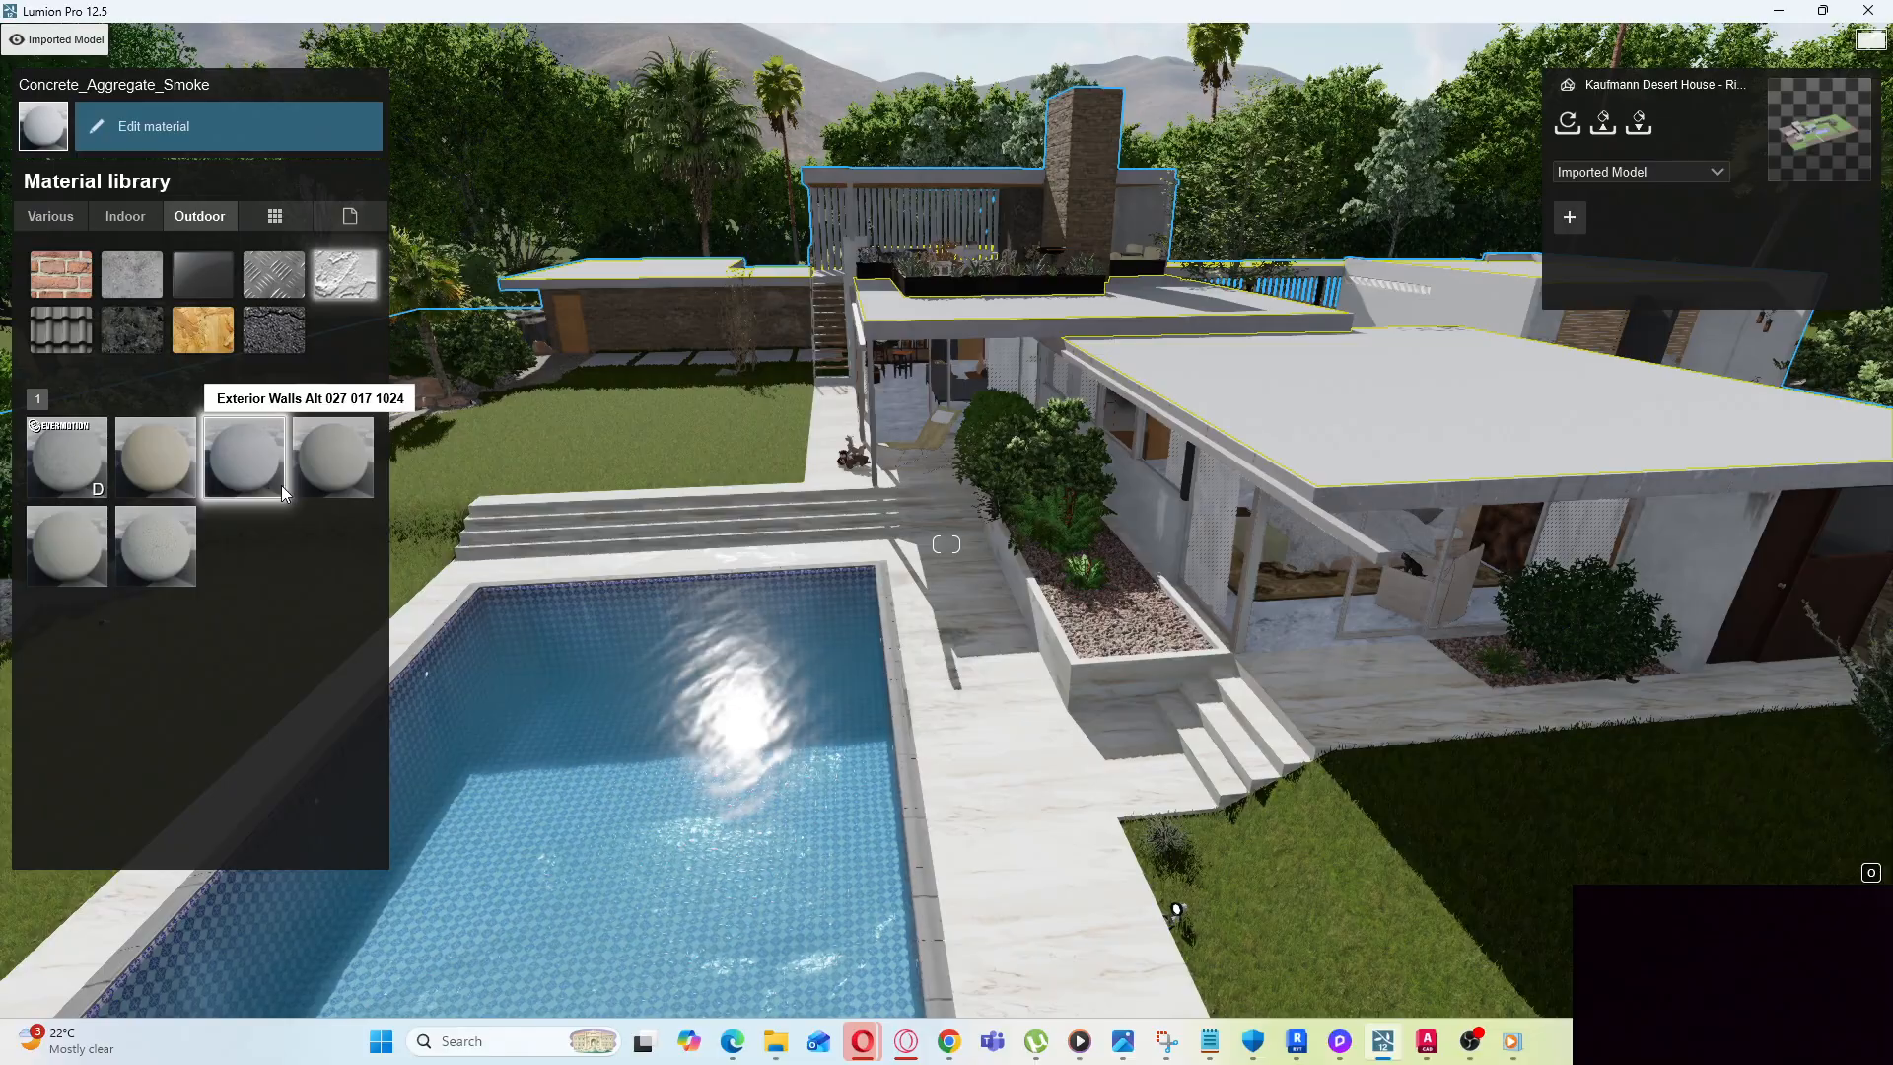
{"action": "left_click", "coordinate": [346, 477]}
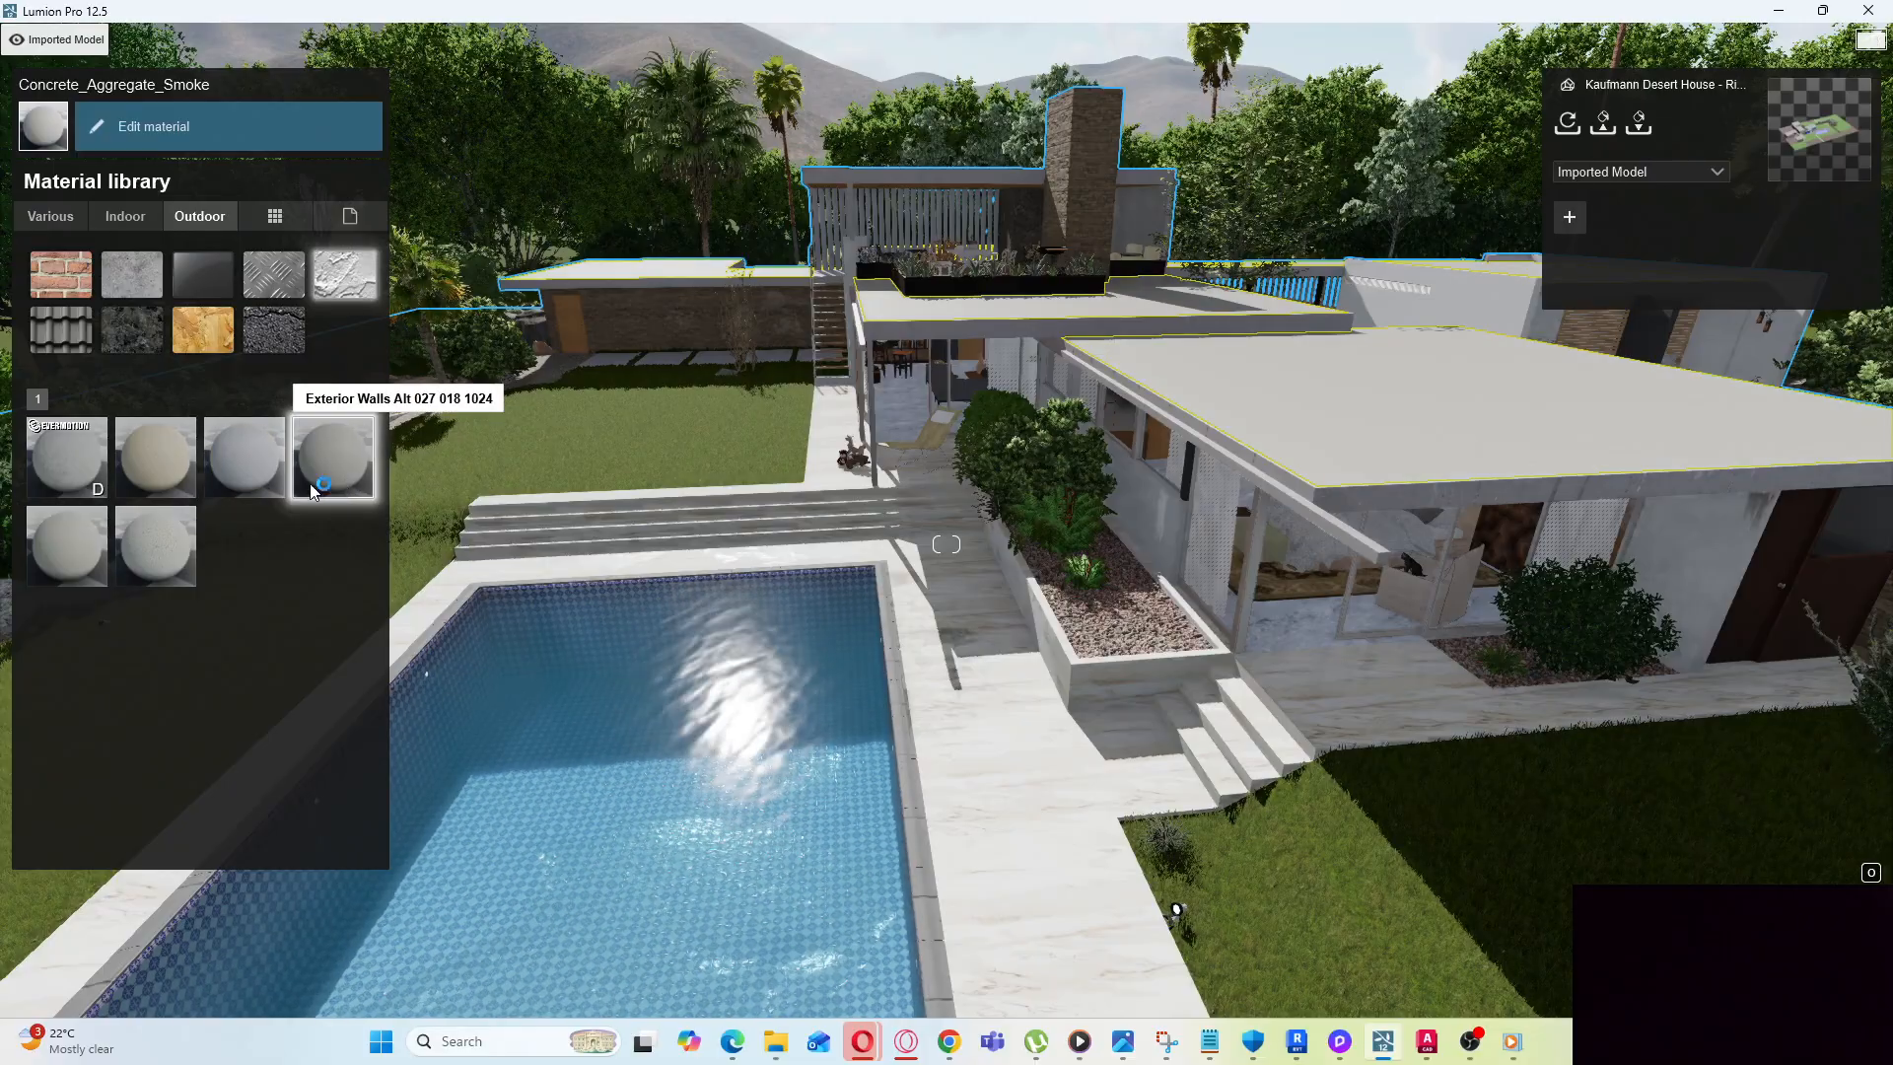
{"action": "left_click", "coordinate": [255, 471]}
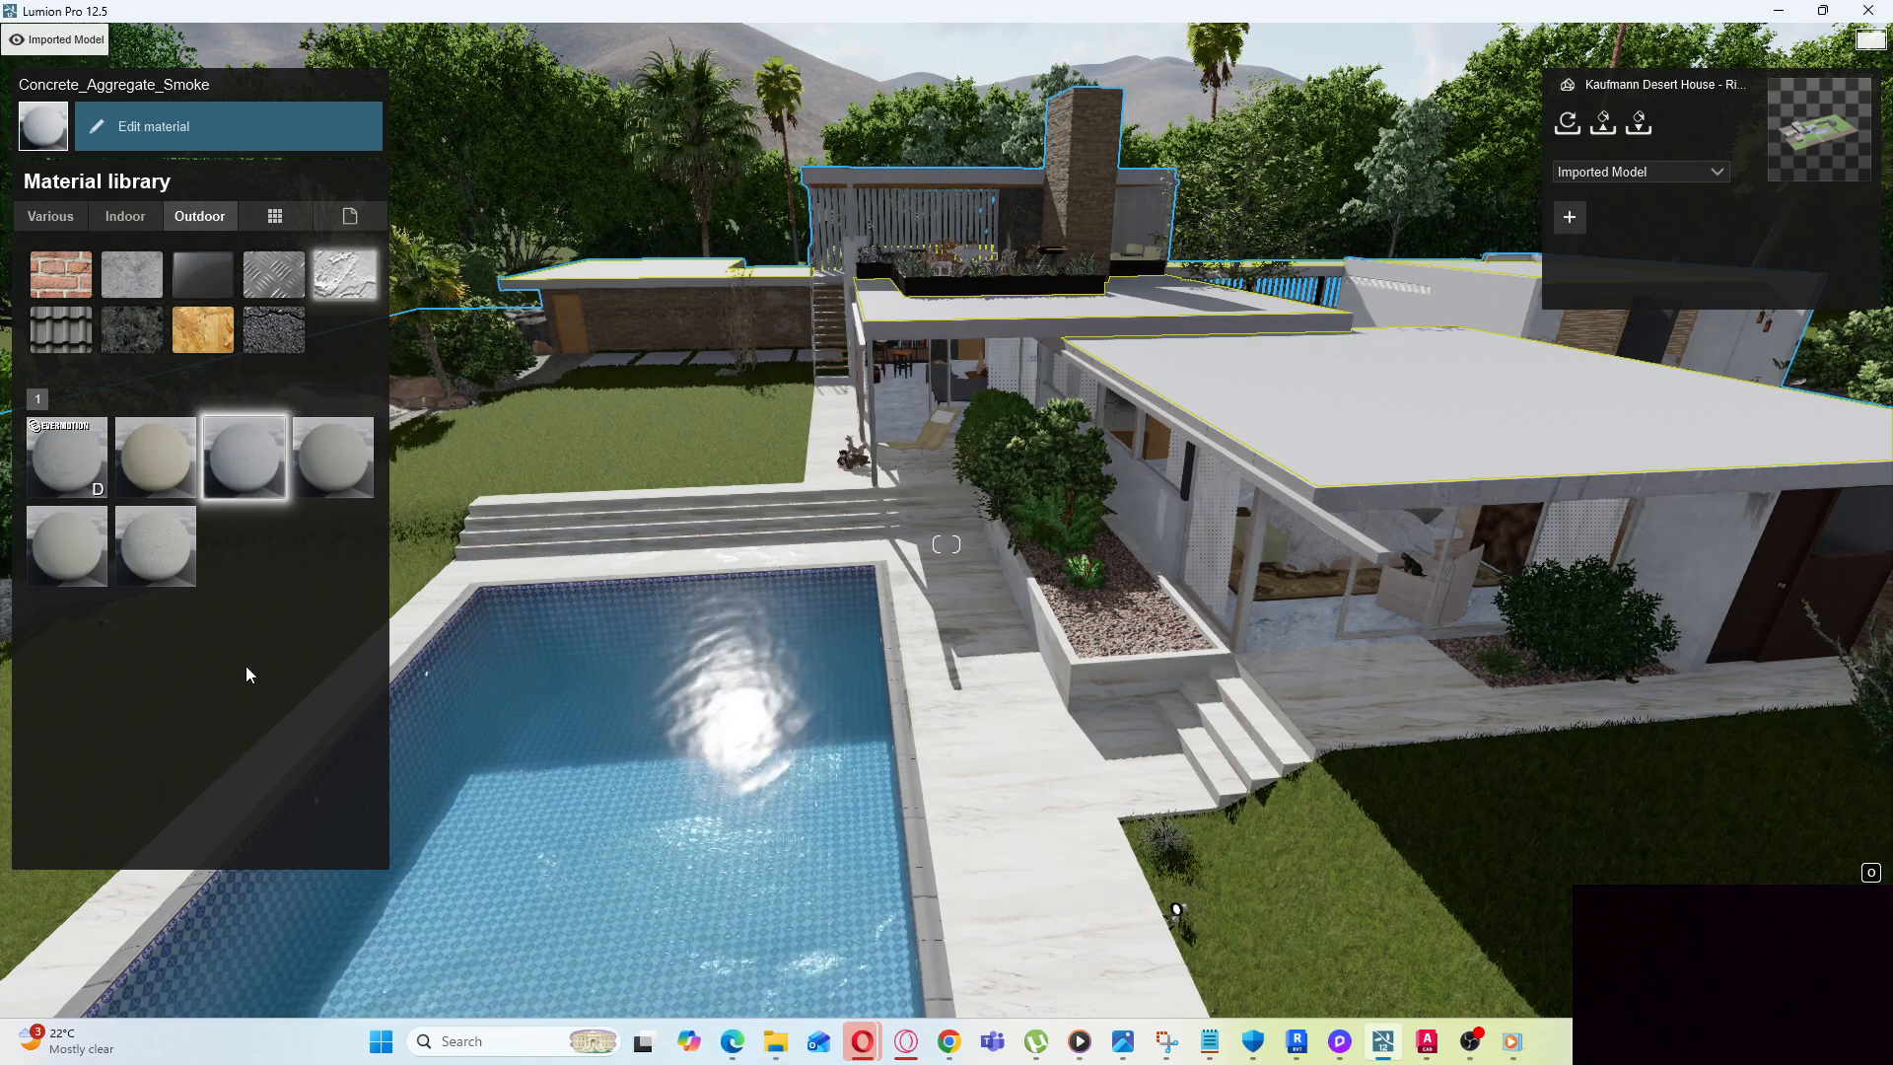
{"action": "left_click", "coordinate": [167, 461]}
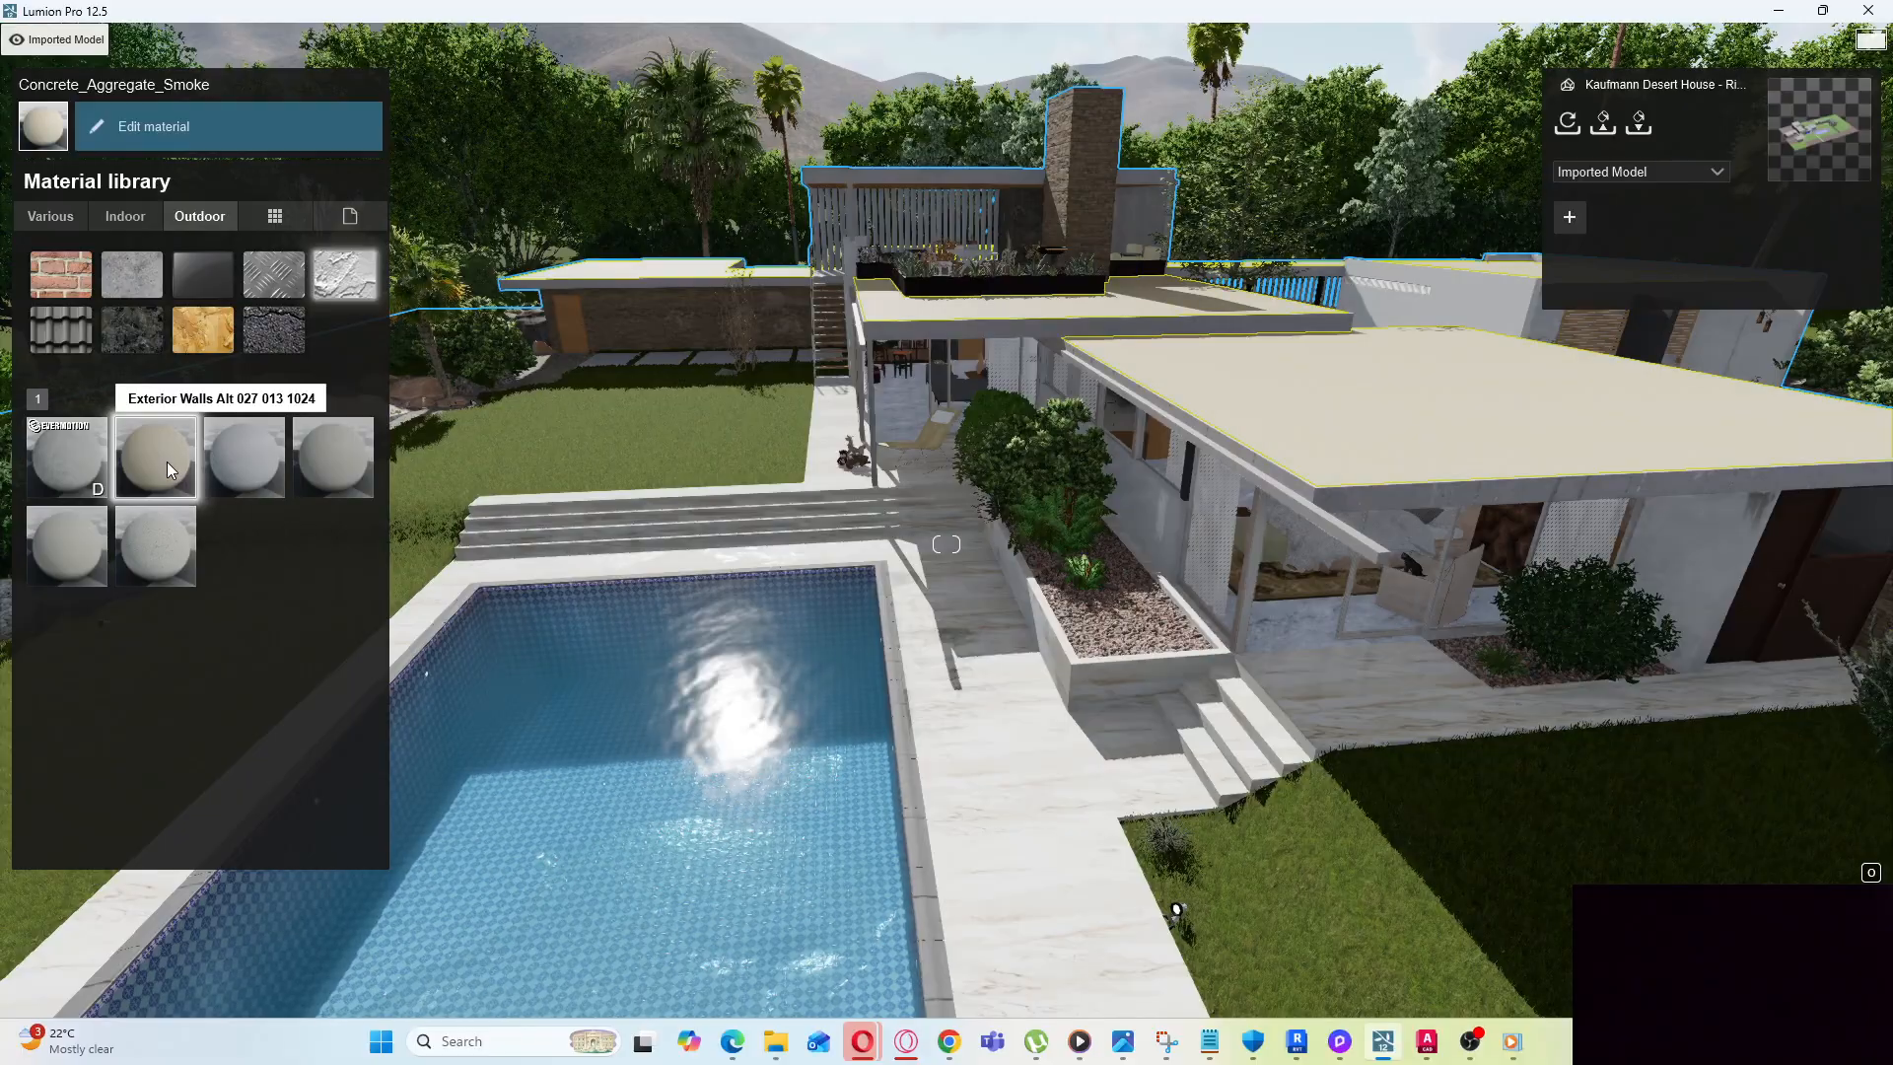
{"action": "left_click", "coordinate": [253, 479]}
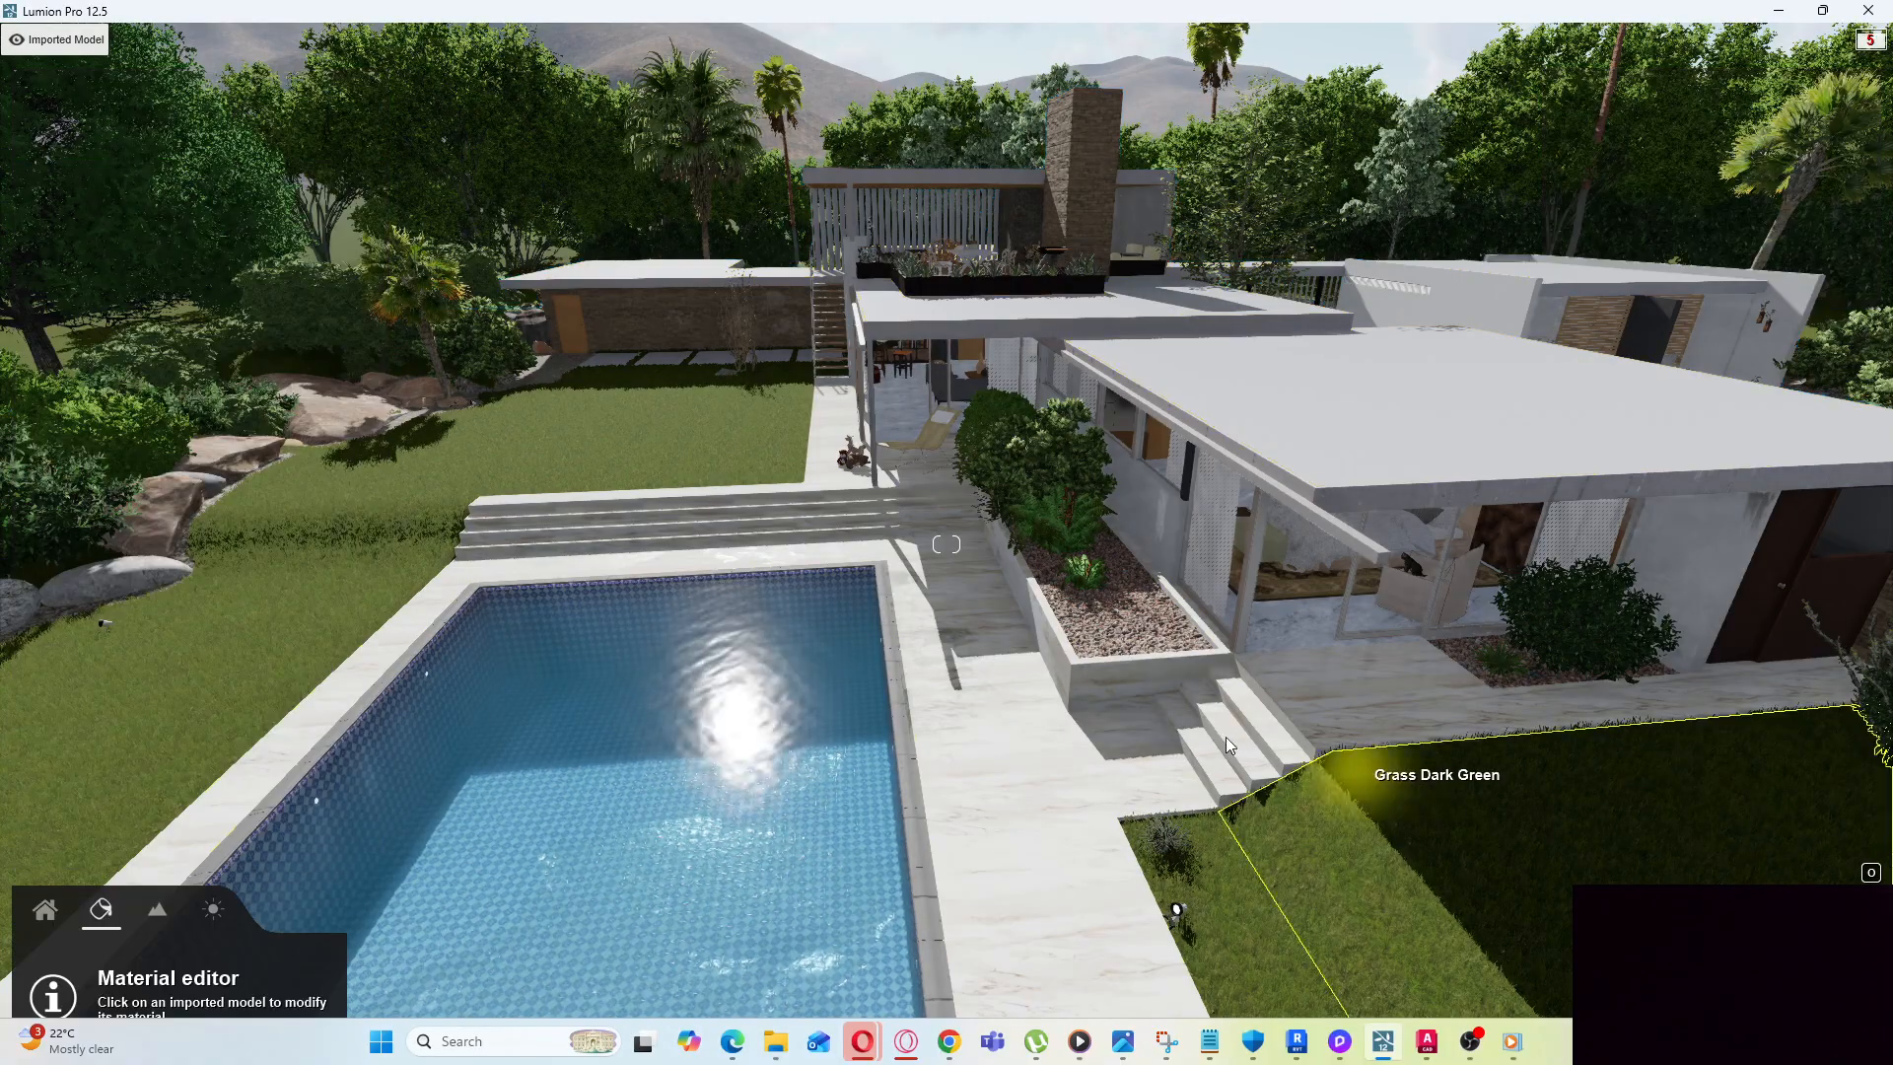
Switch from material editing to object placement and open the People and Animals library
{"action": "left_click", "coordinate": [44, 913]}
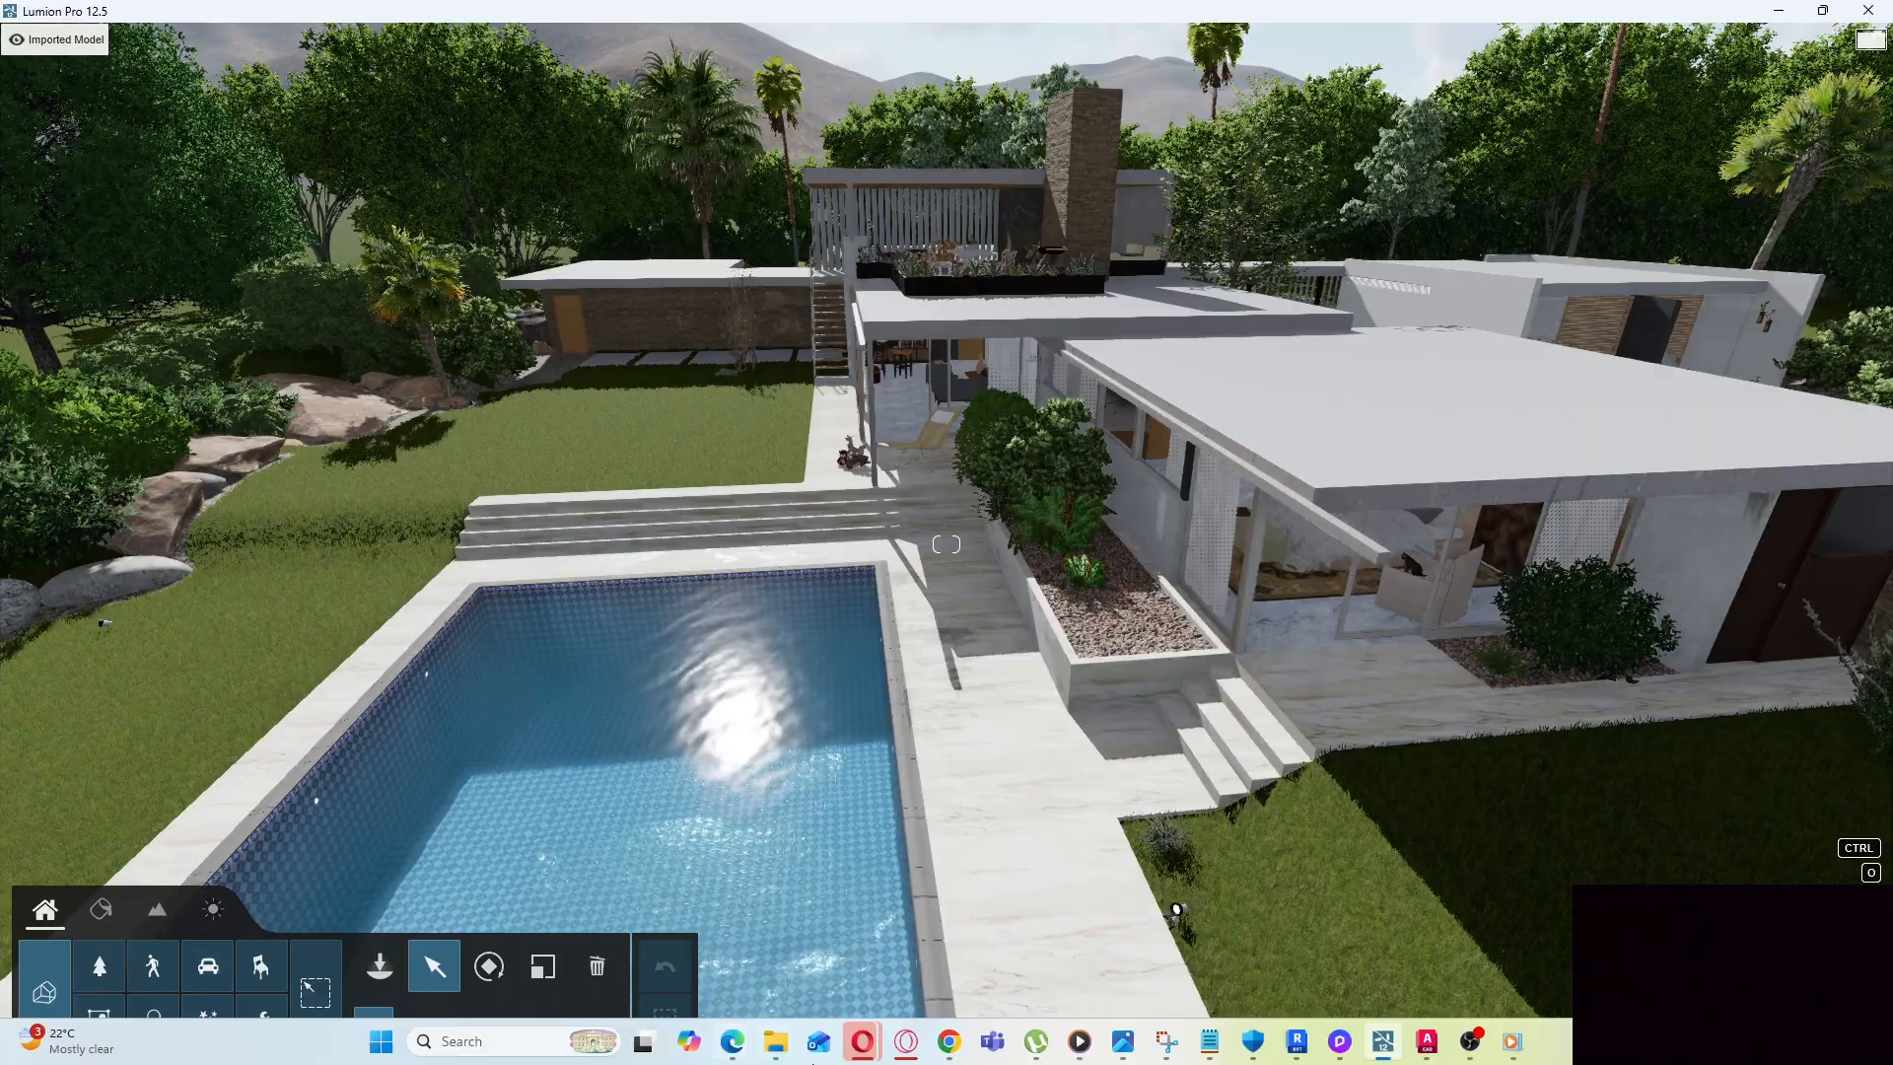
{"action": "mouse_move", "coordinate": [932, 1043]}
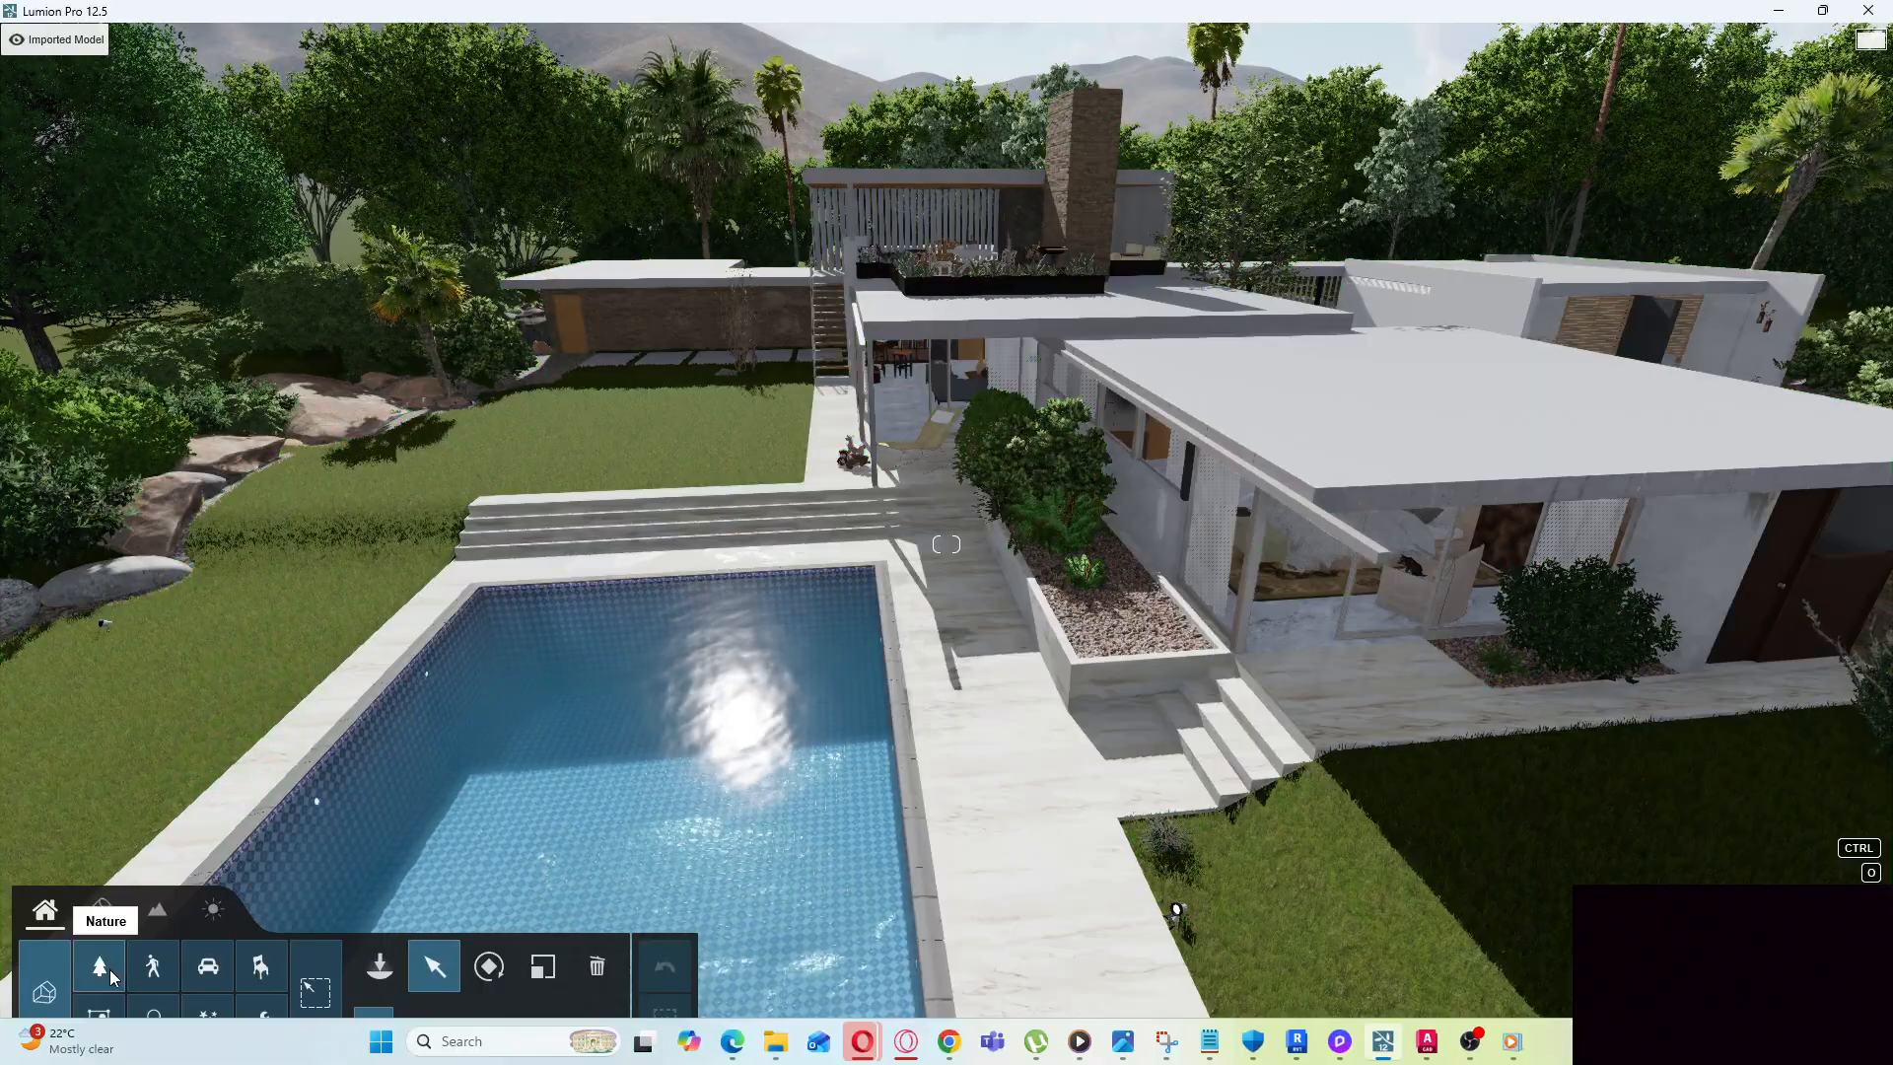
{"action": "left_click", "coordinate": [161, 974]}
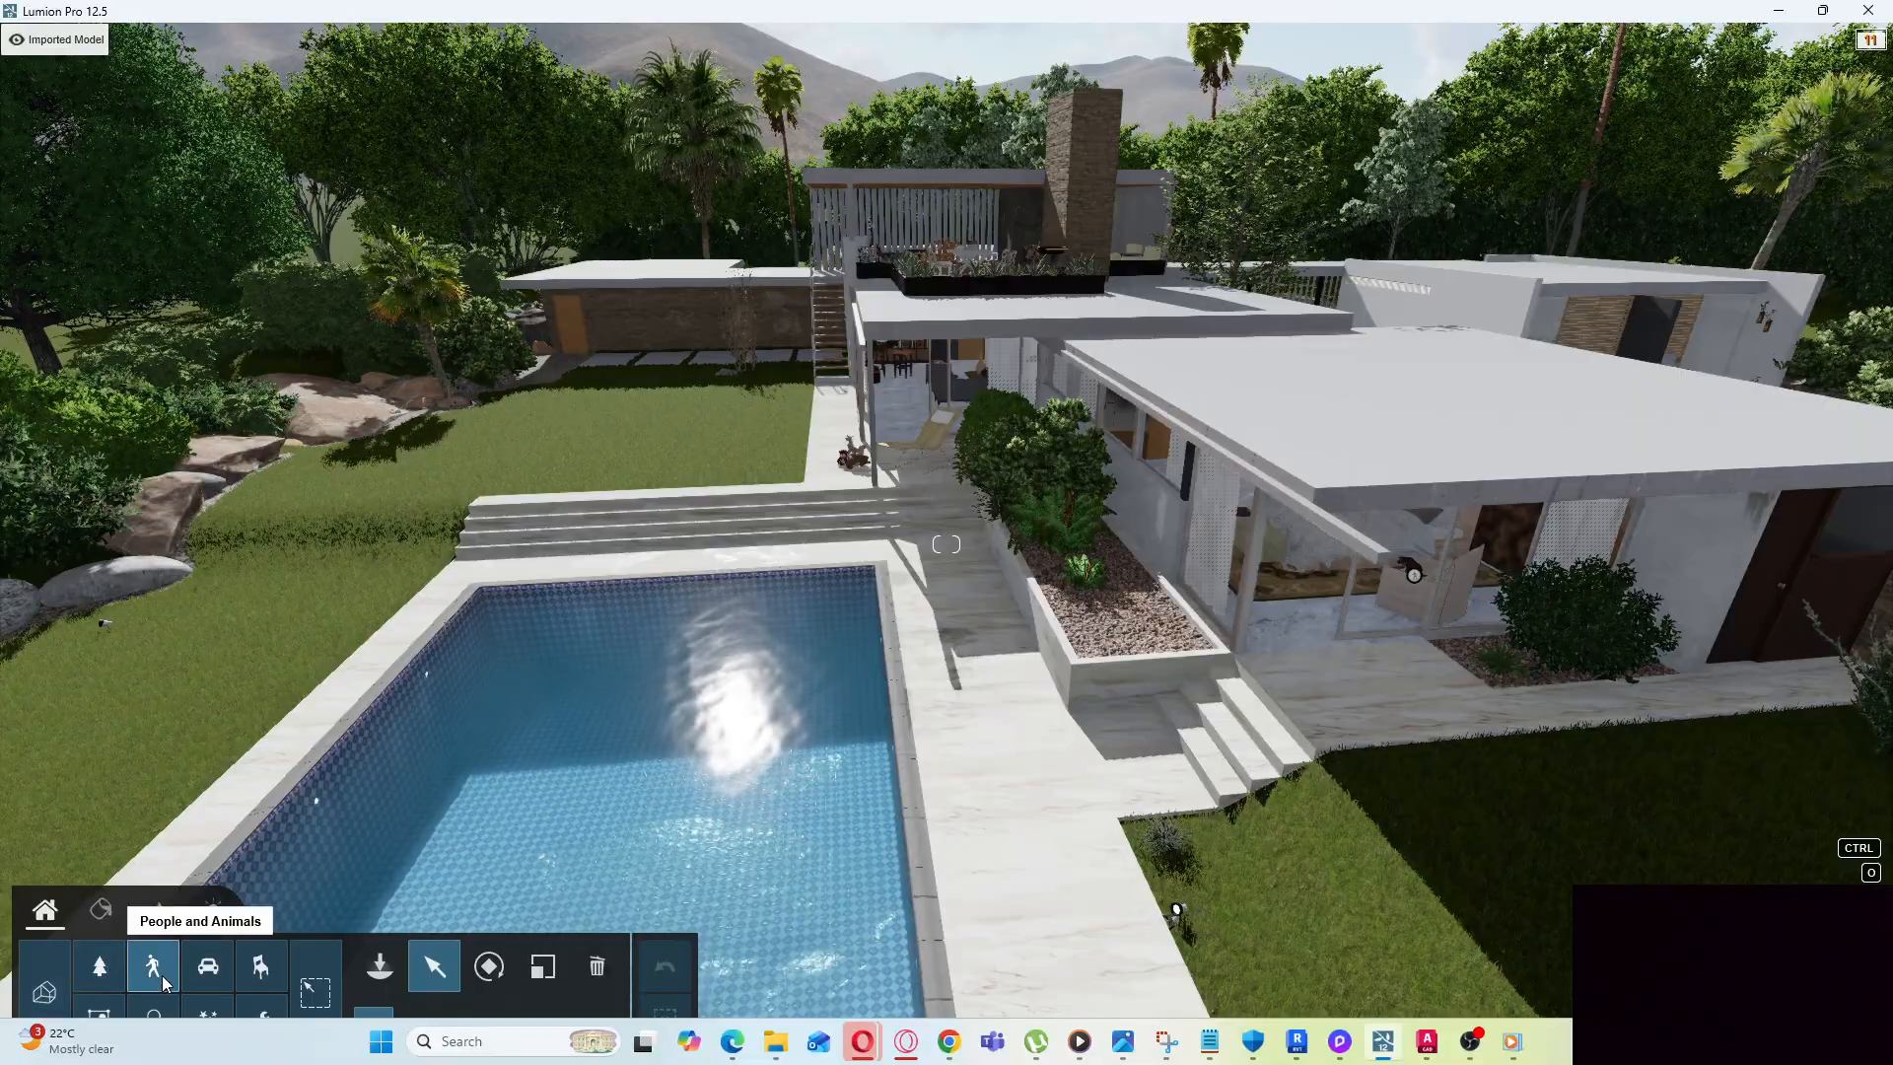
{"action": "left_click", "coordinate": [159, 975]}
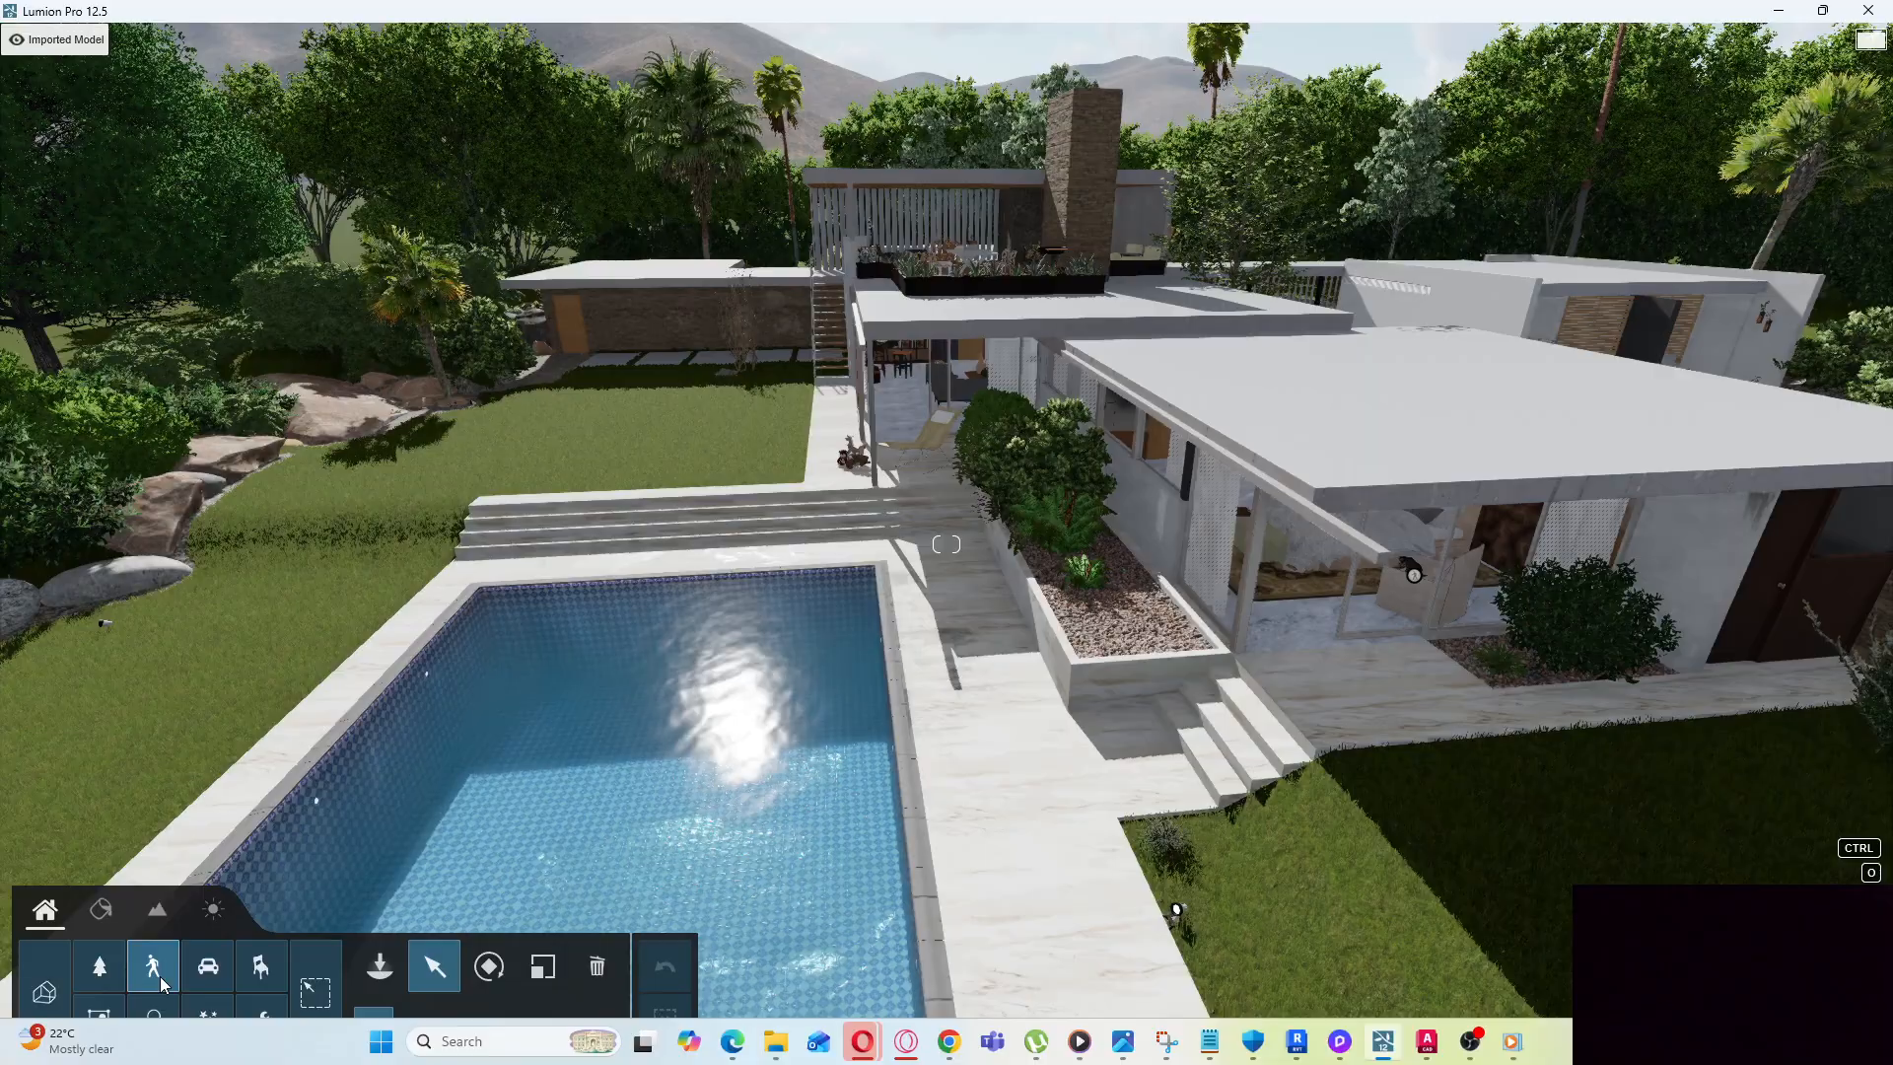
{"action": "left_click", "coordinate": [160, 976]}
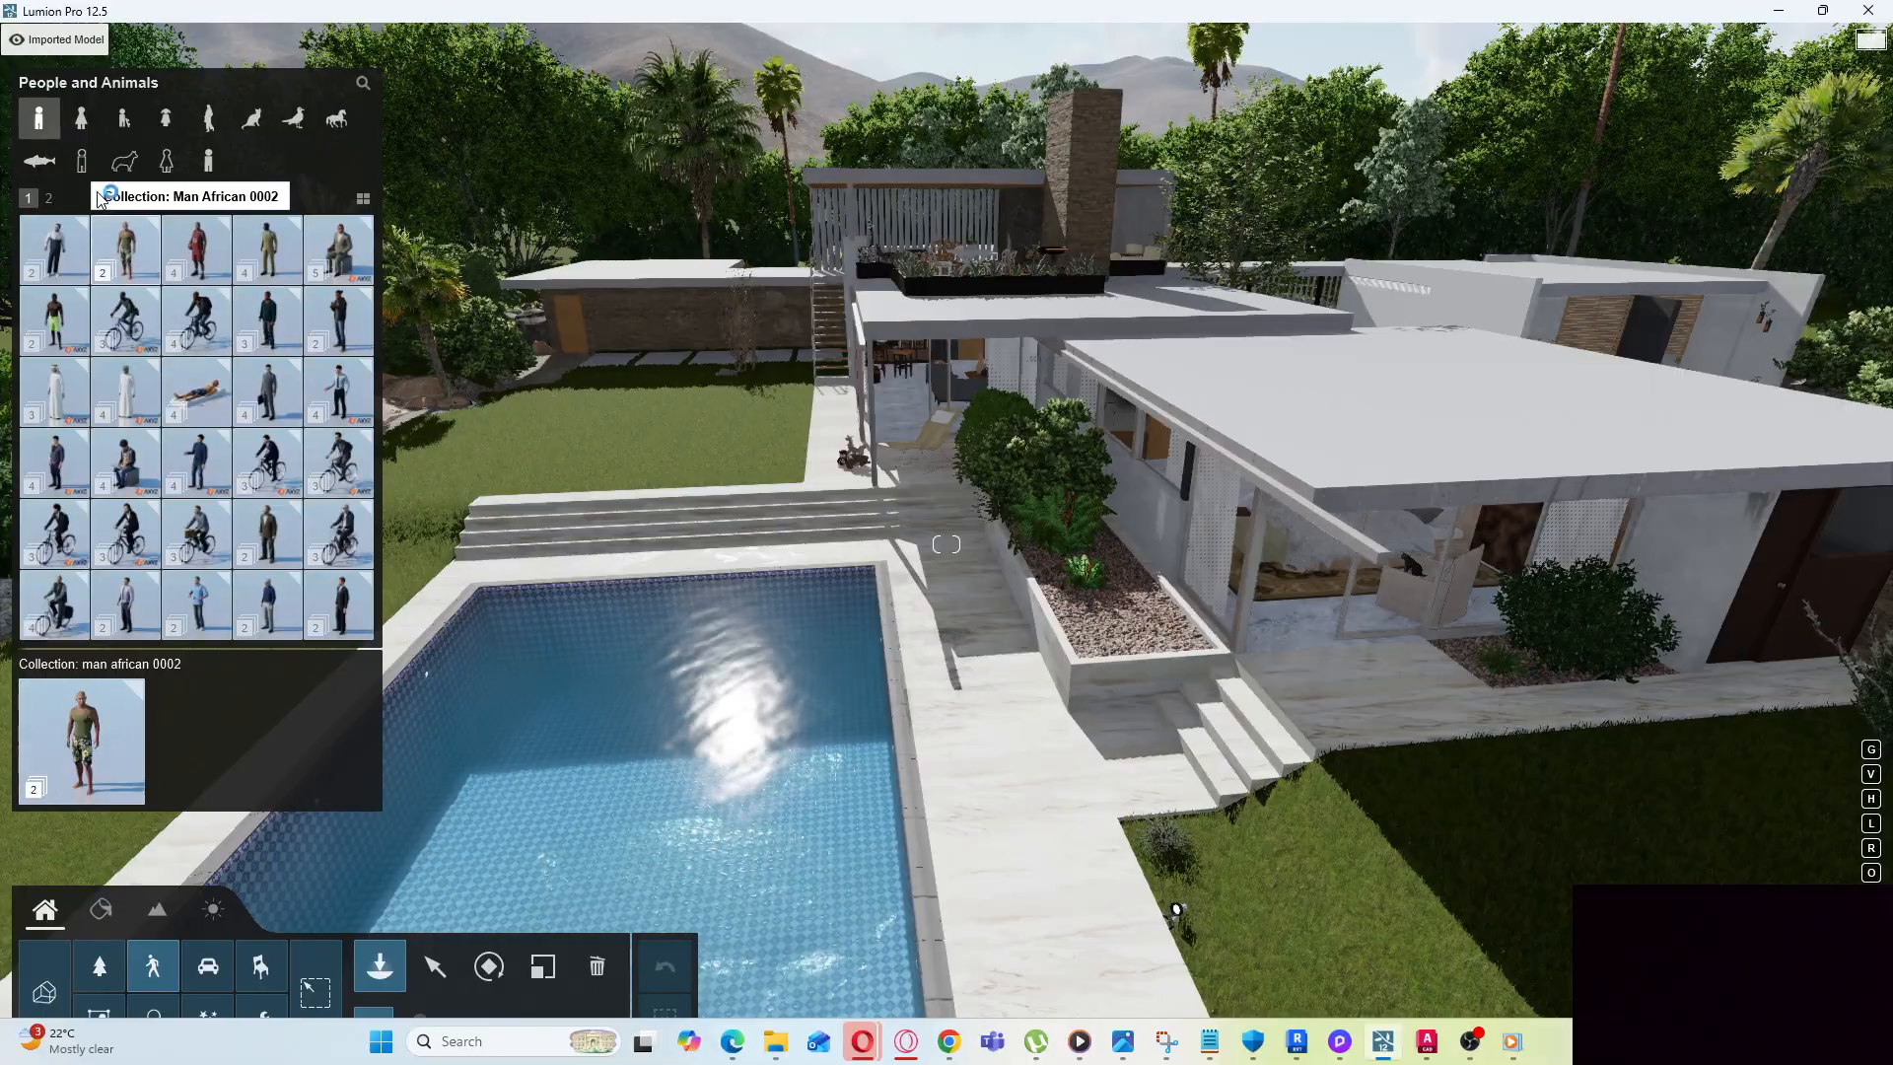
Place the Man African 0006 Idle figure on the paving at the pool's far corner beside the steps
{"action": "mouse_move", "coordinate": [55, 338]}
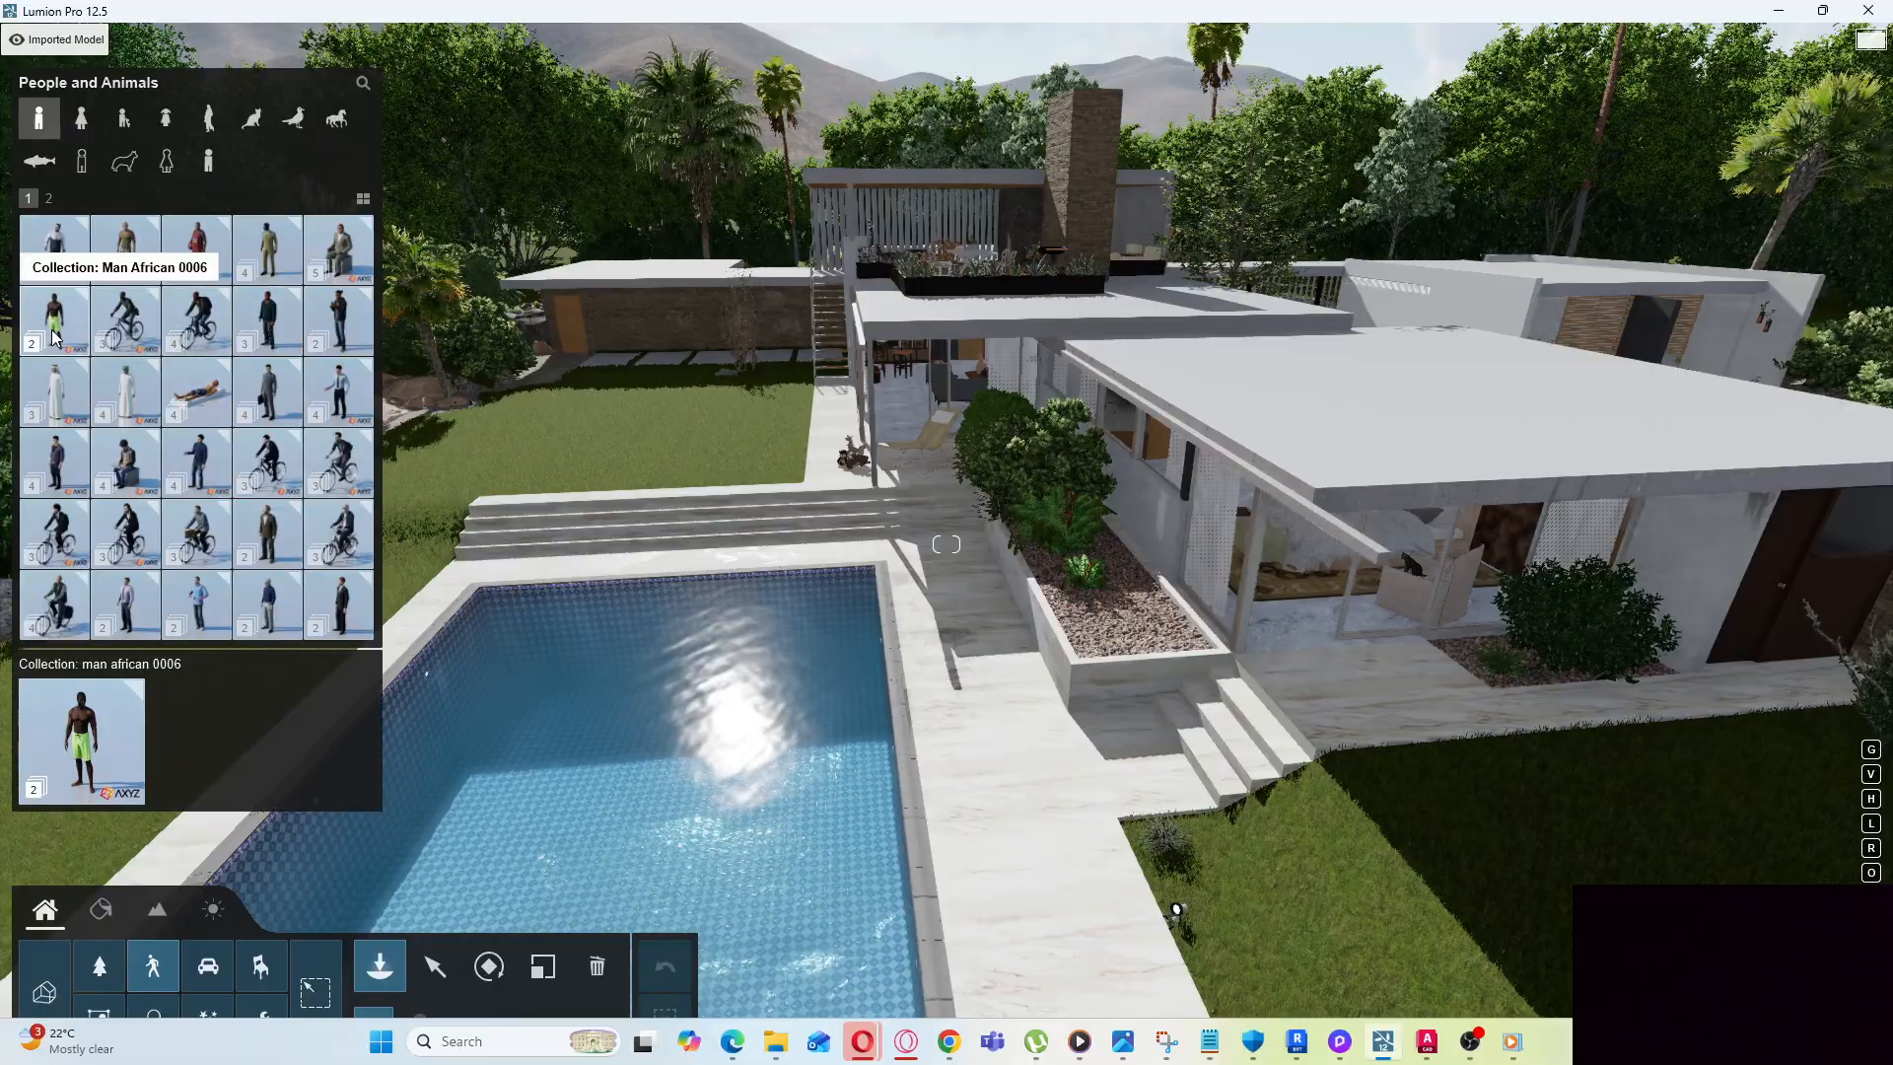
{"action": "left_click", "coordinate": [55, 338]}
{"action": "mouse_move", "coordinate": [136, 253]}
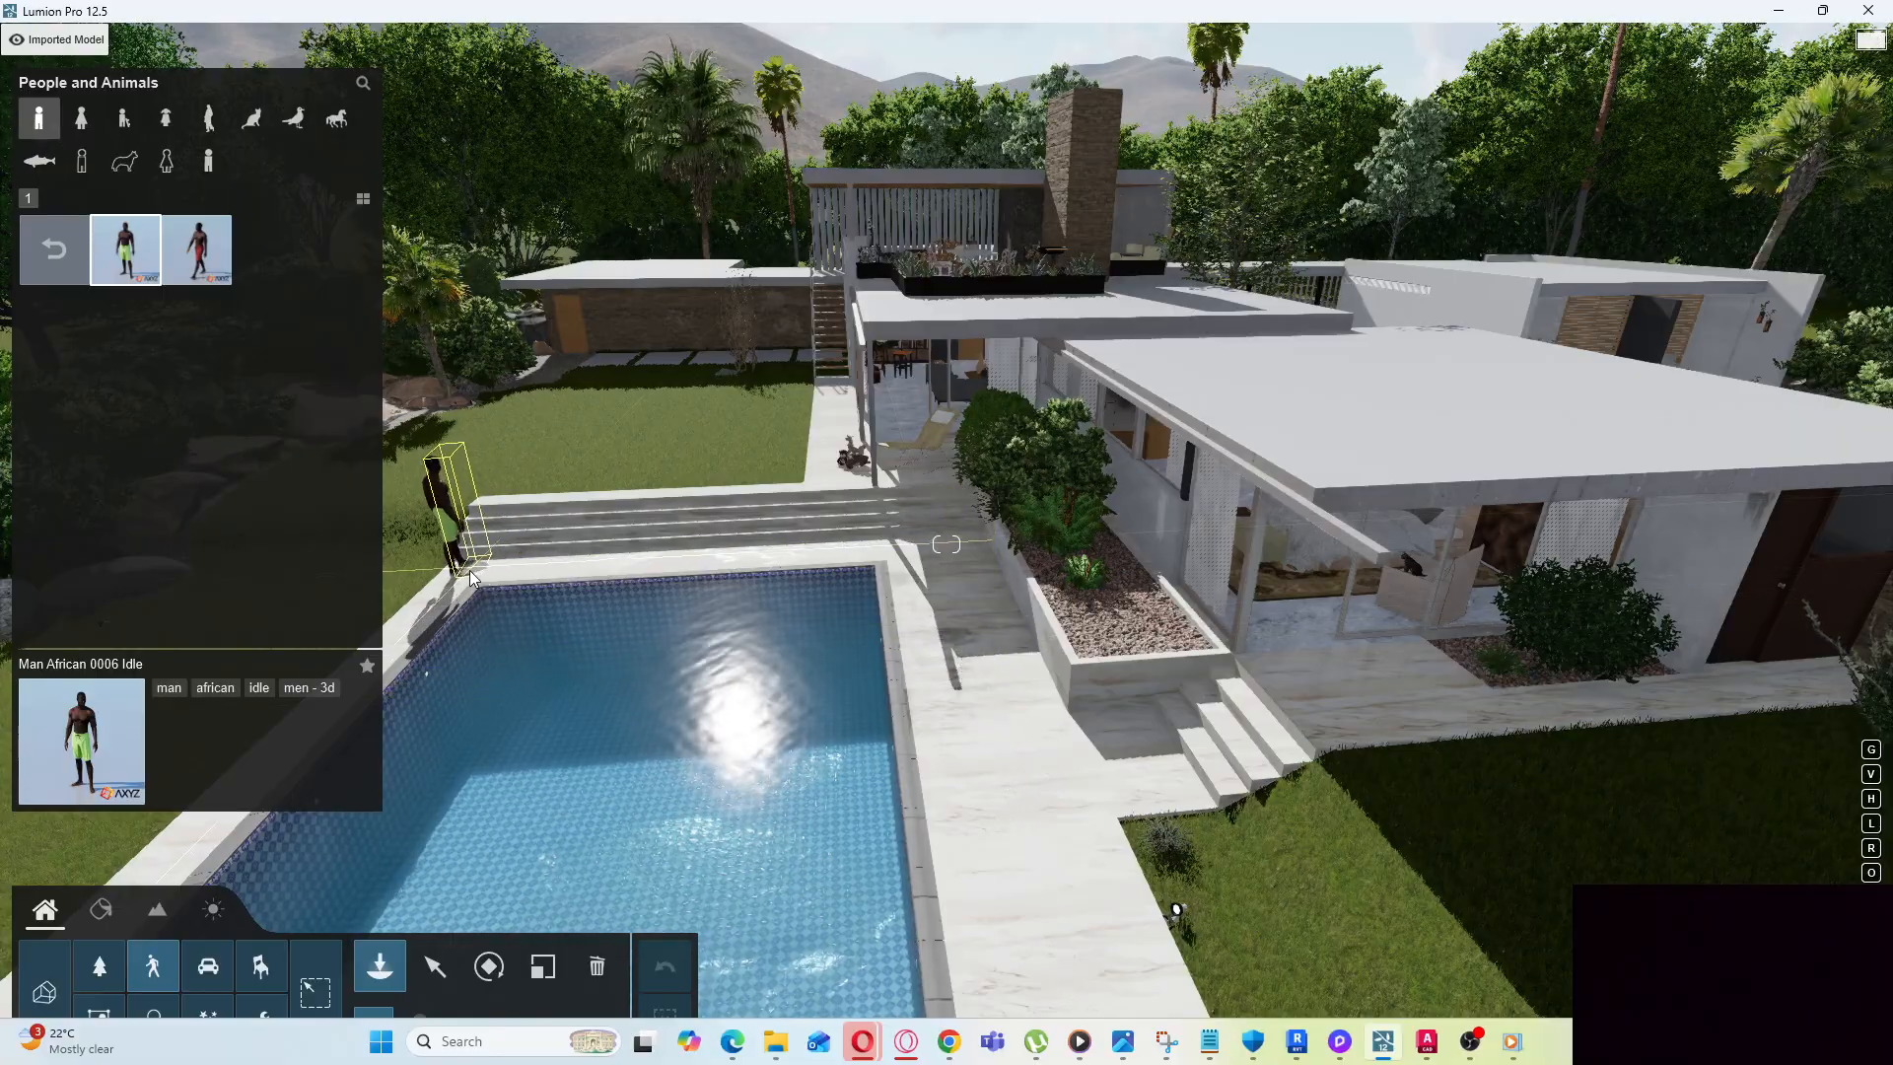
{"action": "left_click", "coordinate": [469, 580]}
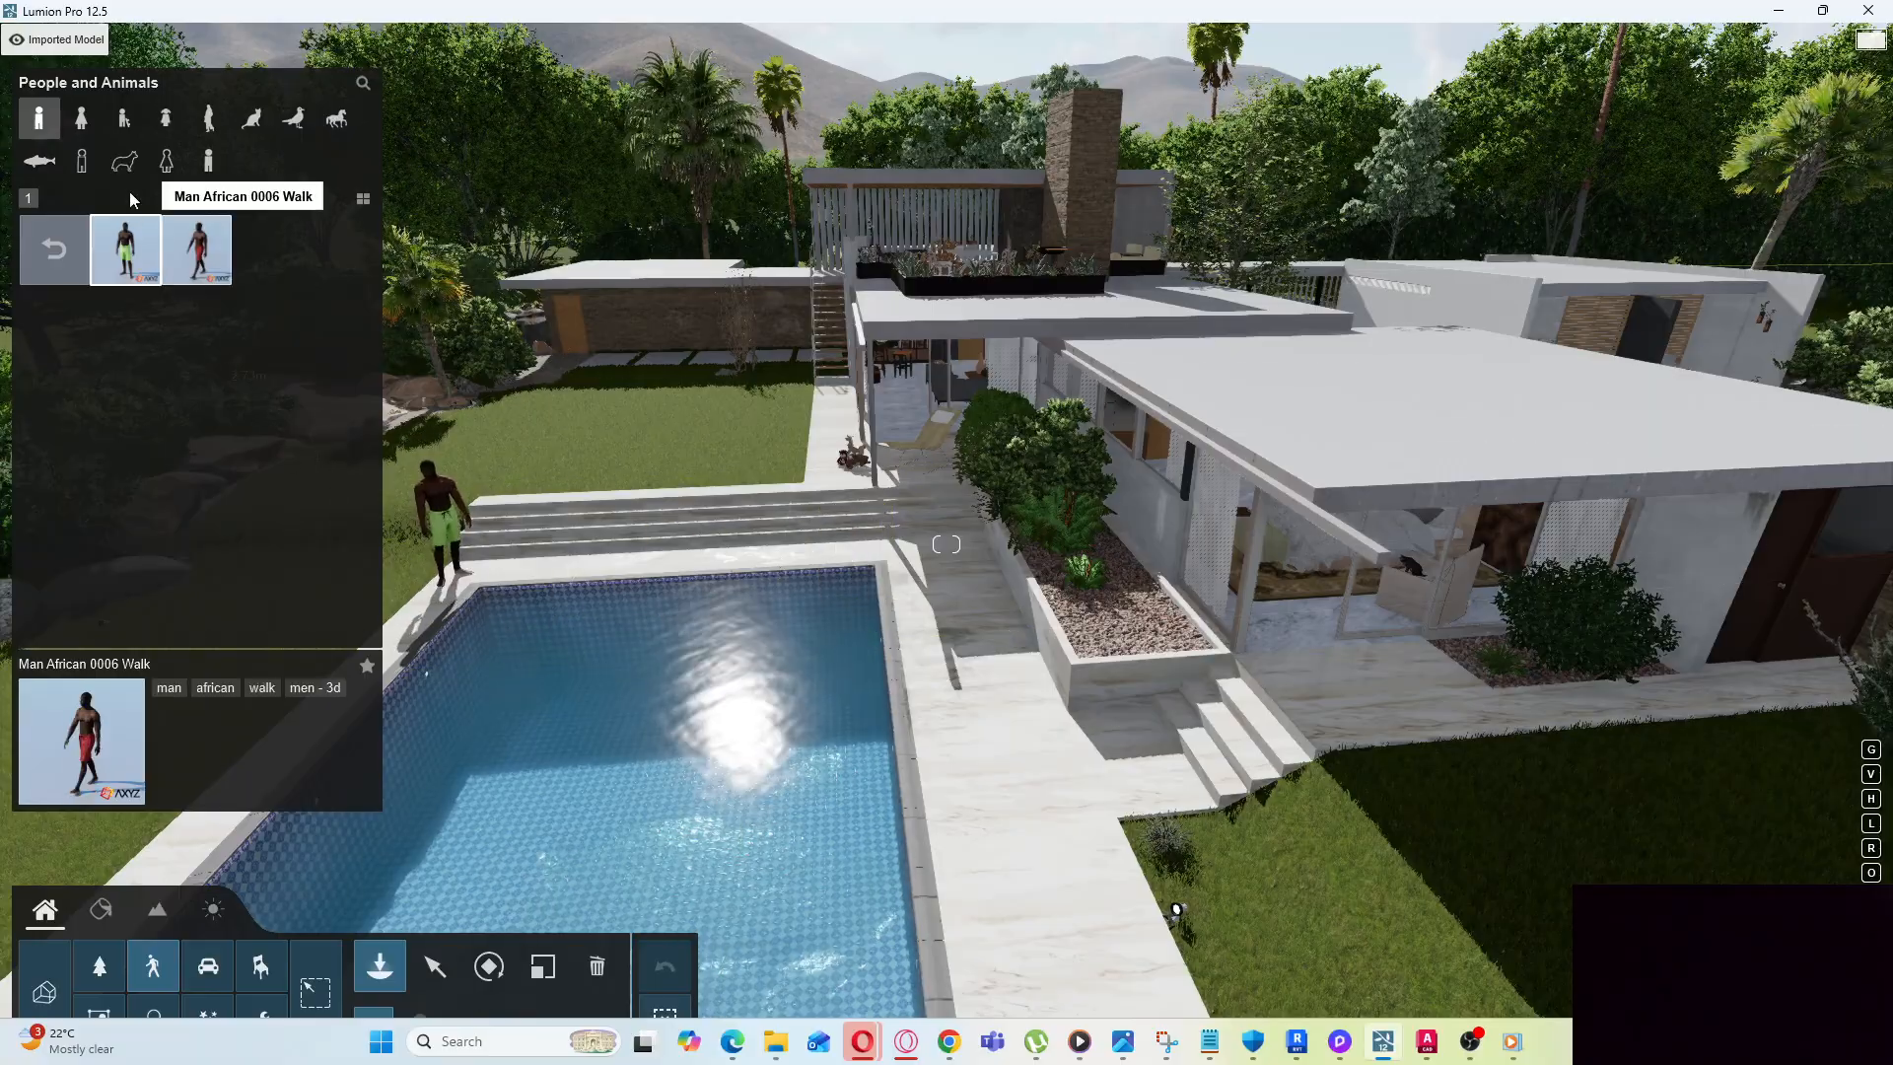
Place the Woman Caucasian 0007 Idle figure on the paving beside the pool ladder
{"action": "left_click", "coordinate": [83, 121]}
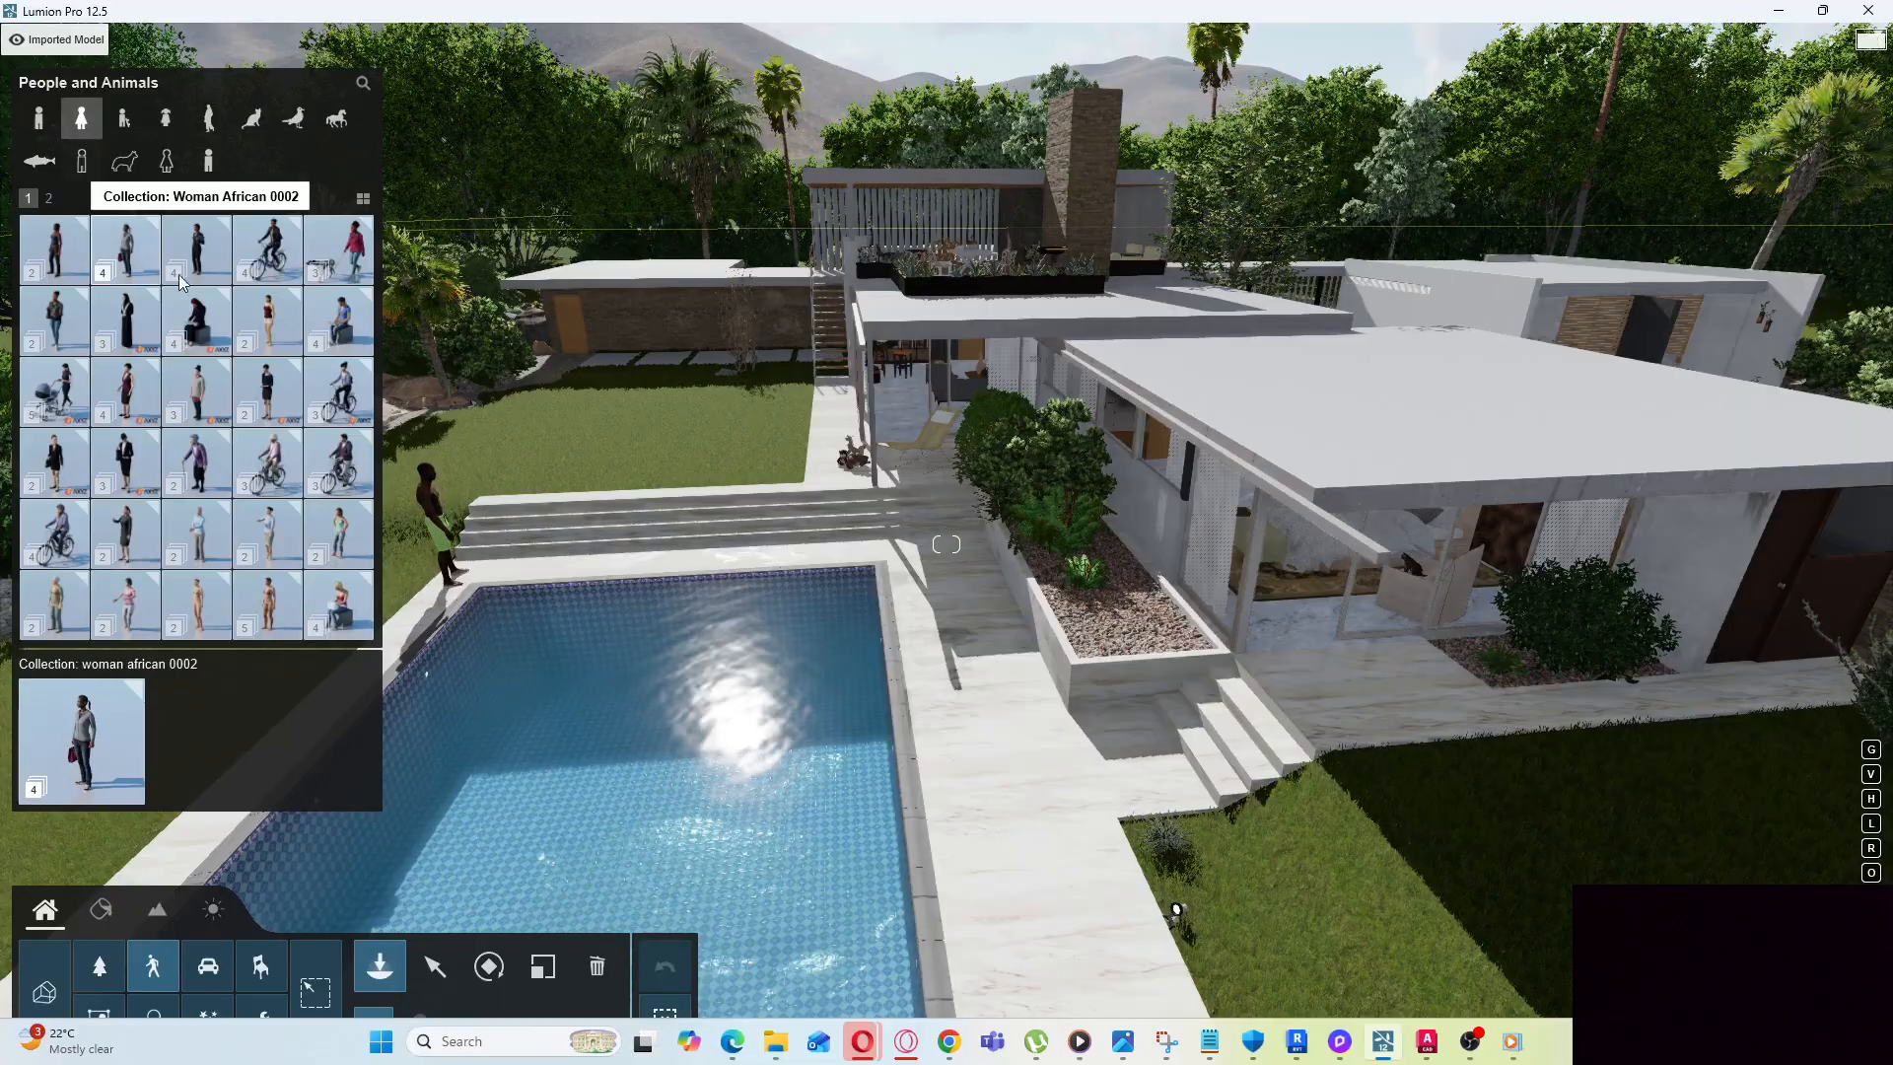
{"action": "left_click", "coordinate": [205, 611]}
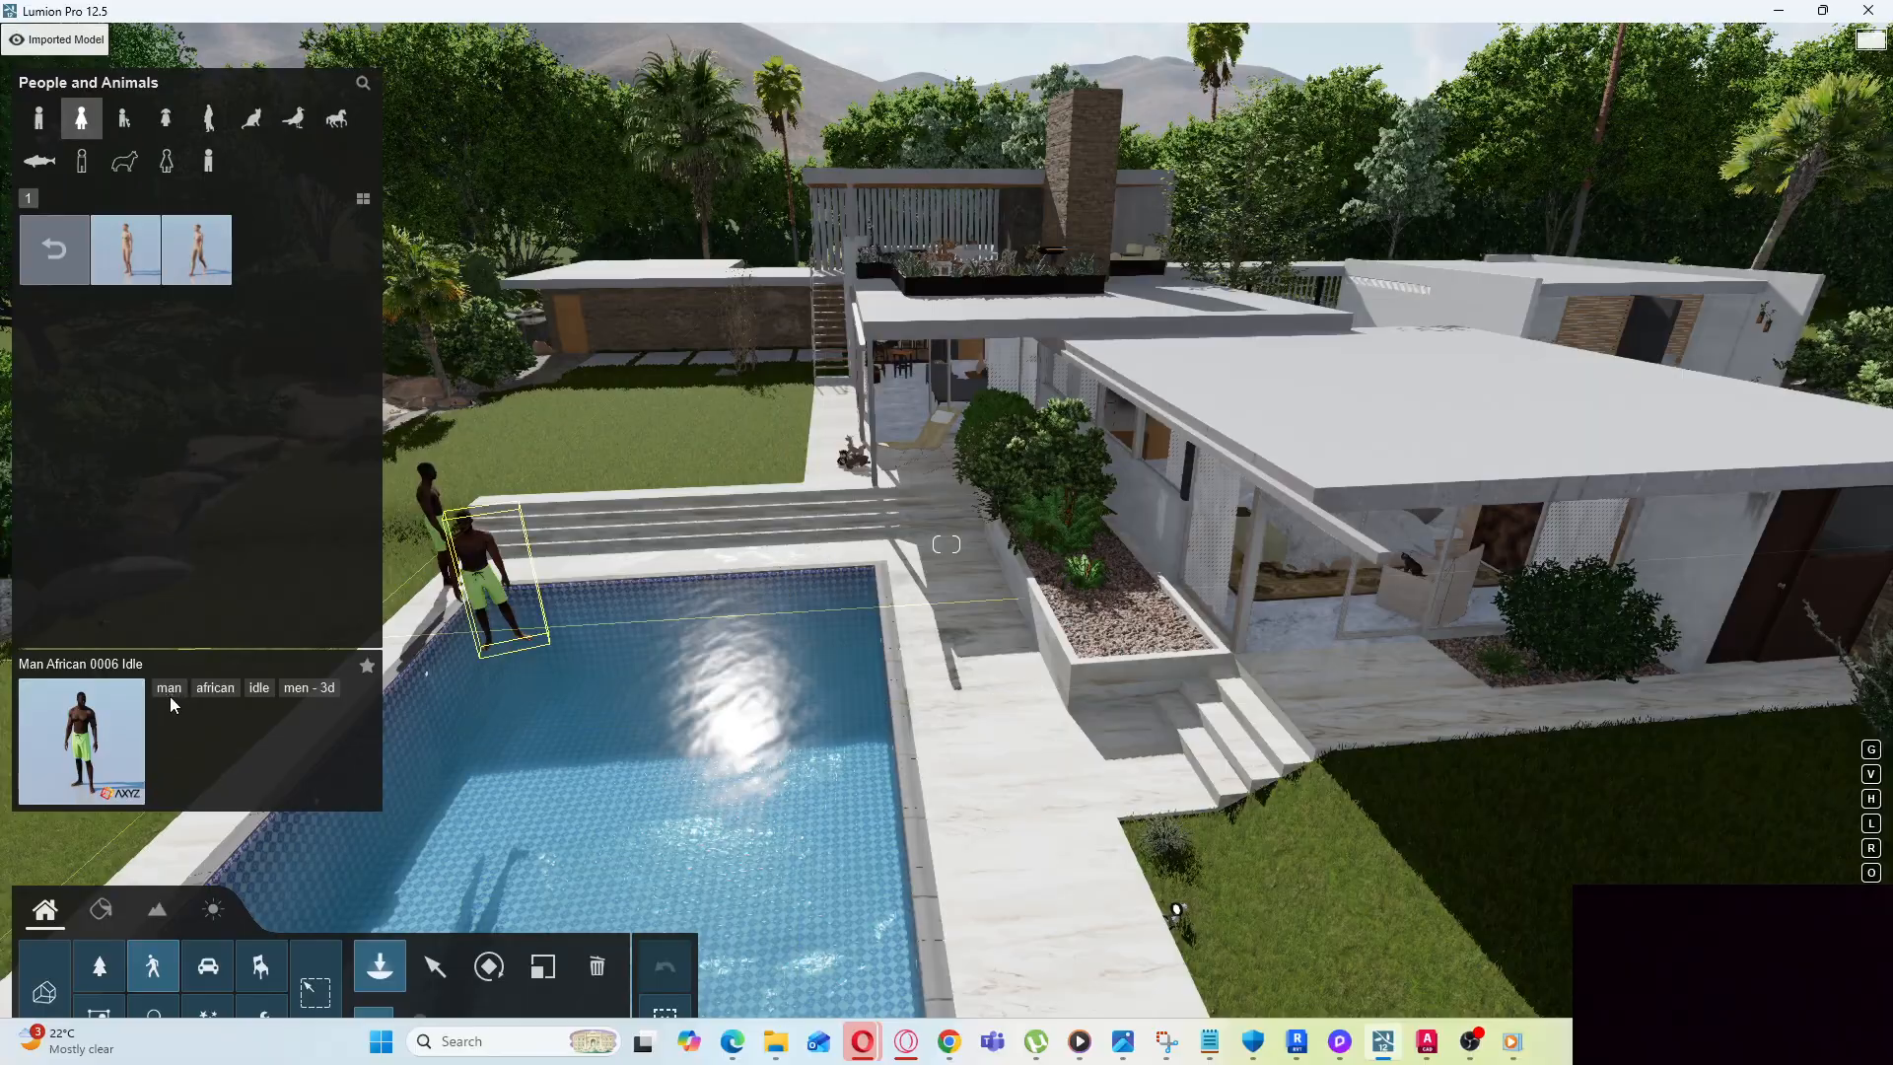
{"action": "left_click", "coordinate": [128, 263]}
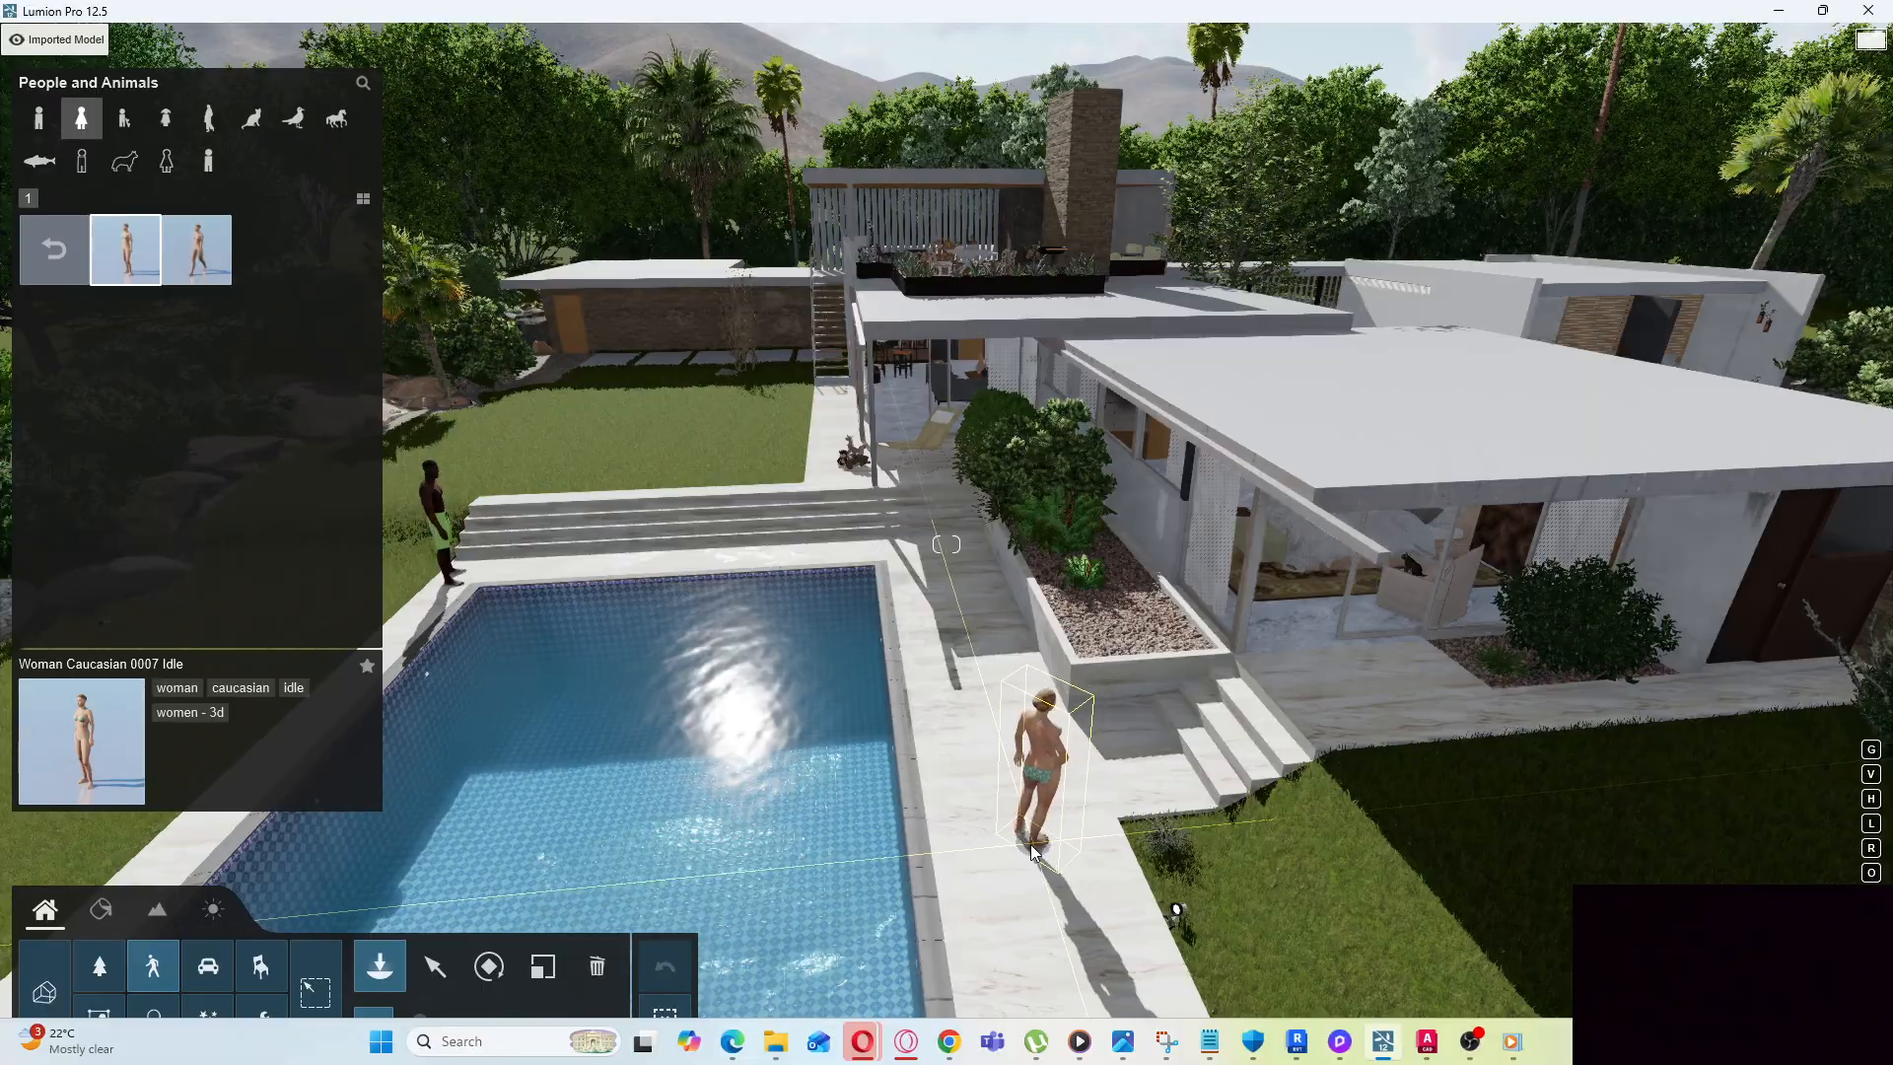
{"action": "scroll", "coordinate": [872, 494], "scroll_direction": "down", "scroll_amount": 3}
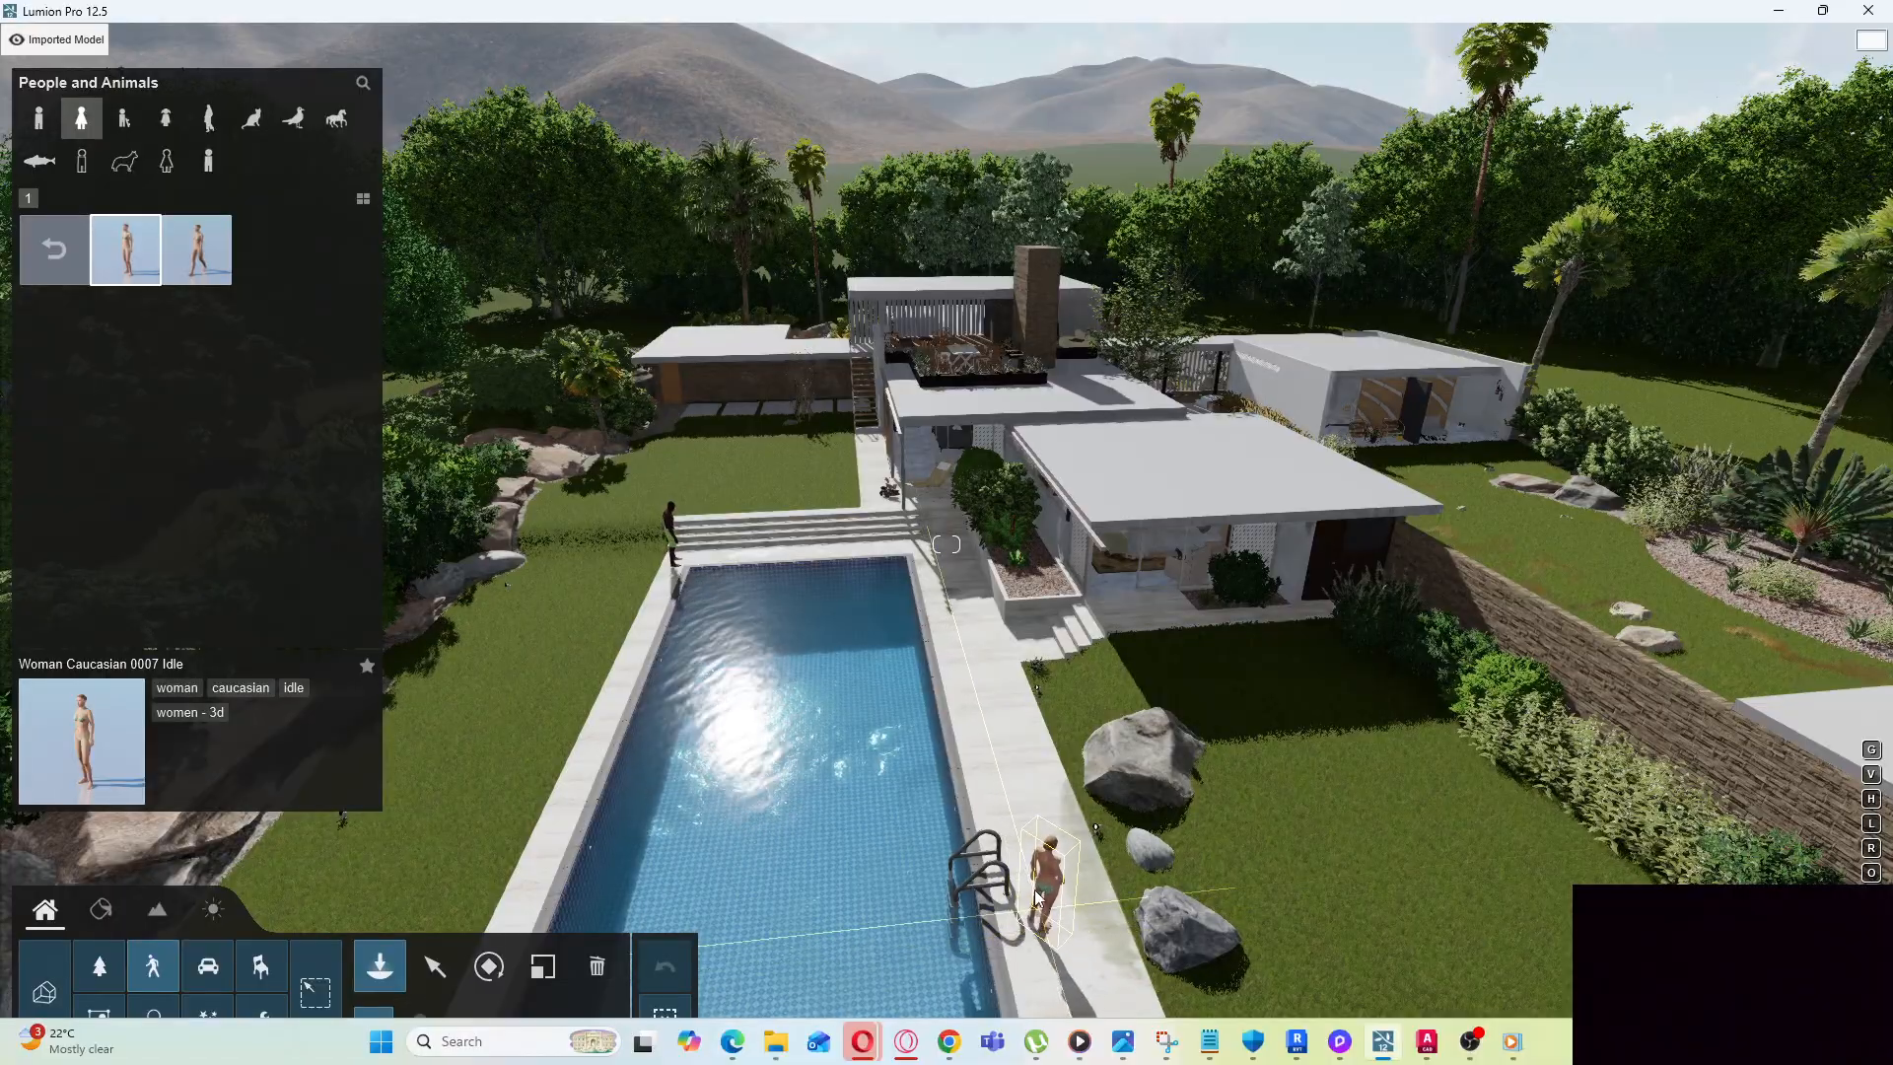
{"action": "left_click", "coordinate": [1047, 930]}
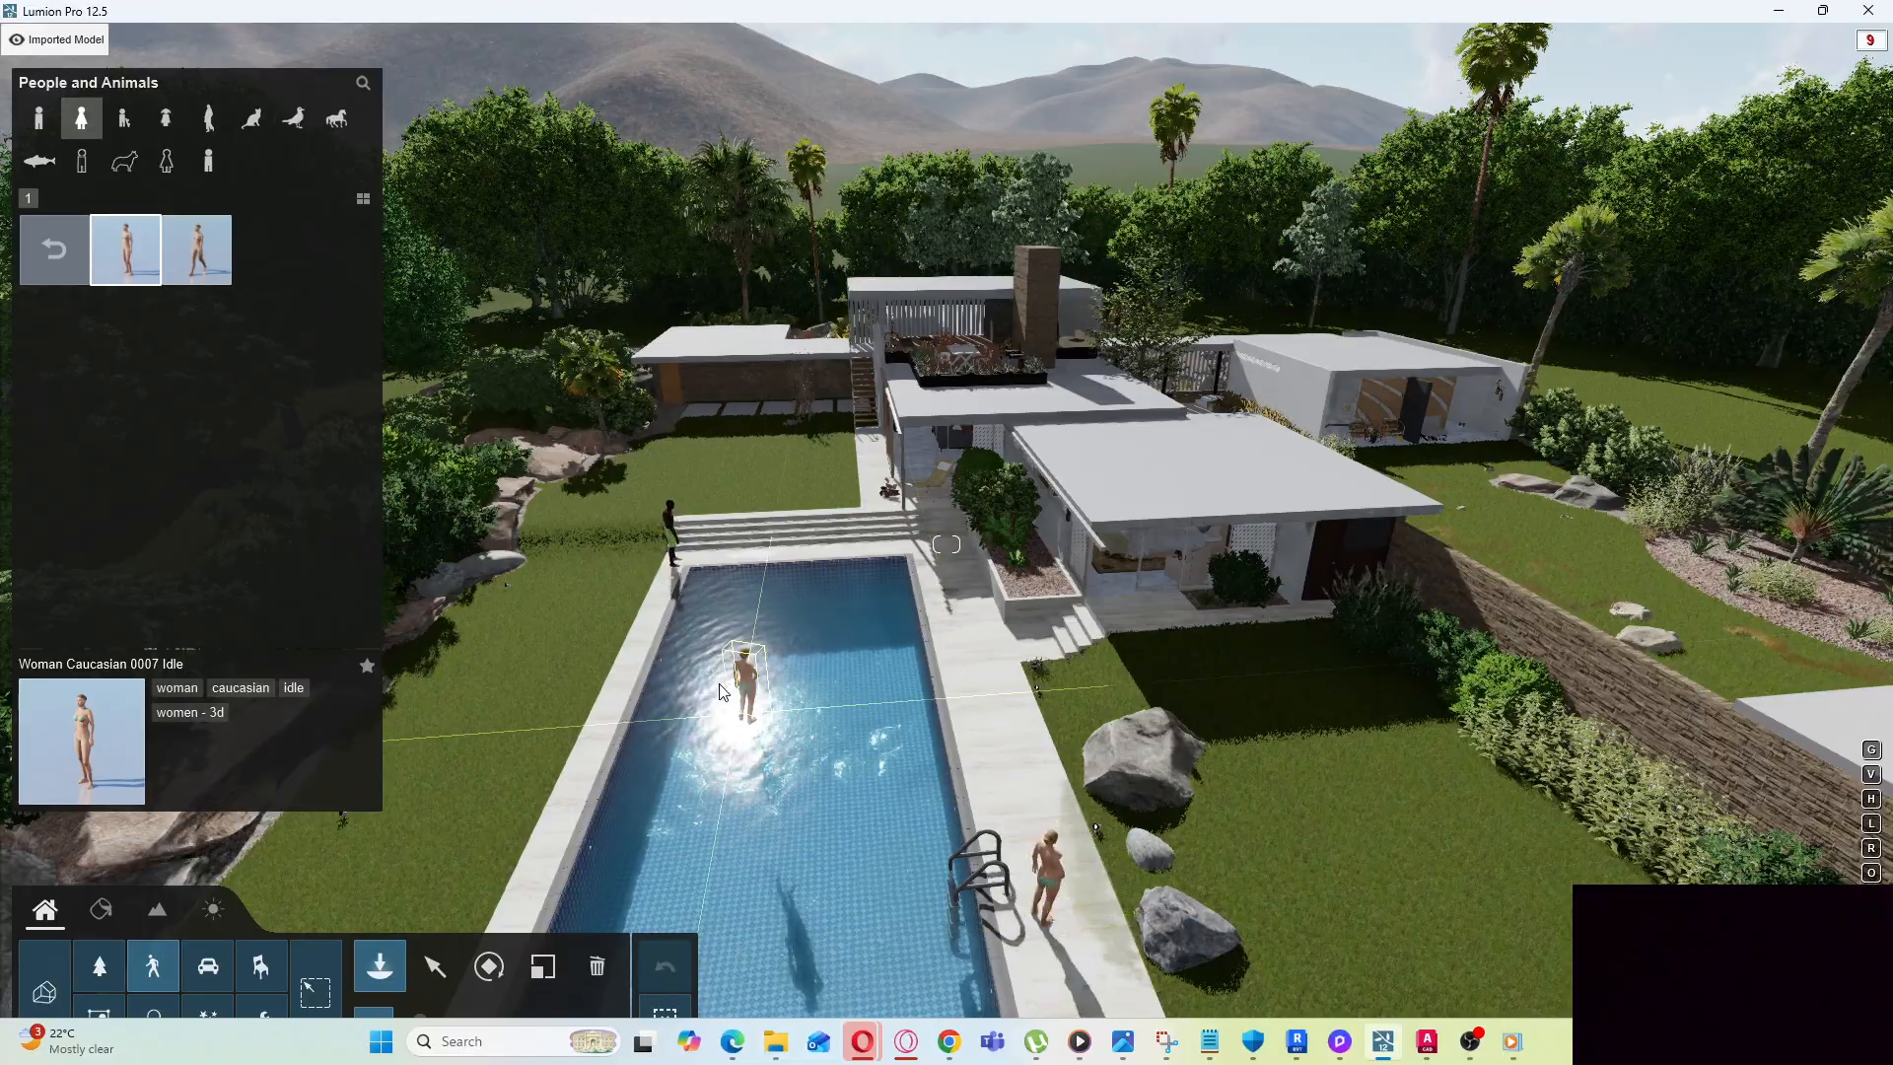
Place the Woman Caucasian 0007 Walk figure on the paving between the pool and the planter steps
{"action": "left_click", "coordinate": [819, 603]}
{"action": "key", "text": "s"}
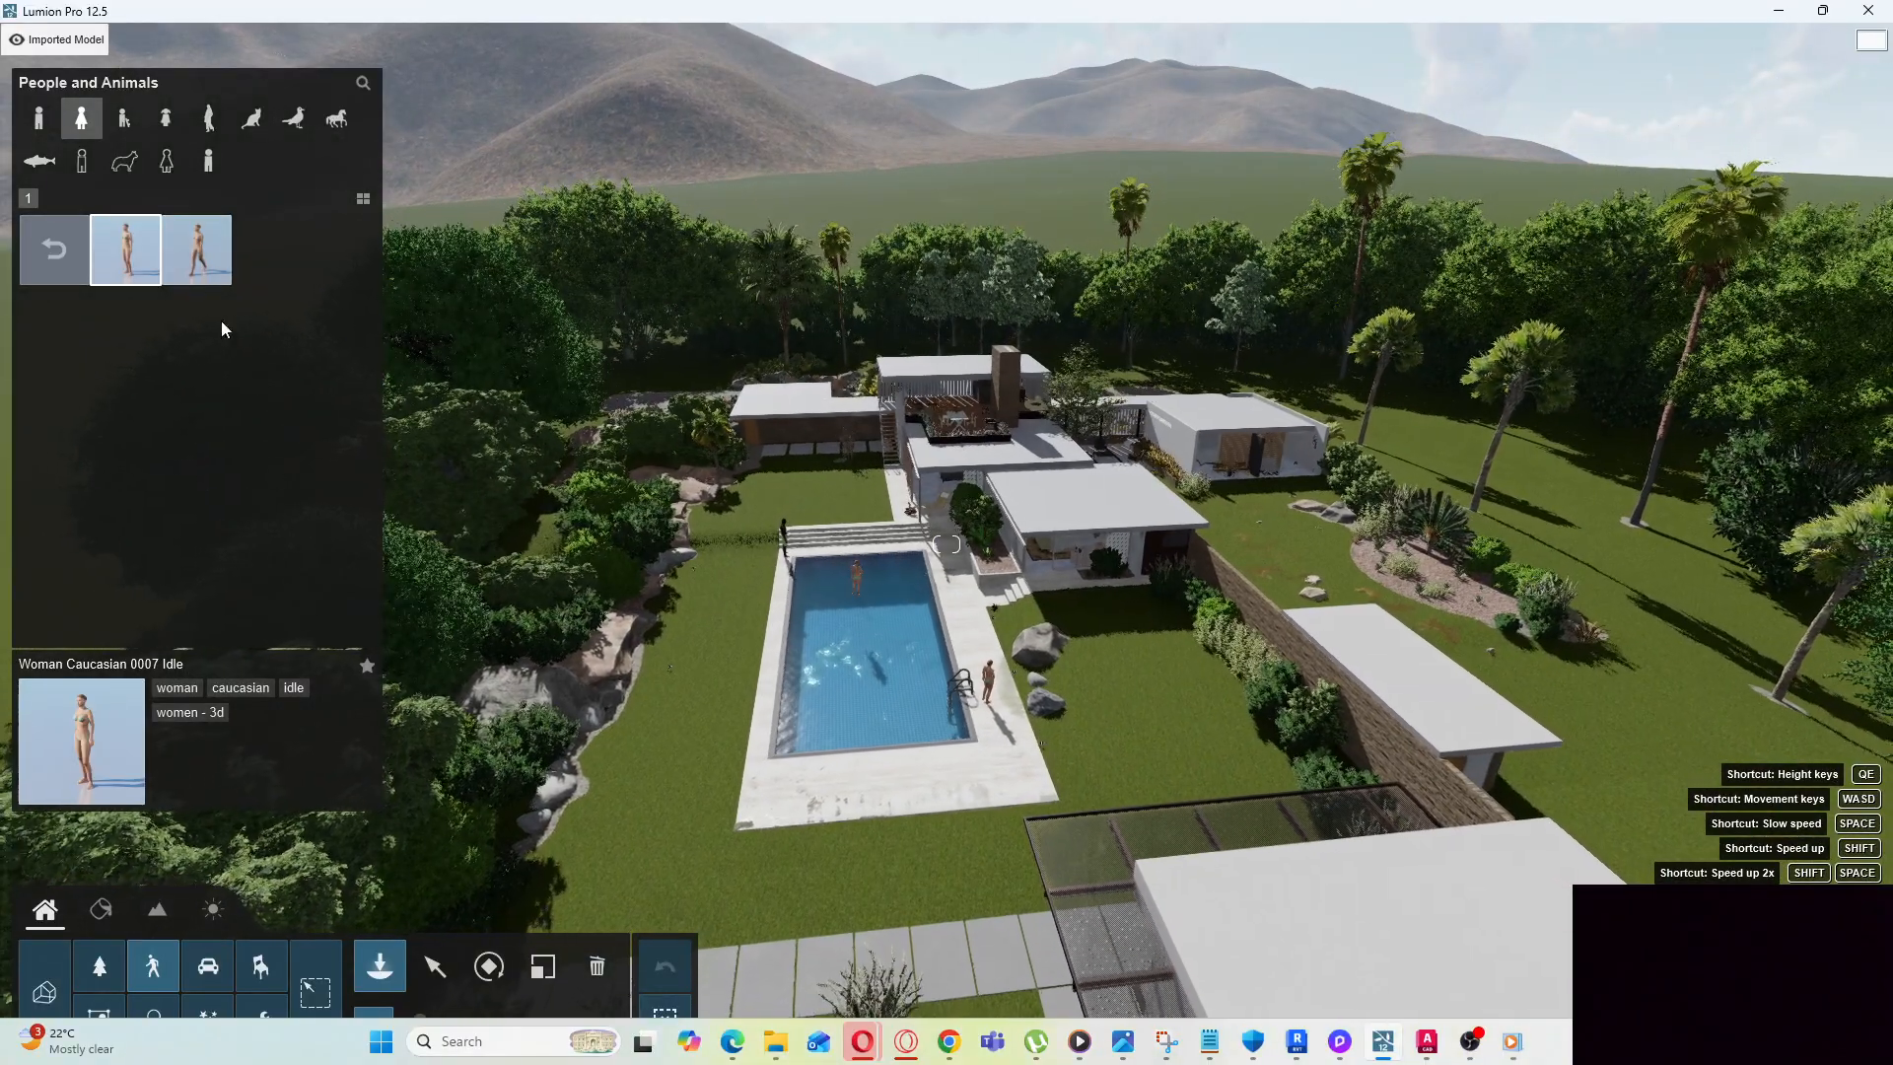
{"action": "left_click", "coordinate": [197, 251]}
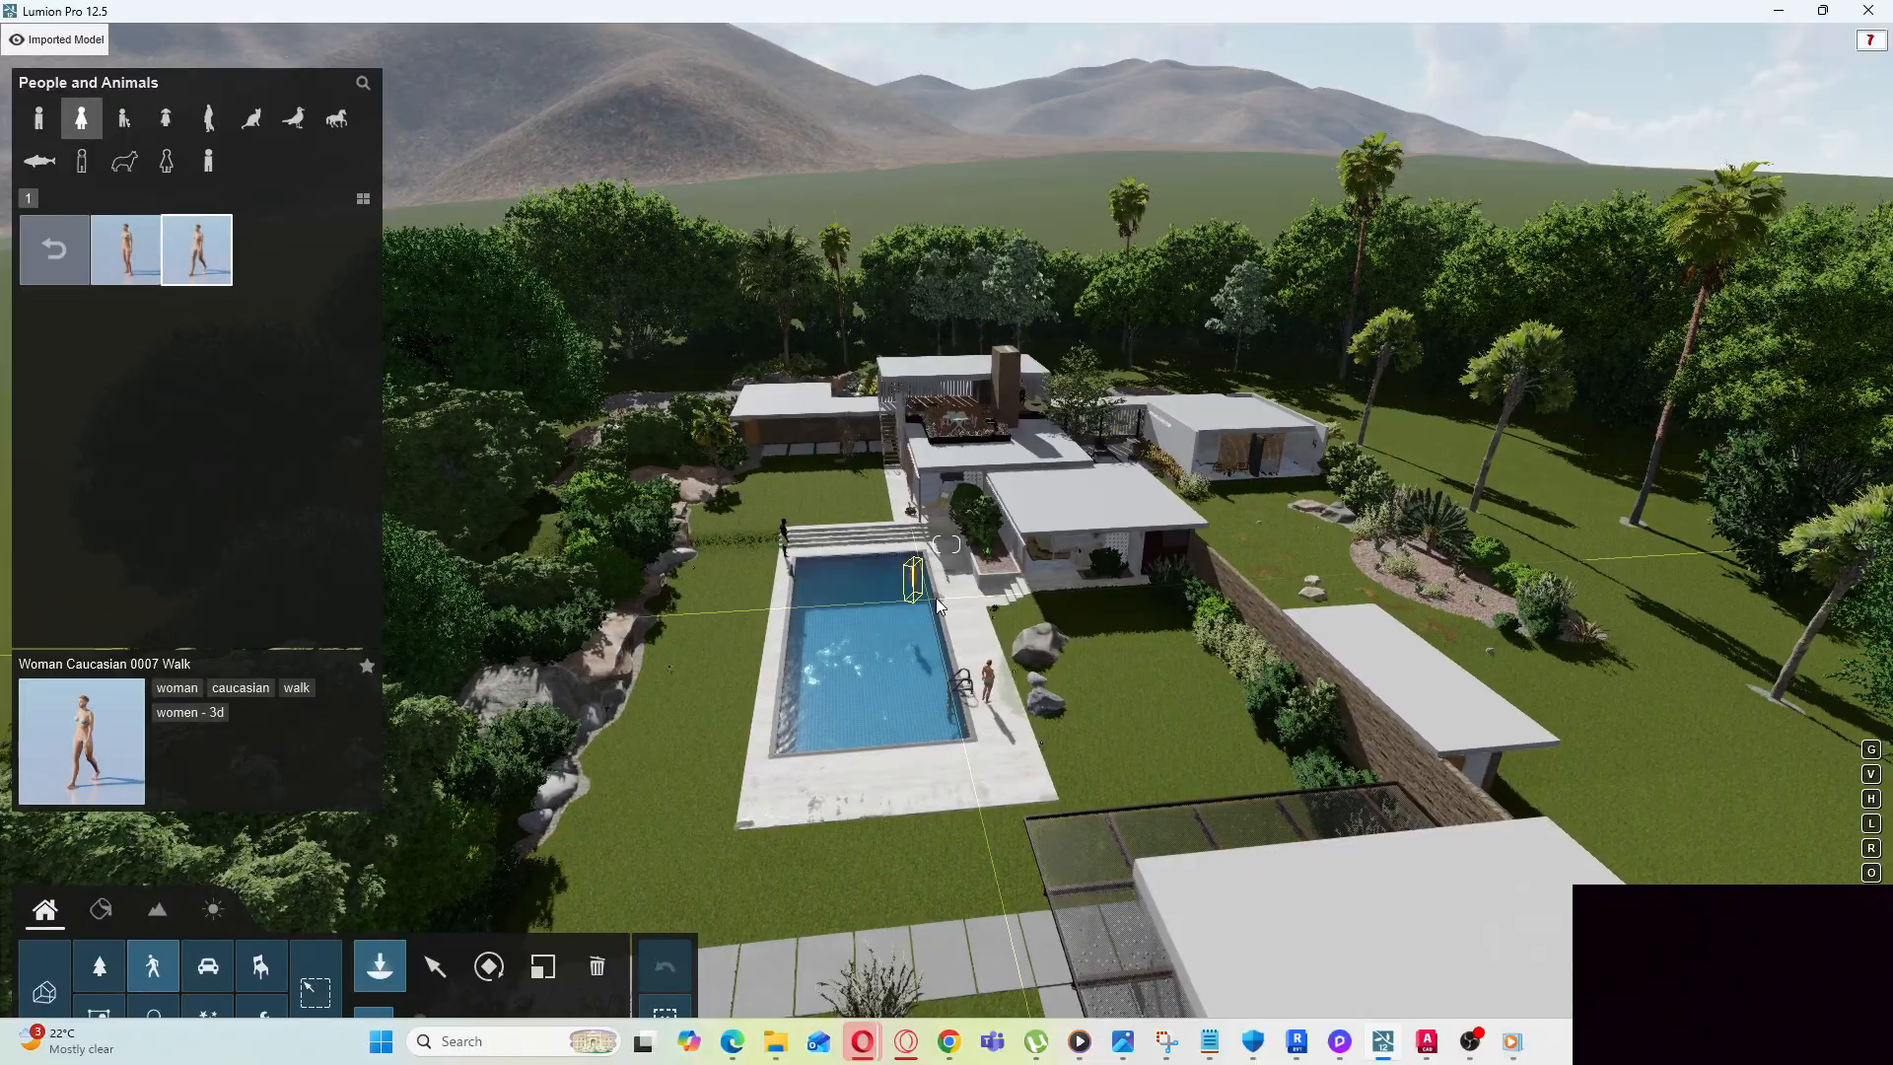
{"action": "left_click", "coordinate": [961, 619]}
{"action": "key", "text": "w"}
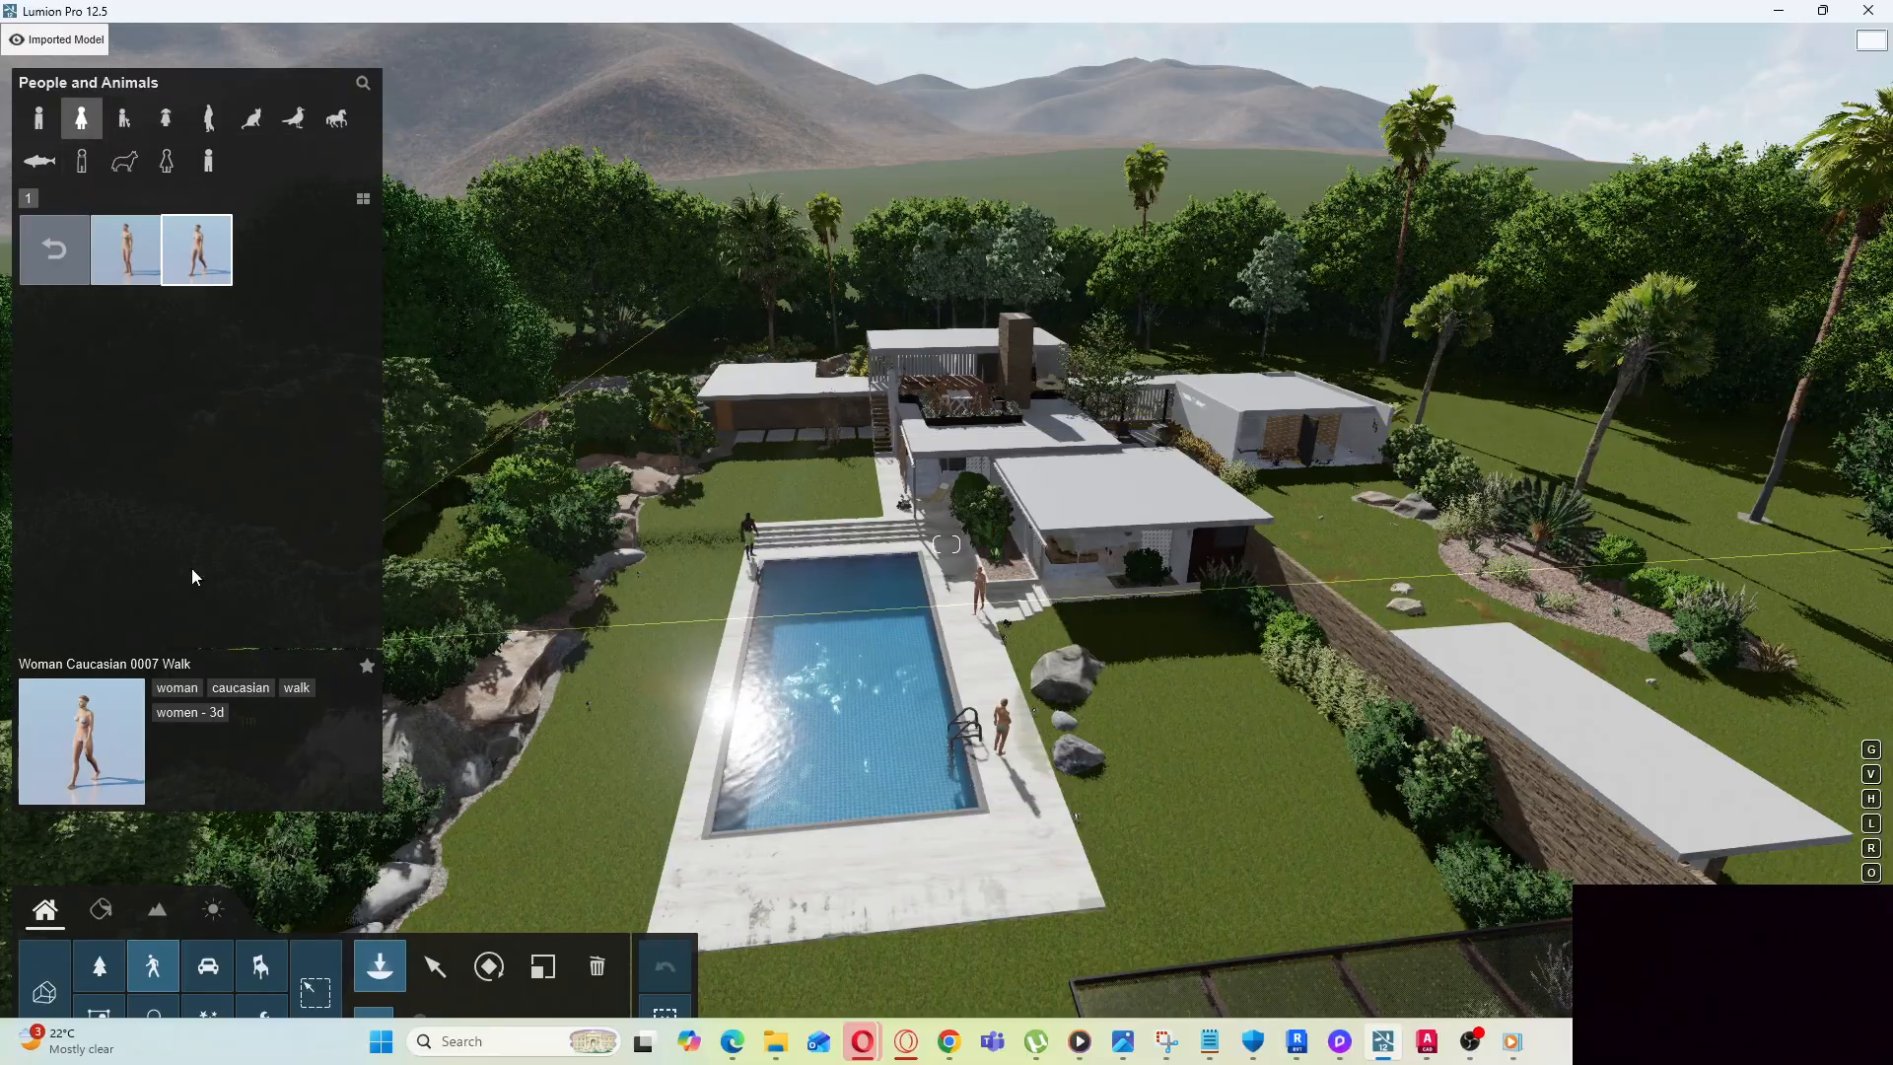
Find the Woman Hispanic 0001 AirMattress figure in the women's collection and place it on the paving at the pool's near end
{"action": "left_click", "coordinate": [126, 122]}
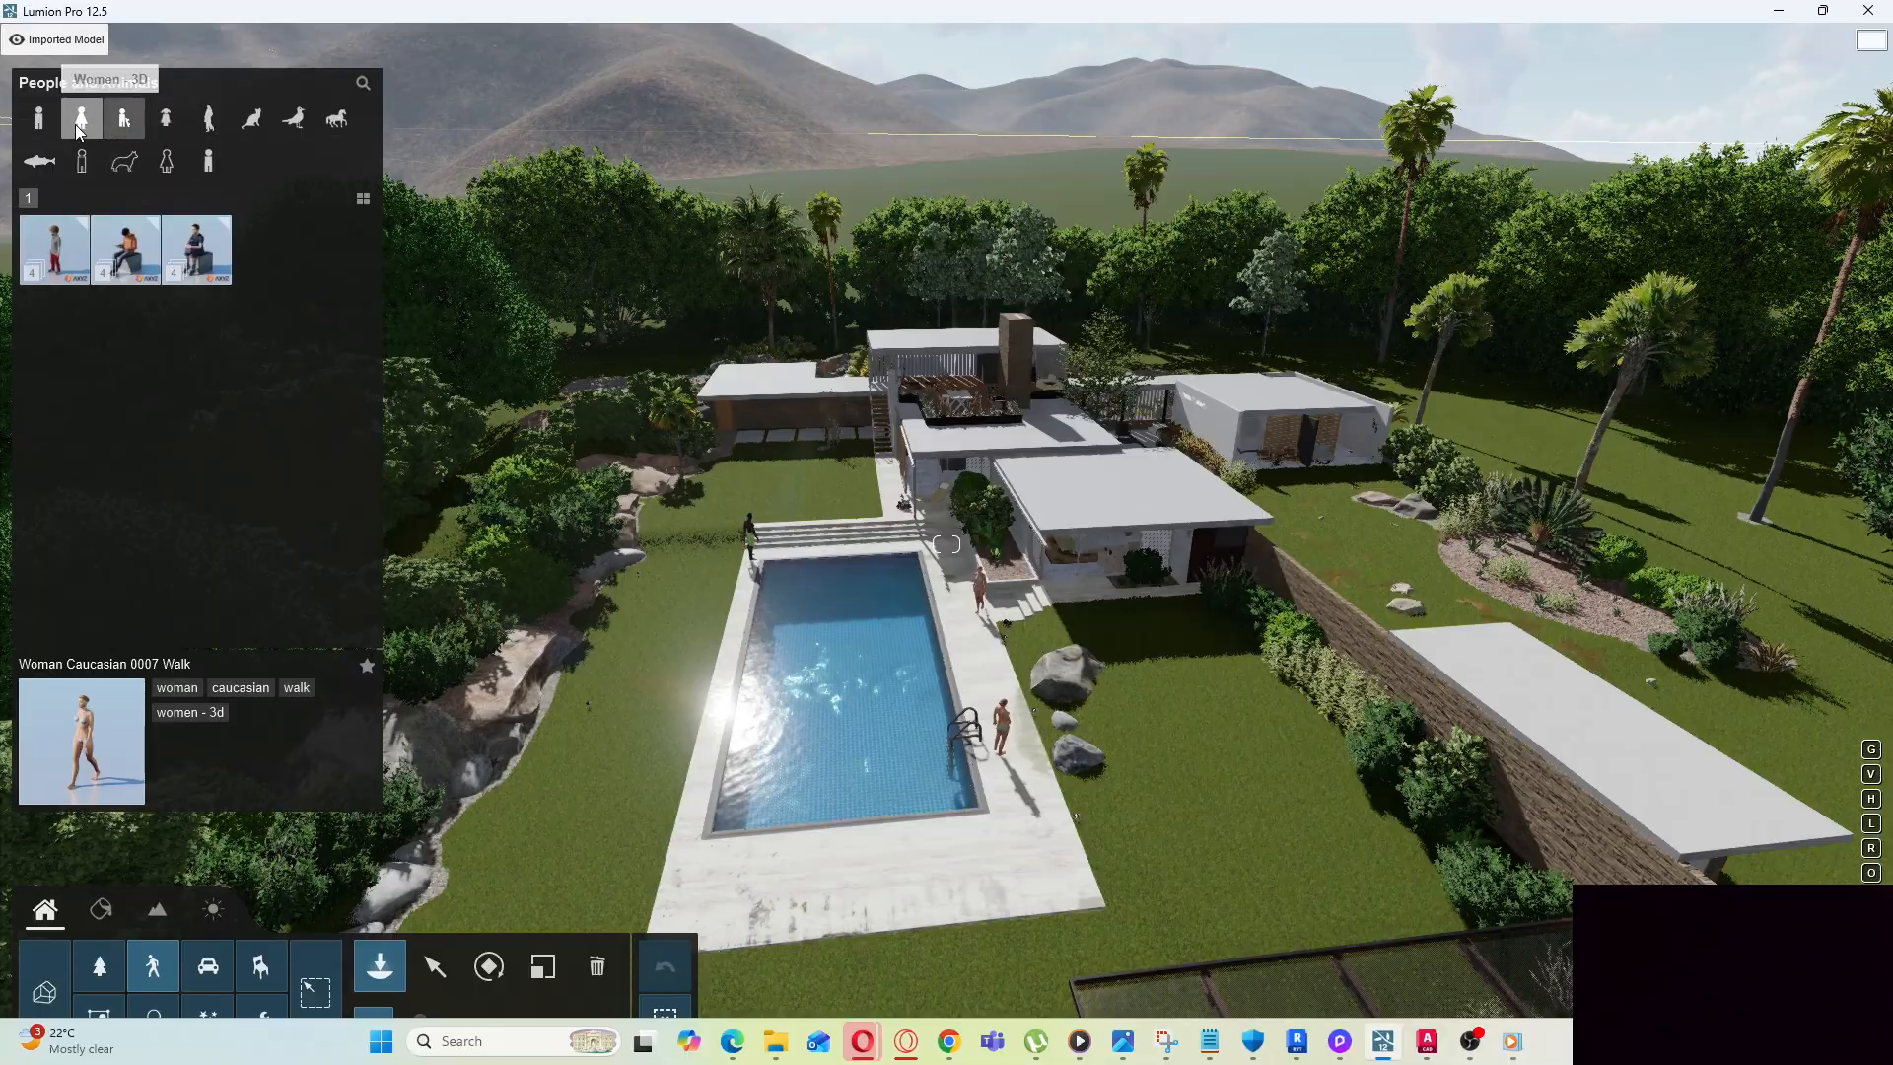
{"action": "left_click", "coordinate": [81, 128]}
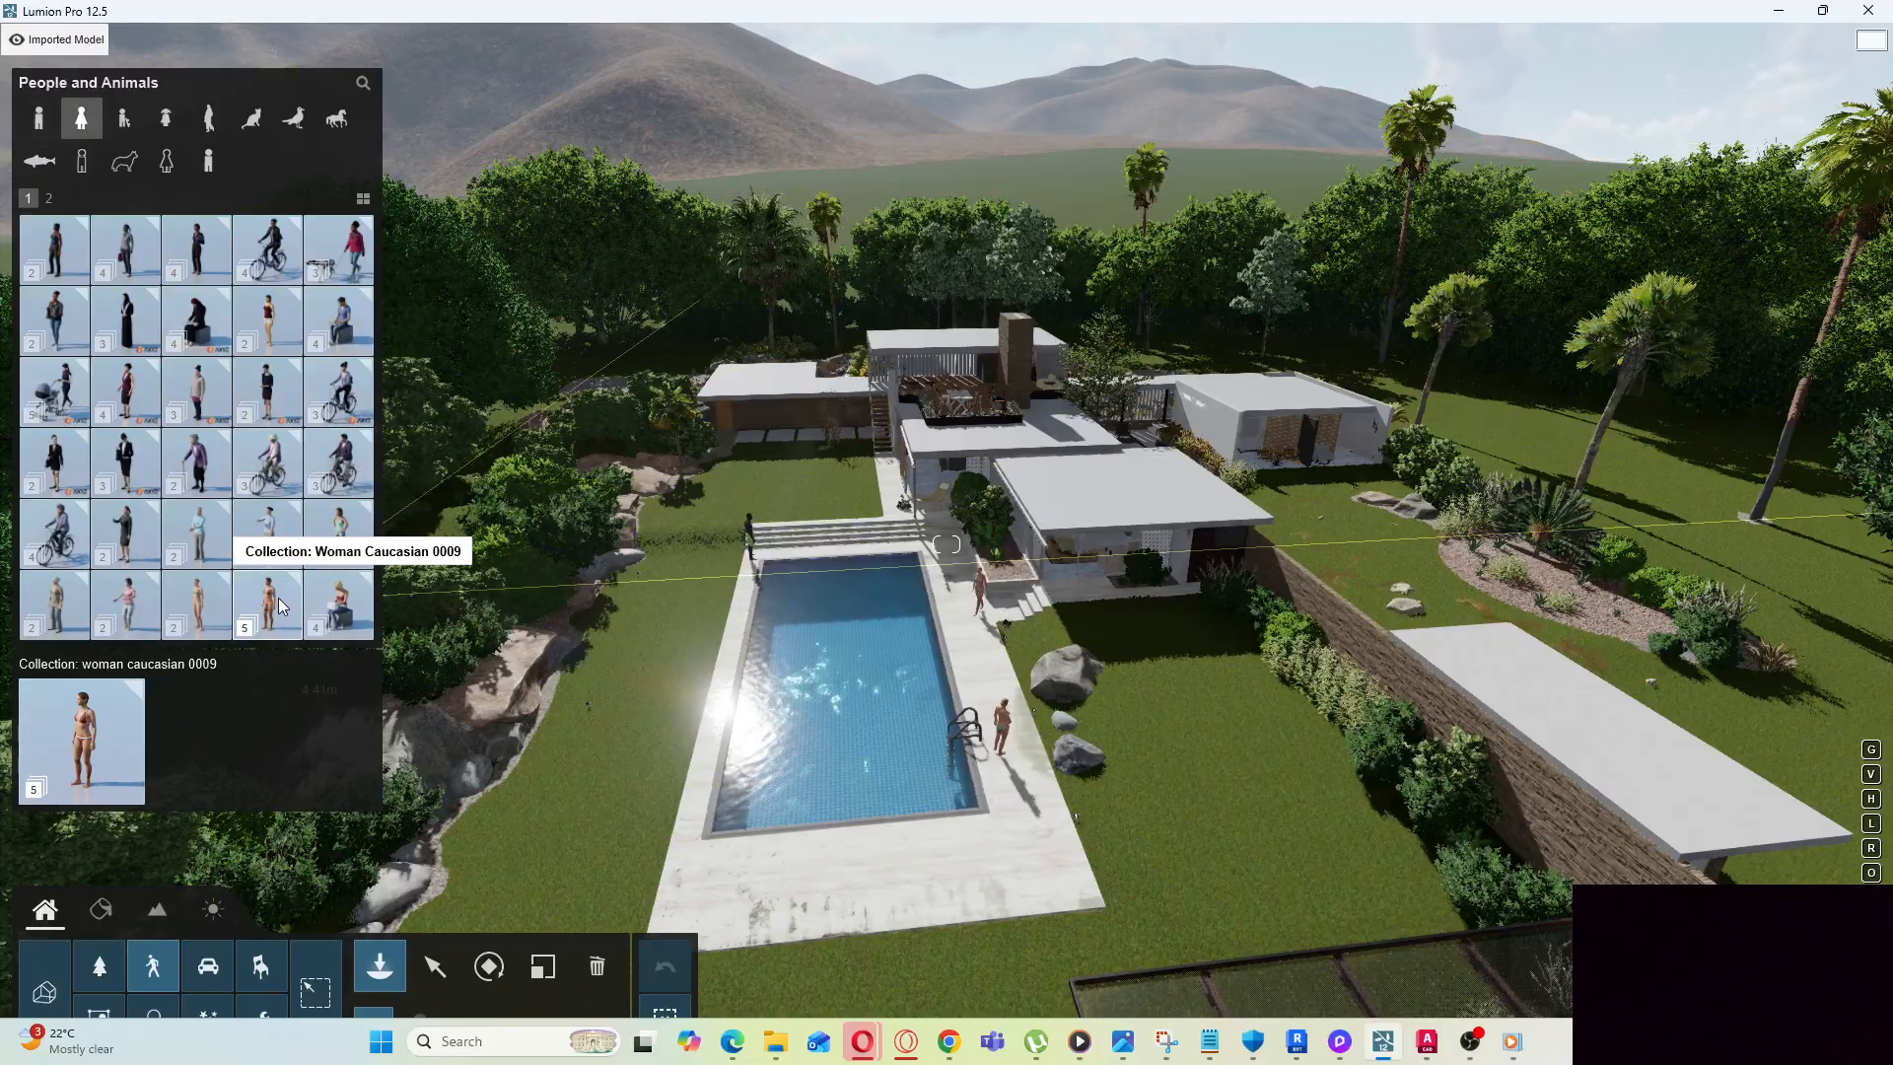
{"action": "left_click", "coordinate": [51, 199]}
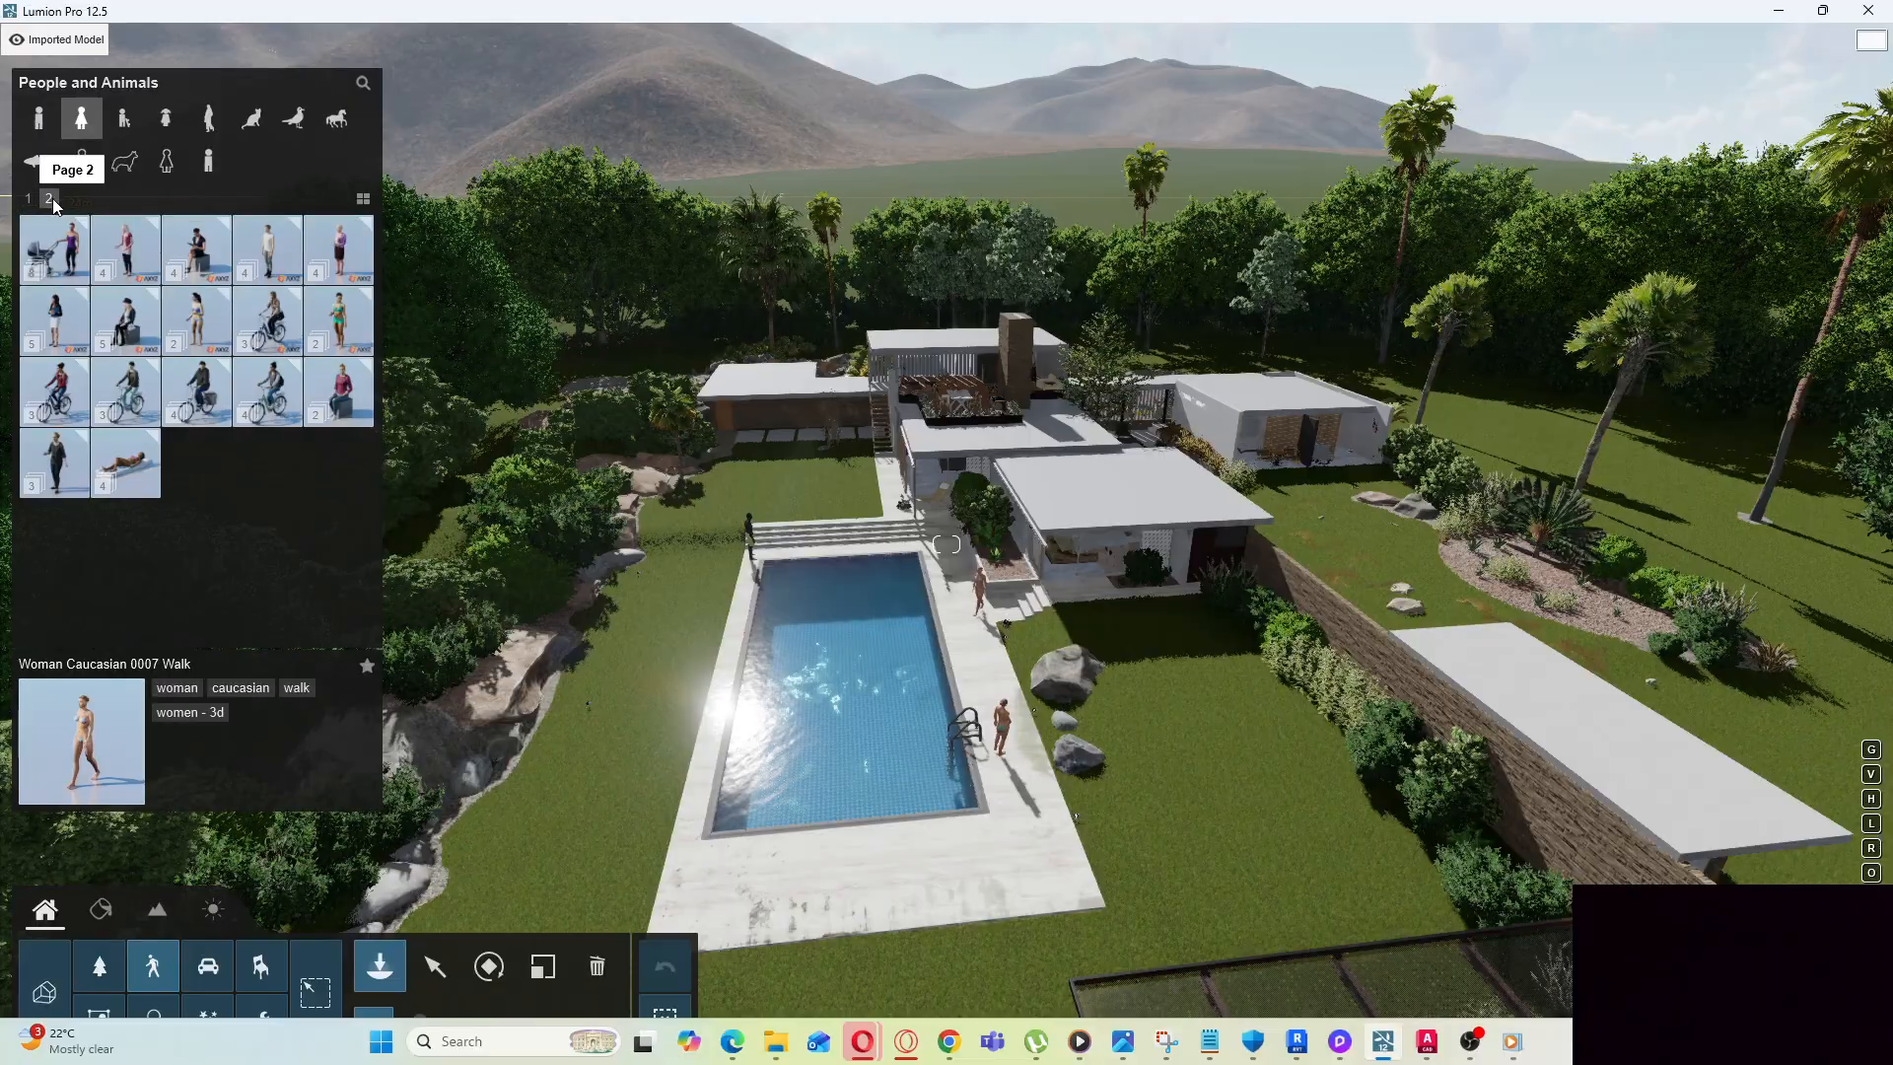
{"action": "left_click", "coordinate": [125, 461]}
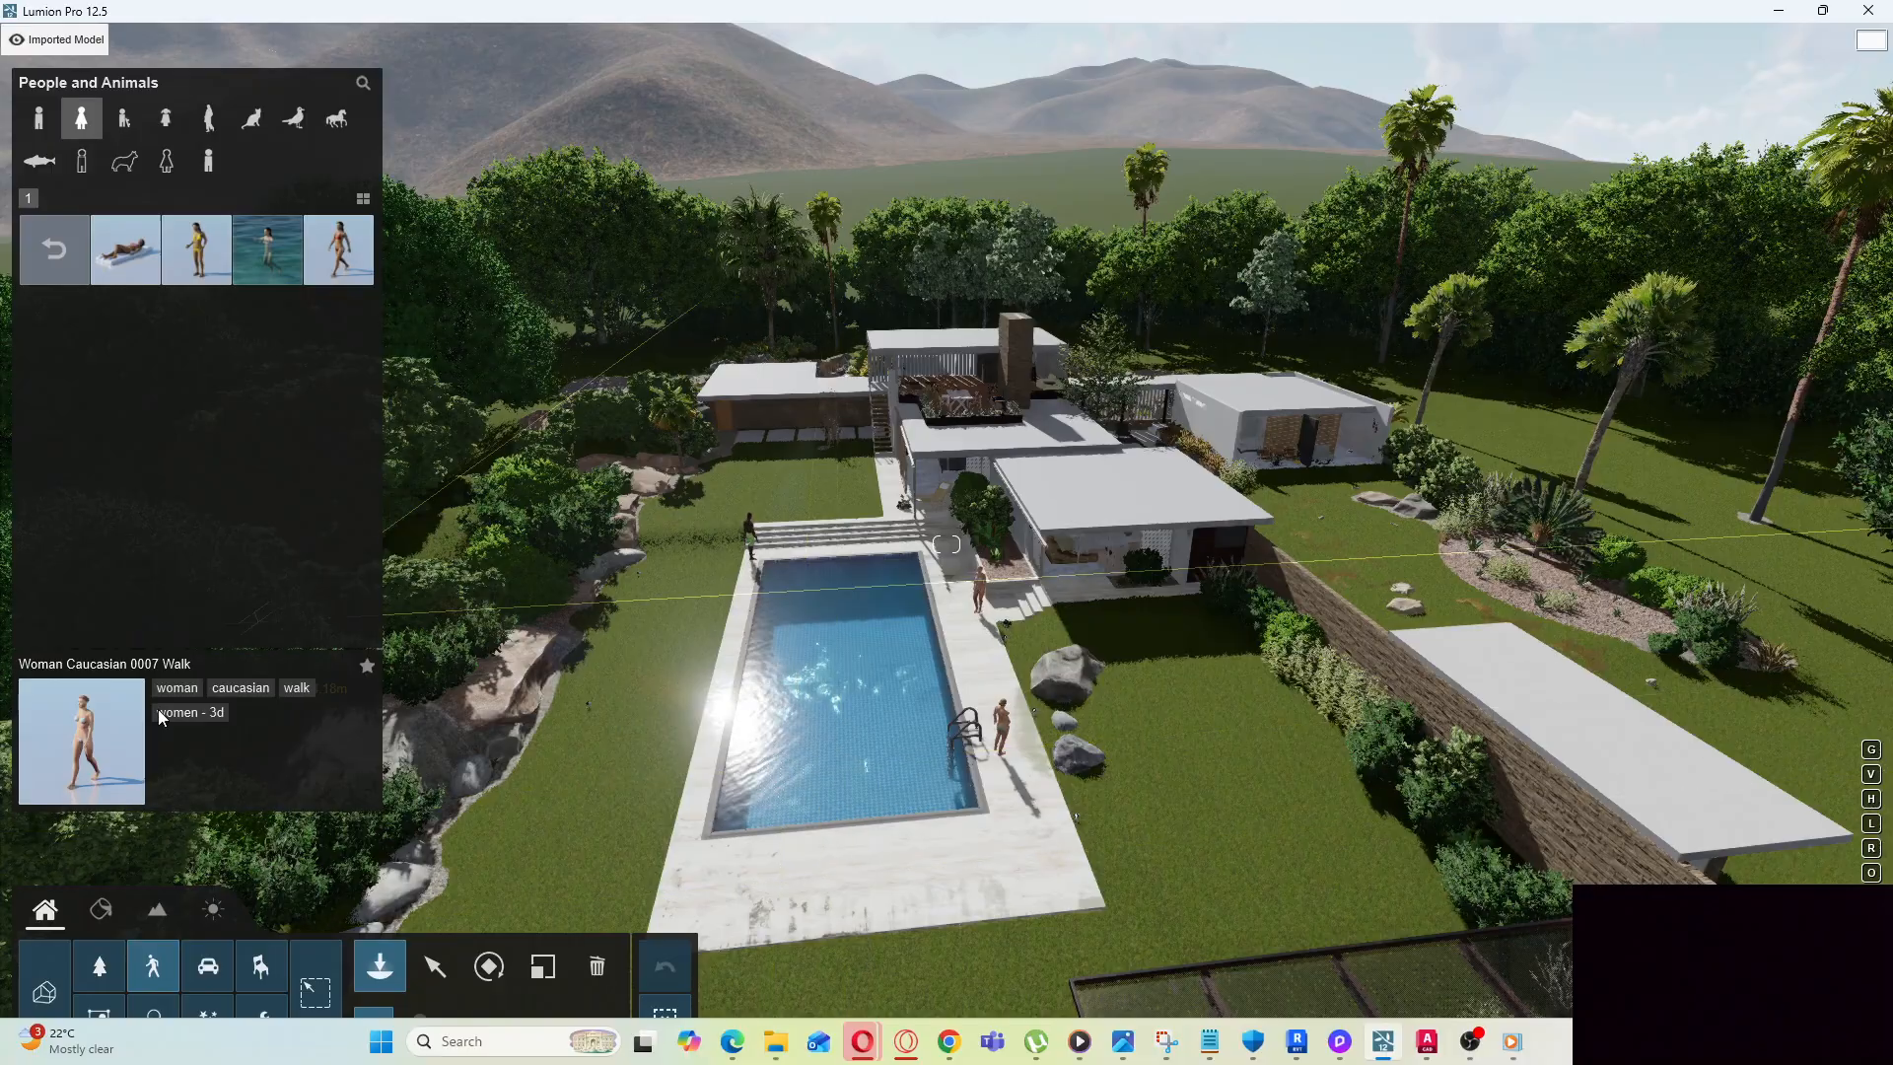
{"action": "left_click", "coordinate": [127, 262]}
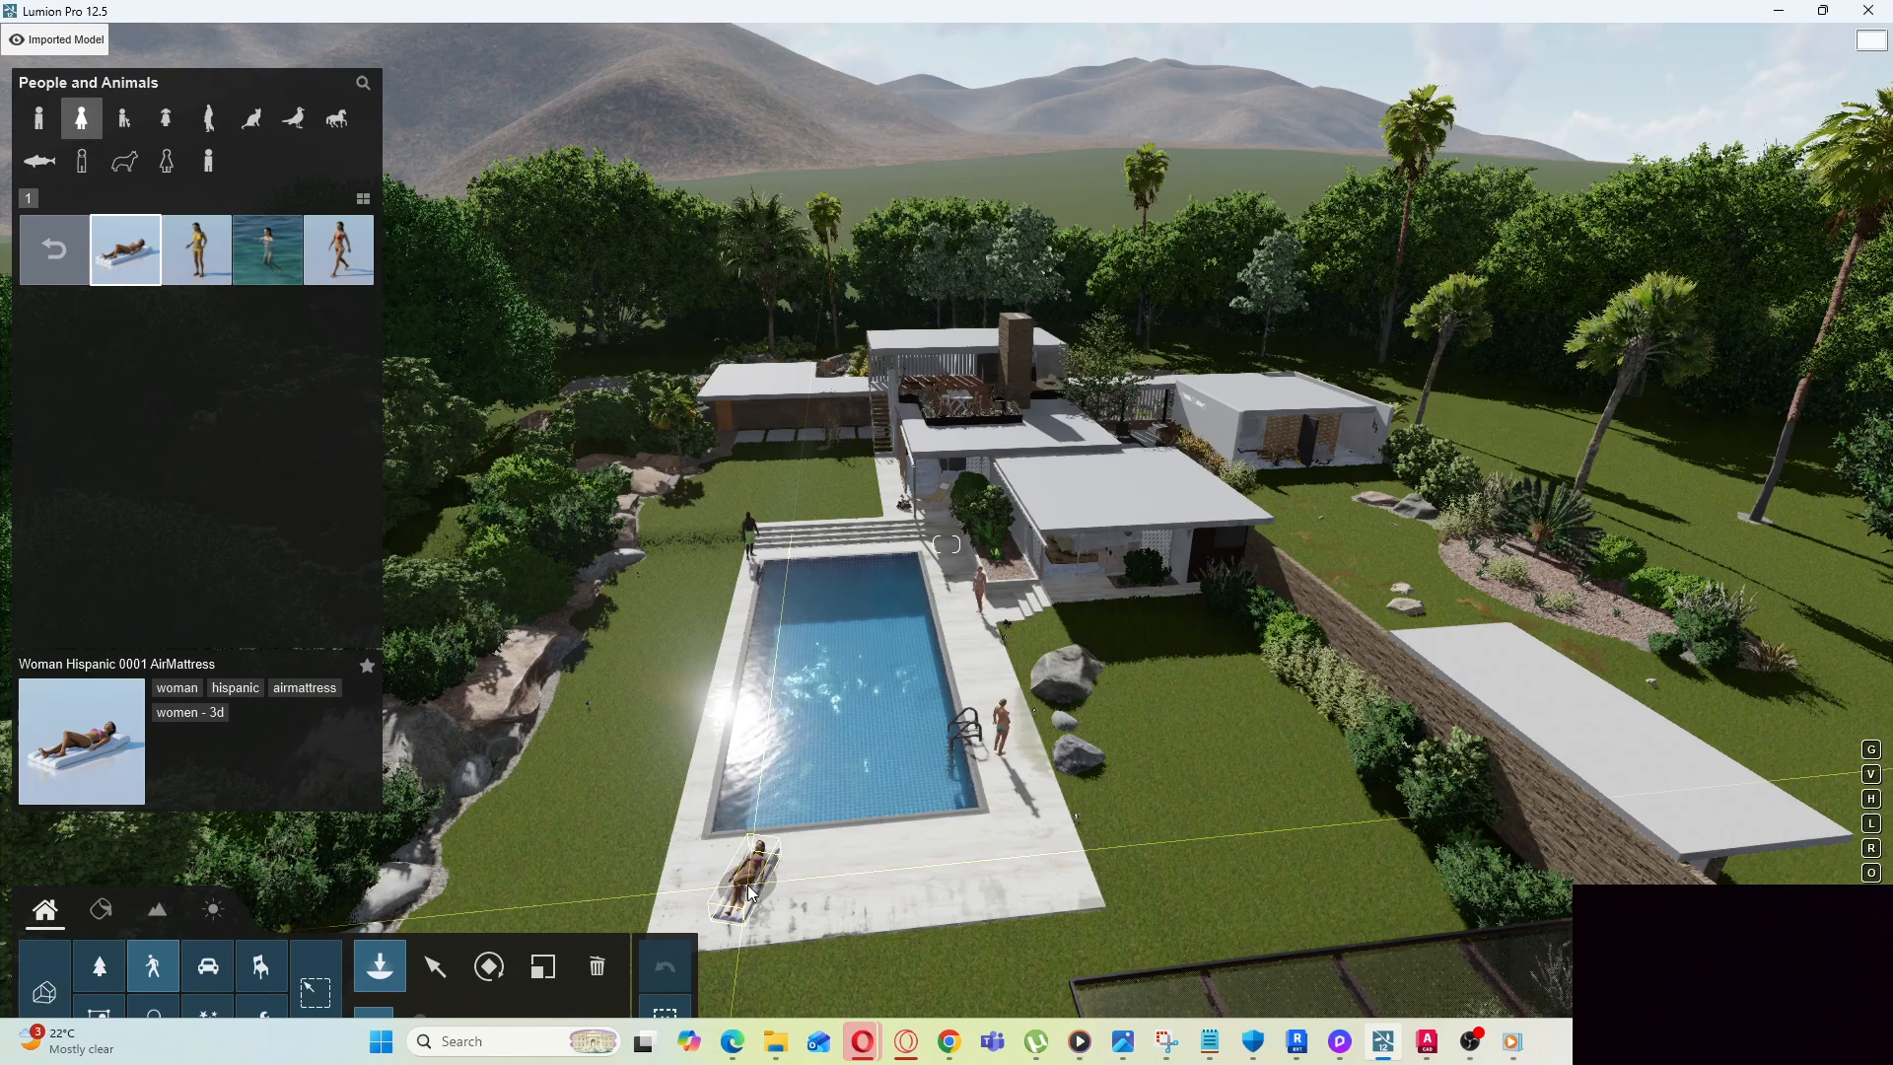
{"action": "left_click", "coordinate": [752, 899]}
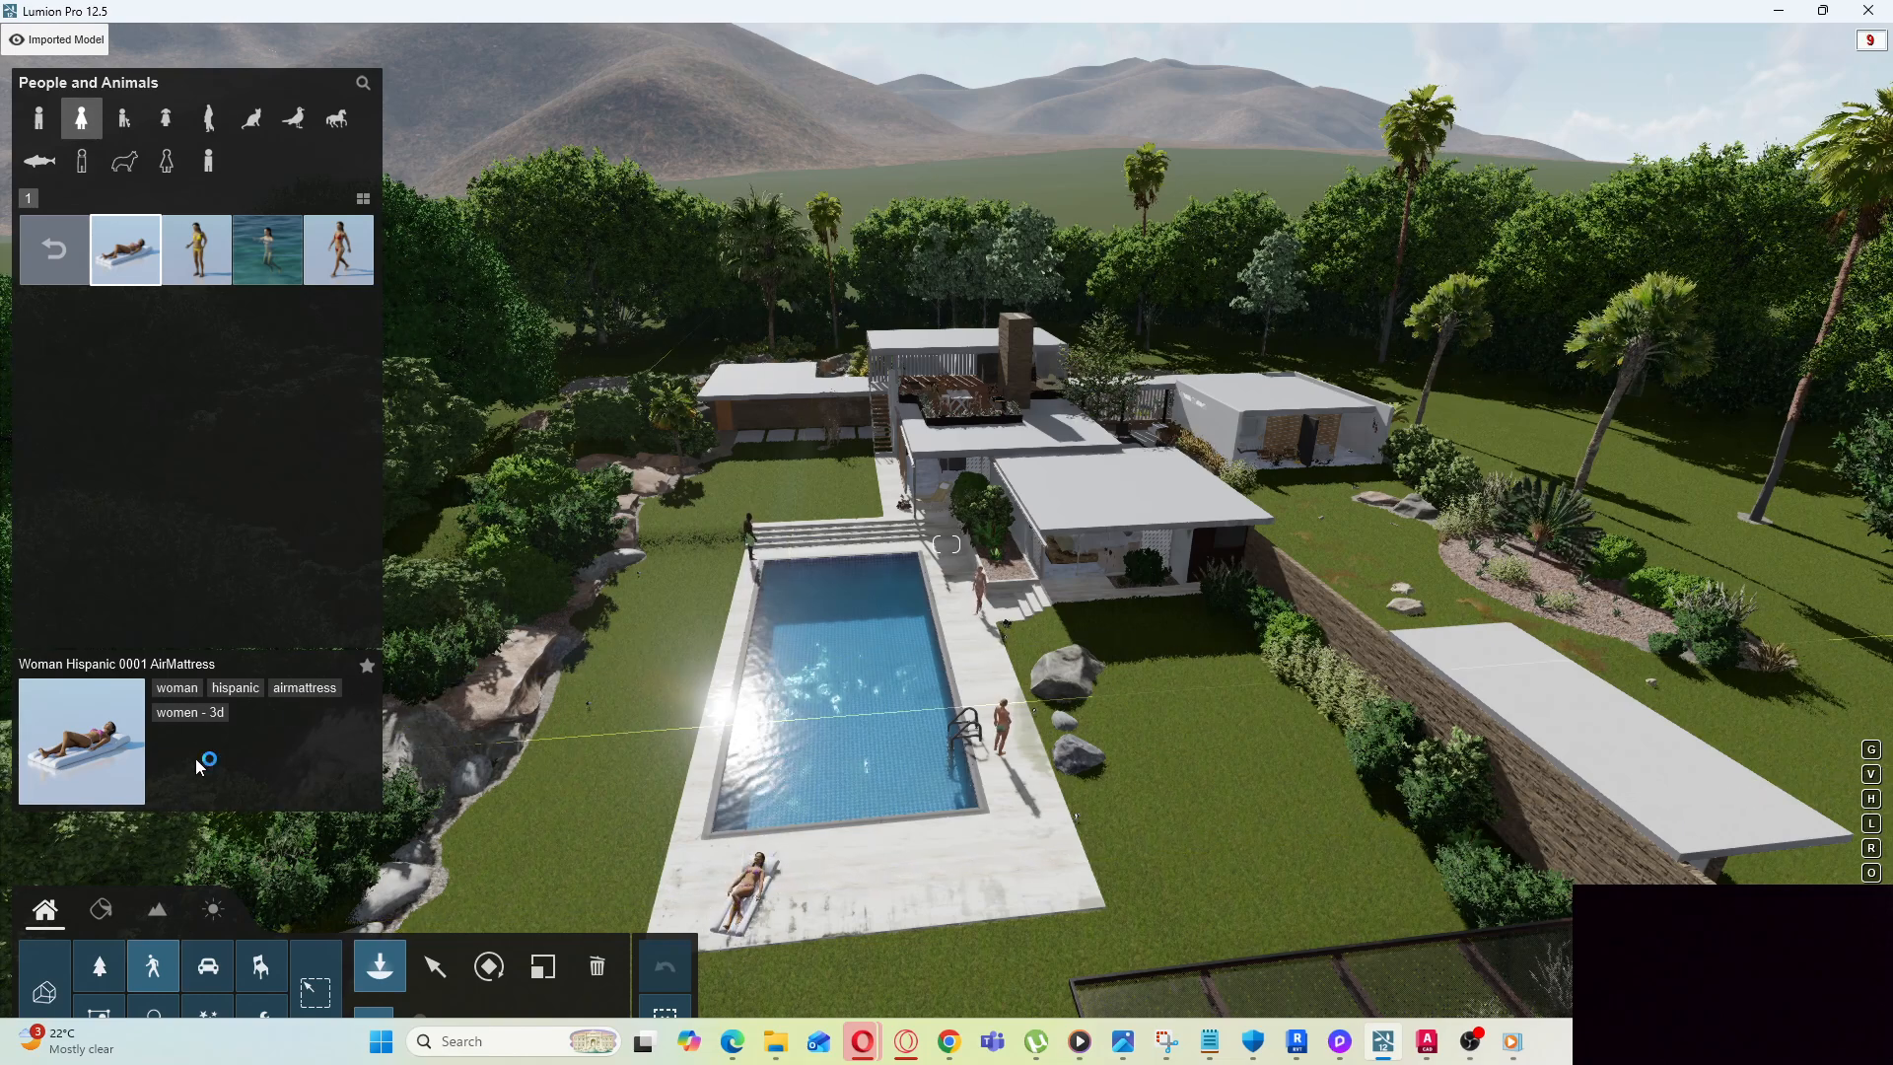
Rotate the woman on the air mattress to lie parallel to the pool's length with her feet toward the water
{"action": "left_click", "coordinate": [489, 966]}
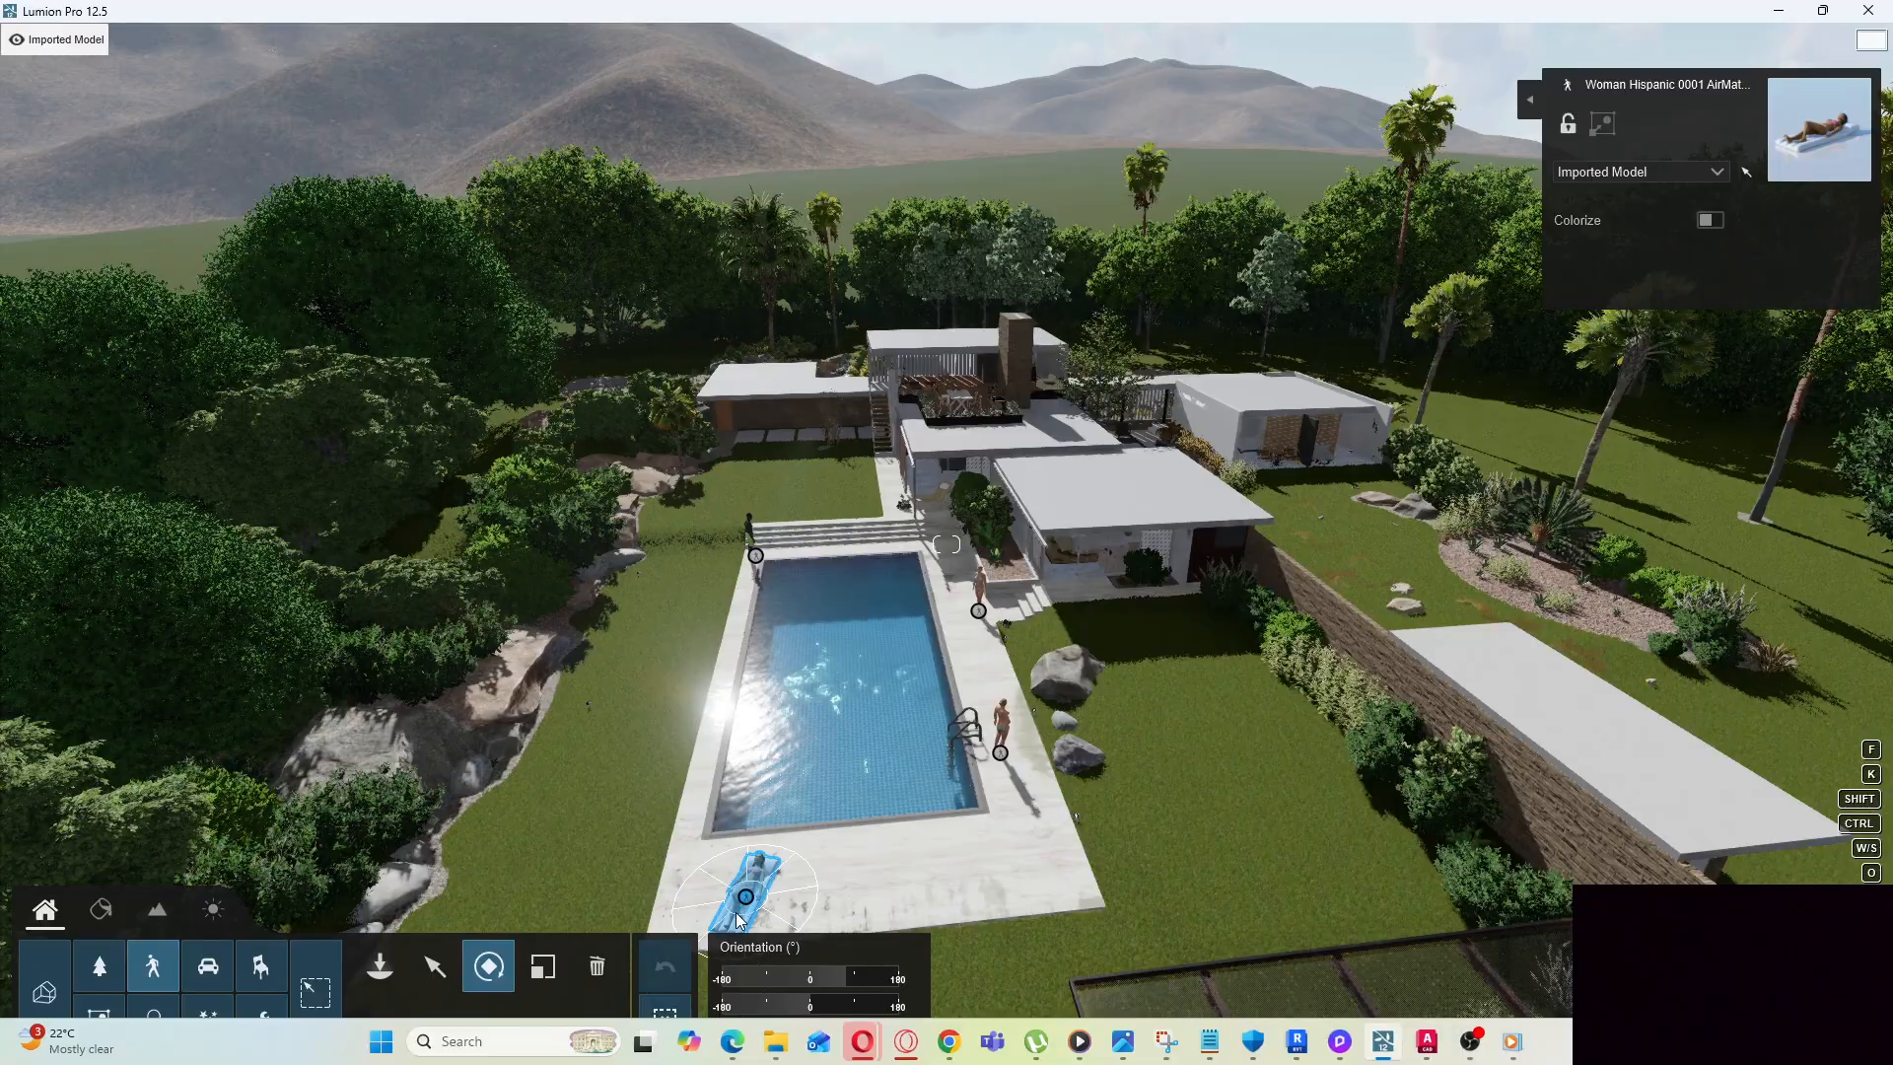
{"action": "left_click_drag", "start_coordinate": [741, 920], "coordinate": [666, 884]}
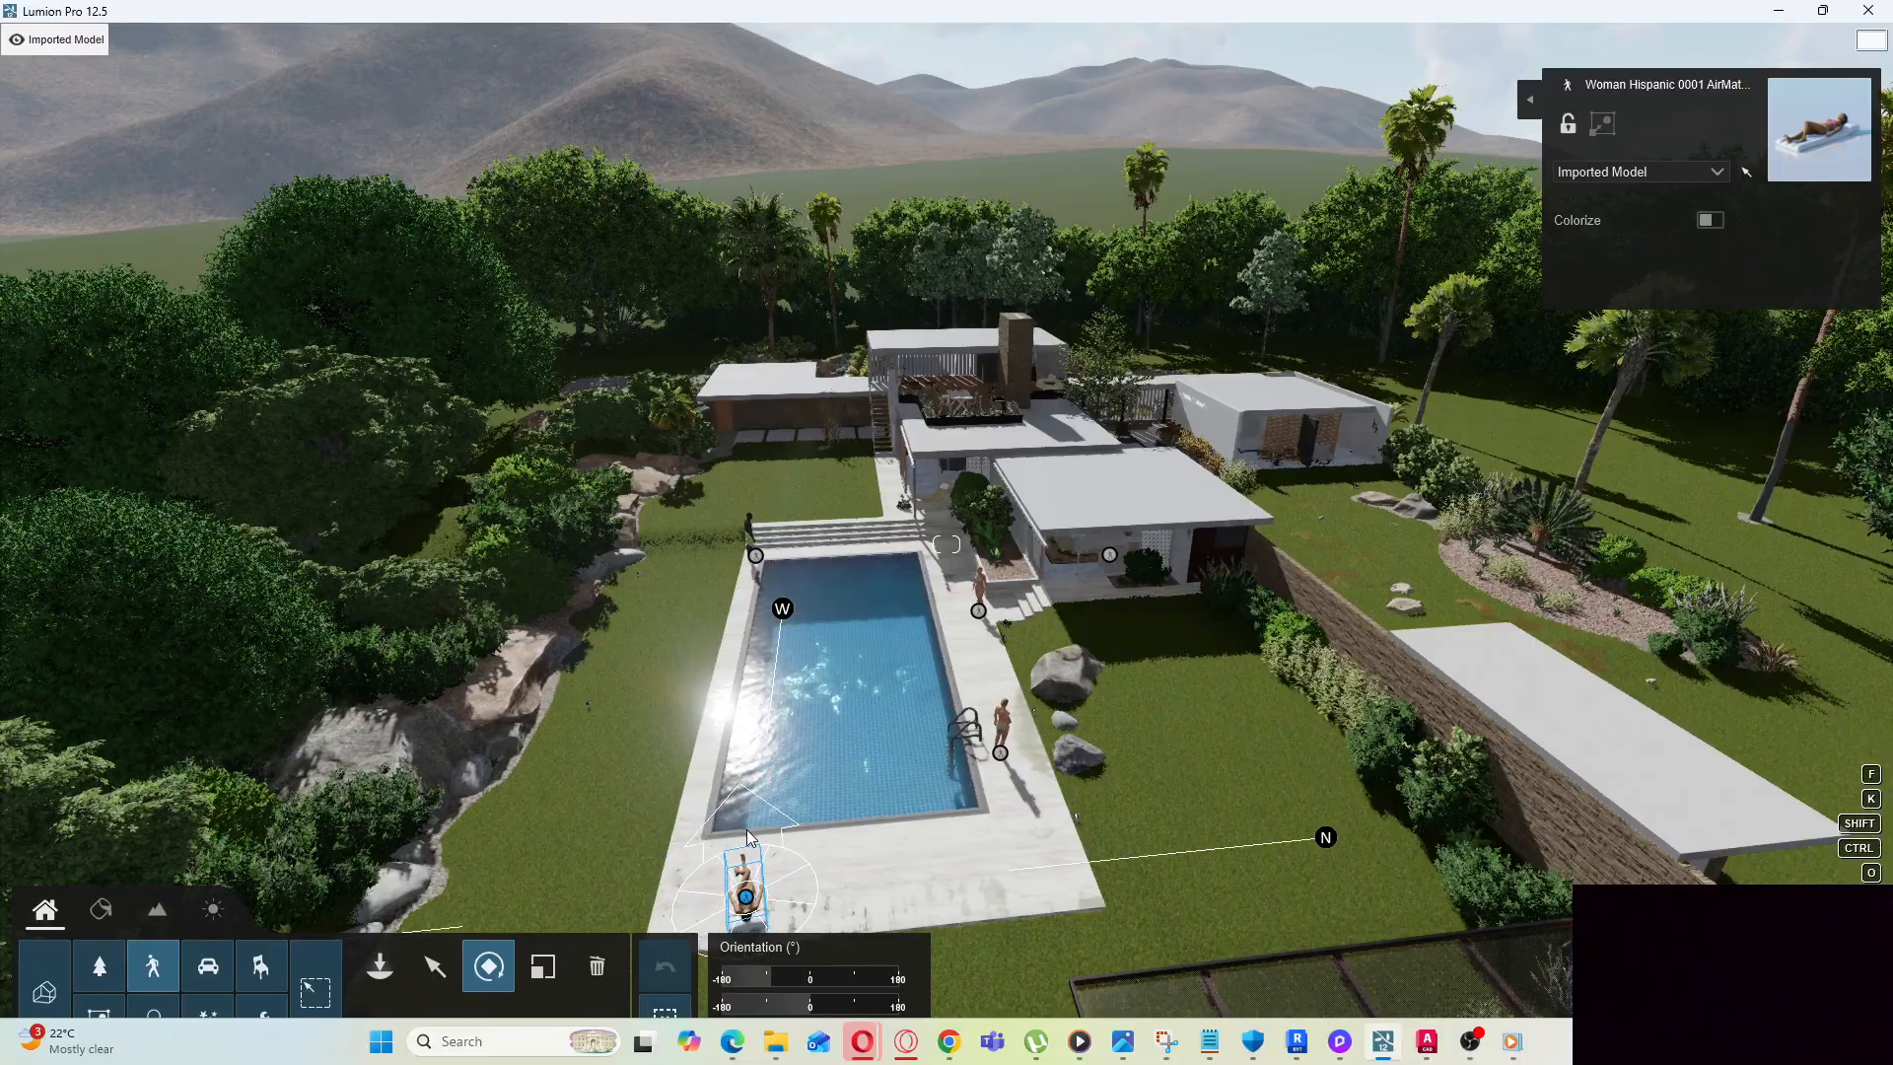
{"action": "left_click_drag", "start_coordinate": [749, 836], "coordinate": [759, 829]}
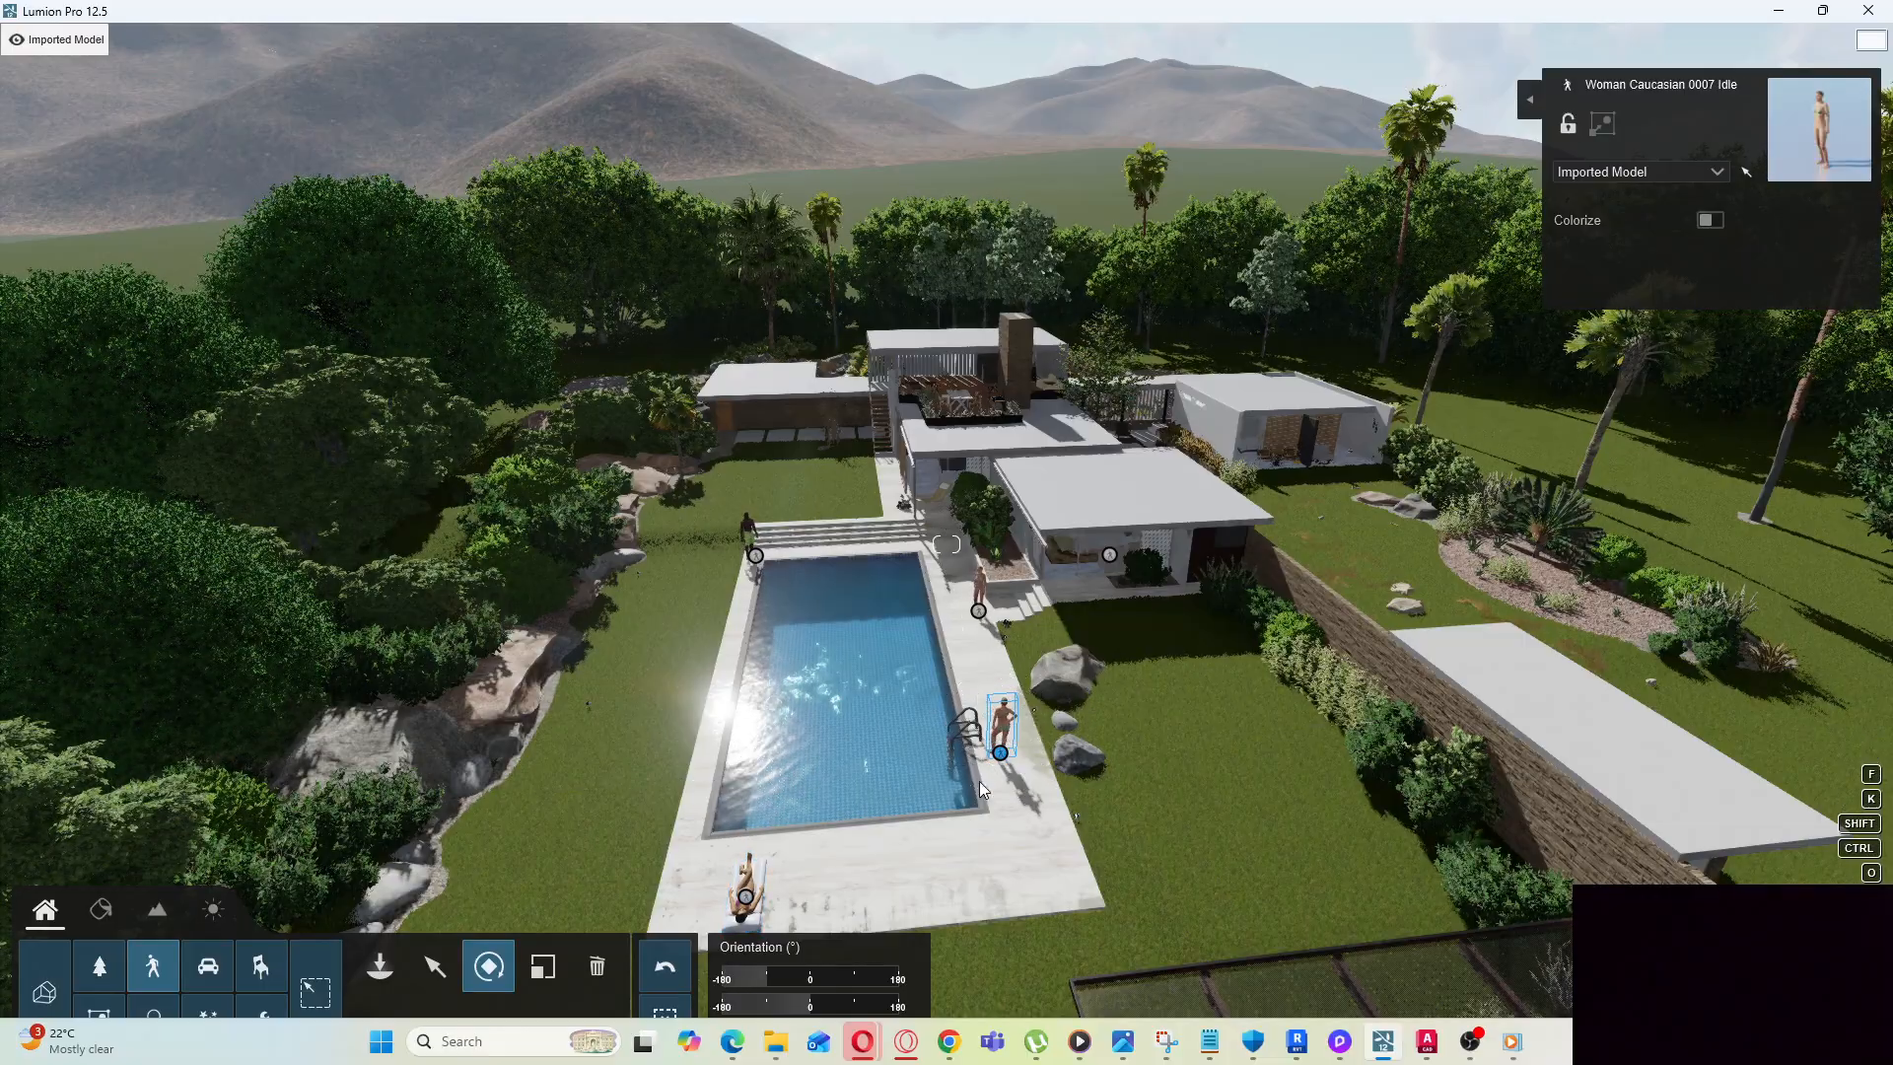
{"action": "left_click", "coordinate": [435, 962]}
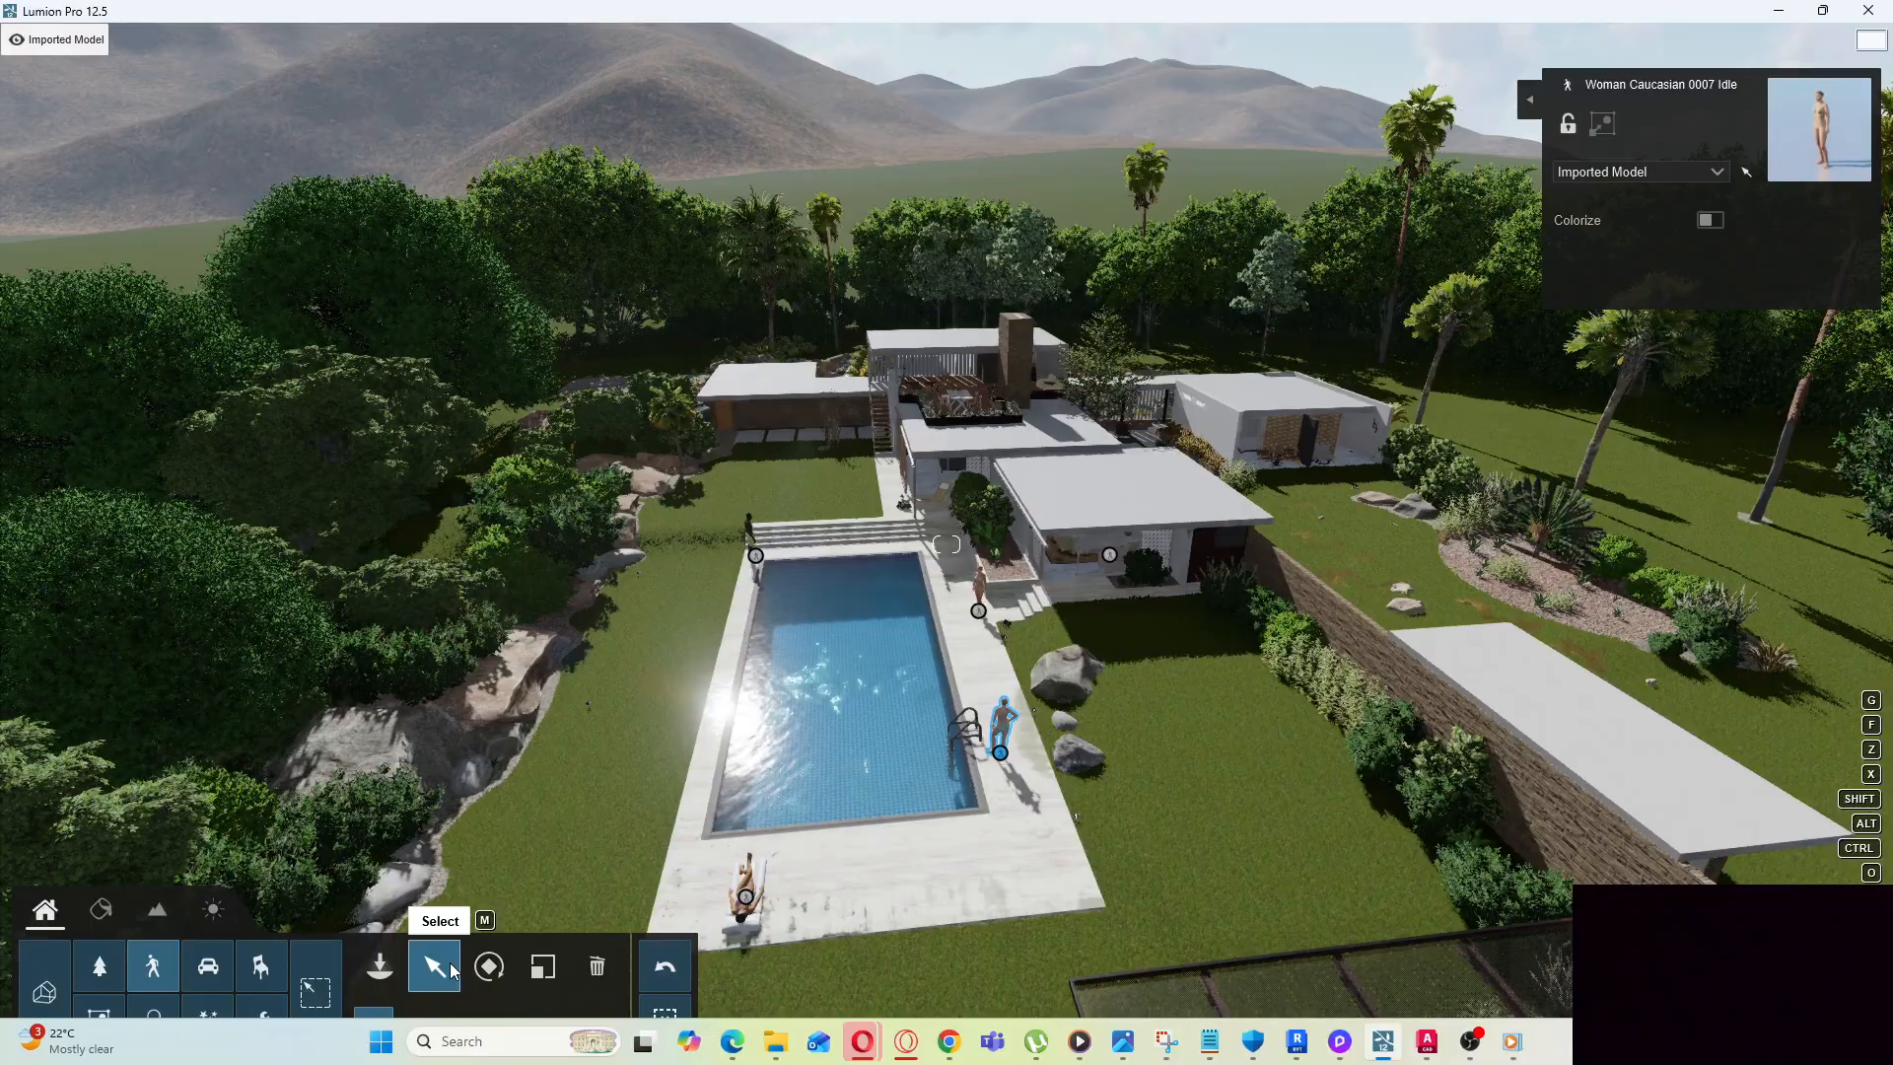
Place the Woman Hispanic 0001 TreadingWater figure in the middle of the pool and check it from up close
{"action": "left_click", "coordinate": [154, 968]}
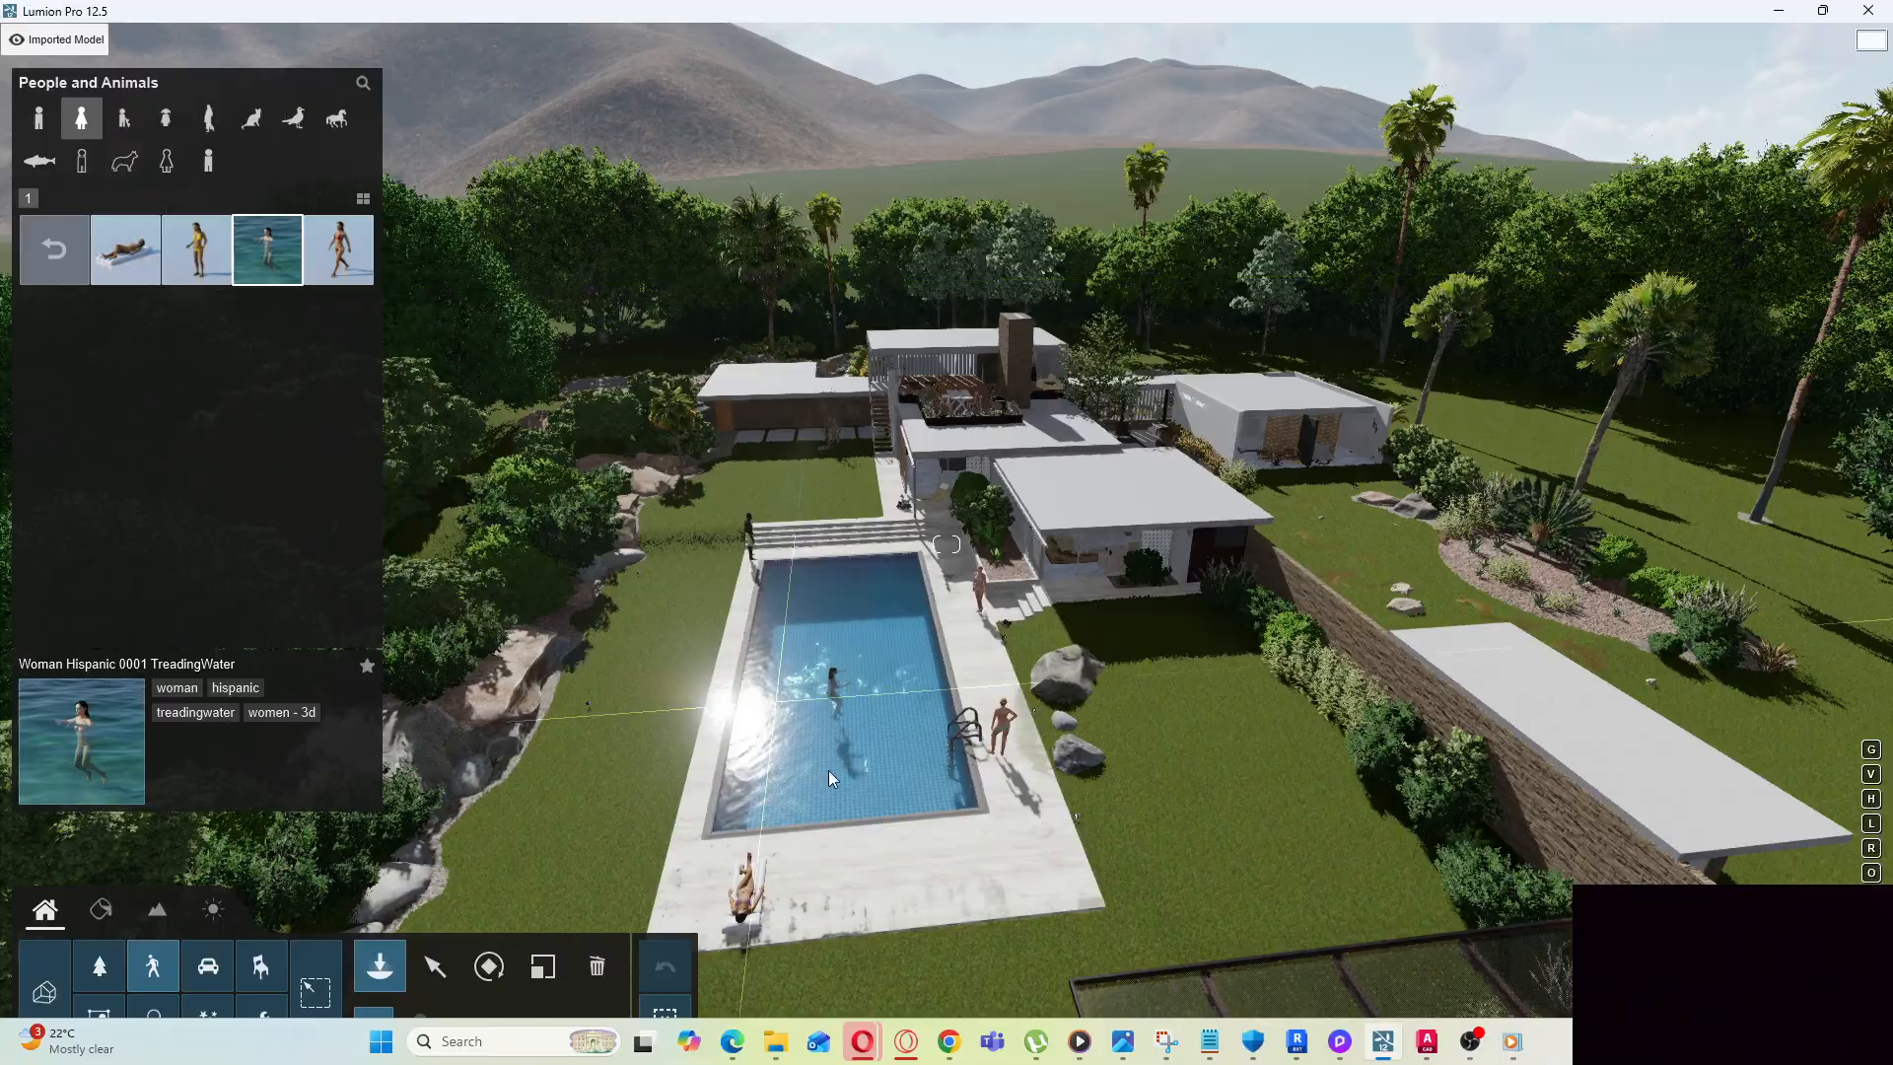
{"action": "key", "text": "w"}
{"action": "key", "text": "w"}
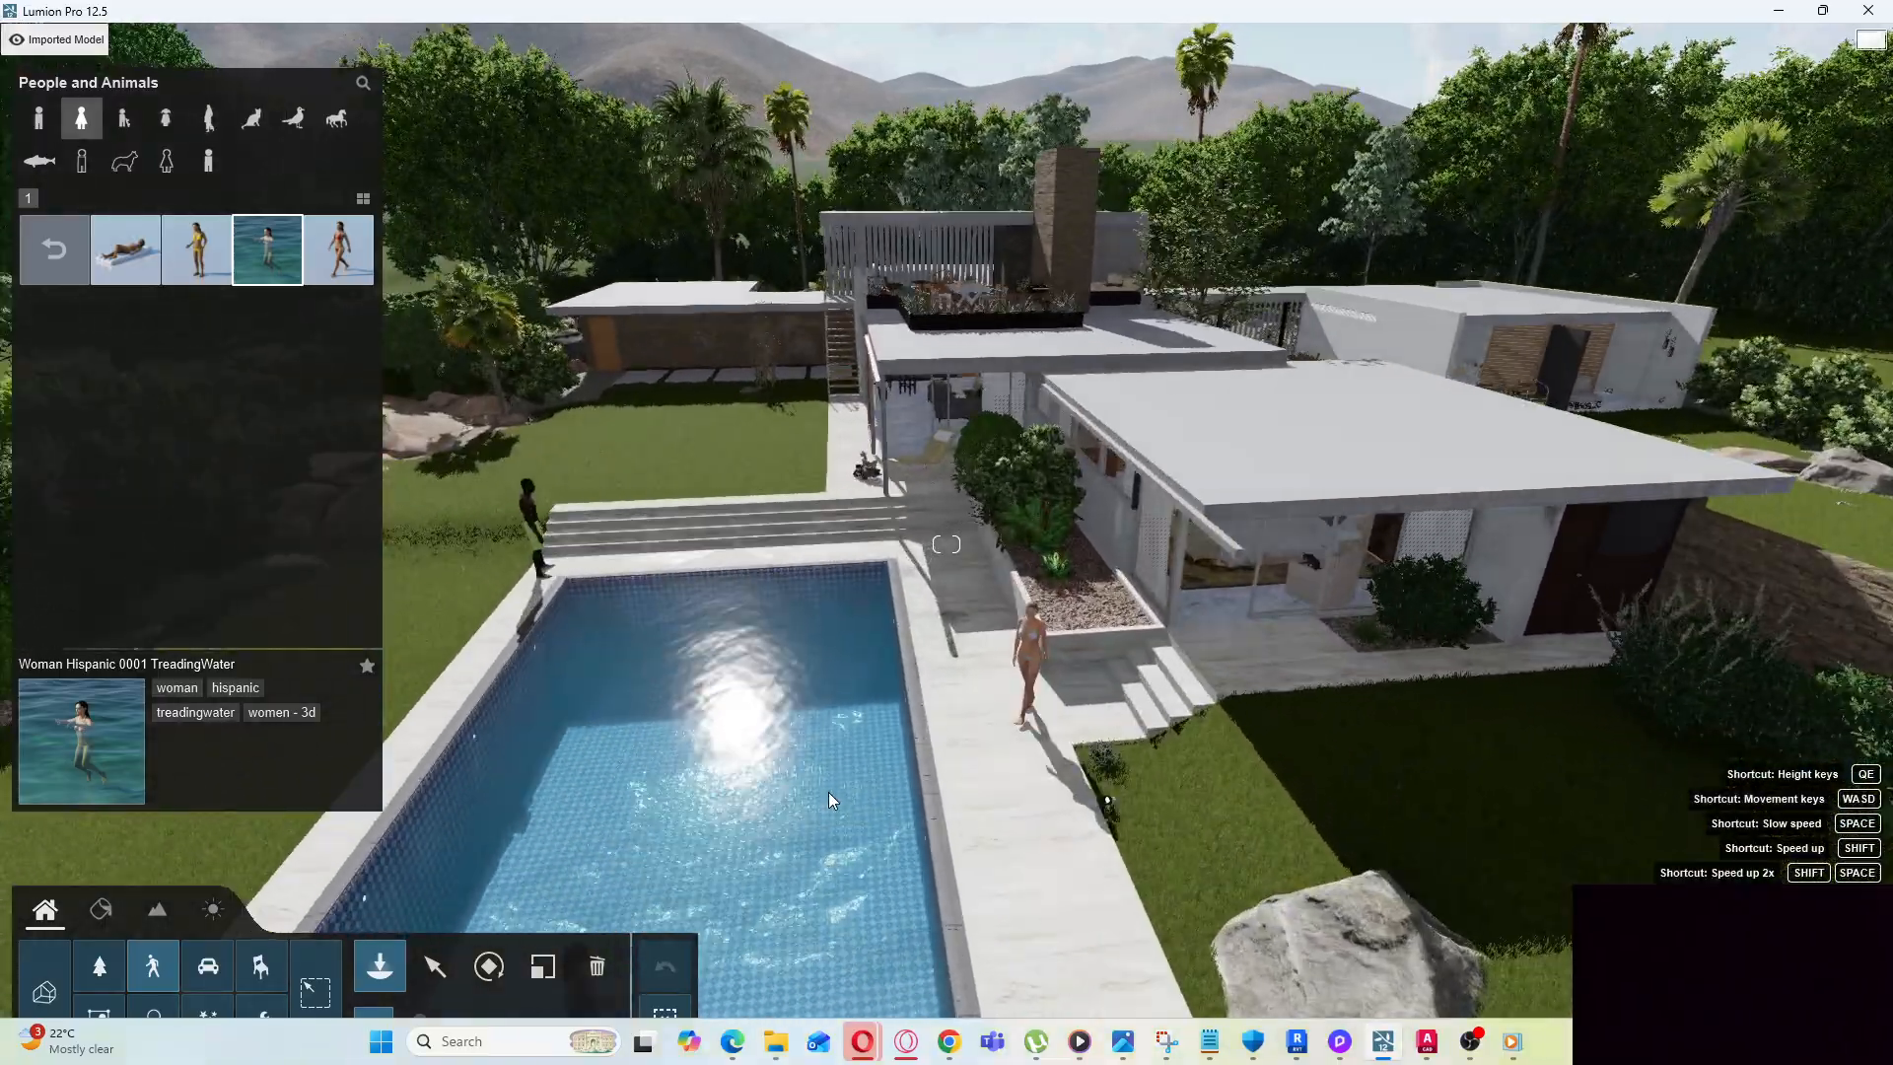
{"action": "key", "text": "w"}
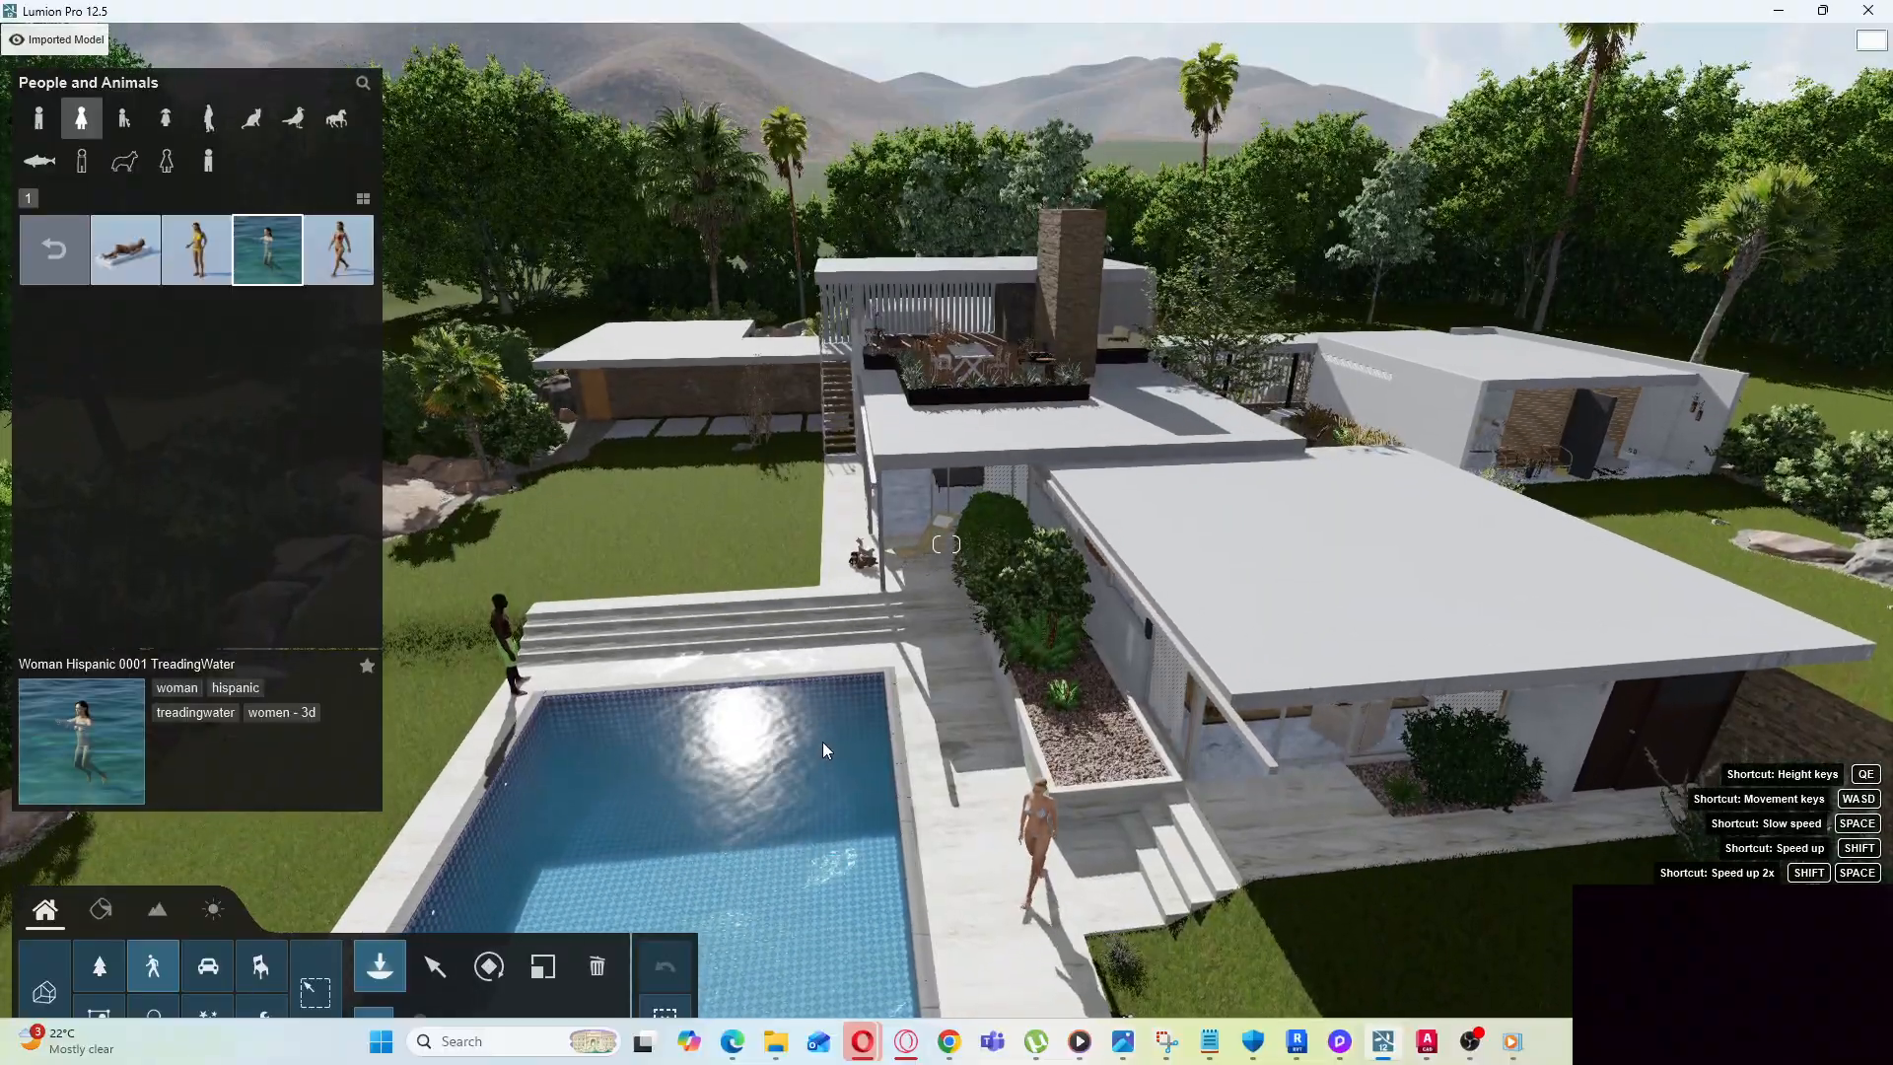
{"action": "key", "text": "w"}
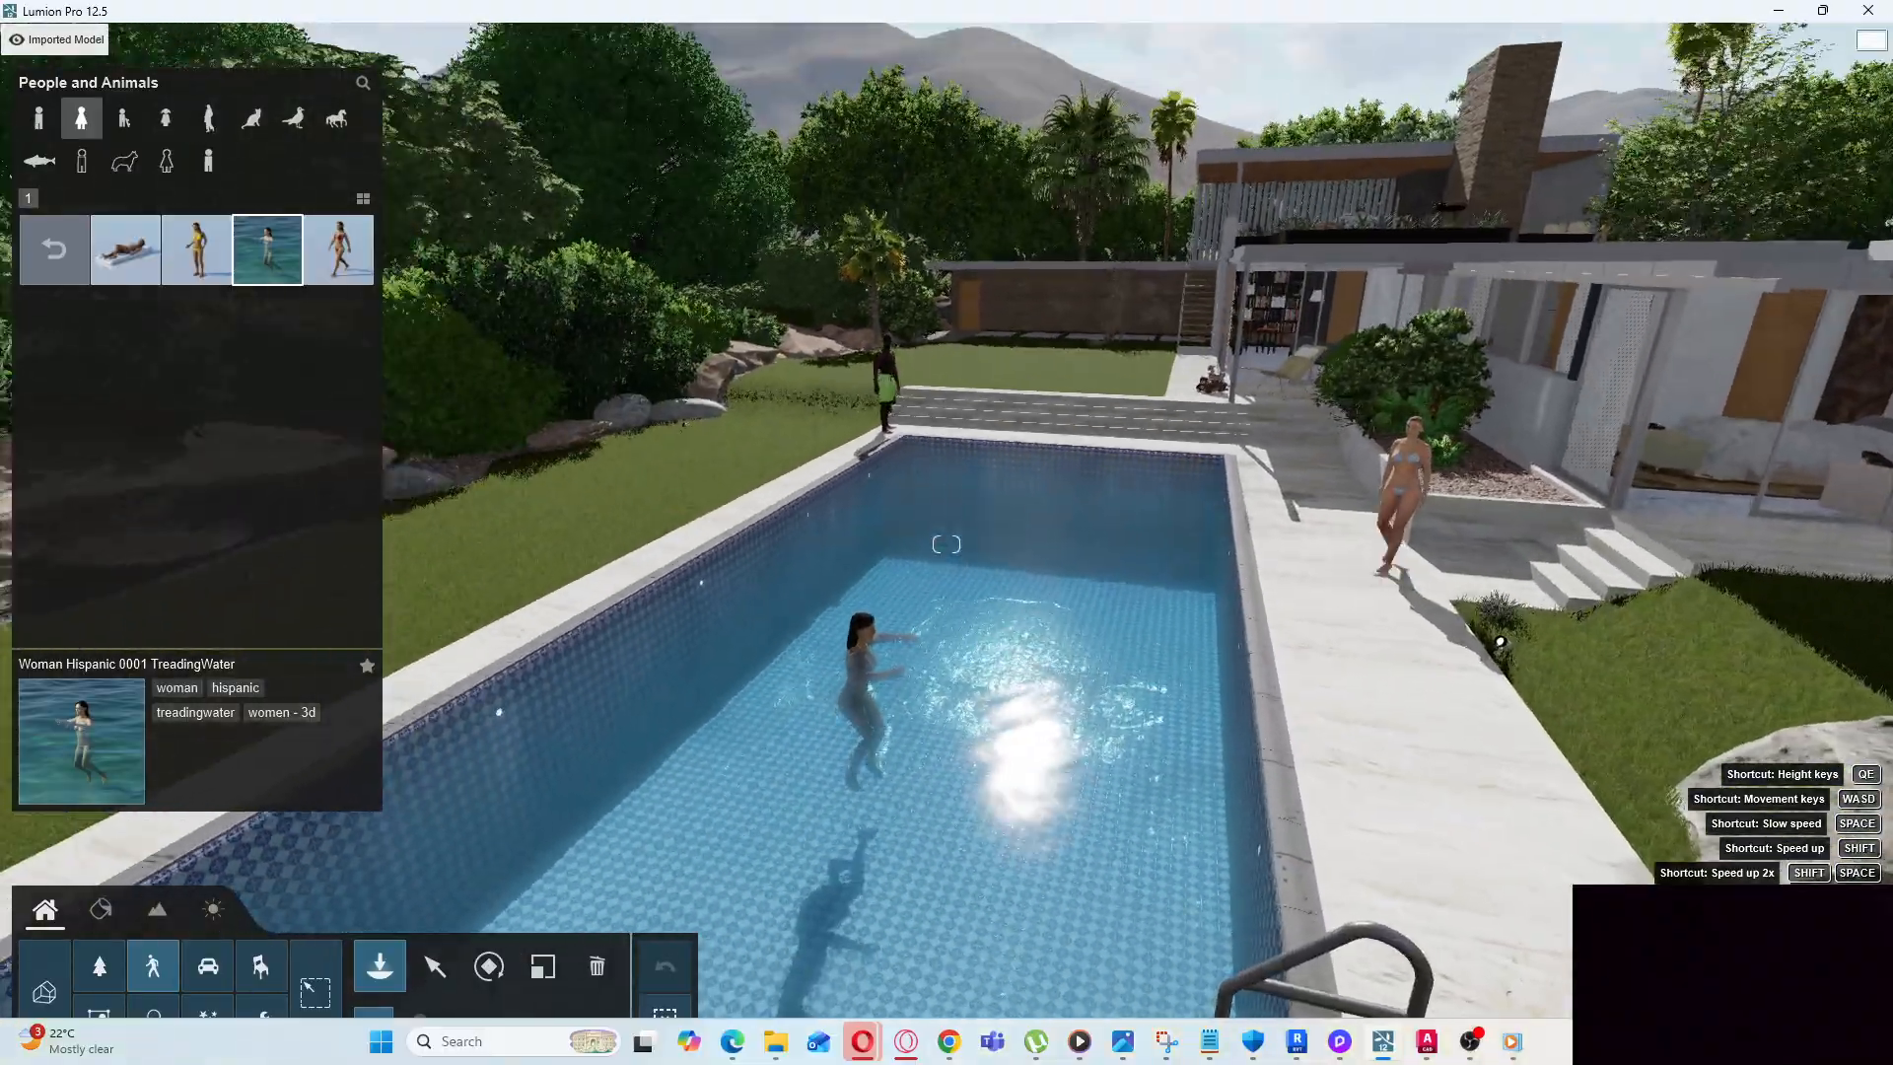
{"action": "key", "text": "s"}
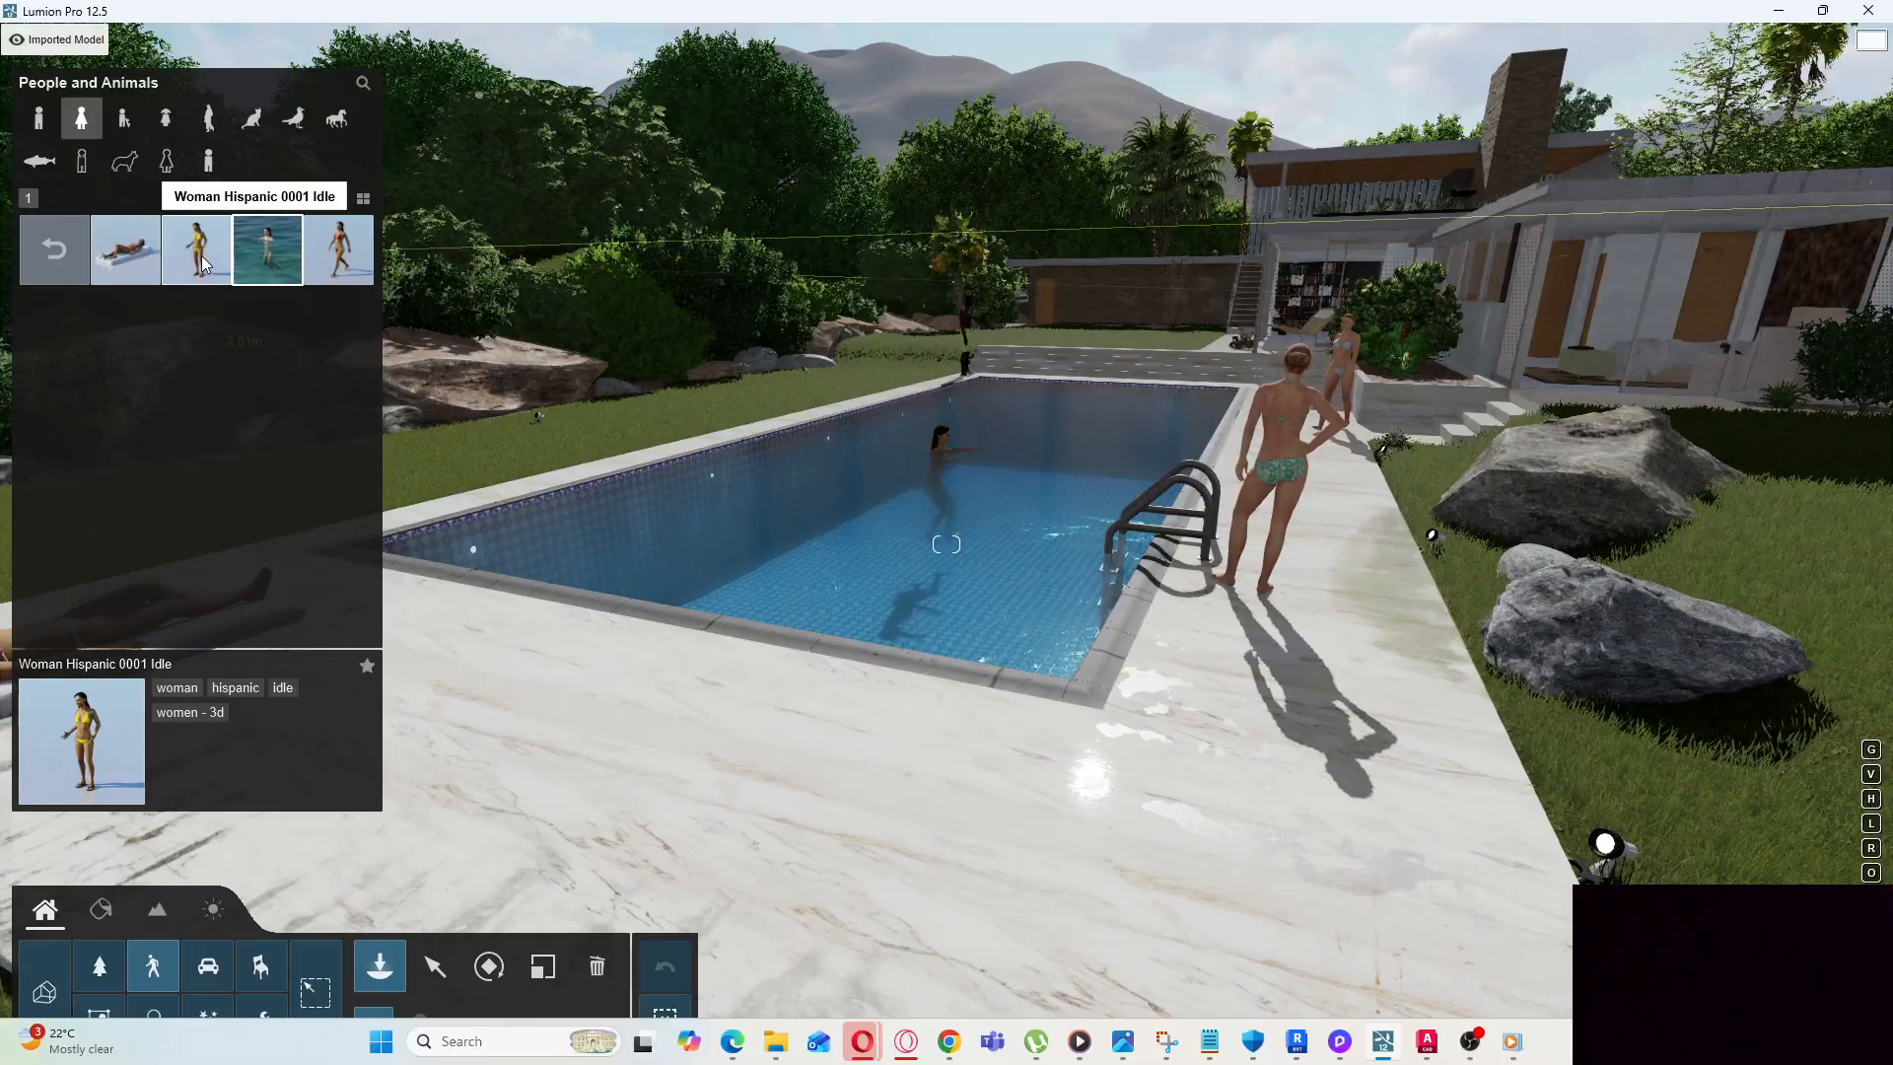
Place two Man Caucasian 0010 Swimming figures in the pool, one near the woman treading water and one at the far end
{"action": "left_click", "coordinate": [35, 127]}
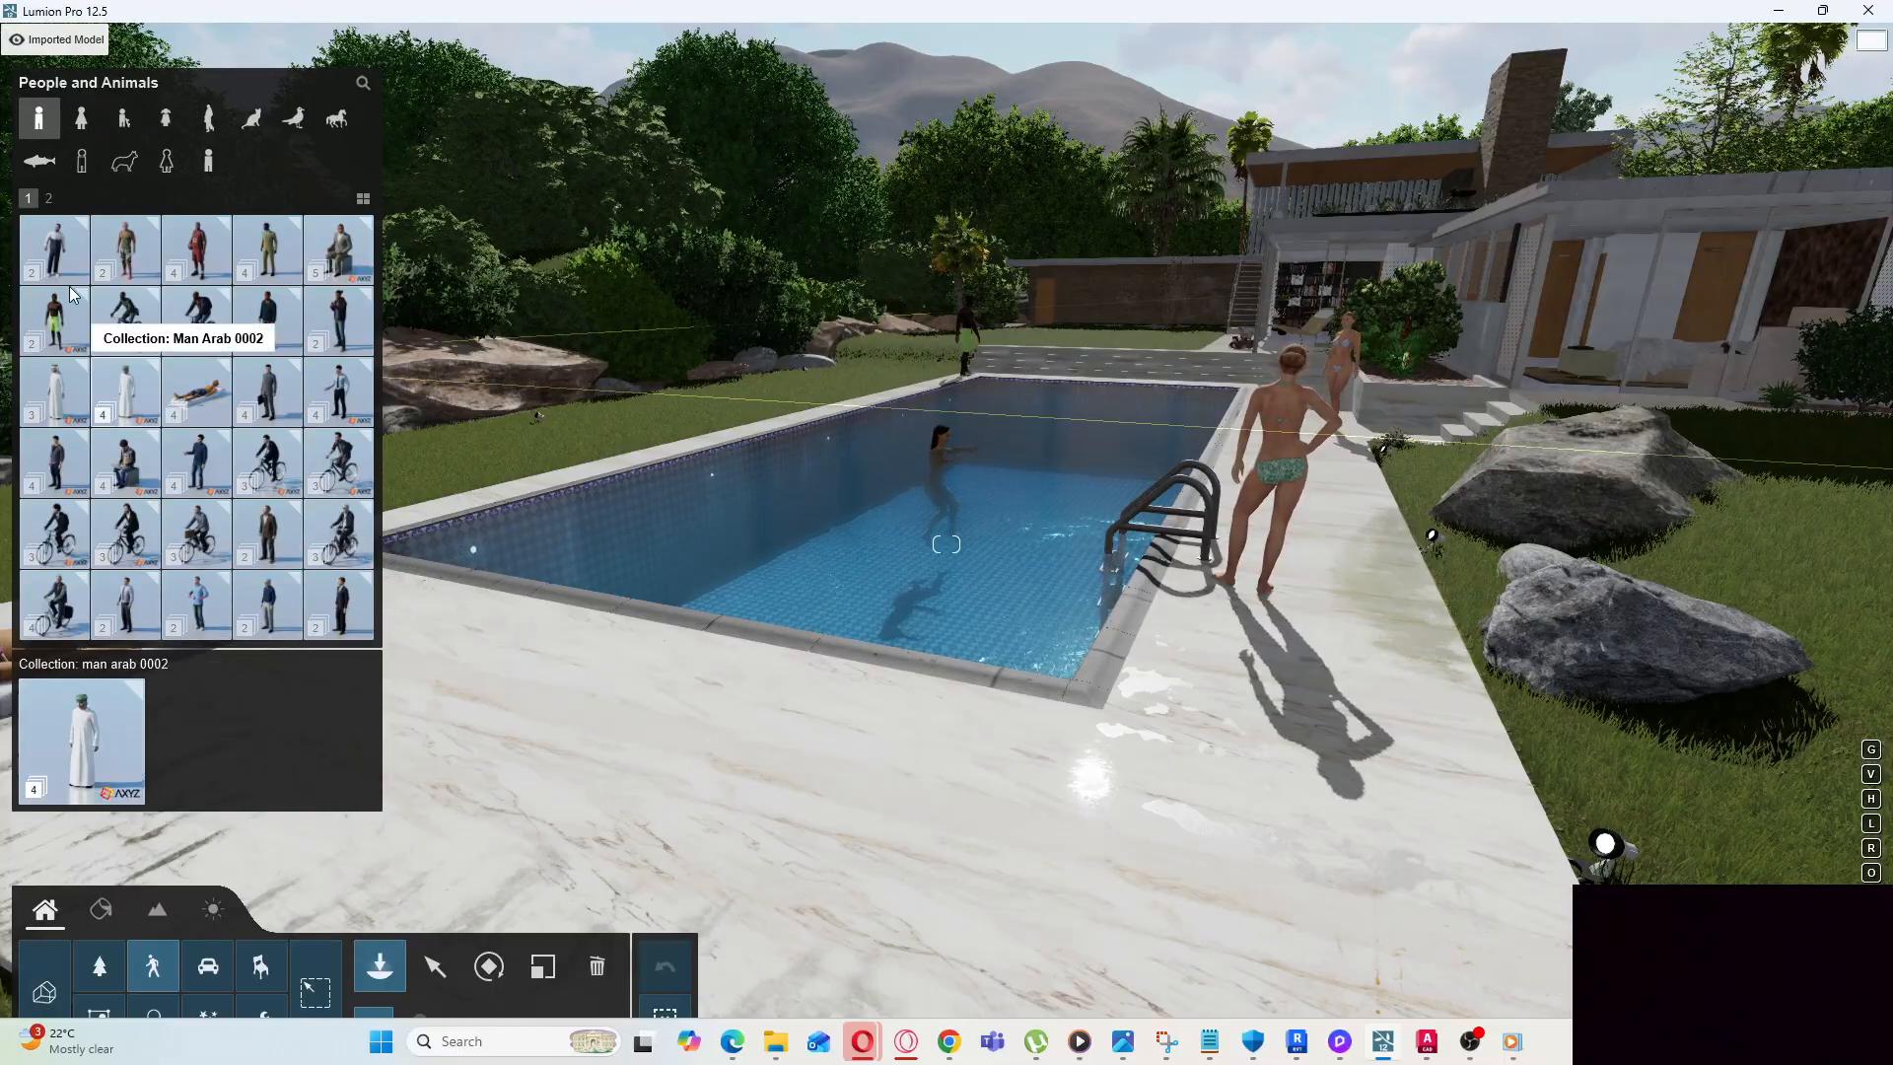
{"action": "left_click", "coordinate": [56, 201]}
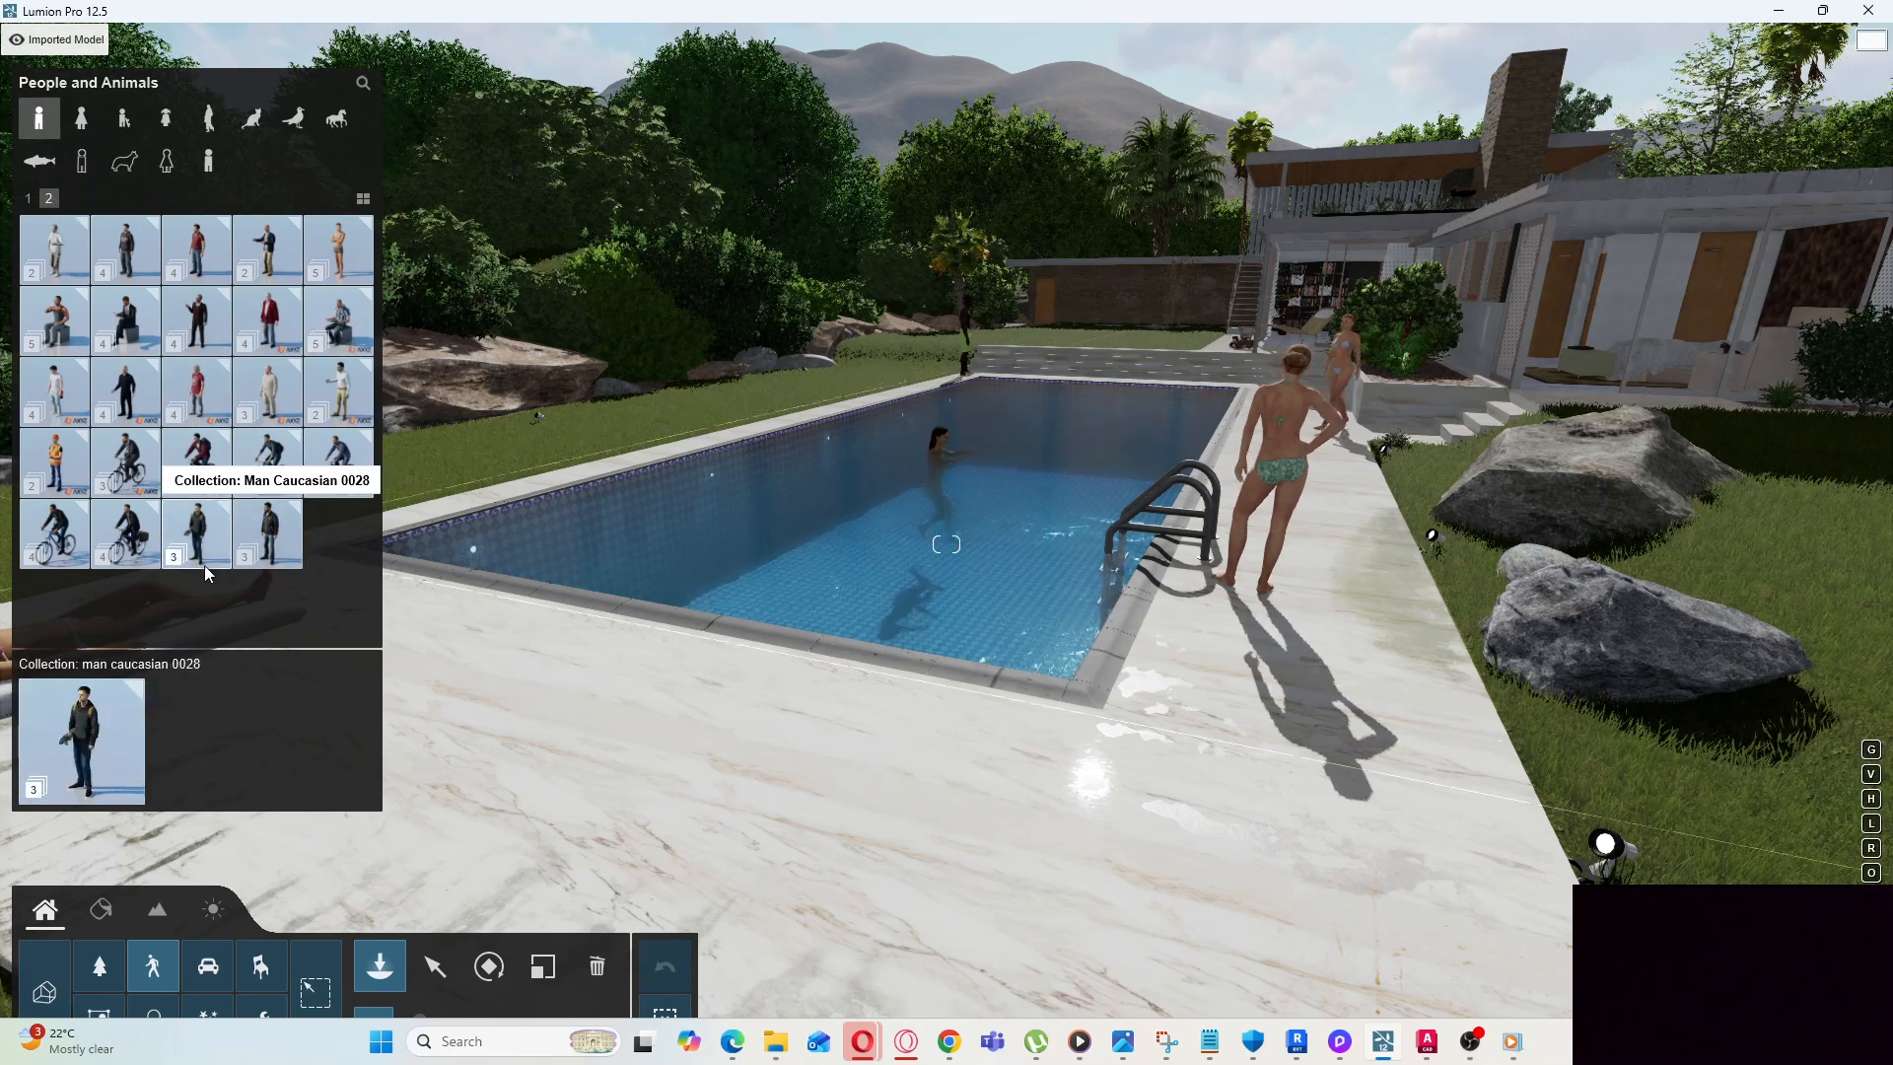
{"action": "left_click", "coordinate": [336, 240]}
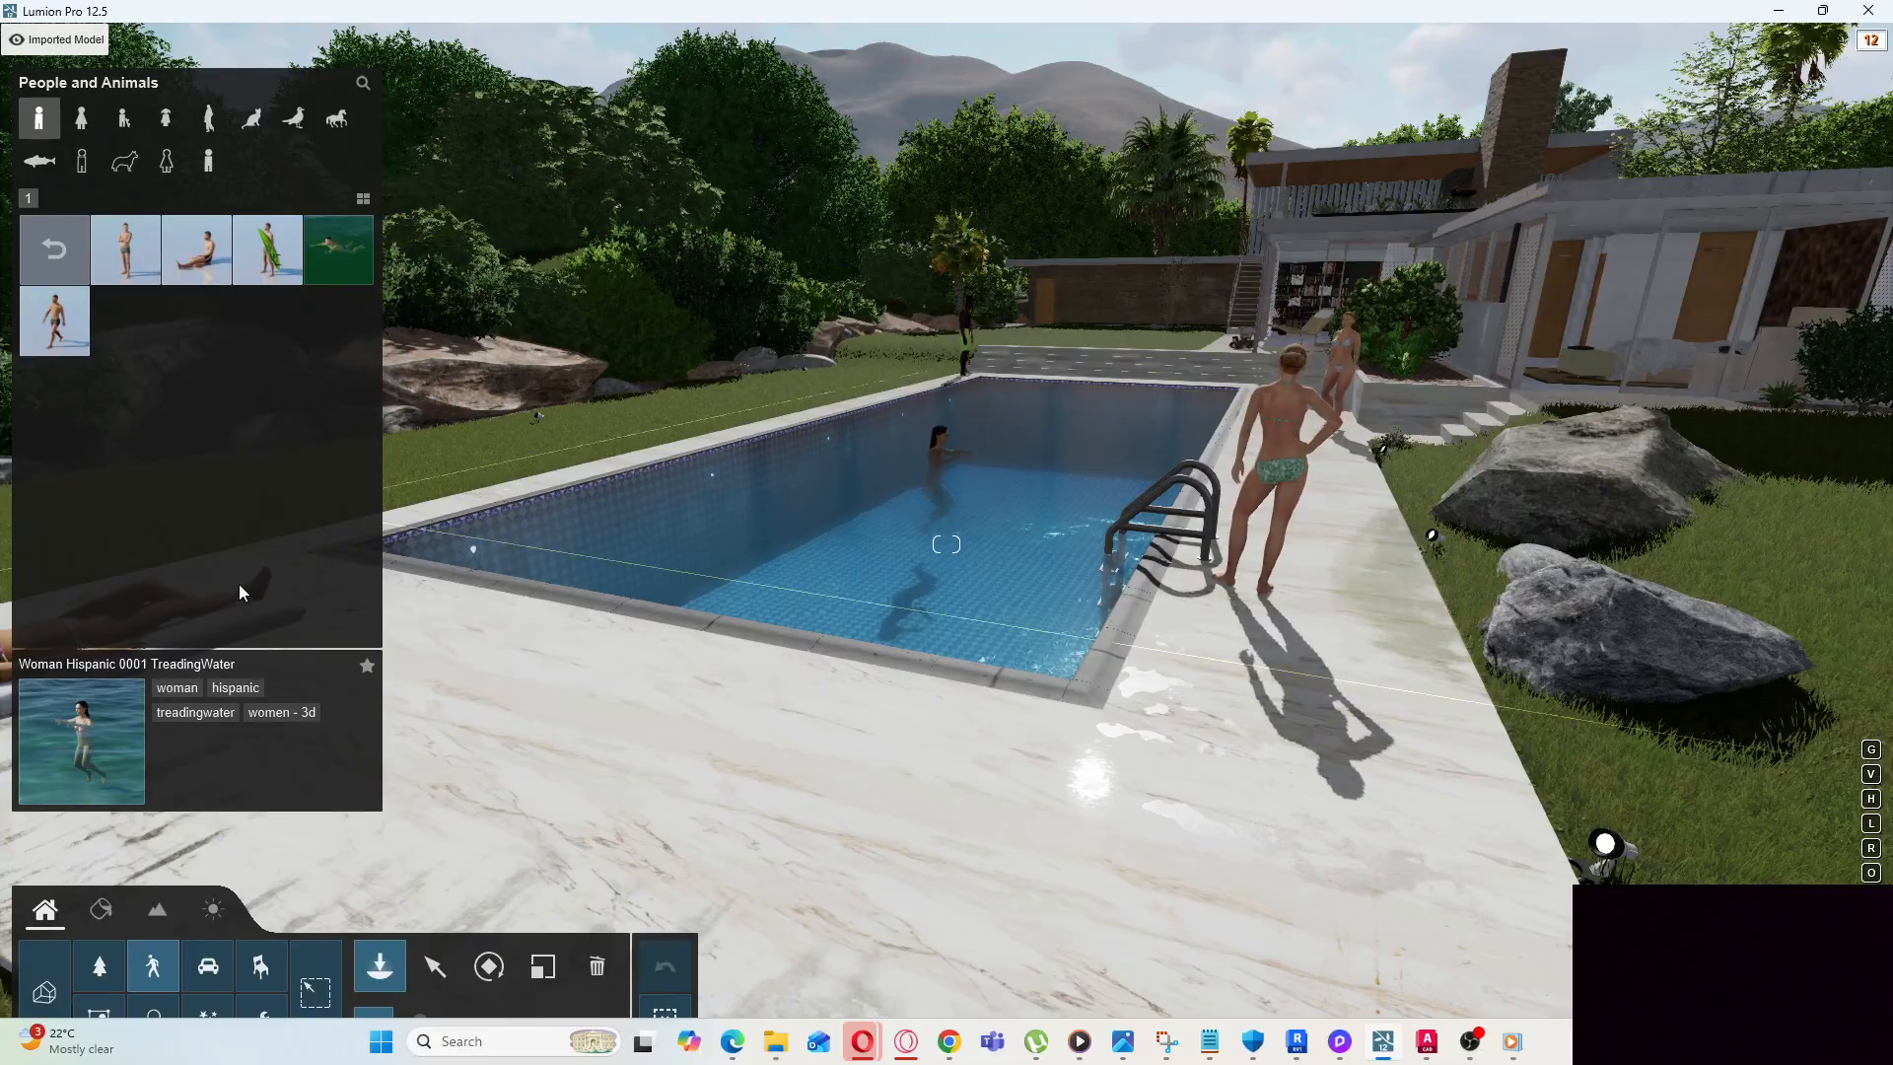
{"action": "left_click", "coordinate": [338, 249]}
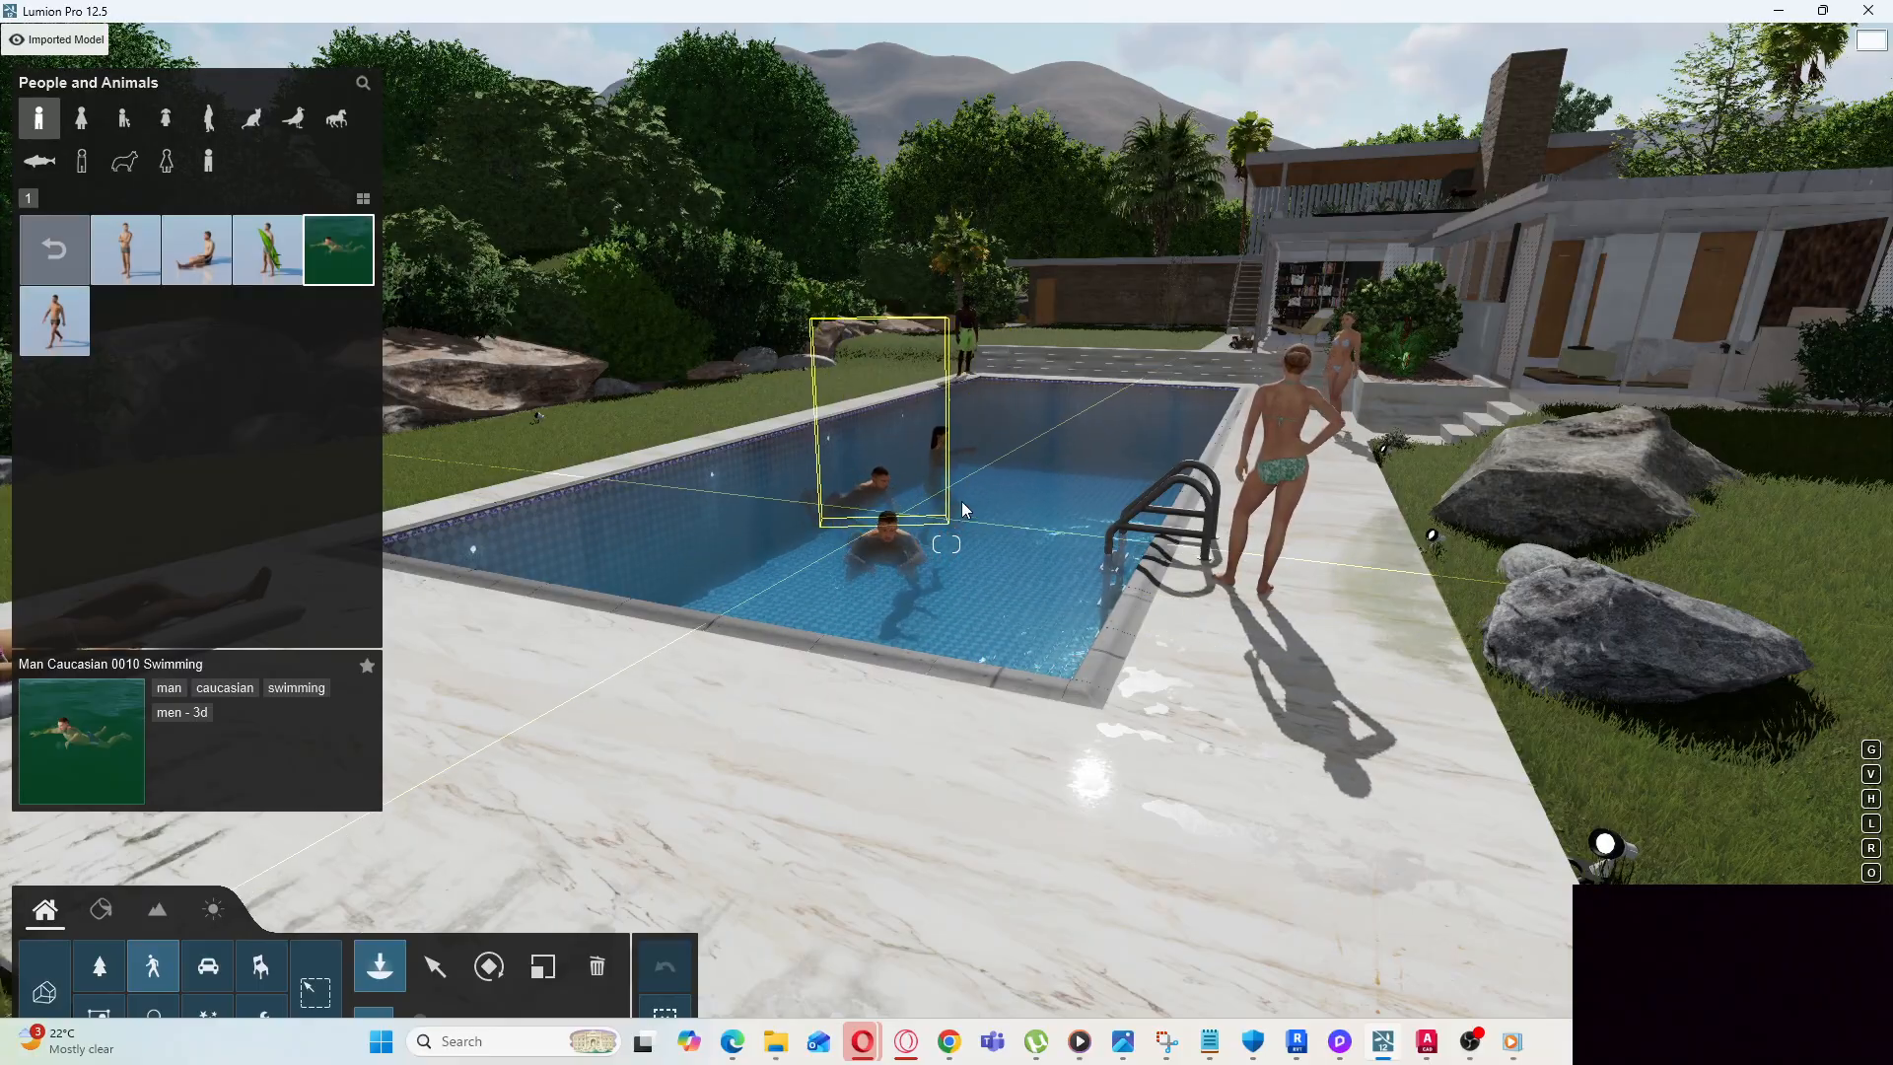
{"action": "right_click_drag", "start_coordinate": [996, 504], "coordinate": [1012, 532]}
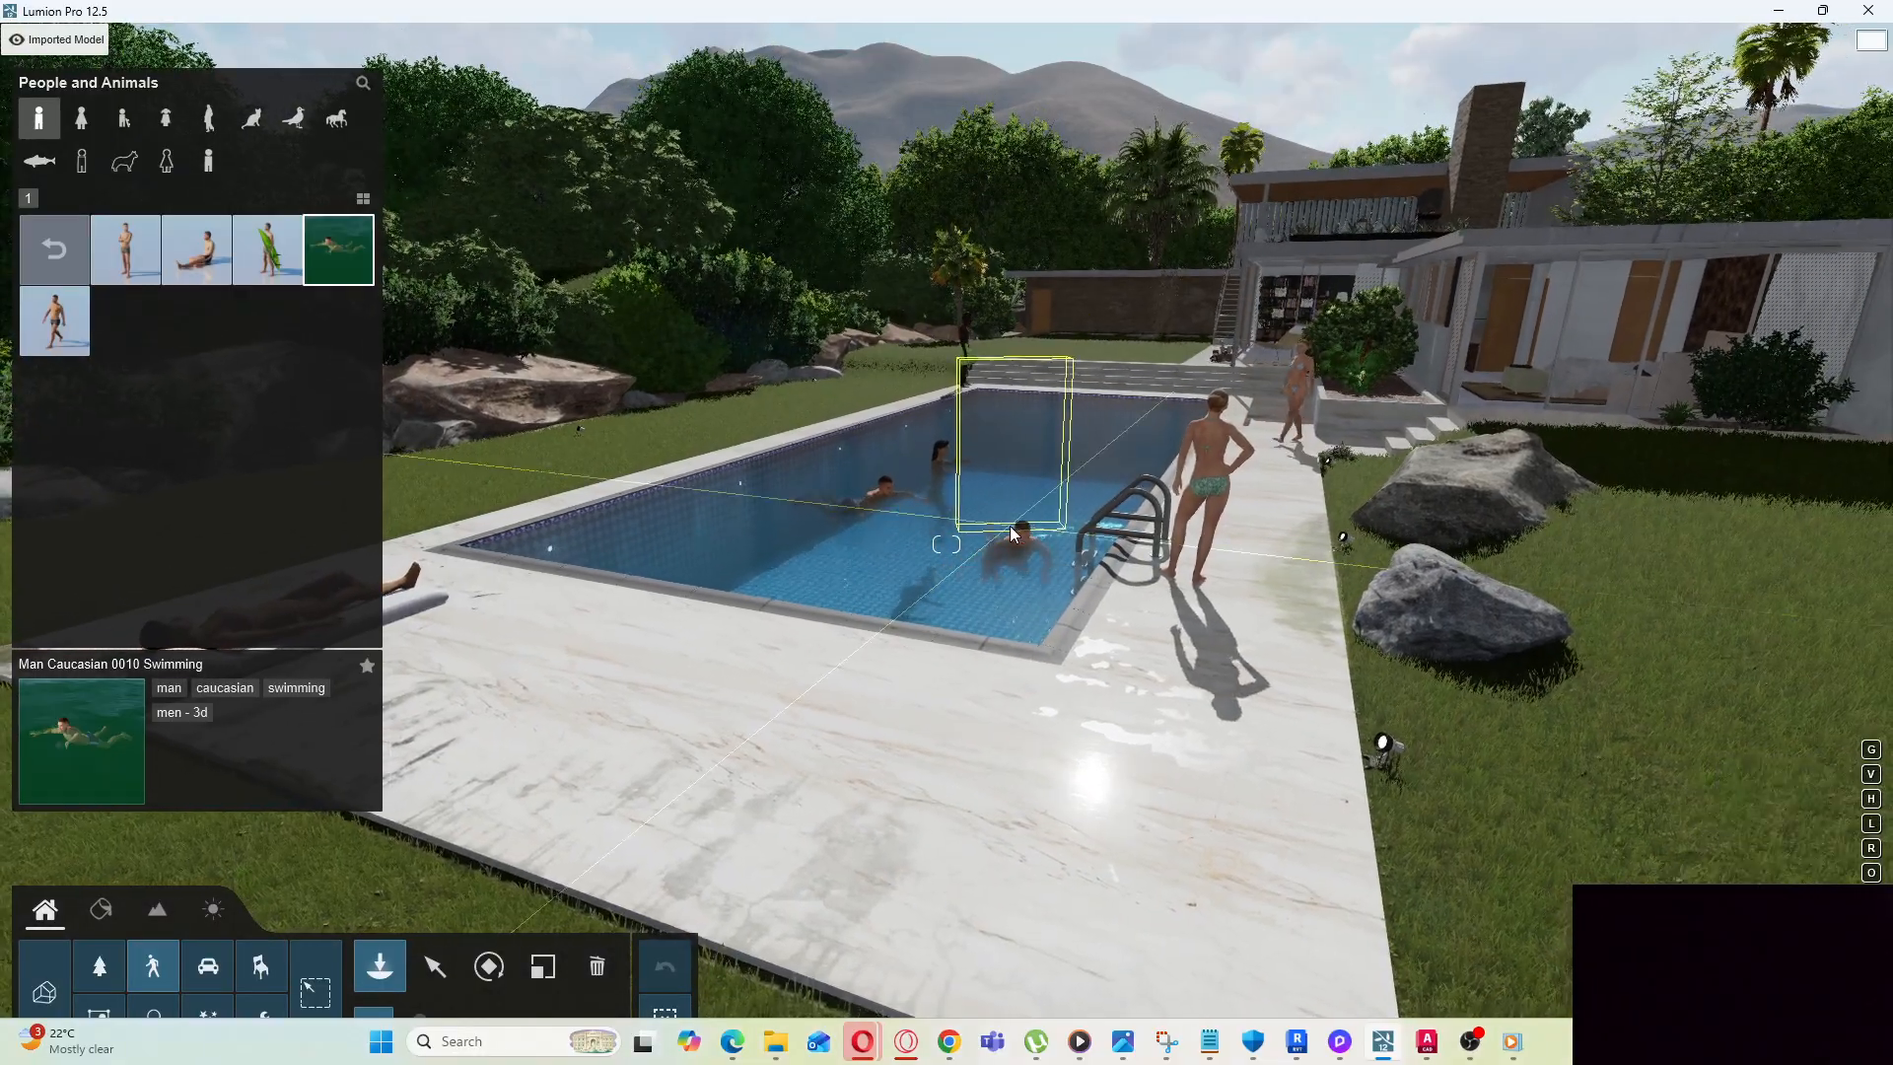
{"action": "key", "text": "q"}
{"action": "right_click_drag", "start_coordinate": [1010, 535], "coordinate": [1005, 631]}
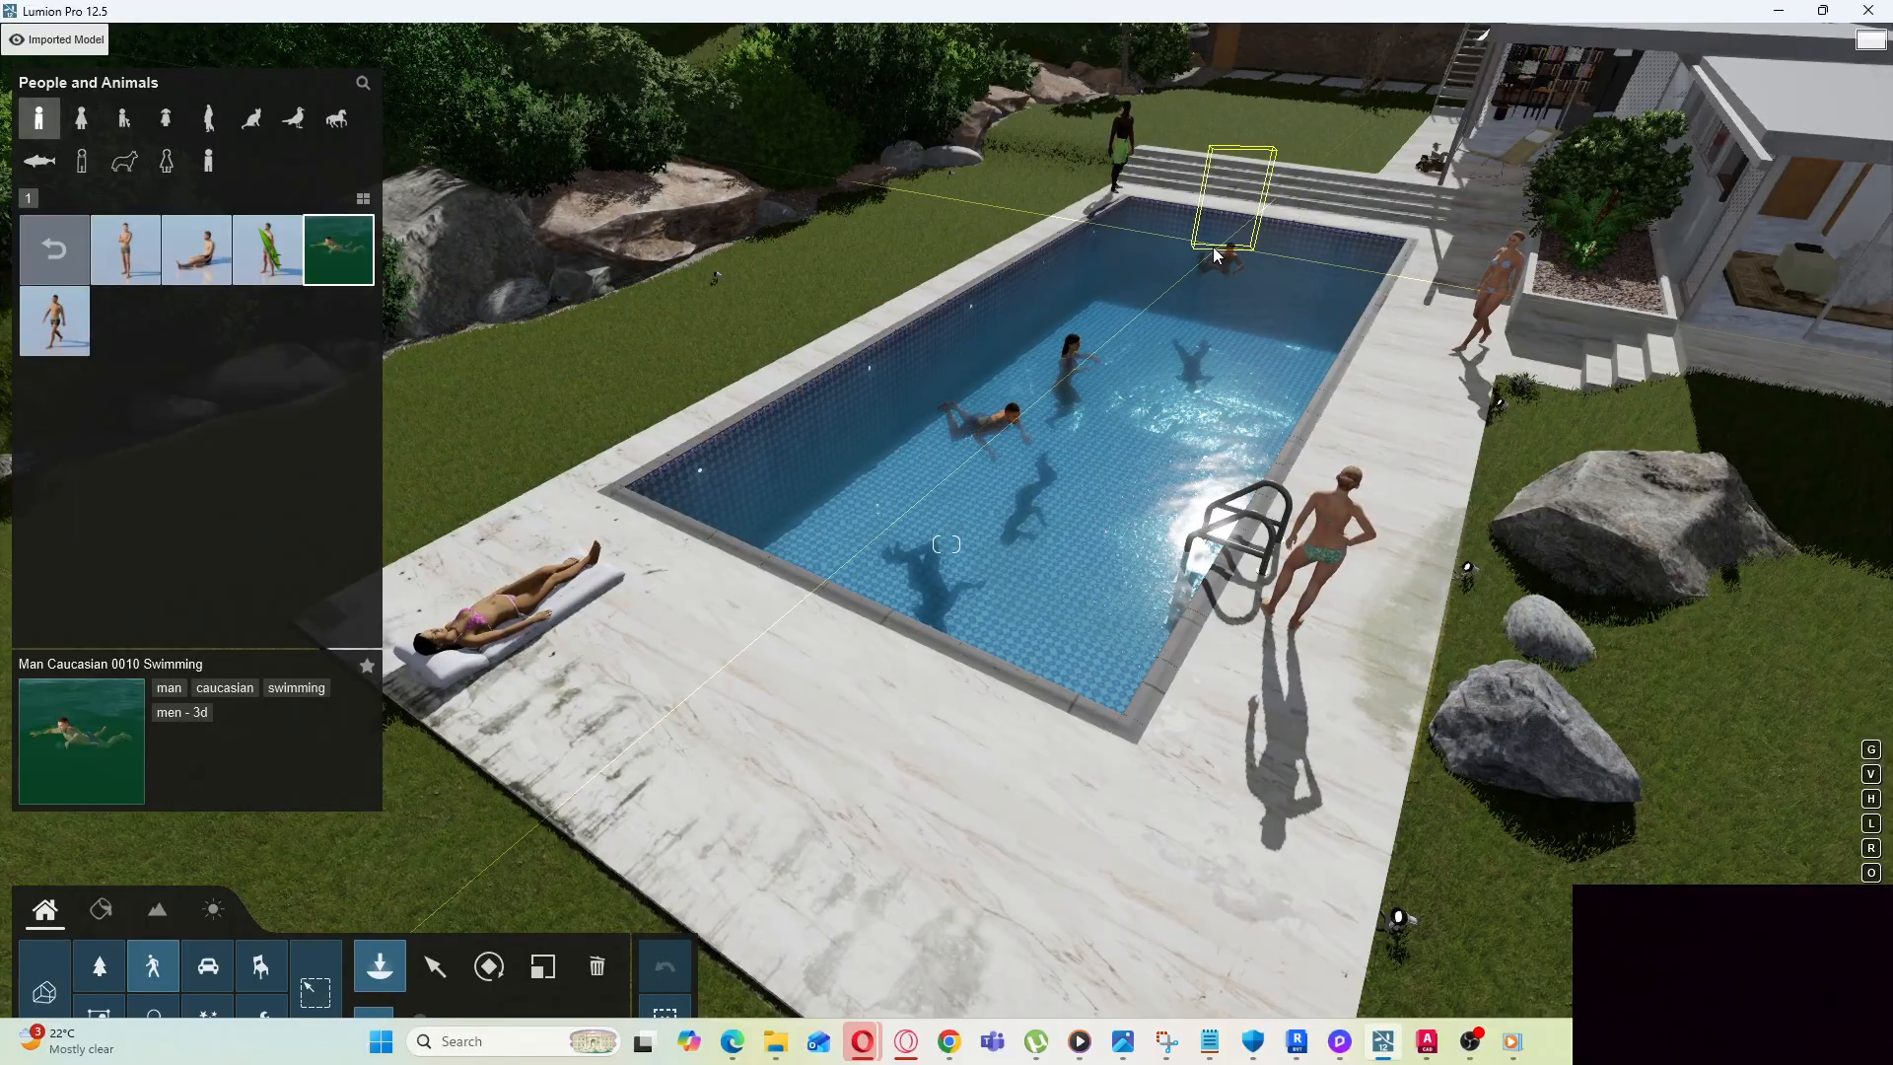
{"action": "left_click", "coordinate": [1215, 254]}
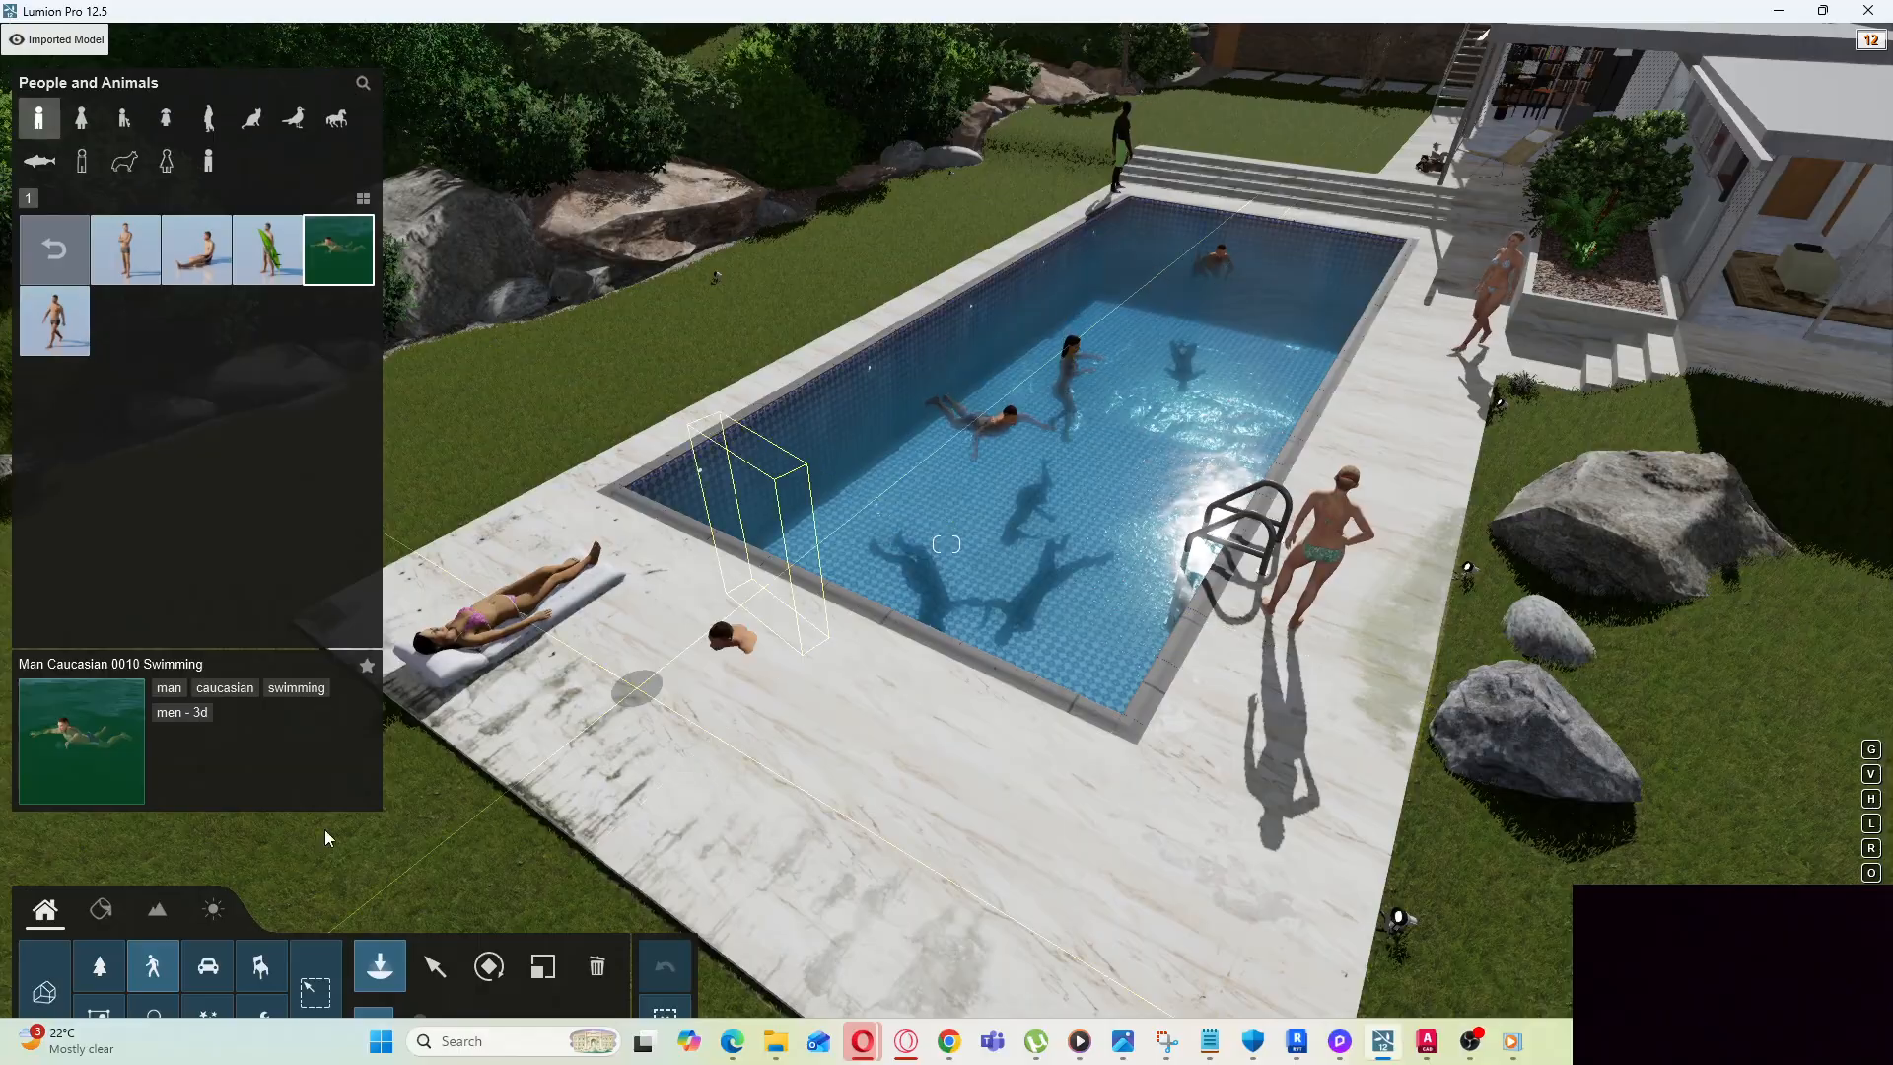
Rotate the nearer swimming man so that he faces a different direction from the swimmer at the far end
{"action": "left_click", "coordinate": [489, 966]}
{"action": "left_click", "coordinate": [972, 447]}
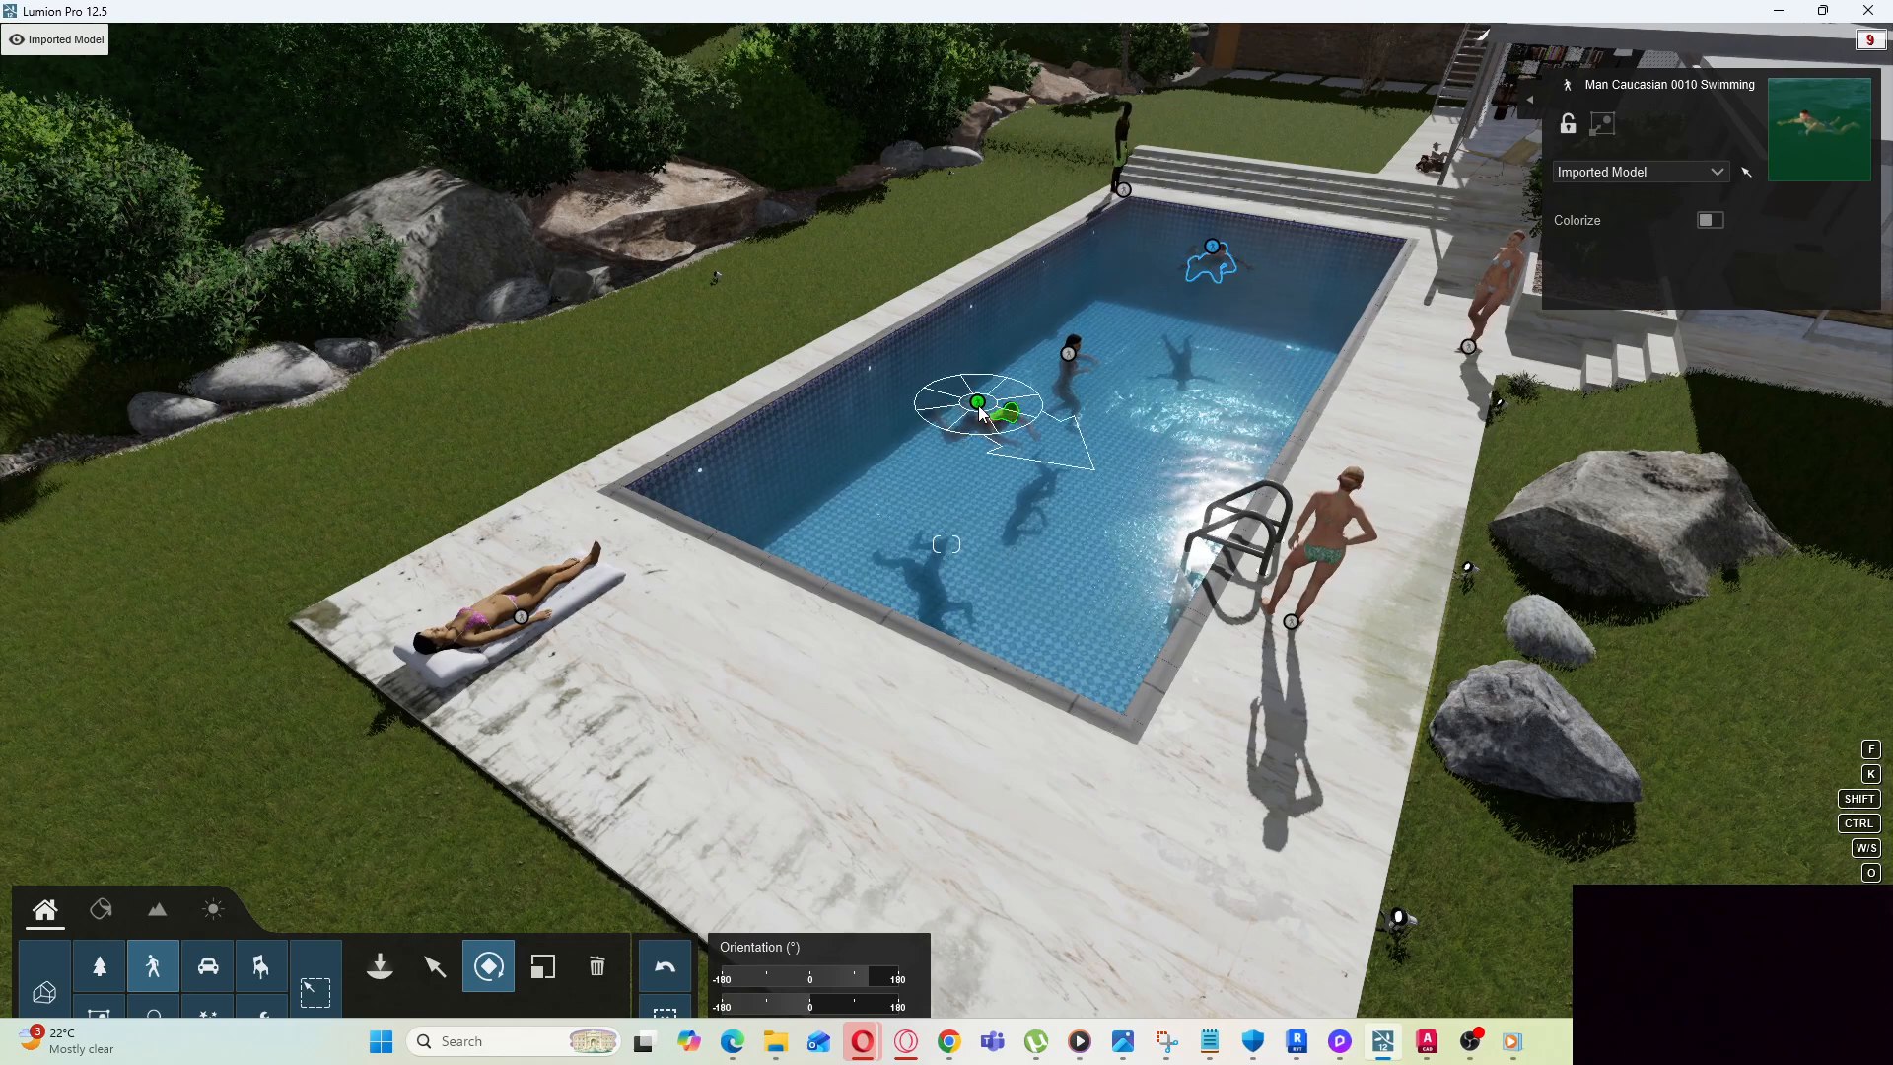
{"action": "left_click_drag", "start_coordinate": [928, 454], "coordinate": [926, 462]}
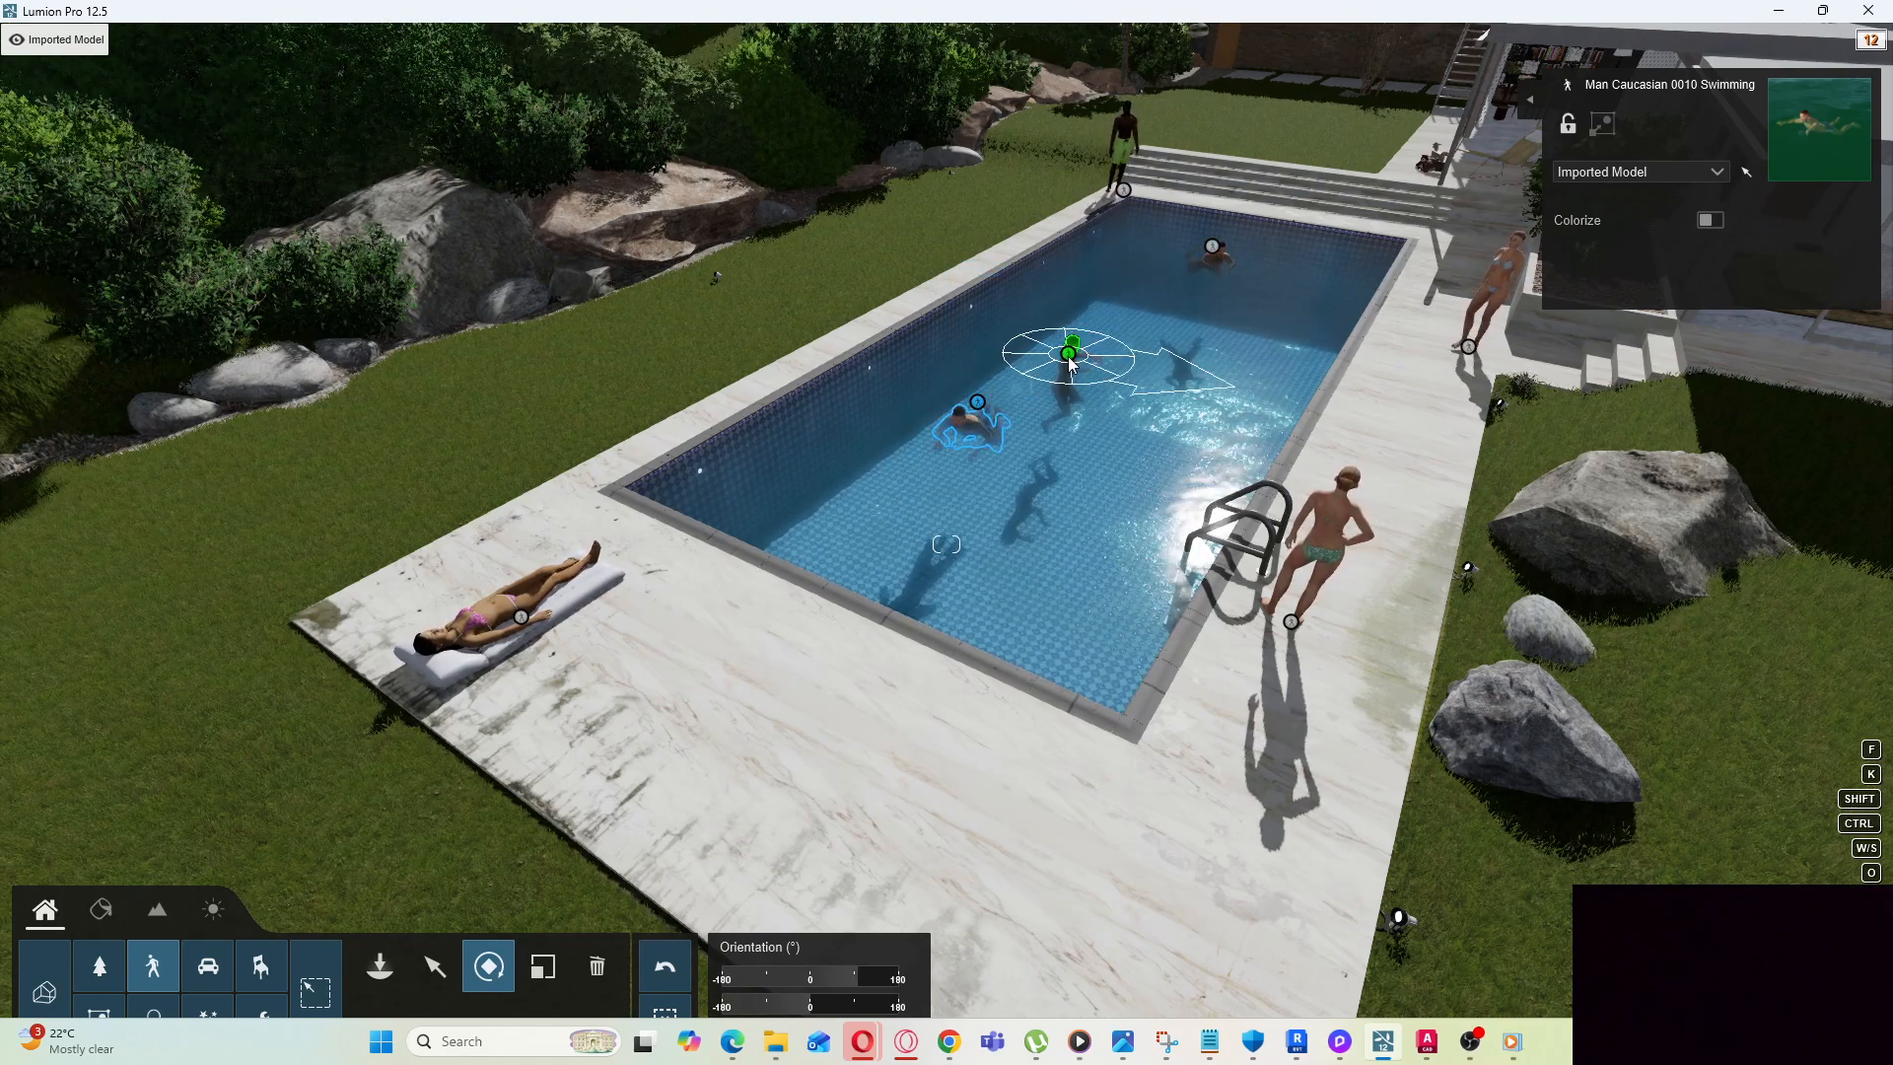
Move the woman treading water away from the nearer swimmer, toward the ladder side of the pool
{"action": "left_click", "coordinate": [435, 966]}
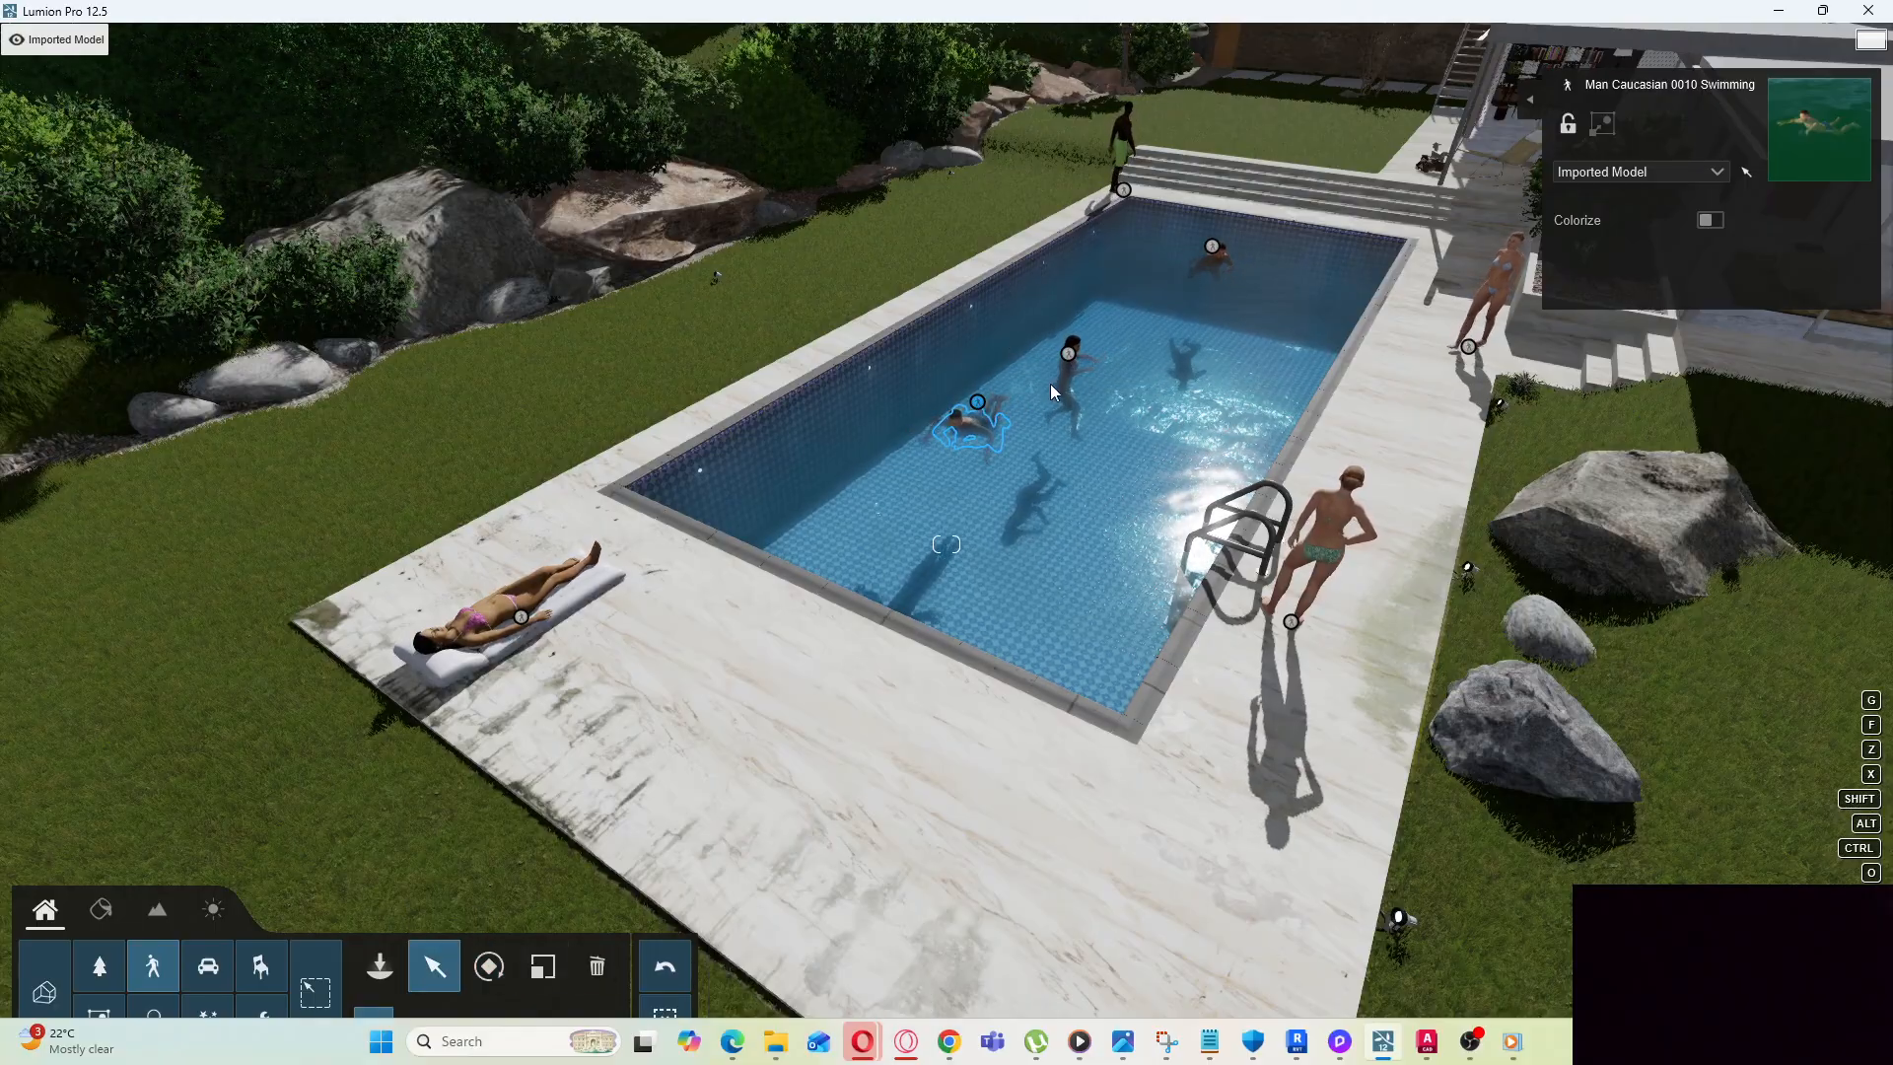
{"action": "left_click_drag", "start_coordinate": [1062, 359], "coordinate": [1145, 379]}
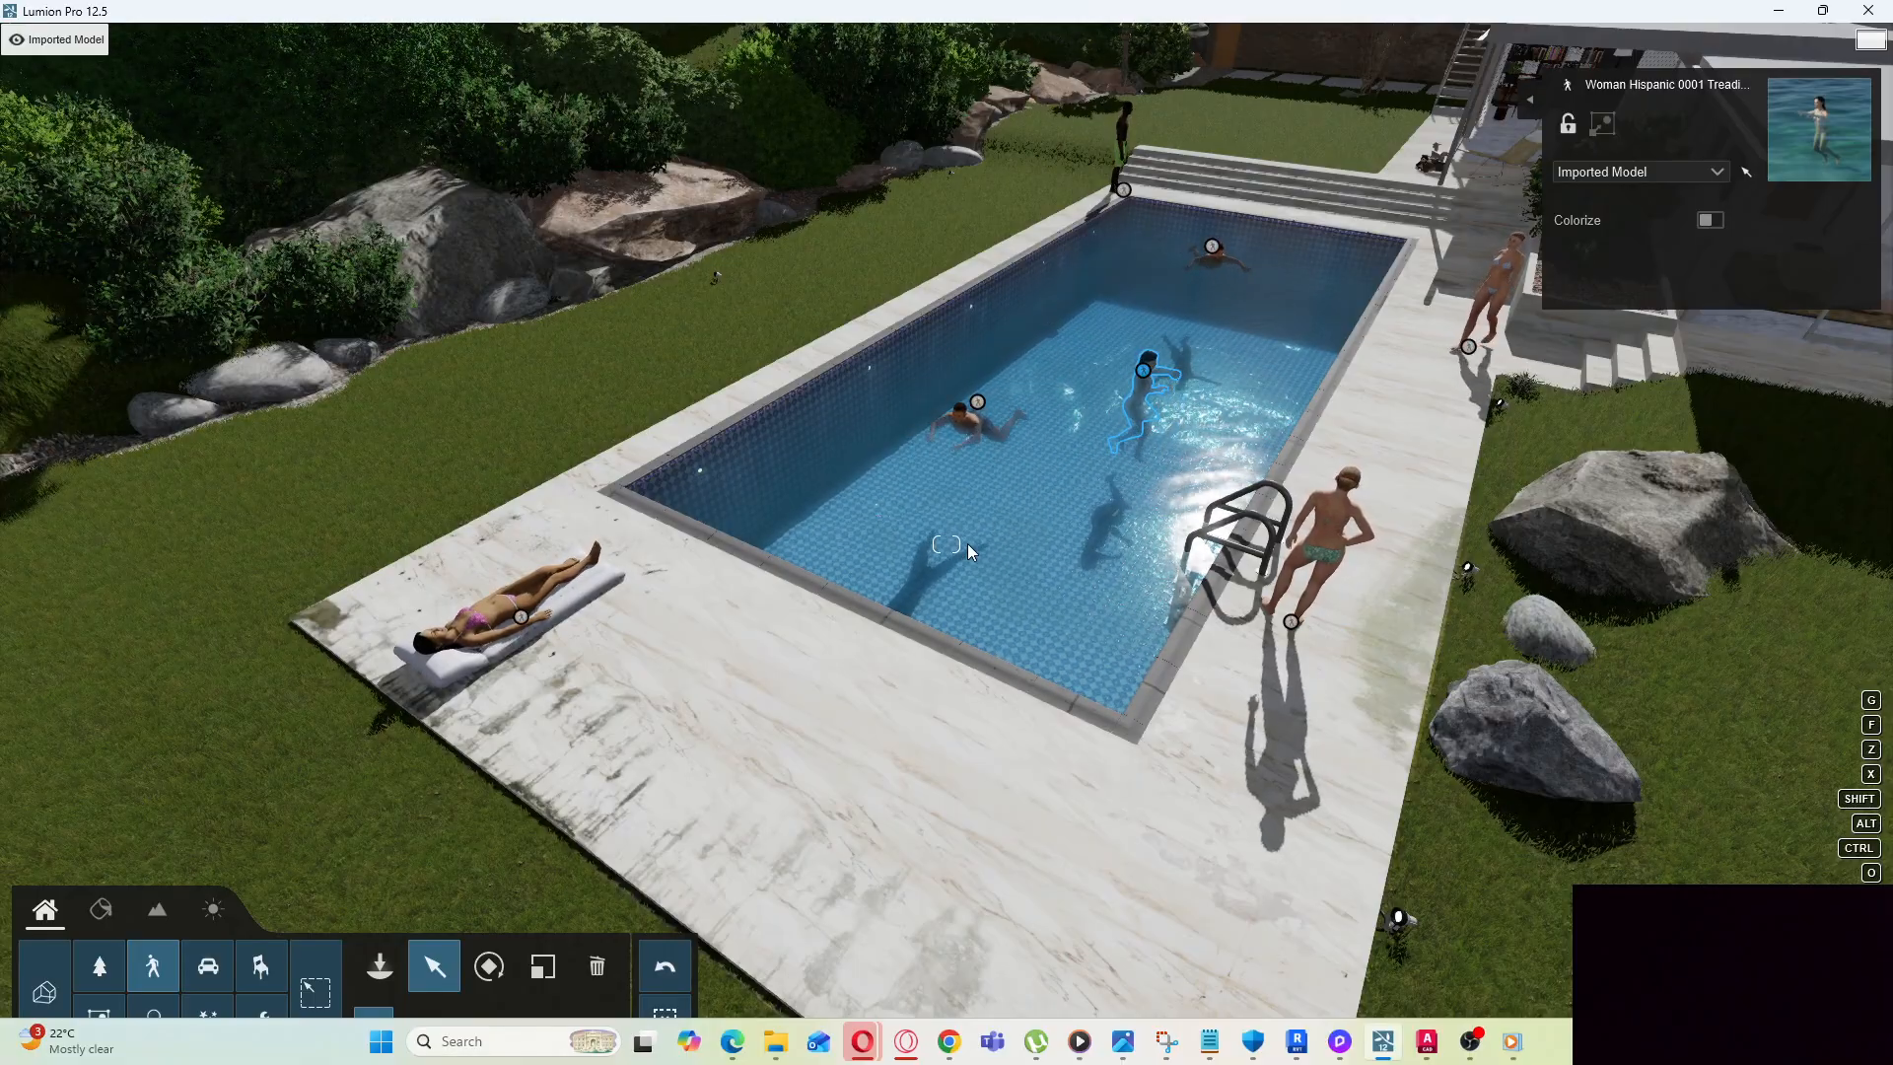
{"action": "key", "text": "w"}
{"action": "key", "text": "w"}
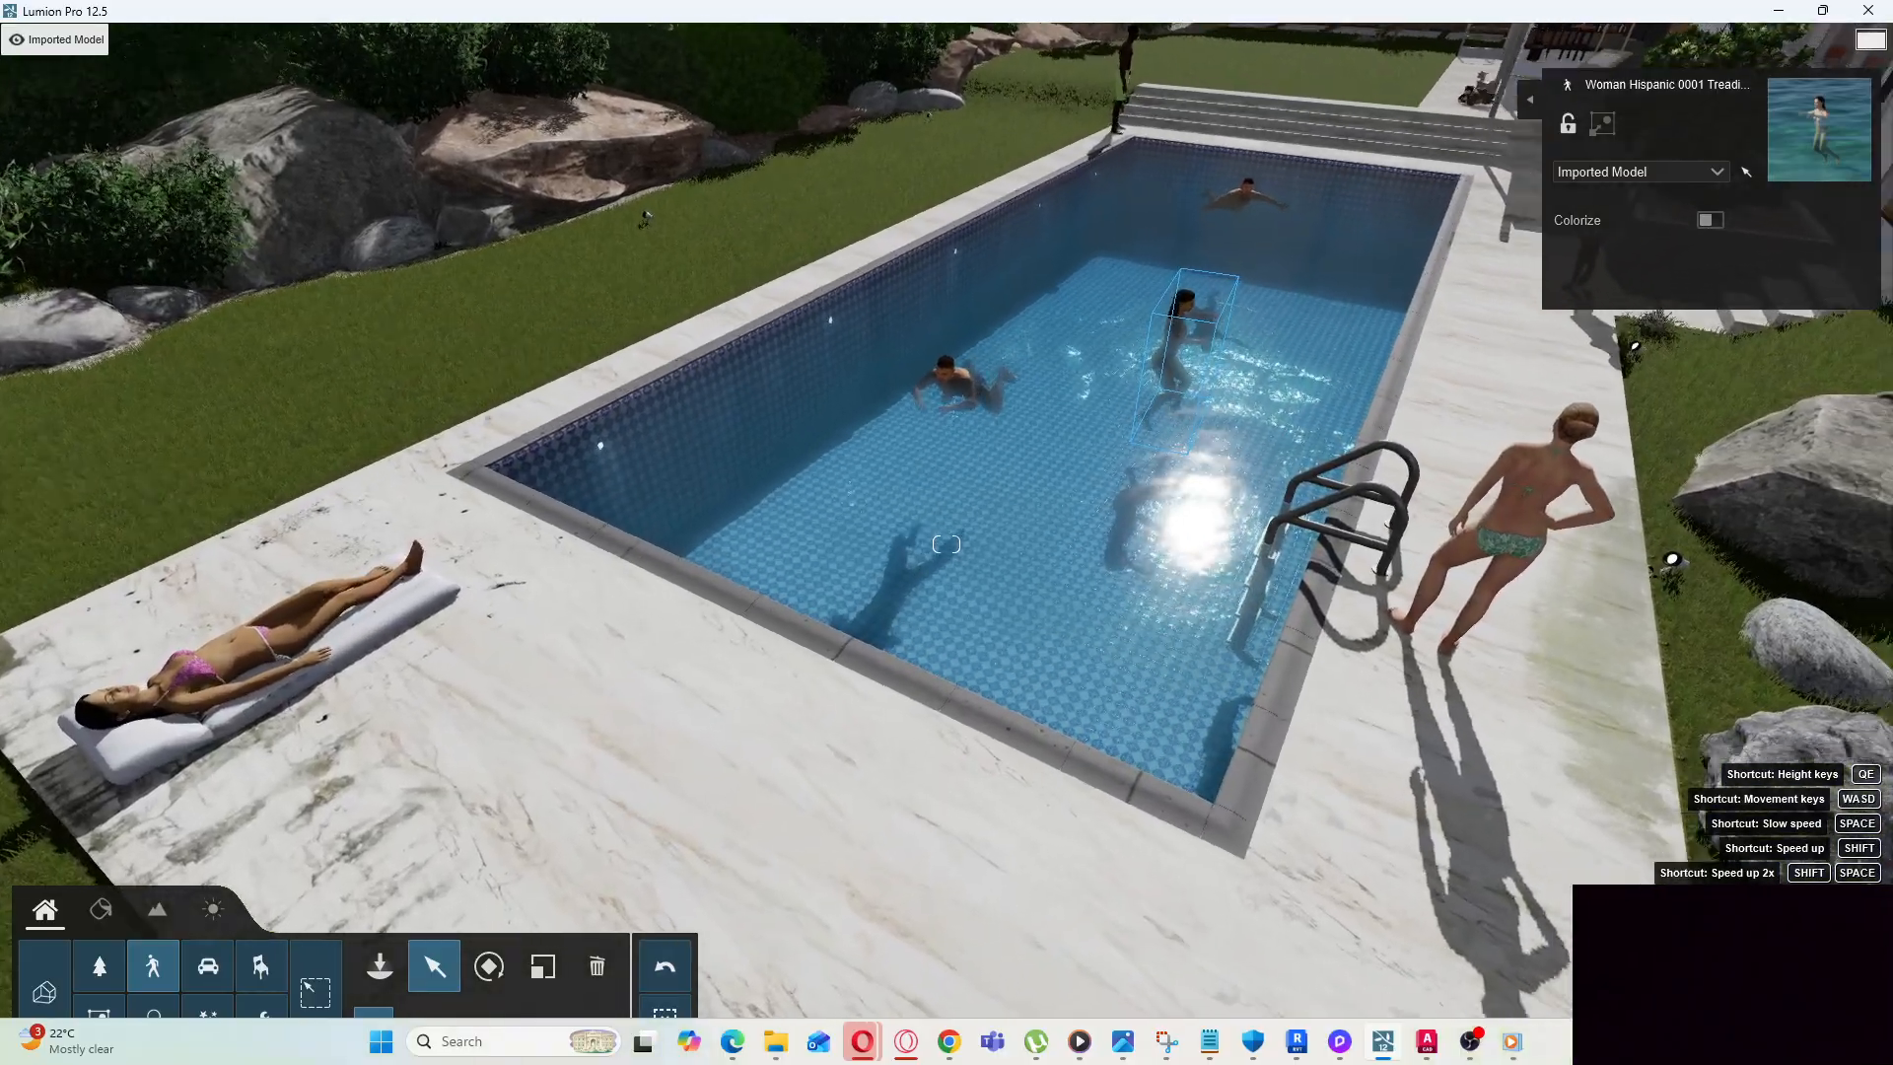
Examine the whole pool area and the placed people from a higher, wider viewpoint
{"action": "right_click_drag", "start_coordinate": [967, 543], "coordinate": [1144, 498]}
{"action": "key", "text": "s"}
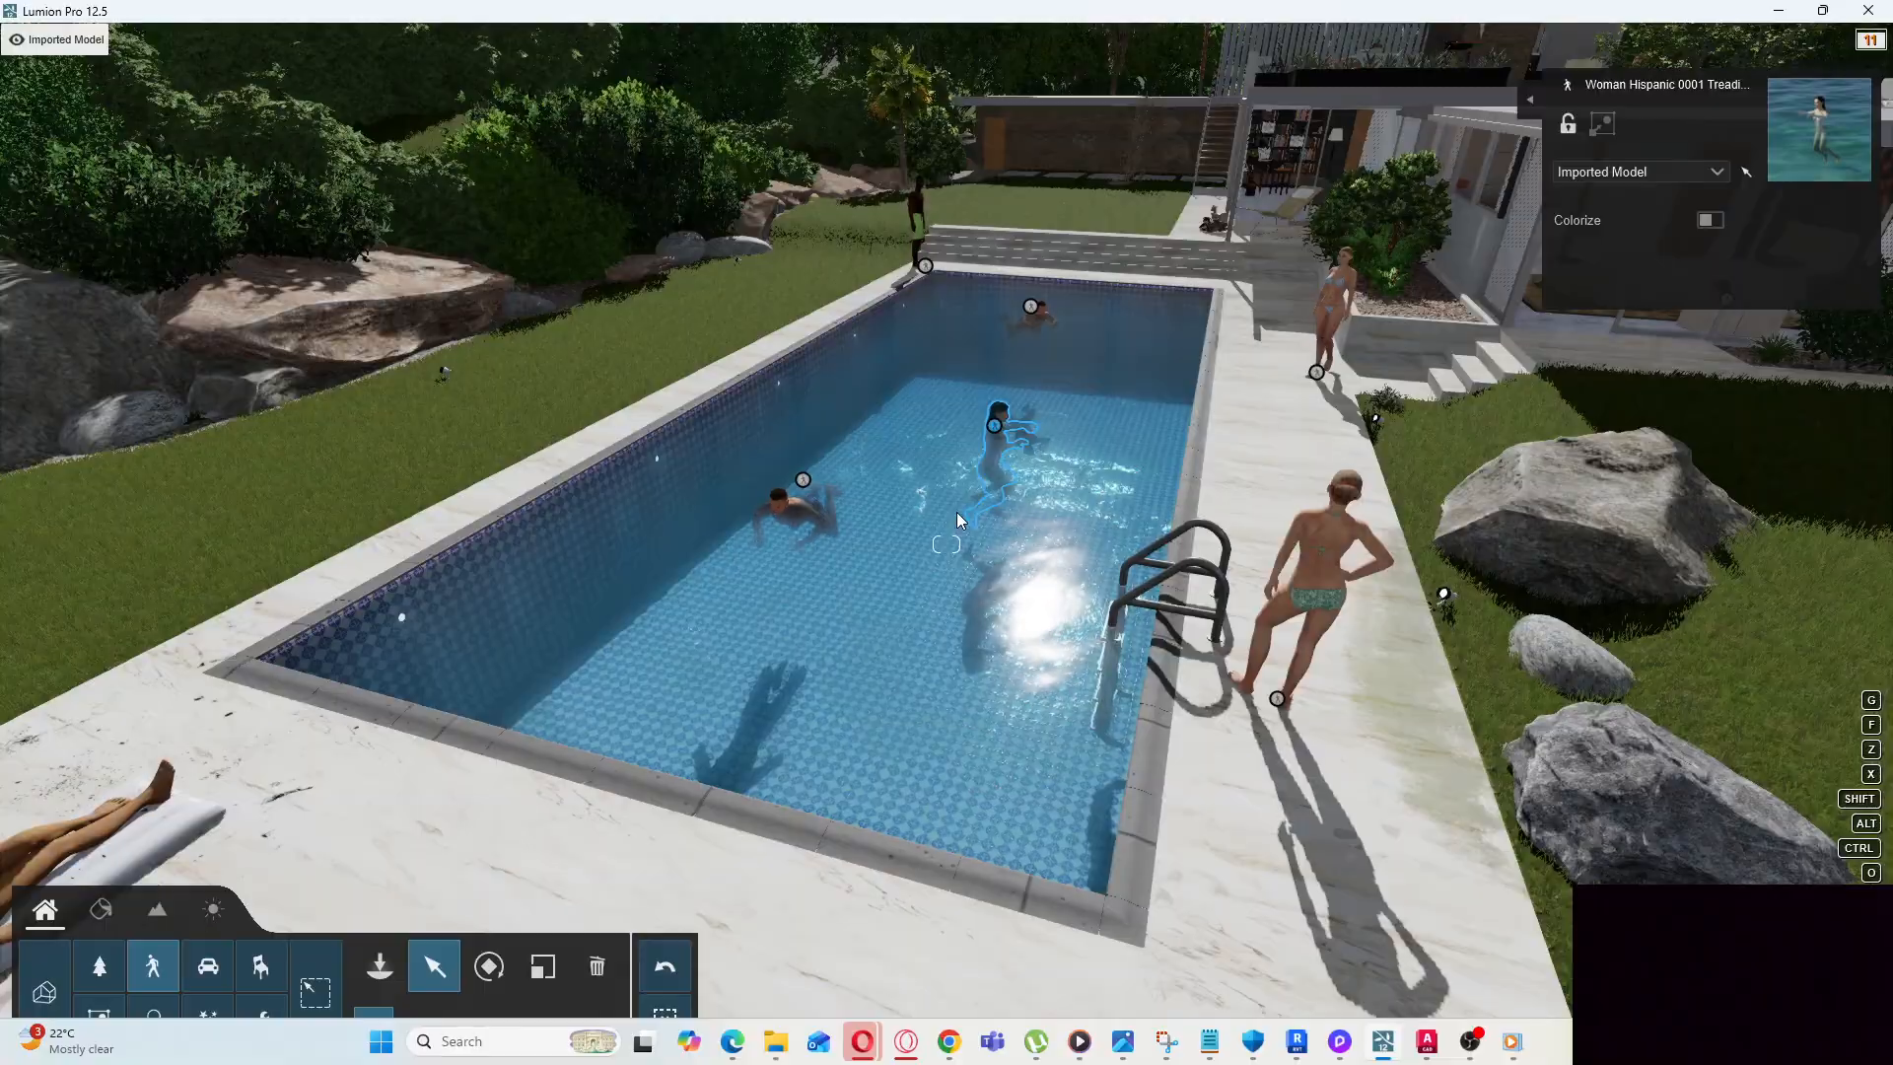
{"action": "key", "text": "s"}
{"action": "key", "text": "s"}
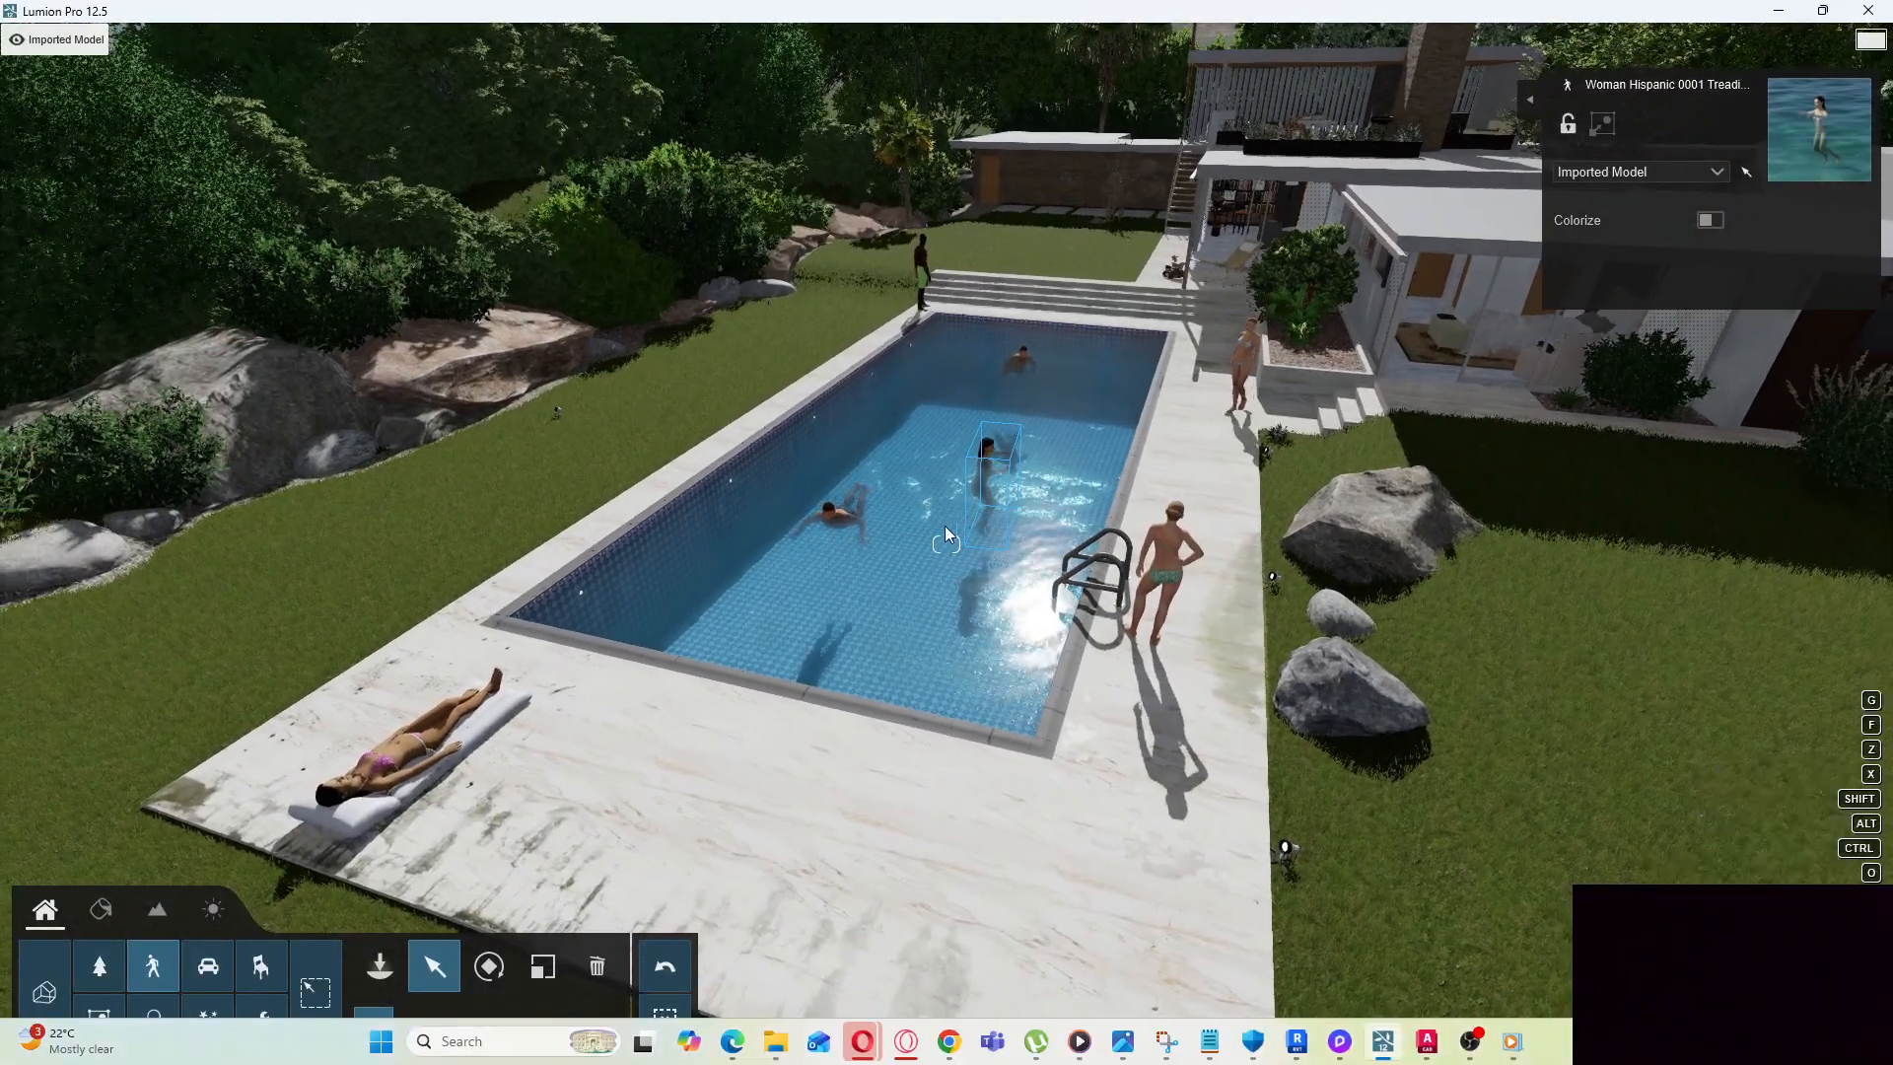
{"action": "key", "text": "s"}
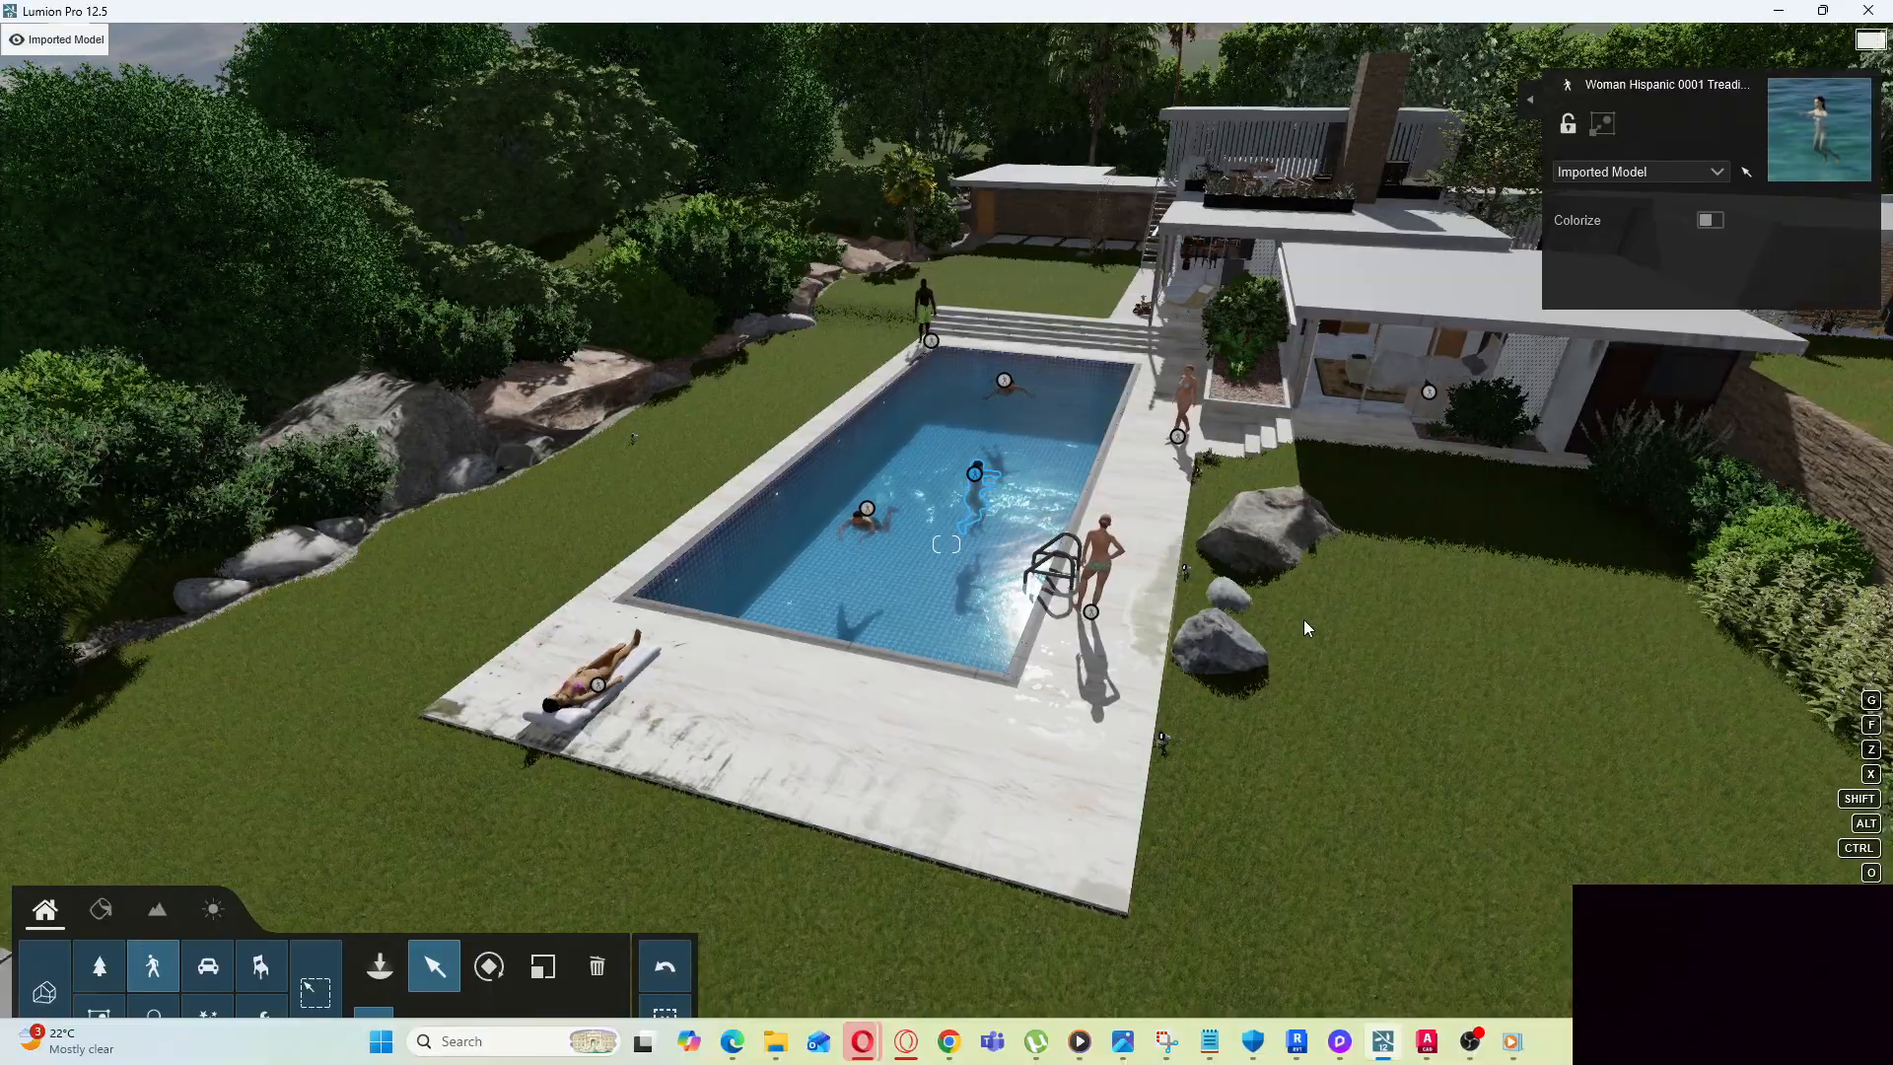
{"action": "key", "text": "w"}
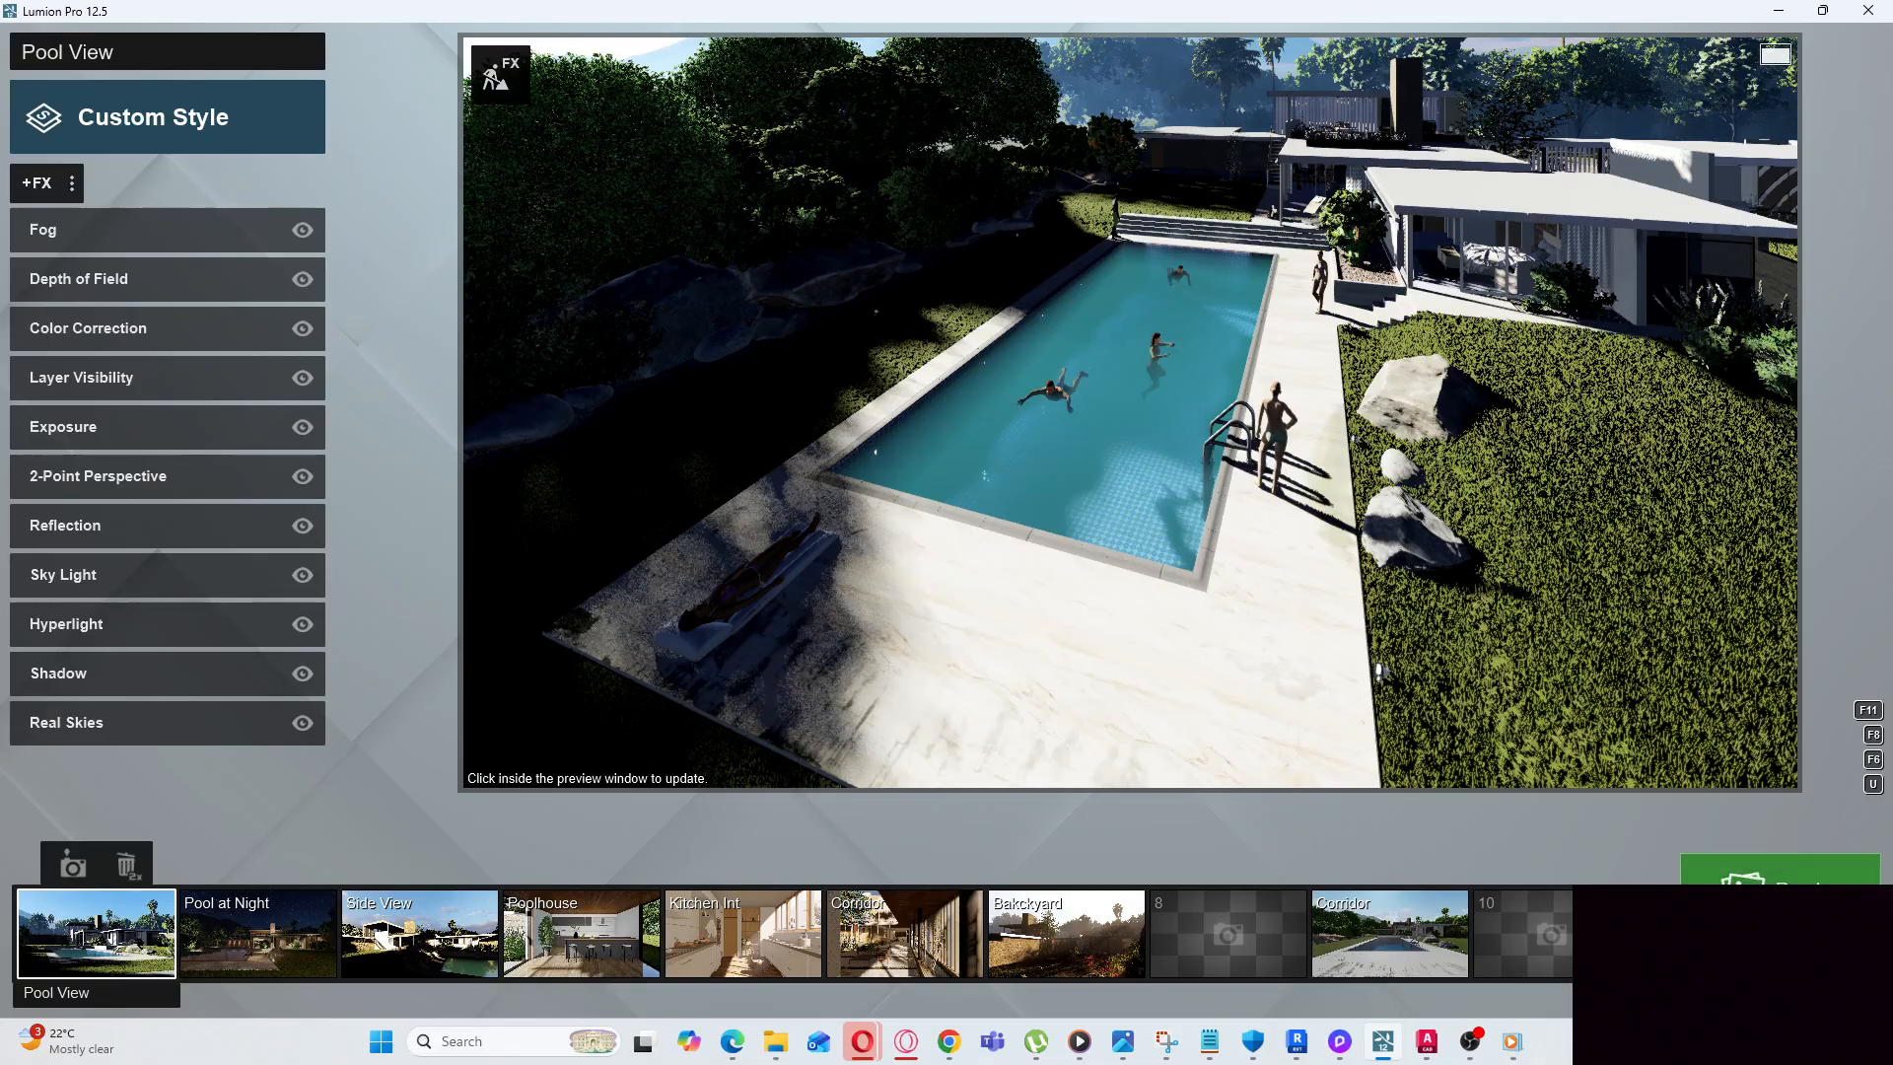
Render the Pool View photo at Email size 1280x720 and save it as the JPG picture 1 in Documents
{"action": "left_click", "coordinate": [1764, 869]}
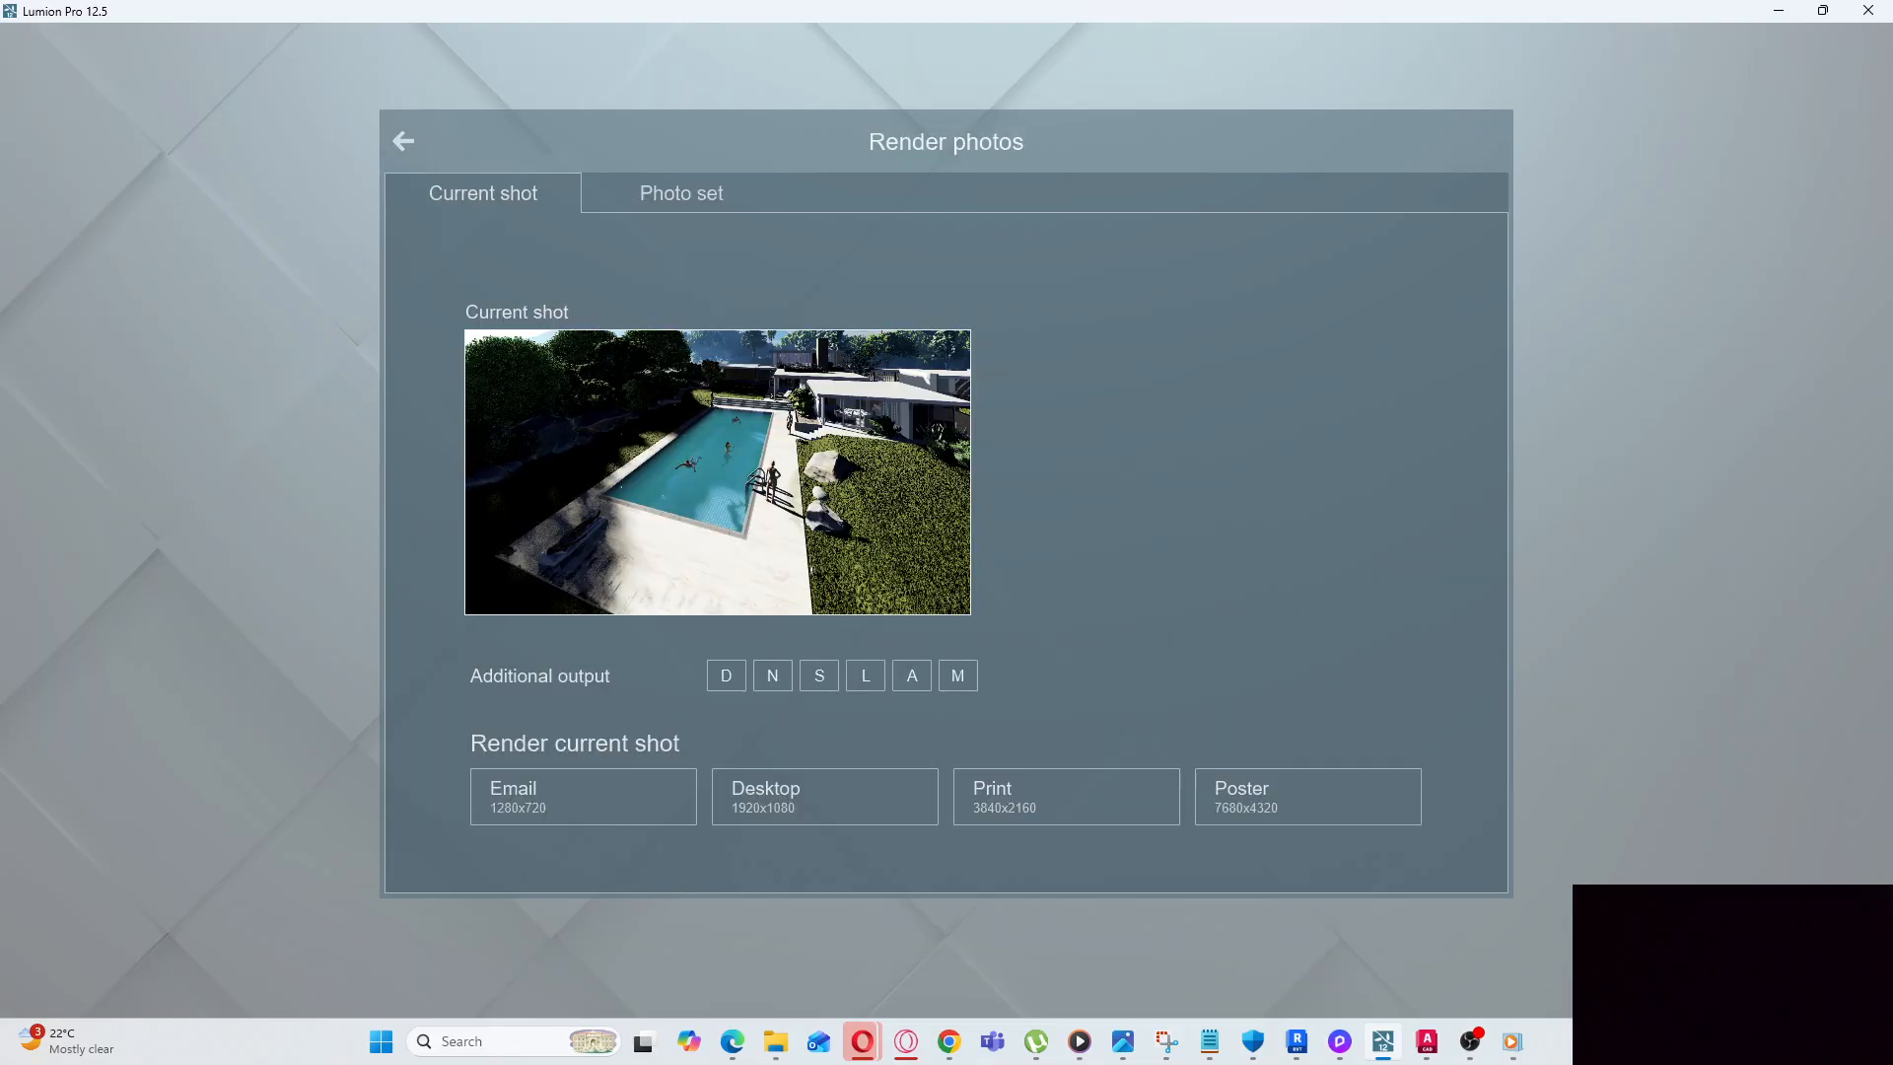
{"action": "left_click", "coordinate": [625, 806]}
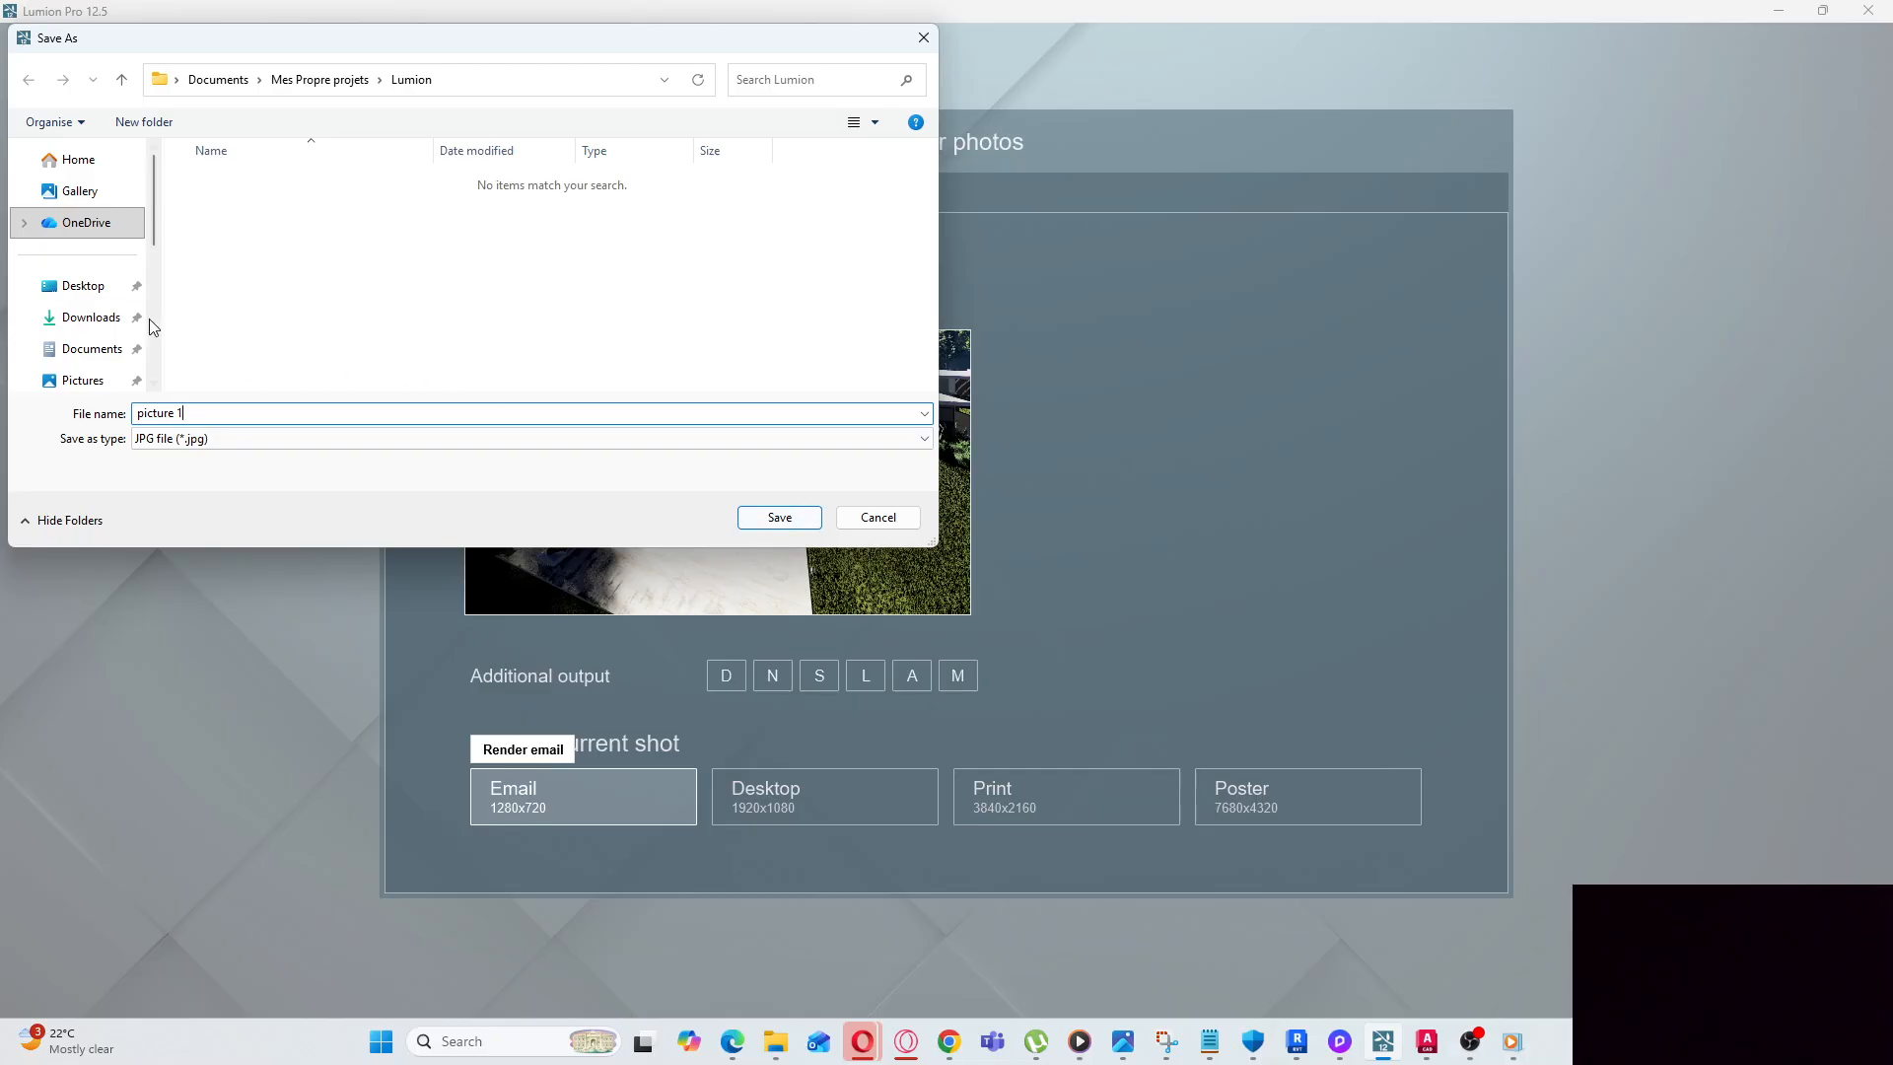
{"action": "left_click", "coordinate": [86, 355]}
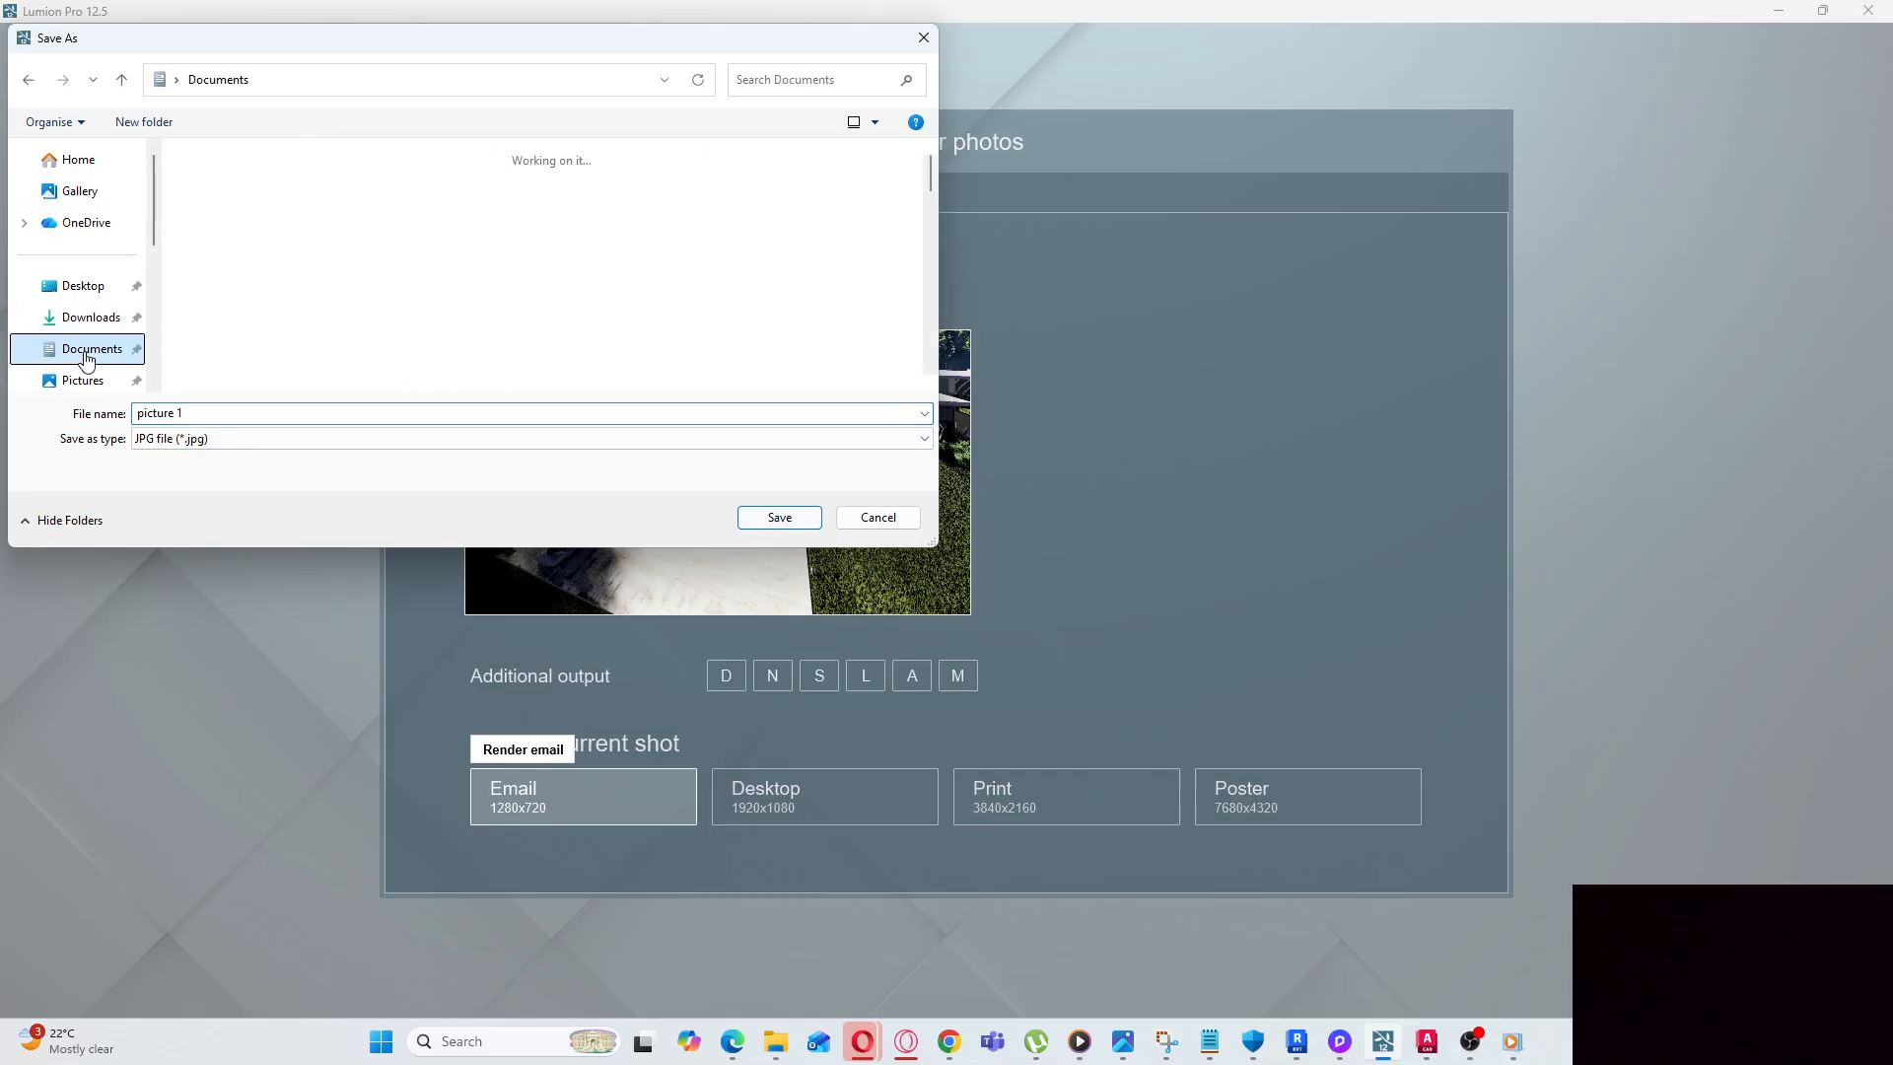
{"action": "scroll", "coordinate": [536, 298], "scroll_direction": "down", "scroll_amount": 3}
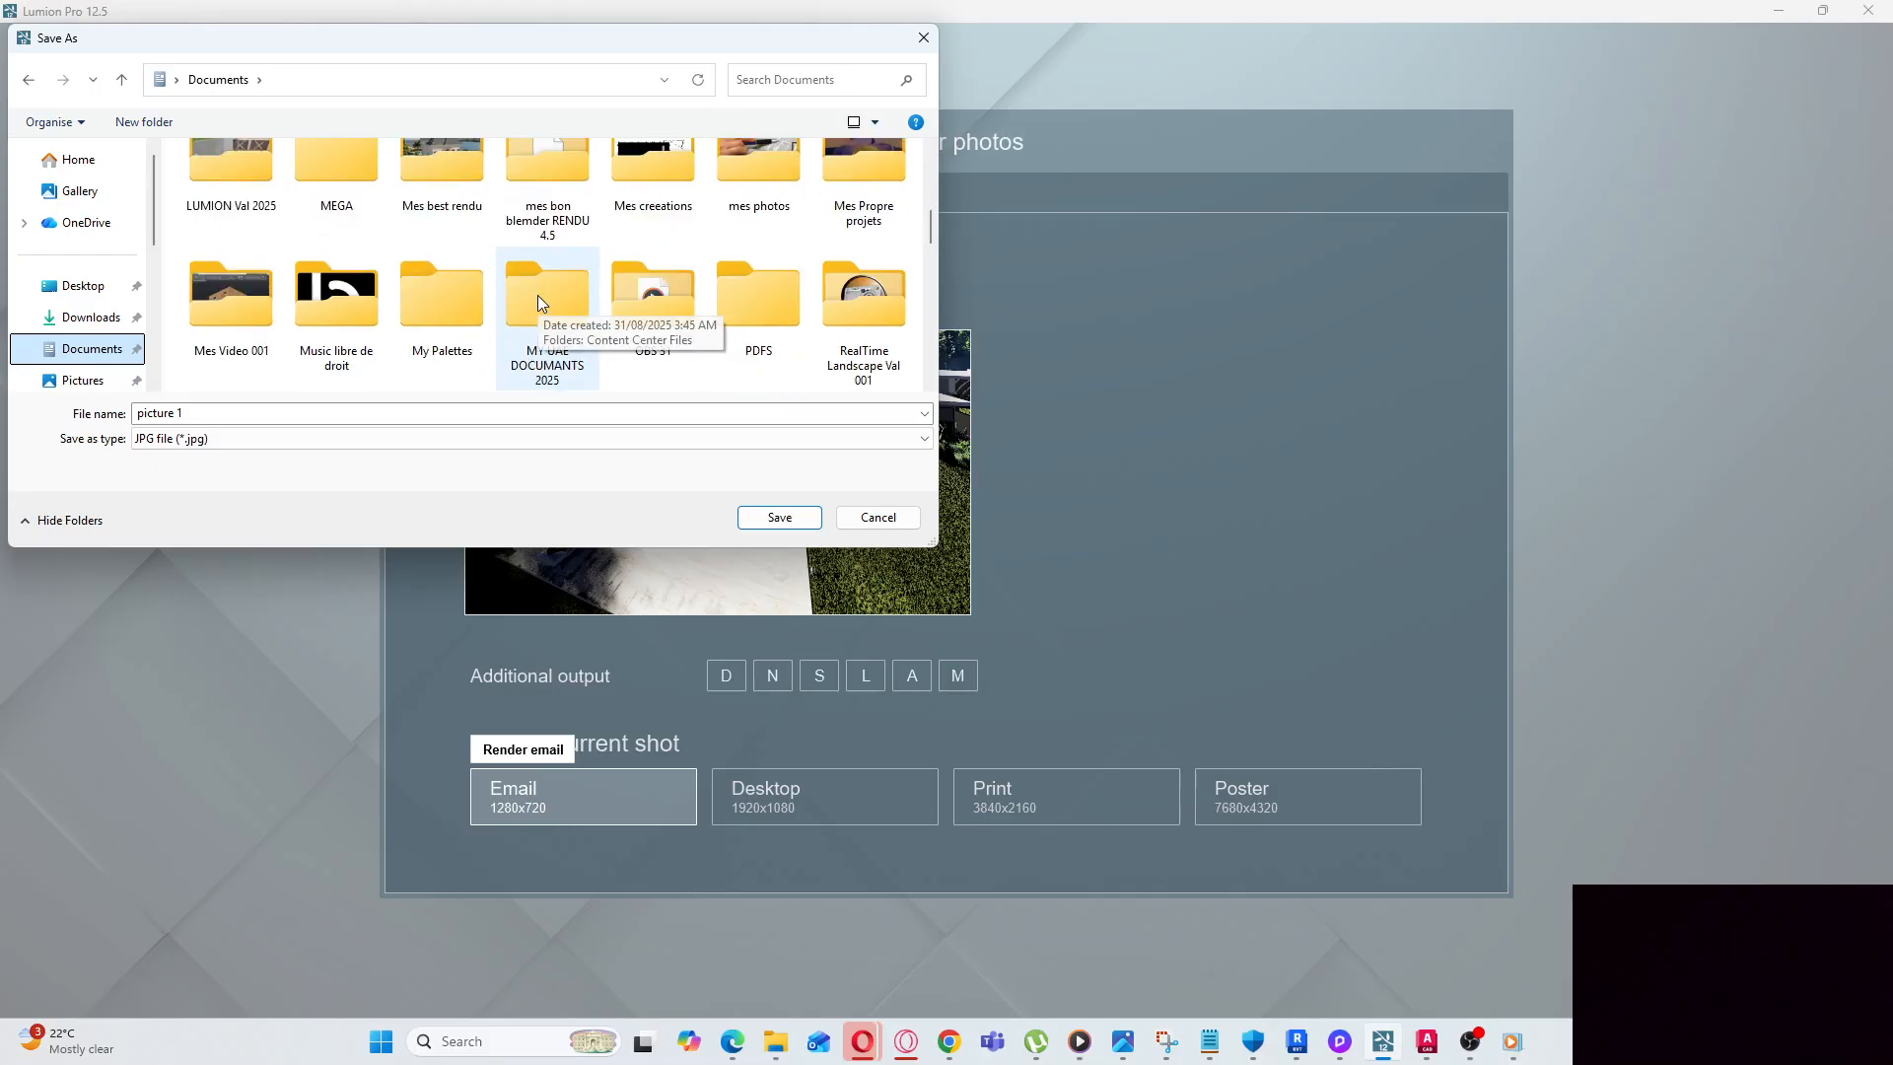
{"action": "scroll", "coordinate": [424, 335], "scroll_direction": "down", "scroll_amount": 5}
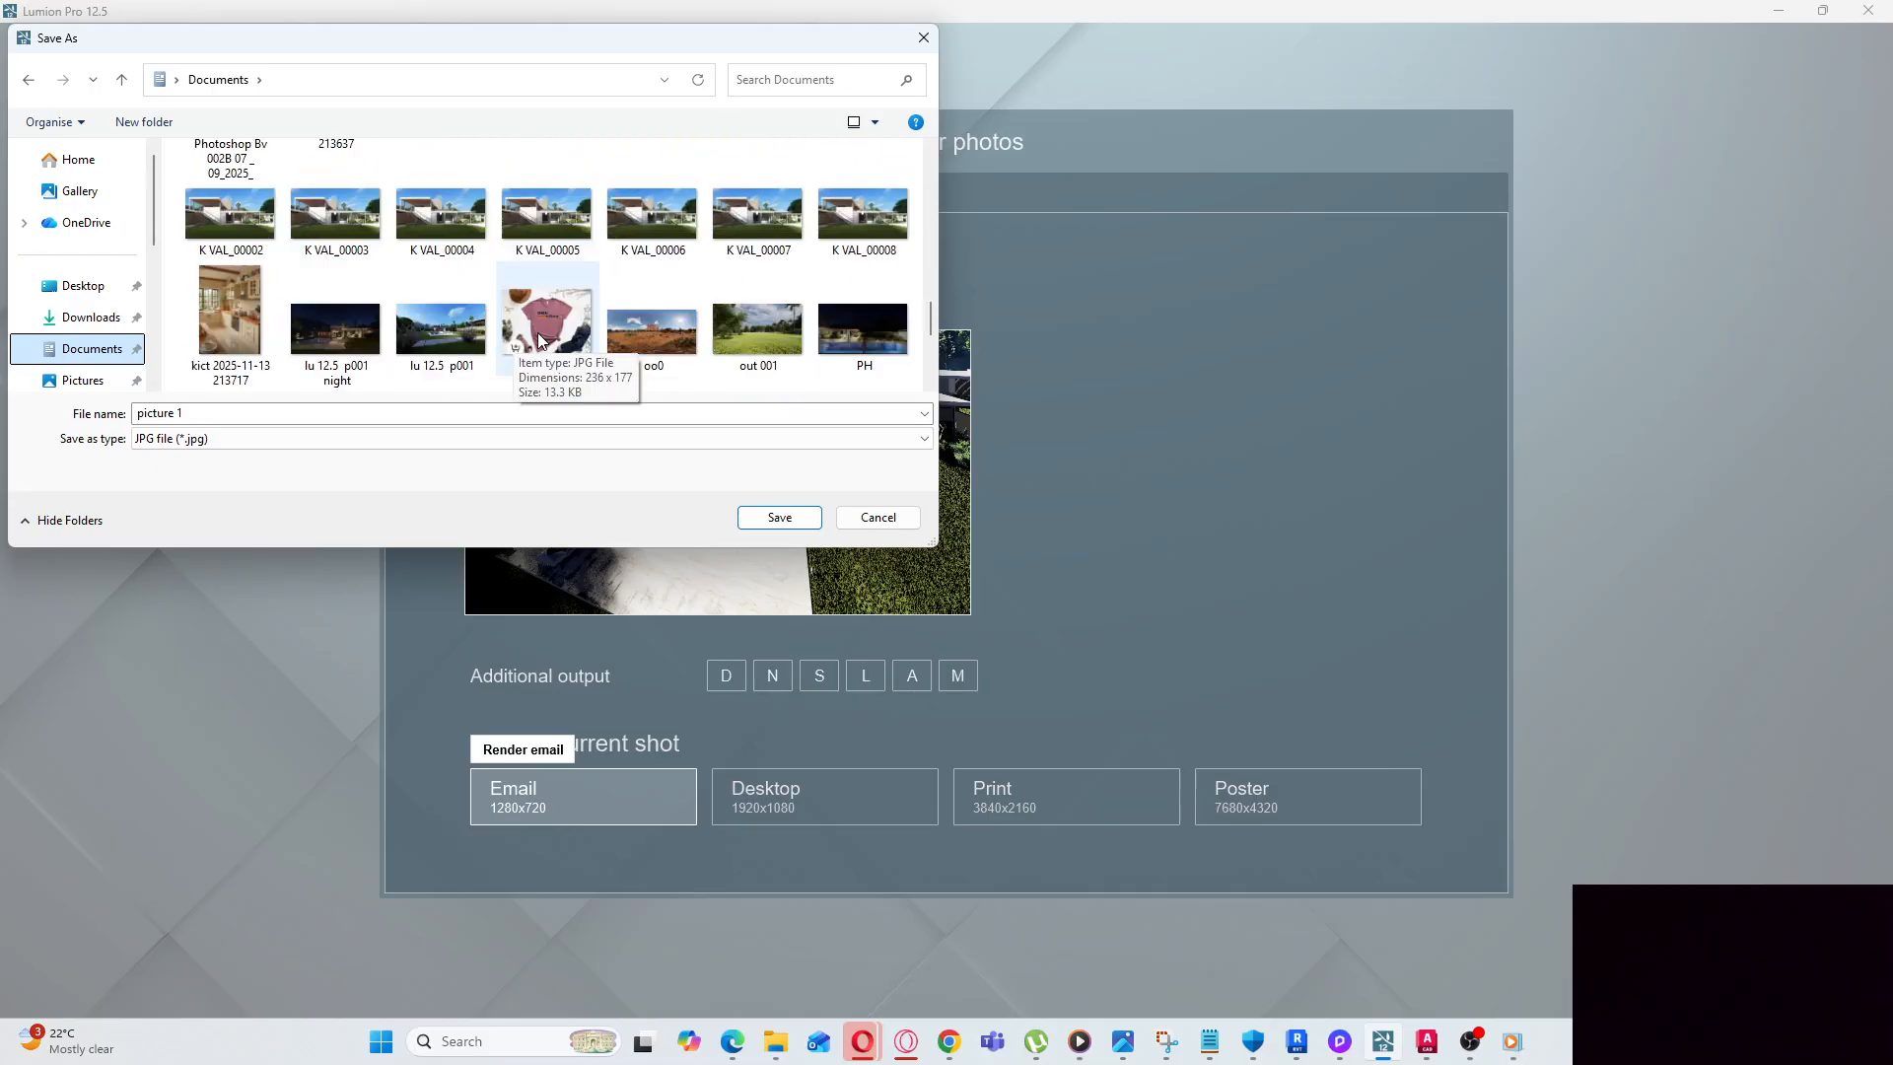
{"action": "scroll", "coordinate": [552, 315], "scroll_direction": "down", "scroll_amount": 2}
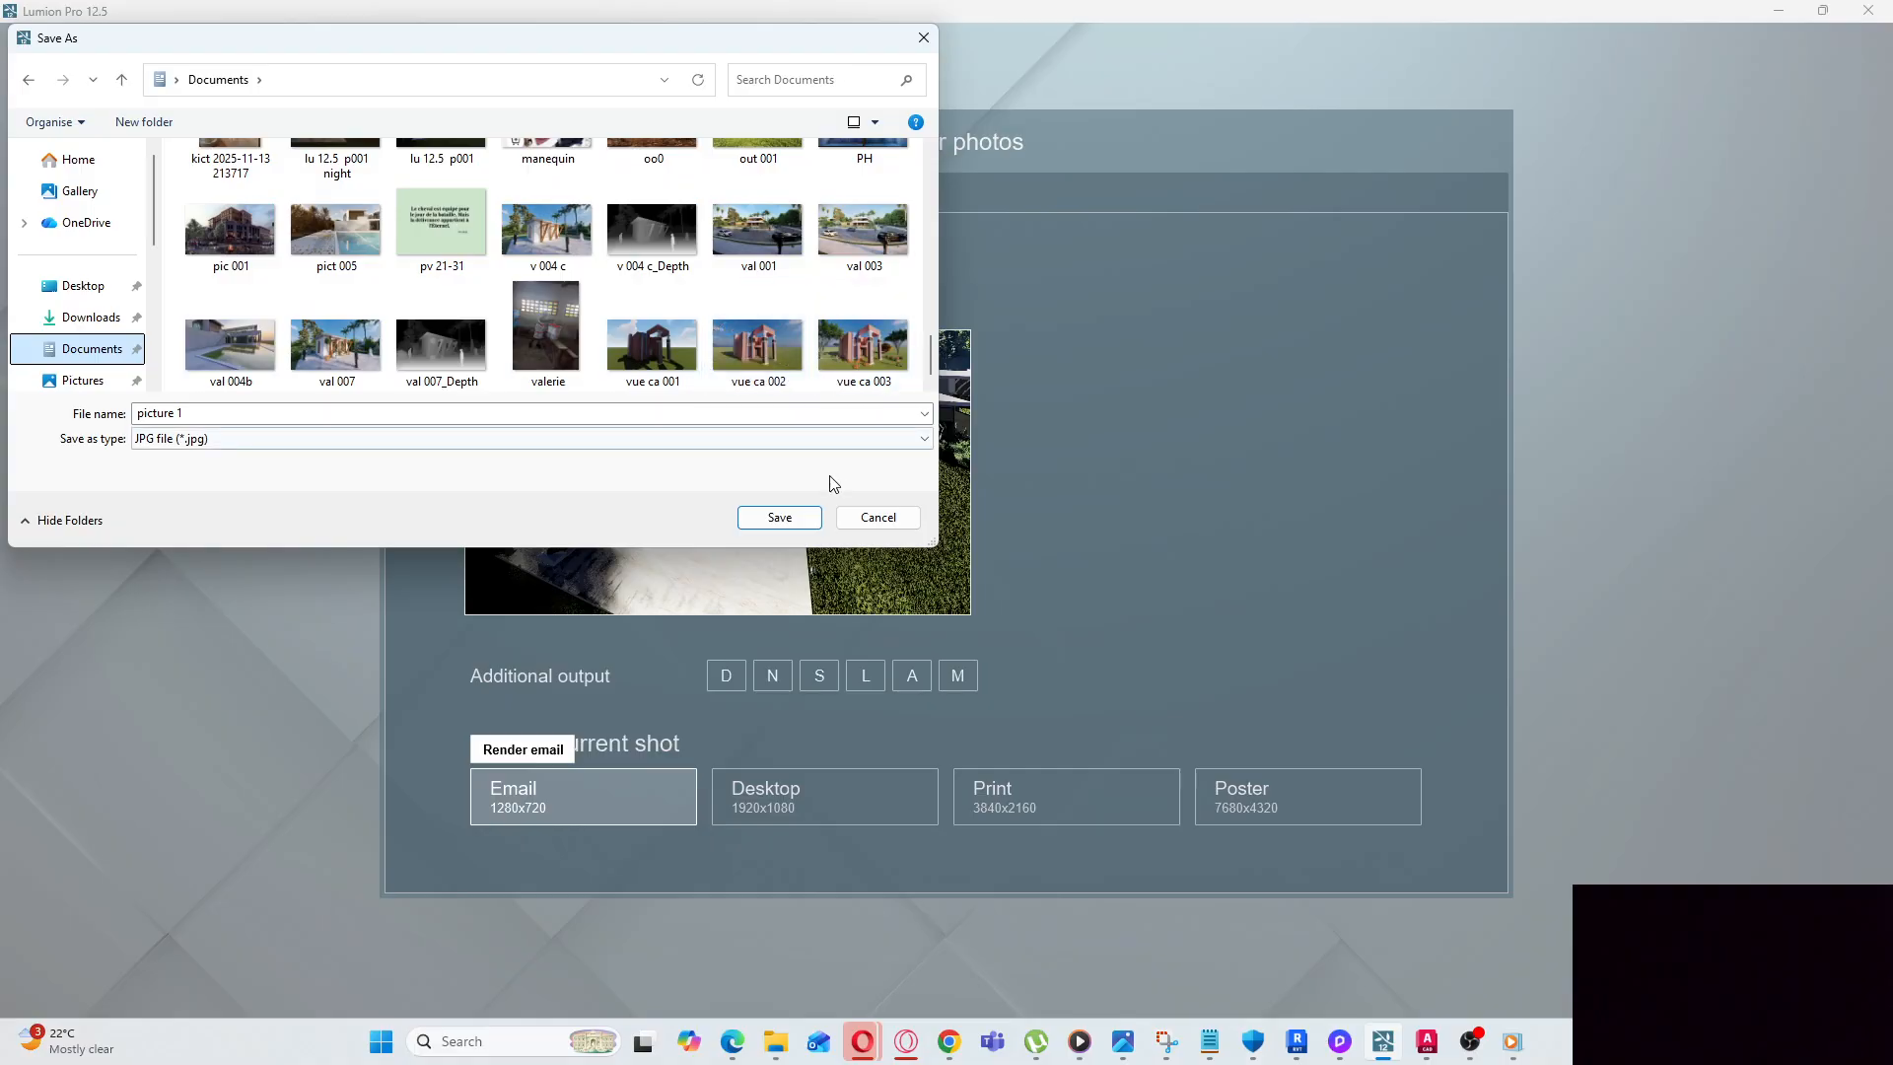
{"action": "left_click", "coordinate": [778, 518]}
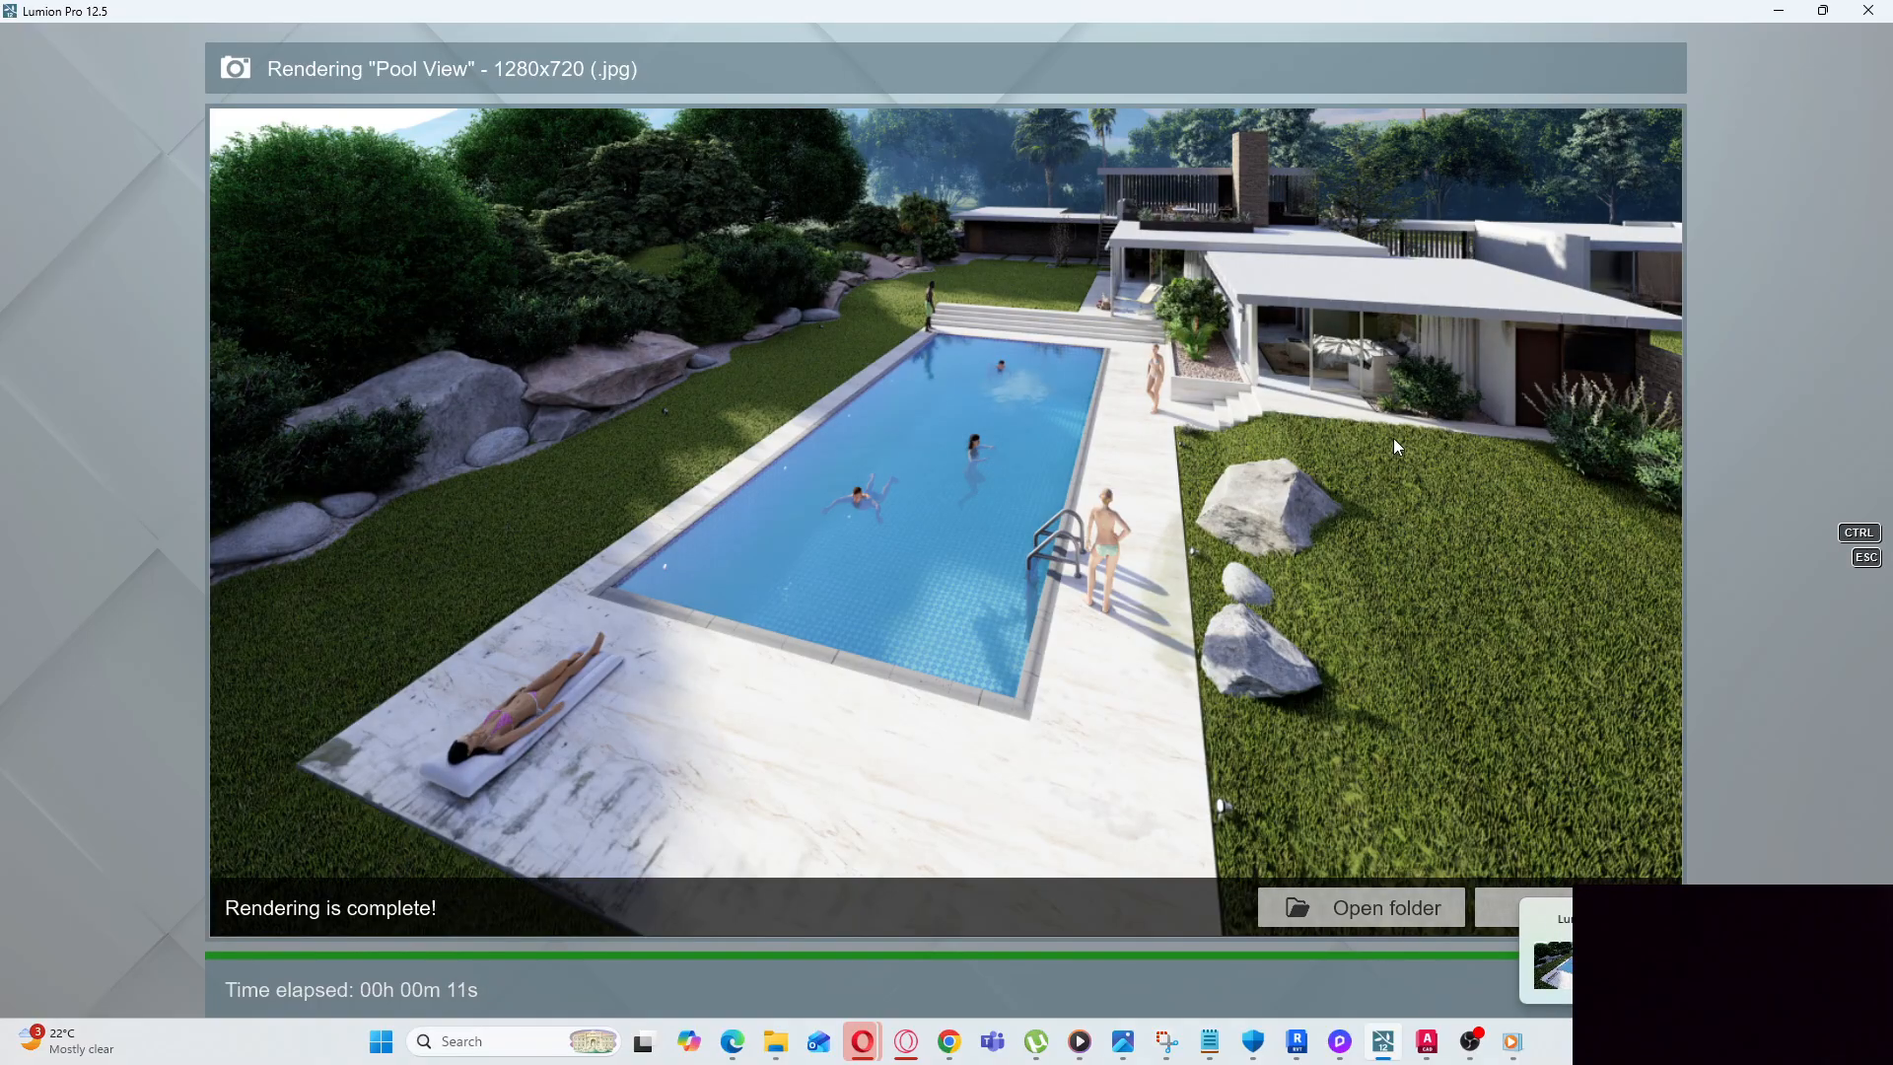
{"action": "left_click", "coordinate": [1495, 904]}
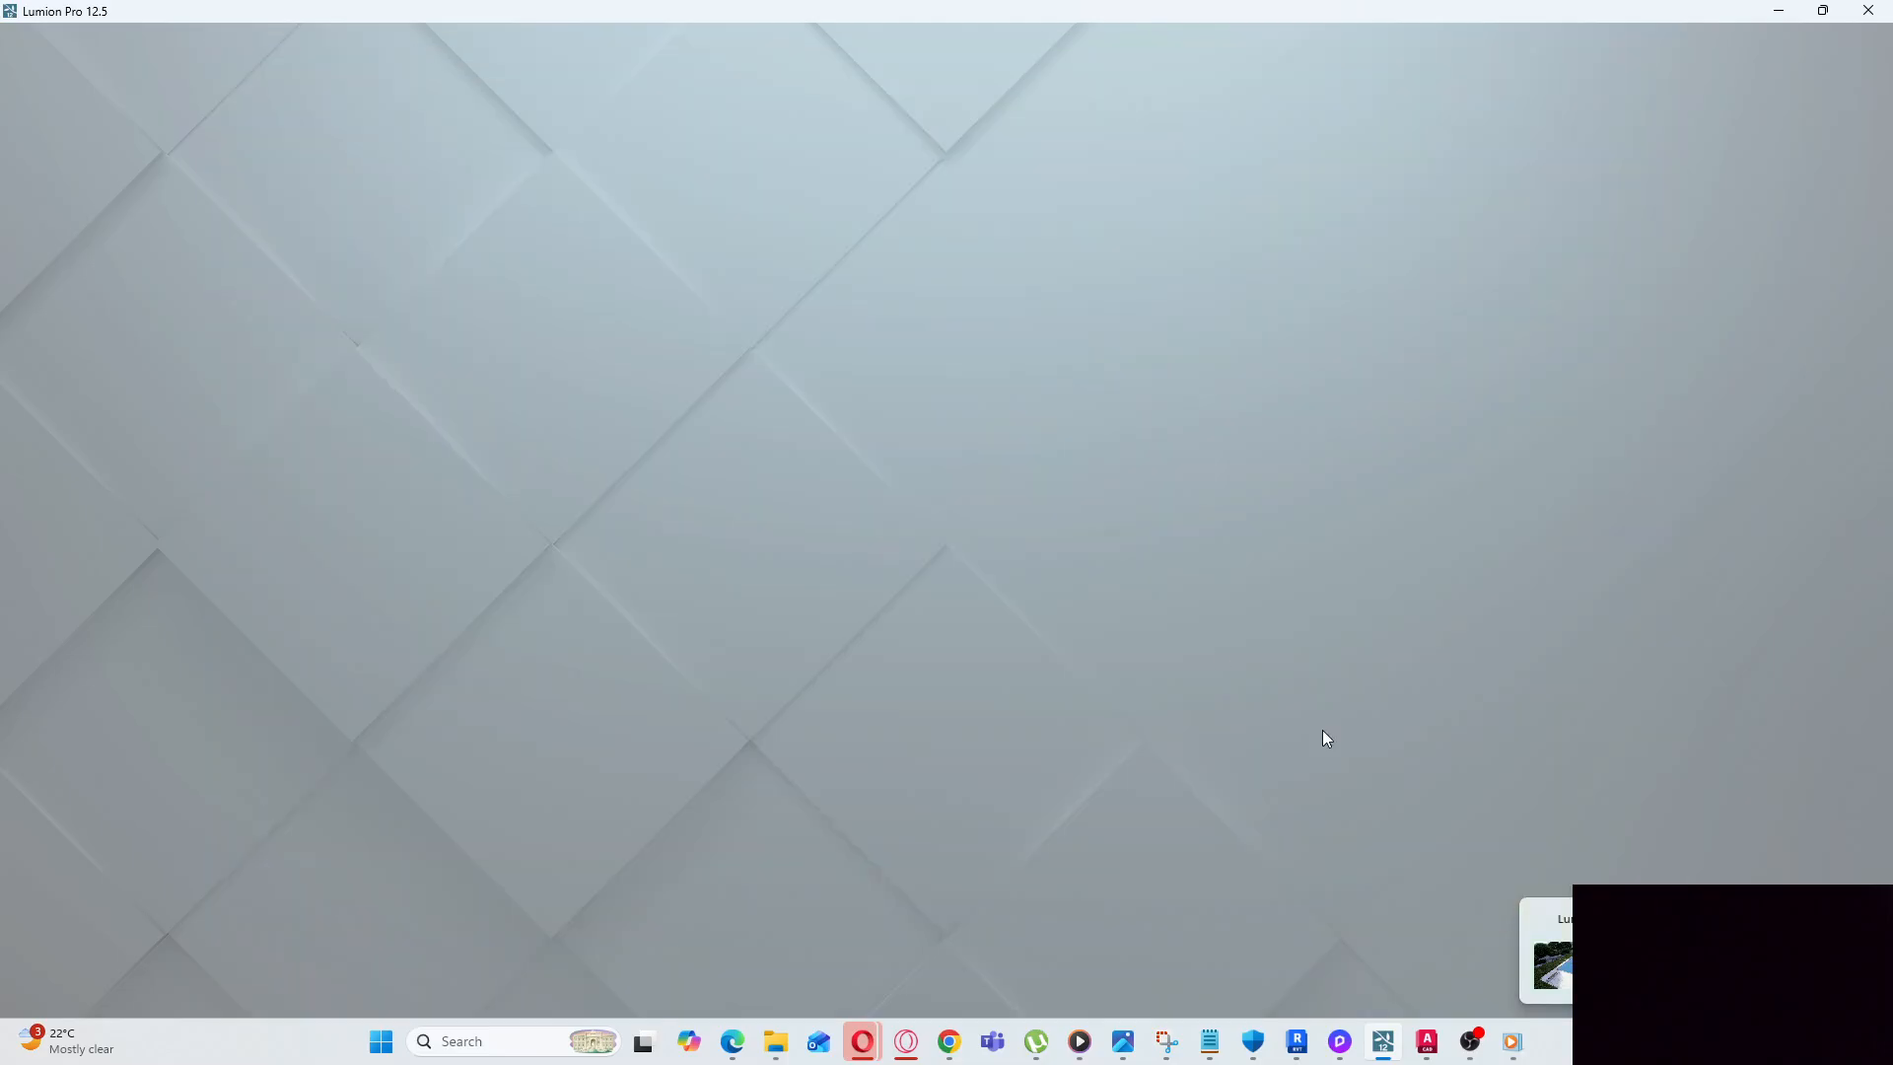
Render the Side View photo at Email size 1280x720 and save it as the JPG "pict ure 02" in Documents
{"action": "scroll", "coordinate": [1021, 560], "scroll_direction": "up", "scroll_amount": 2}
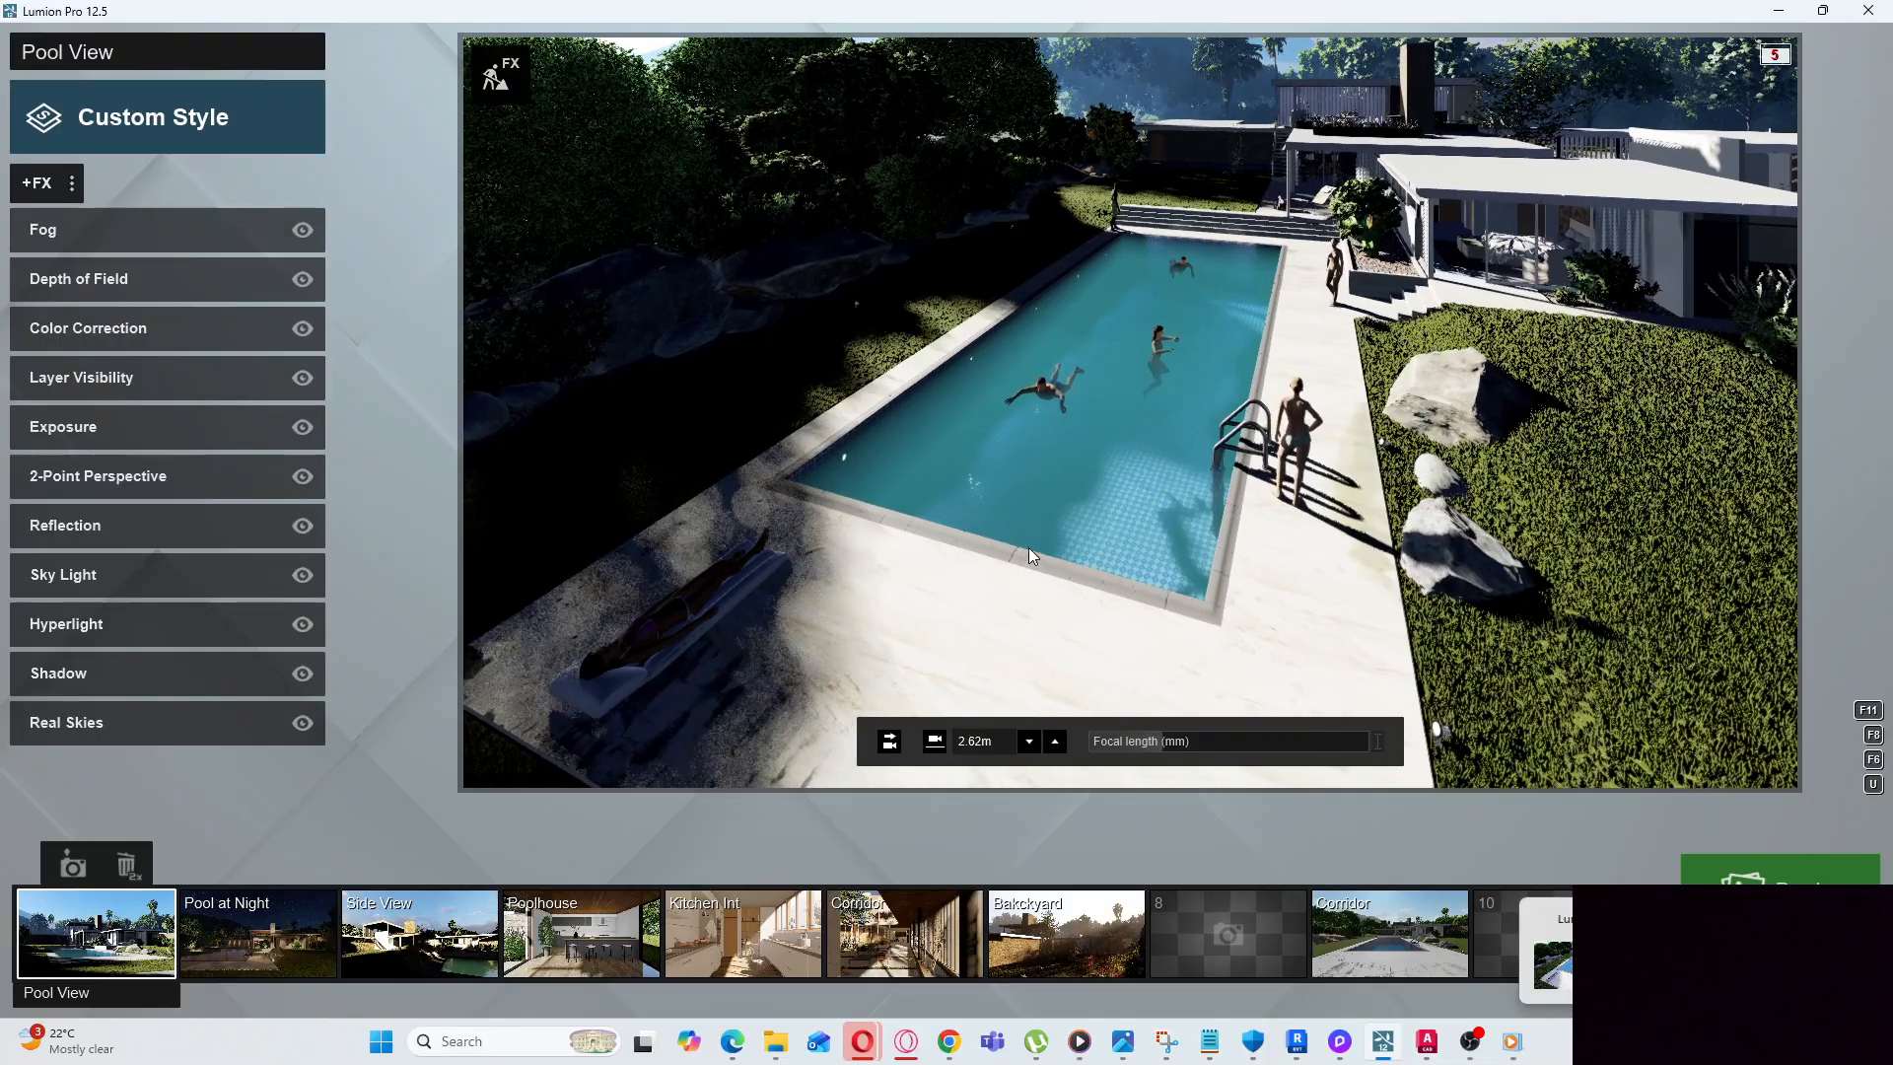
{"action": "key", "text": "shift+4"}
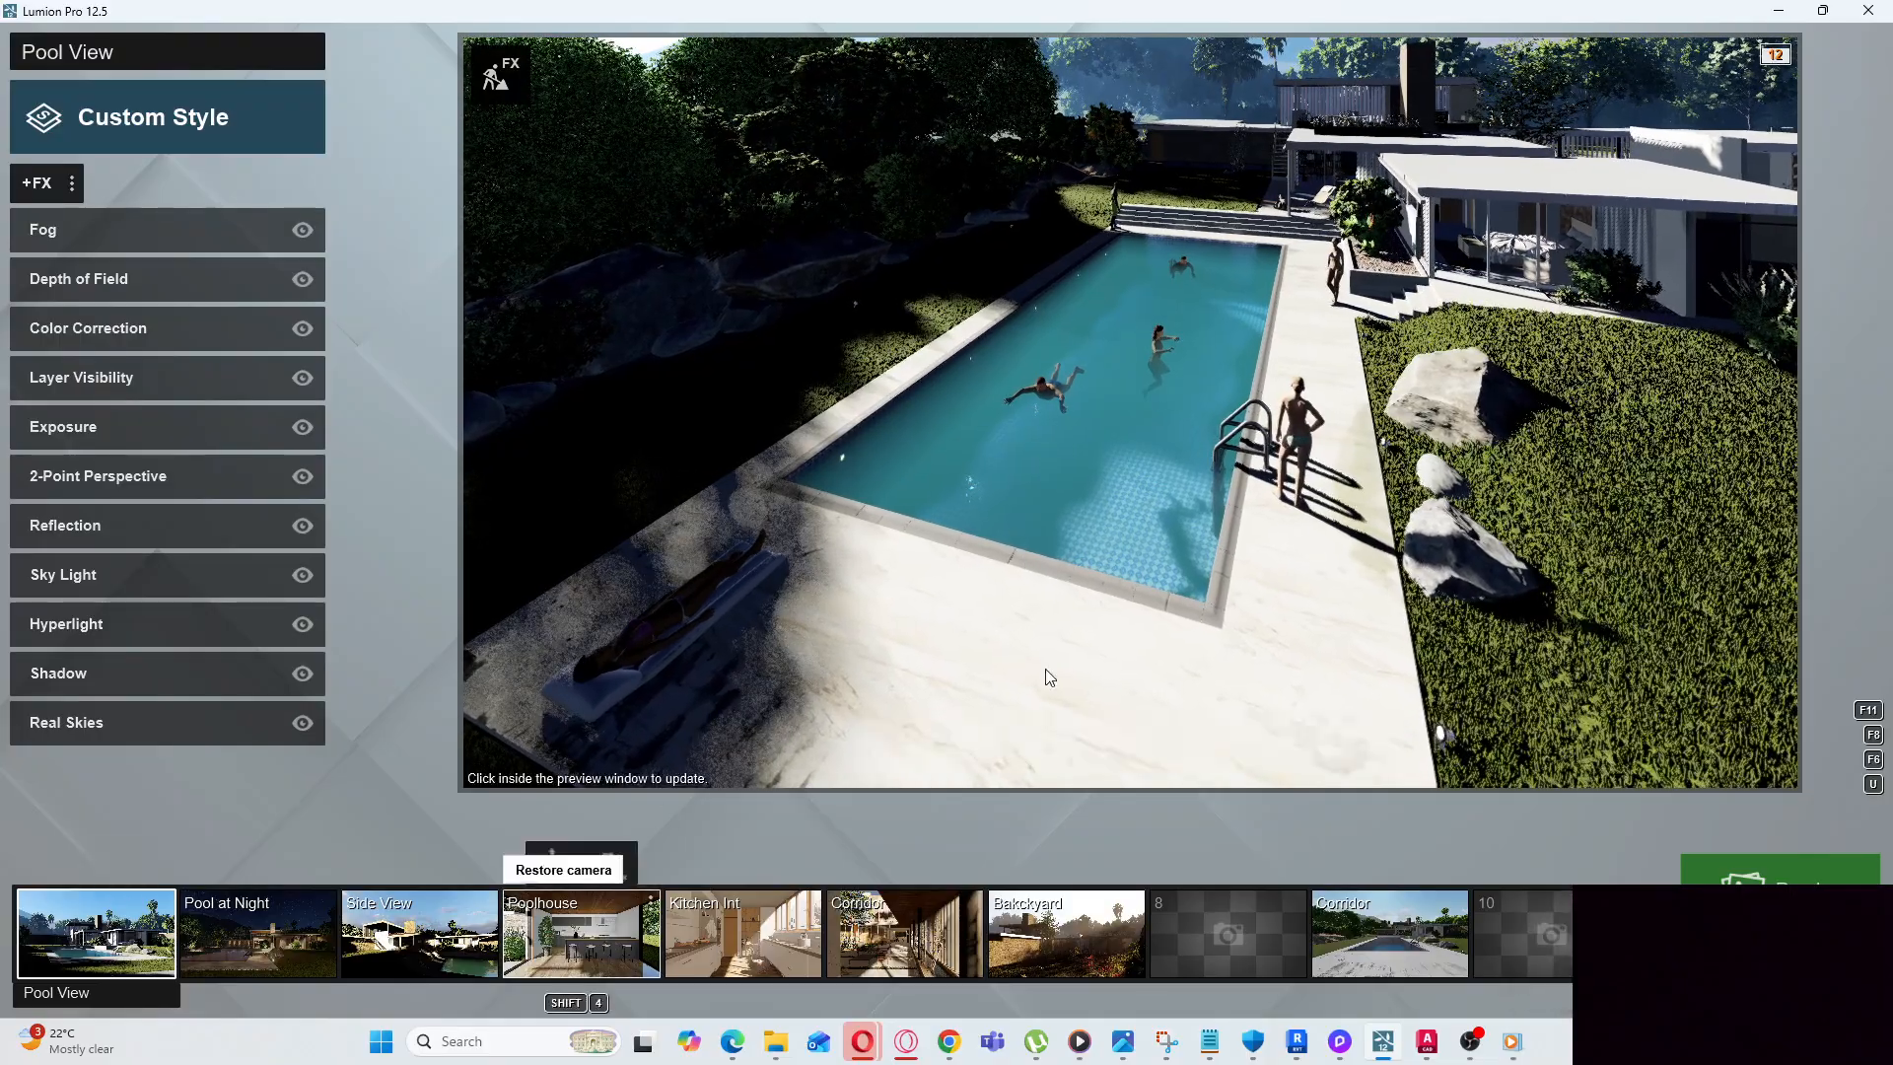
{"action": "left_click", "coordinate": [473, 943]}
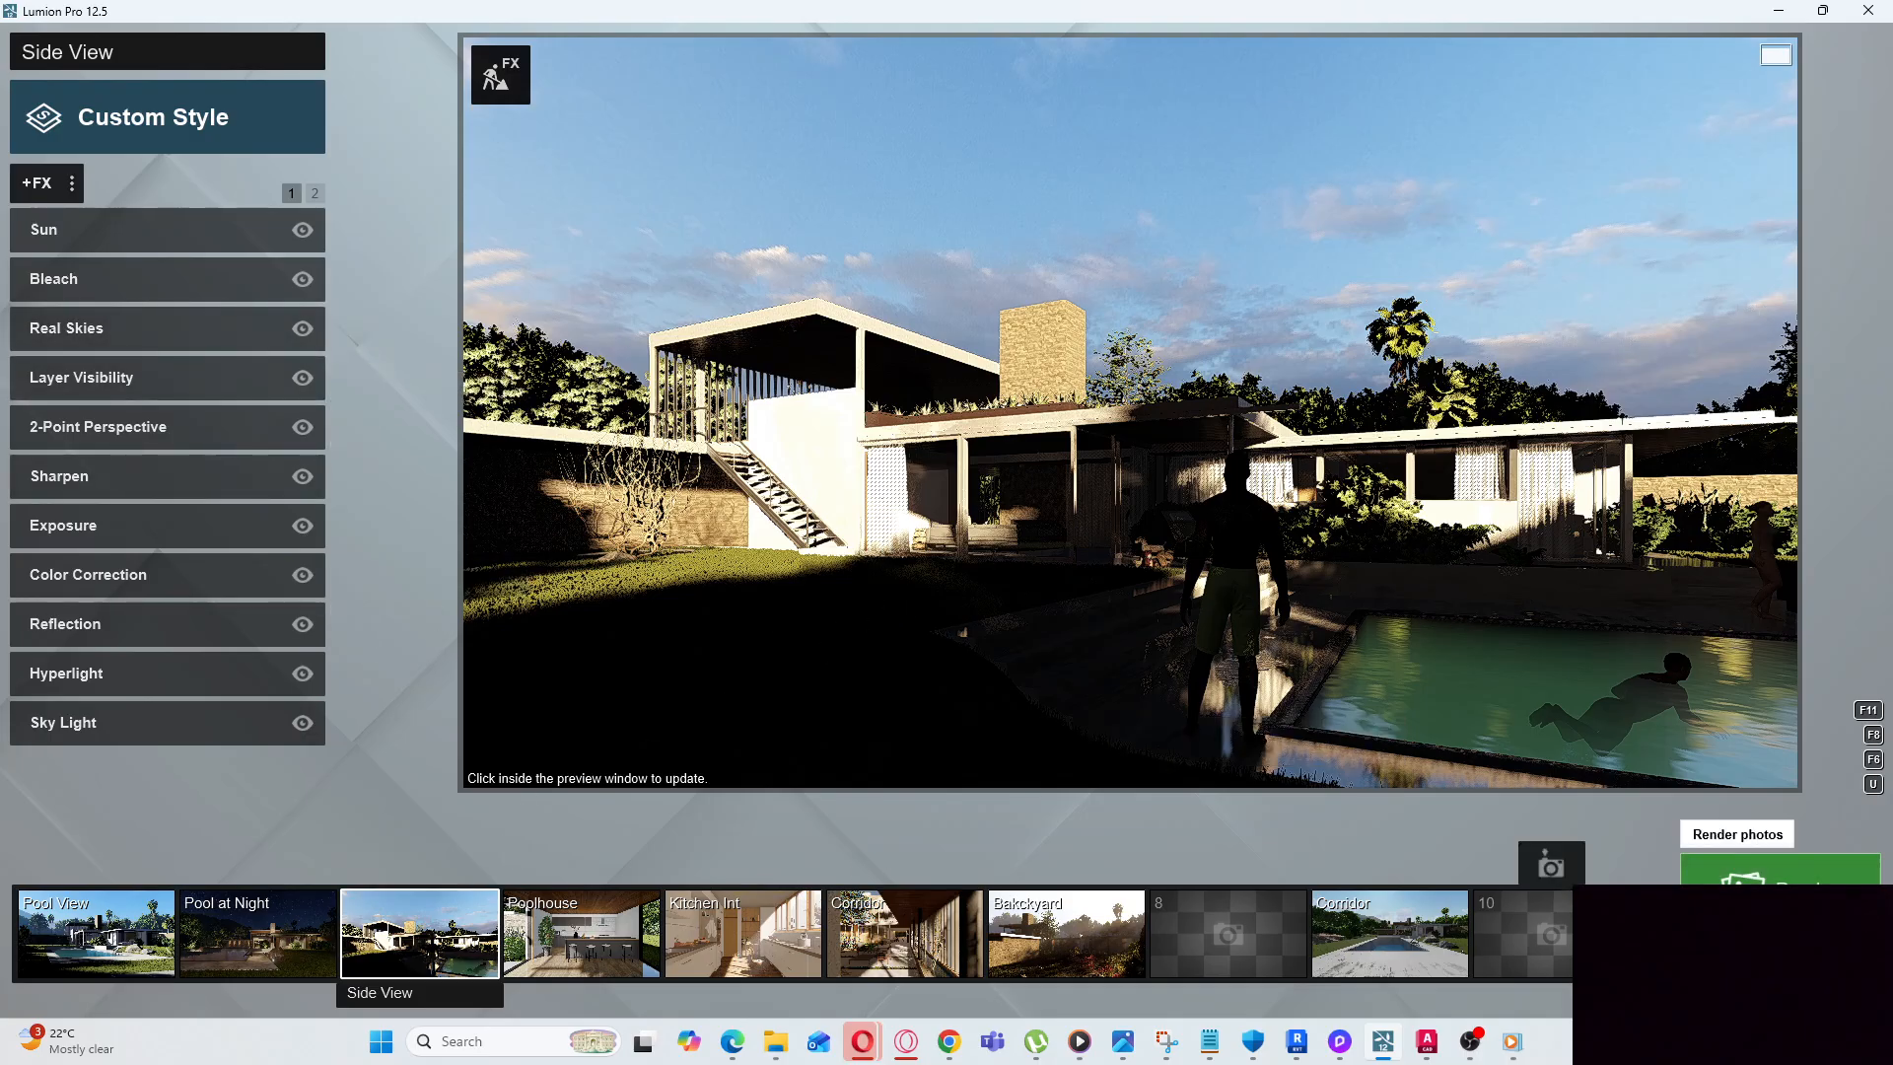
{"action": "left_click", "coordinate": [1764, 869]}
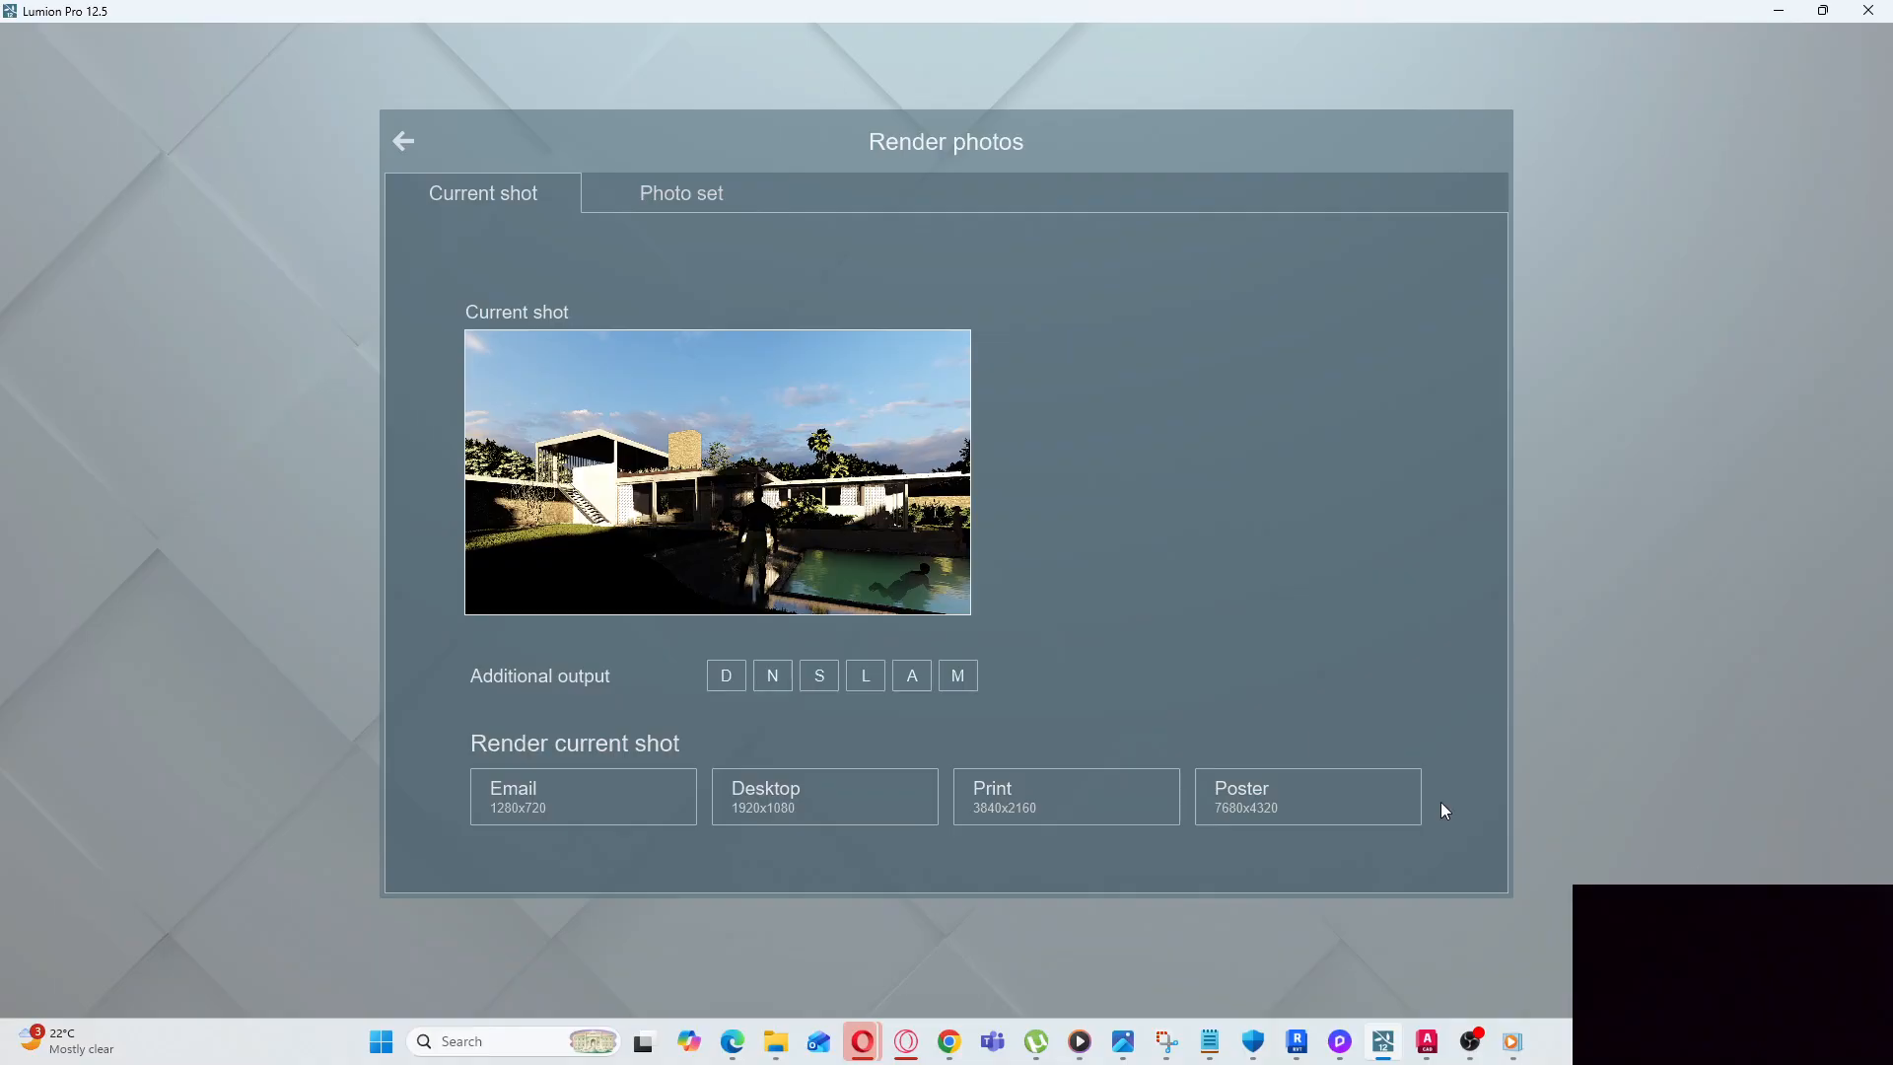
{"action": "left_click", "coordinate": [591, 800]}
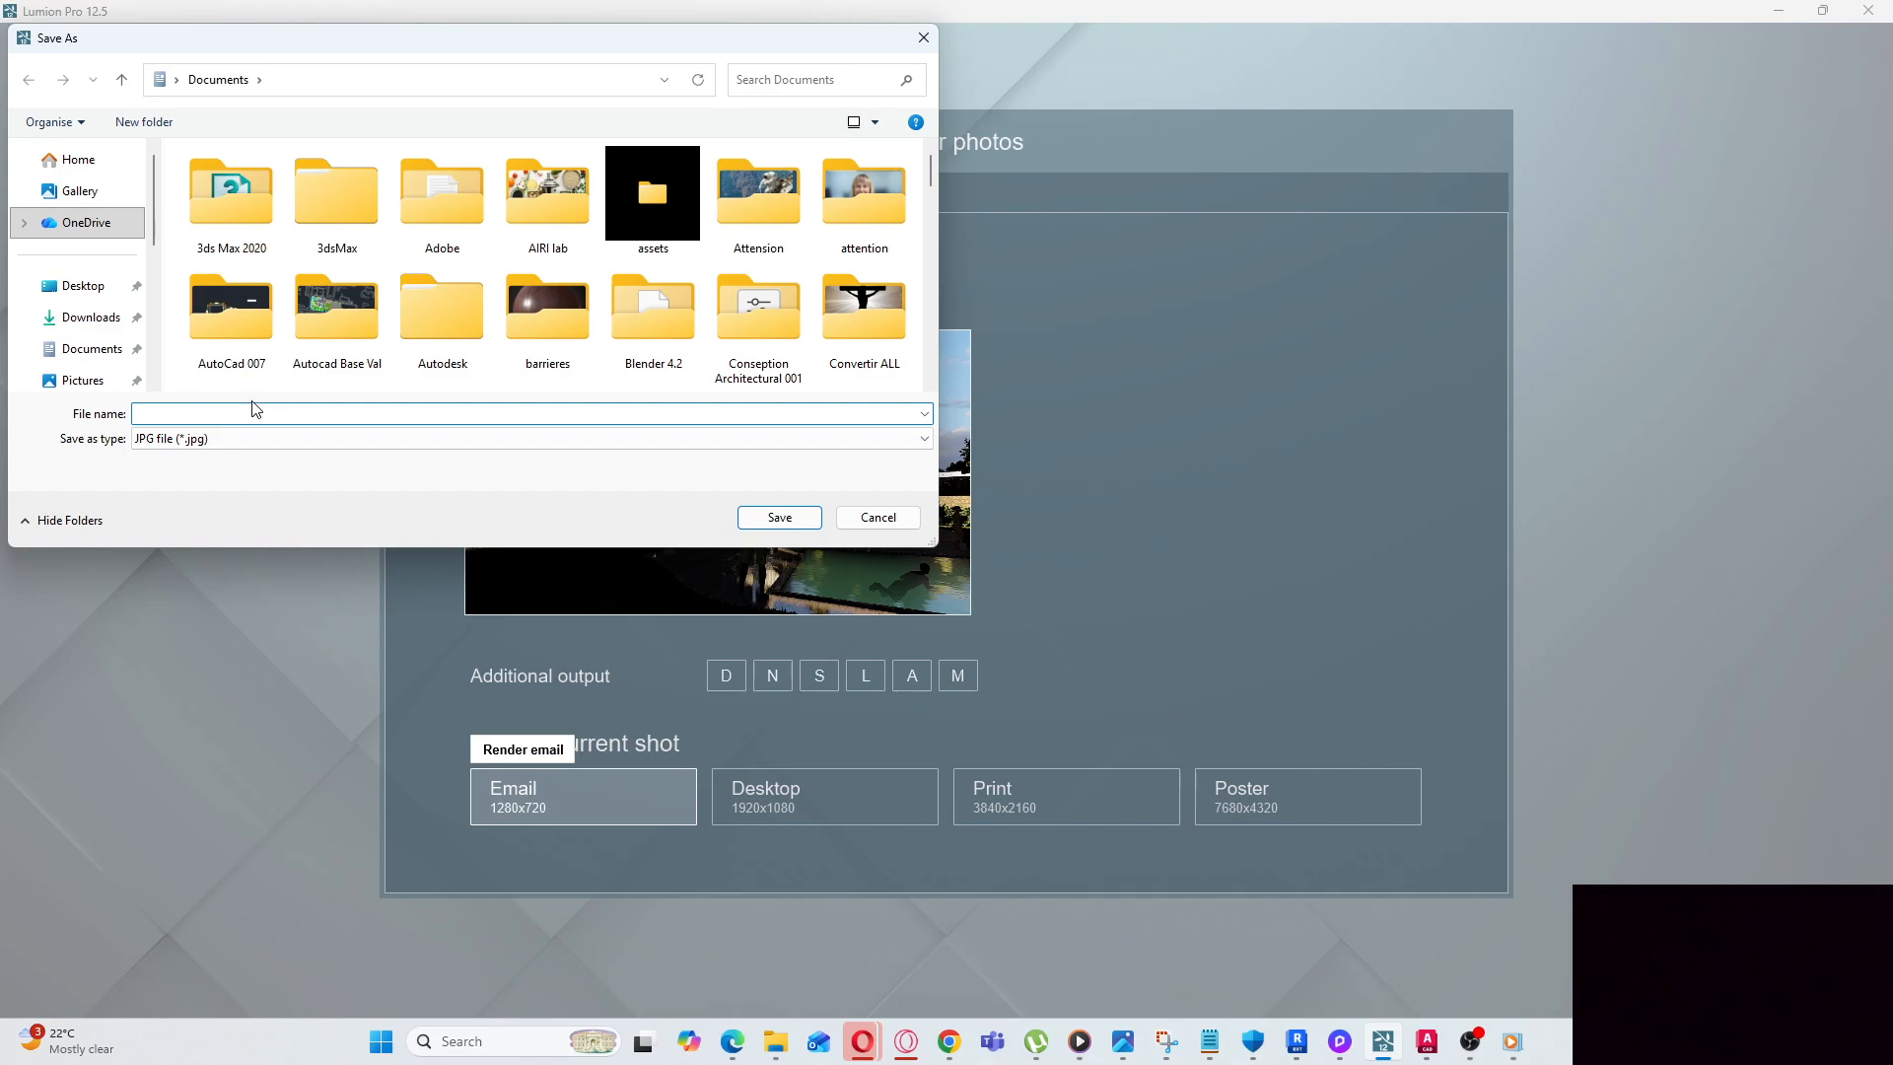
{"action": "type", "text": "pict "}
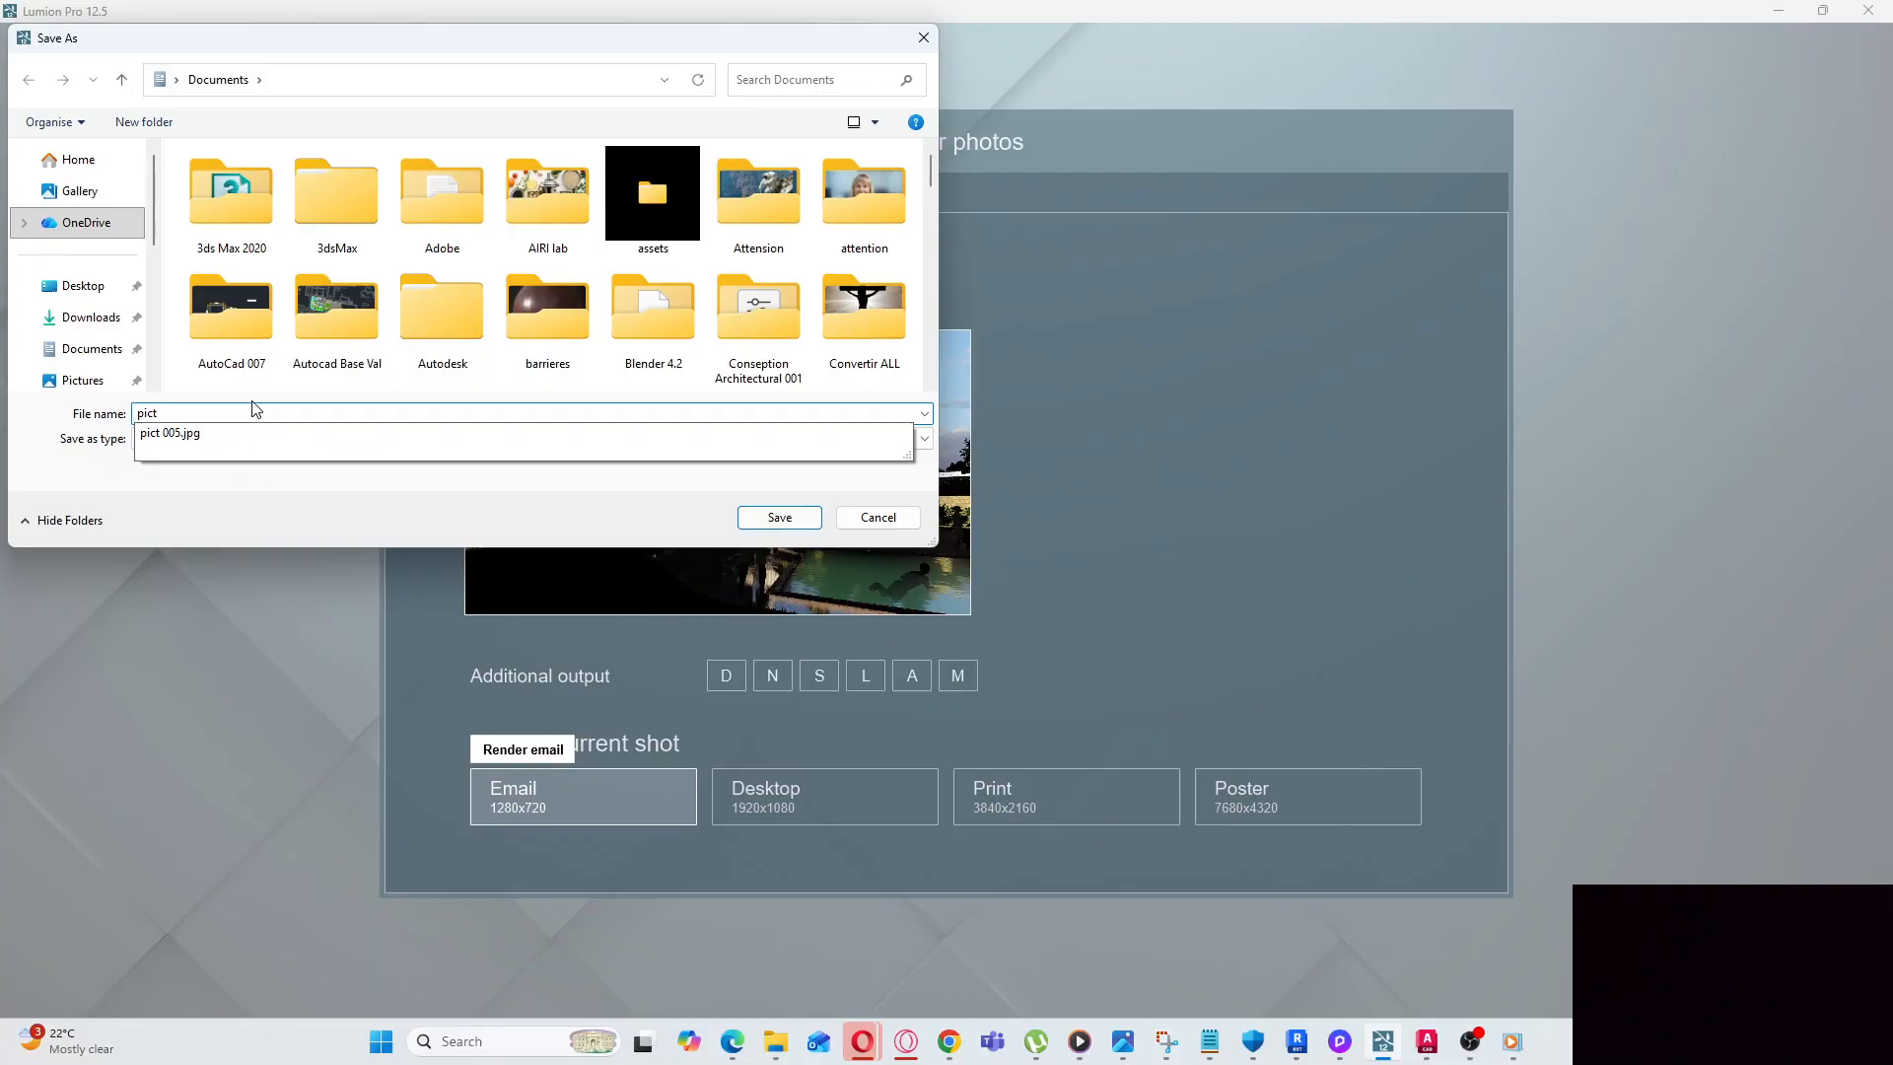
{"action": "type", "text": "ure 02"}
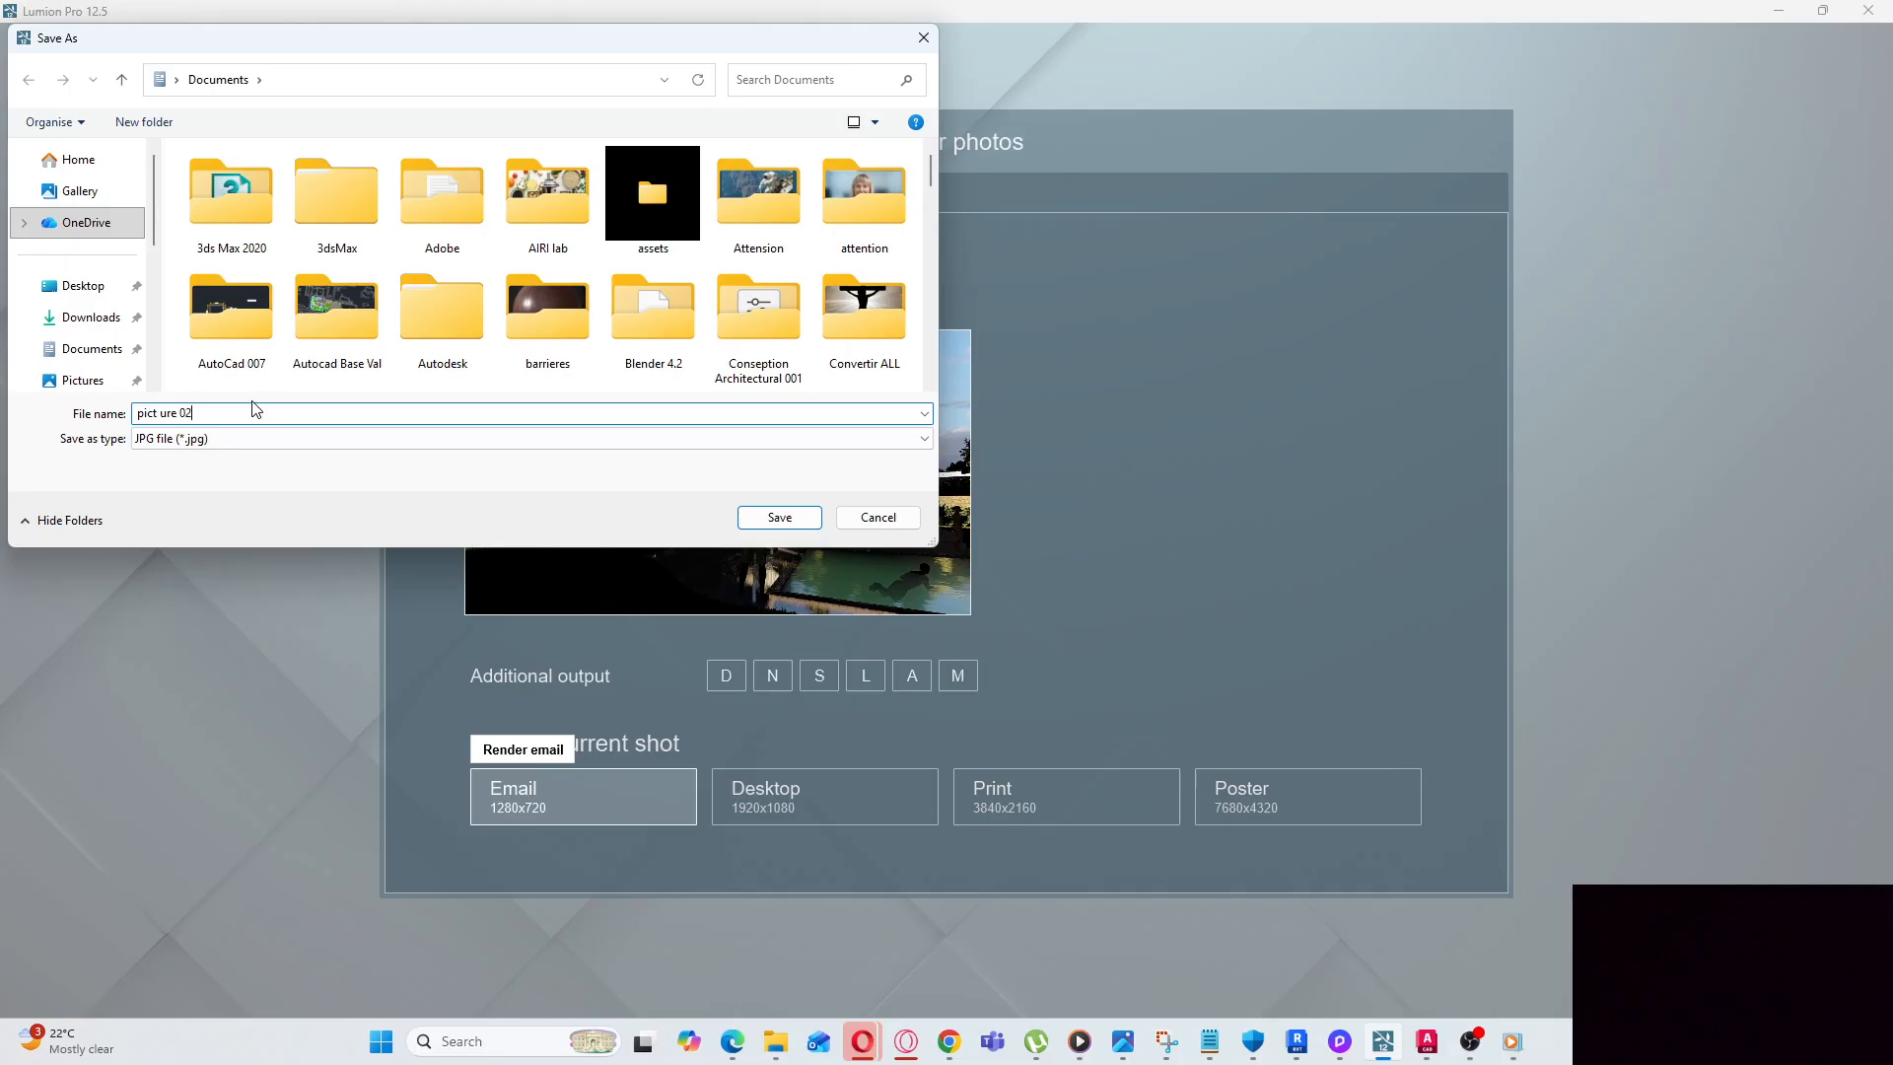
{"action": "left_click", "coordinate": [779, 519]}
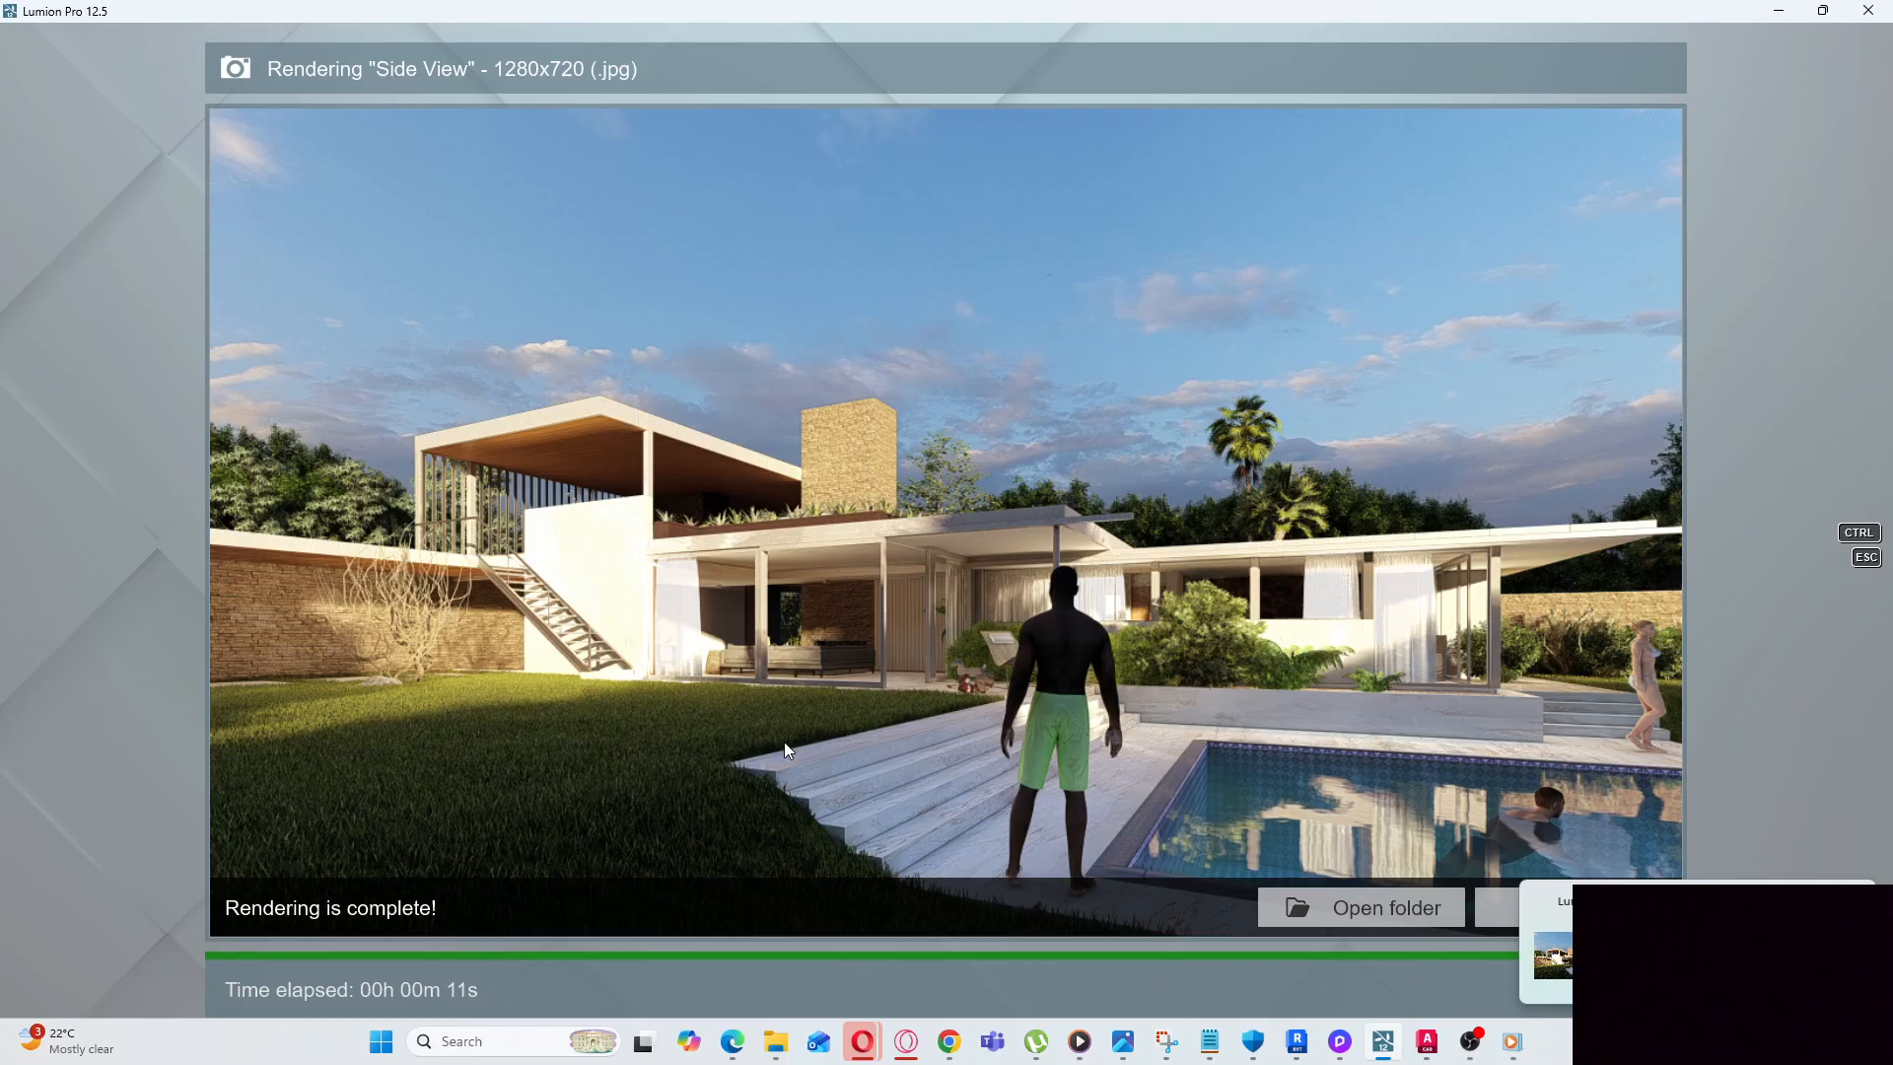
{"action": "left_click", "coordinate": [1490, 909]}
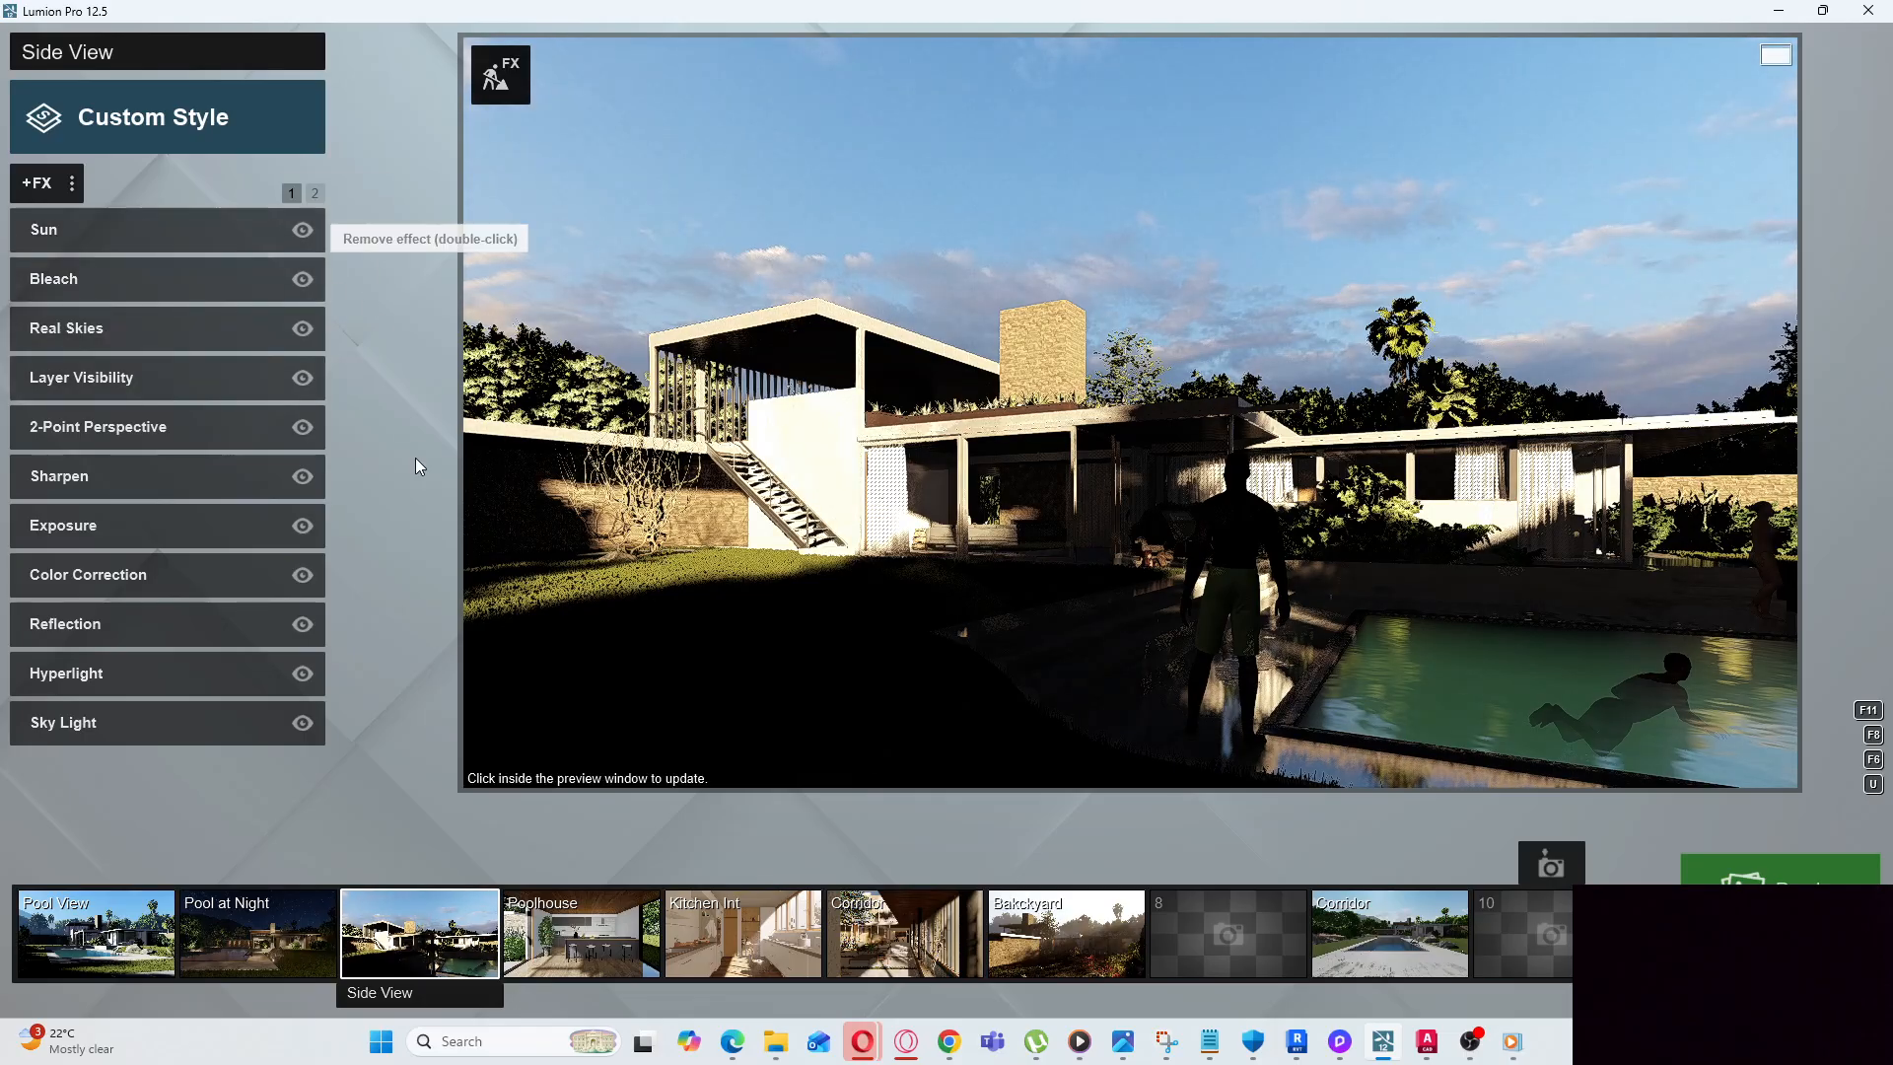
Apply the Daytime style to the Side View photo
{"action": "left_click", "coordinate": [150, 115]}
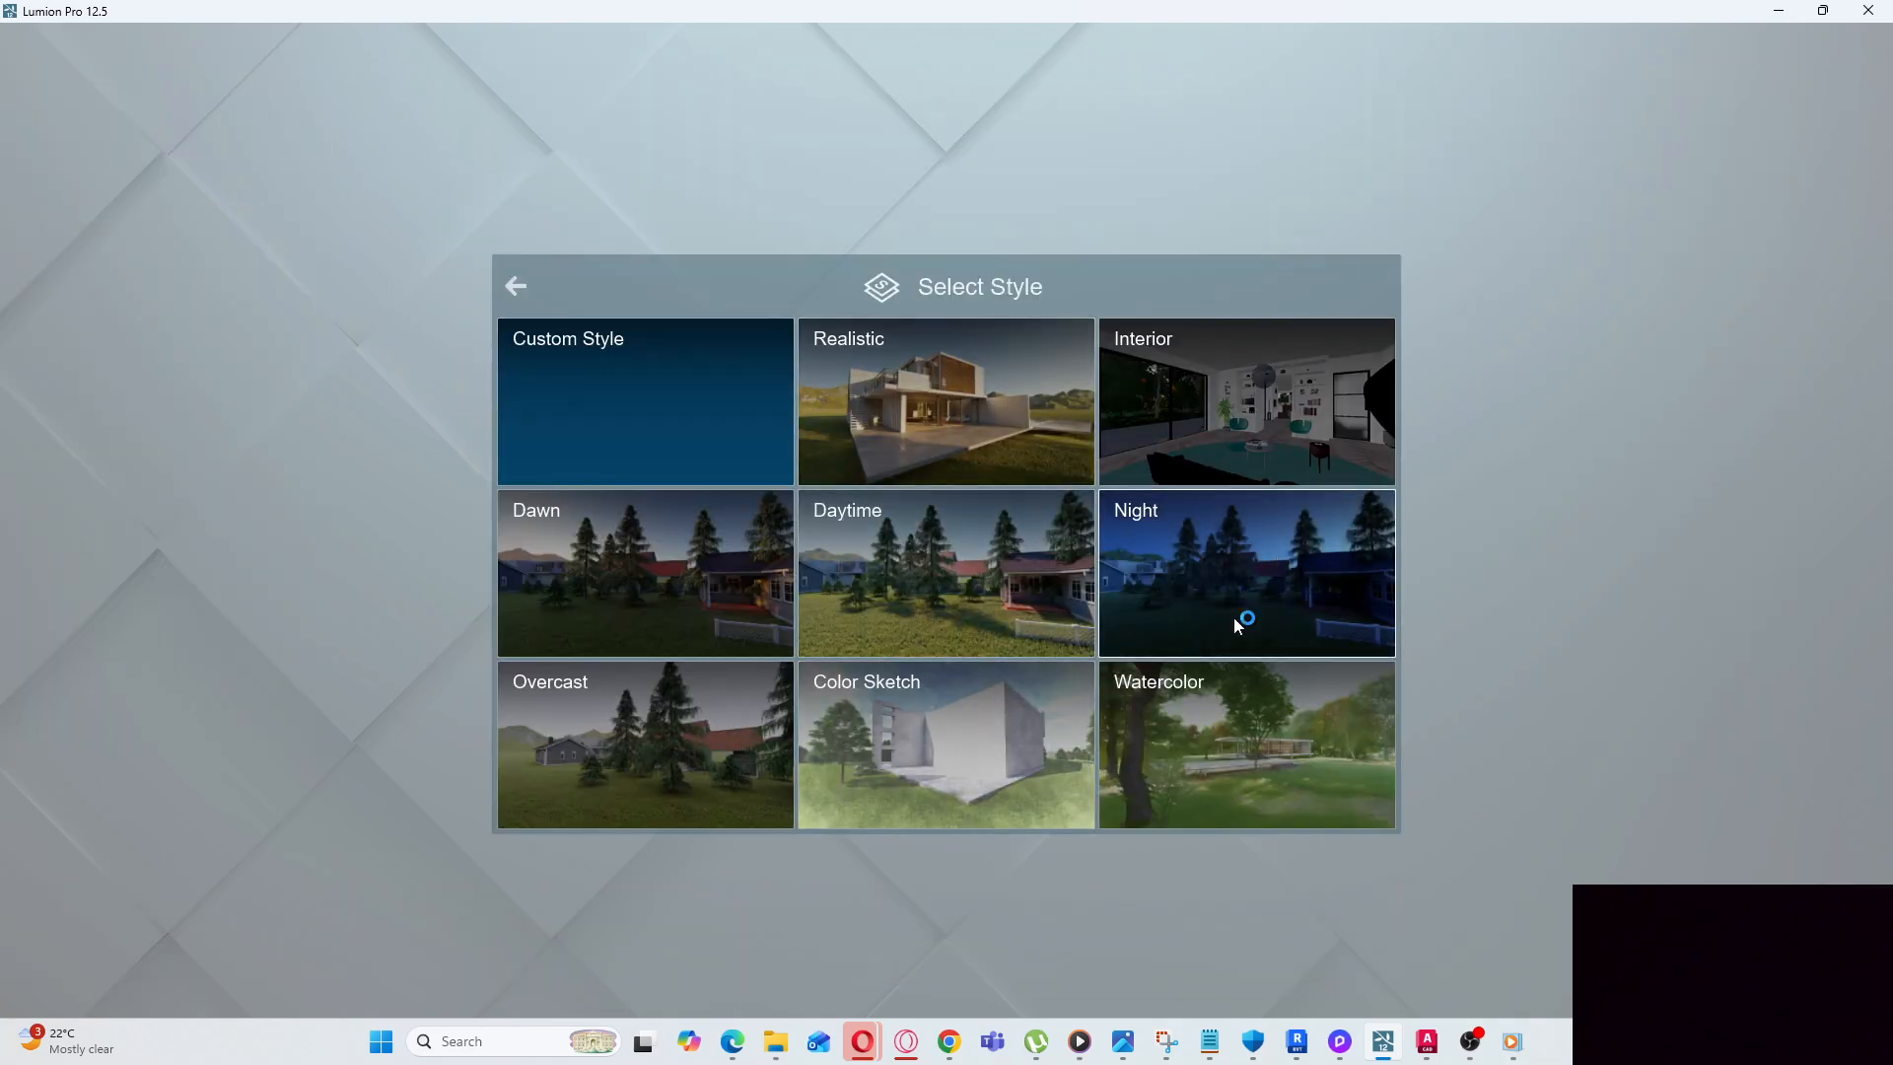
{"action": "left_click", "coordinate": [896, 599]}
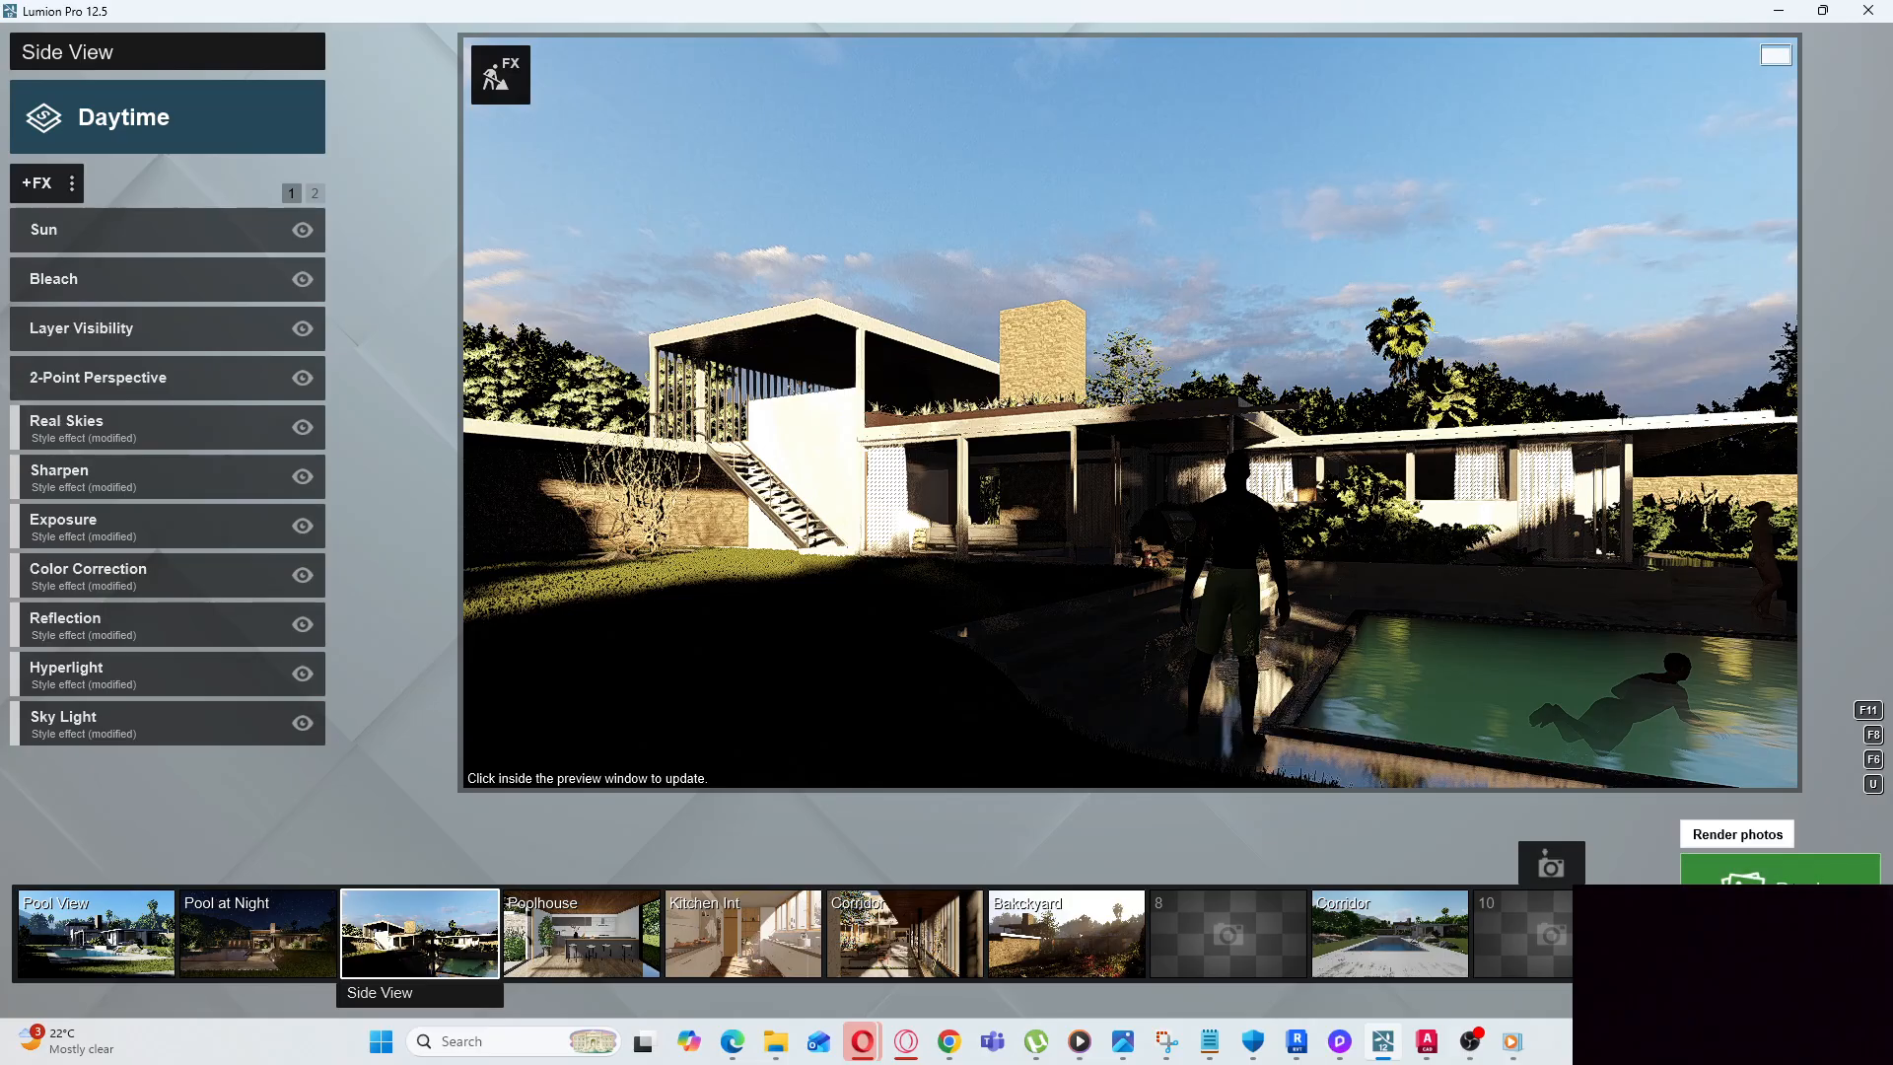
Render the Corridor photo of the pool at Desktop size 1920x1080 and save it as the JPG picture 3 in Documents
{"action": "left_click", "coordinate": [1398, 938]}
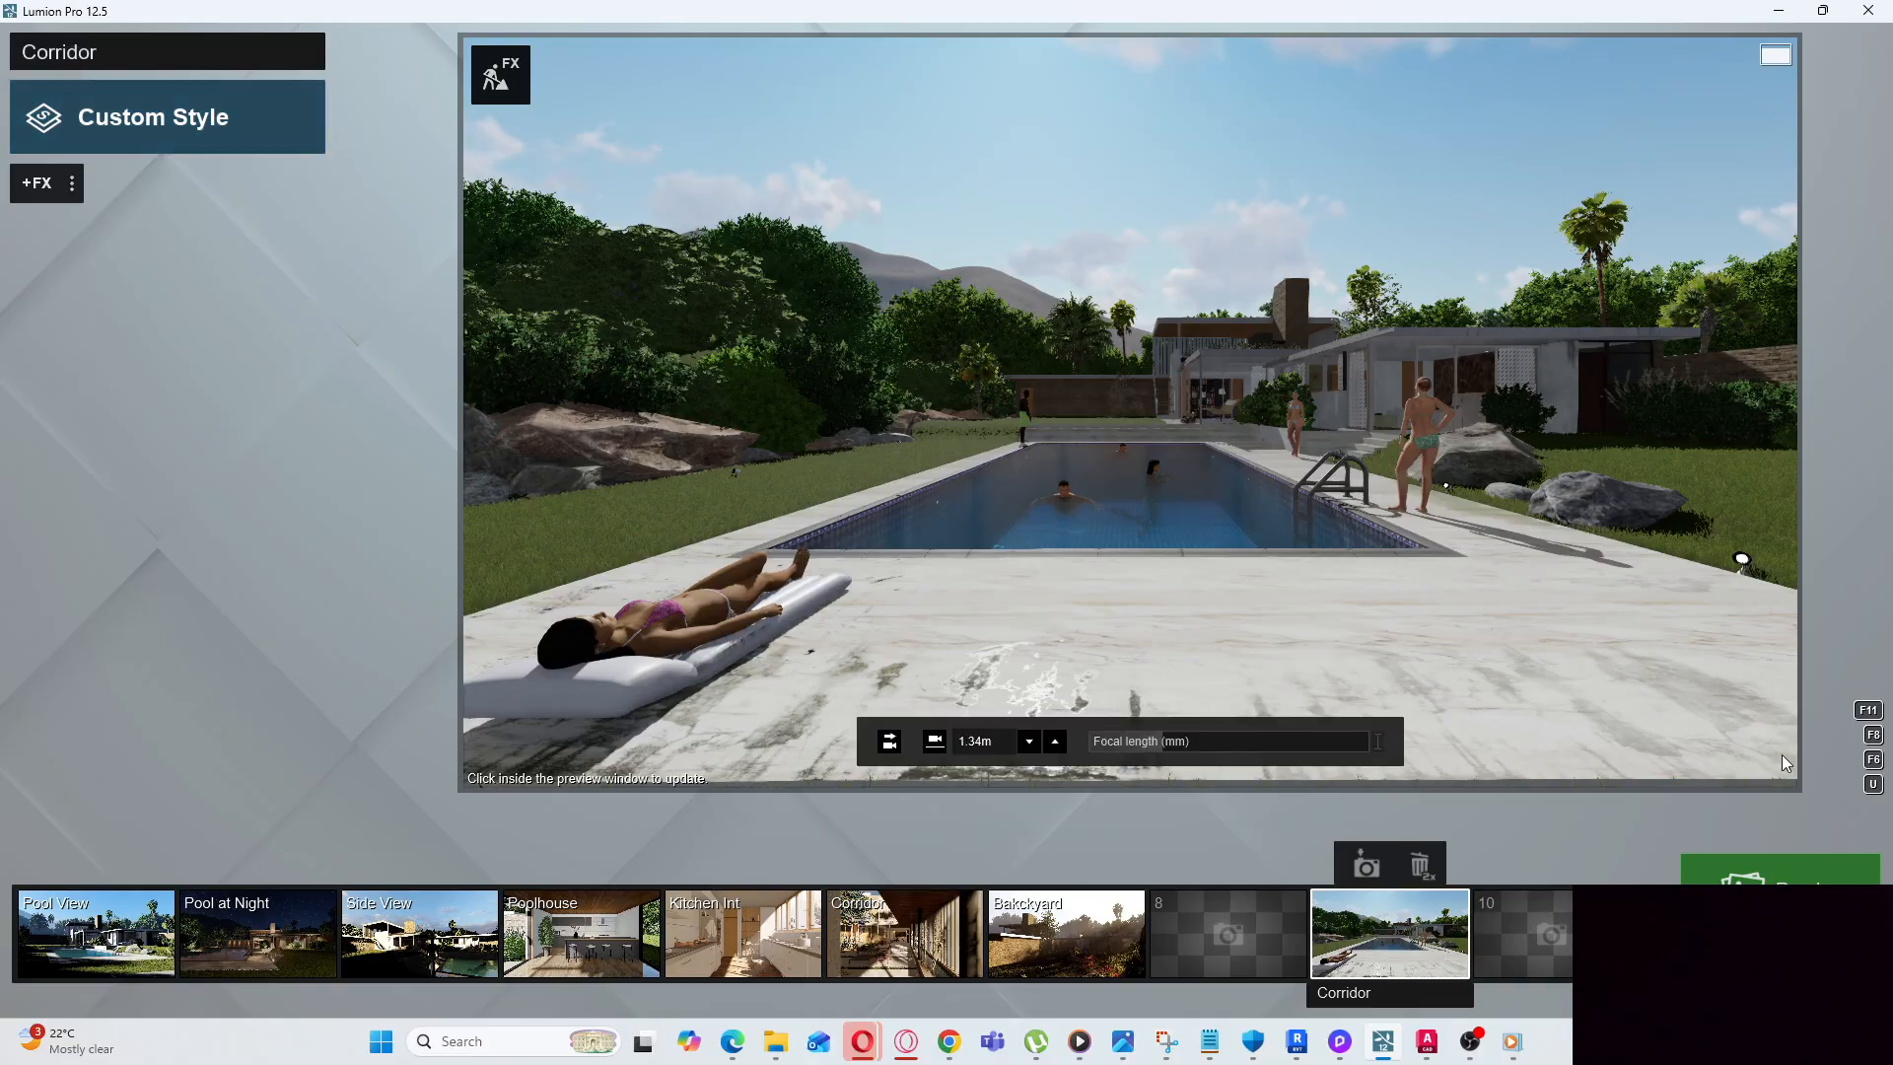
{"action": "left_click", "coordinate": [1765, 877]}
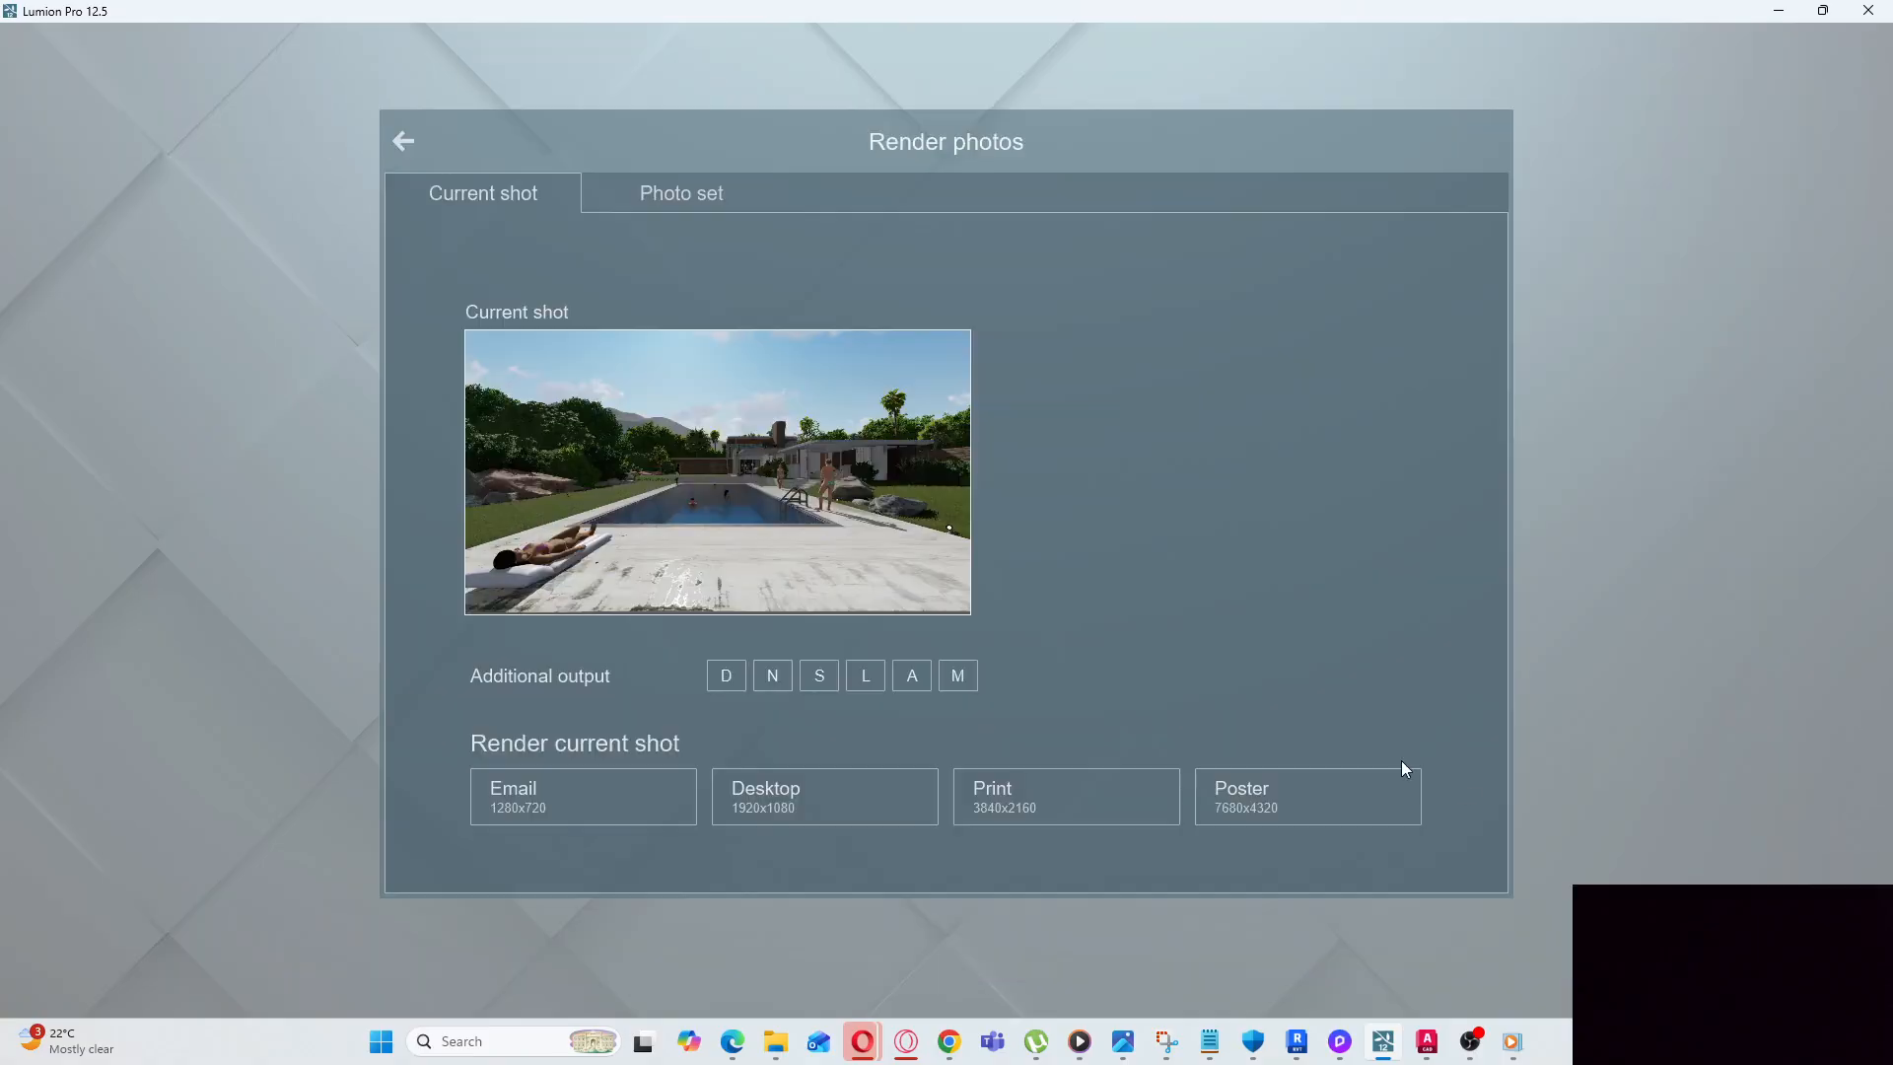
{"action": "left_click", "coordinate": [867, 801]}
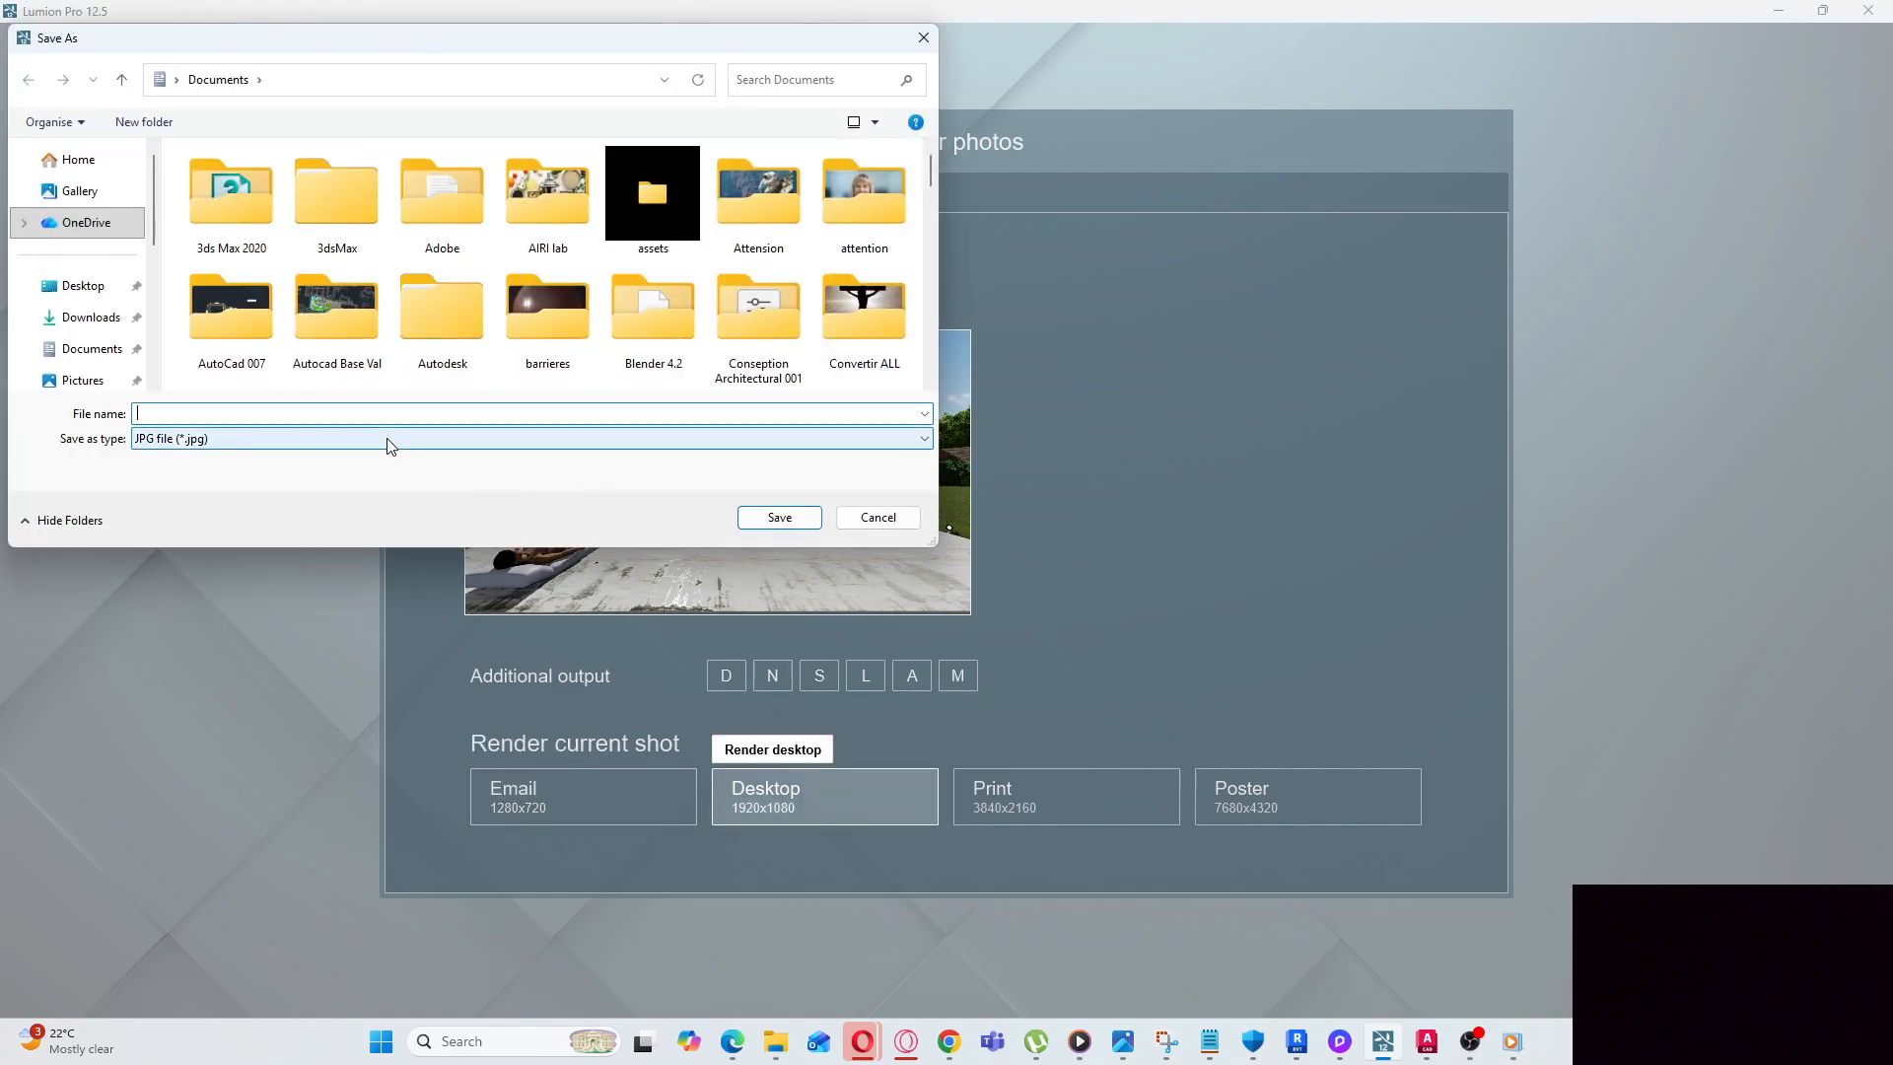
{"action": "type", "text": "pic"}
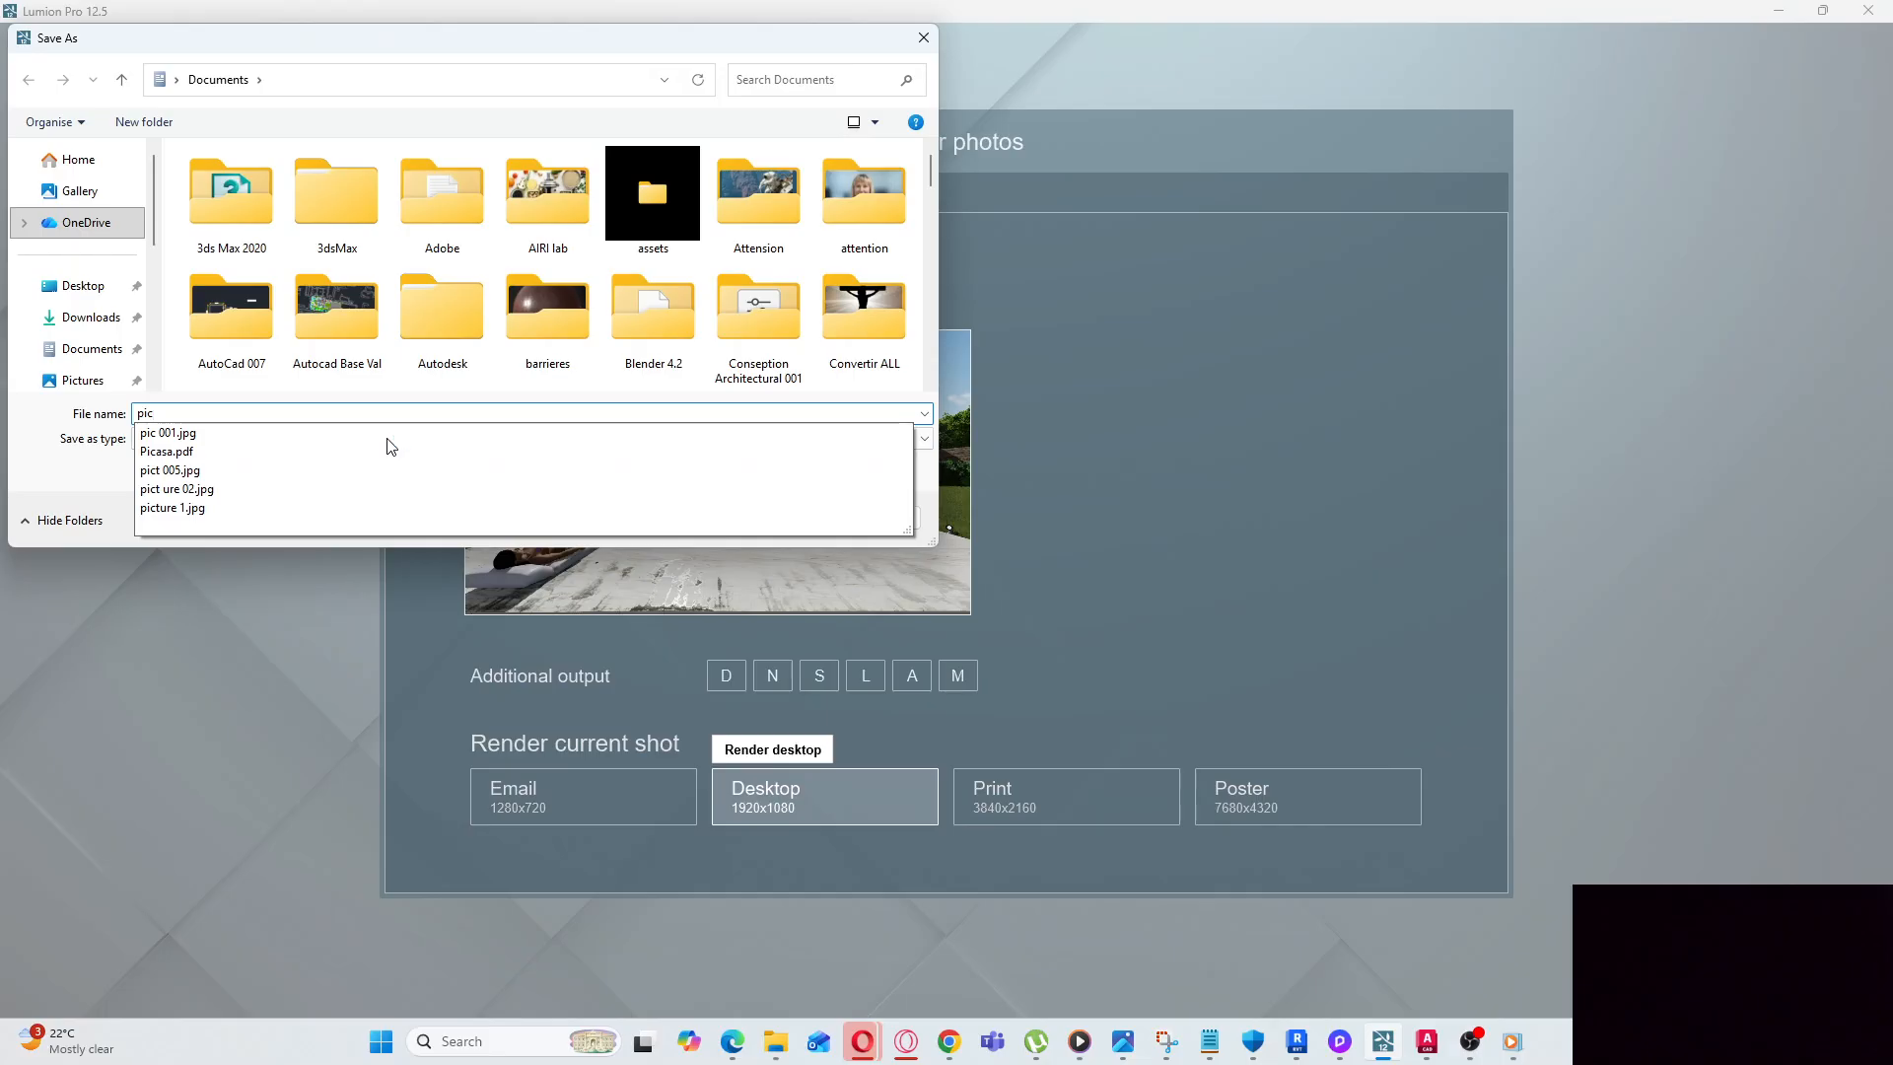
{"action": "type", "text": "ture"}
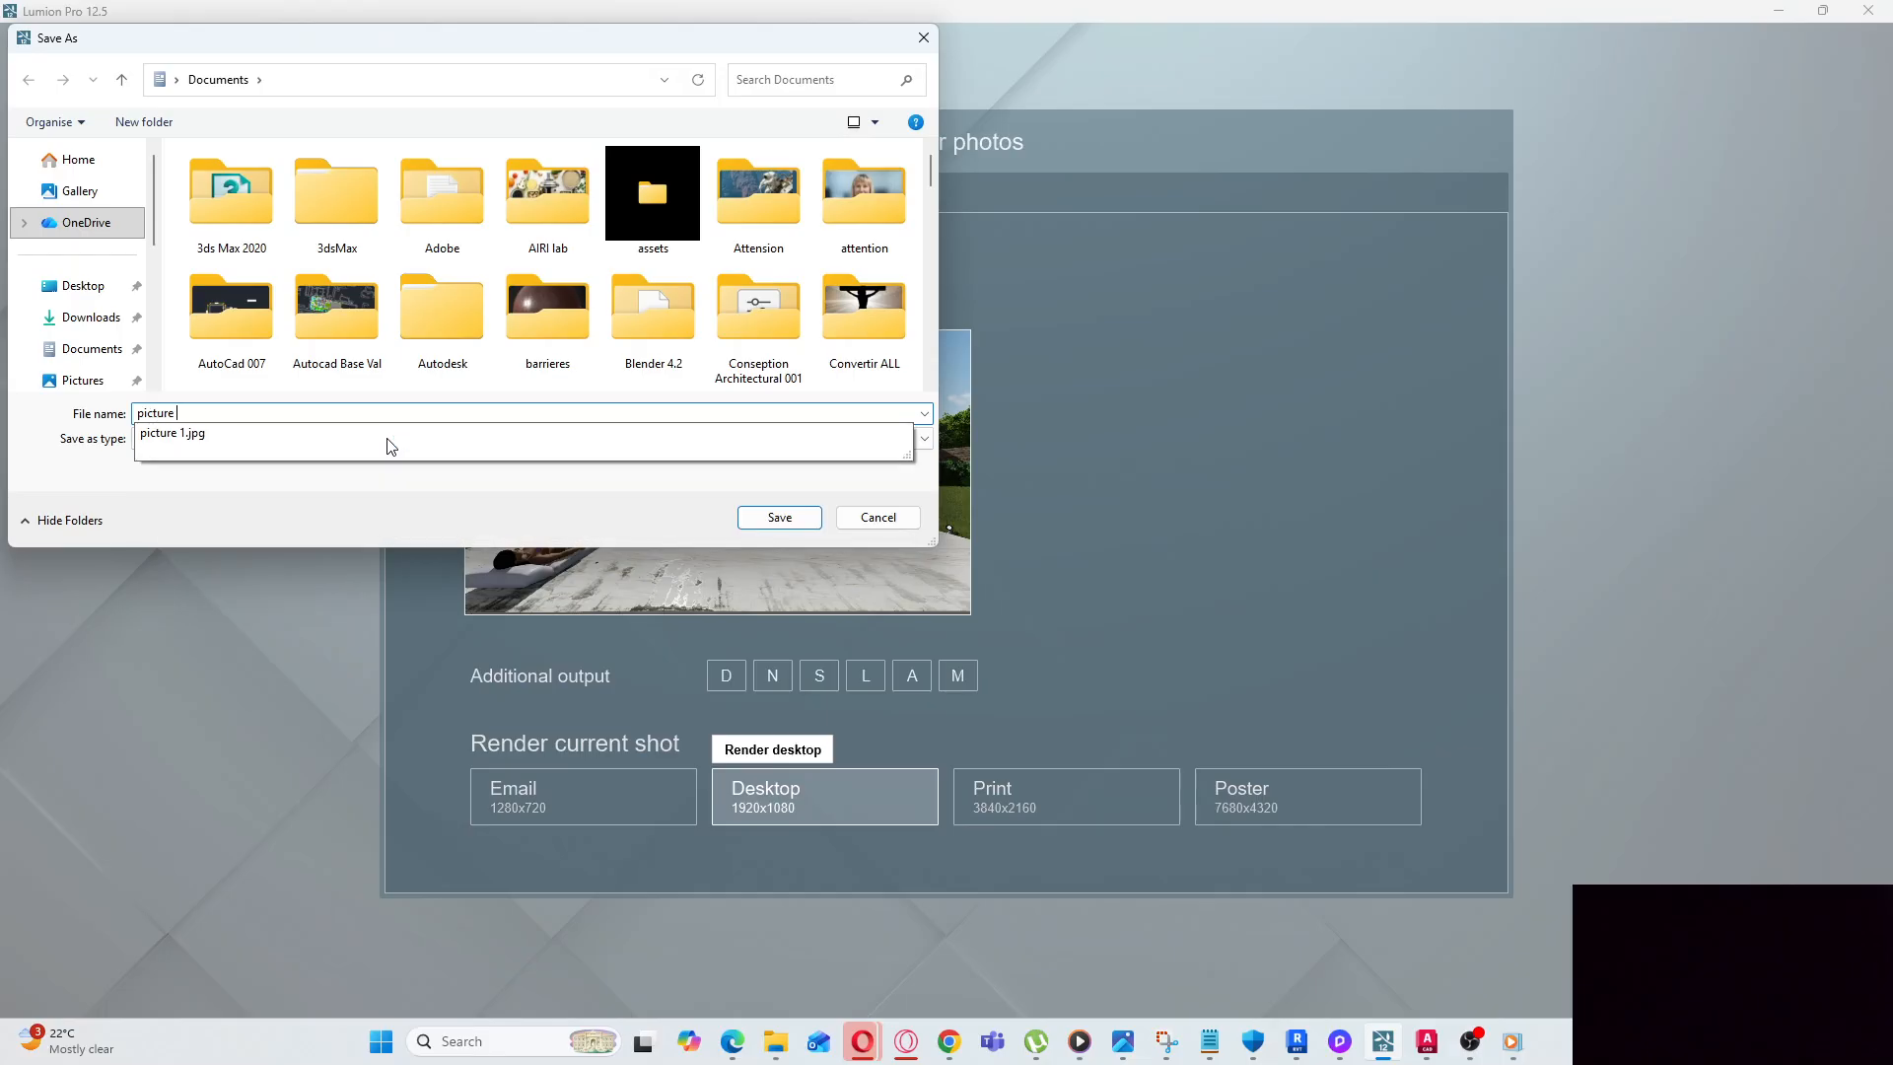
{"action": "left_click", "coordinate": [390, 444]}
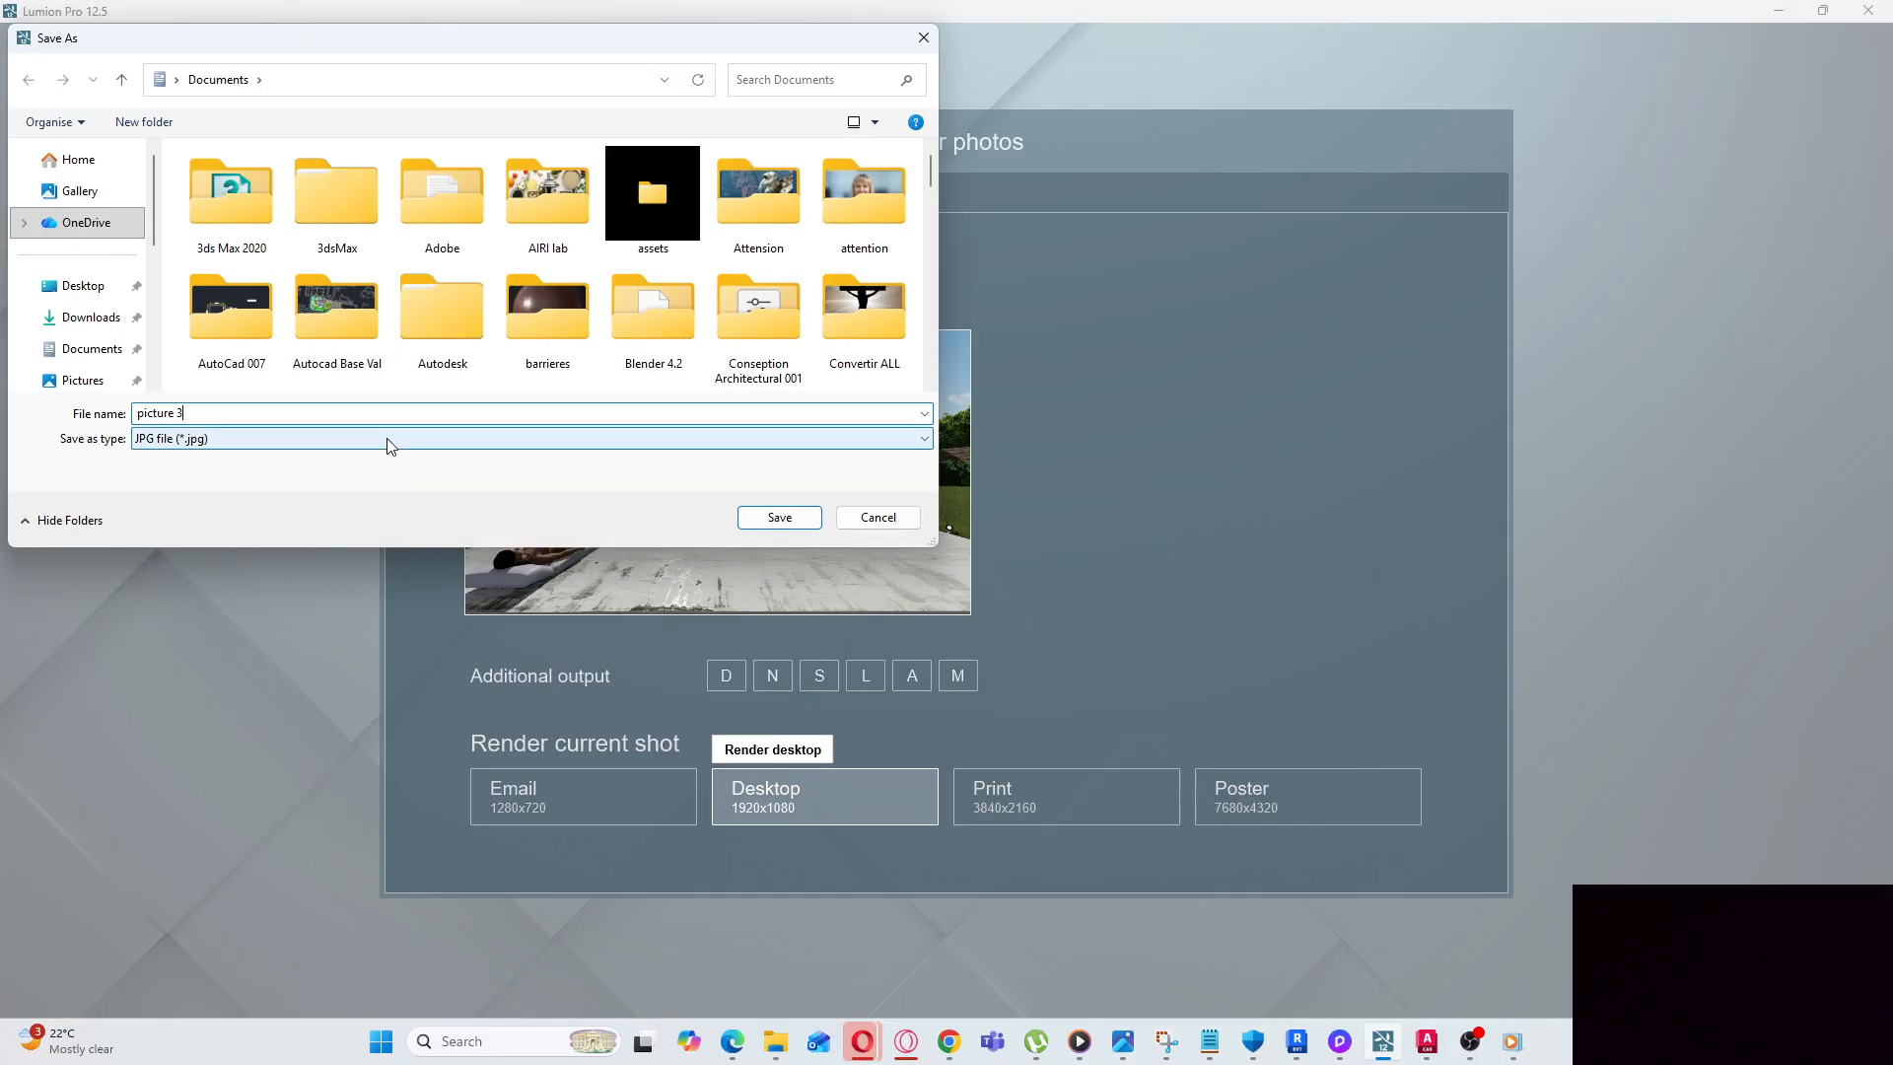
{"action": "left_click", "coordinate": [814, 520]}
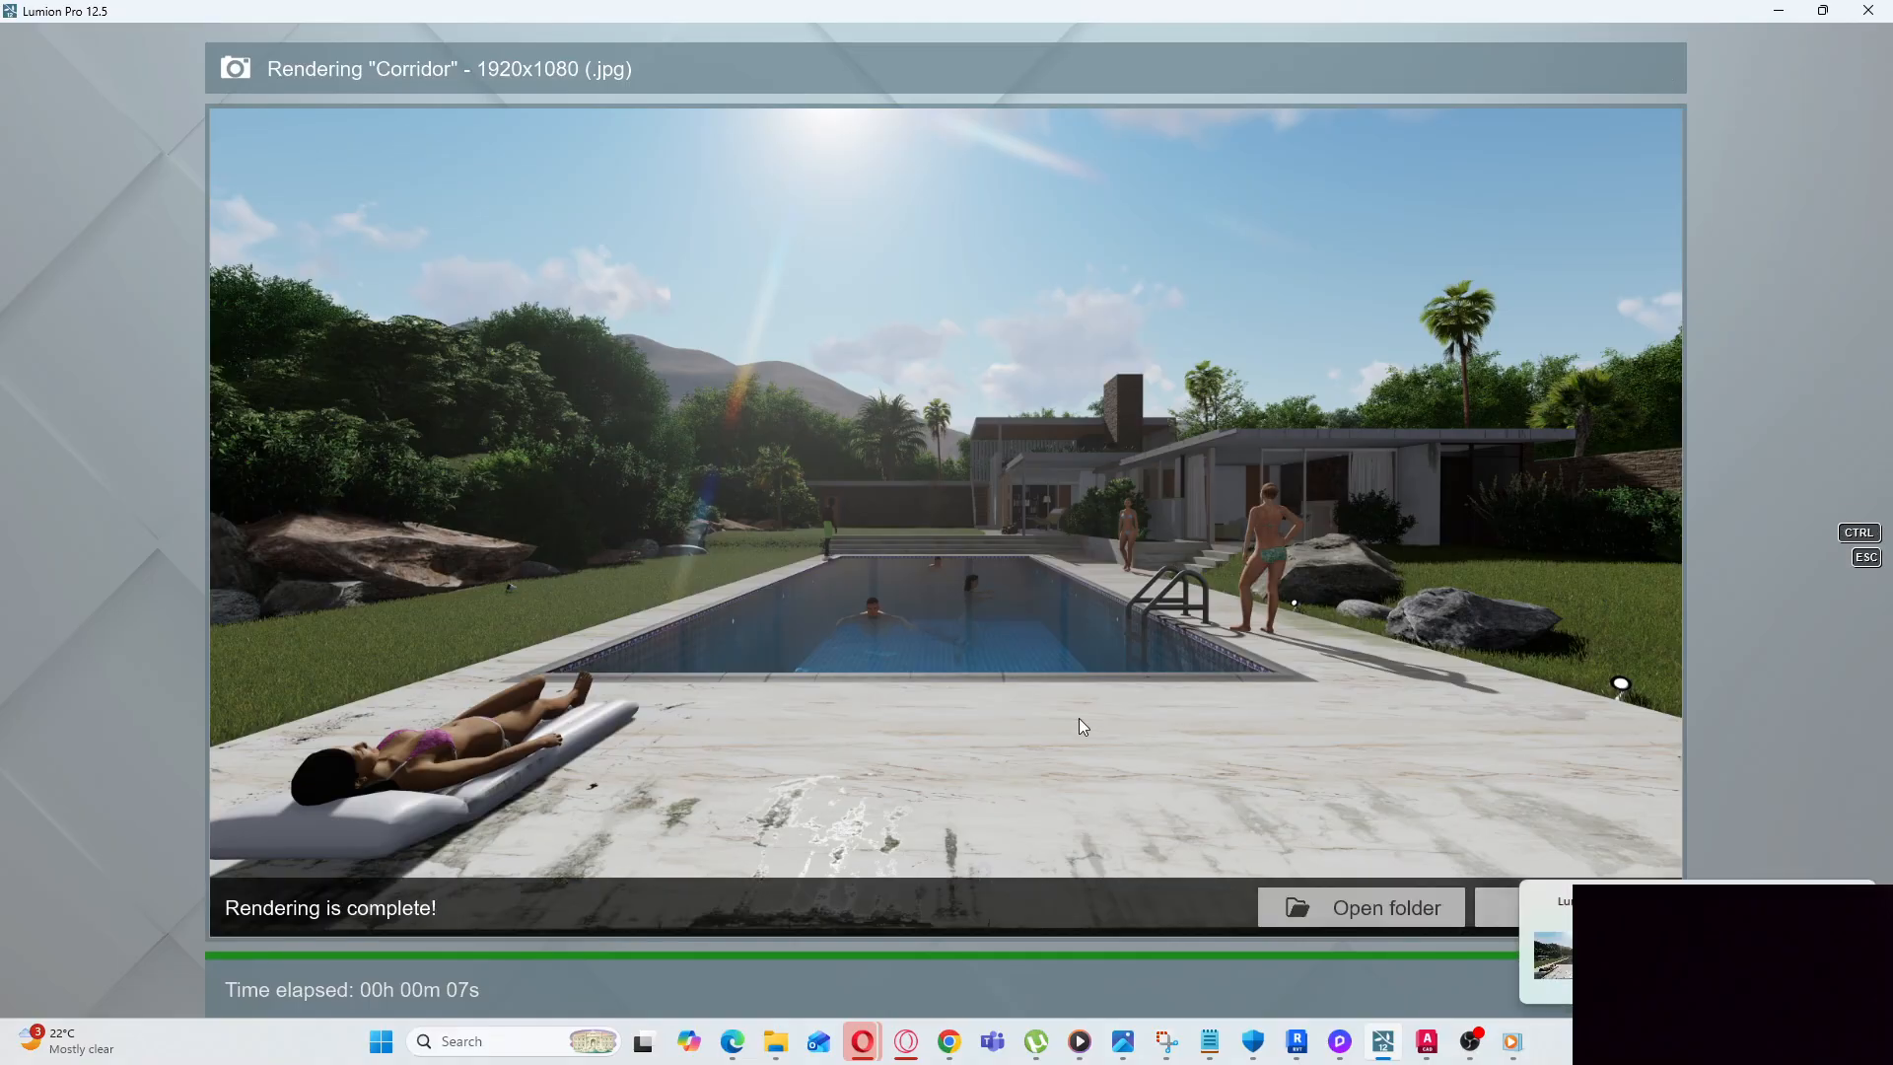
{"action": "left_click", "coordinate": [1504, 913]}
{"action": "left_click", "coordinate": [1496, 907]}
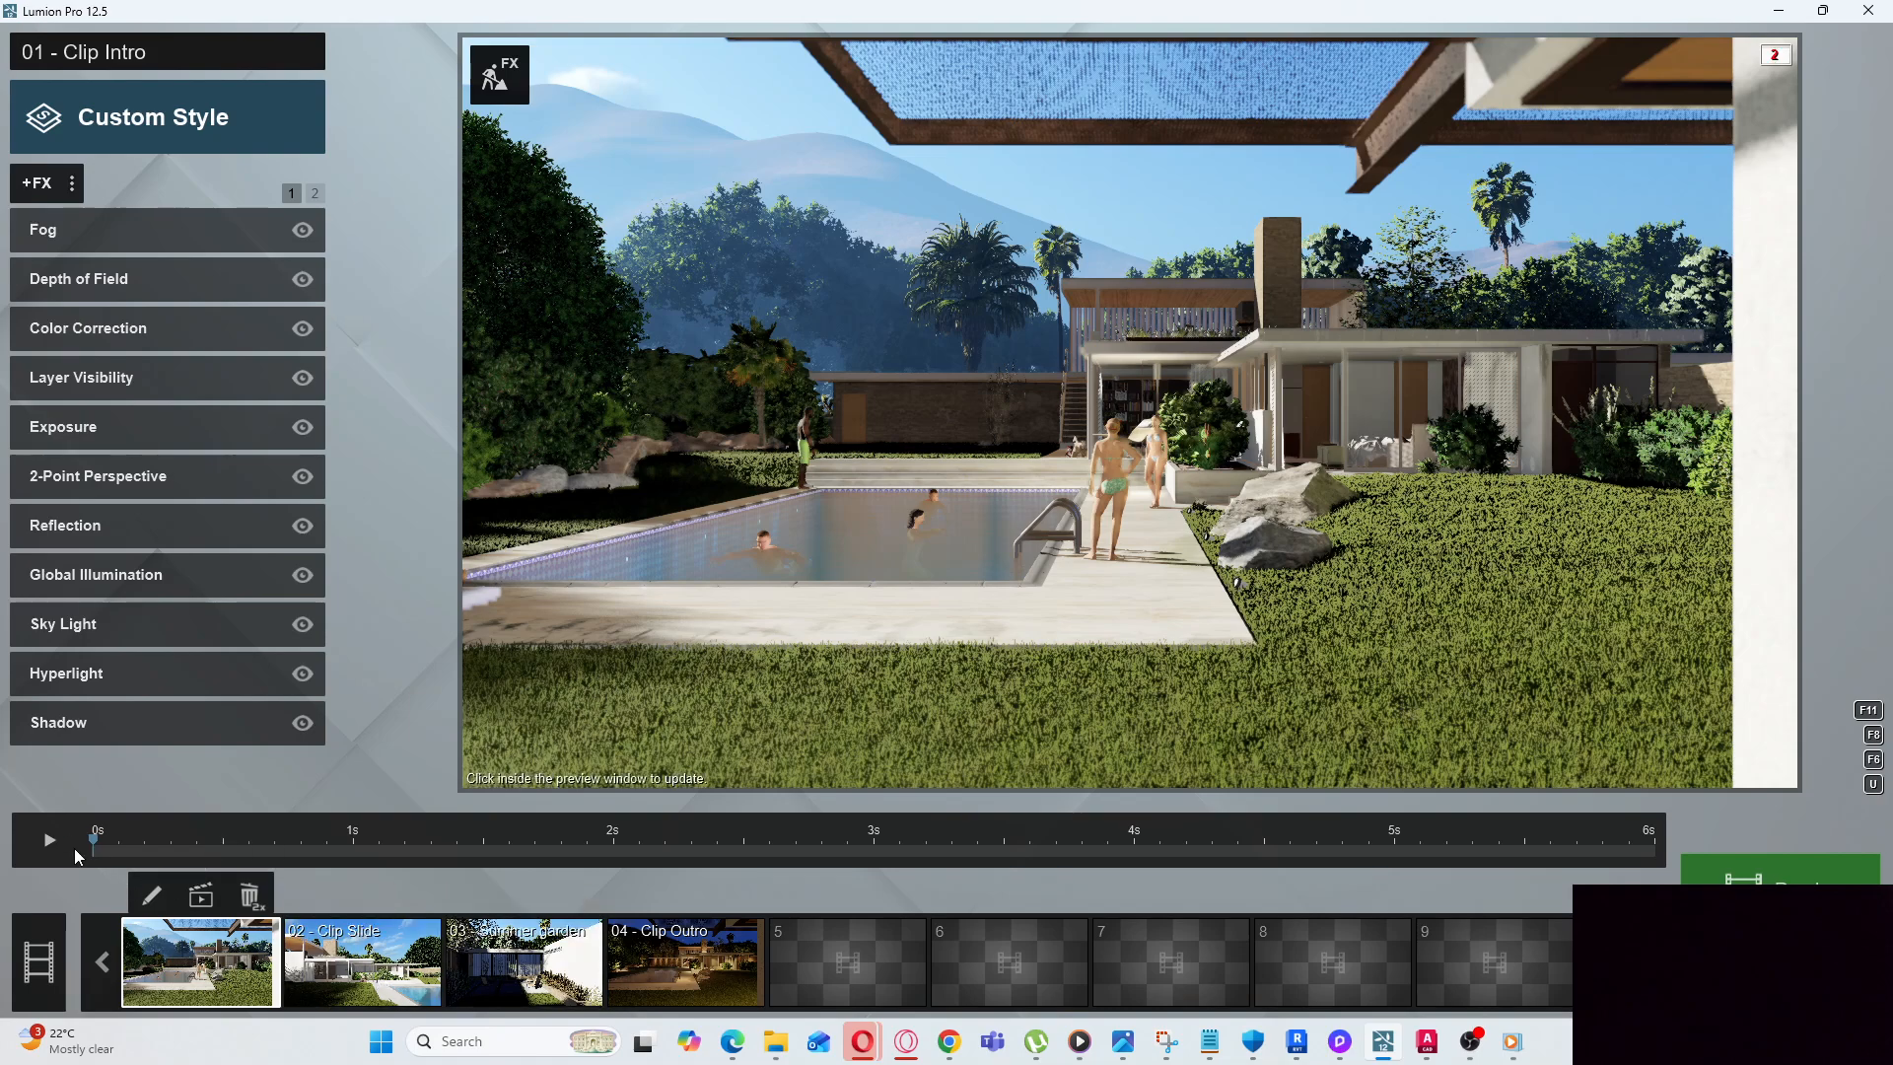
Try to render the Clip Intro at Small 640x360 as the MP4 "video 01" in Documents, and cancel the render
{"action": "left_click", "coordinate": [48, 842]}
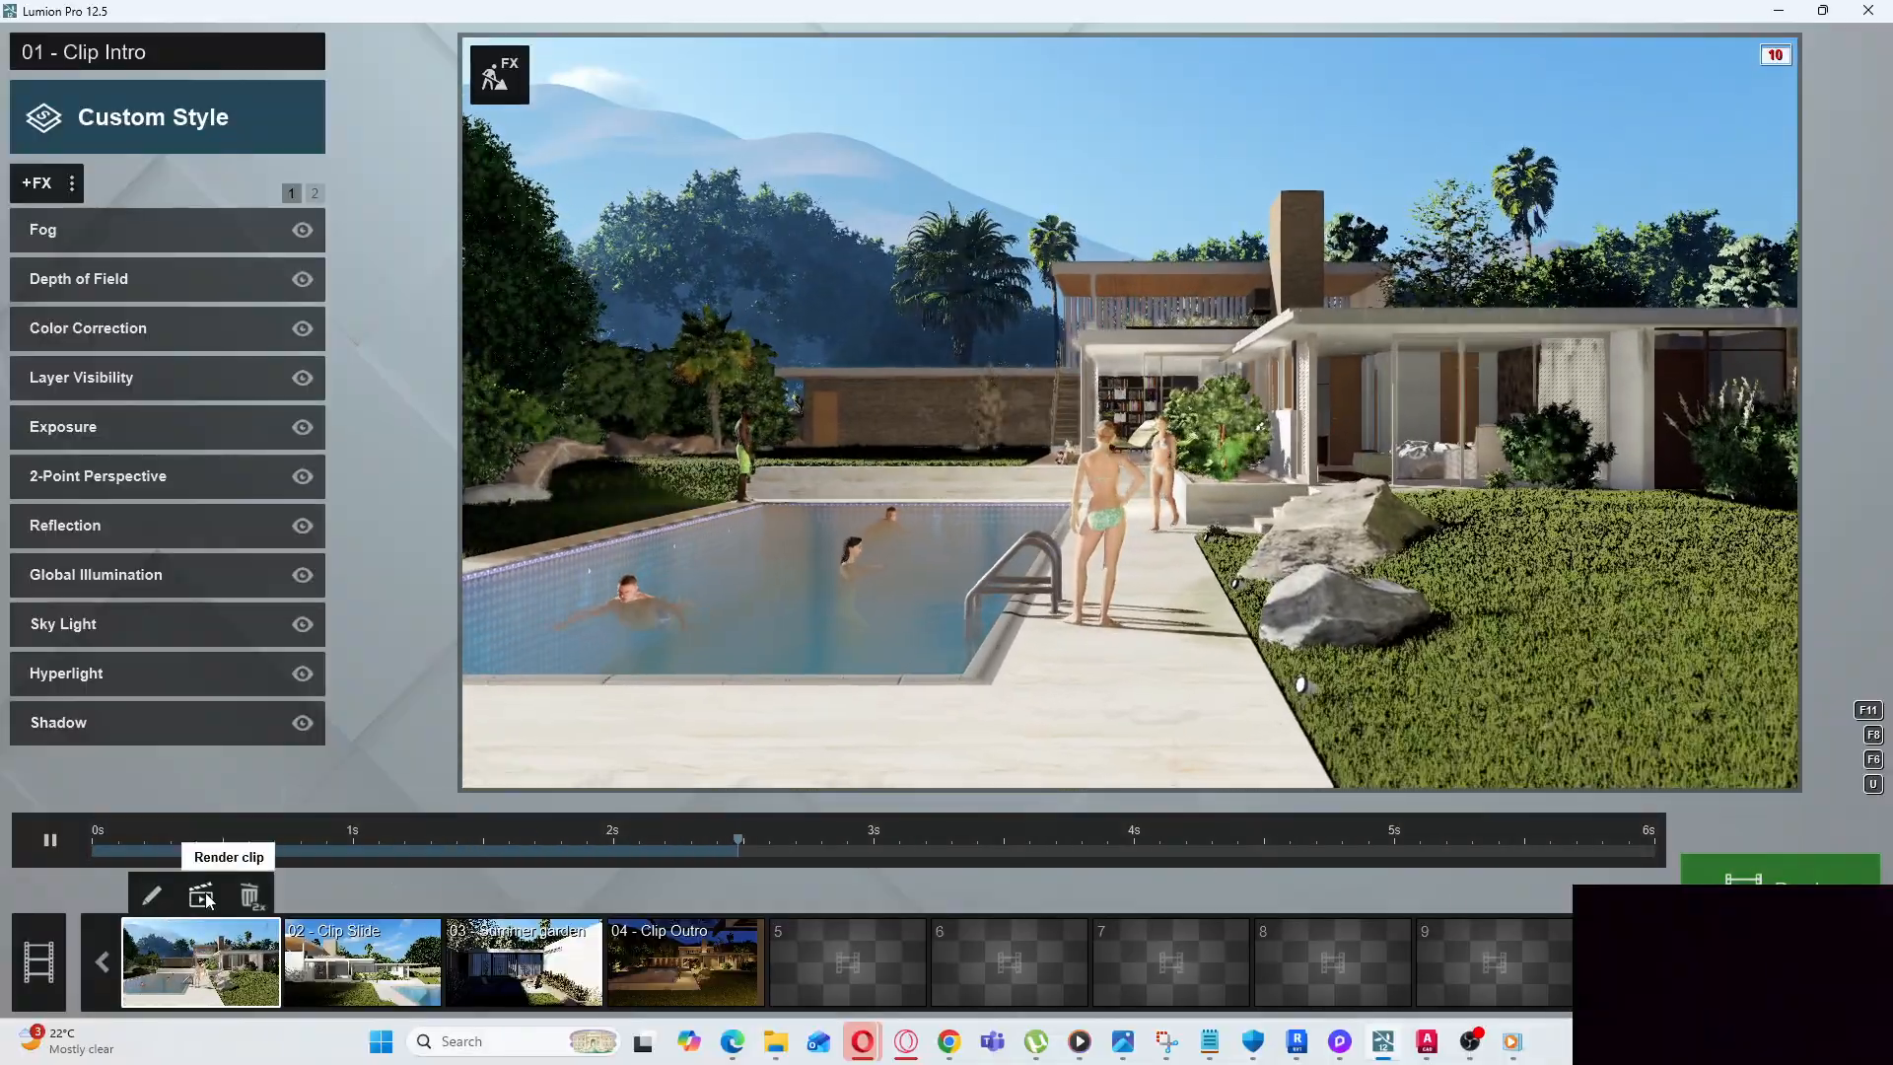
{"action": "left_click", "coordinate": [203, 896]}
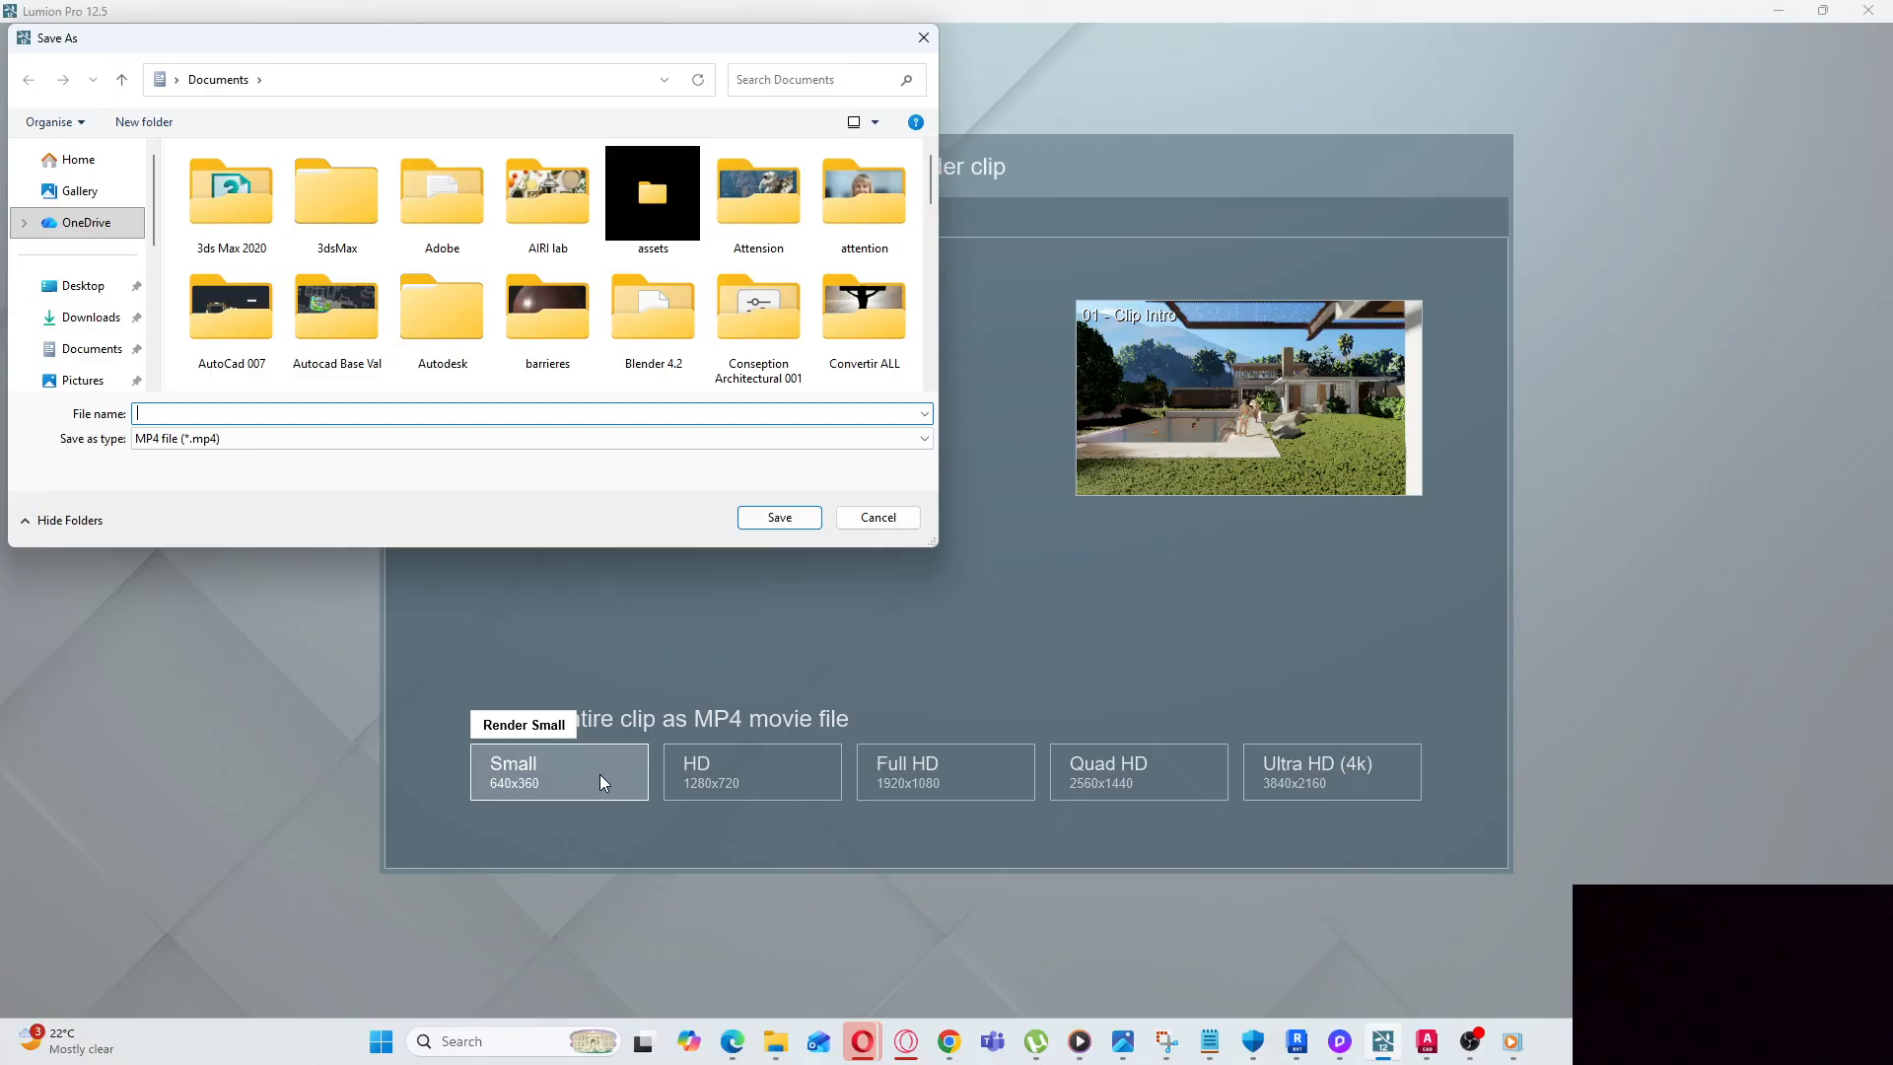
{"action": "type", "text": "vi"}
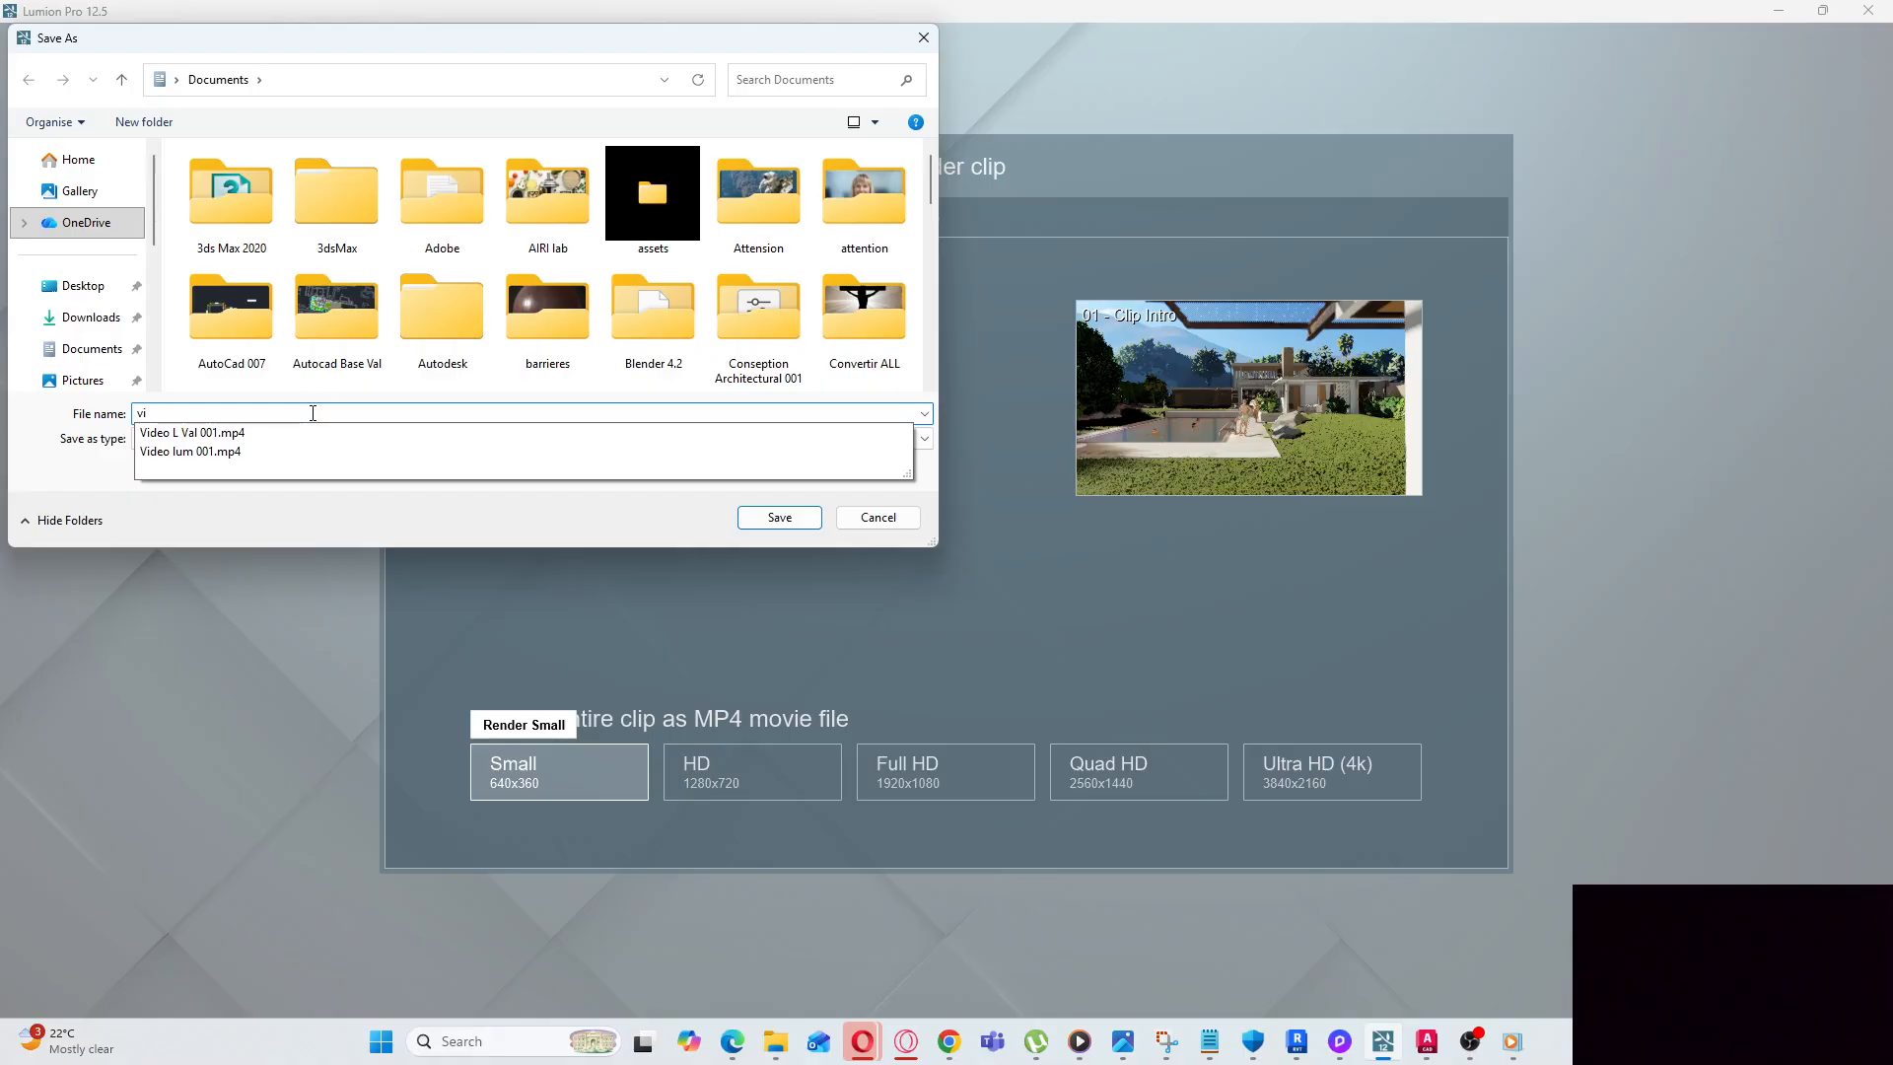
{"action": "type", "text": "deo 01"}
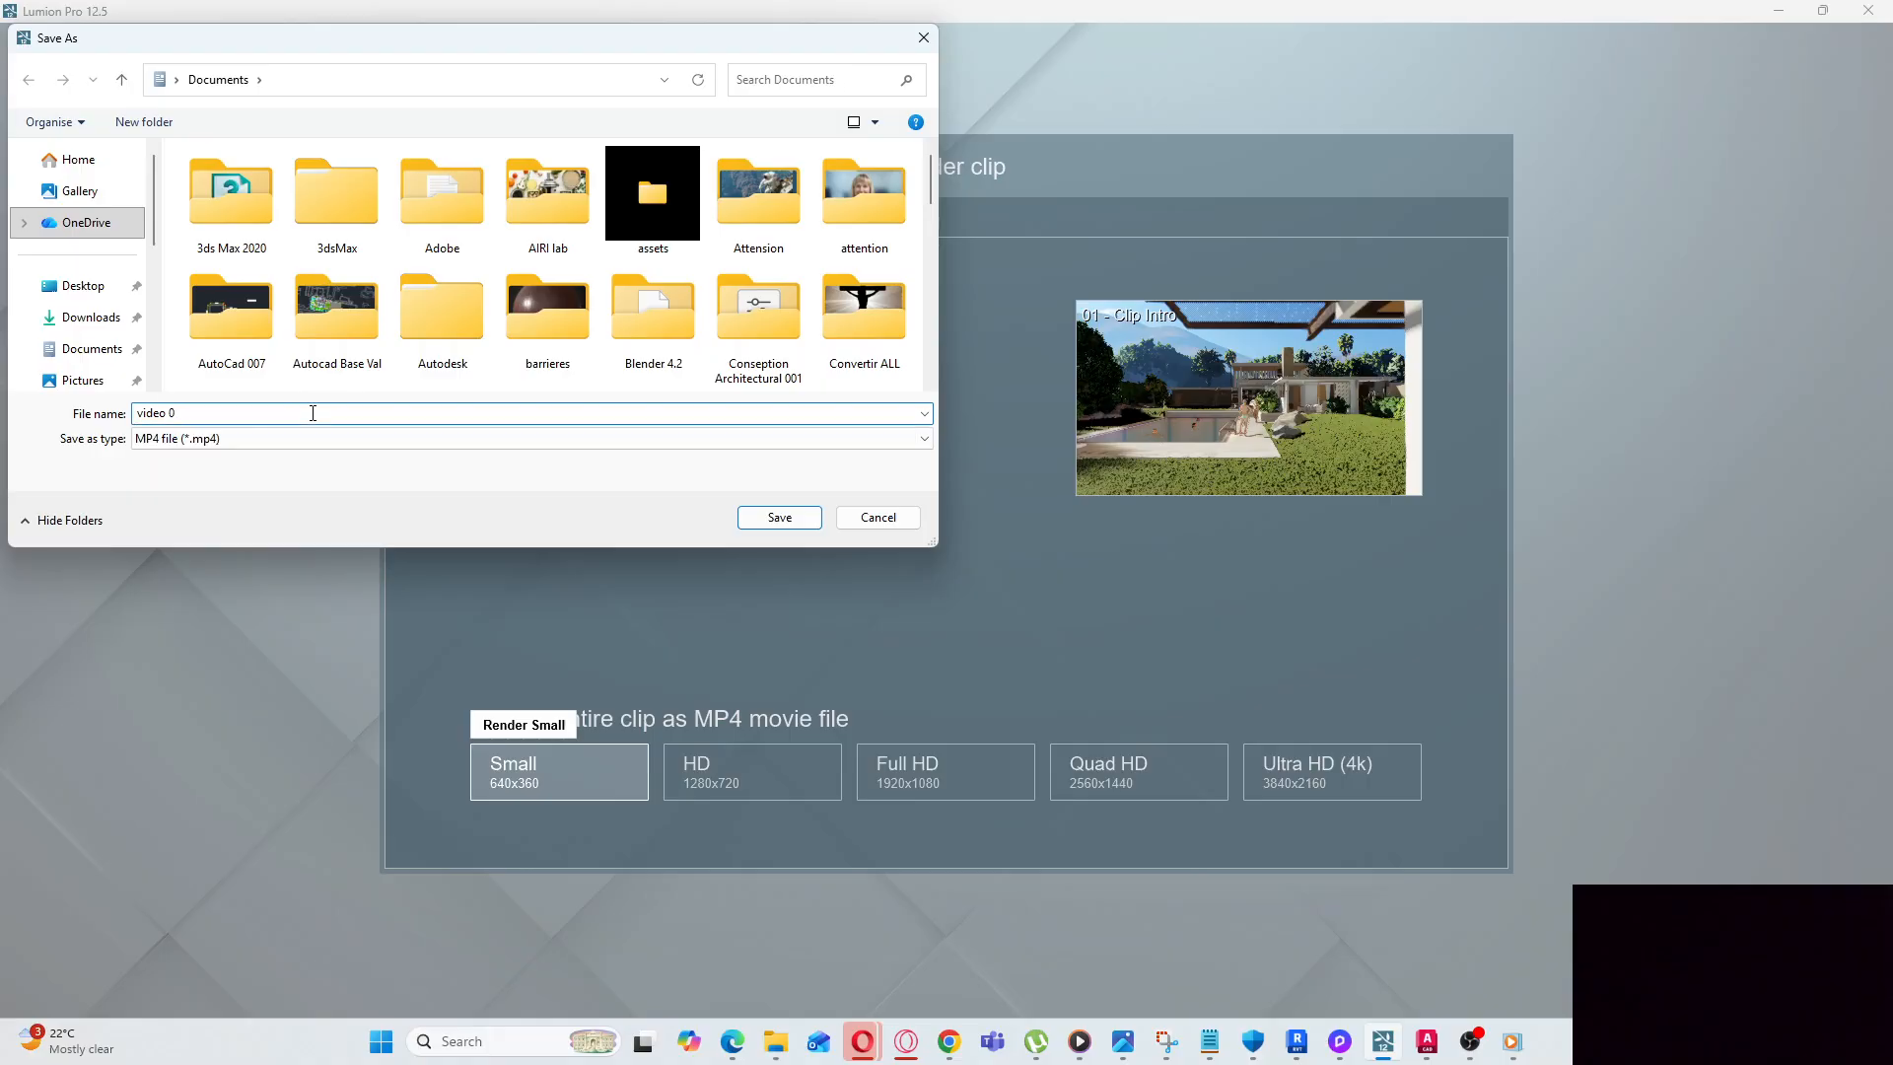
{"action": "left_click", "coordinate": [777, 519]}
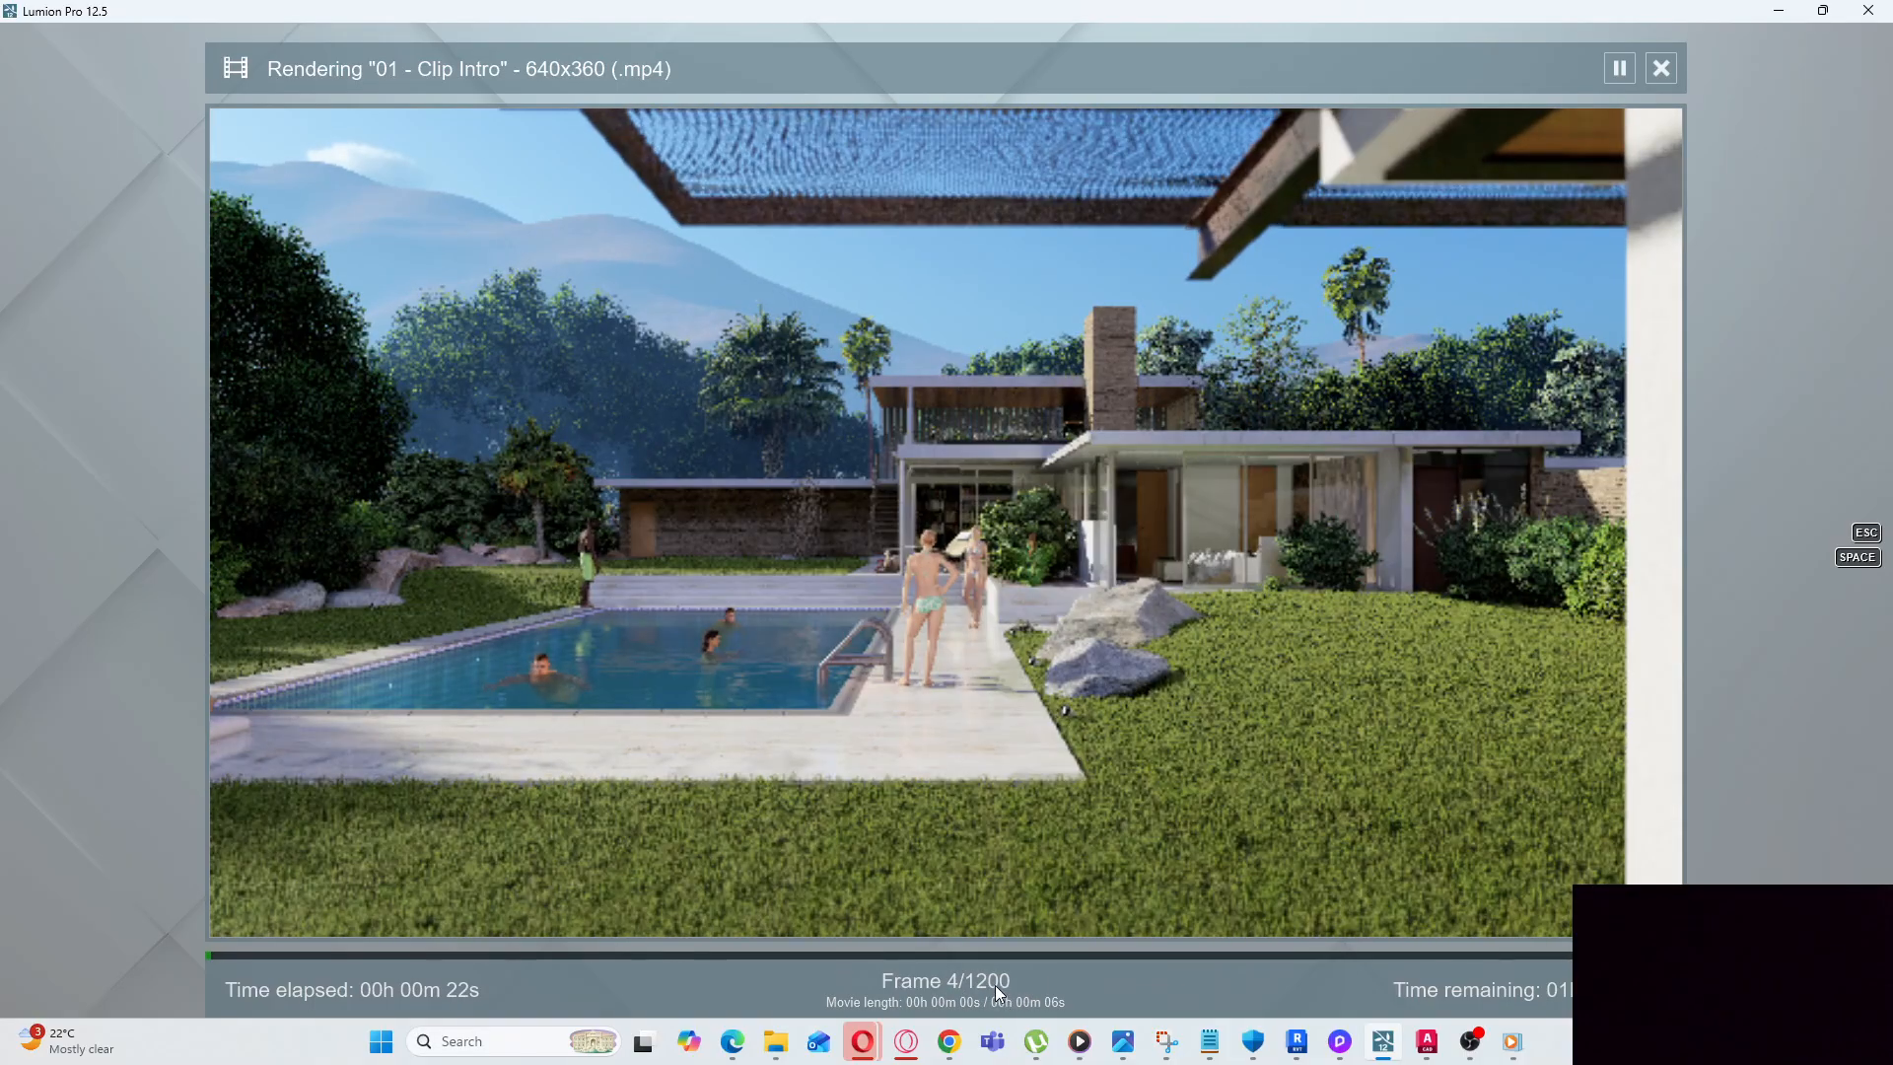
{"action": "left_click", "coordinate": [1662, 69]}
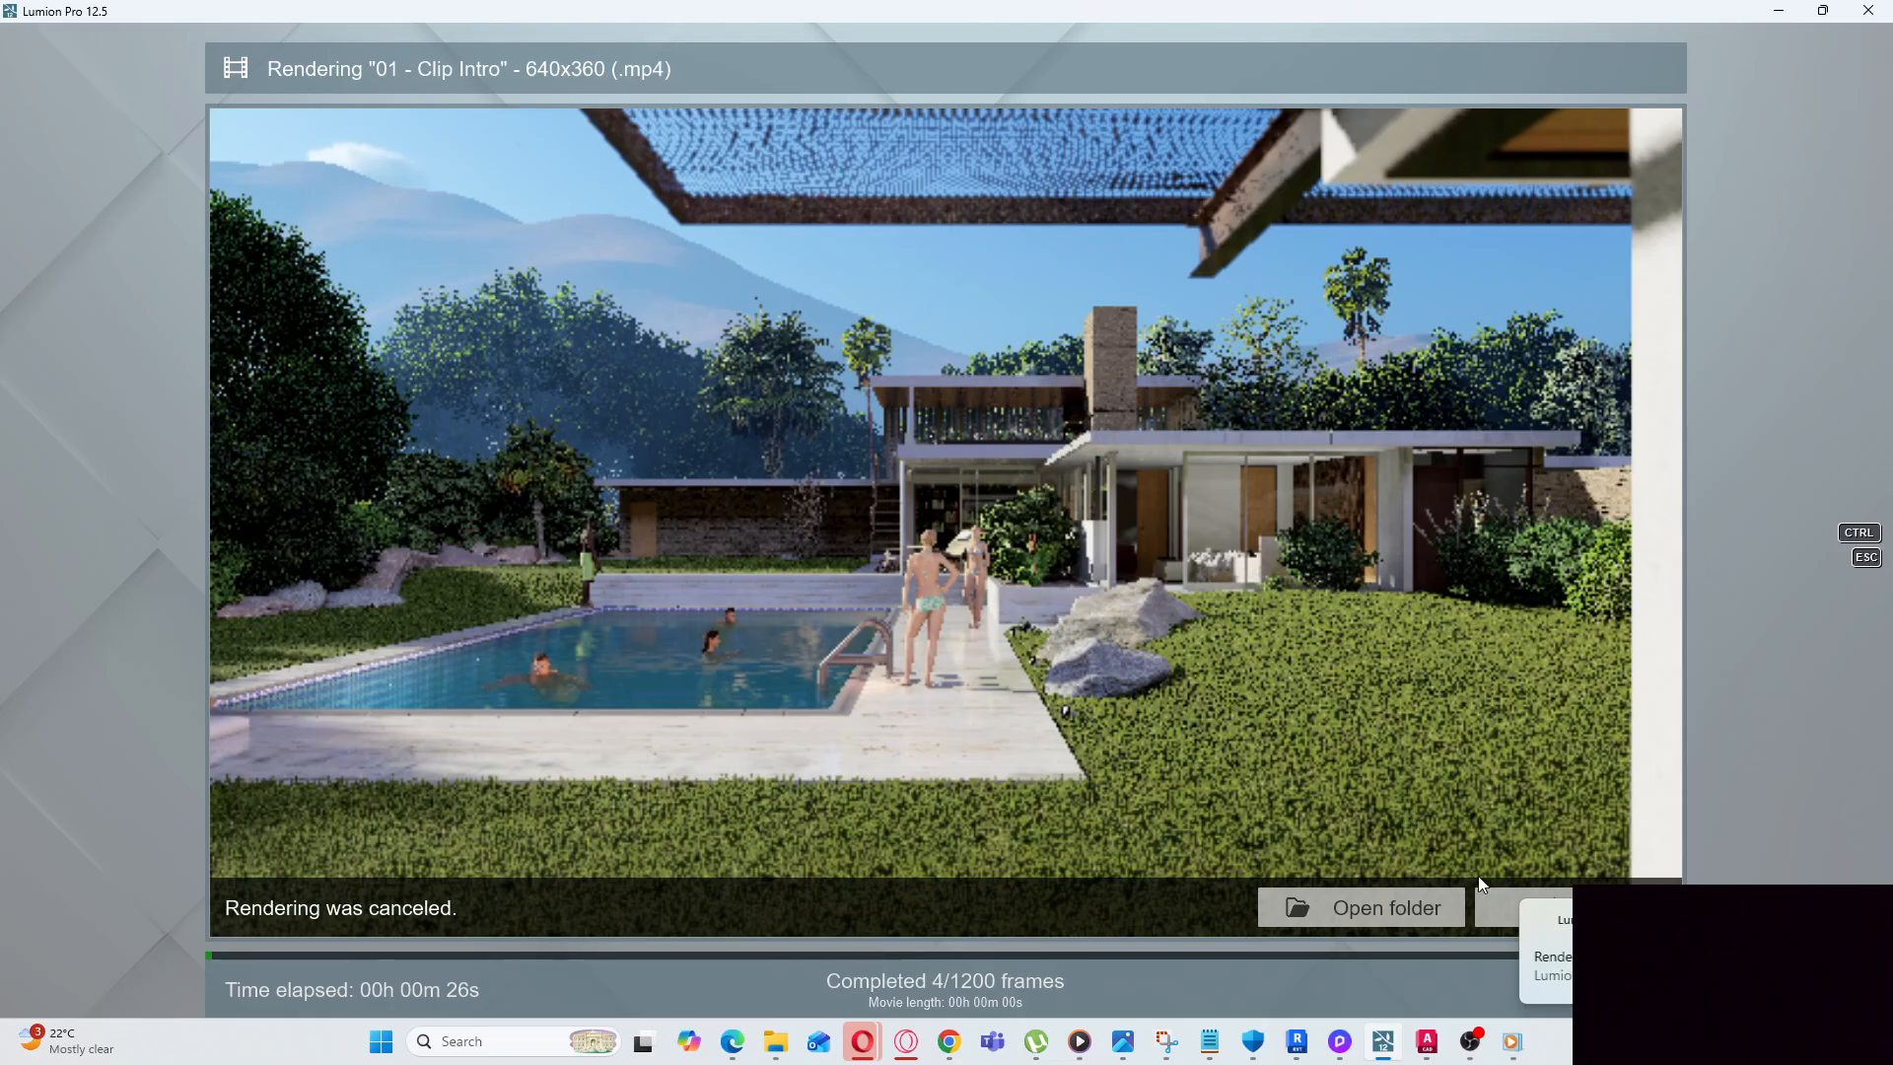
{"action": "left_click", "coordinate": [1499, 899]}
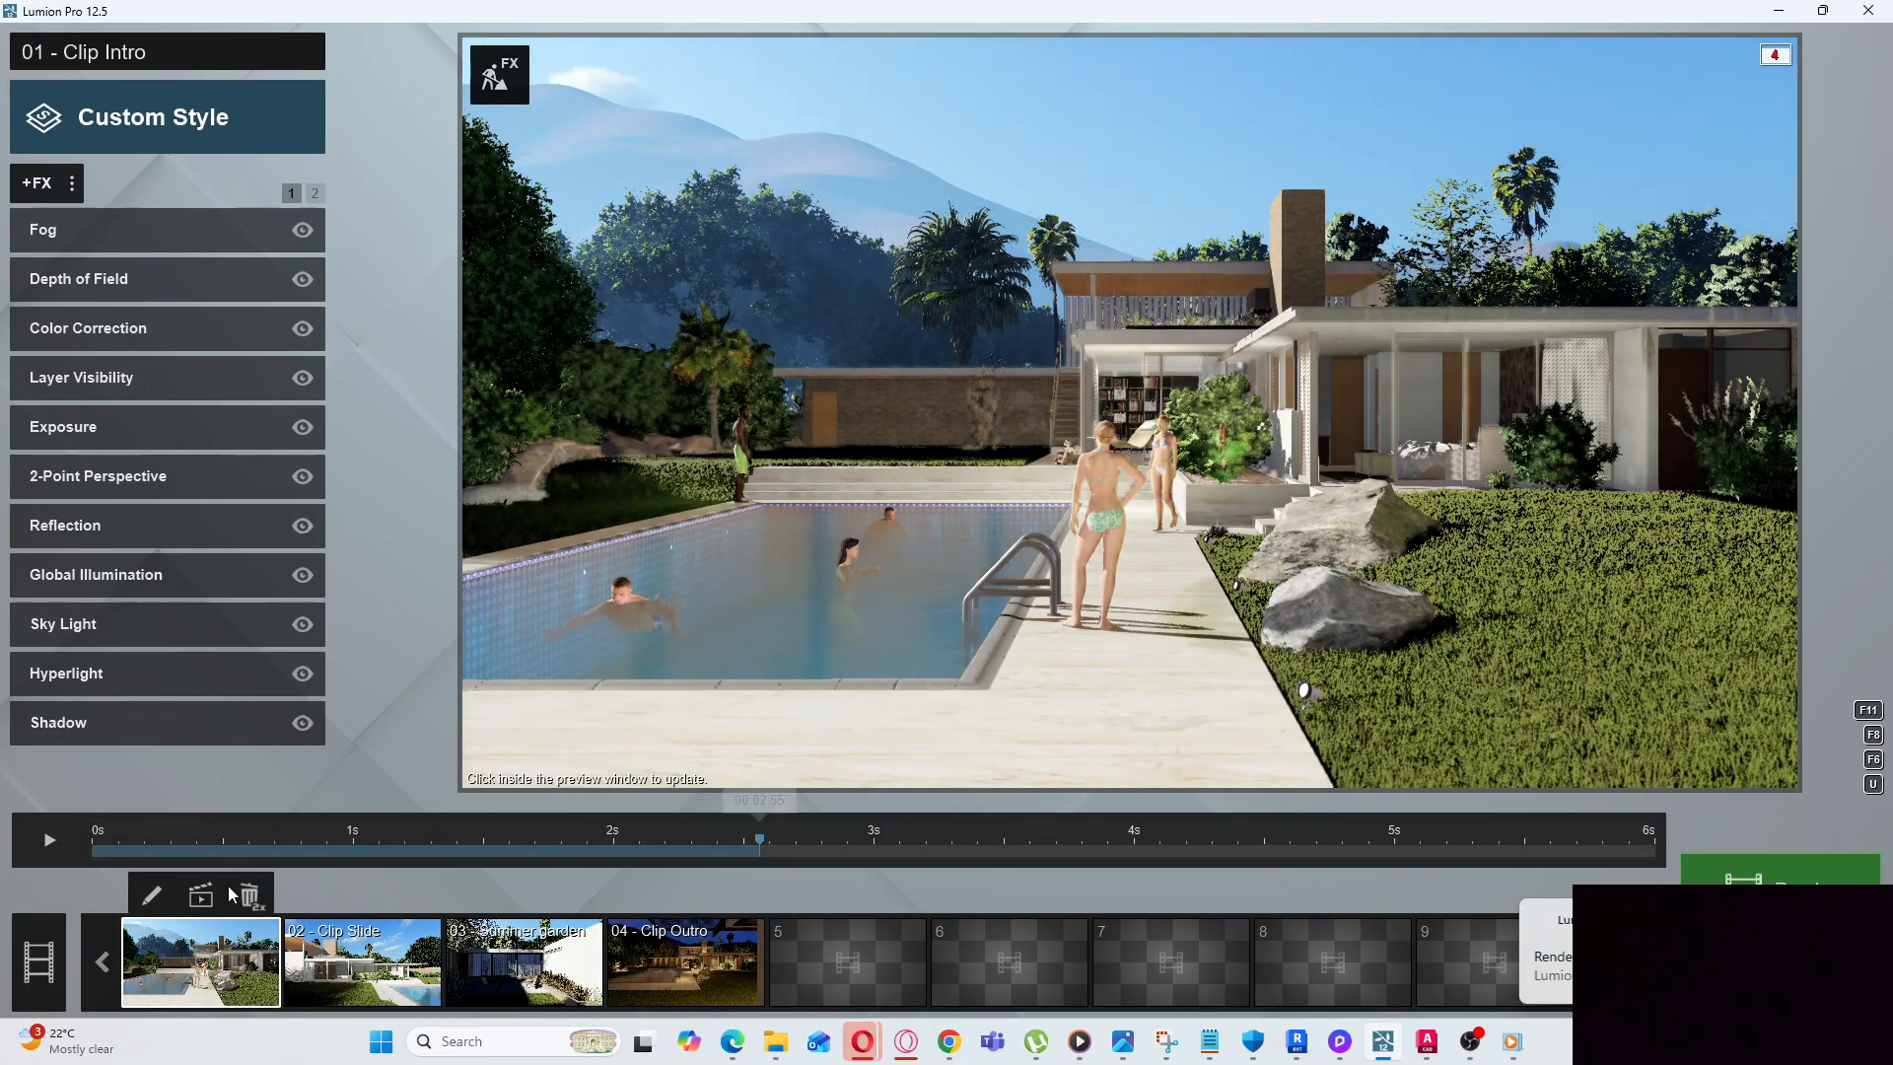
Render the Clip Slide at 30 fps and Small 640x360, saving it as the MP4 "video 02" in Documents
{"action": "left_click", "coordinate": [384, 963]}
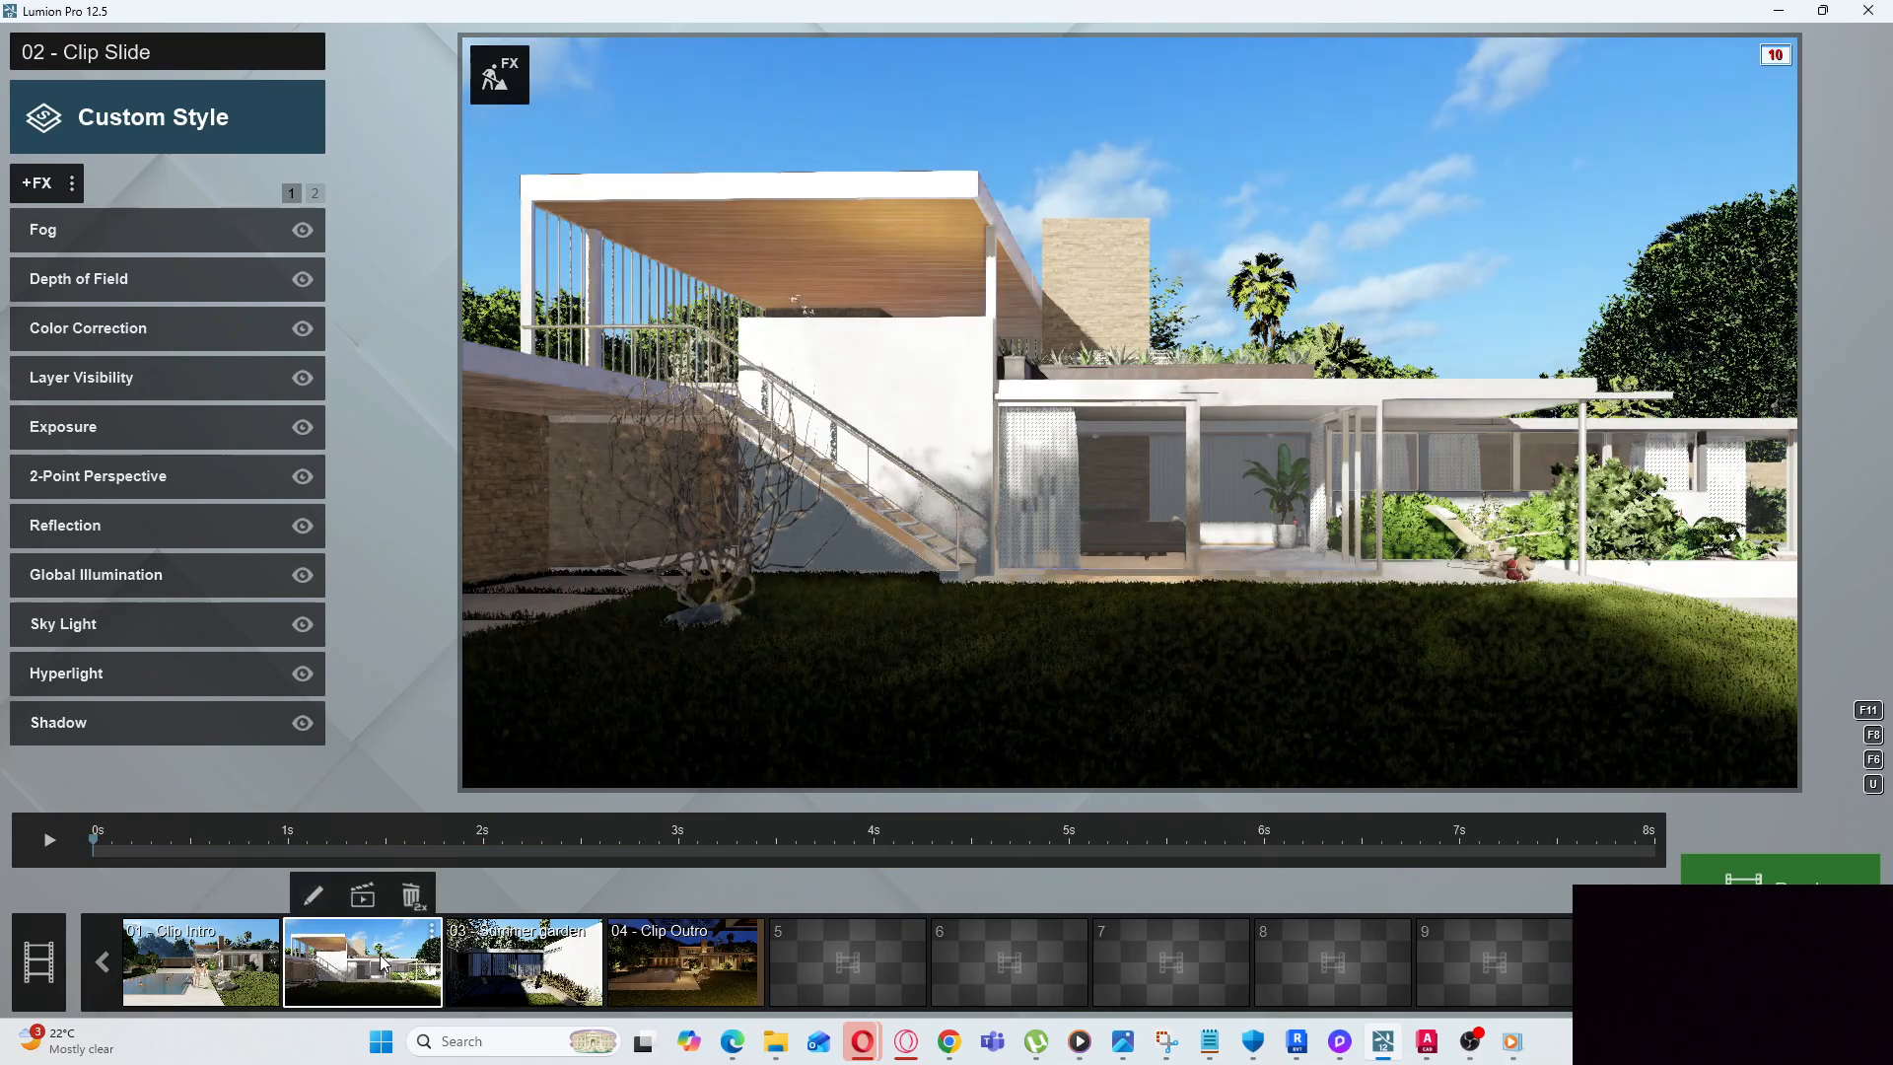
{"action": "left_click", "coordinate": [366, 899]}
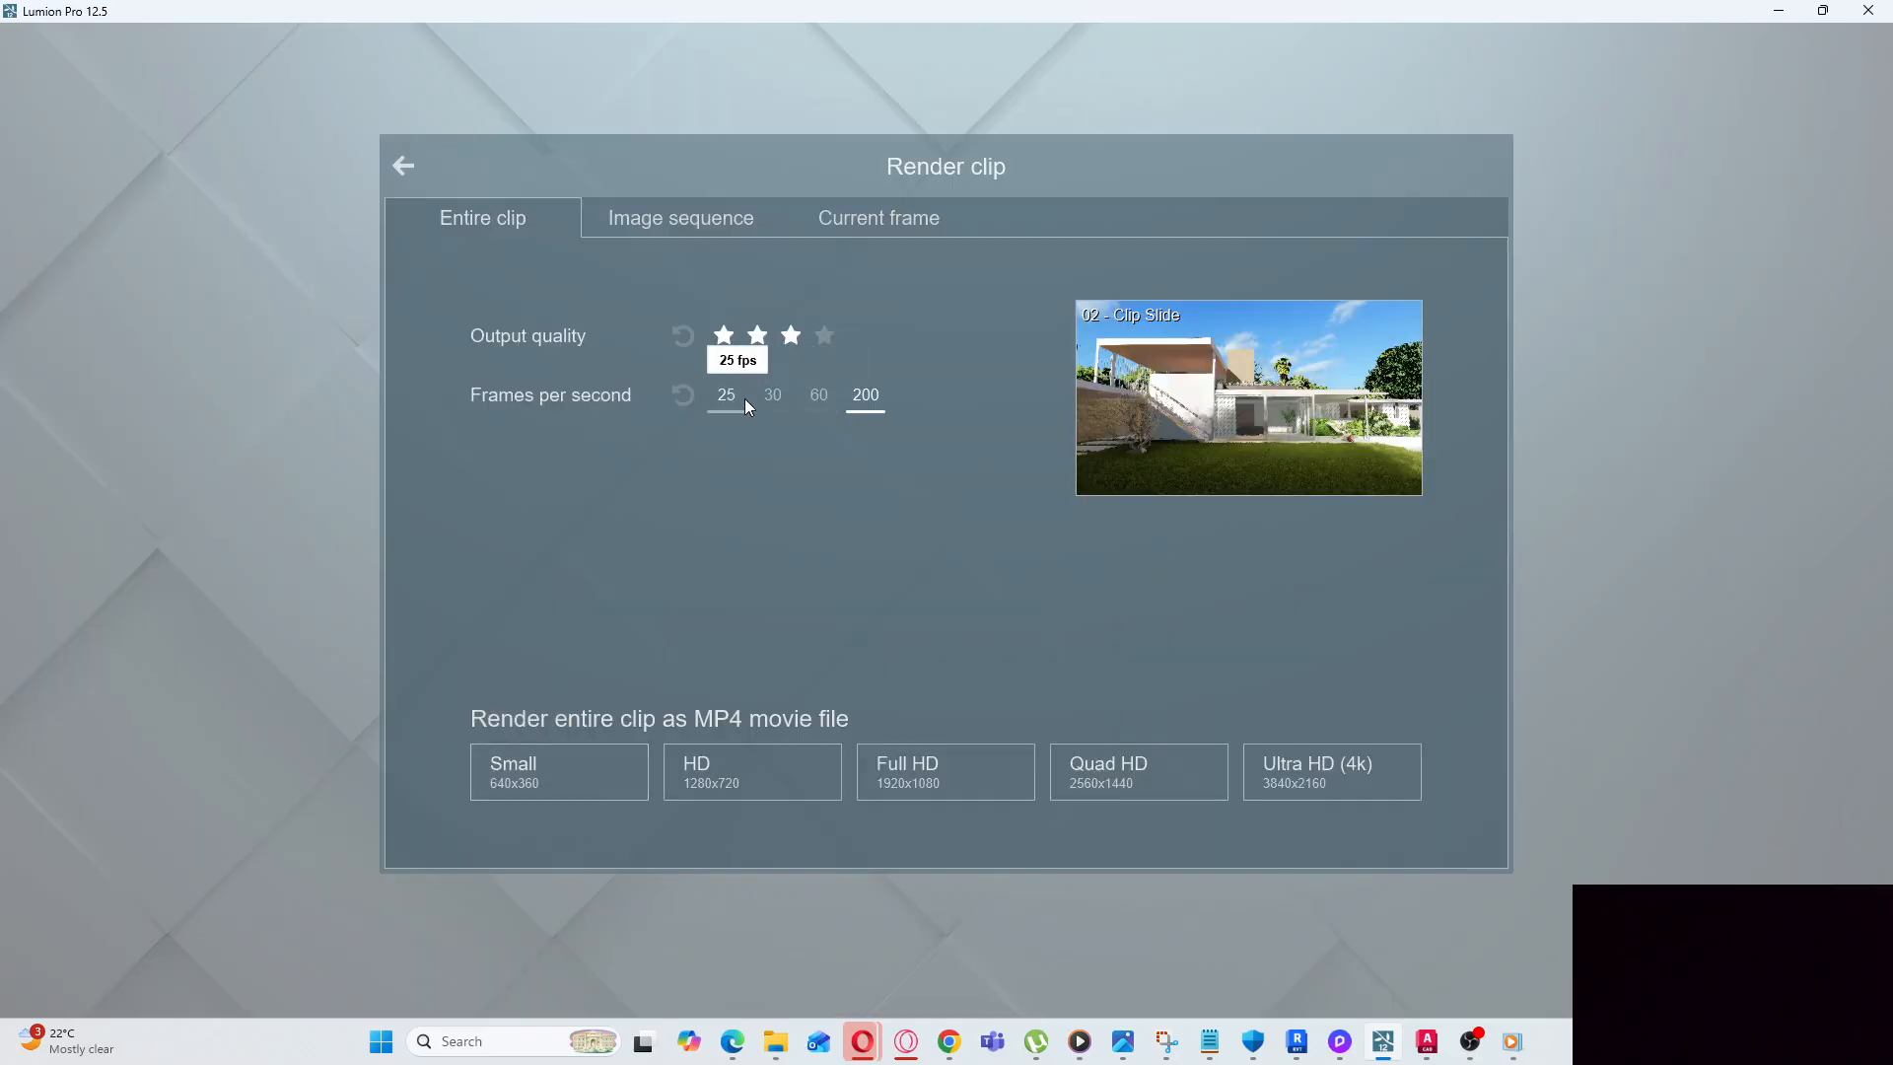
{"action": "left_click", "coordinate": [769, 399]}
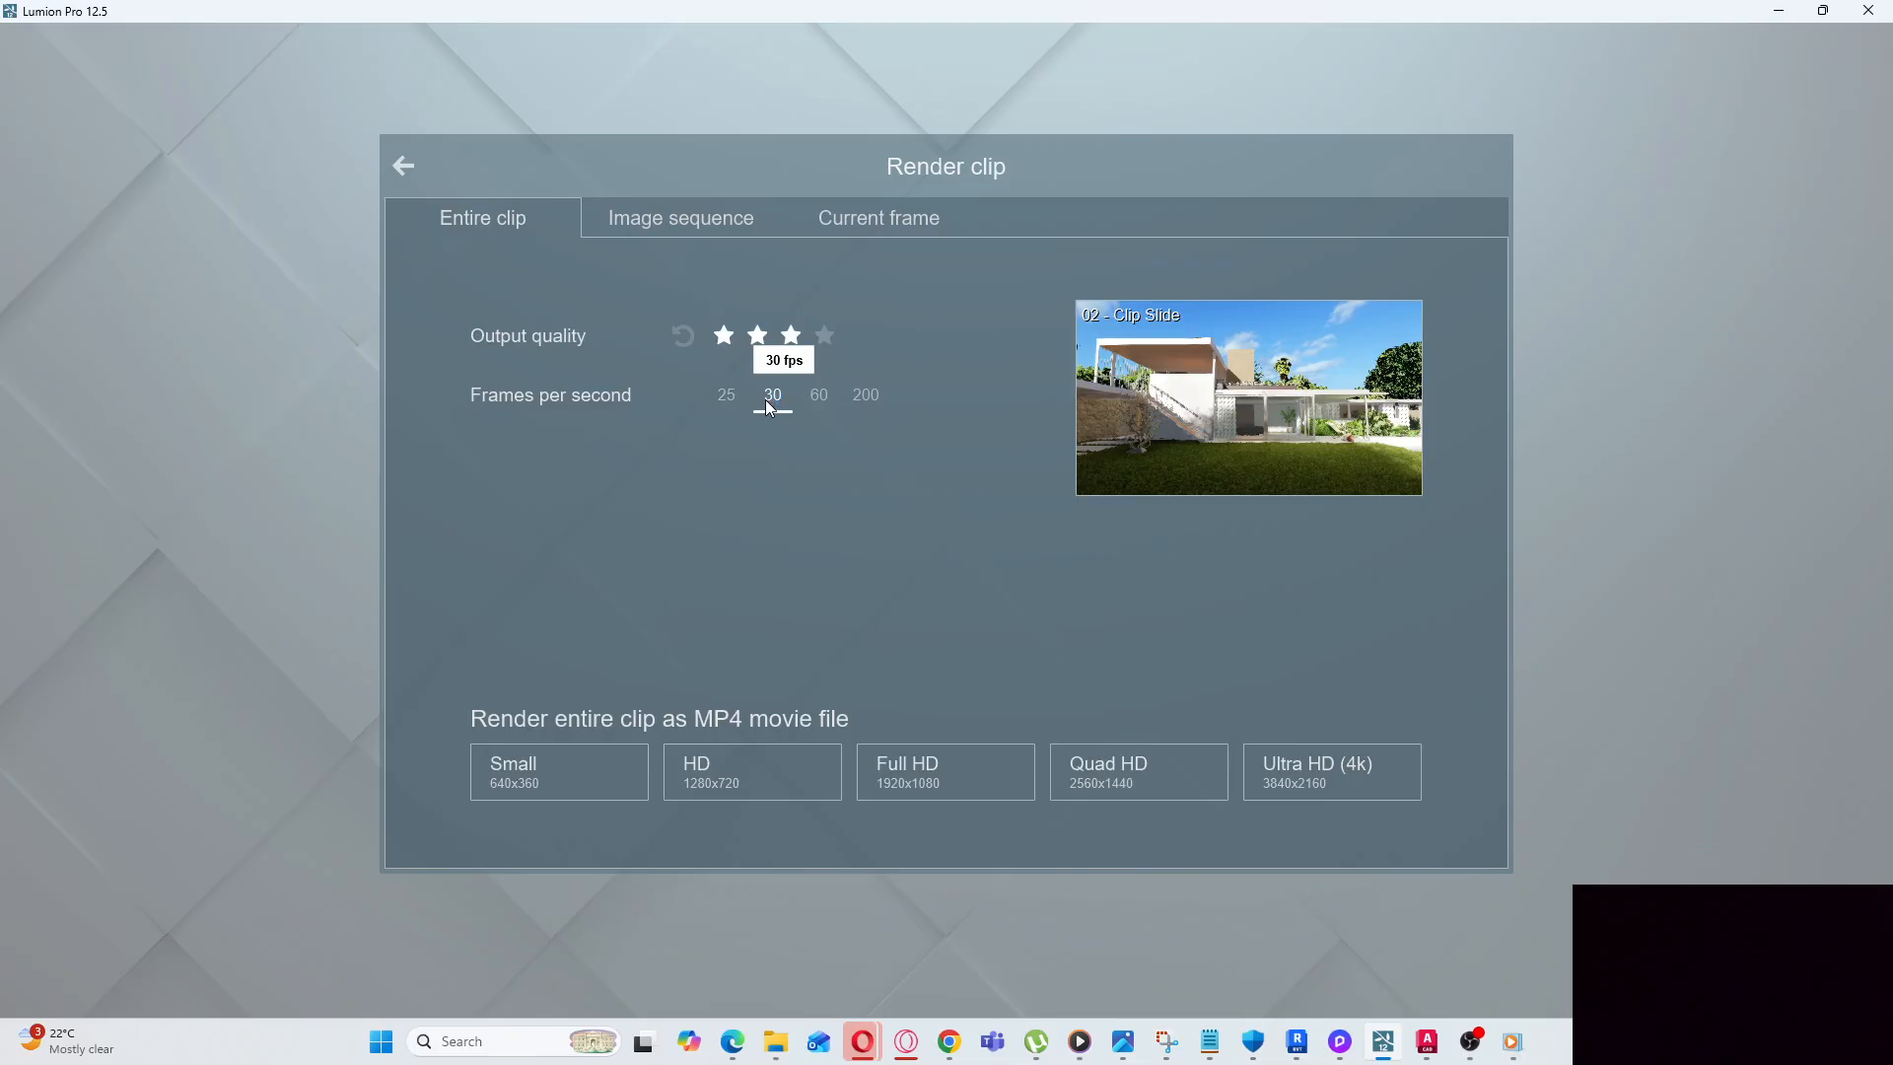
{"action": "left_click", "coordinate": [550, 776]}
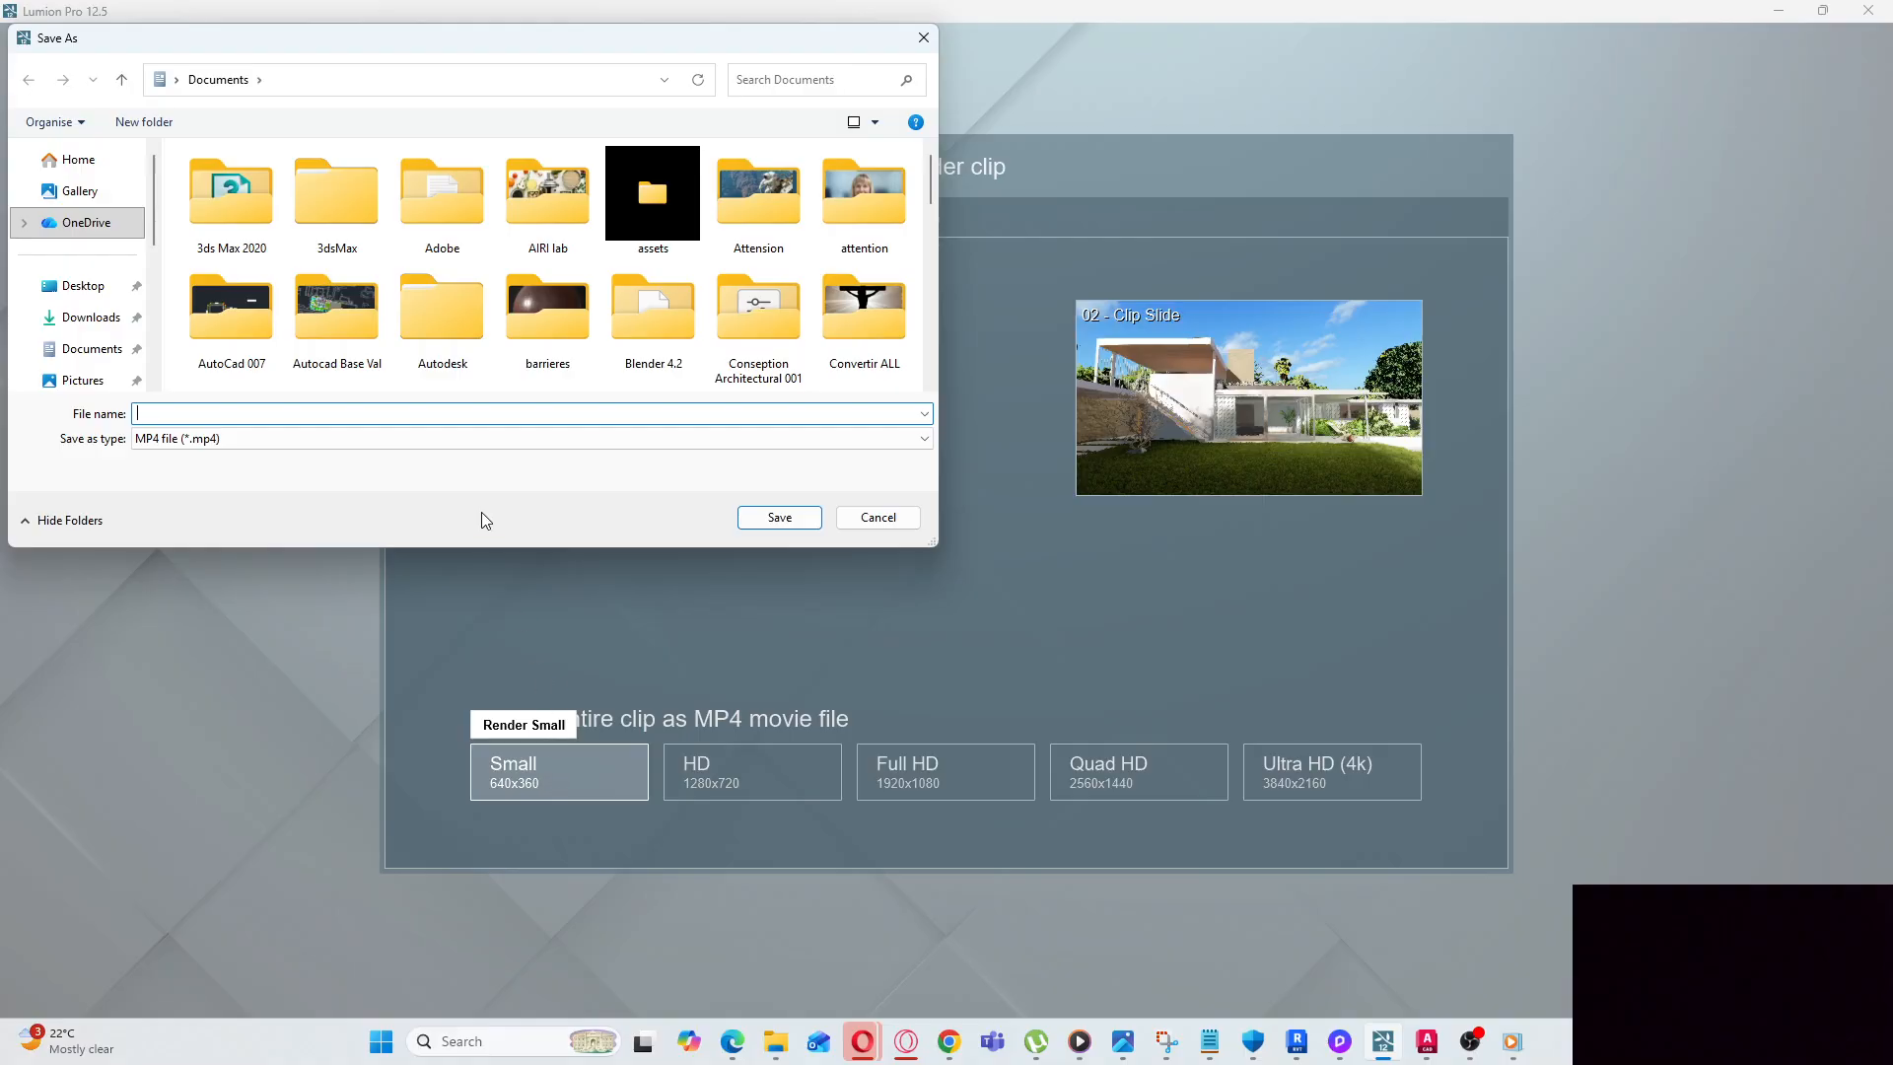
{"action": "type", "text": "vi"}
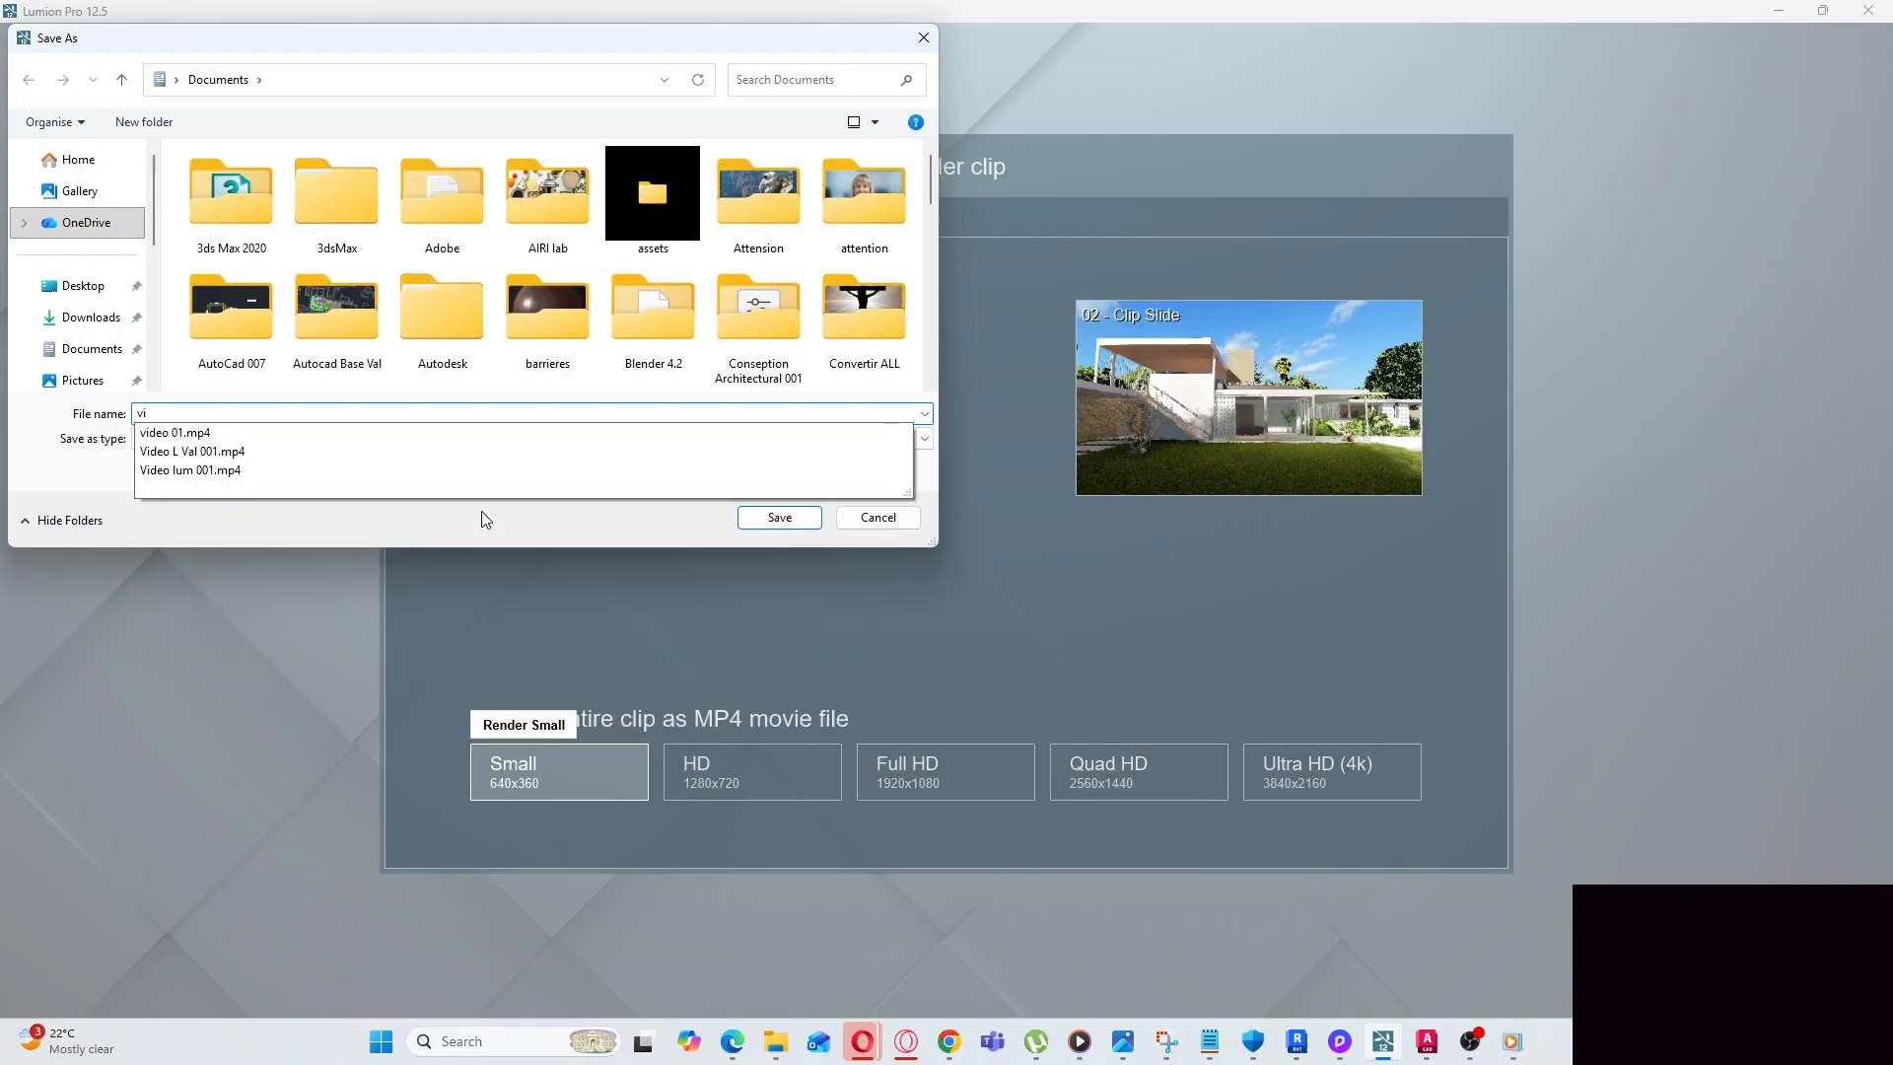
{"action": "type", "text": "deo 02"}
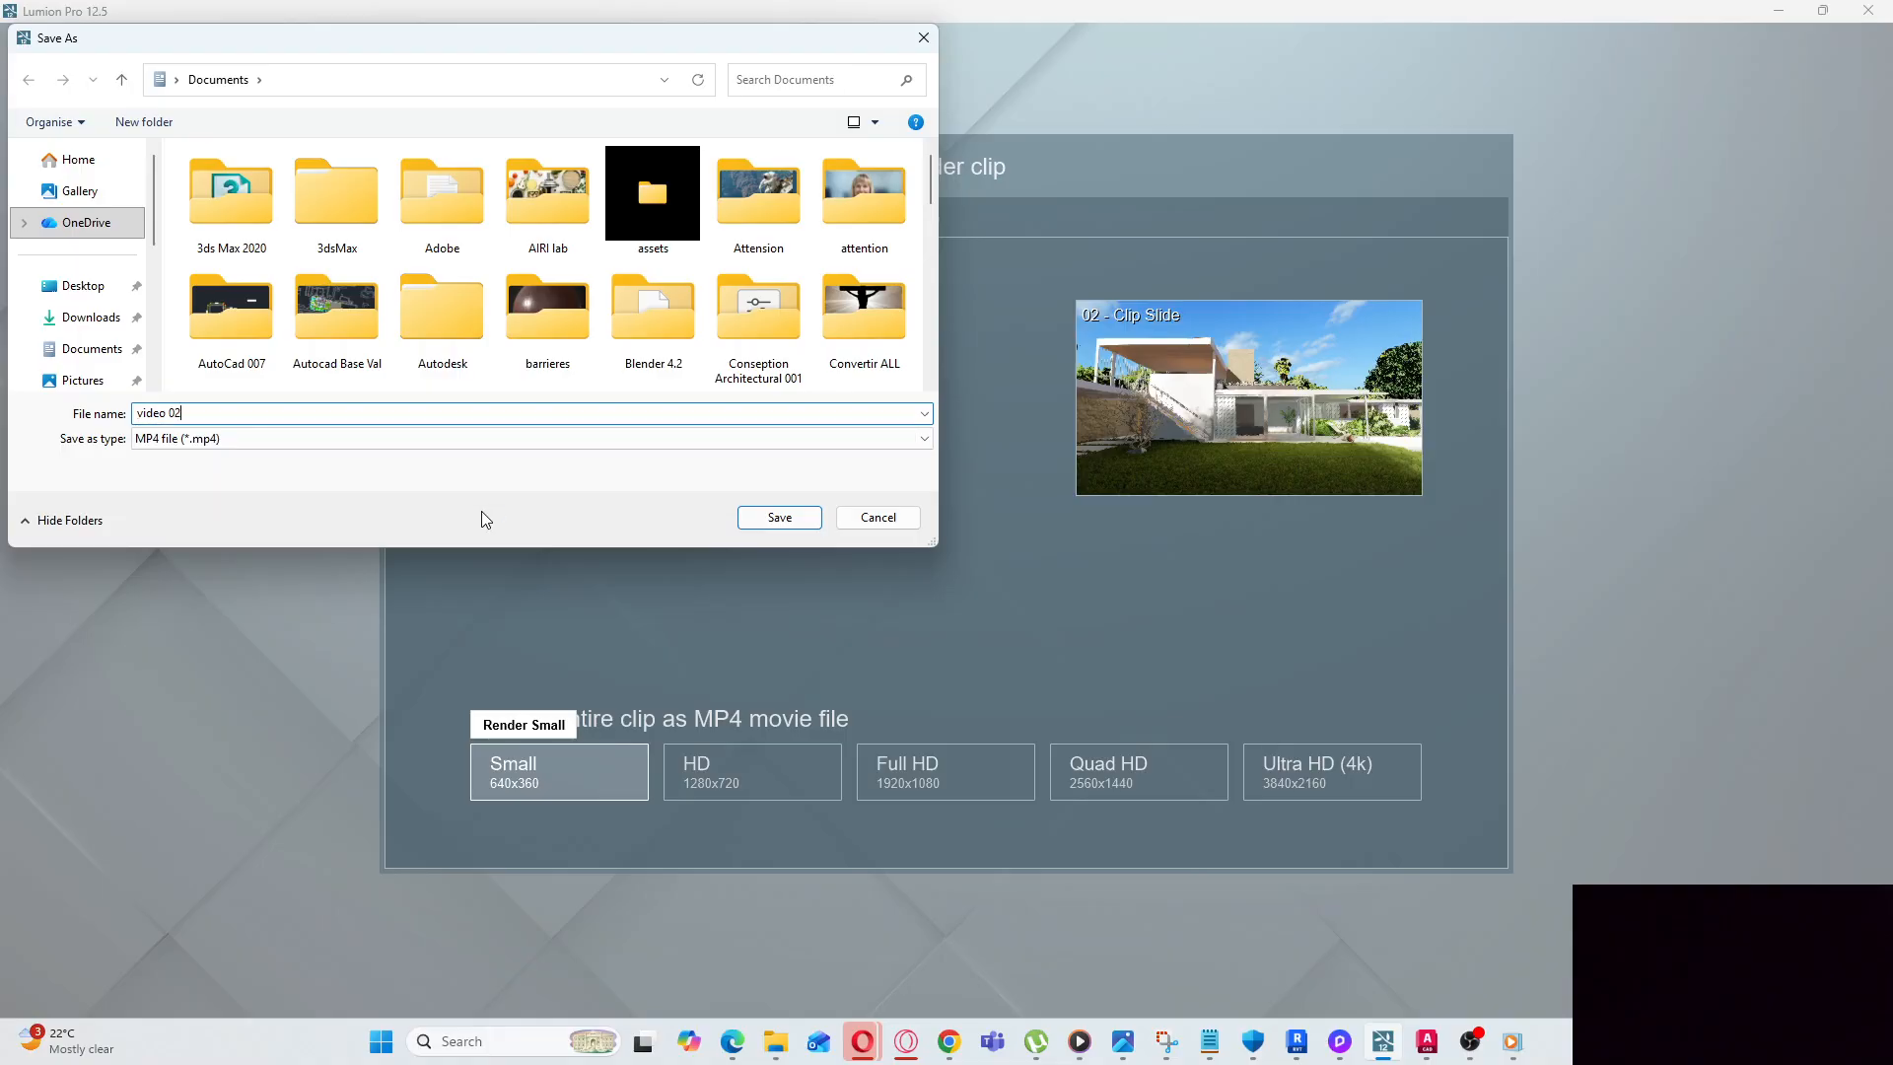
{"action": "left_click", "coordinate": [792, 522]}
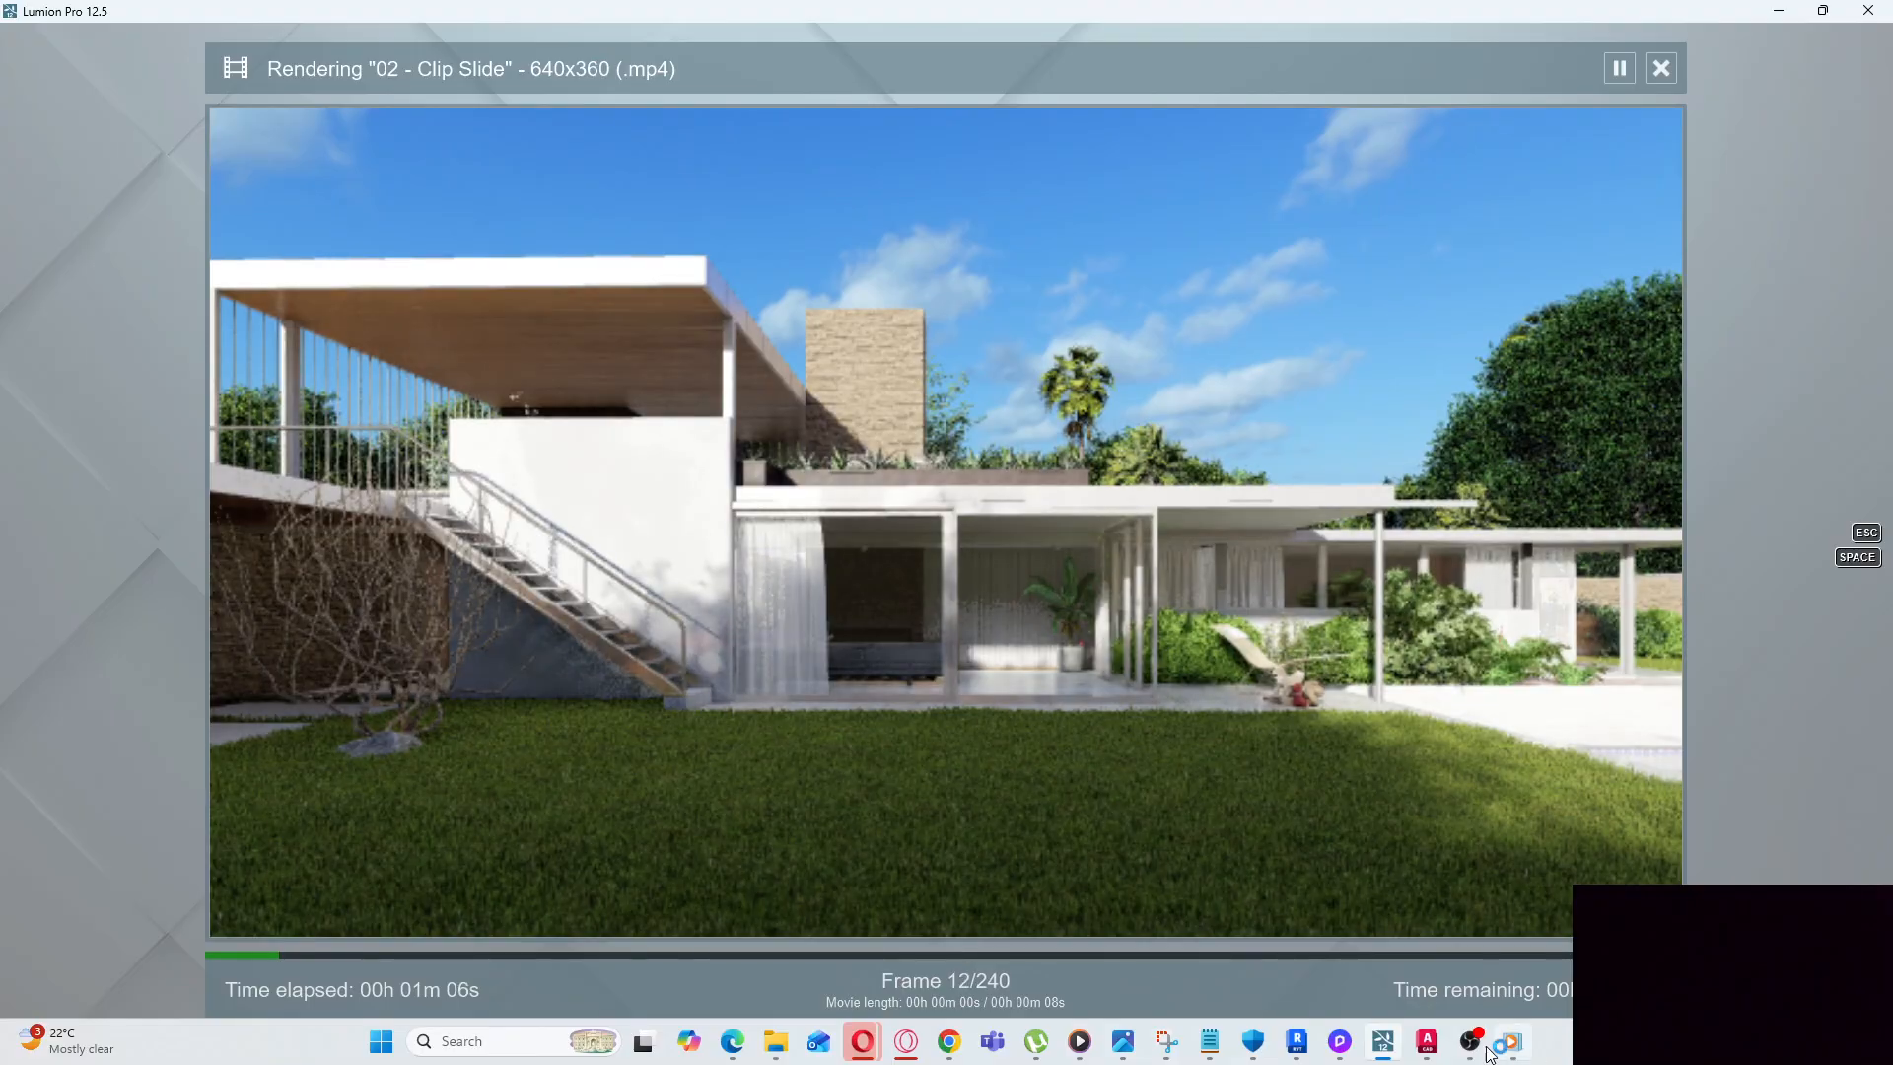
{"action": "mouse_move", "coordinate": [1477, 1053]}
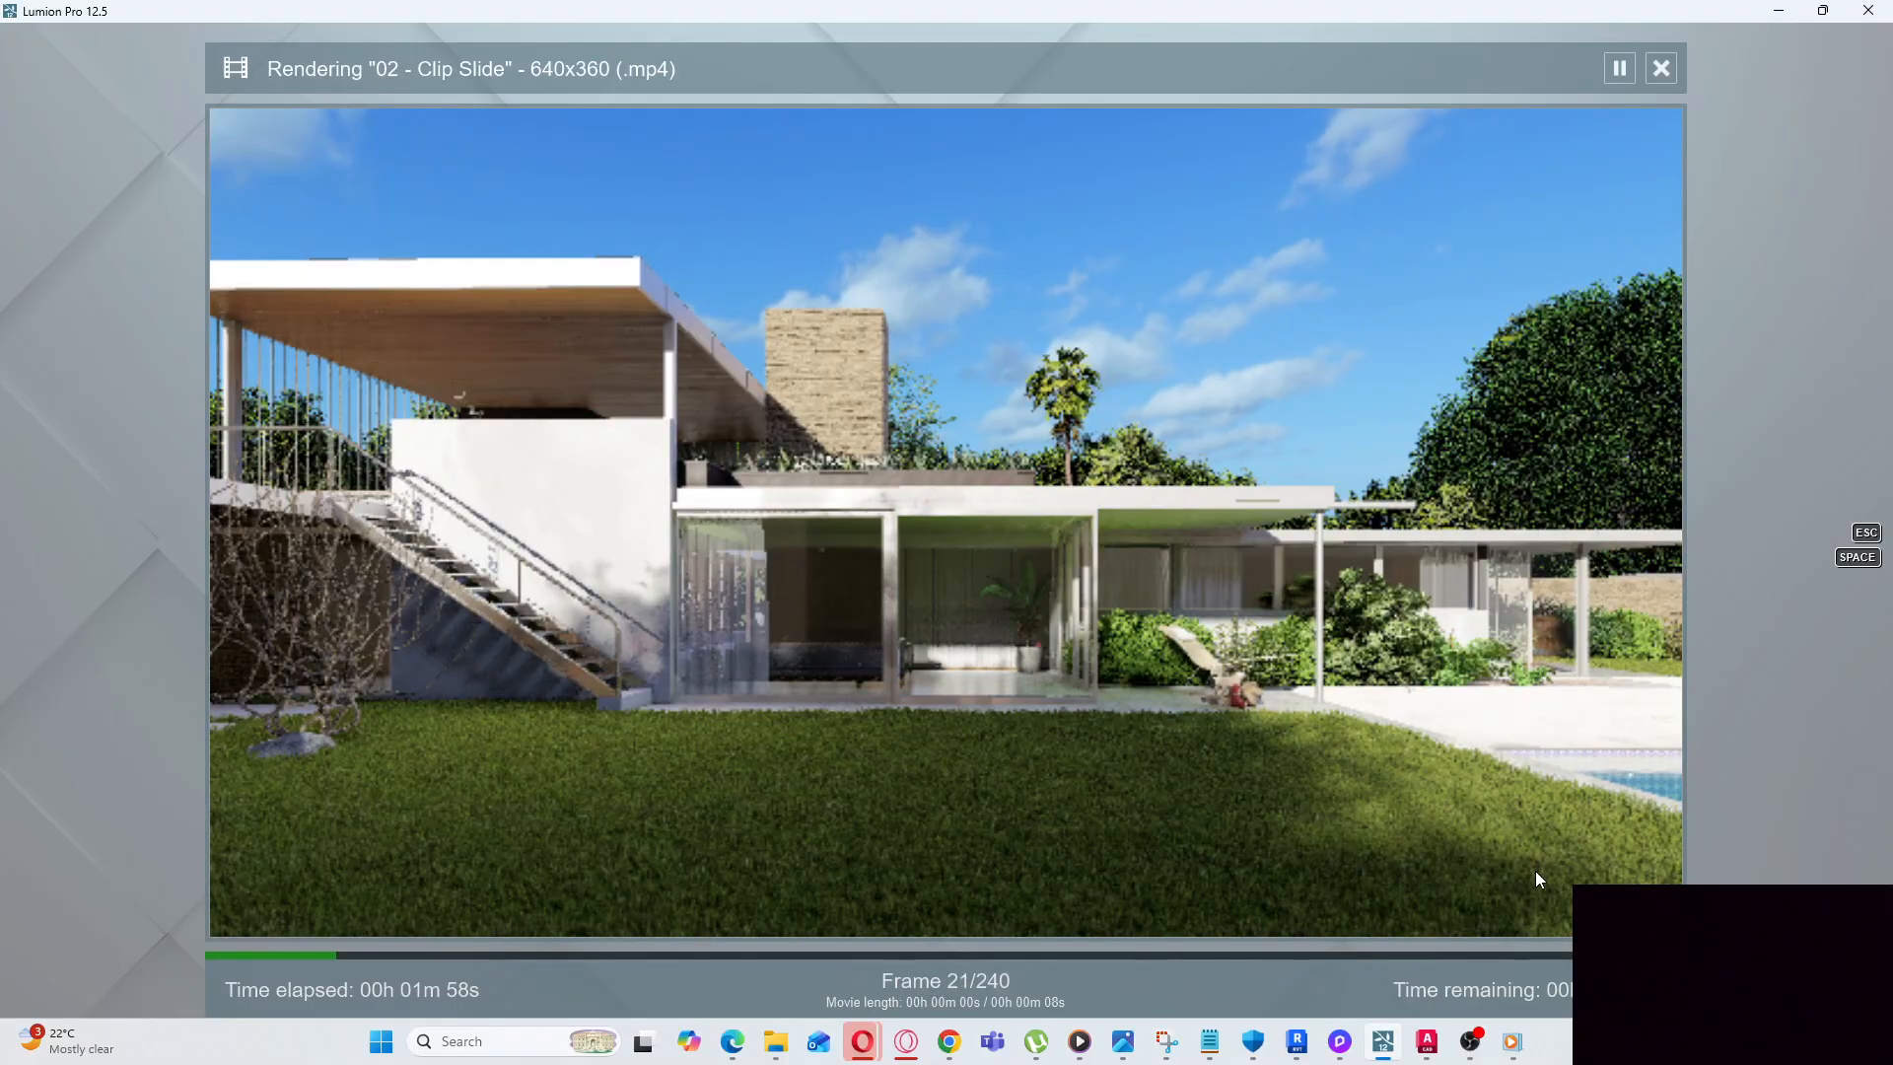
{"action": "left_click", "coordinate": [1470, 1042]}
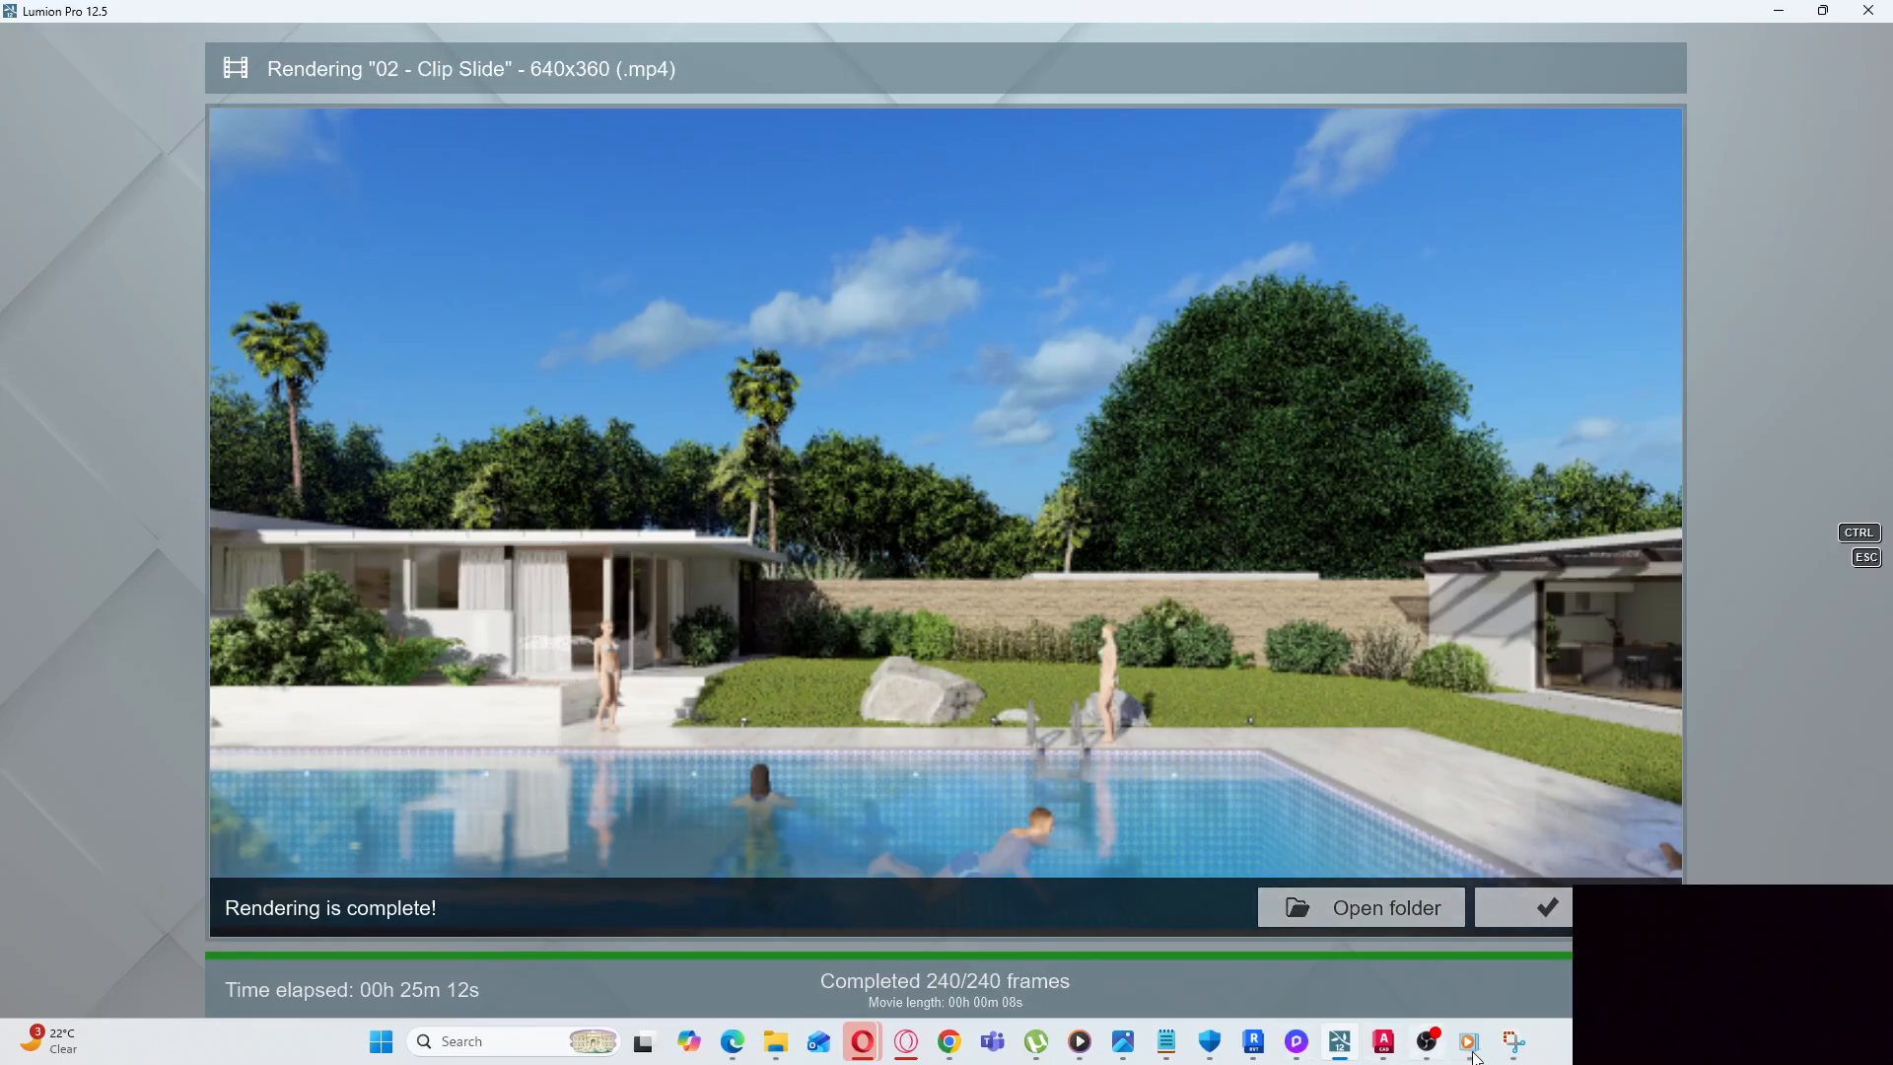
Switch to Snipping Tool, save its open screenshot as a renamed JPG in Pictures, and return to Lumion
{"action": "left_click", "coordinate": [1513, 1042]}
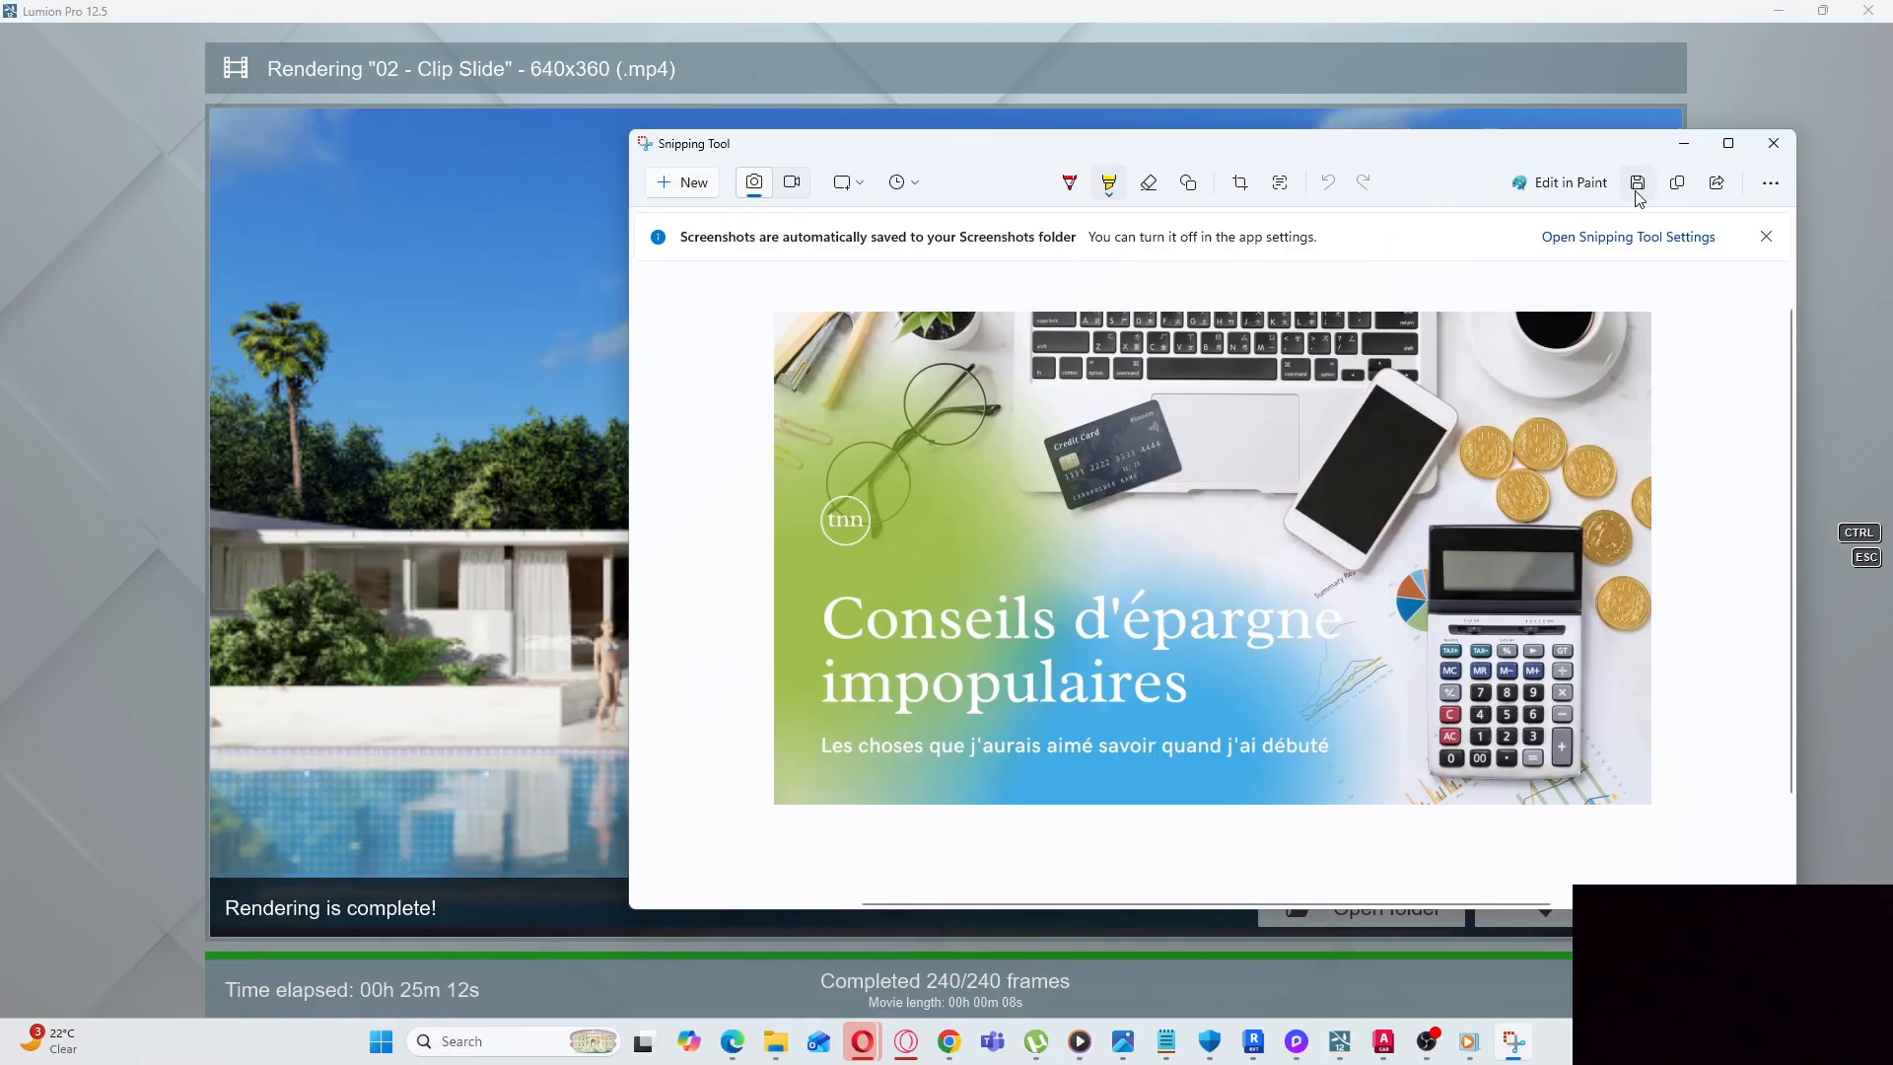
{"action": "left_click", "coordinate": [1636, 184]}
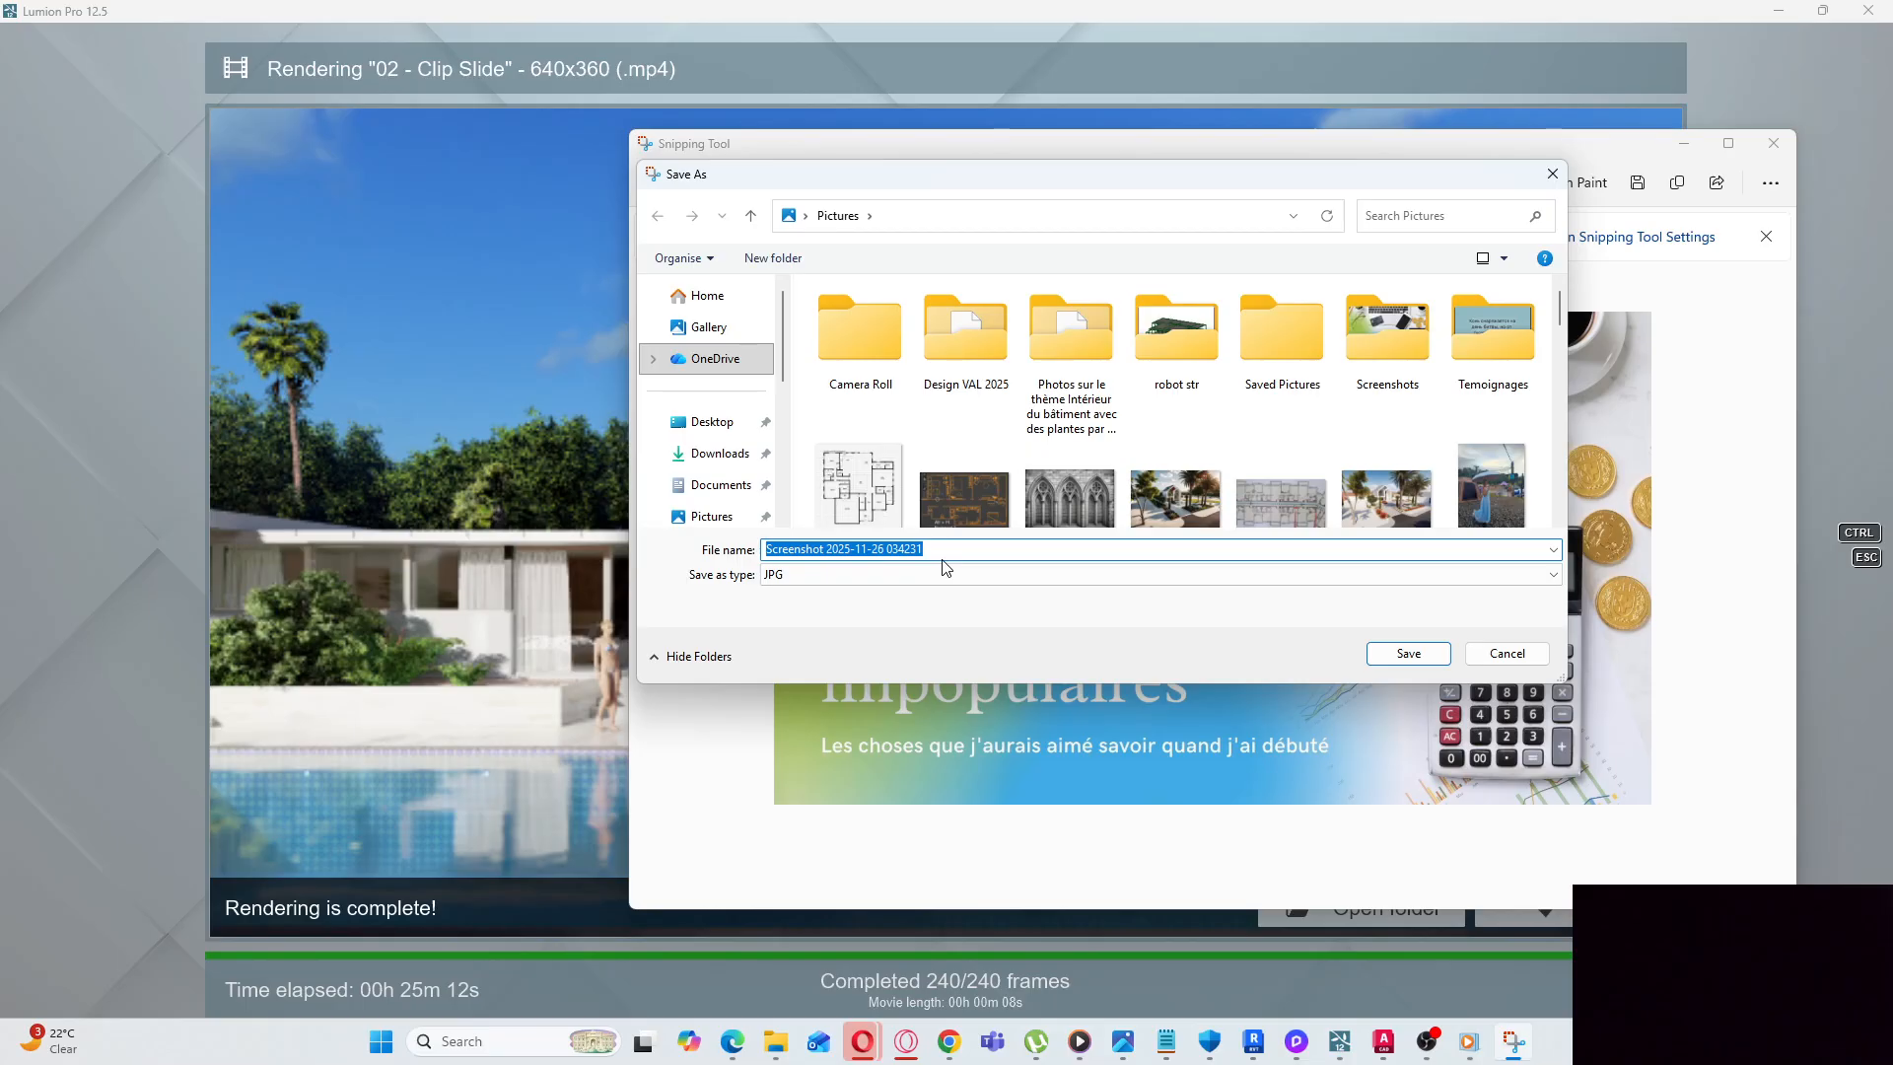
{"action": "type", "text": "NI"}
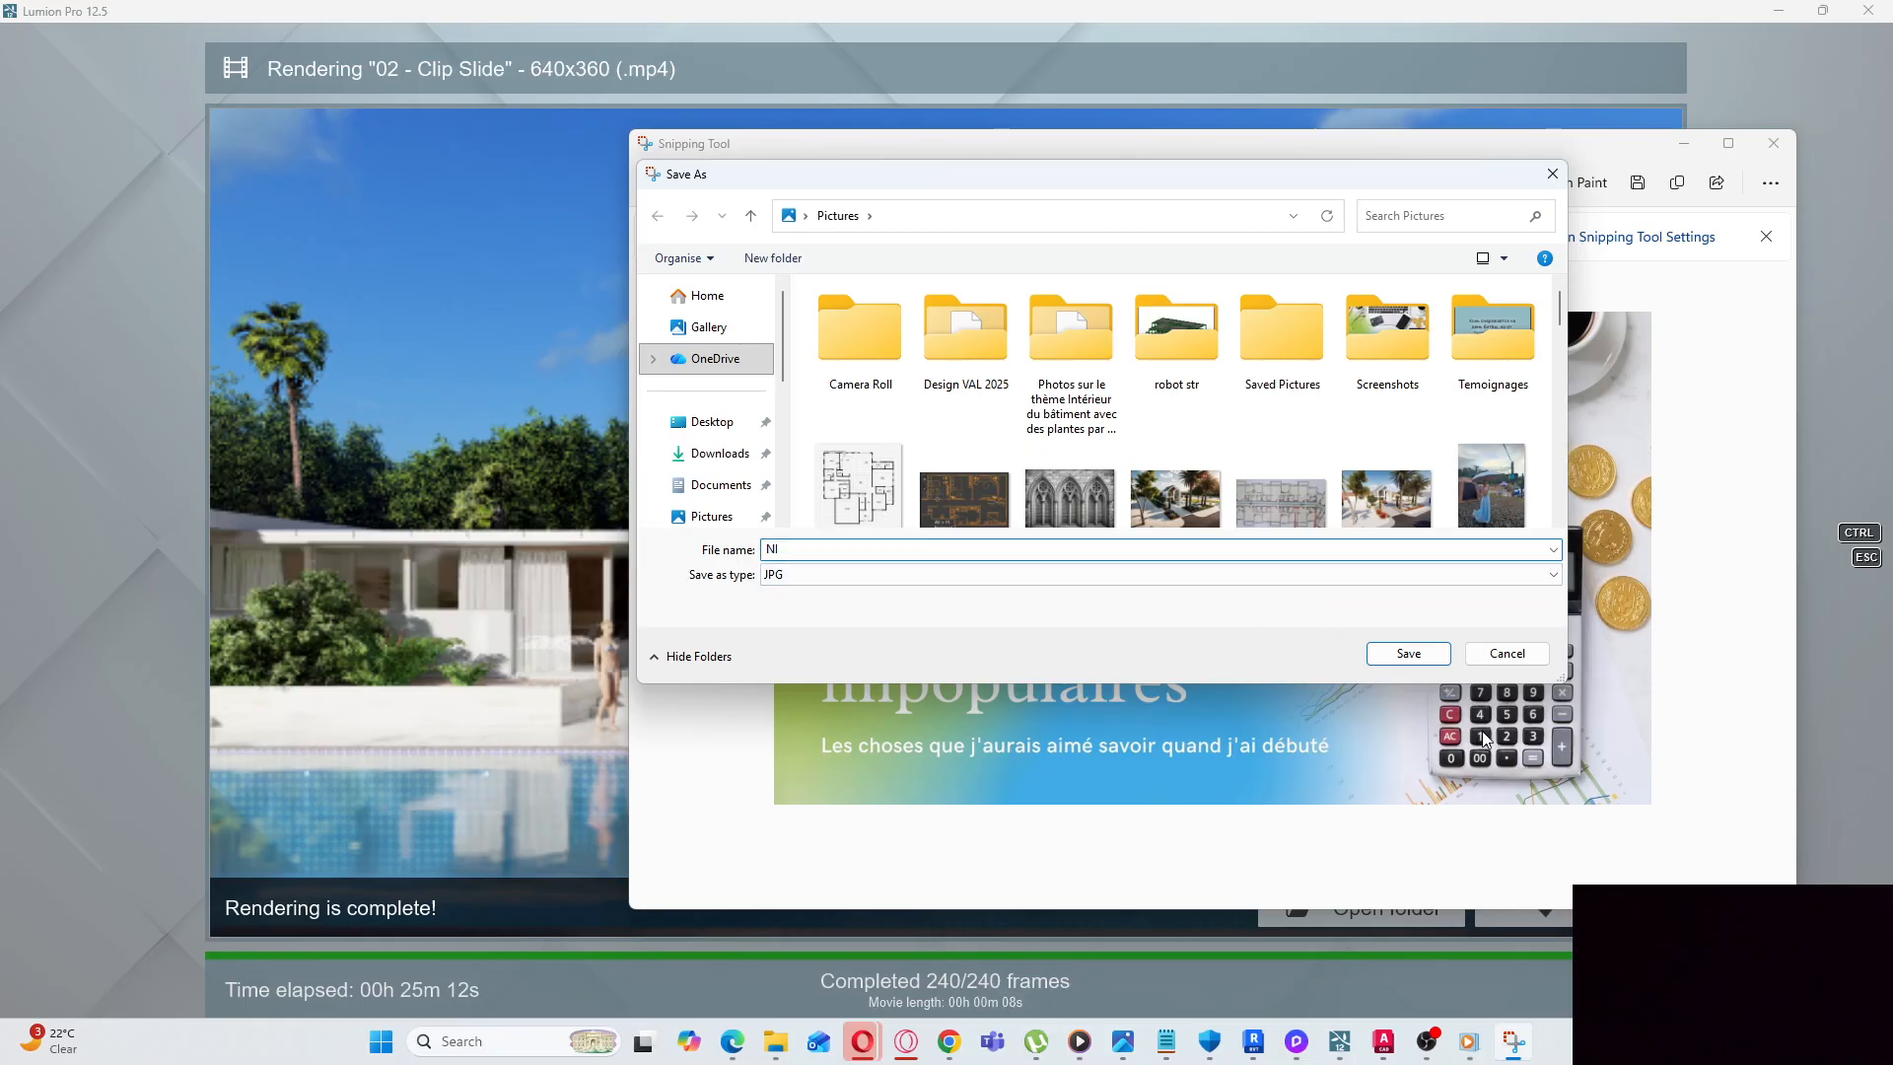
{"action": "type", "text": "l 0"}
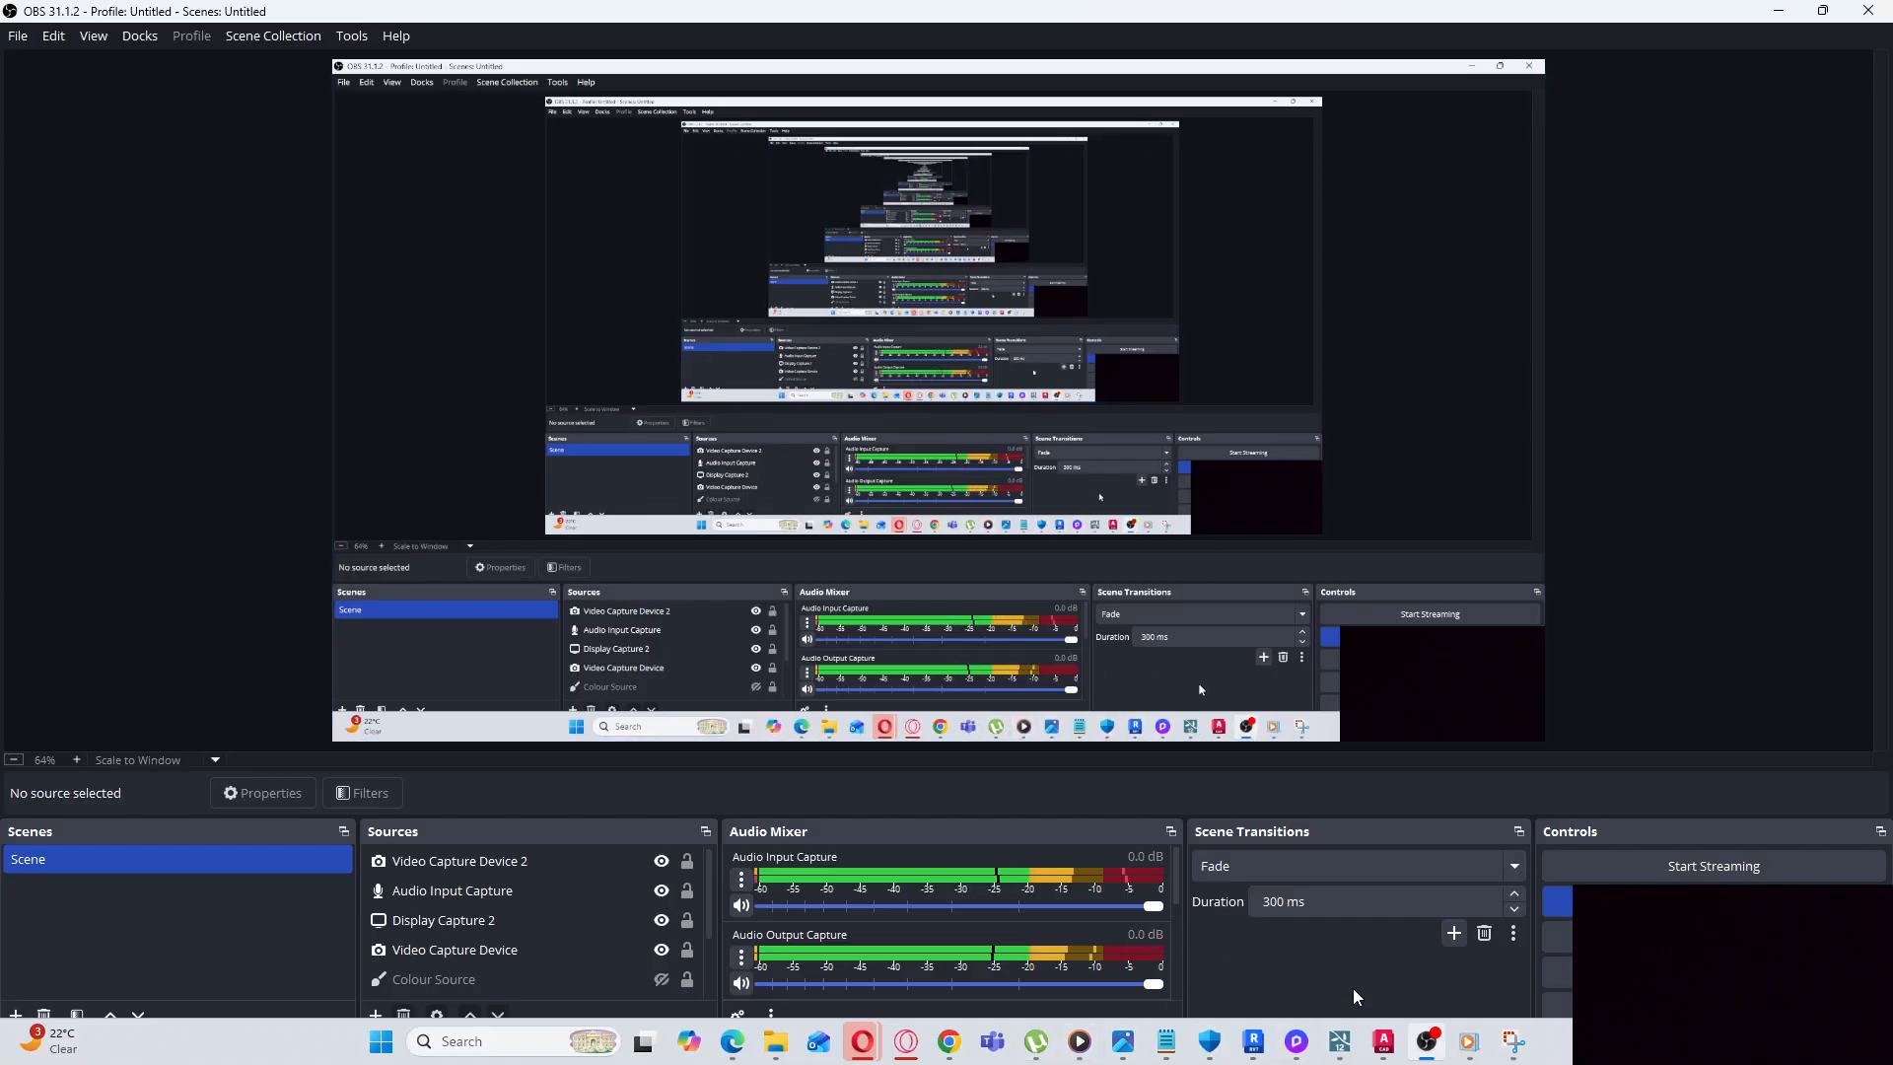
{"action": "left_click", "coordinate": [1339, 1041]}
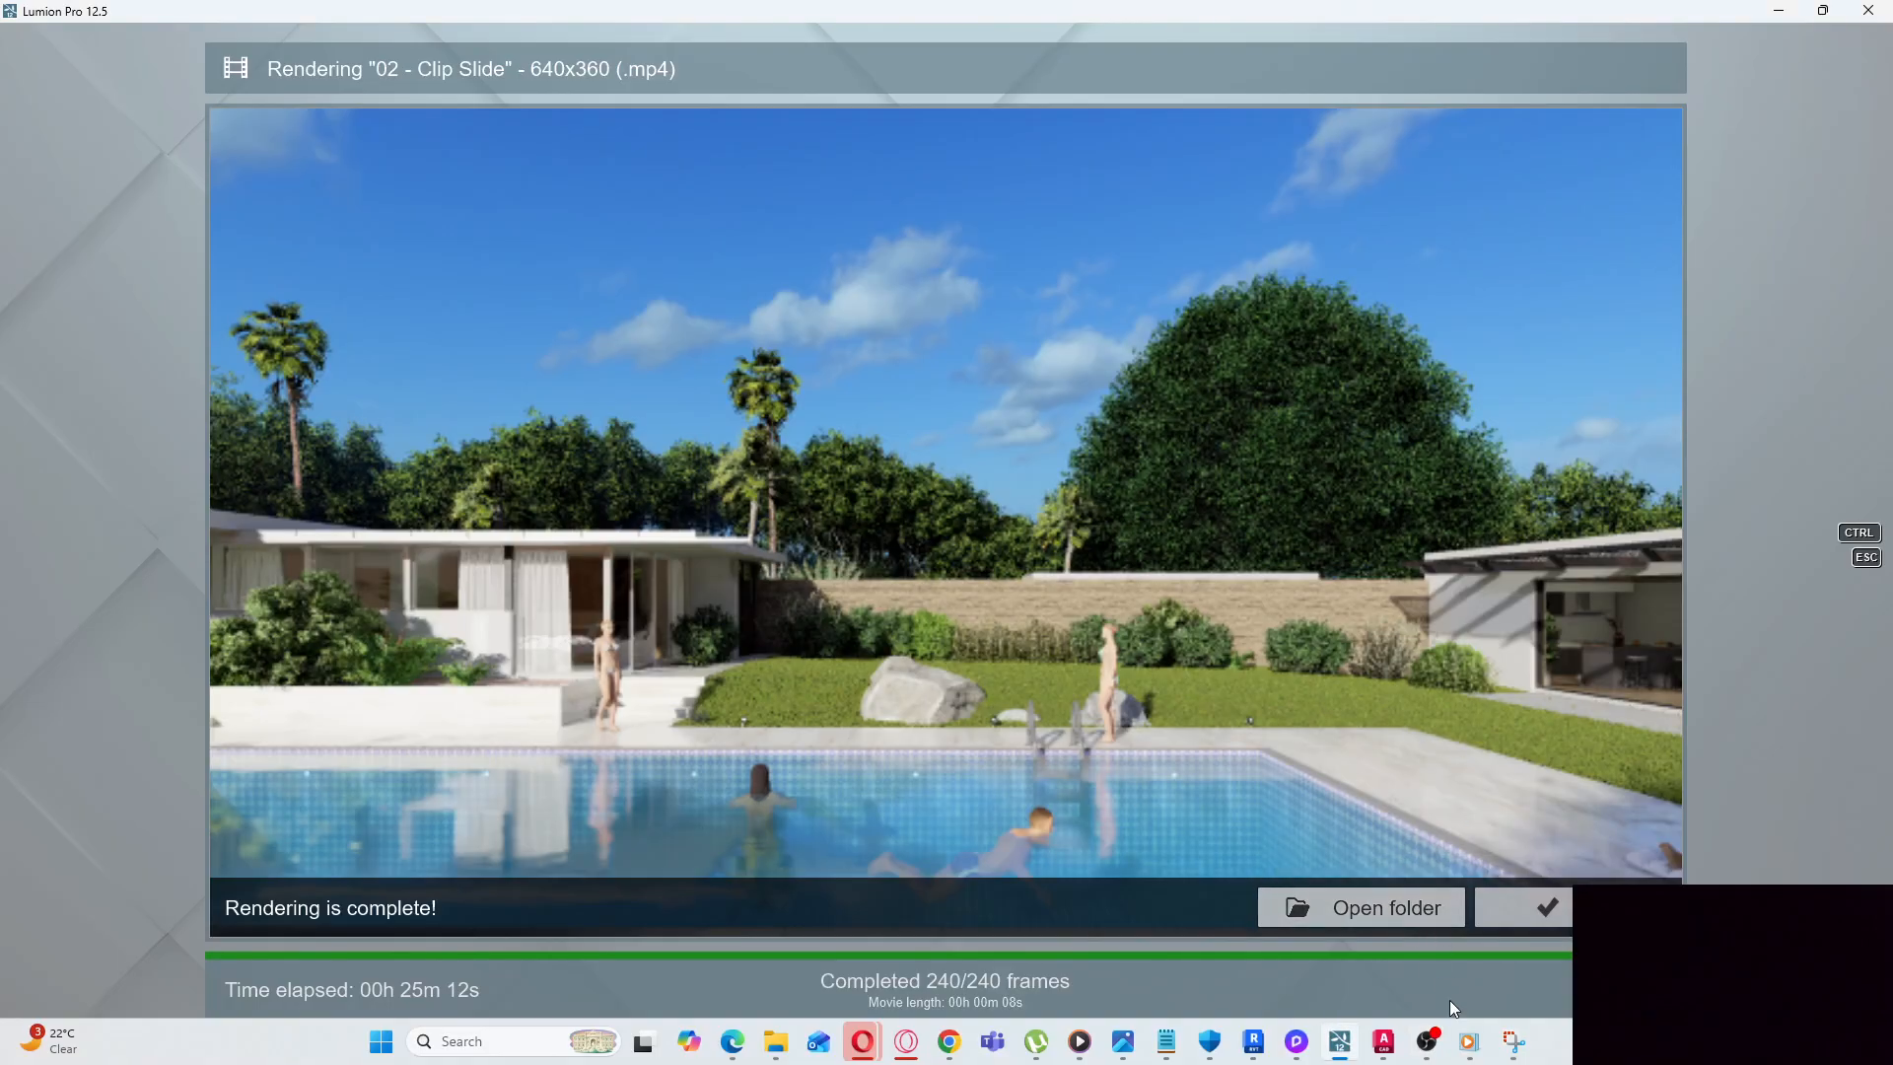
Switch to Media Player, play the rendered video 02 with pauses to review it, and minimise the player
{"action": "mouse_move", "coordinate": [1470, 1051]}
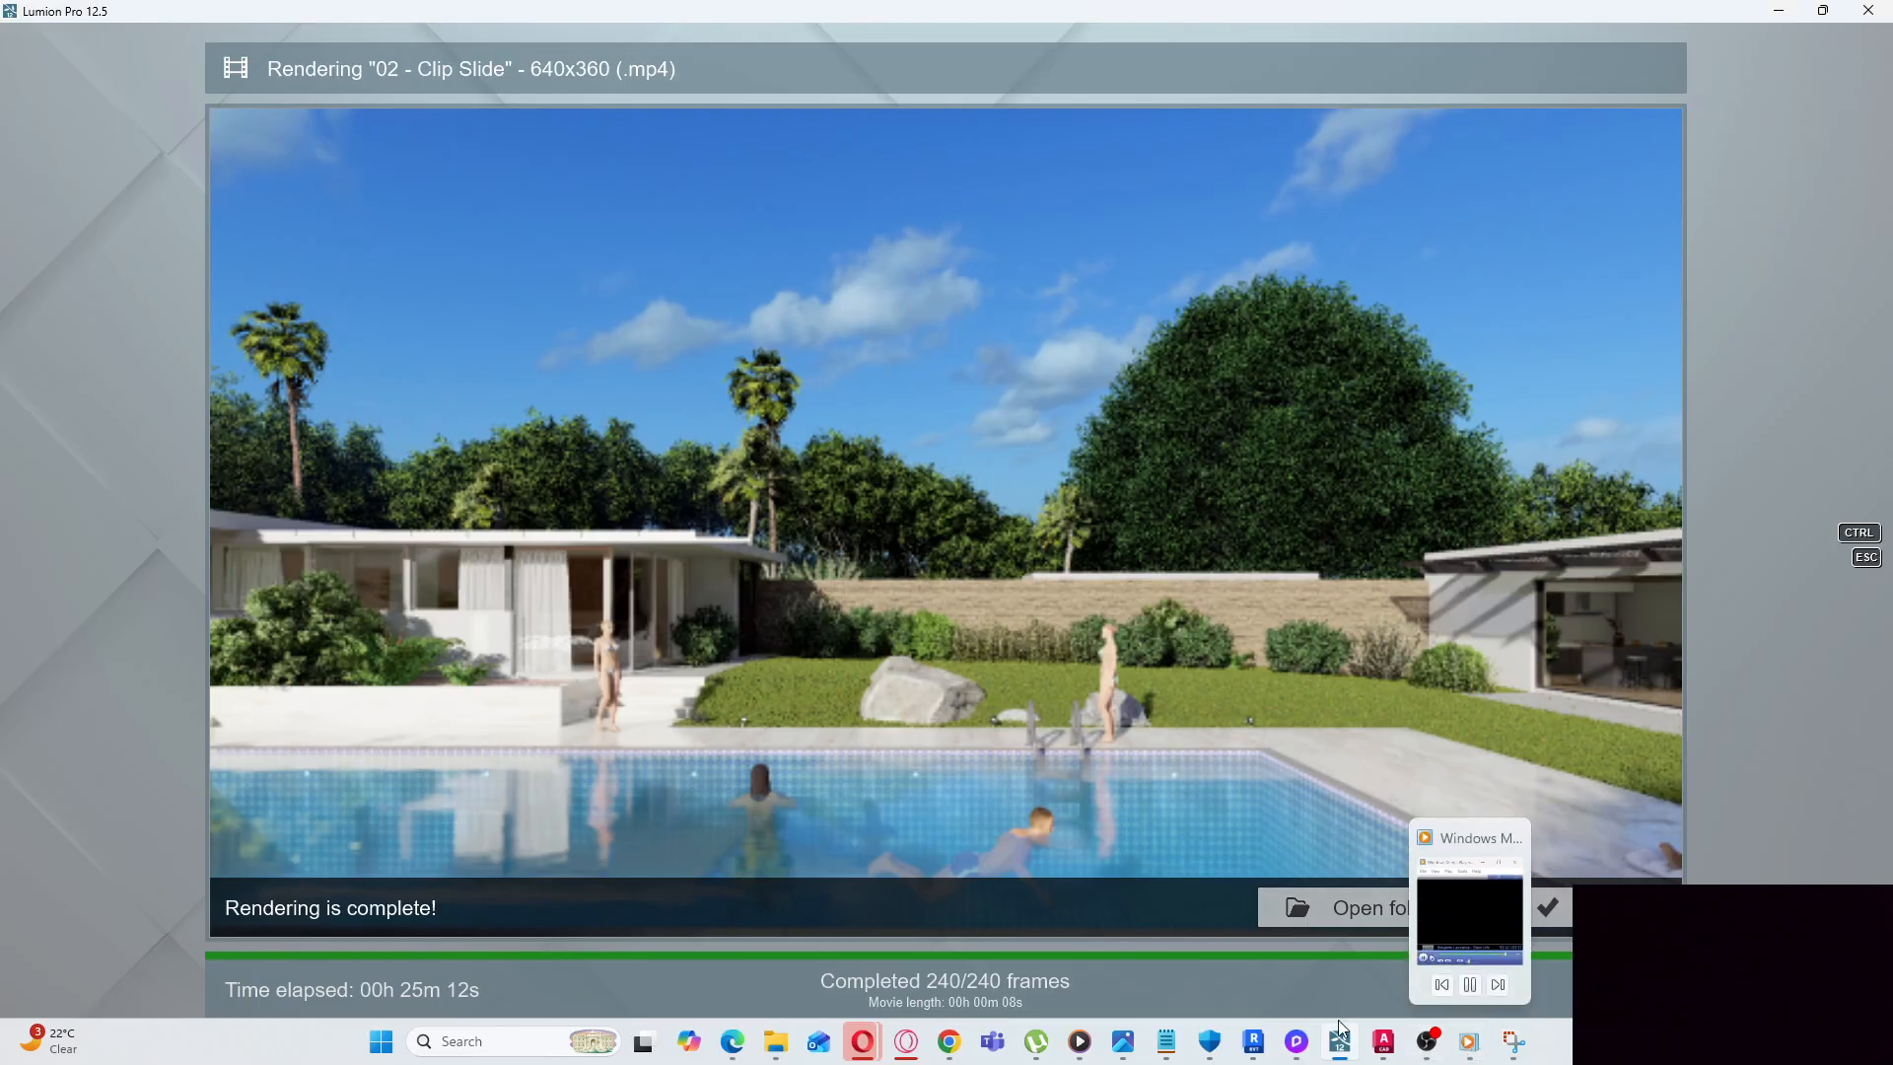
{"action": "mouse_move", "coordinate": [1082, 1050]}
{"action": "left_click", "coordinate": [1063, 928]}
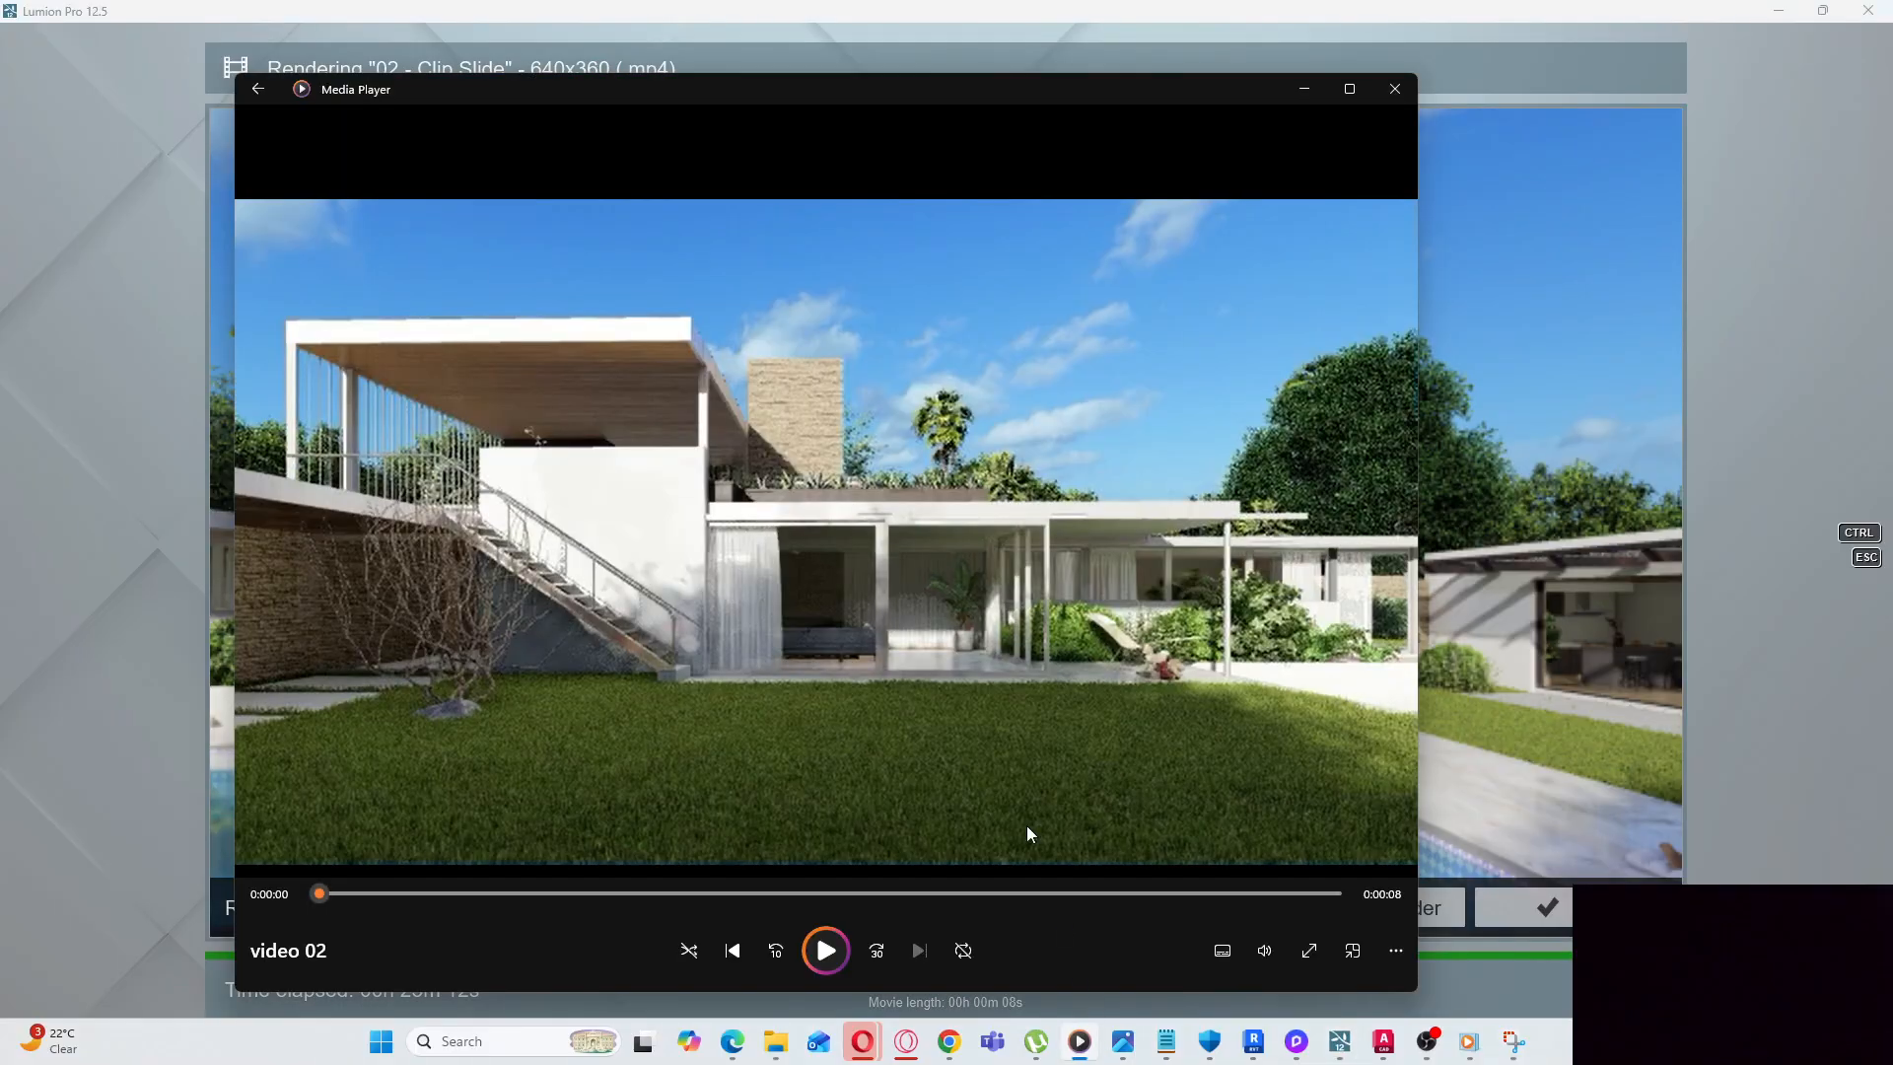
{"action": "left_click", "coordinate": [826, 950]}
{"action": "left_click", "coordinate": [837, 945]}
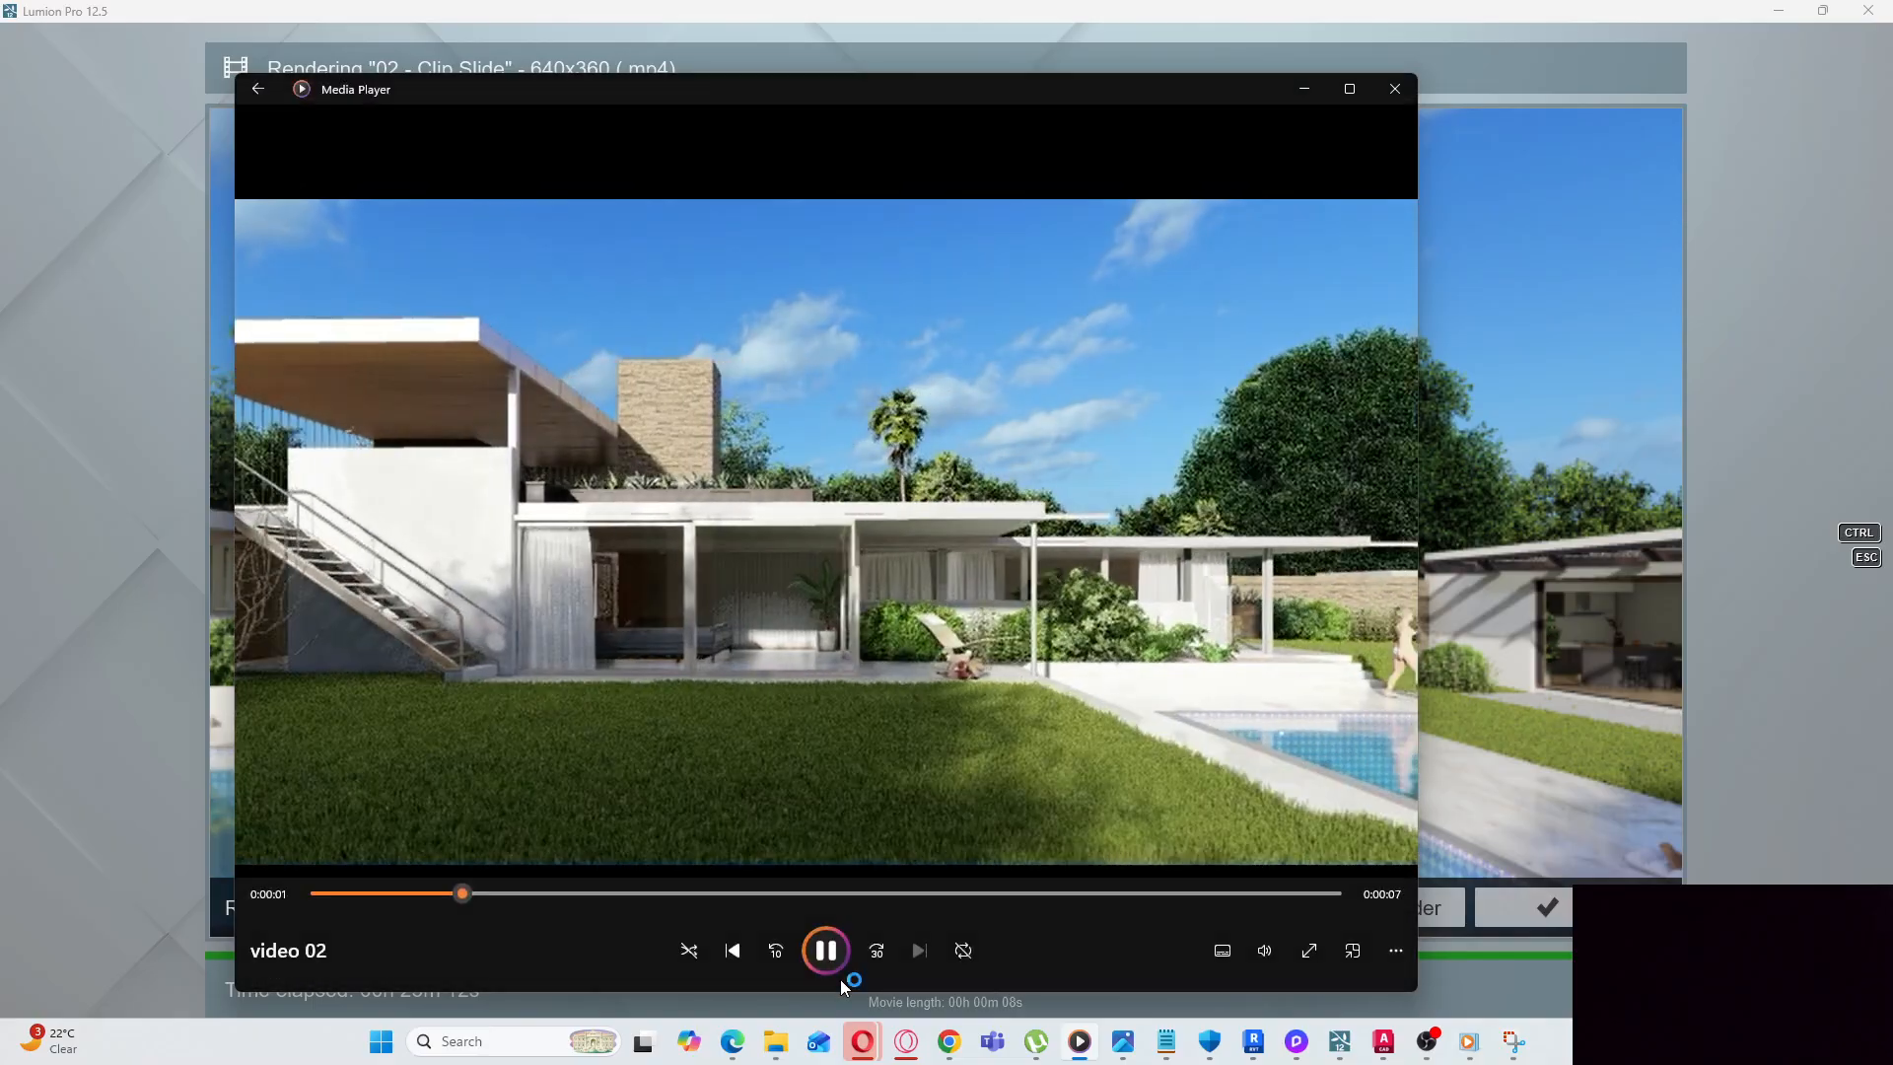
{"action": "left_click", "coordinate": [836, 948]}
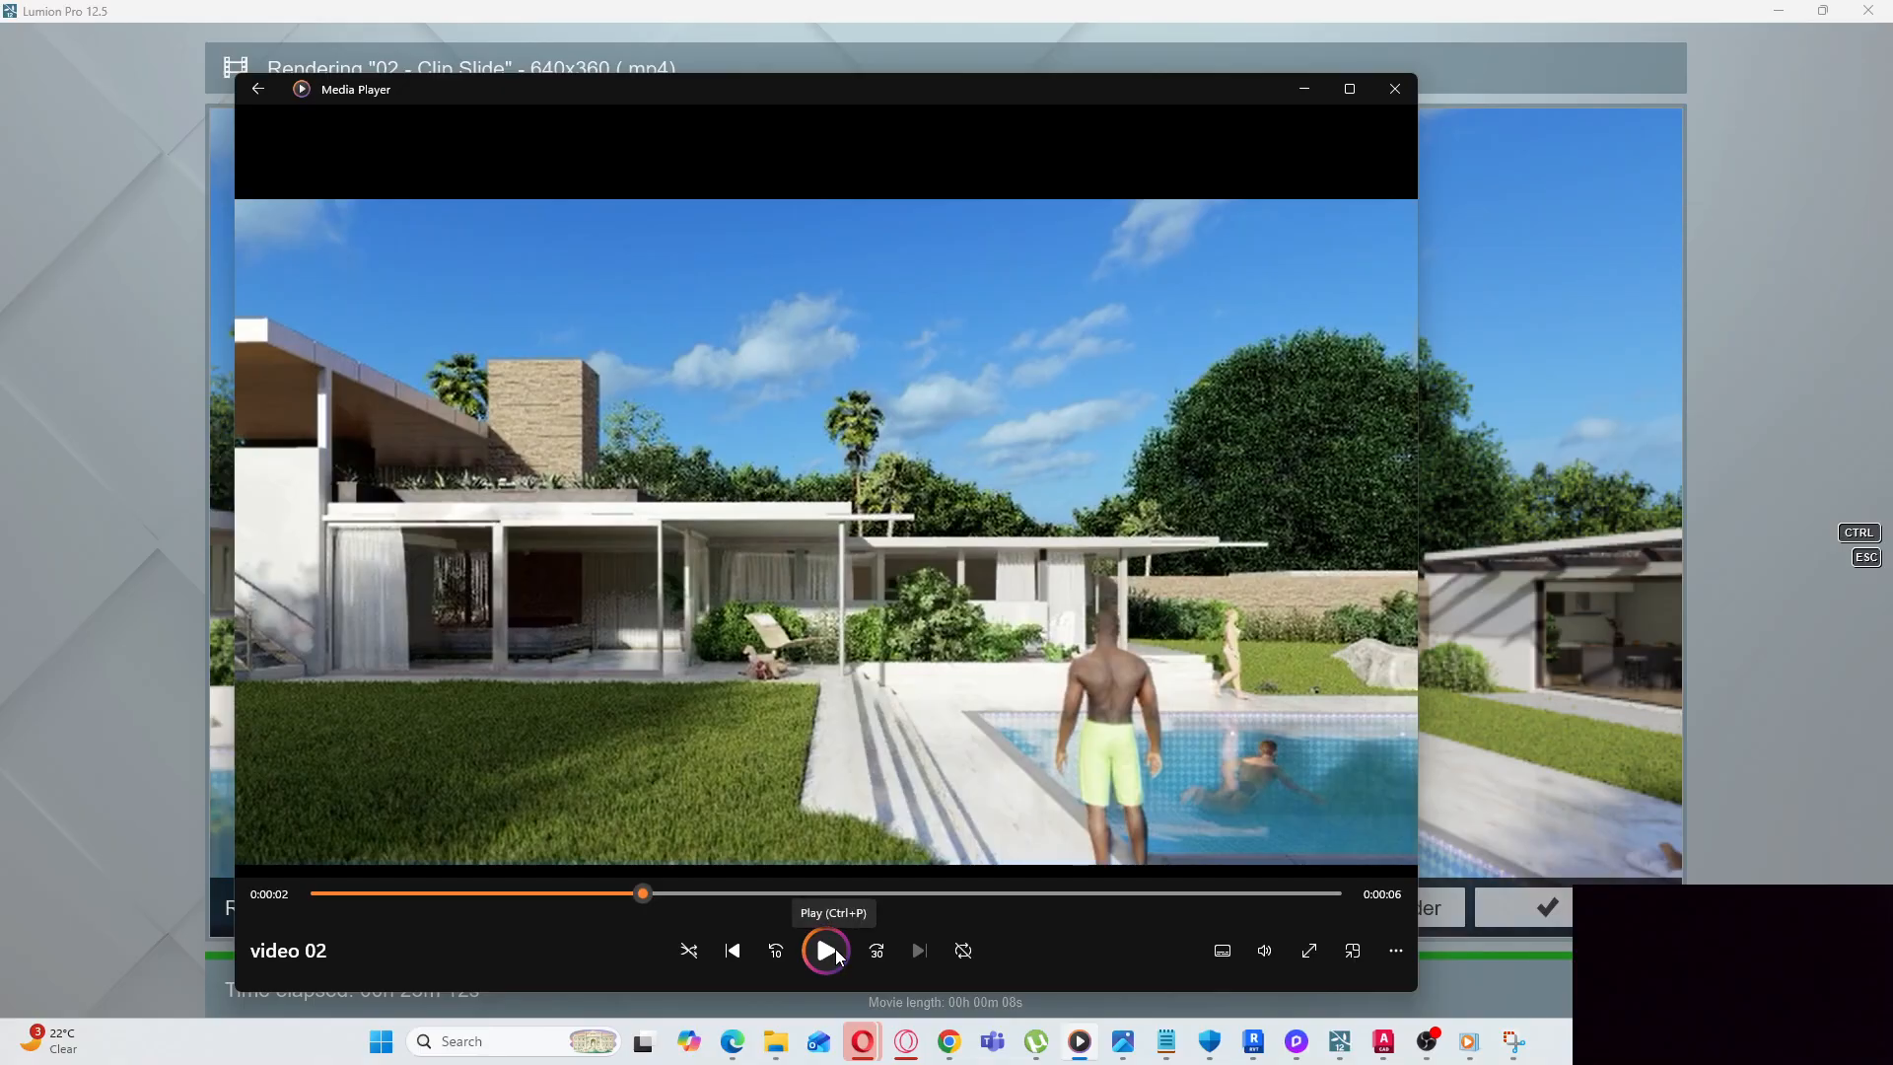
{"action": "left_click", "coordinate": [828, 951]}
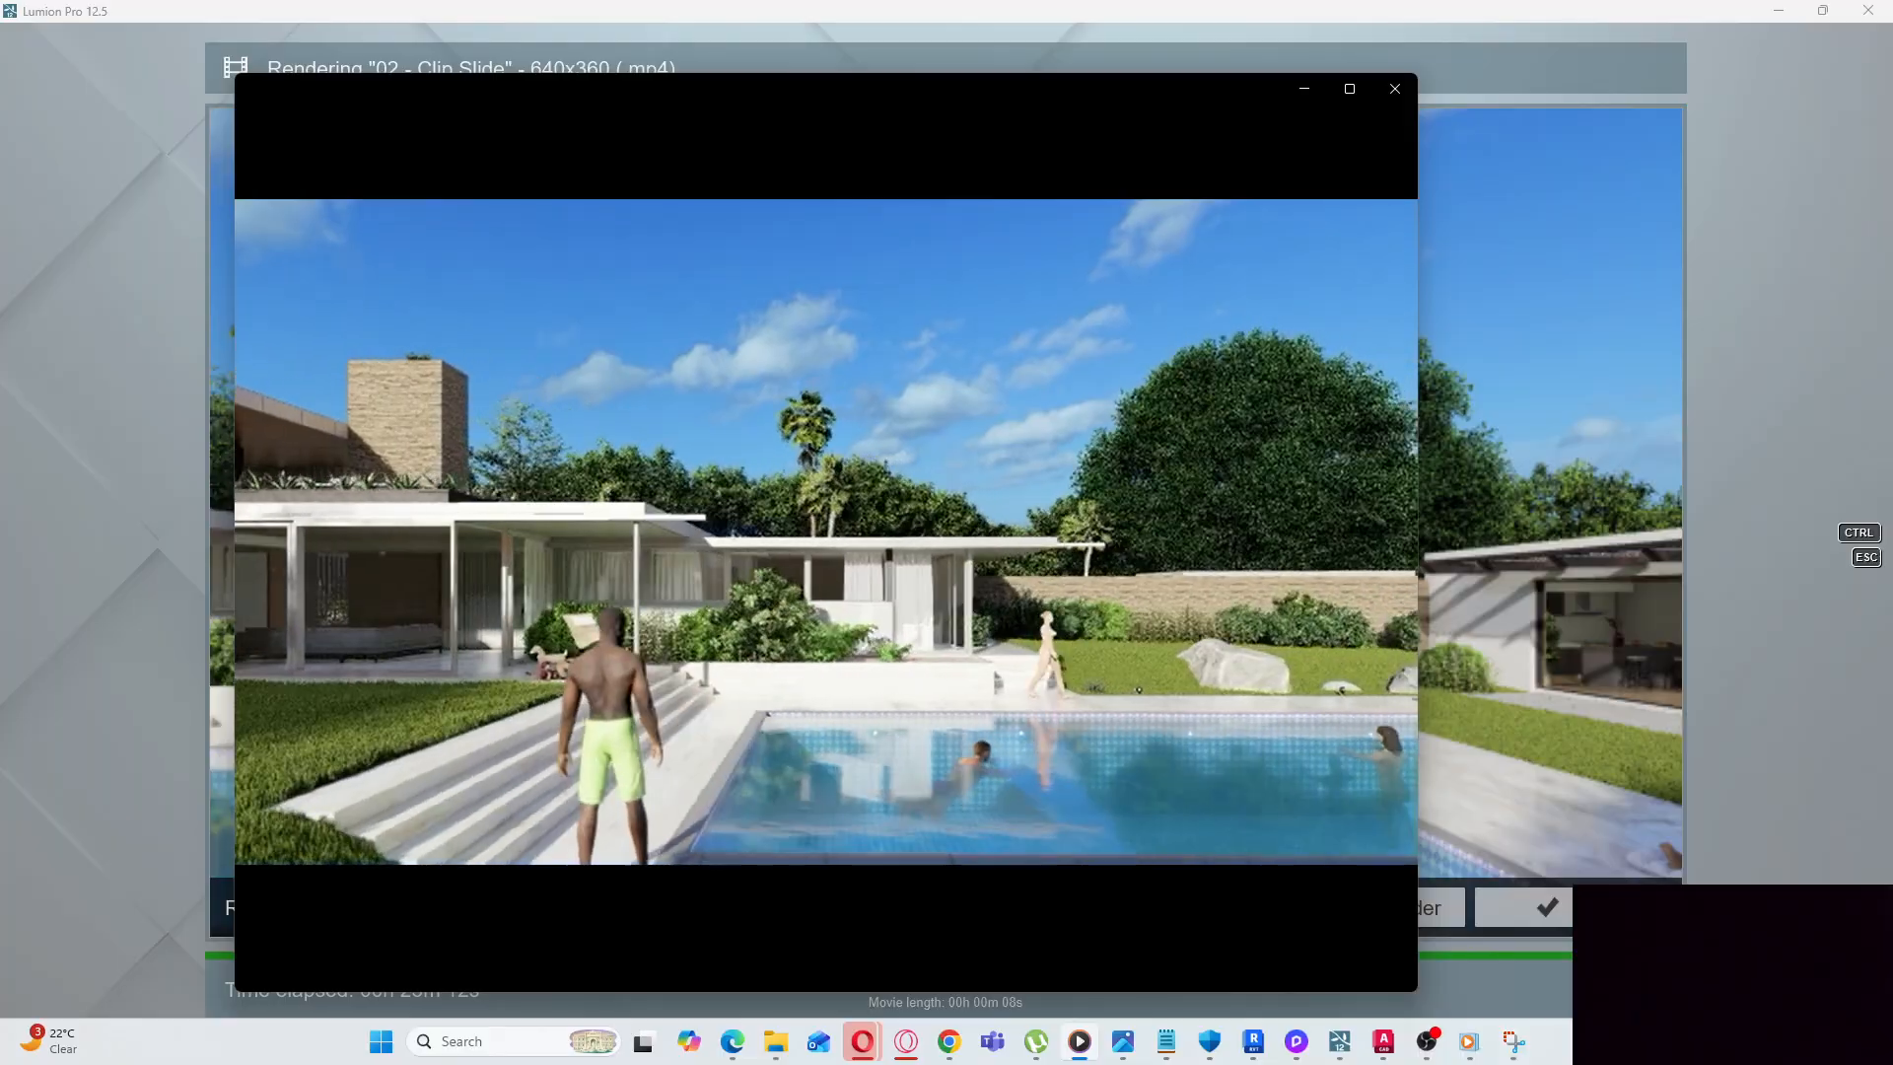
{"action": "mouse_move", "coordinate": [840, 949]}
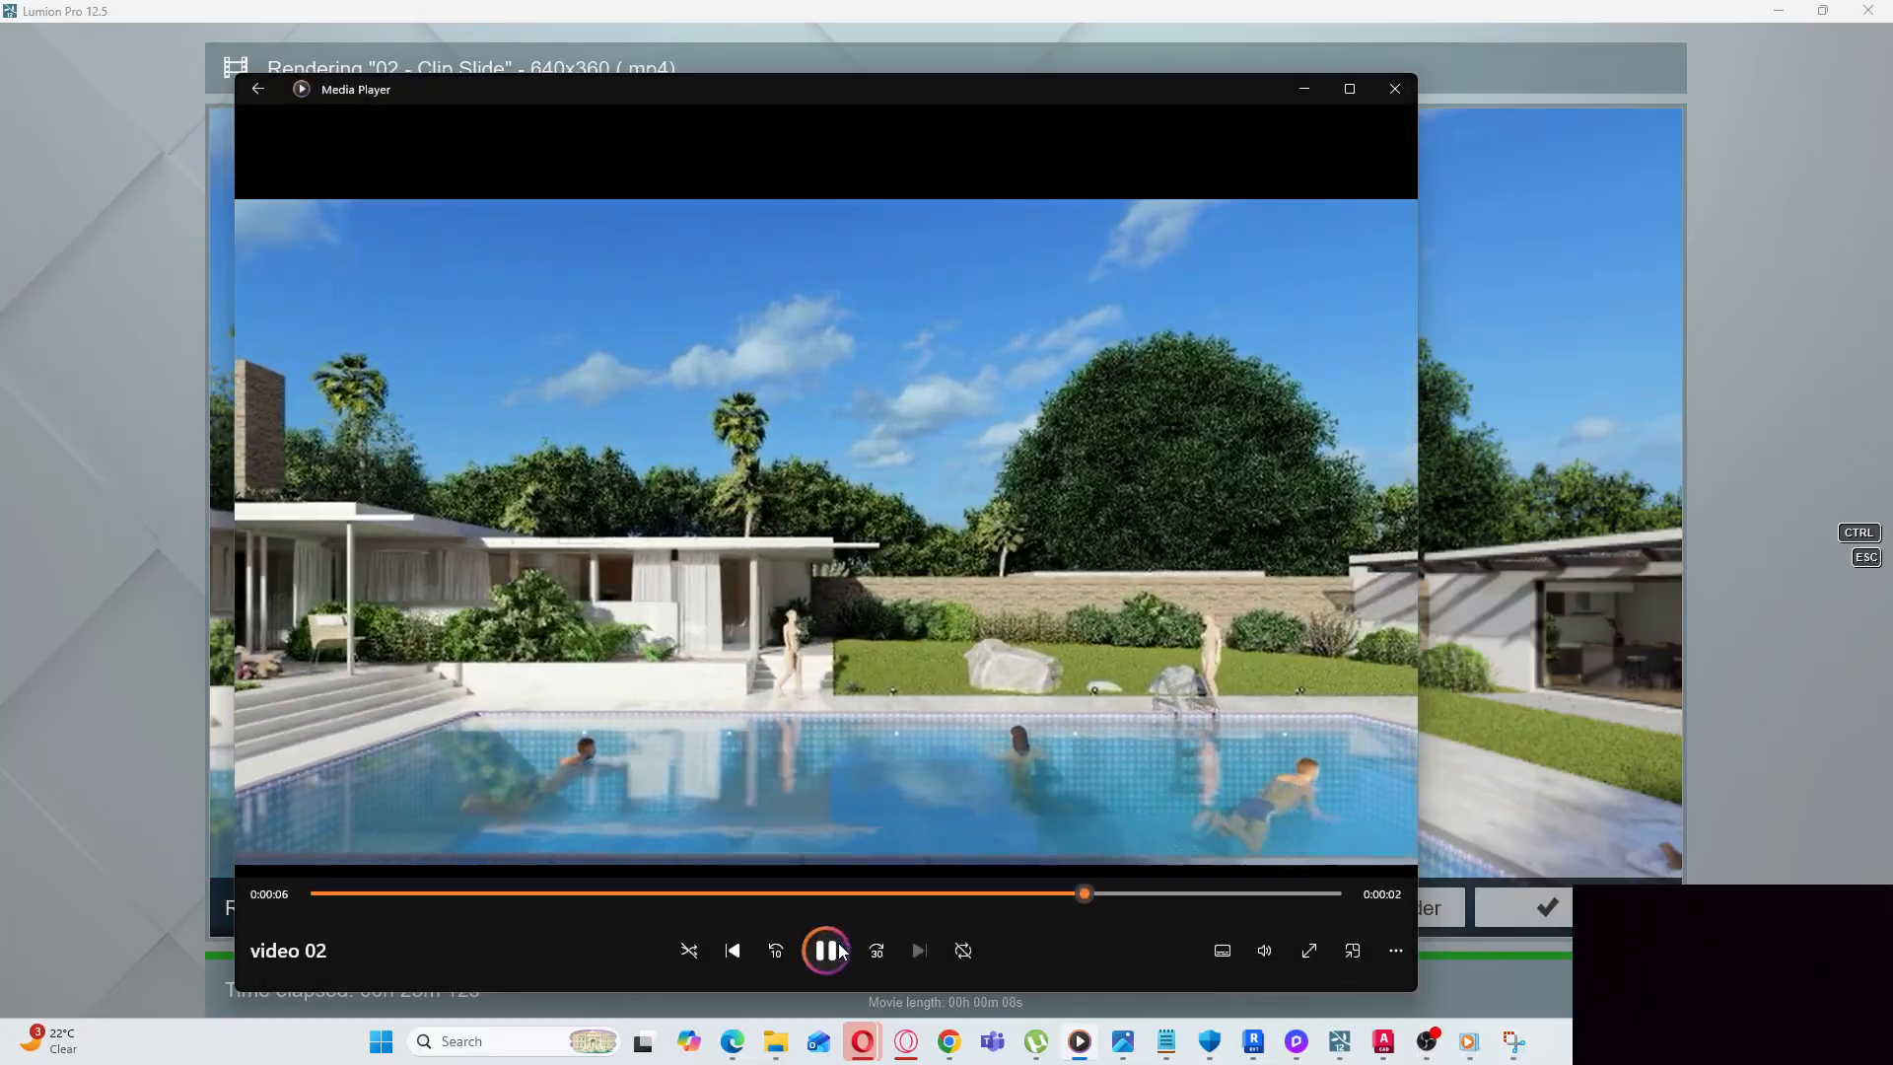
{"action": "left_click", "coordinate": [841, 950]}
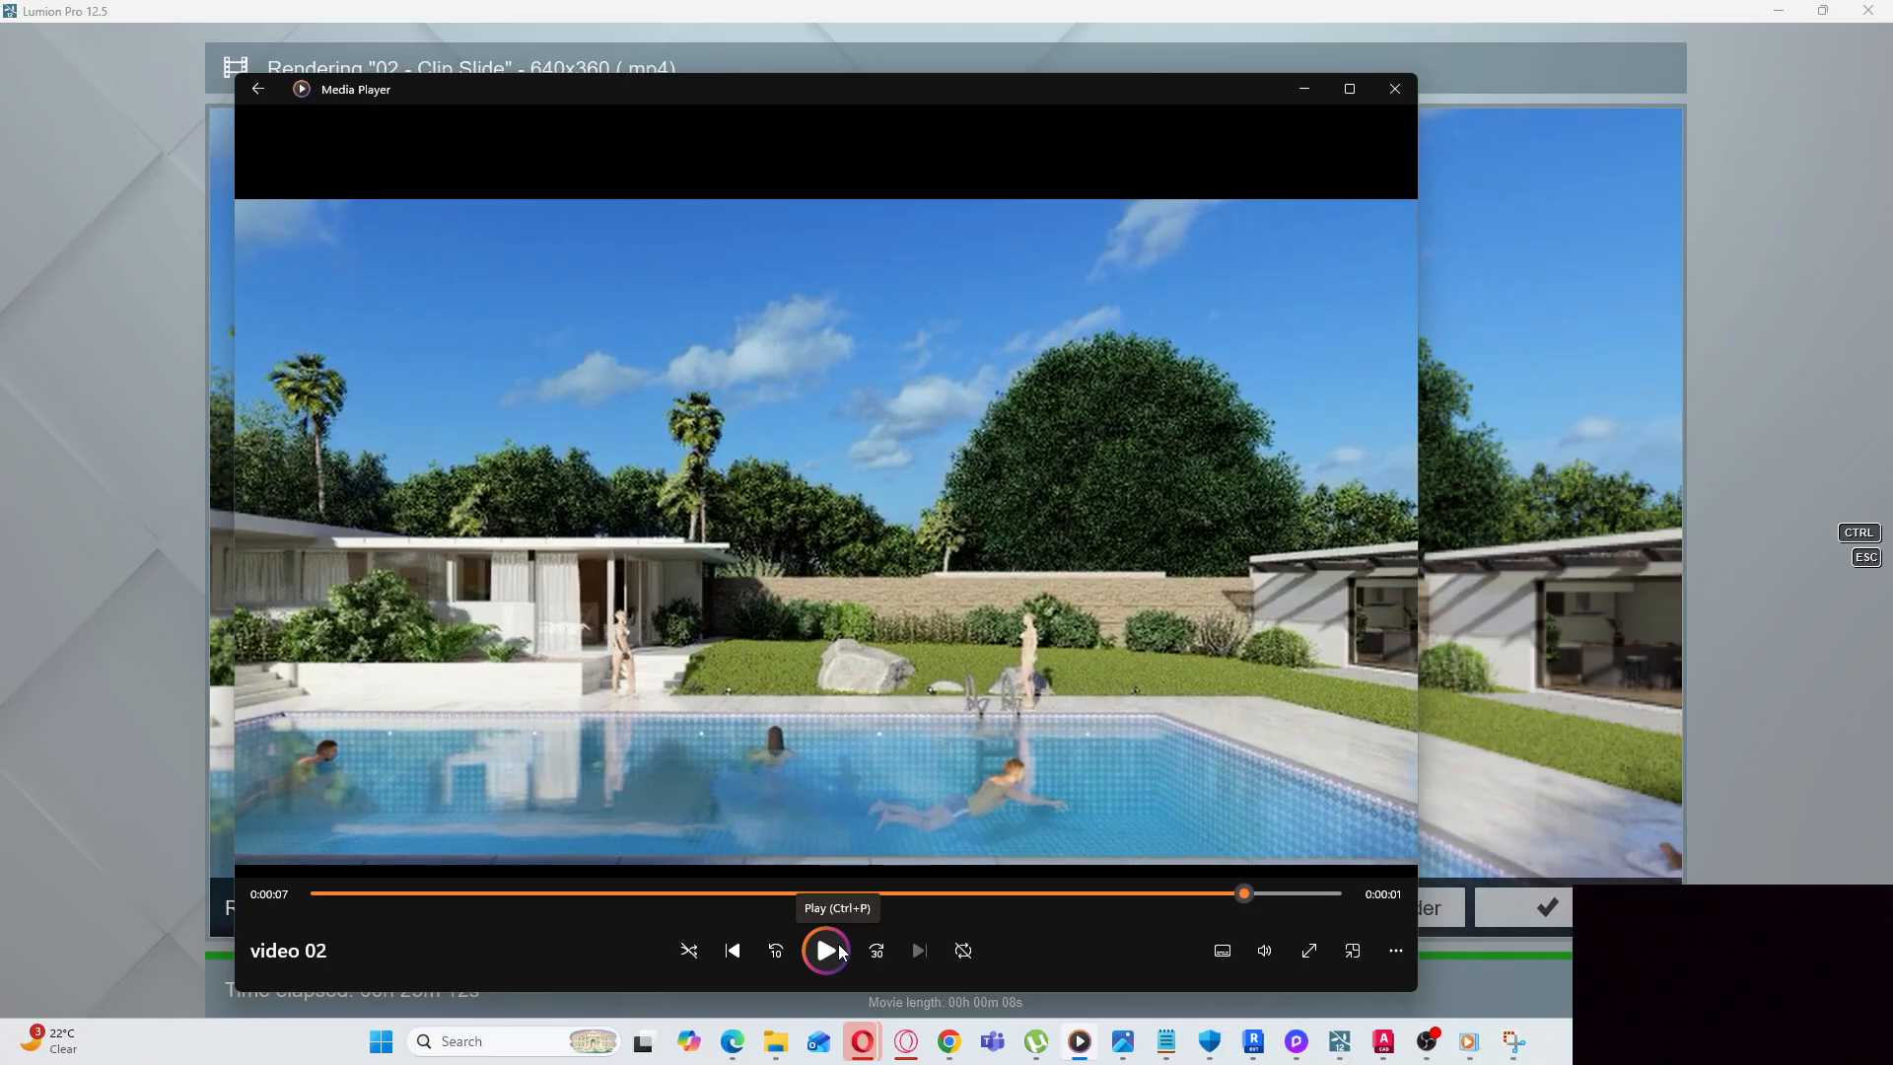
{"action": "left_click", "coordinate": [1304, 89]}
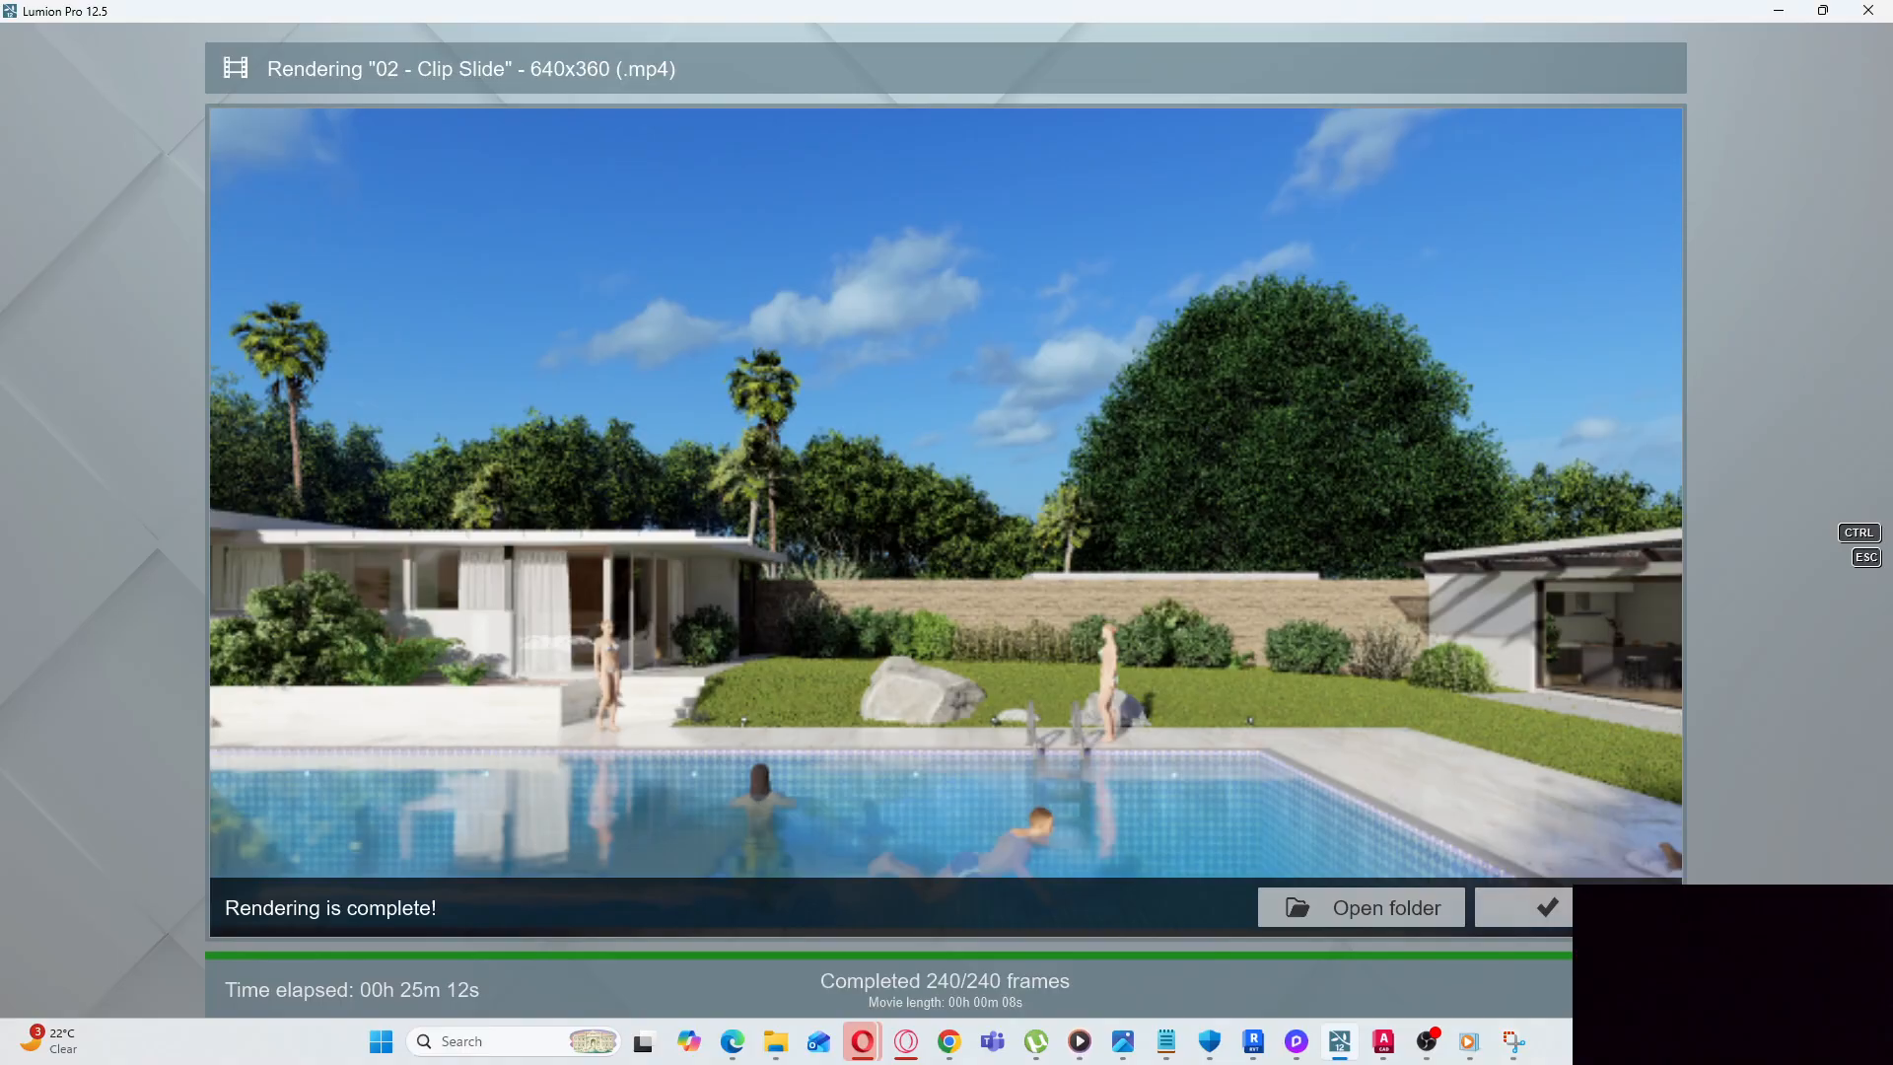
Close the finished clip render and examine the villa, garden and pool from an elevated view in the scene
{"action": "left_click", "coordinate": [1523, 907]}
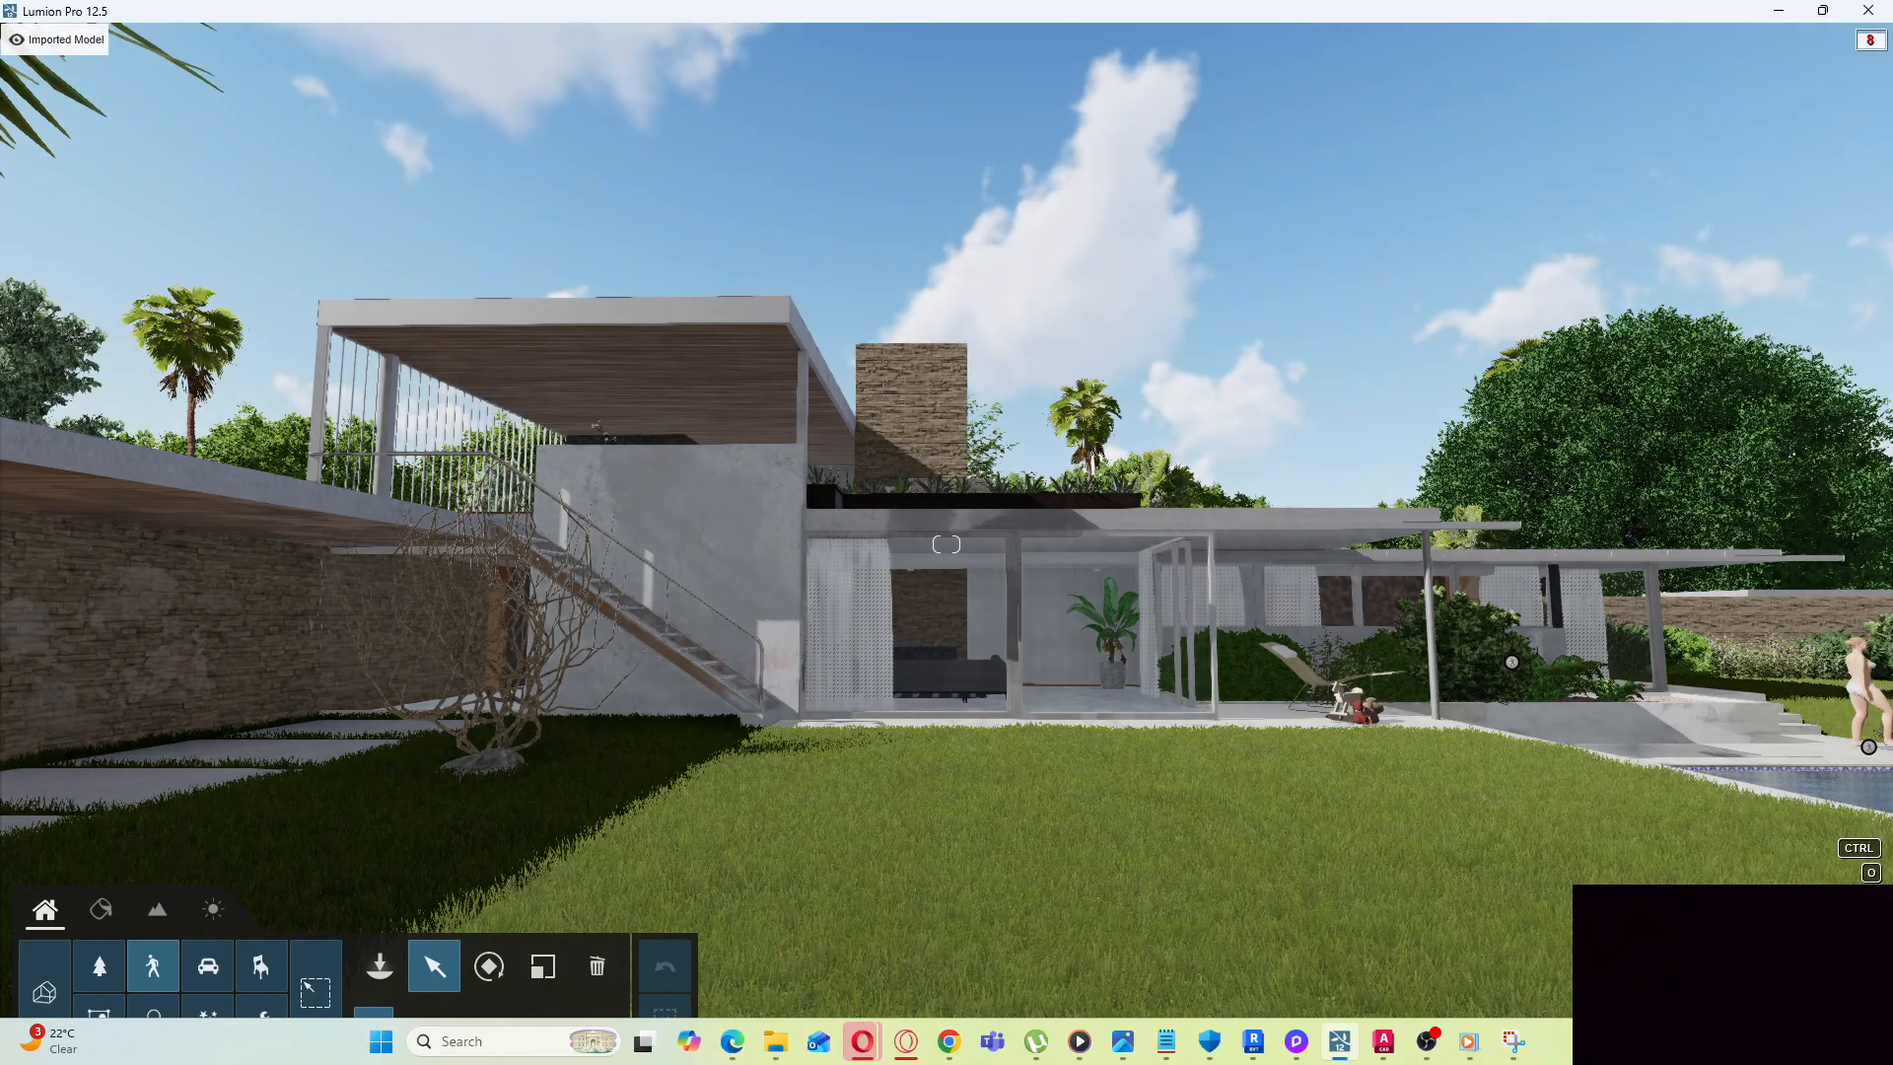
{"action": "key", "text": "w"}
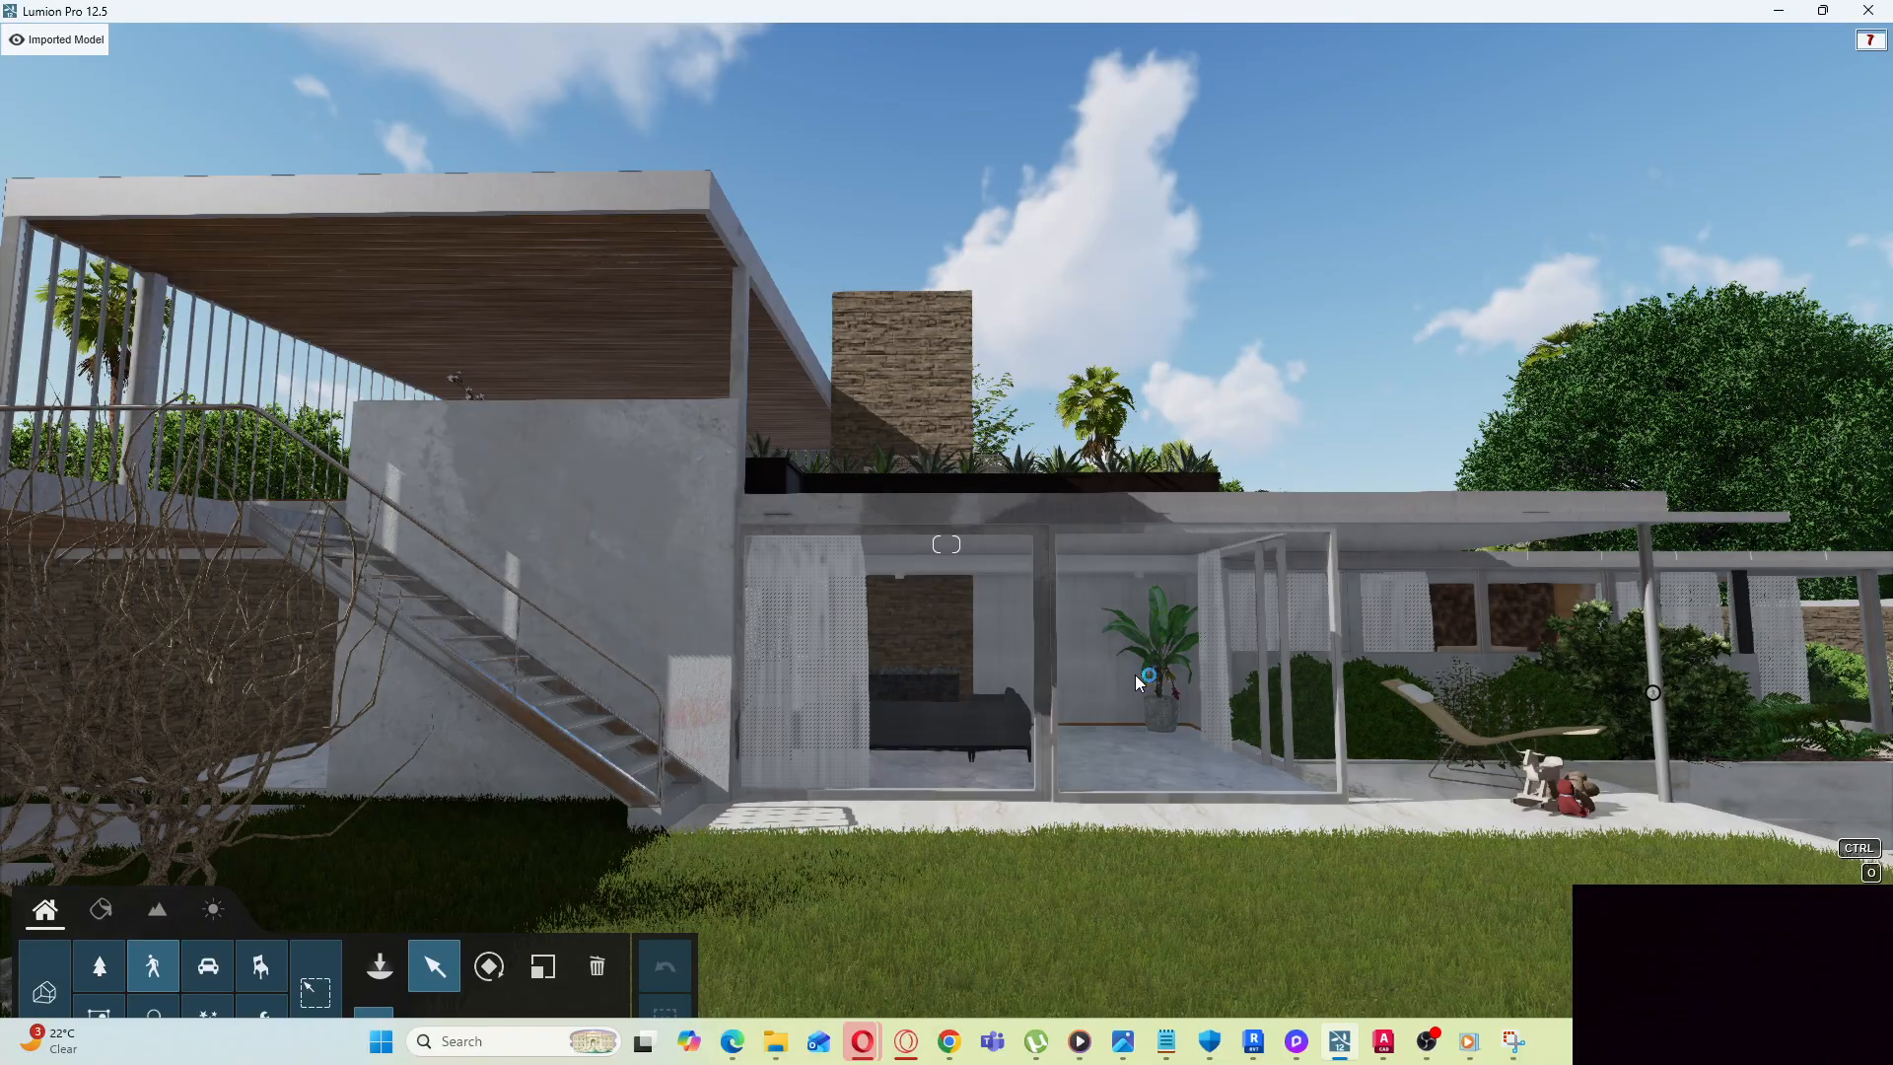
{"action": "key", "text": "e"}
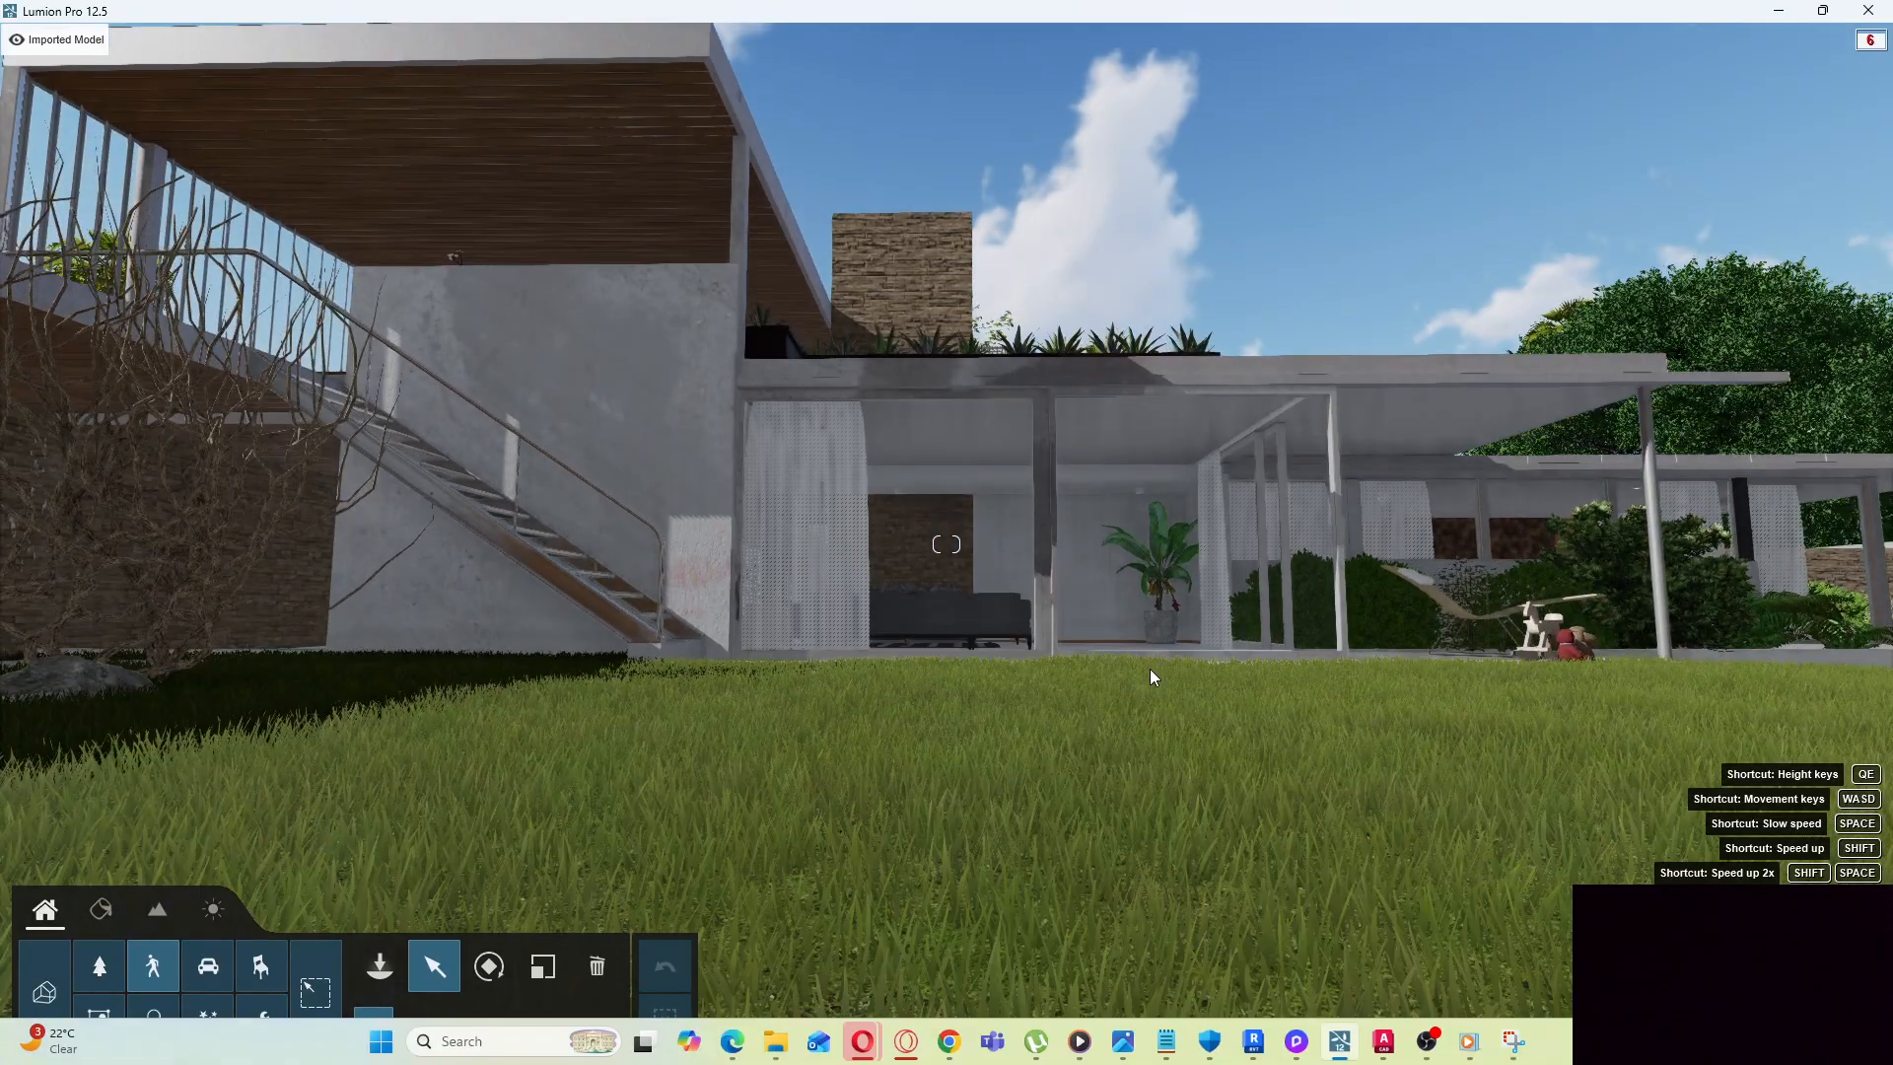
{"action": "key", "text": "q"}
{"action": "right_click_drag", "start_coordinate": [1149, 668], "coordinate": [1016, 779]}
{"action": "key", "text": "q"}
{"action": "key", "text": "s"}
{"action": "key", "text": "s"}
{"action": "right_click_drag", "start_coordinate": [1015, 582], "coordinate": [1067, 570]}
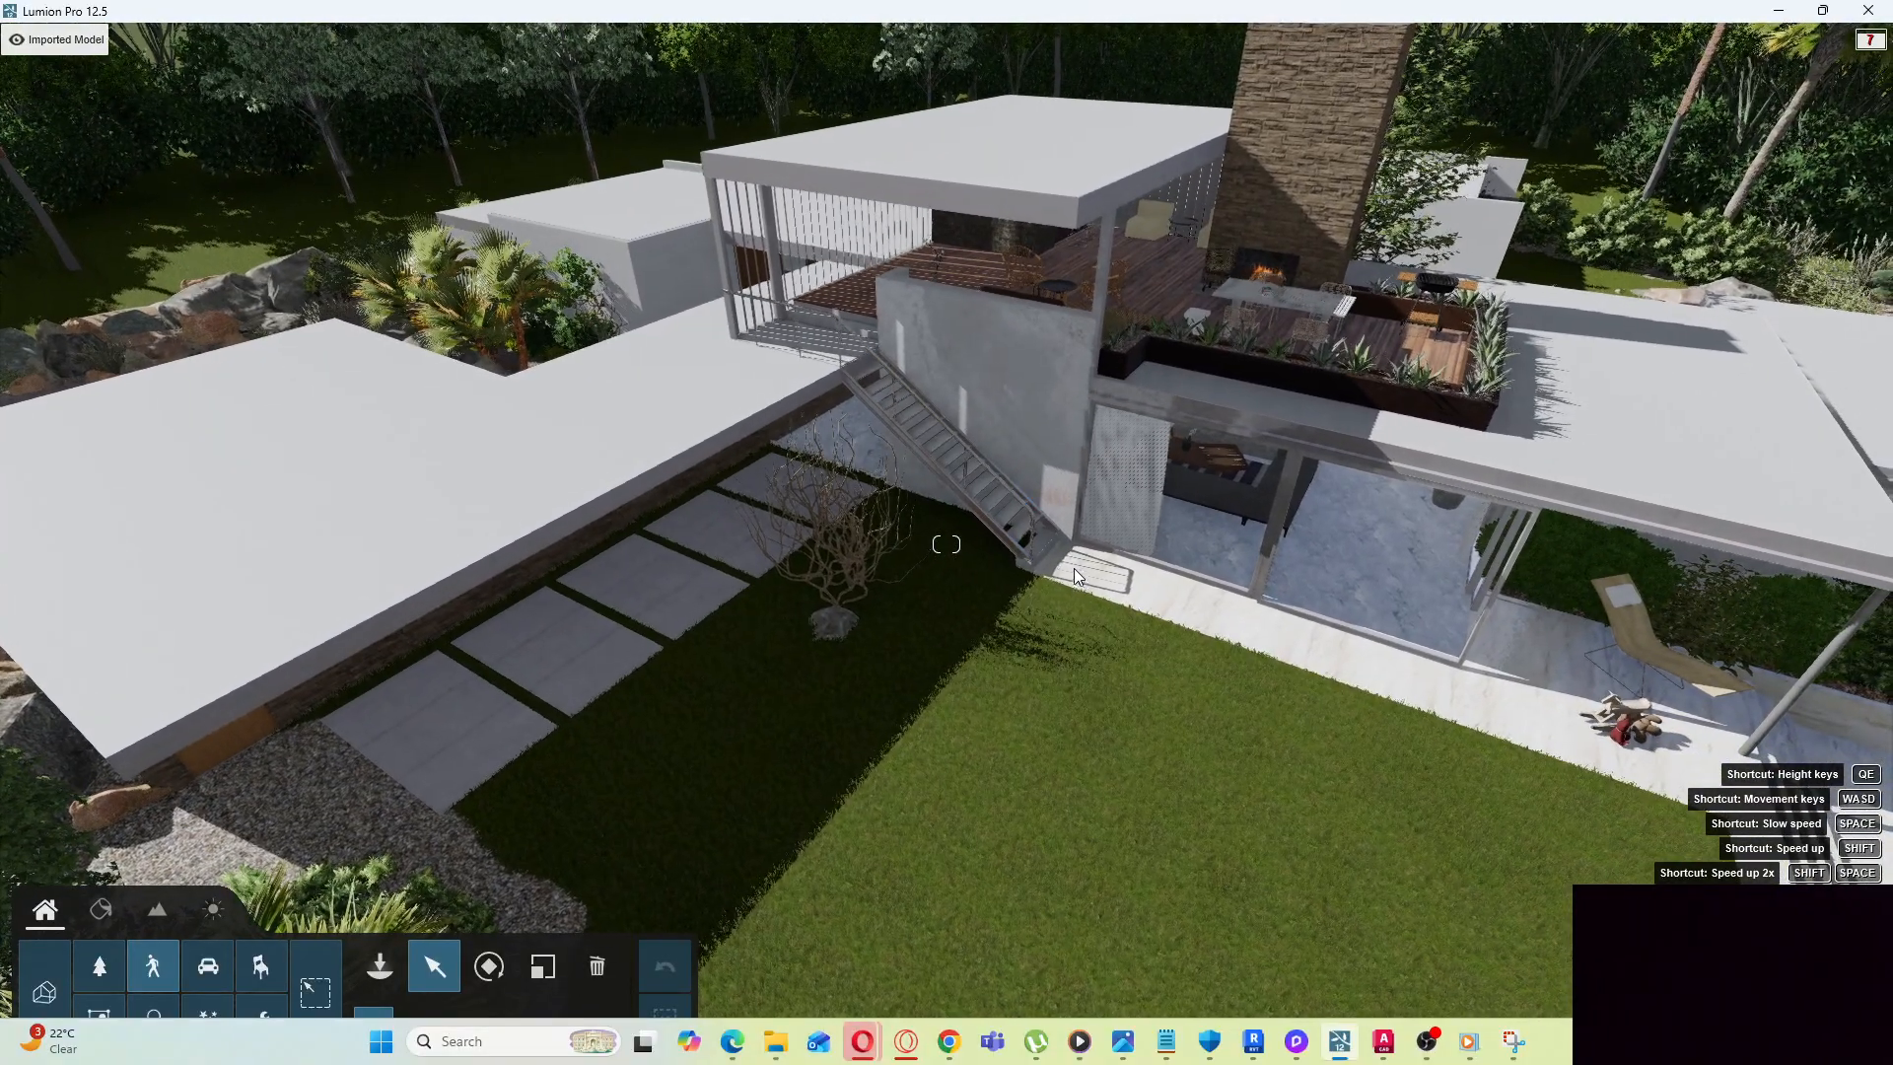
{"action": "key", "text": "ctrl+o"}
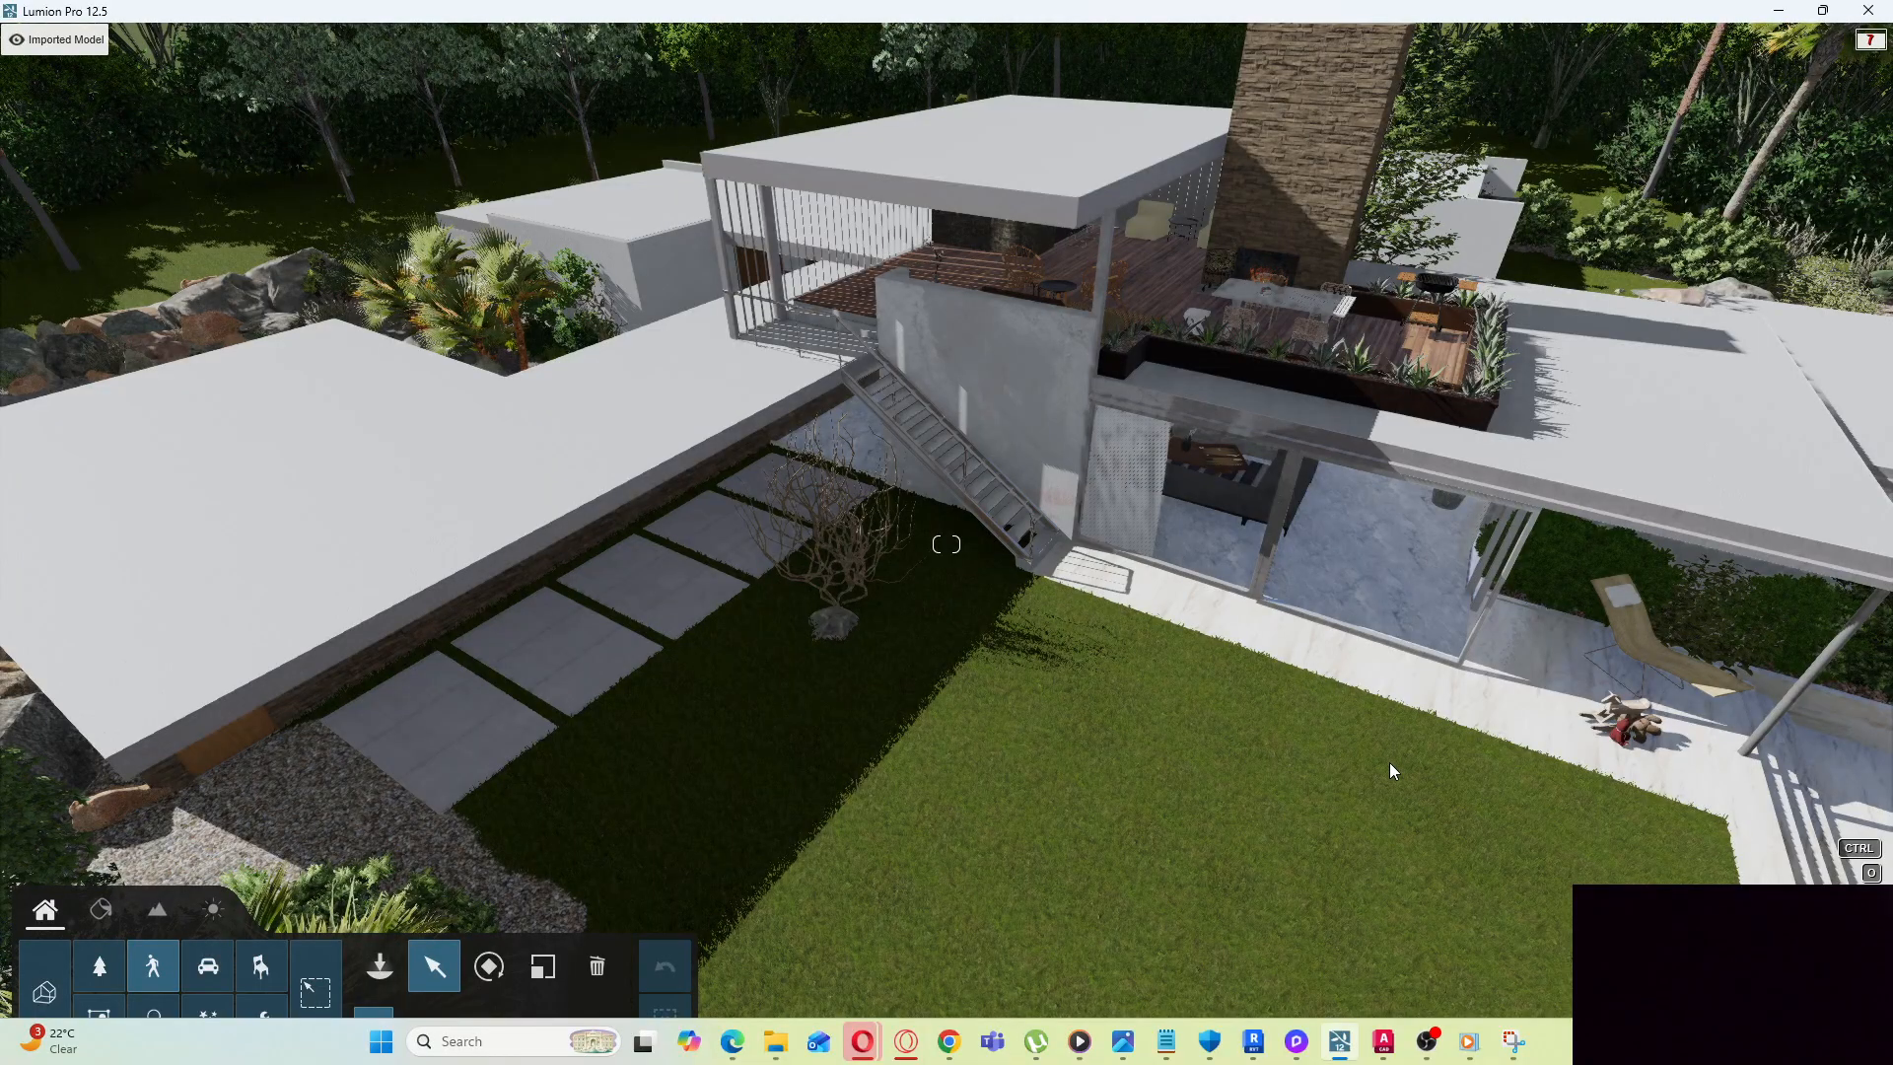
{"action": "right_click_drag", "start_coordinate": [946, 544], "coordinate": [1528, 394]}
{"action": "right_click_drag", "start_coordinate": [1528, 621], "coordinate": [1681, 691]}
{"action": "right_click_drag", "start_coordinate": [1301, 569], "coordinate": [1311, 565]}
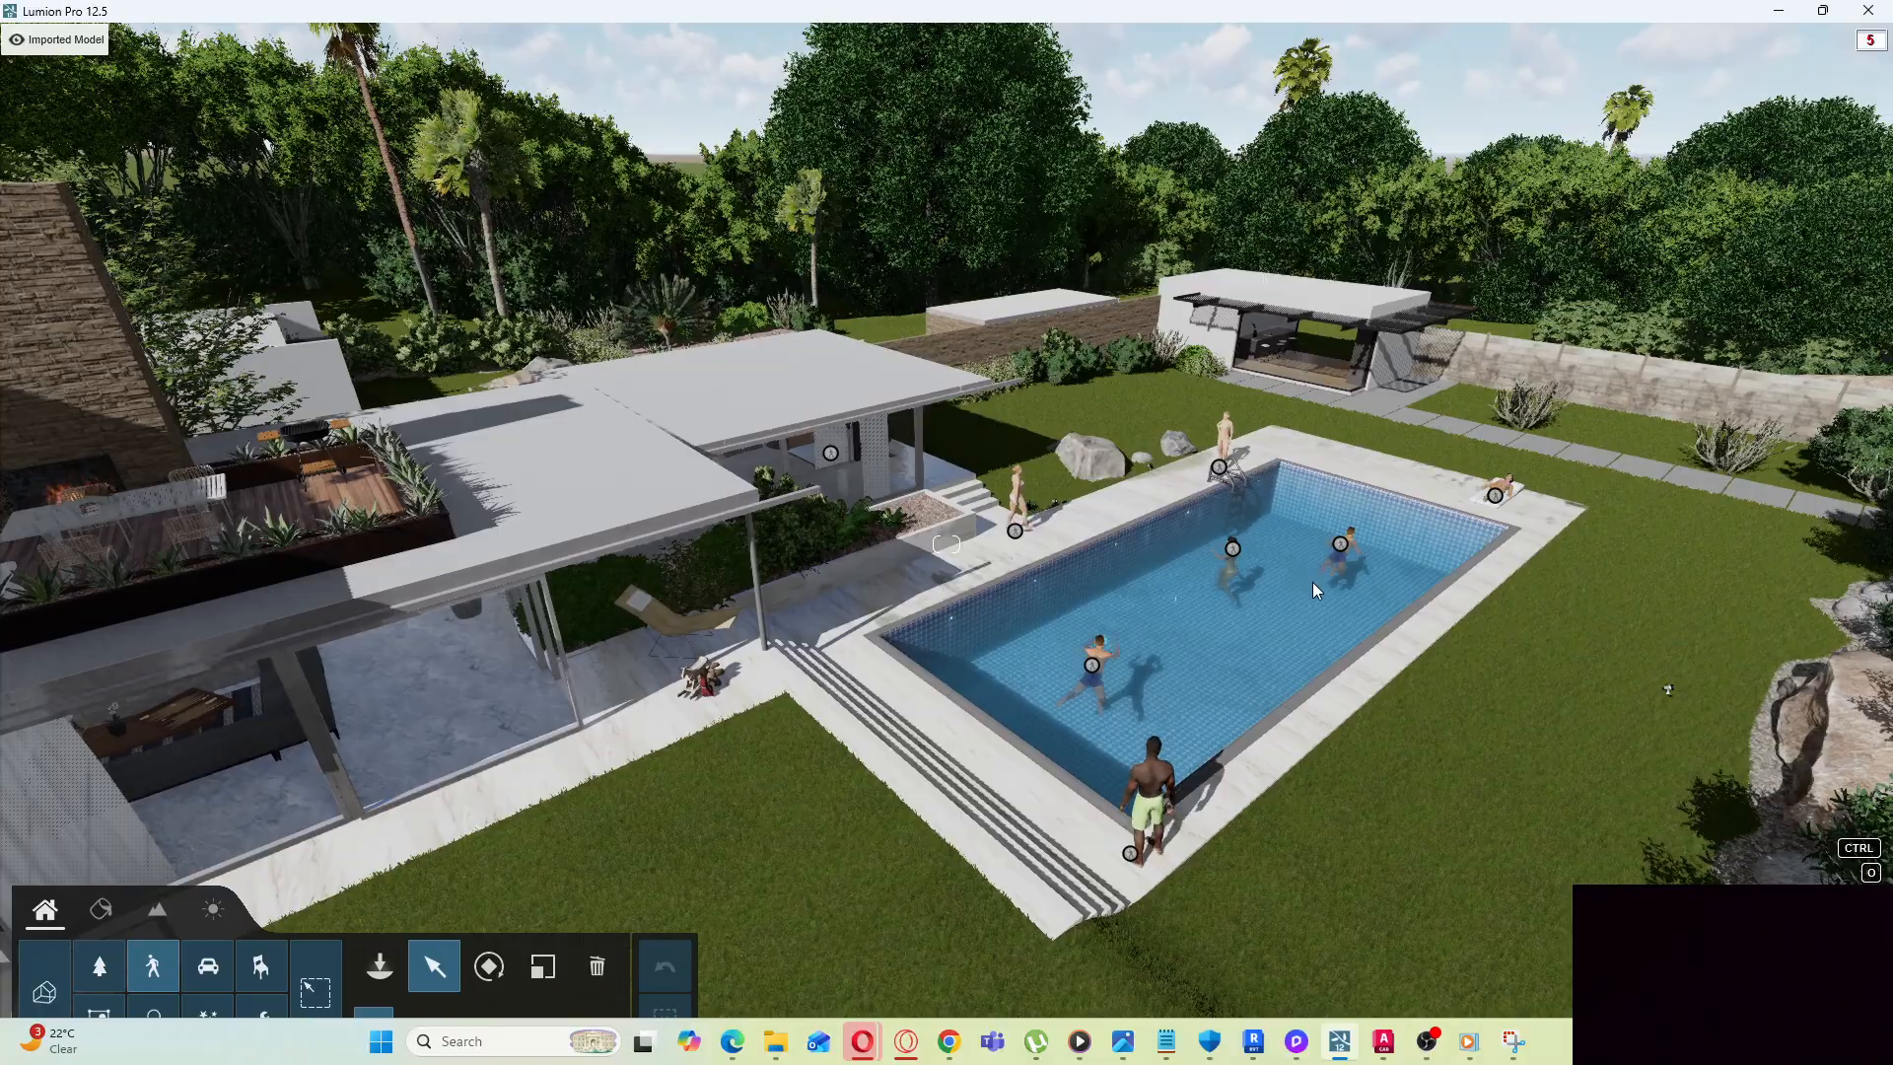
{"action": "mouse_move", "coordinate": [1428, 1048]}
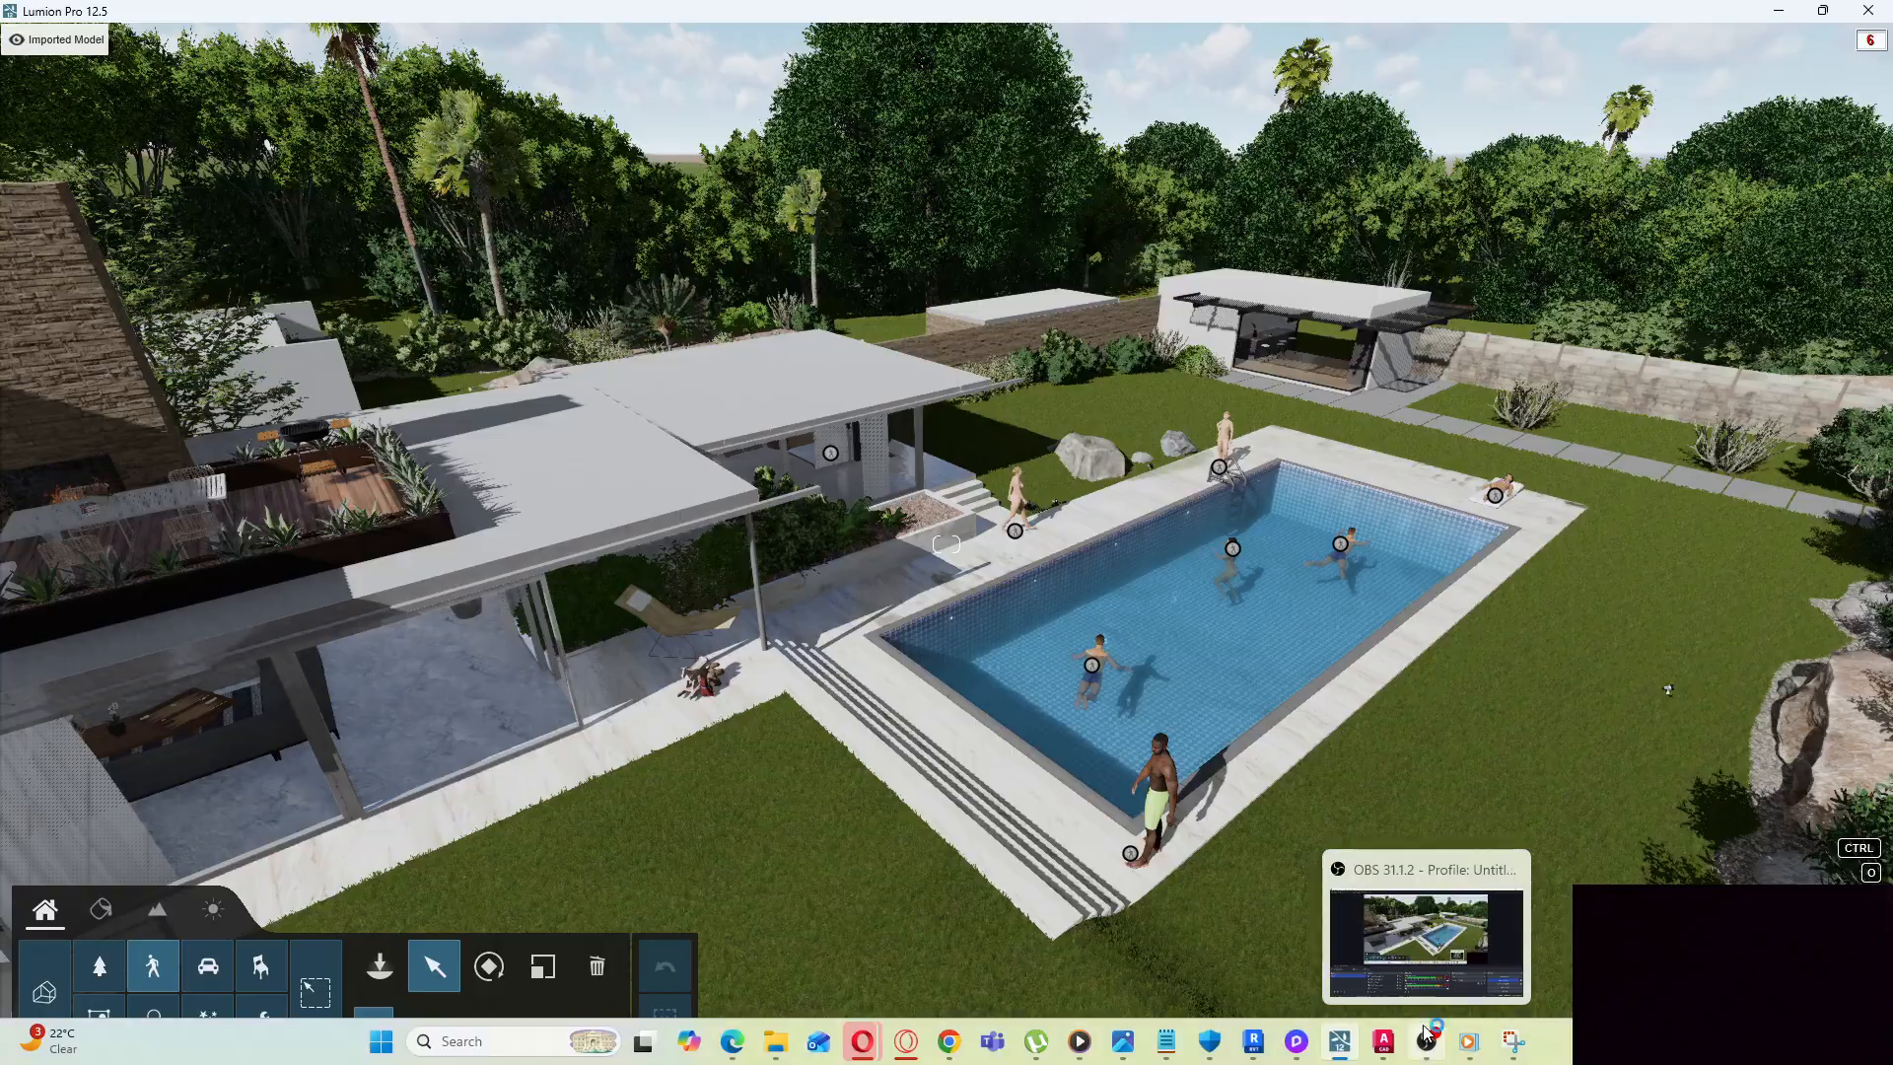